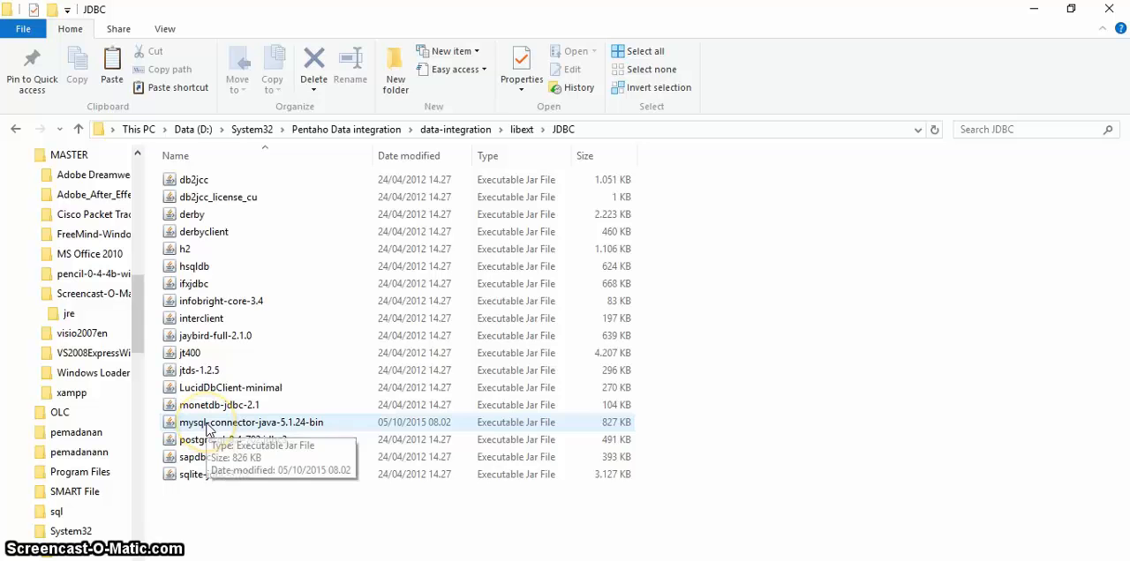
Step: Switch to the XAMPP Control Panel and start the Apache, MySQL, FileZilla, Mercury and Tomcat modules
left_click(344, 560)
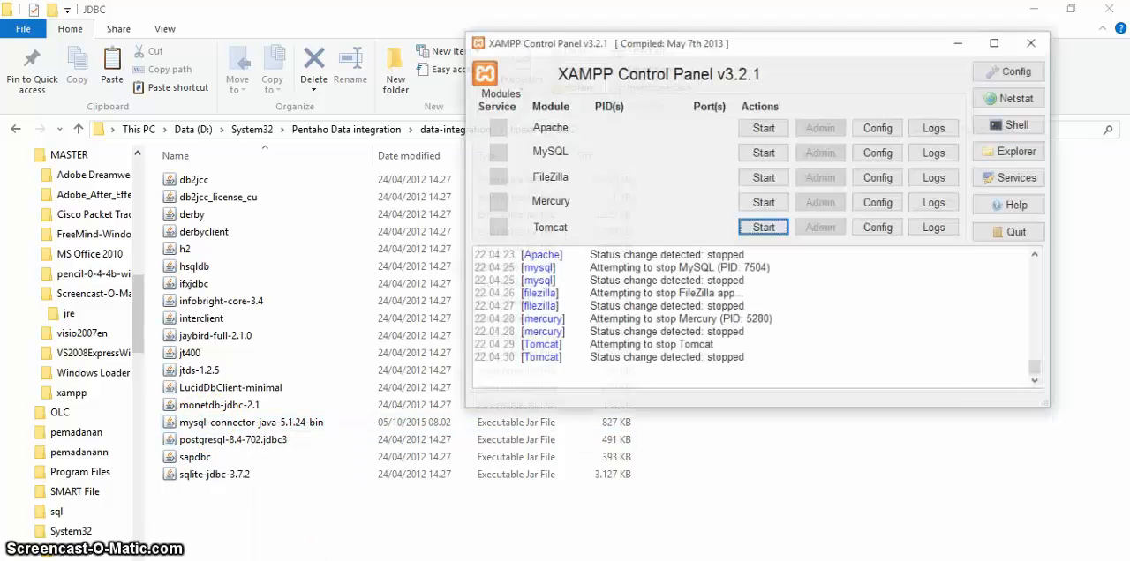
left_click(778, 109)
left_click(780, 135)
left_click(780, 160)
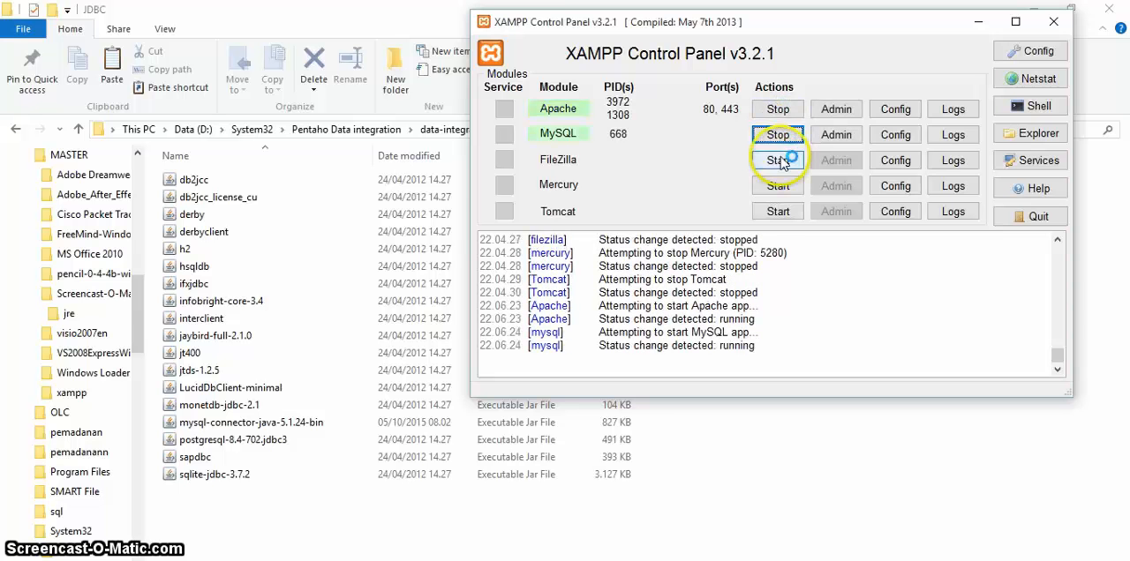
left_click(780, 184)
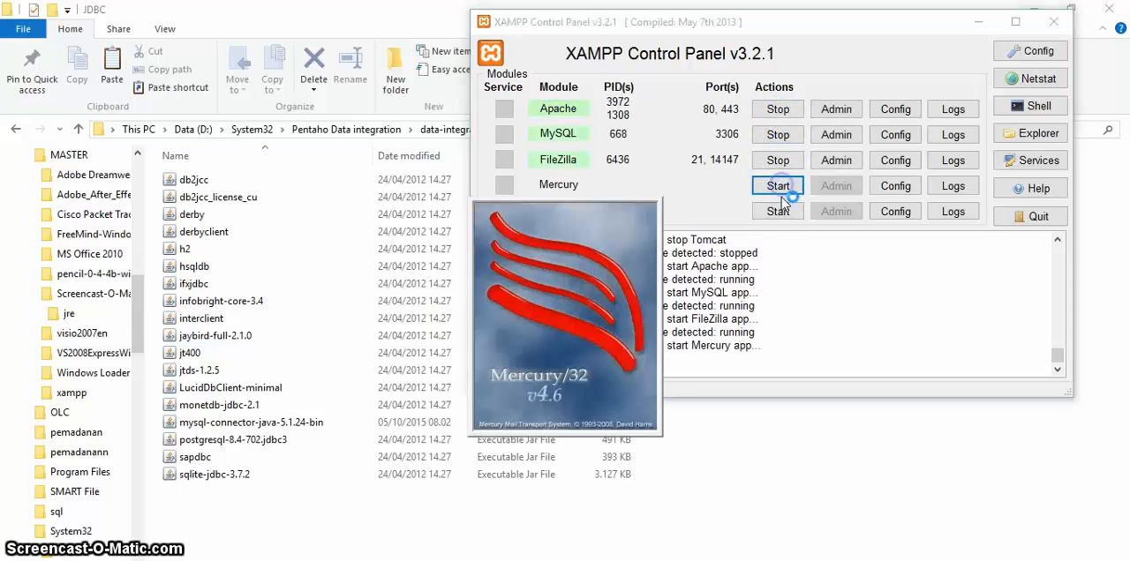
left_click(779, 212)
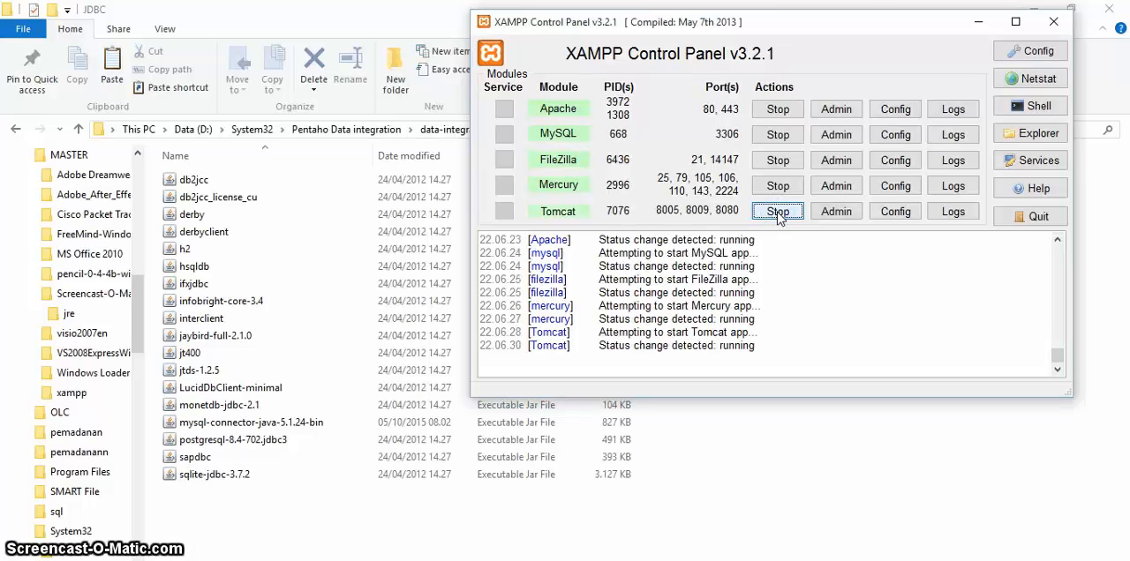
Step: Open the php.ini configuration file from Apache's configuration files
left_click(893, 113)
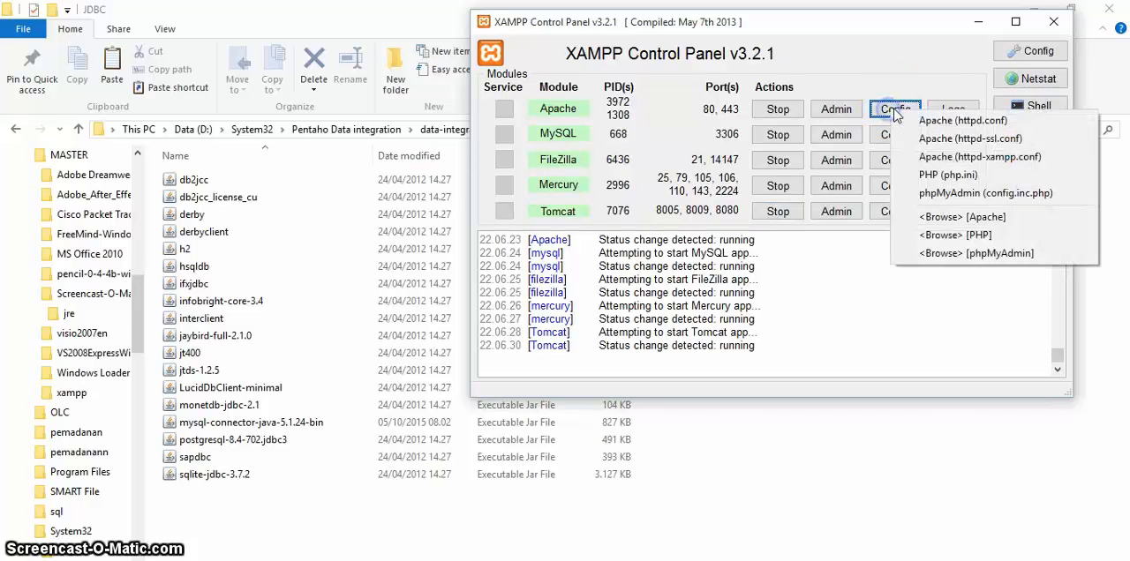
left_click(920, 169)
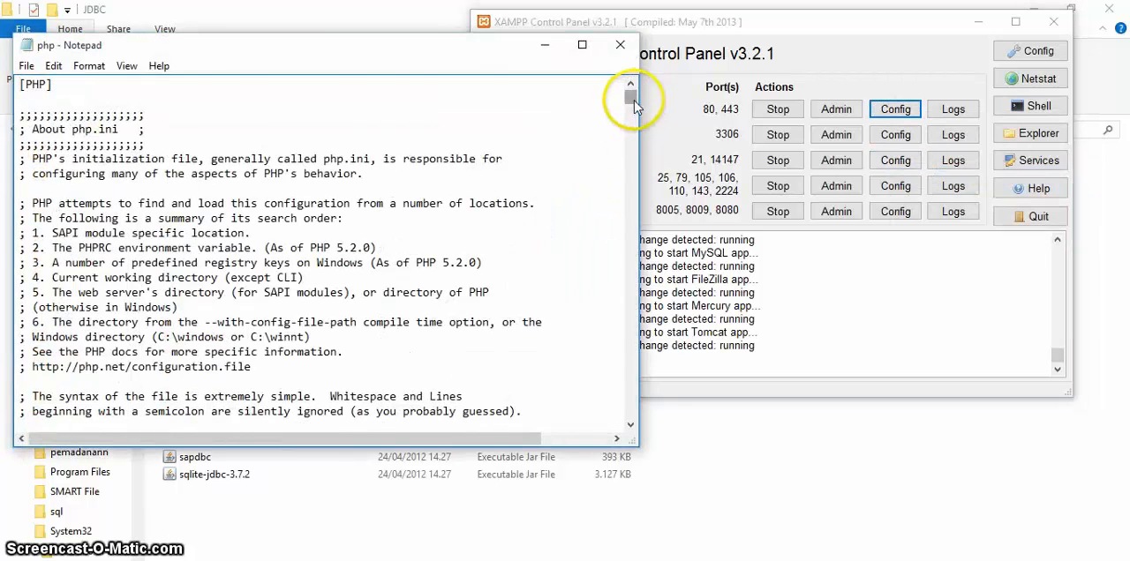
left_click_drag(633, 97, 633, 131)
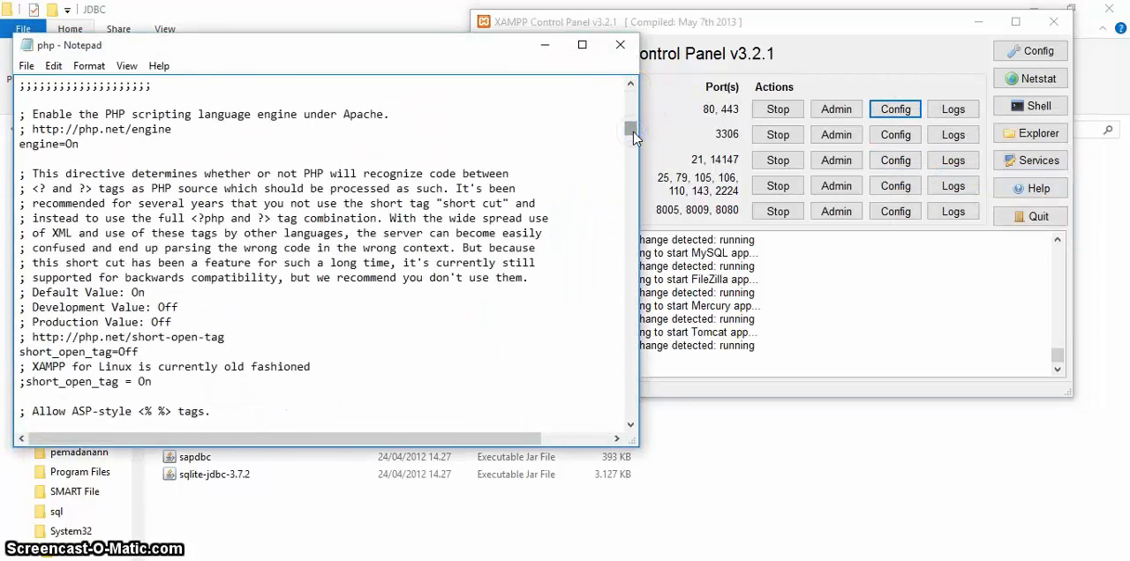
Step: Search php.ini for "upload" through successive matches up to the max_file_uploads setting, and close the search
key("ctrl+f")
type("upload")
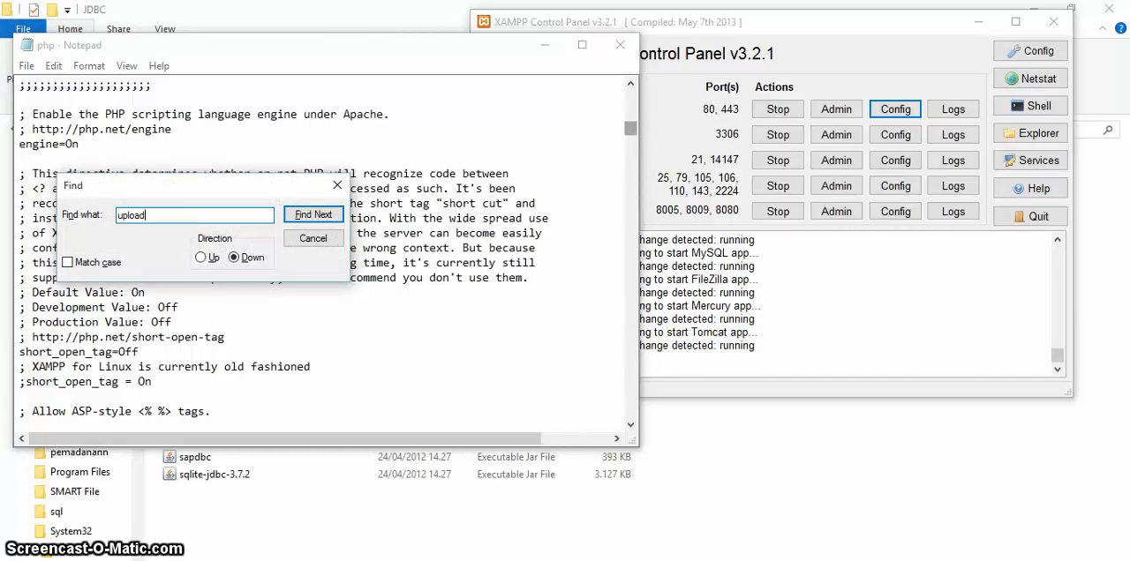
key("Return")
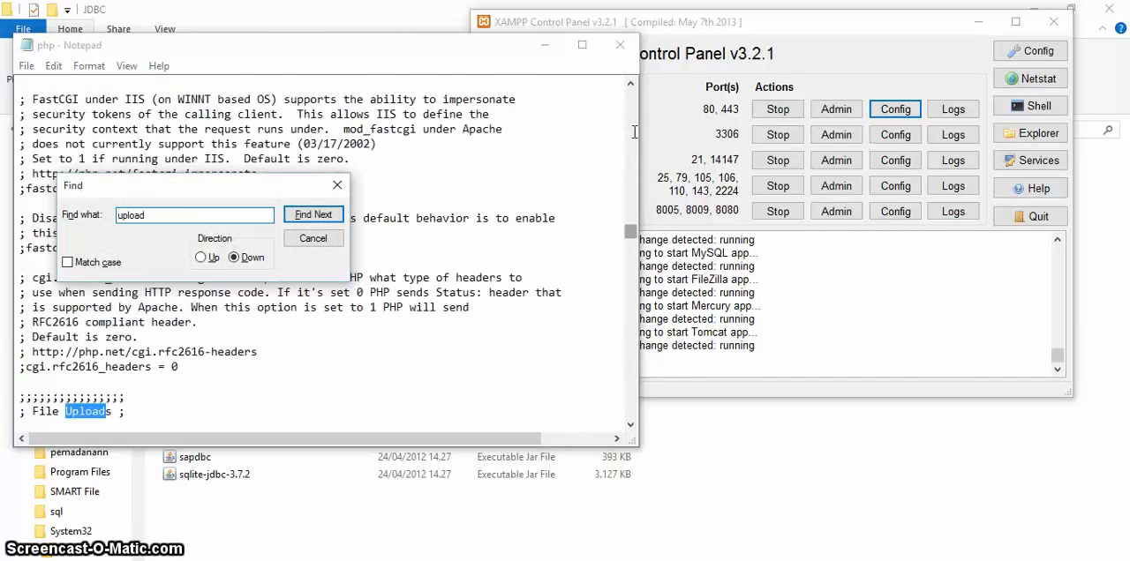
key("Return")
key("Return")
key("Return")
key("Return")
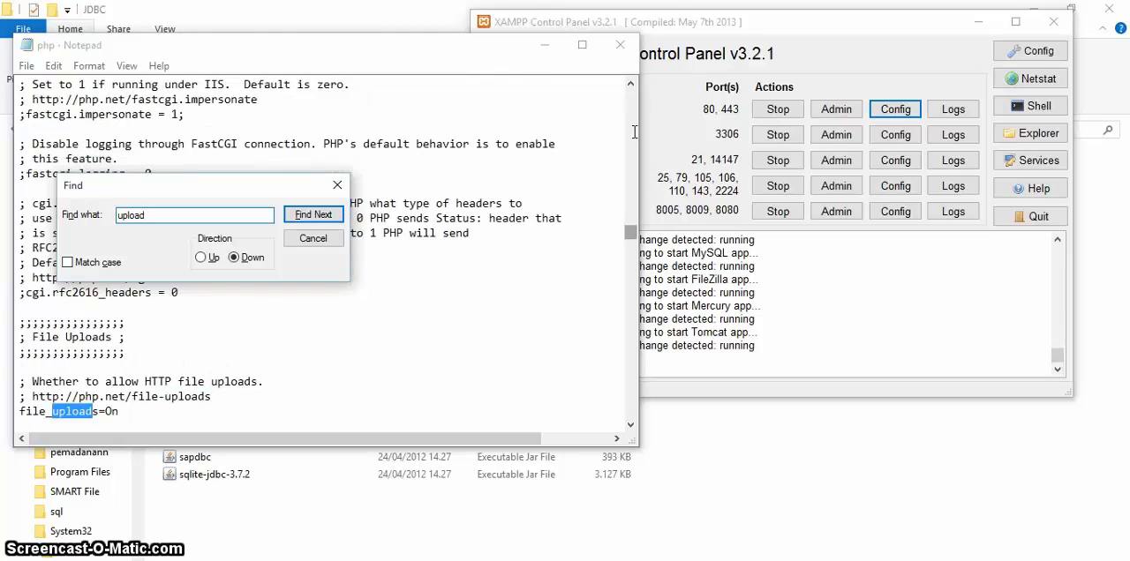
key("Return")
key("Return")
key("Return")
key("Return")
key("Return")
key("Return")
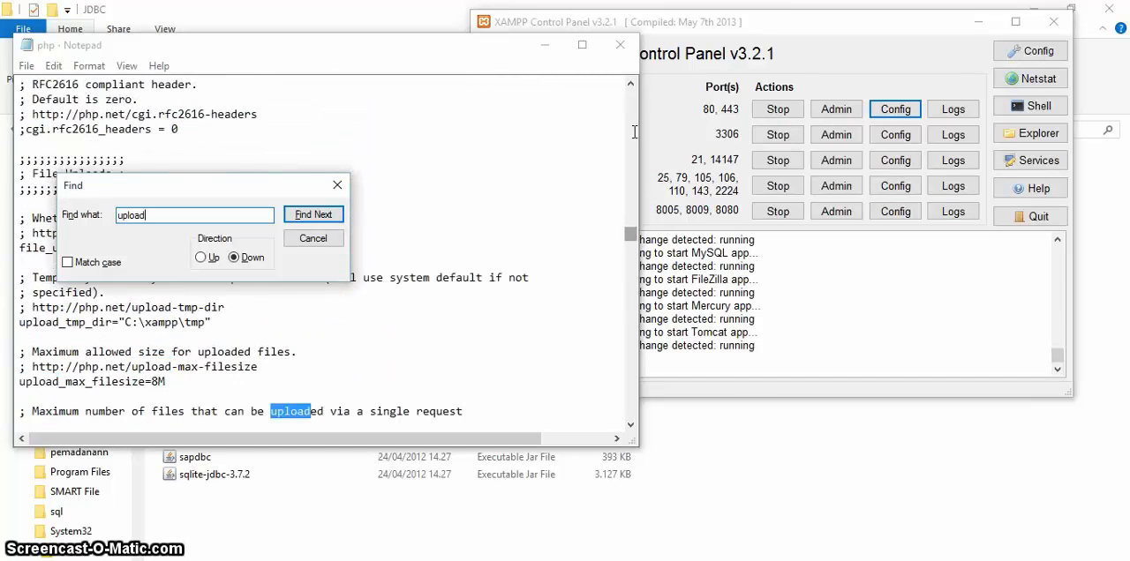
key("Return")
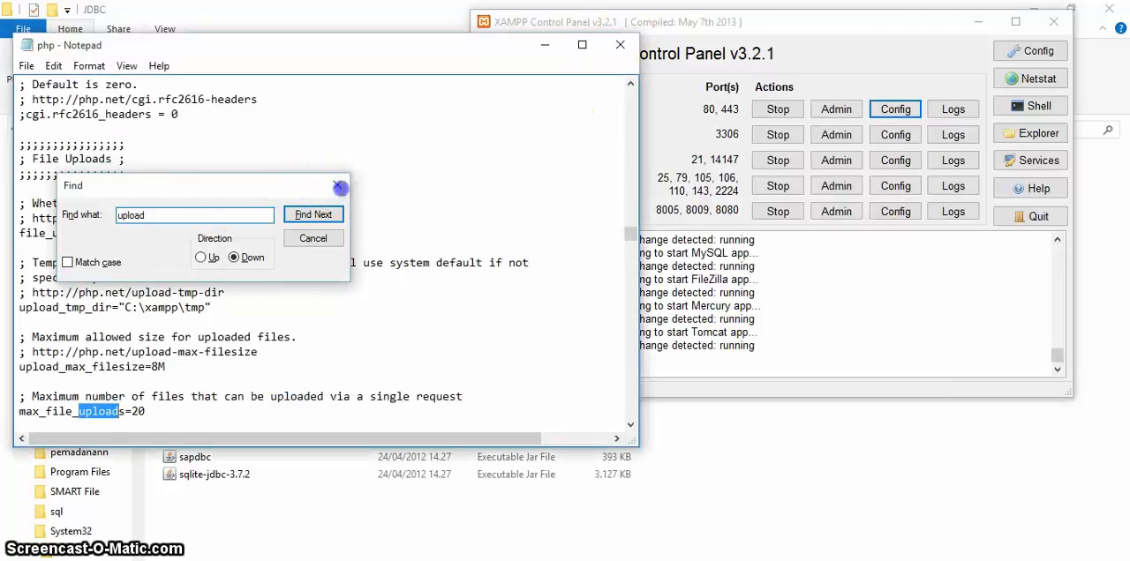
left_click(337, 184)
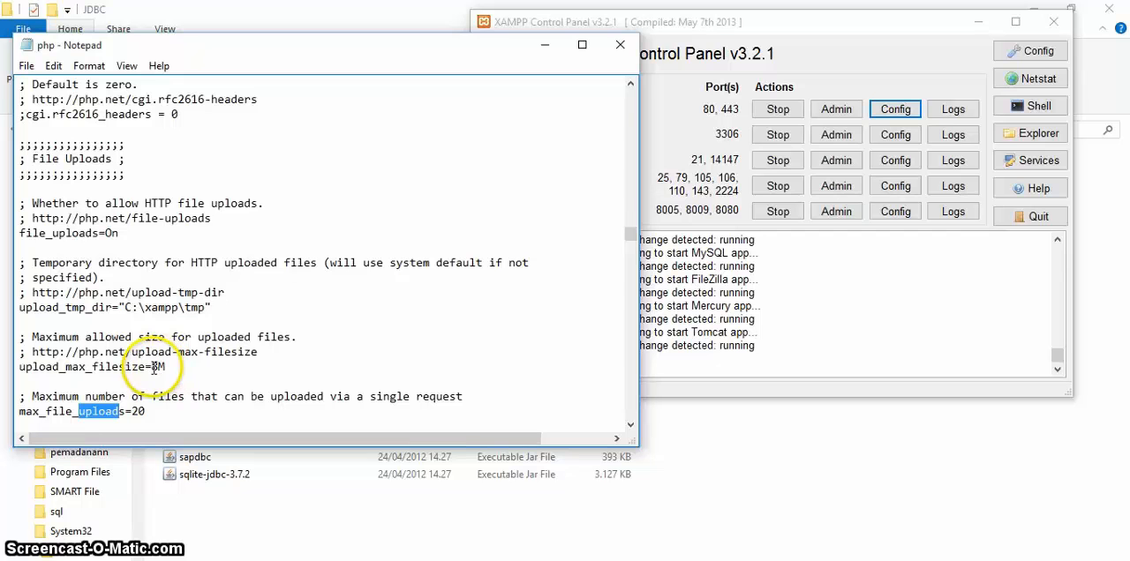
Step: Examine the upload_max_filesize value in php.ini, and minimize the file's window
left_click_drag(165, 366, 154, 367)
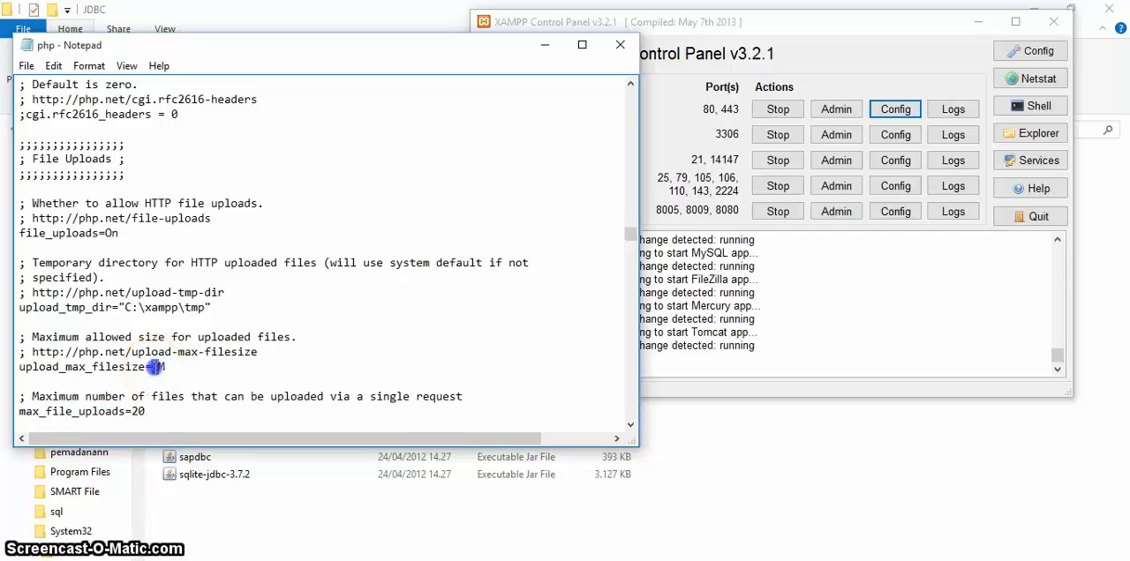
left_click(188, 368)
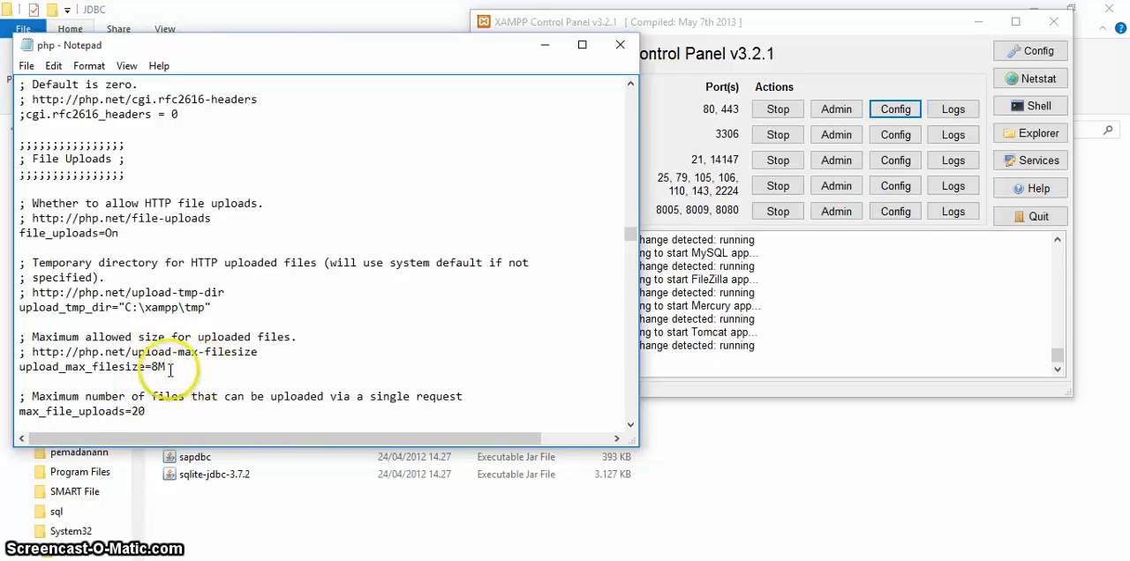
double_click(155, 367)
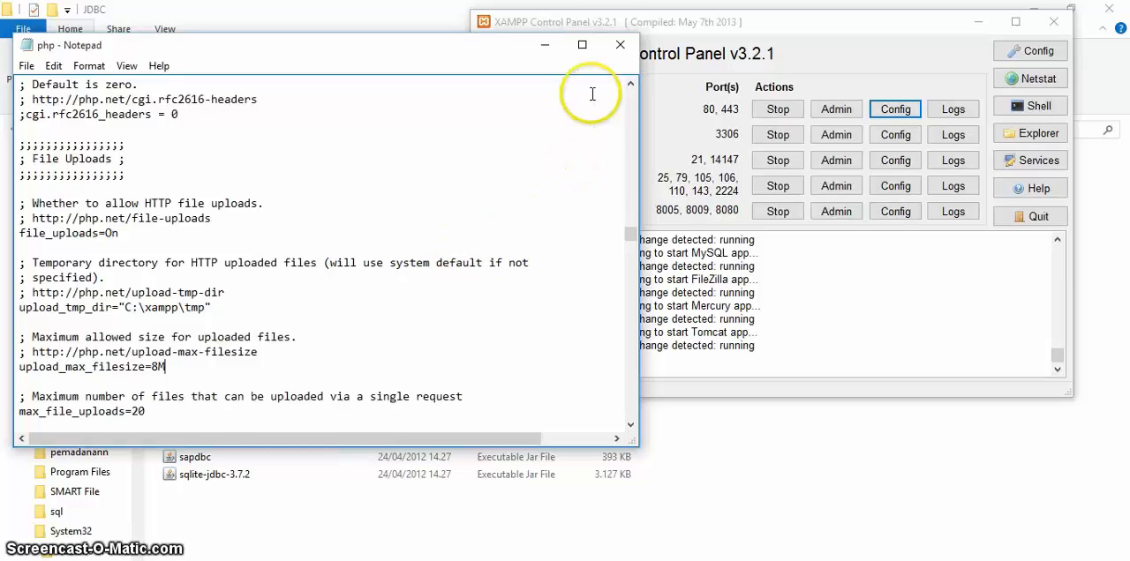
left_click(545, 44)
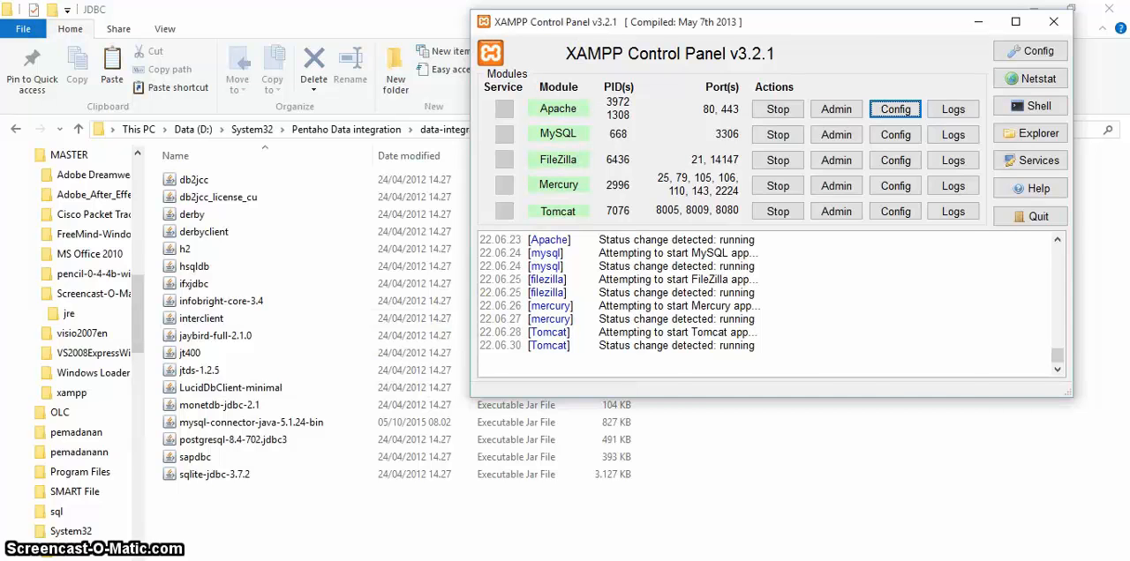
Step: Switch to Chrome and load localhost/phpmyadmin
left_click(151, 559)
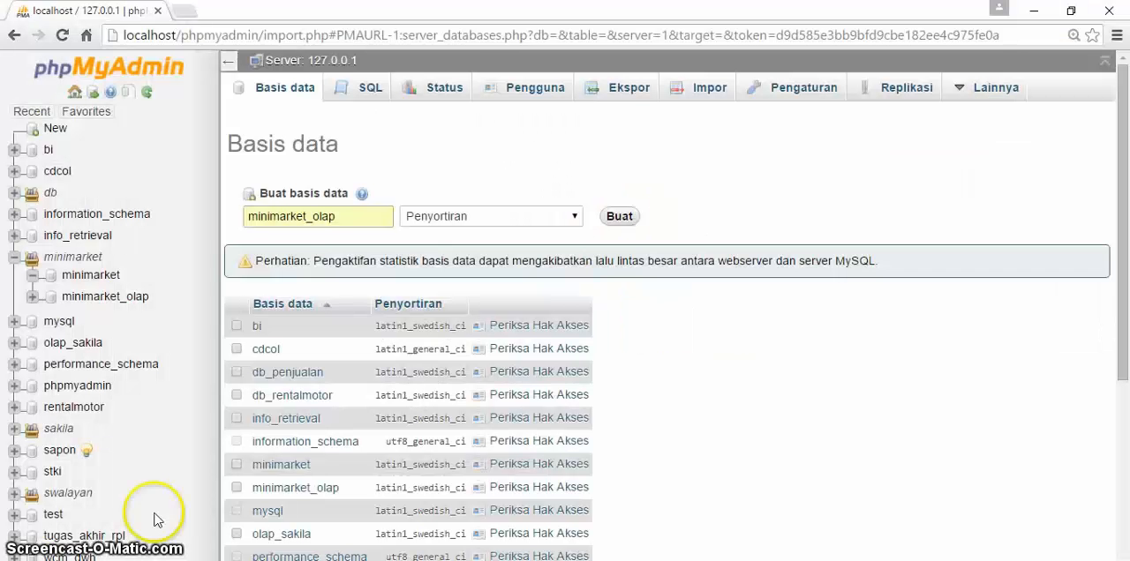
left_click(256, 35)
key("BackSpace")
type("localhost/phpmyadmin")
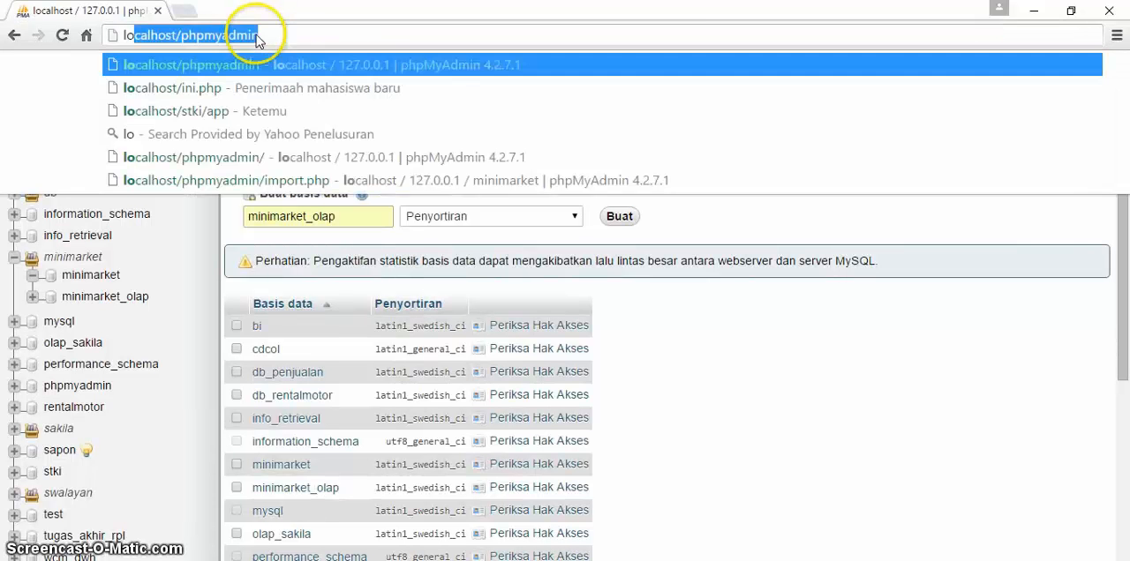
key("Return")
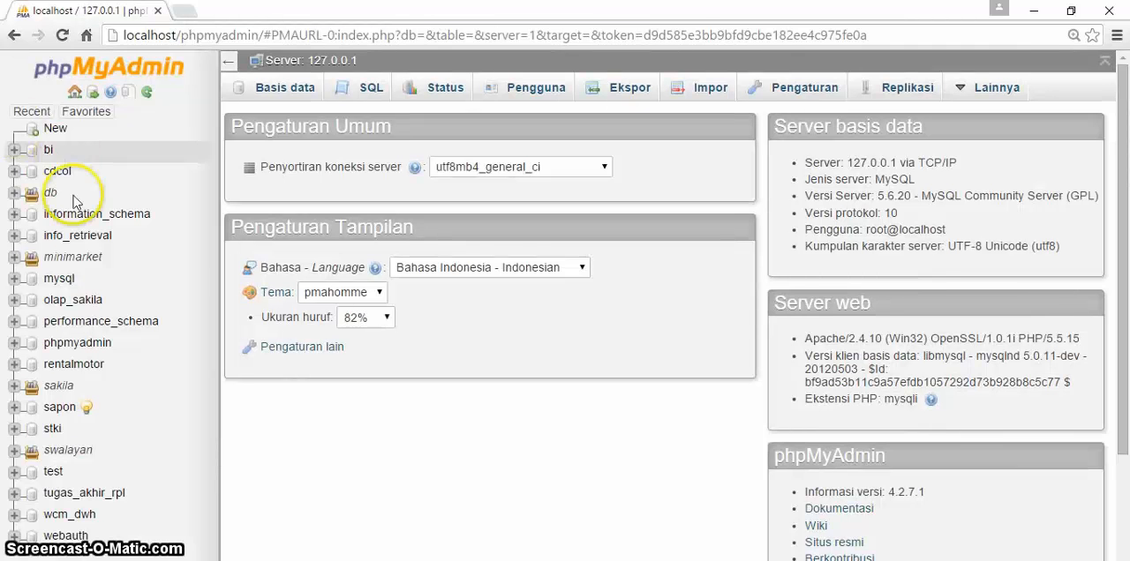
Step: Expand the minimarket group and the minimarket database in the navigation tree to examine its tables
left_click(12, 258)
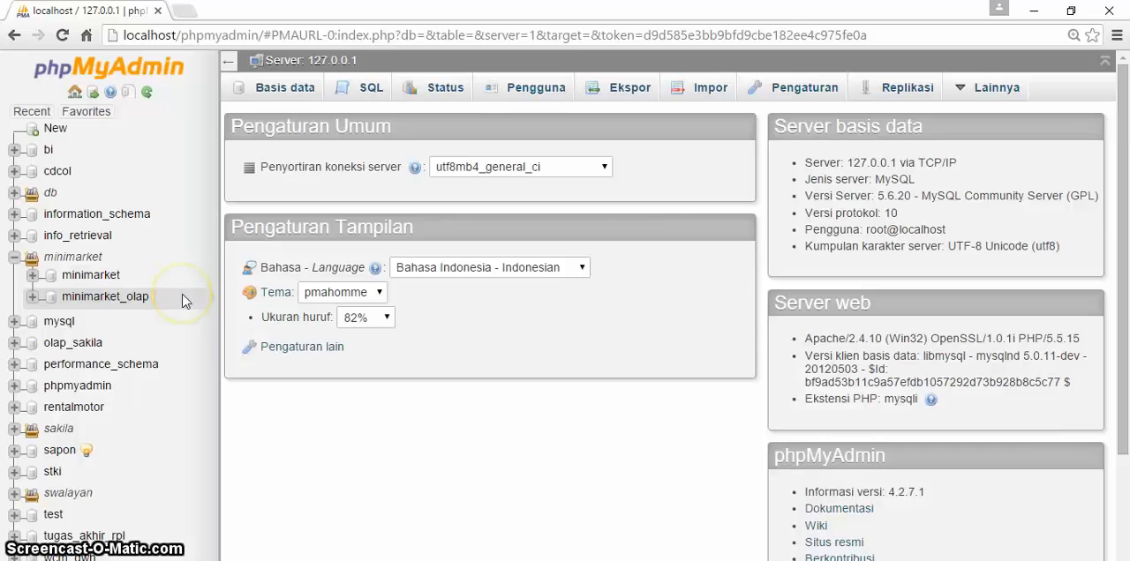
left_click(33, 276)
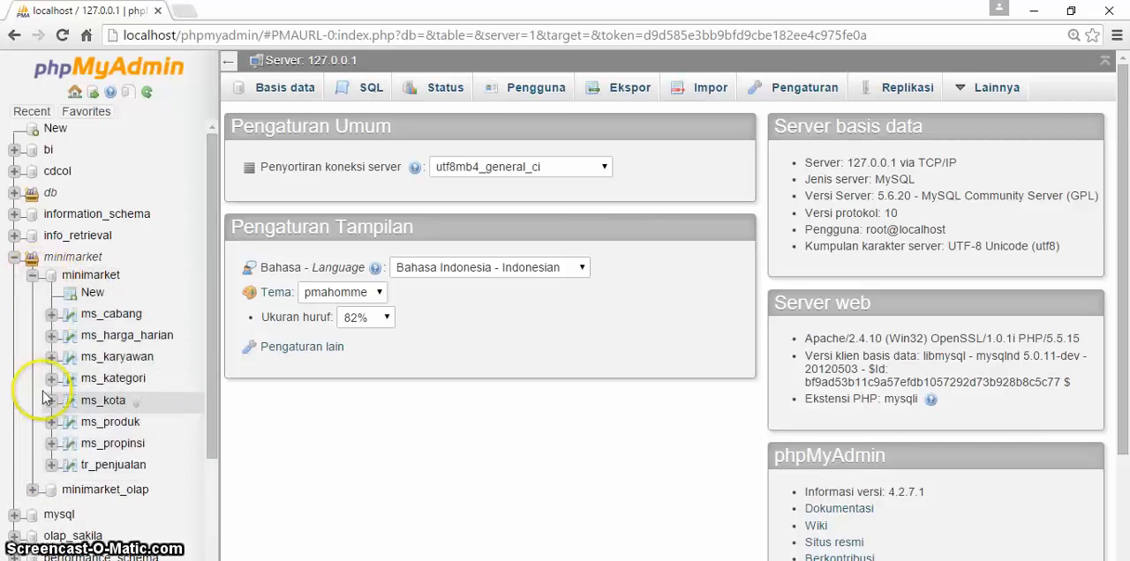
left_click_drag(216, 256, 216, 364)
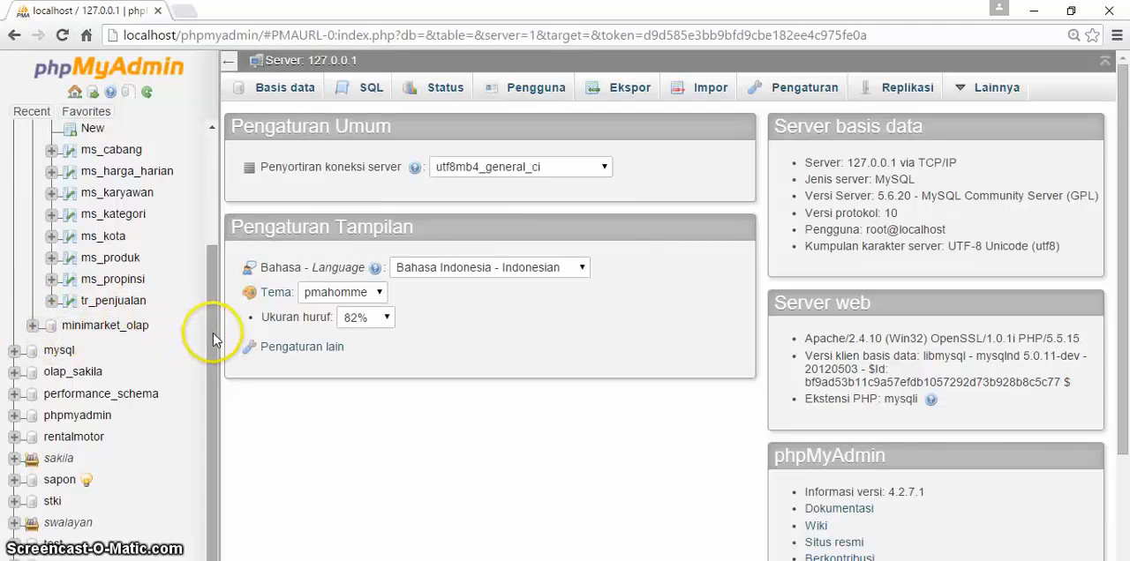
left_click_drag(213, 332, 224, 244)
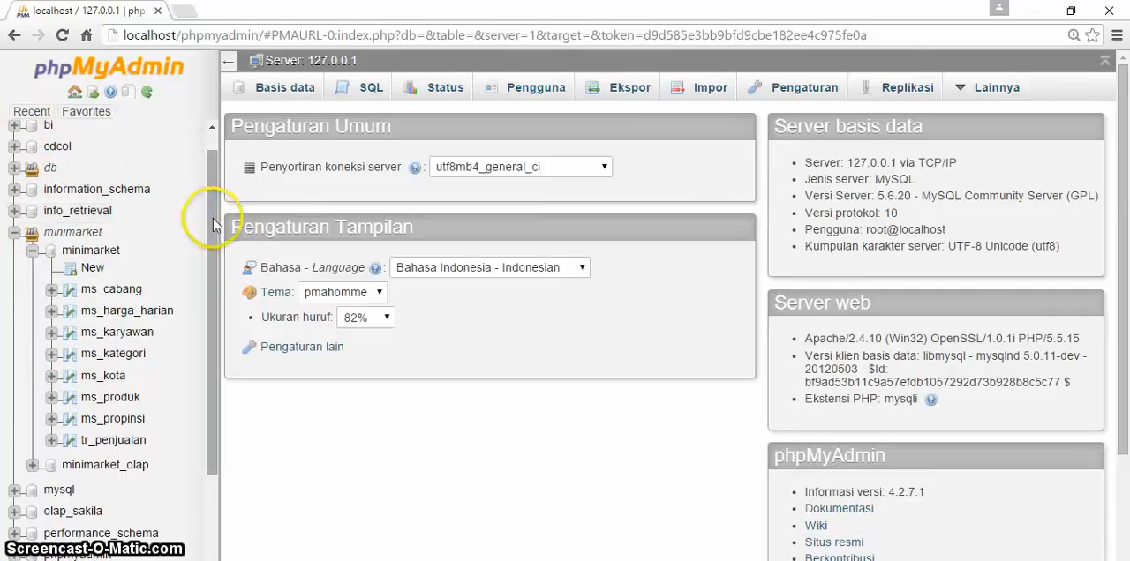
left_click_drag(212, 217, 214, 171)
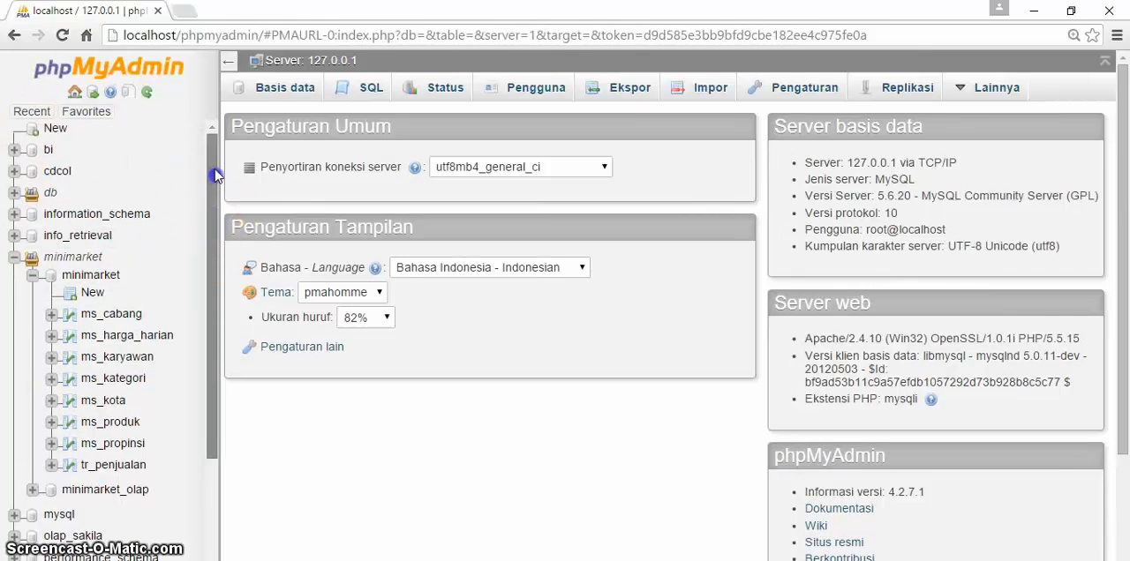
Step: Open the server's database overview and try entering minimarket as the name for a new database
left_click(294, 96)
left_click(279, 219)
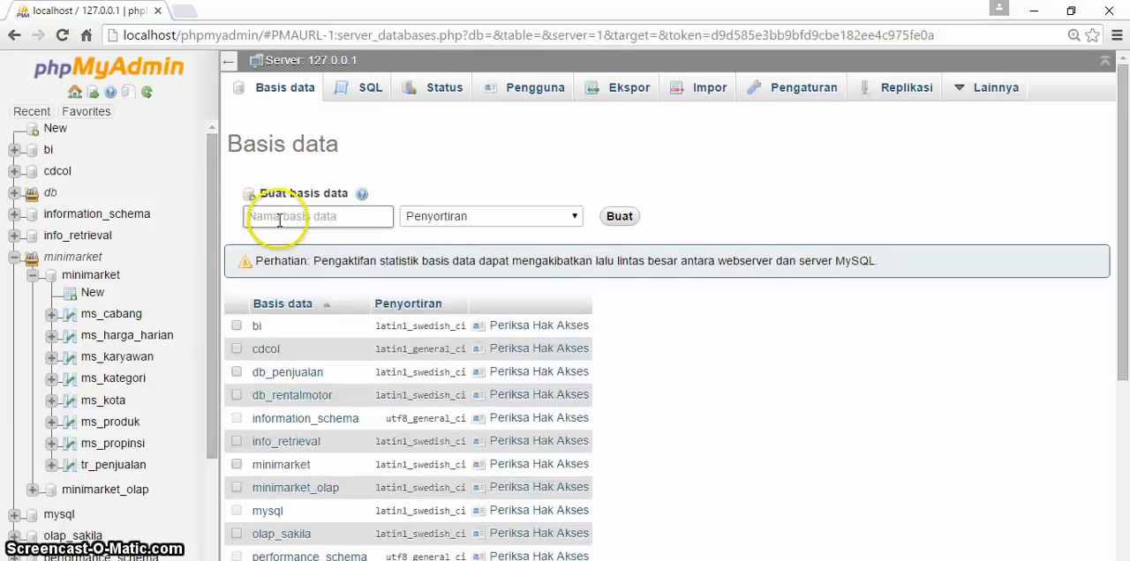
type("min")
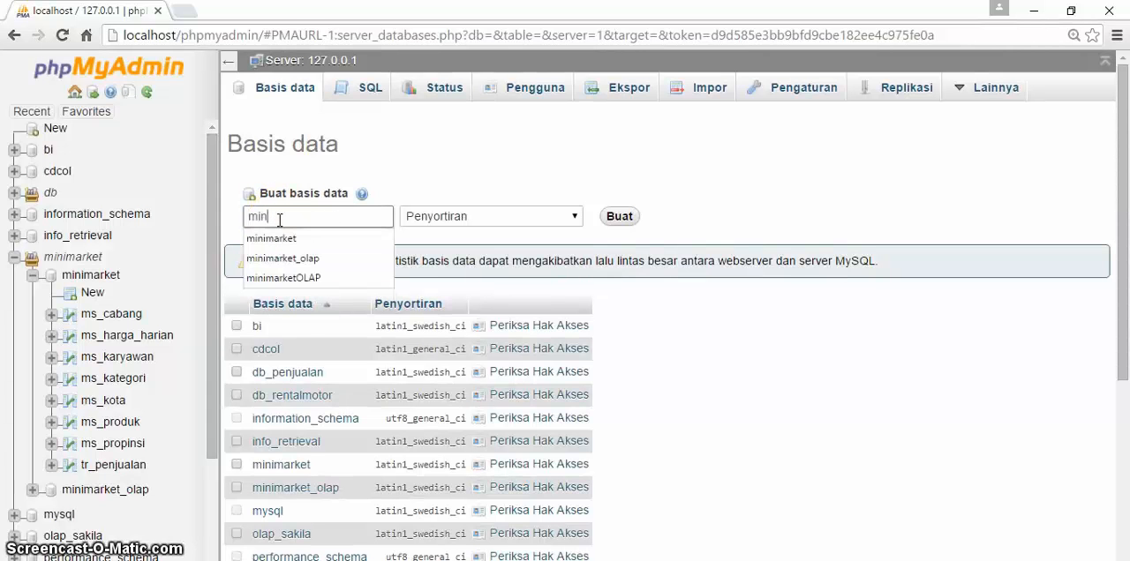
key("Down")
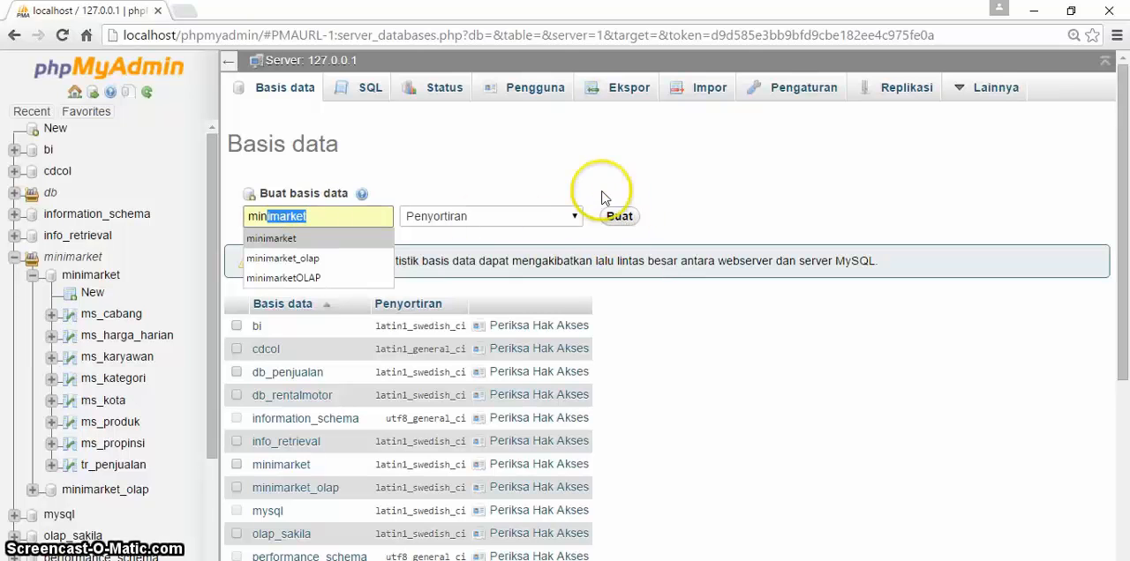
key("Escape")
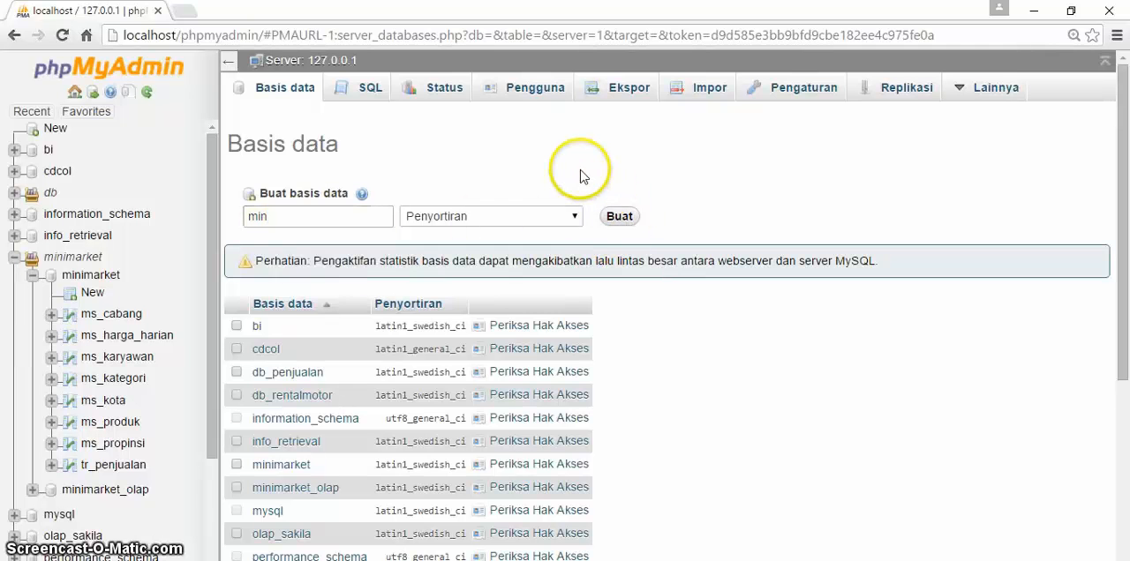
Step: Open the server import page and examine the SQL files available in the web server's upload directory and the computer's sql folder
left_click(697, 91)
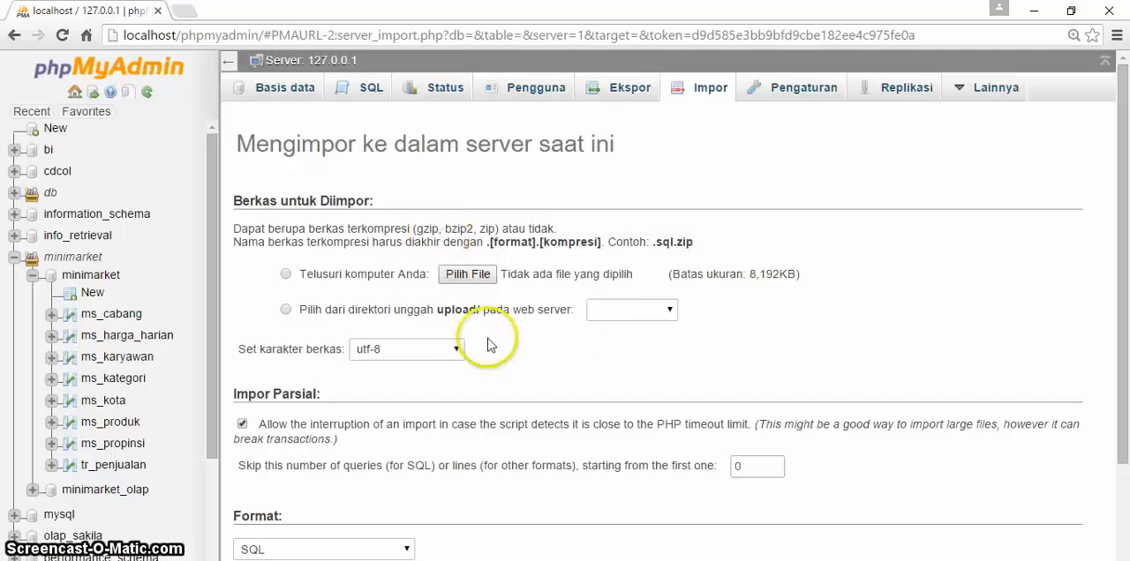
left_click(669, 312)
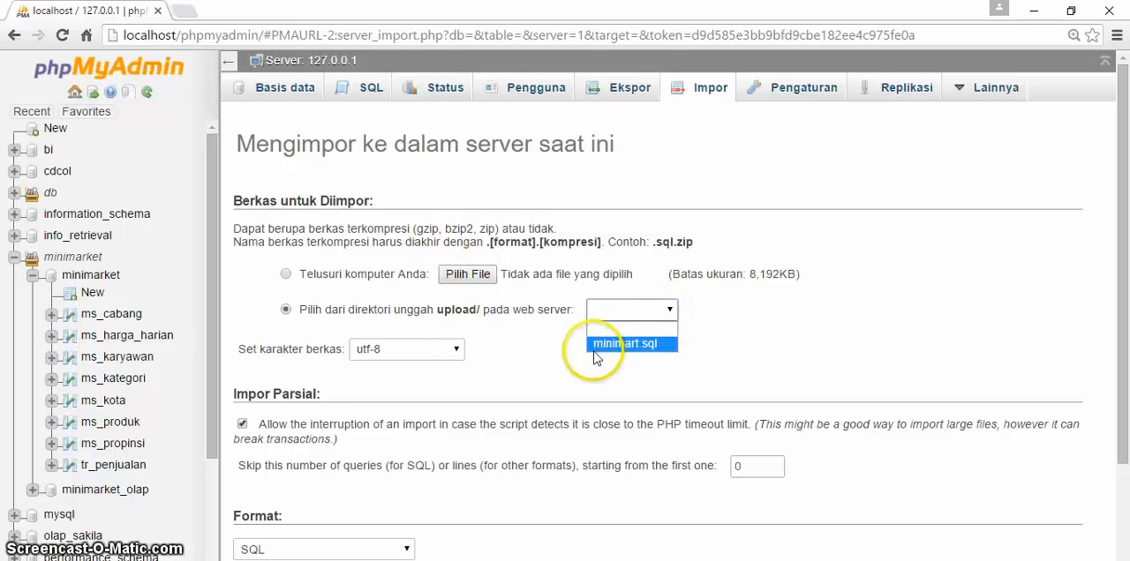
left_click(716, 346)
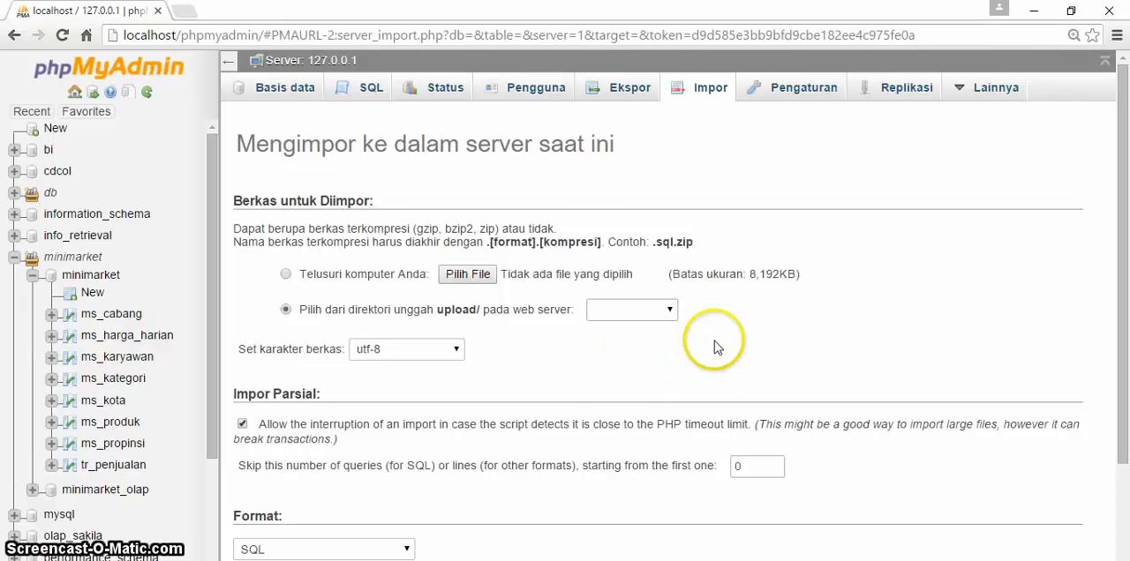
left_click(469, 275)
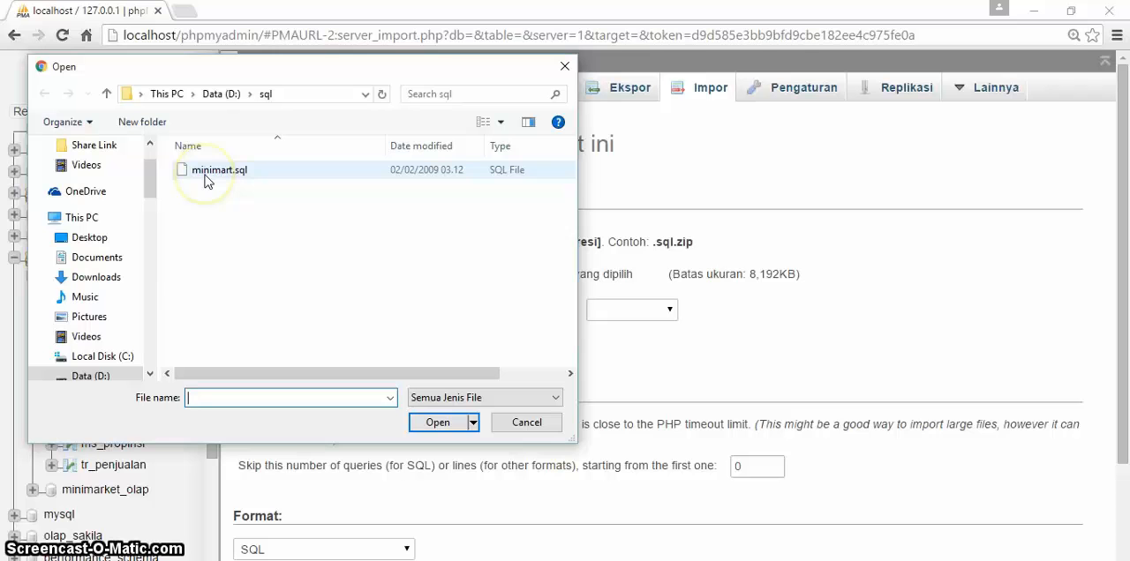
left_click(564, 67)
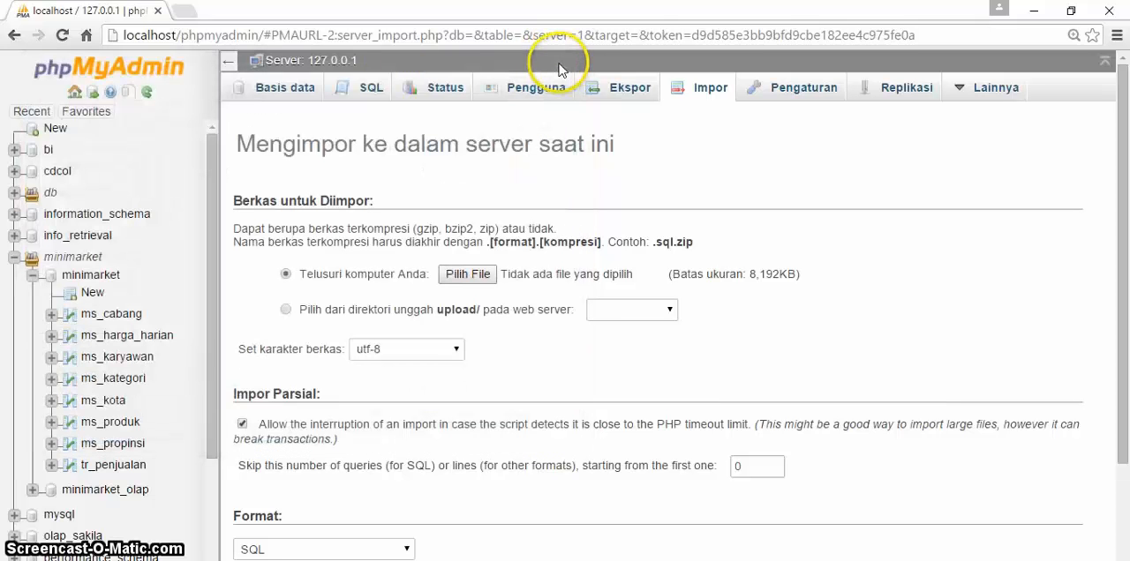
left_click_drag(212, 268, 214, 295)
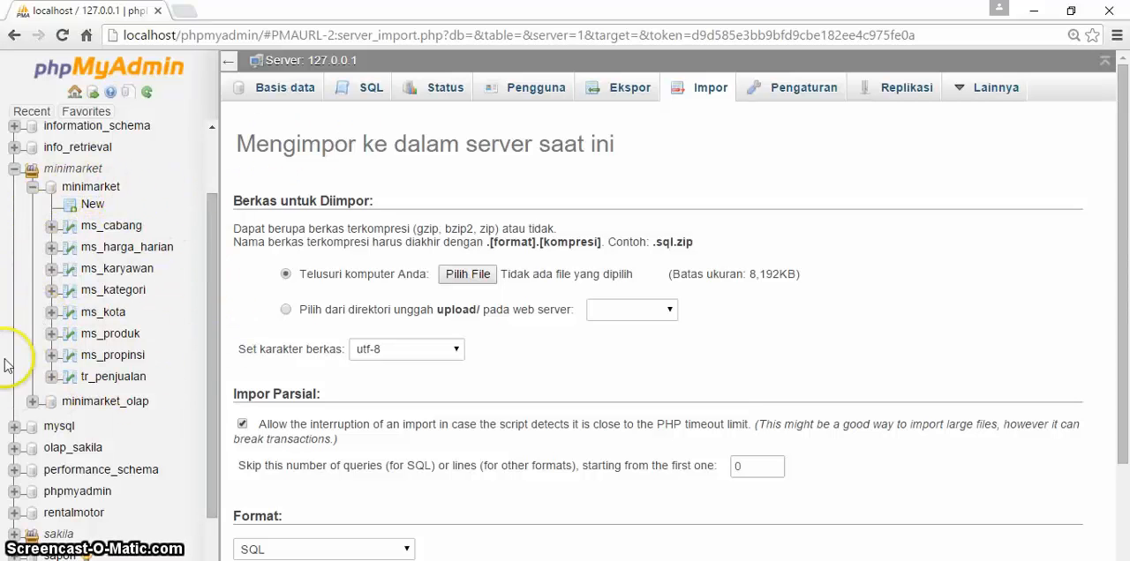
Step: Switch to File Explorer, open Pentaho's data-integration folder and launch the Spoon batch file
left_click_drag(209, 308, 217, 222)
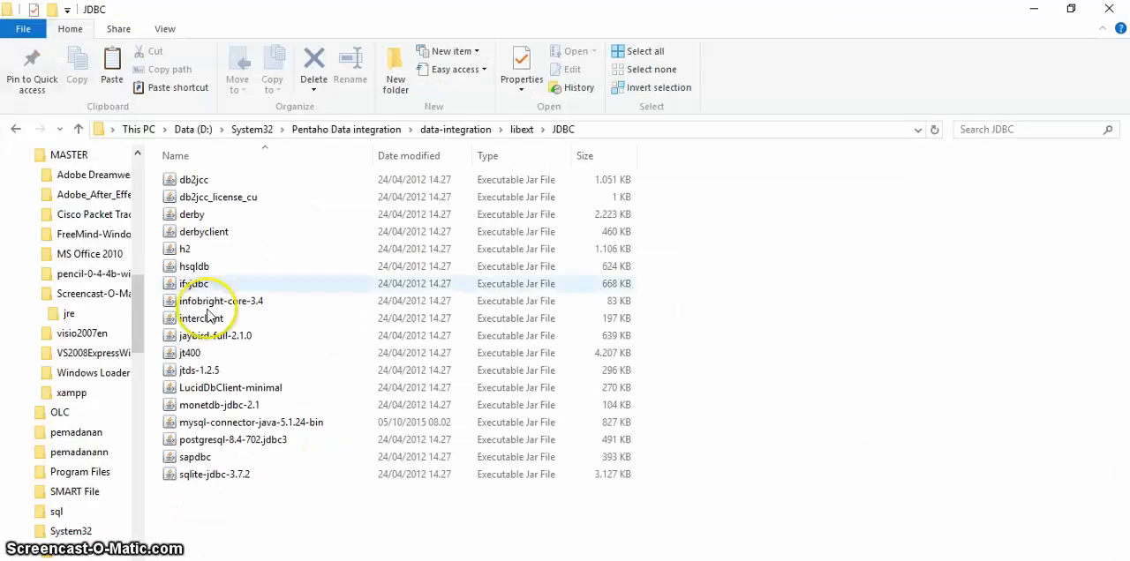
left_click(358, 130)
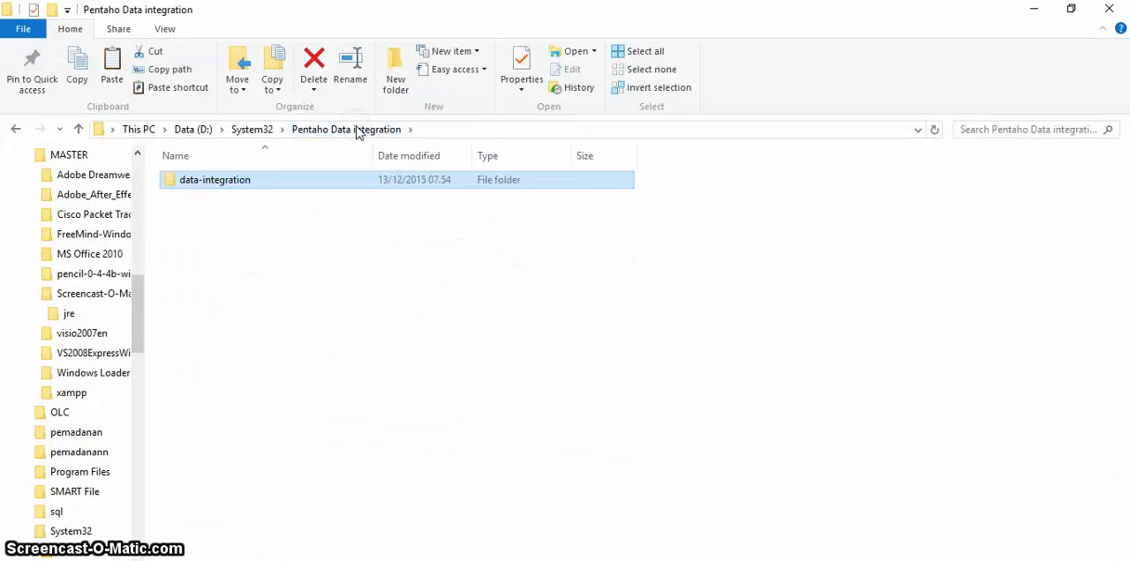
double_click(282, 179)
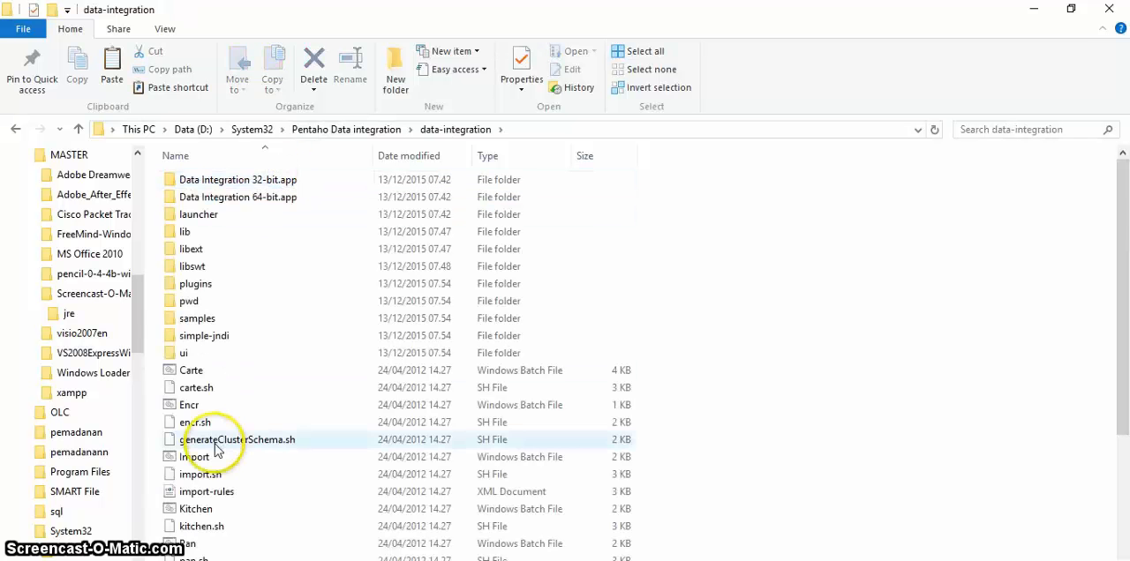
left_click_drag(1127, 283, 1127, 408)
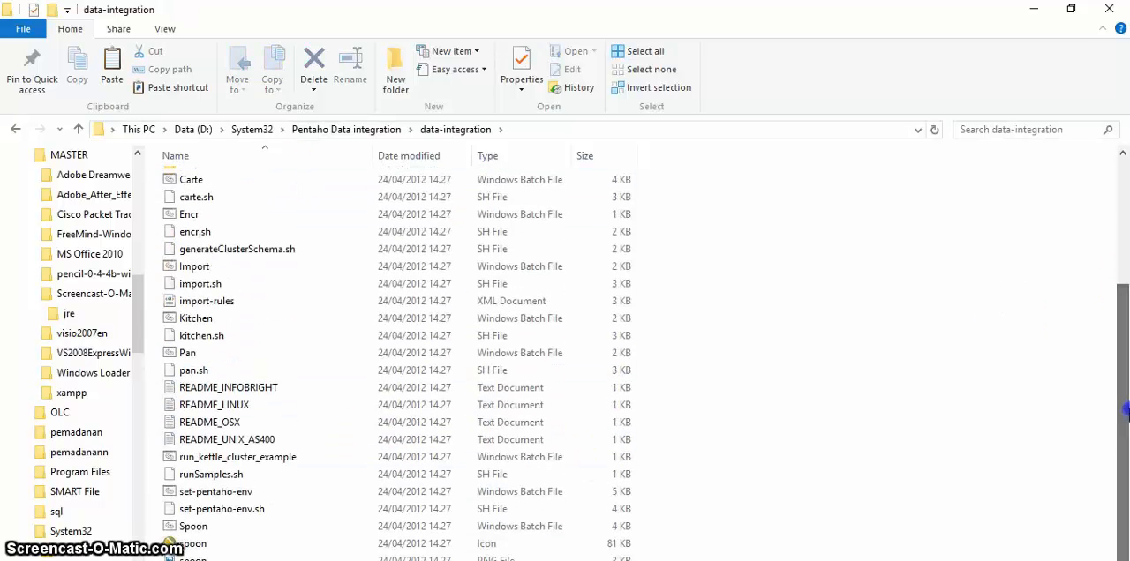
left_click(332, 528)
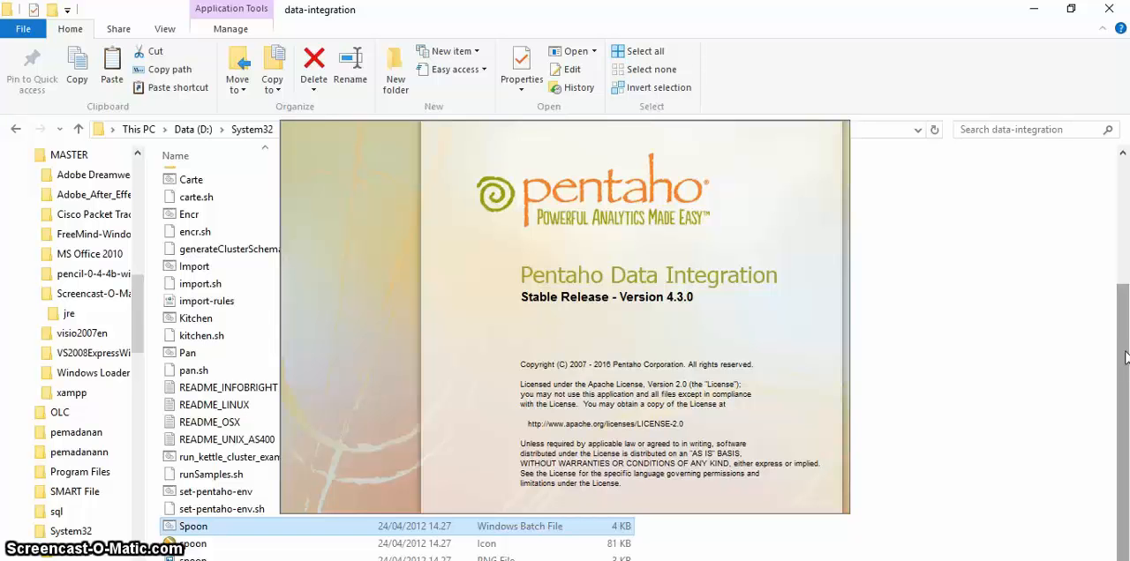
left_click_drag(1125, 354, 1125, 301)
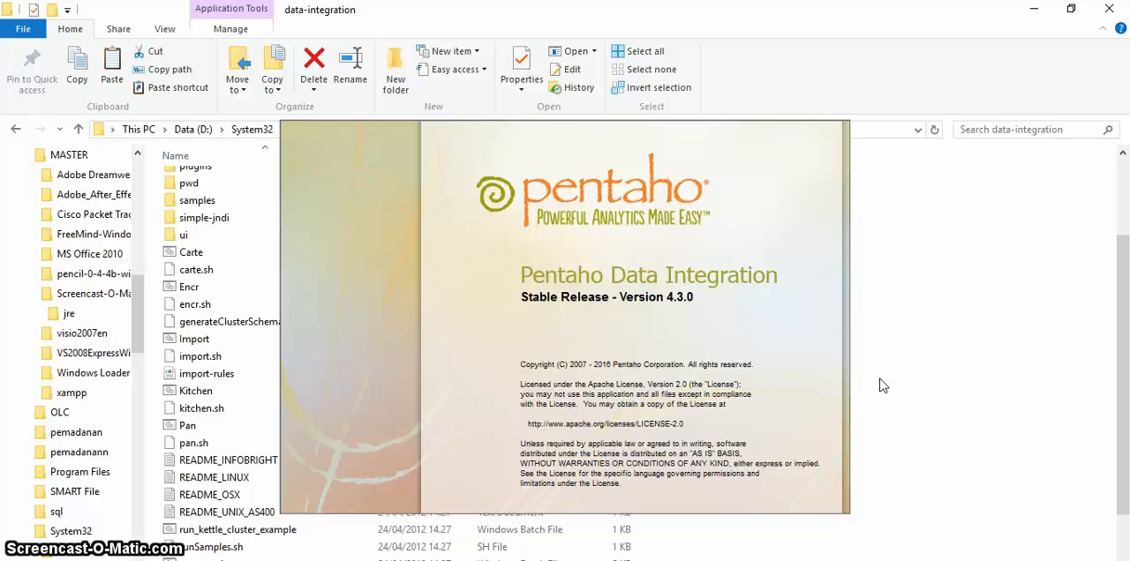
left_click(865, 341)
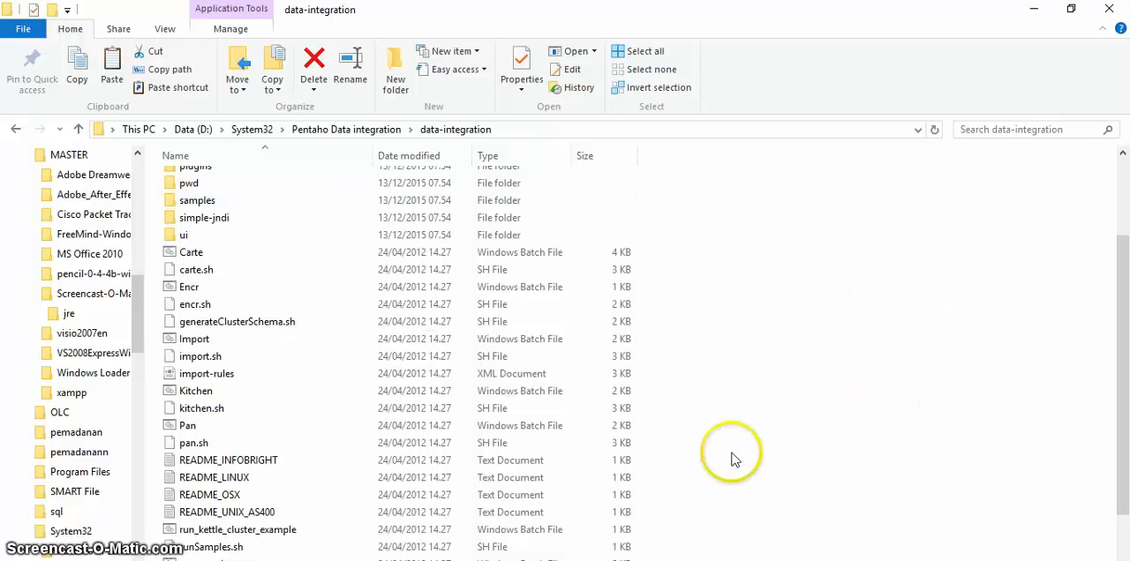
Step: Minimize the file window, cancel the repository connection and close the startup tips to reach the Spoon workspace
left_click(1037, 11)
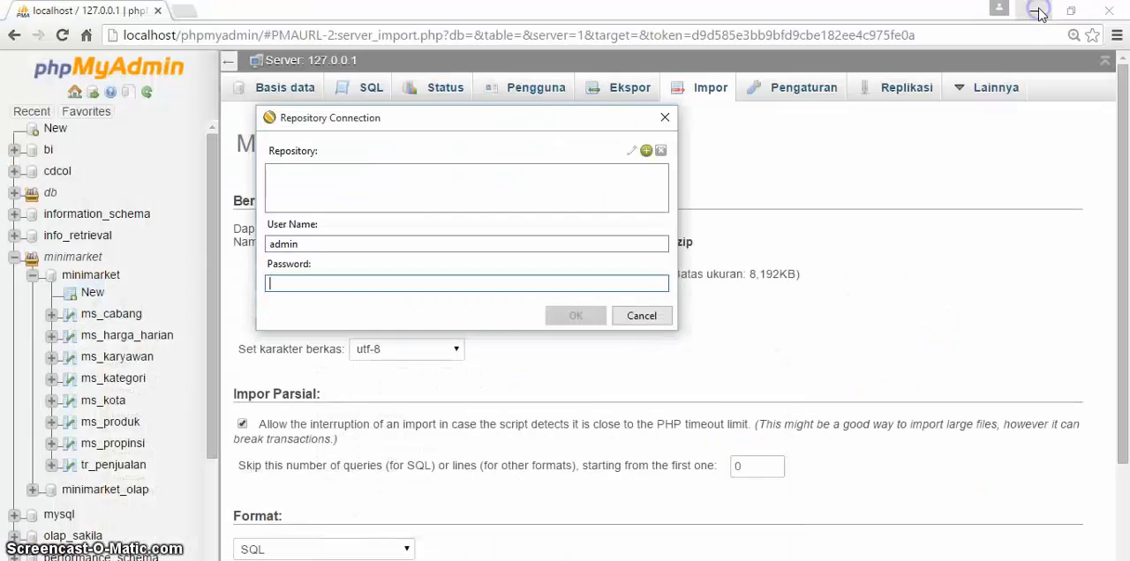
left_click_drag(593, 127, 673, 157)
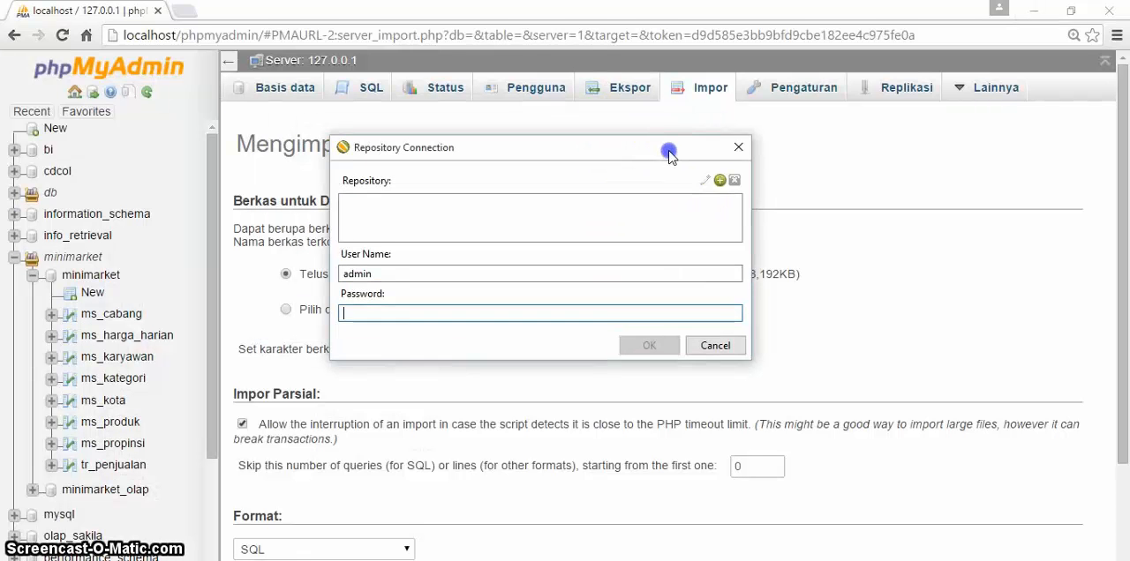
left_click(726, 350)
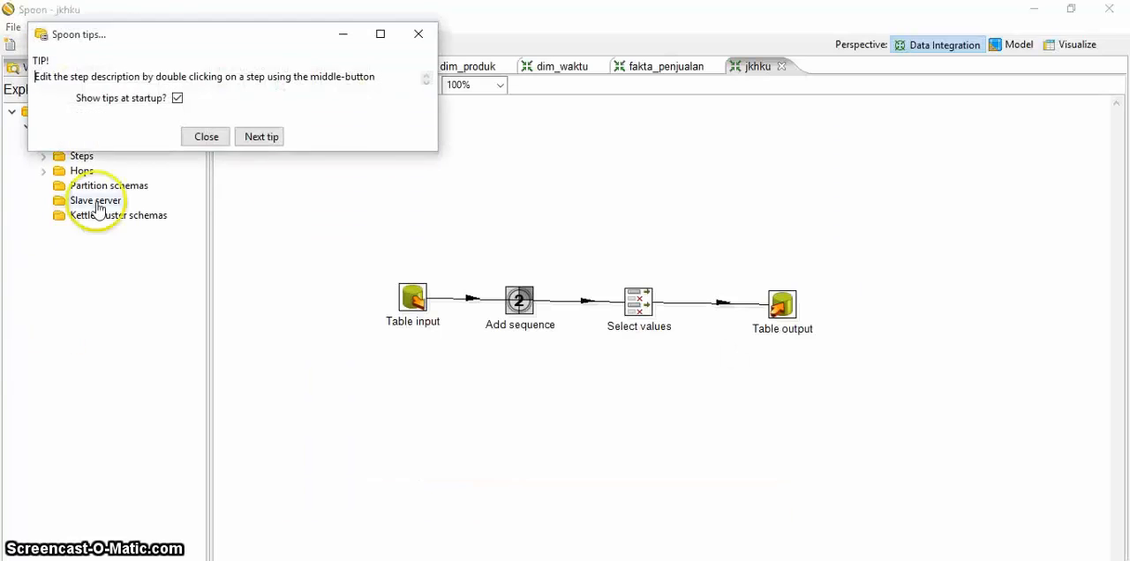
left_click(419, 34)
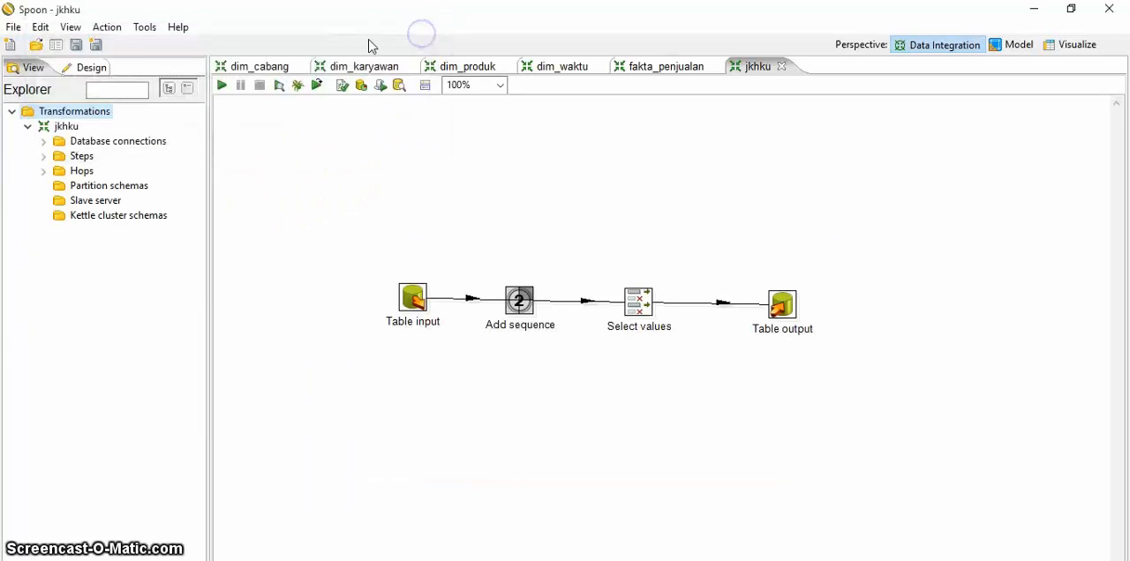
Step: Close the jkhku transformation and create a new blank transformation
left_click(782, 66)
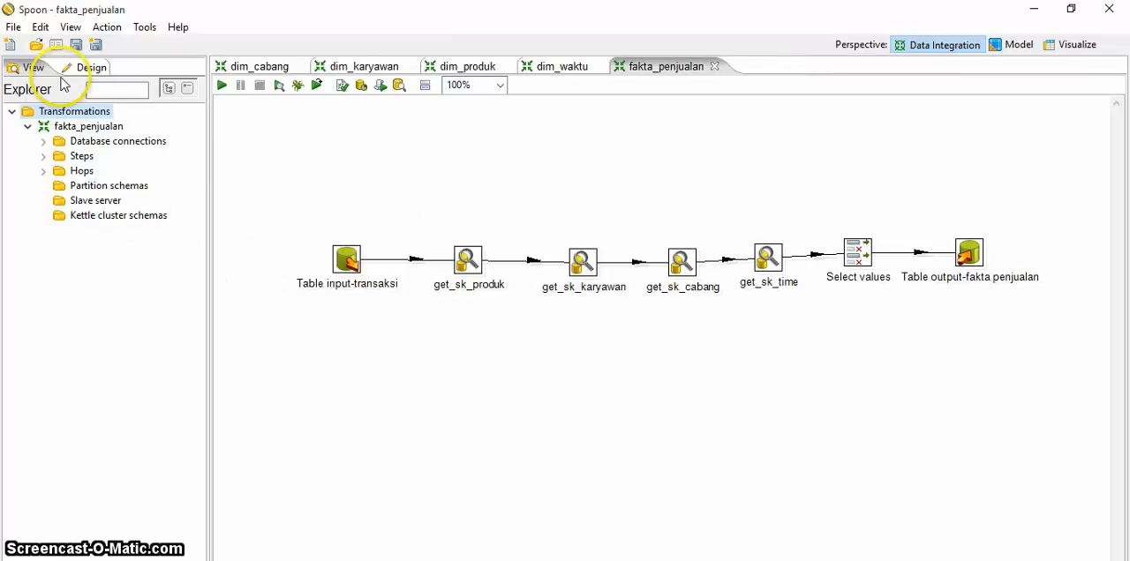
left_click(13, 27)
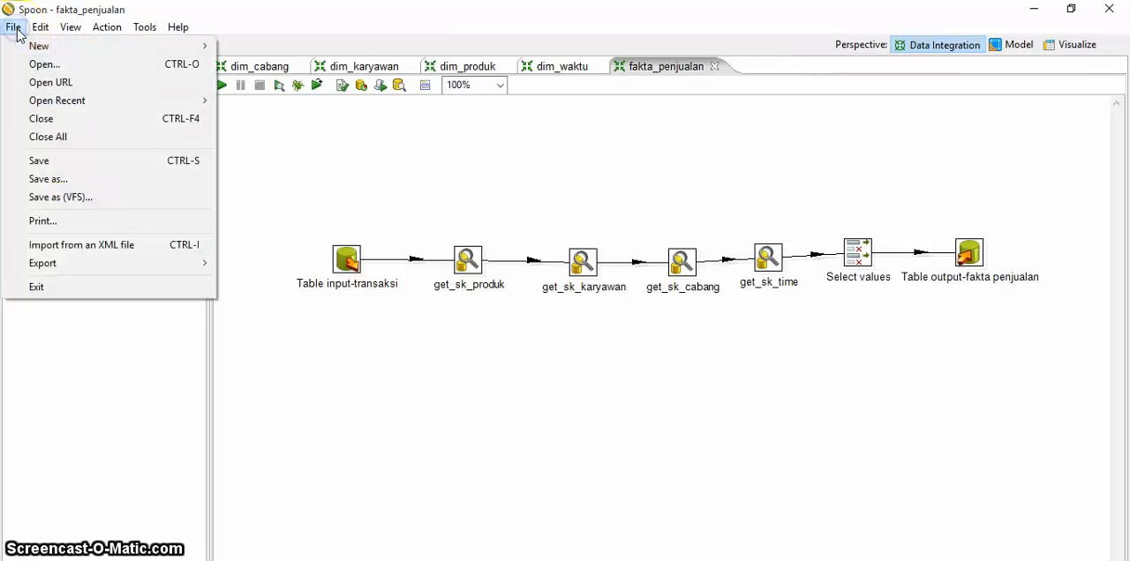
mouse_move(121, 53)
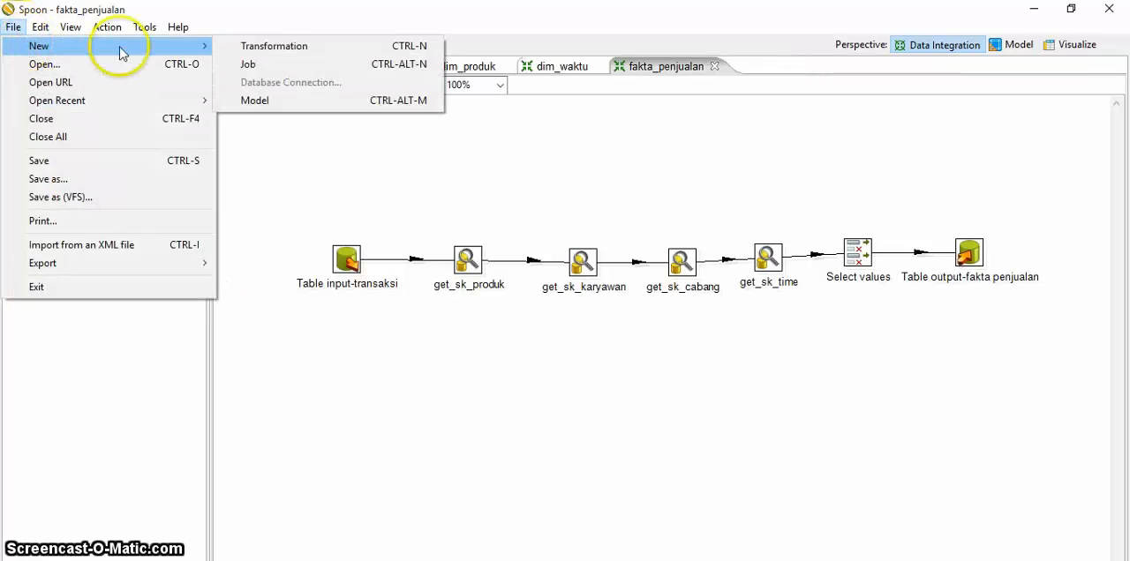
left_click(277, 46)
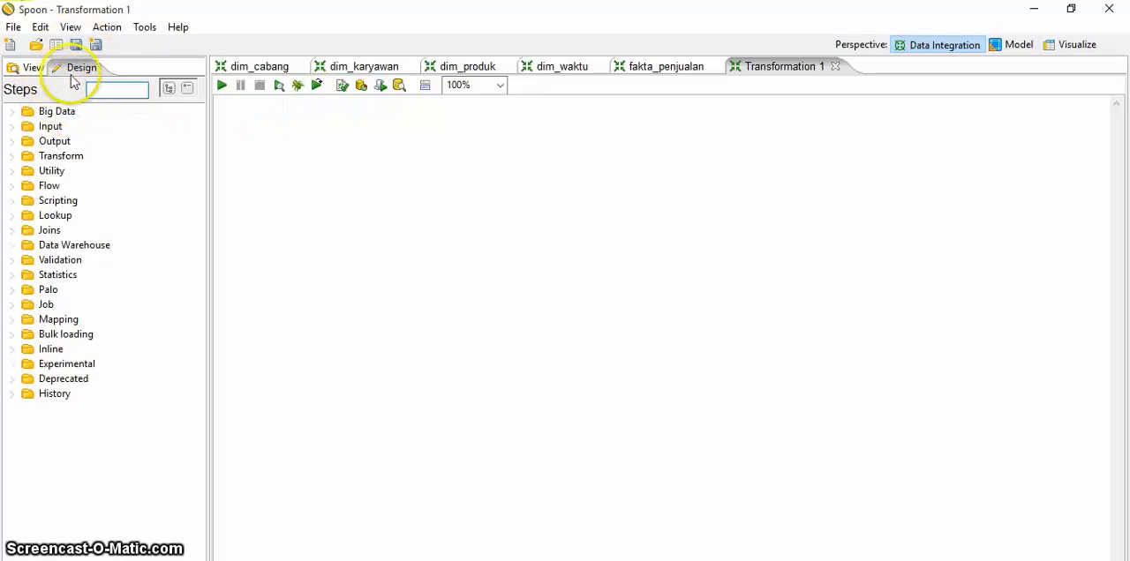
Step: Start a database connection in the new transformation, named minimarket, with type MySQL and host name localhost
left_click(27, 67)
left_click(76, 144)
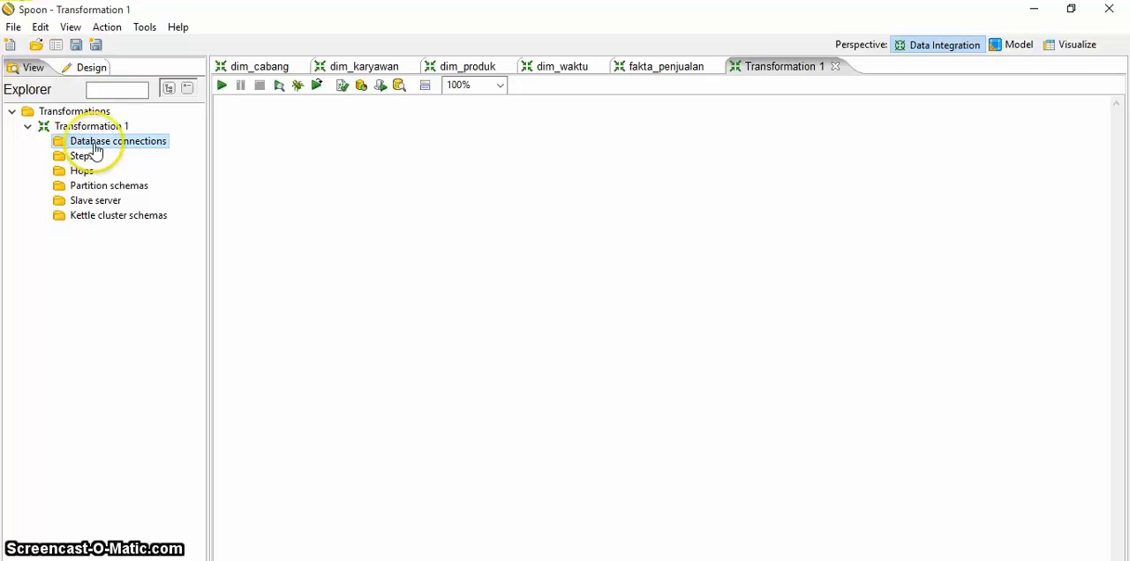
double_click(95, 150)
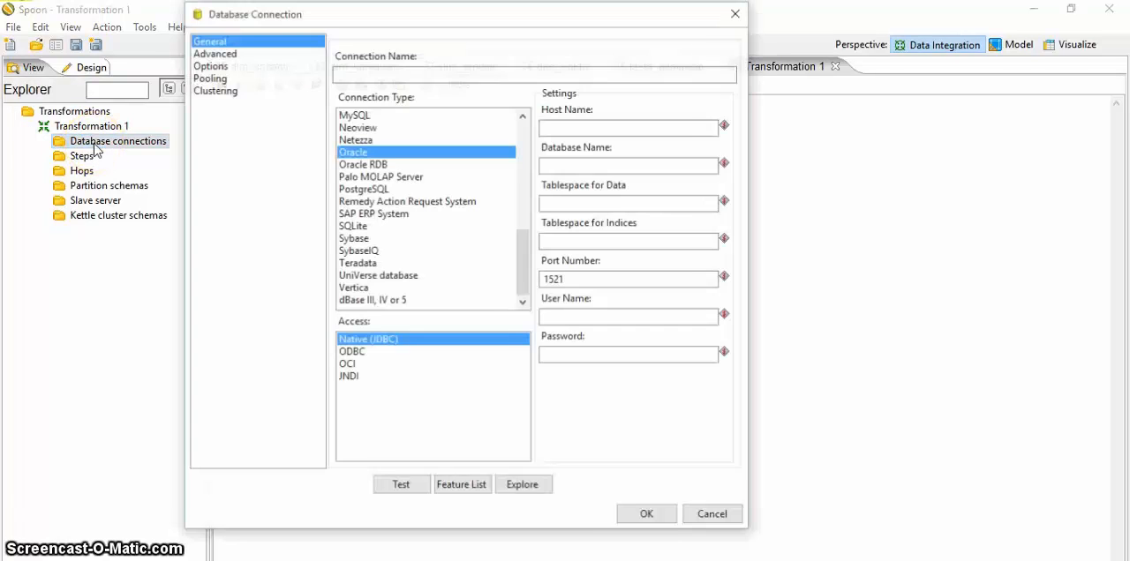
left_click(449, 72)
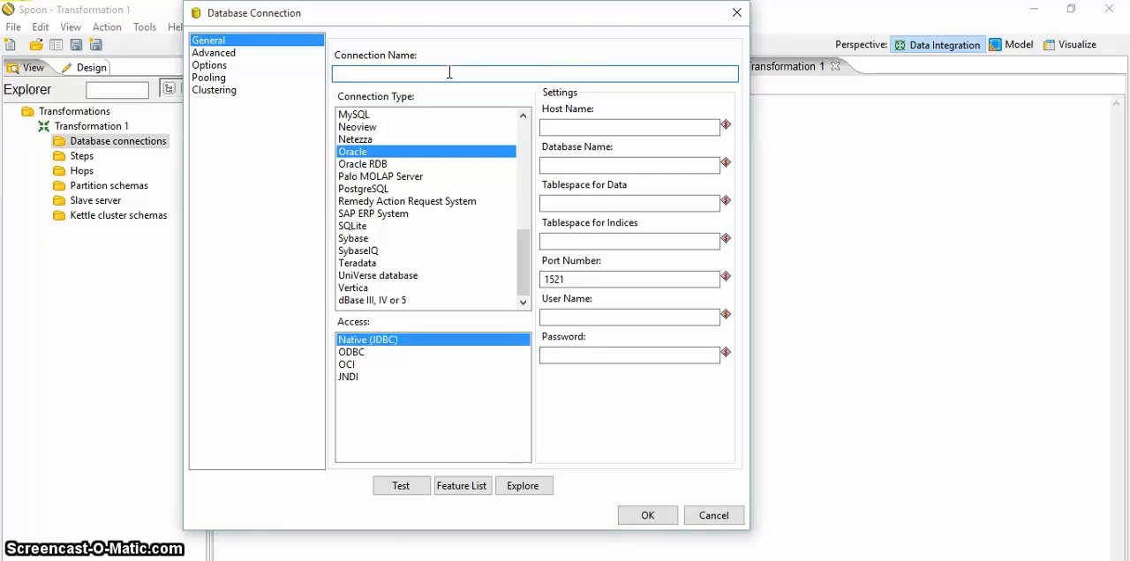
type("minimarket")
left_click(363, 115)
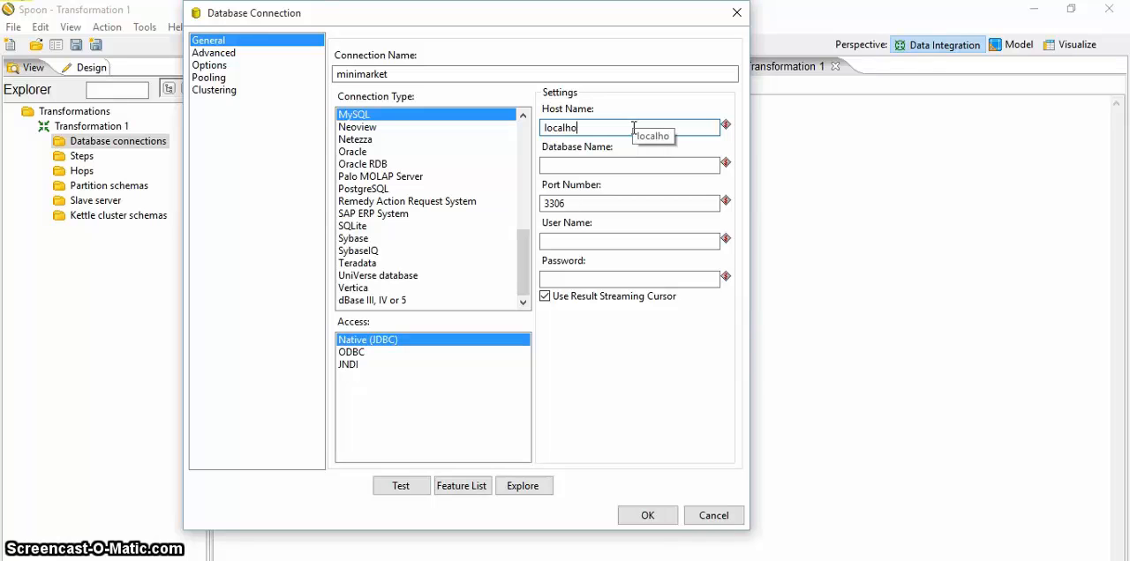
Step: Set the minimarket connection's database name to minimarket and its user name to root
left_click(638, 164)
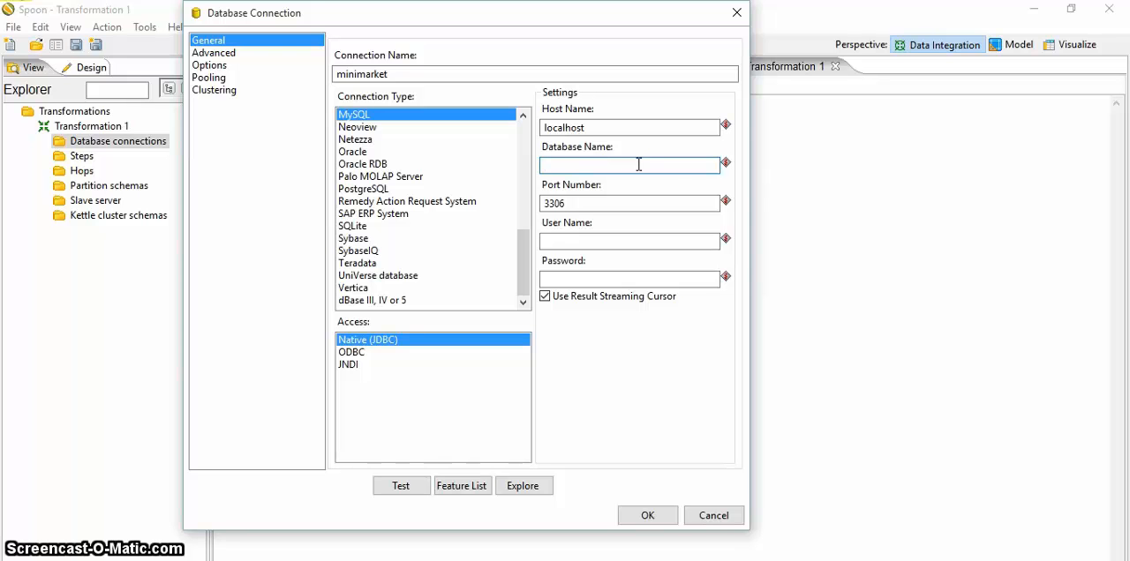
type("minimarket")
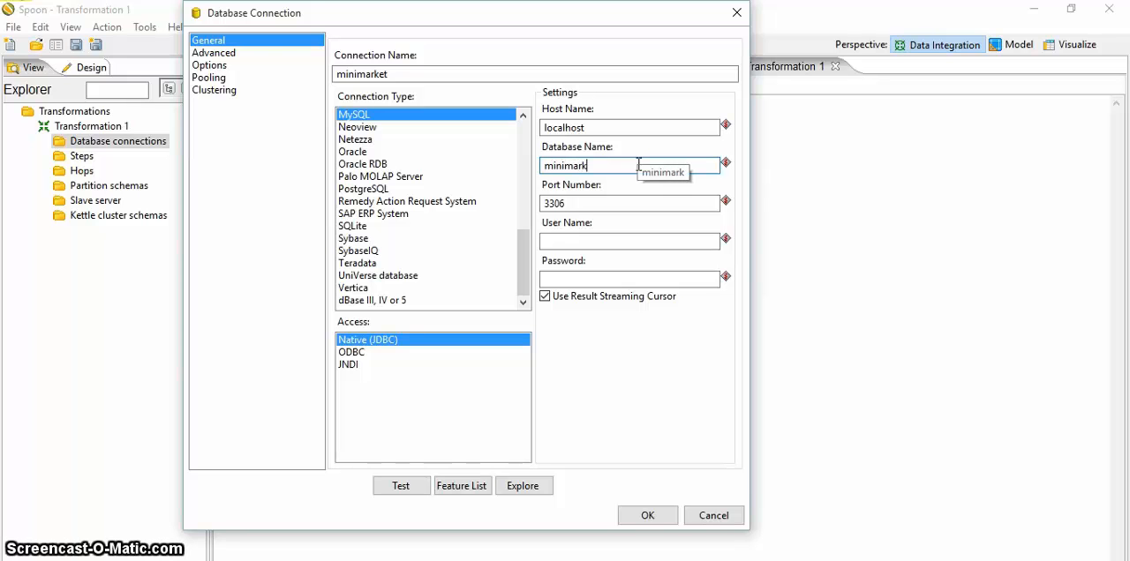
left_click(615, 242)
type("root")
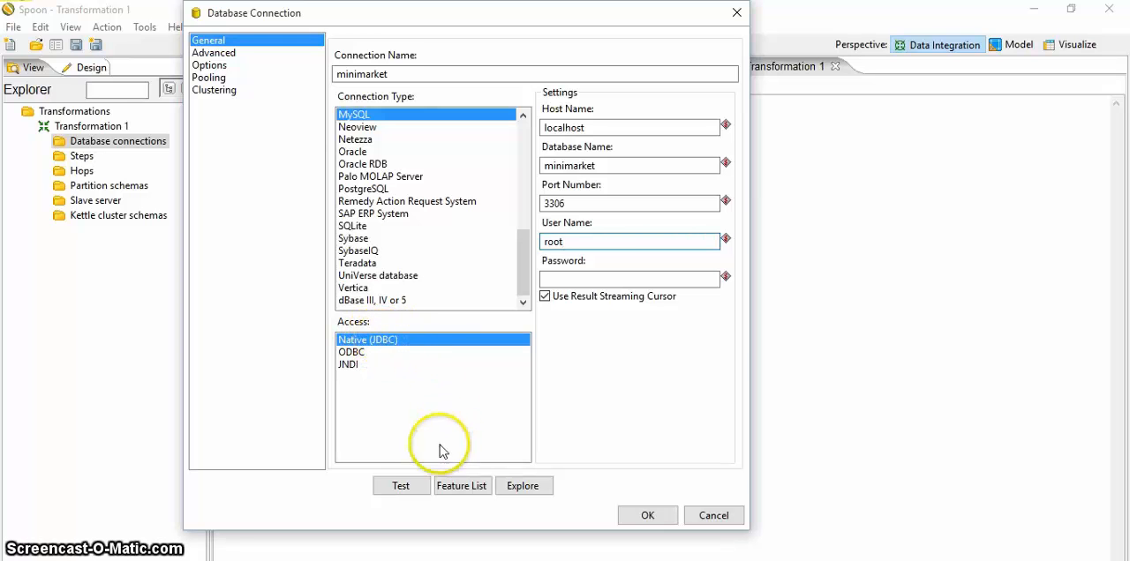
Step: Test the minimarket connection and save it to the transformation
left_click(410, 491)
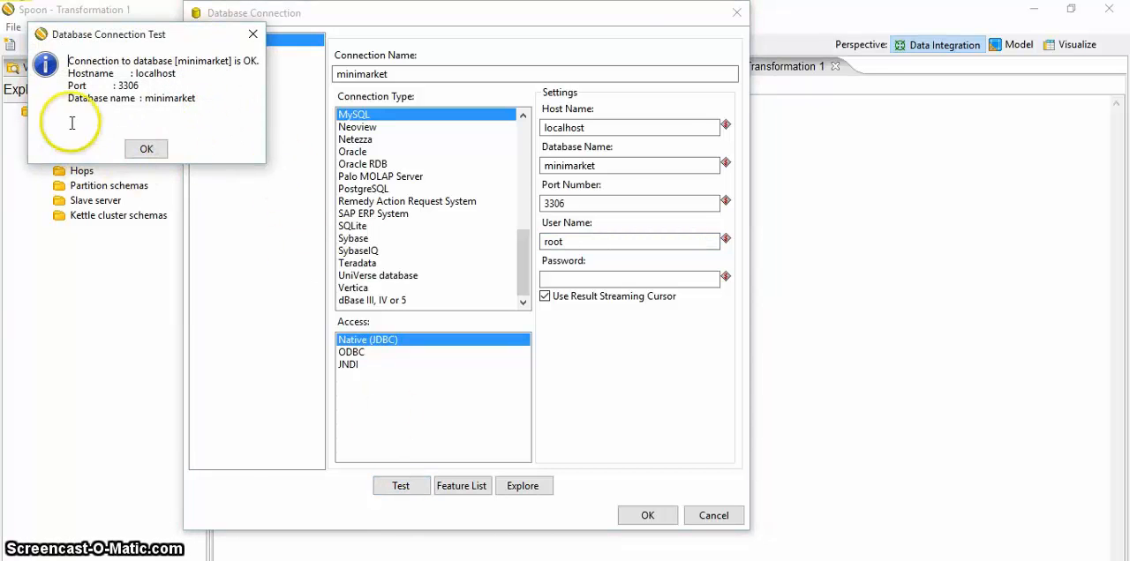
left_click(253, 35)
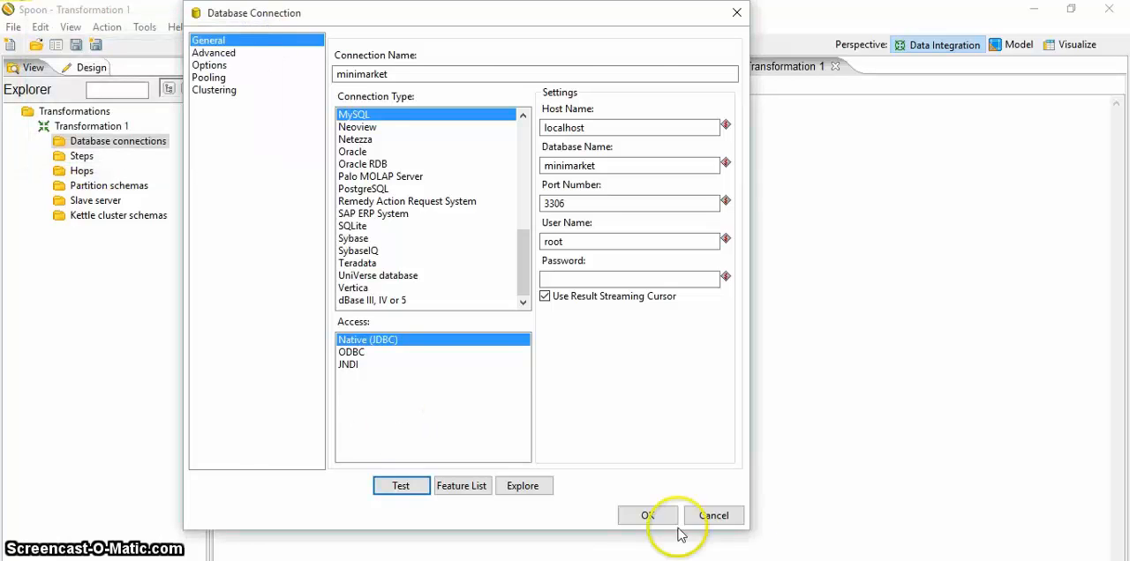
left_click(653, 519)
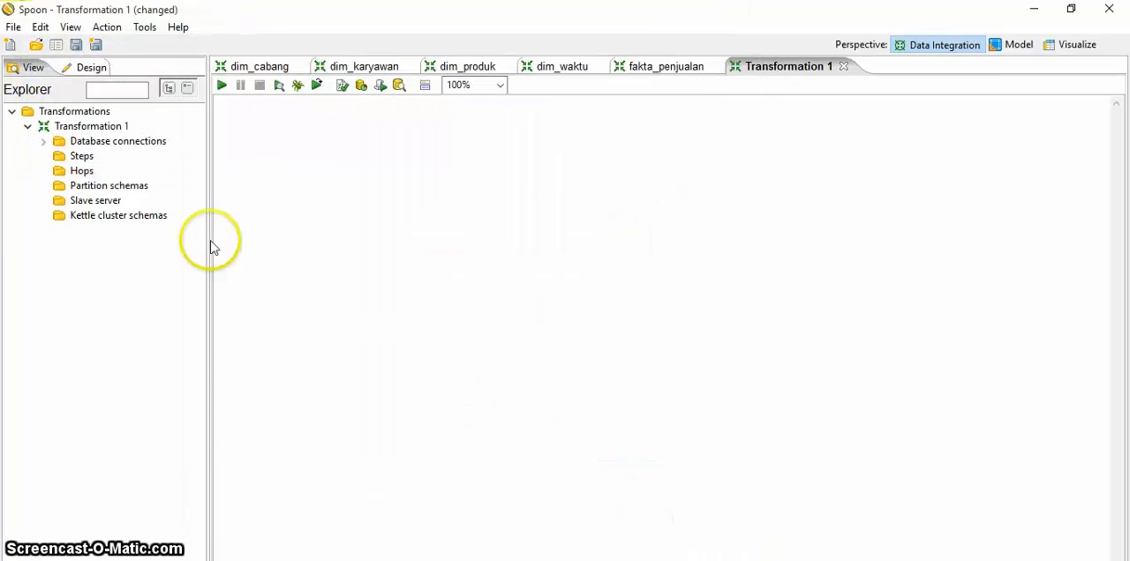
Step: Start a second database connection named minimarket_olap, with type MySQL and host name localhost
double_click(130, 148)
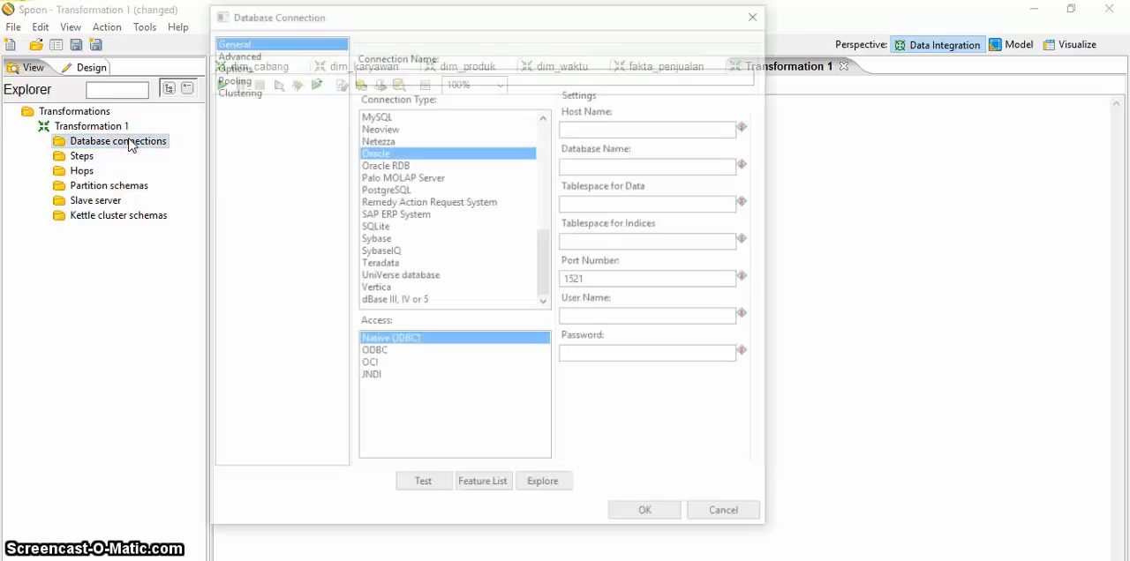
left_click(391, 77)
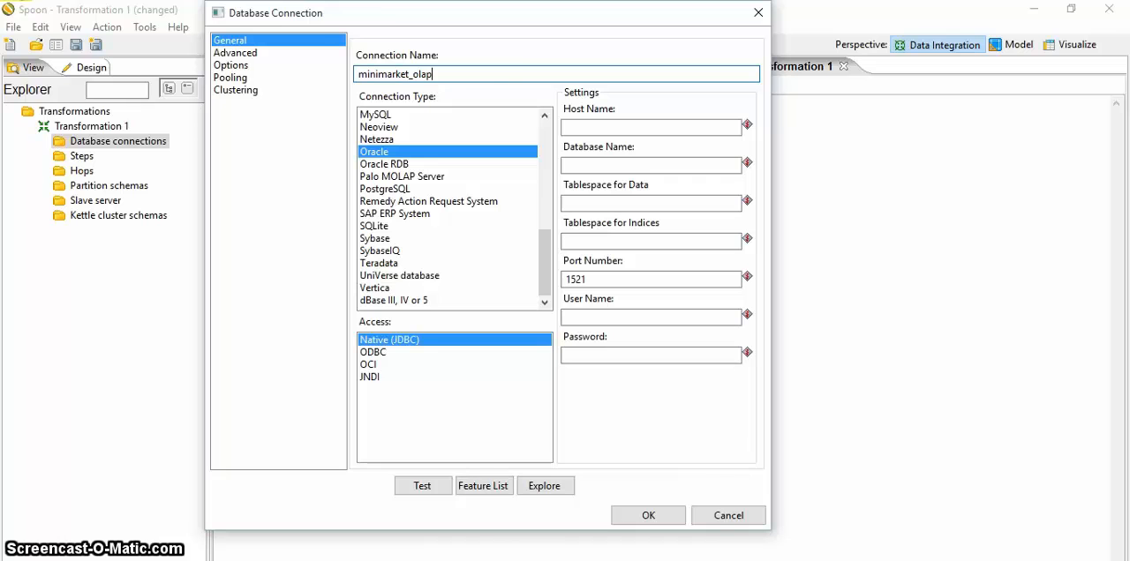
left_click(385, 116)
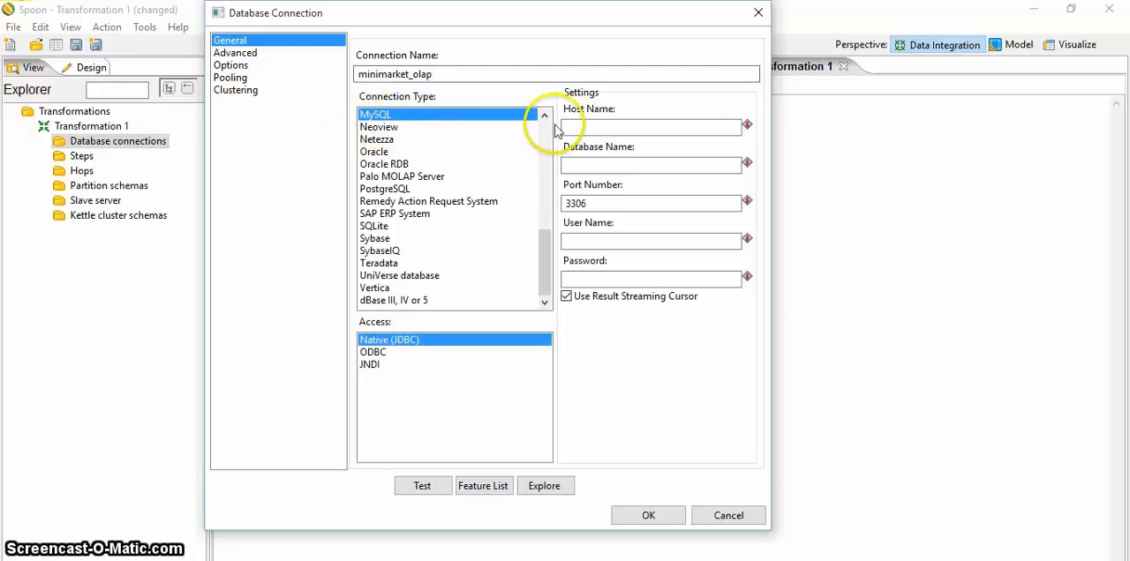
left_click(597, 129)
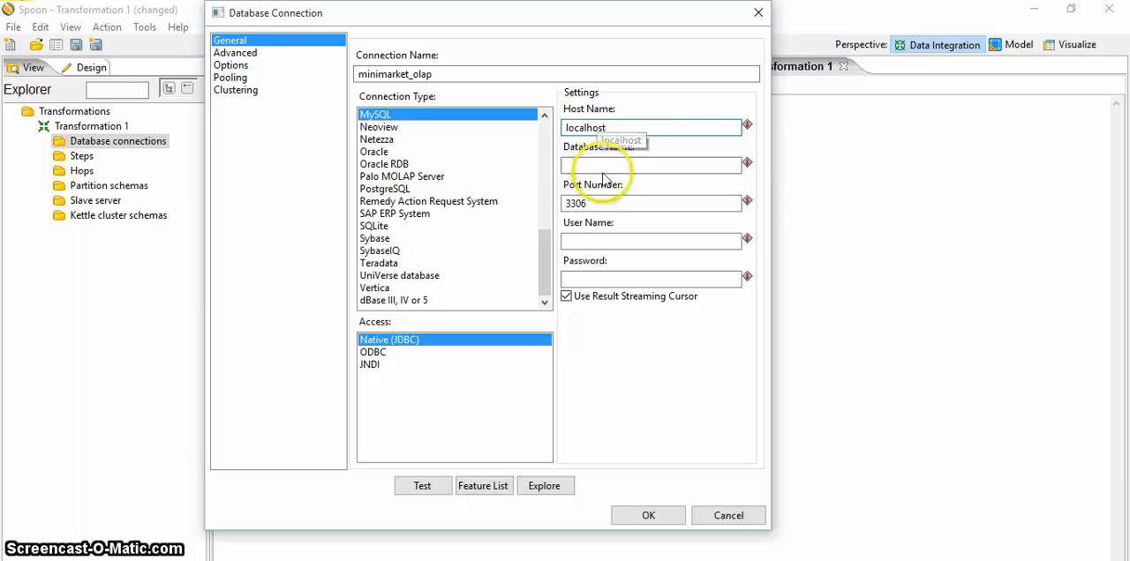
Step: Set the second connection's database name to minimarket_olap and its user name to root, and test the connection
left_click(587, 165)
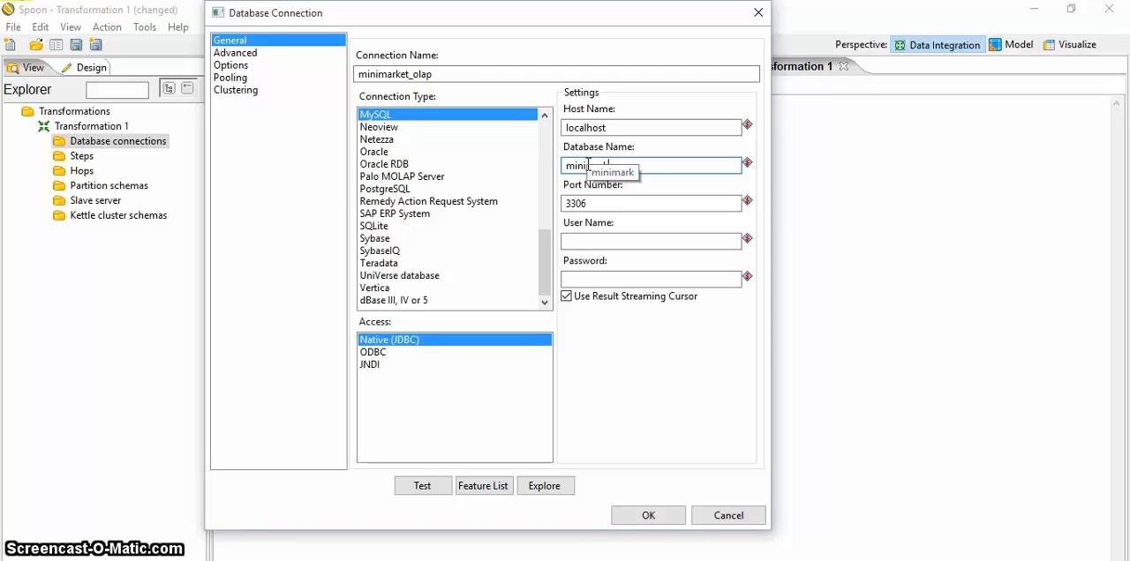
type("minimarket_olap")
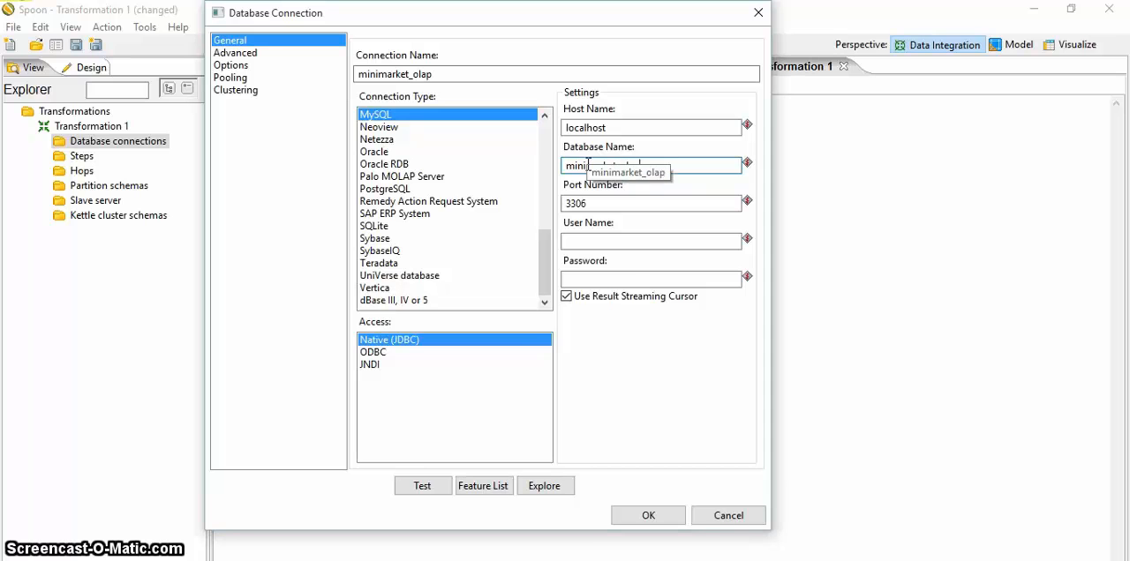
left_click(616, 242)
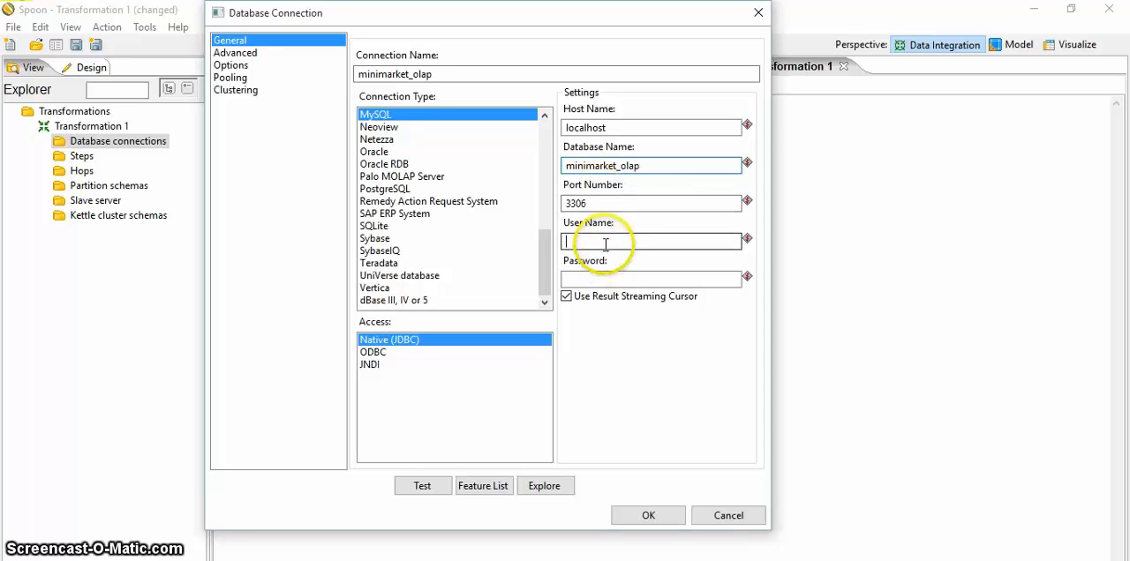
type("root")
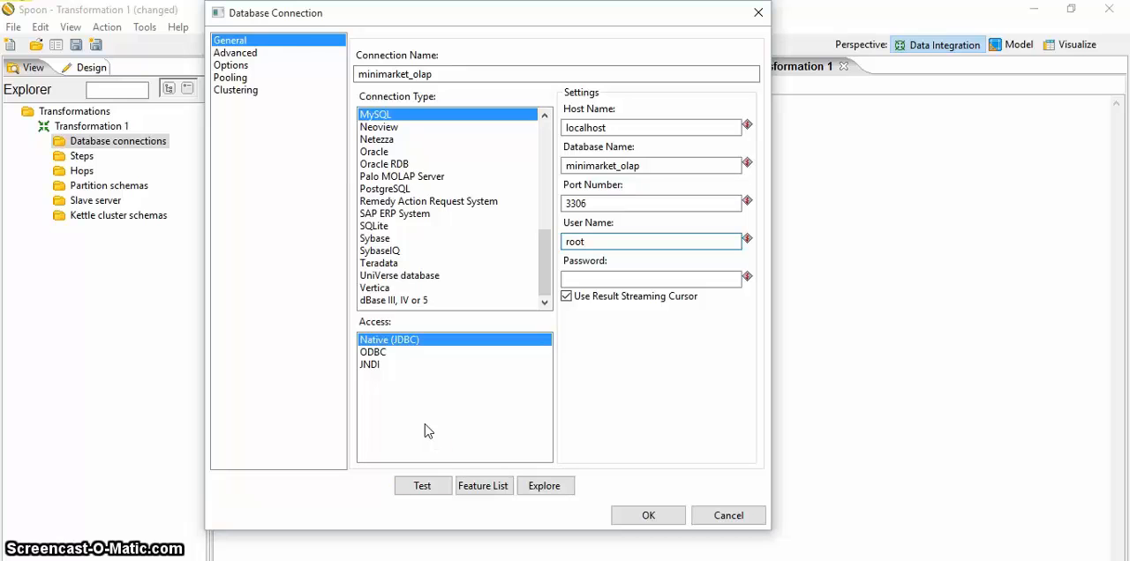
left_click(422, 487)
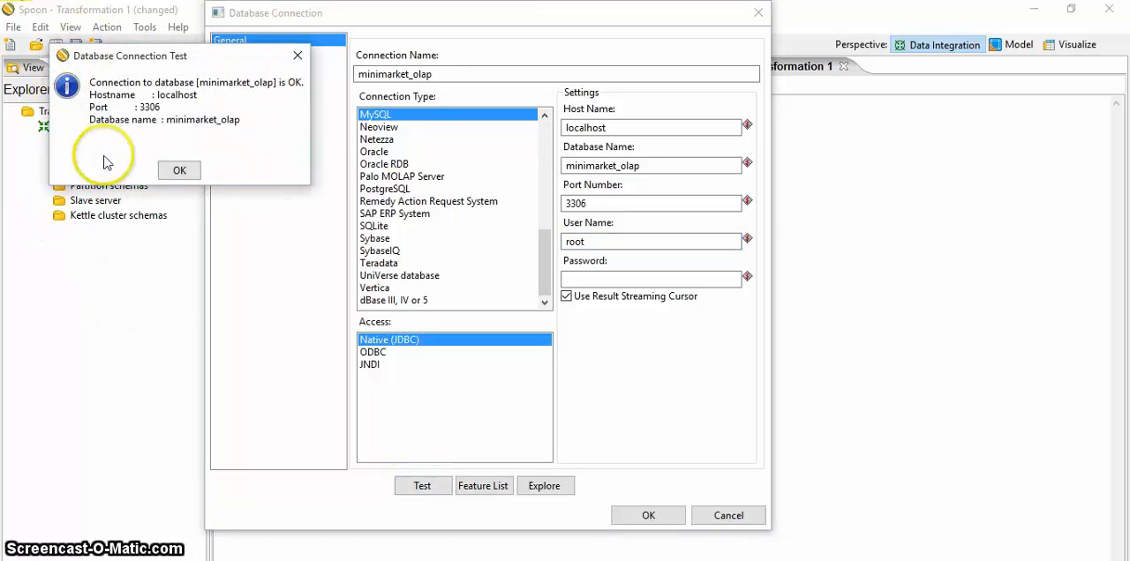
left_click(180, 170)
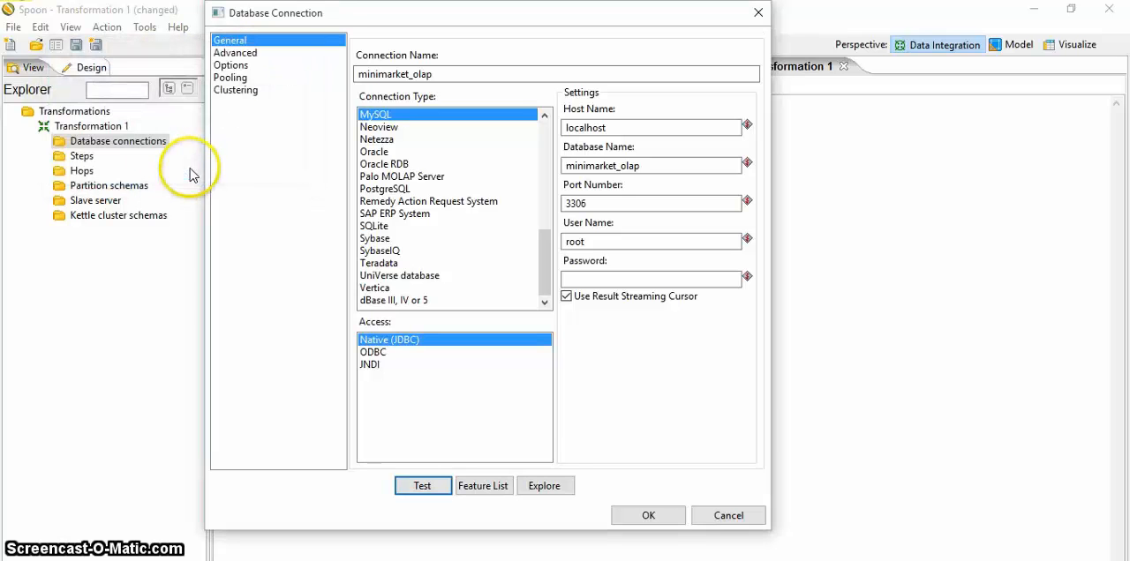
Step: Save the minimarket_olap connection and place a Table input step on the Transformation 1 canvas
left_click(648, 516)
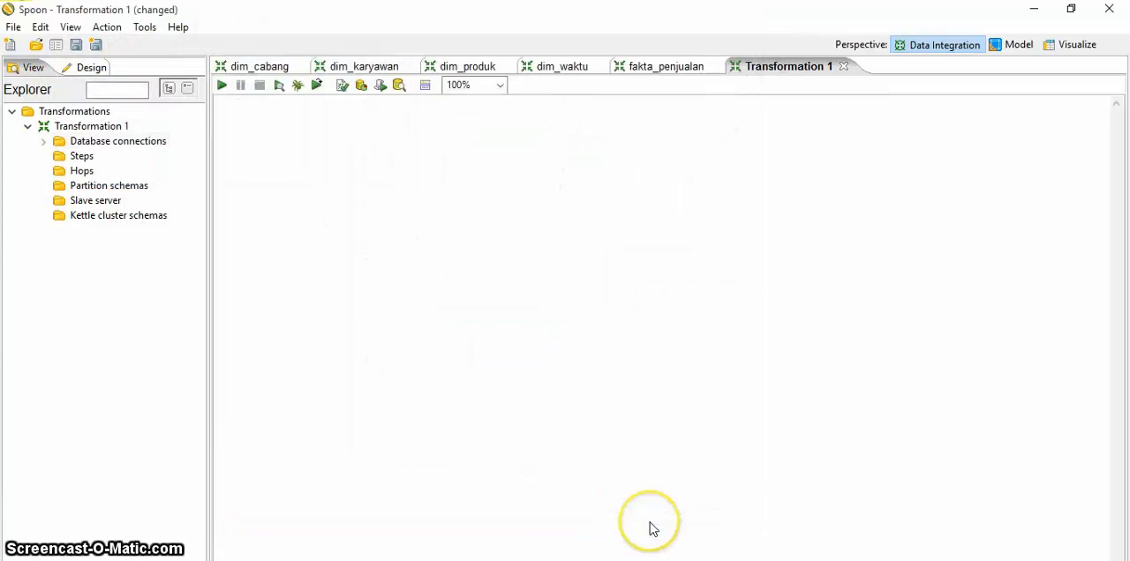
left_click(81, 68)
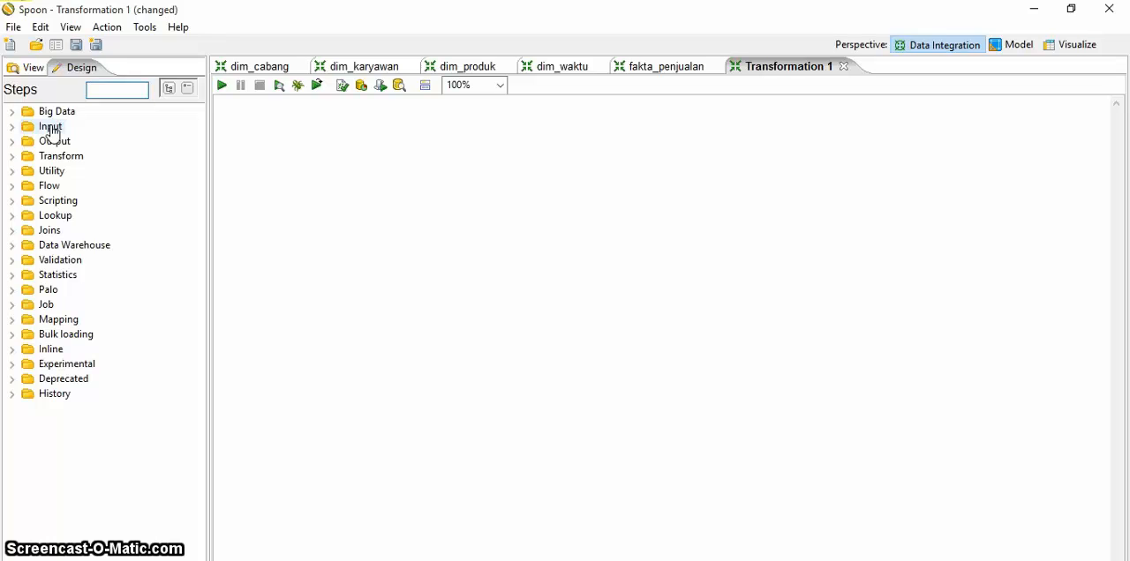
double_click(51, 128)
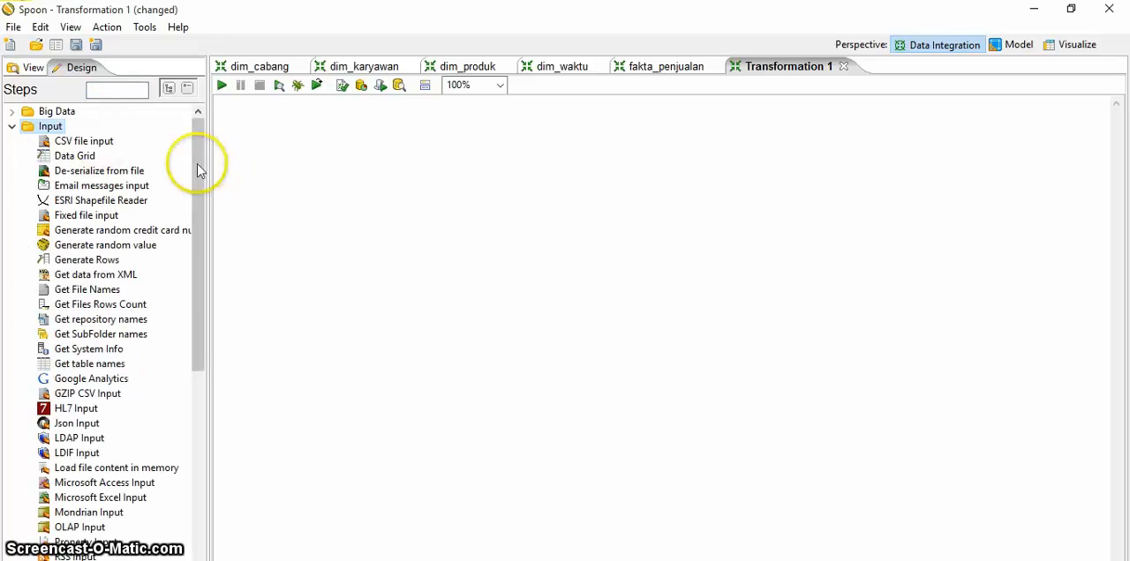
left_click_drag(199, 159, 212, 255)
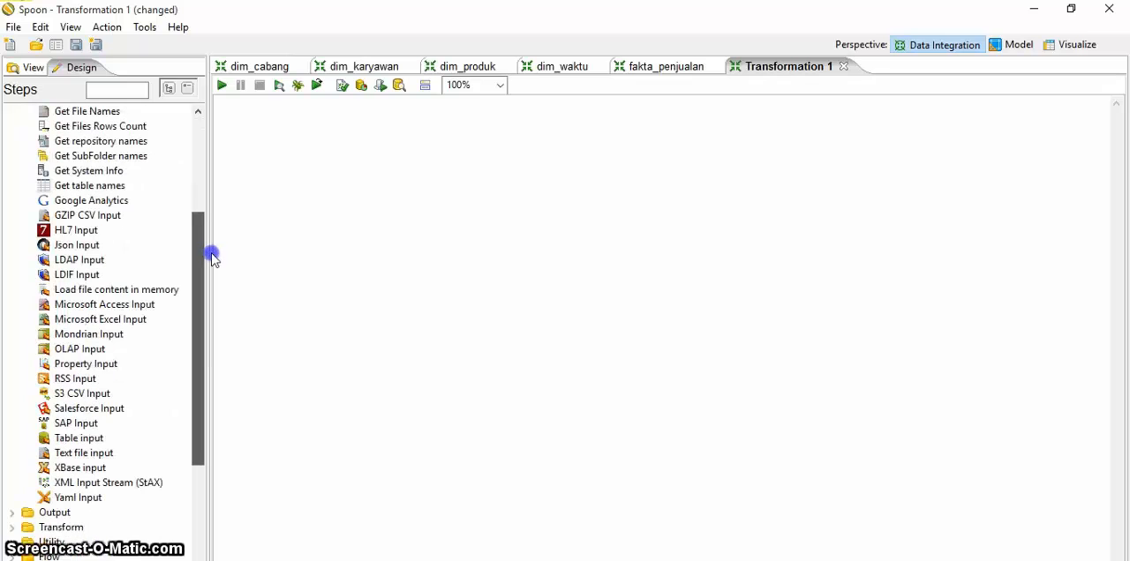
left_click_drag(93, 438, 354, 320)
Step: Add an Add sequence step and a Select values step in a row after the Table input step
left_click_drag(197, 340, 199, 393)
double_click(77, 440)
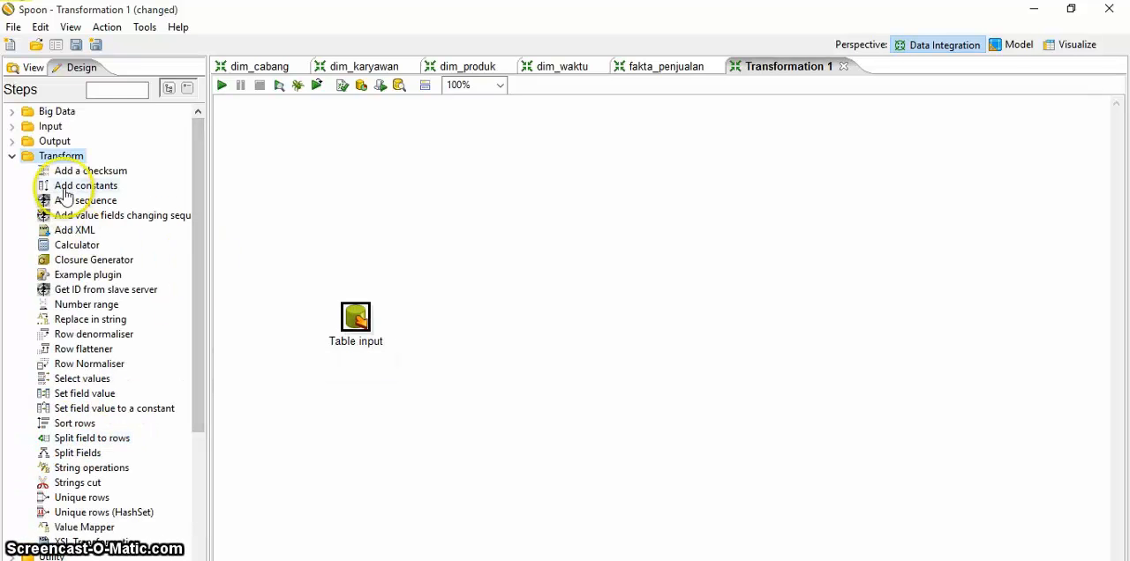
left_click_drag(67, 199, 452, 323)
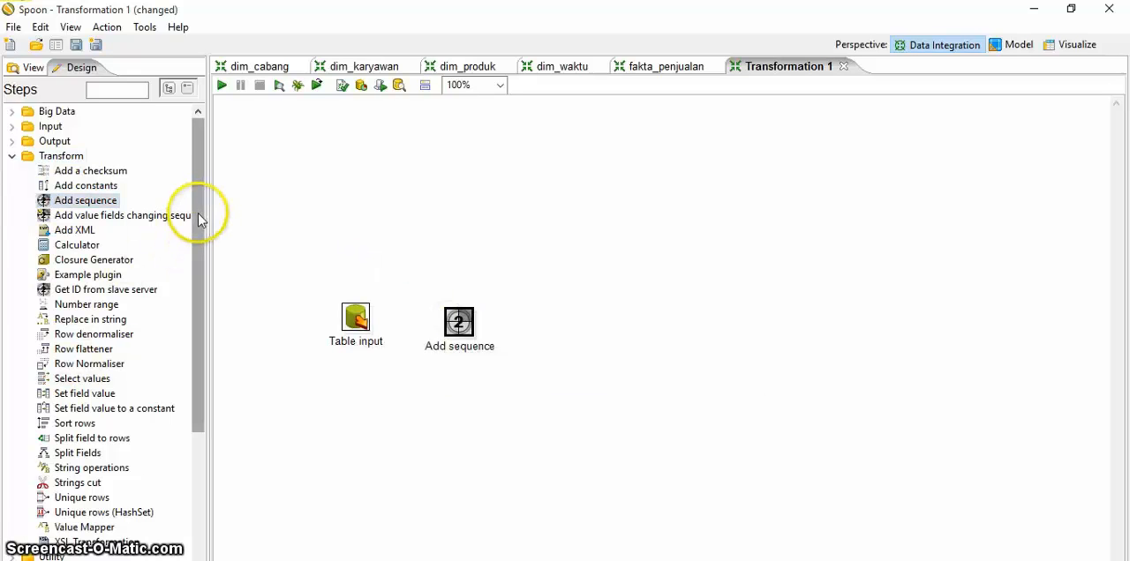
left_click_drag(202, 212, 196, 327)
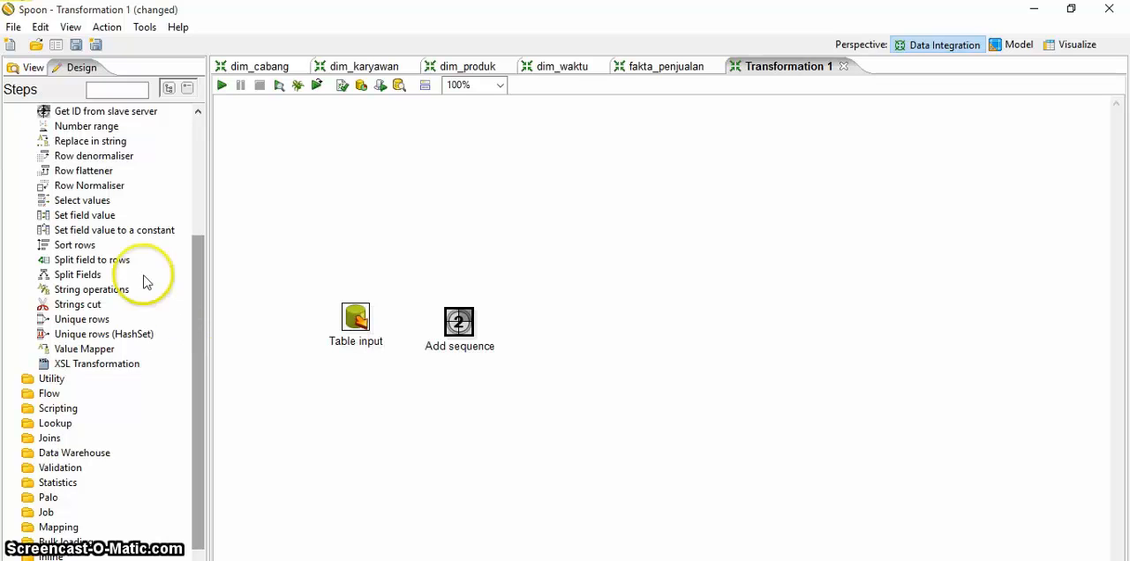
left_click_drag(84, 201, 584, 327)
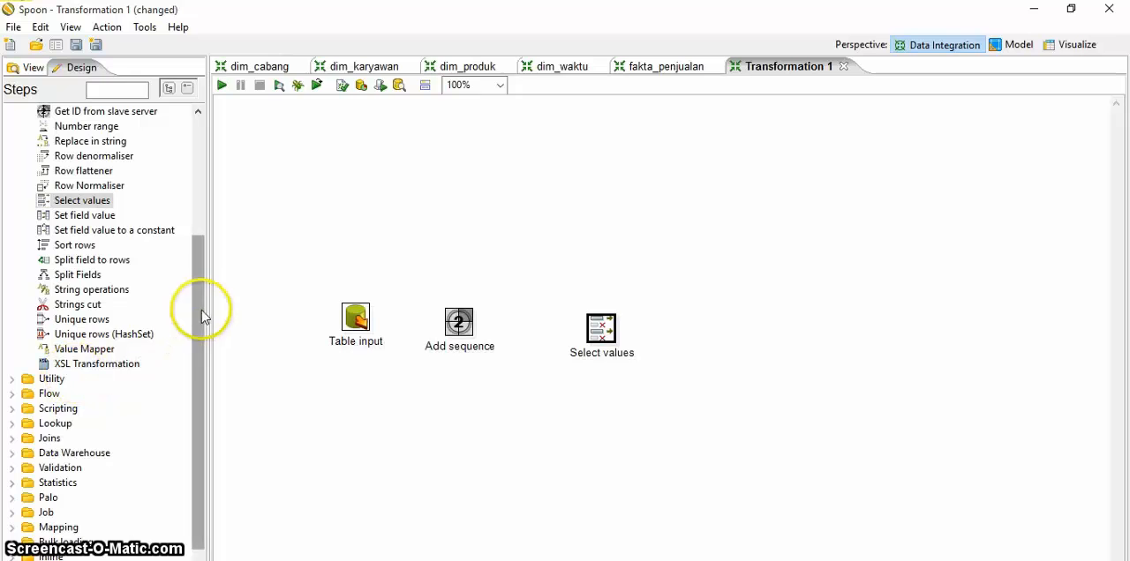
Step: Add a Table output step to the canvas after the Select values step
left_click_drag(198, 312, 192, 160)
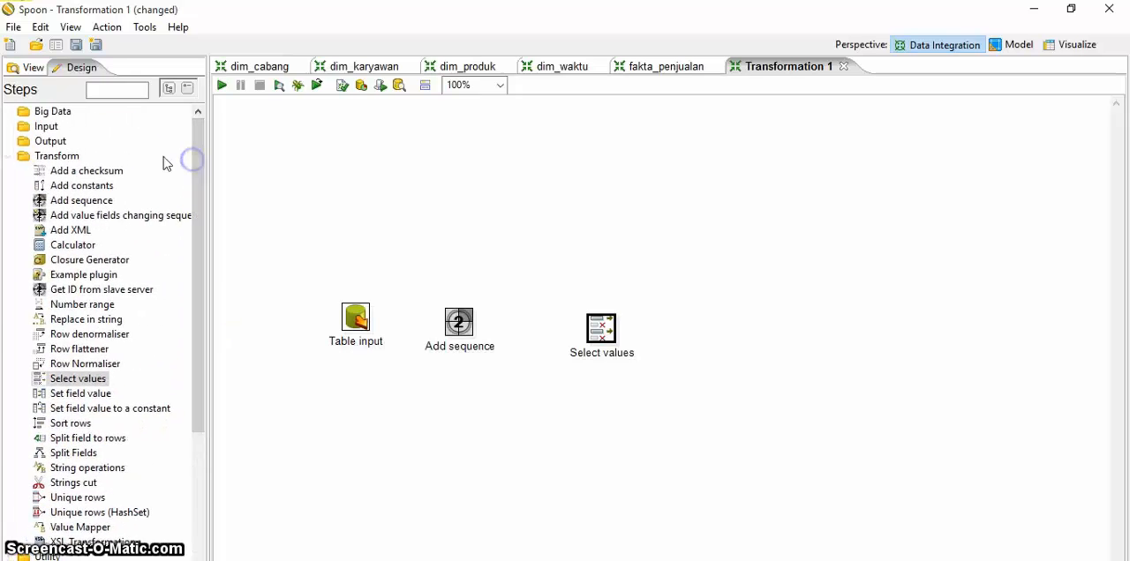
left_click(55, 141)
left_click_drag(74, 448, 739, 334)
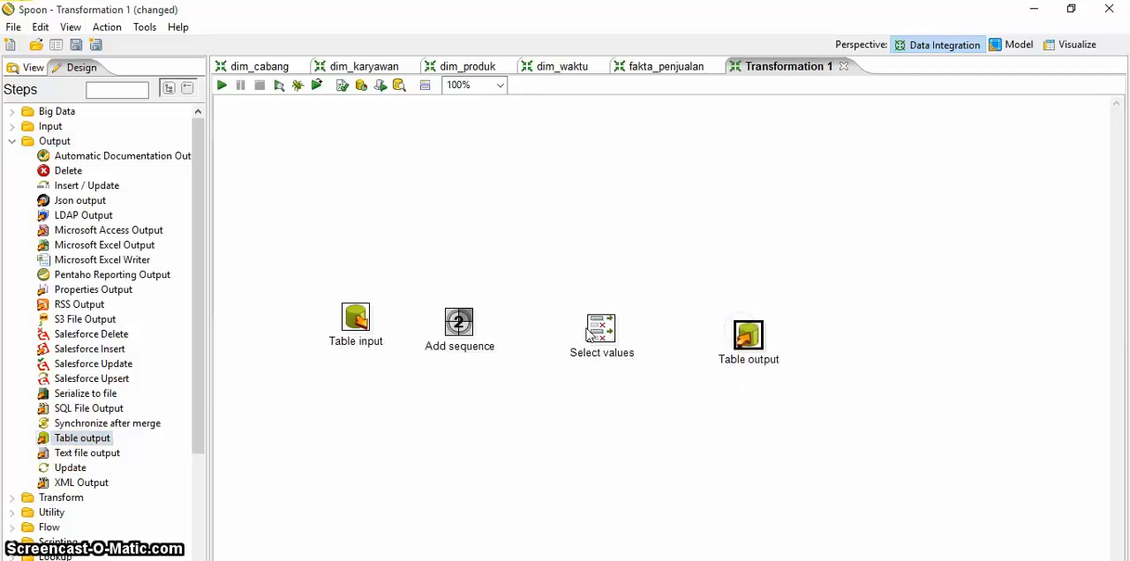
Step: Create an enabled hop from the Table input step to the Add sequence step
left_click(31, 69)
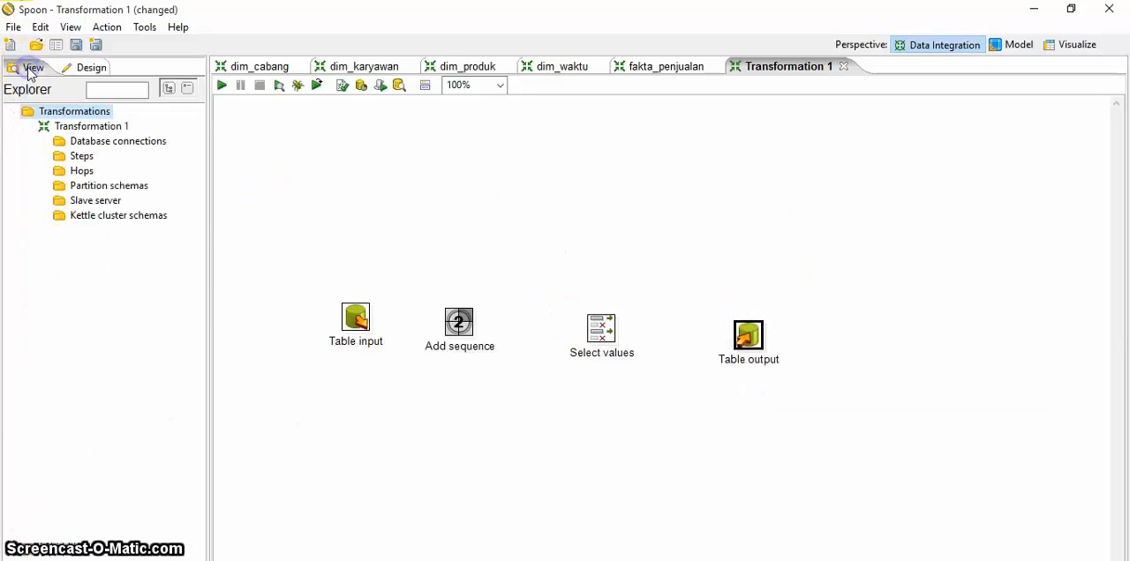
right_click(80, 177)
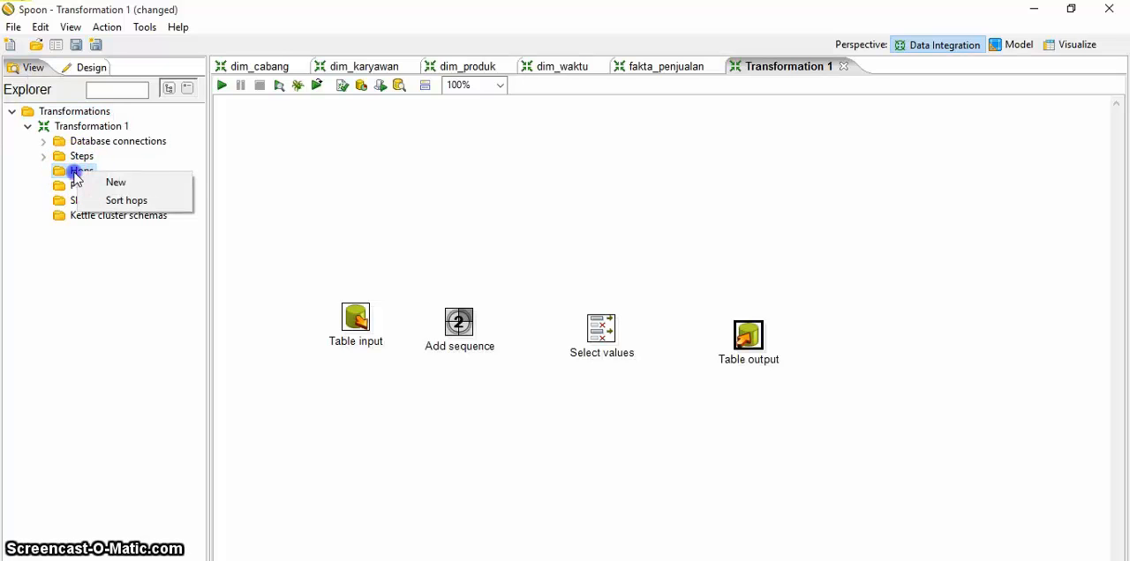
left_click(81, 181)
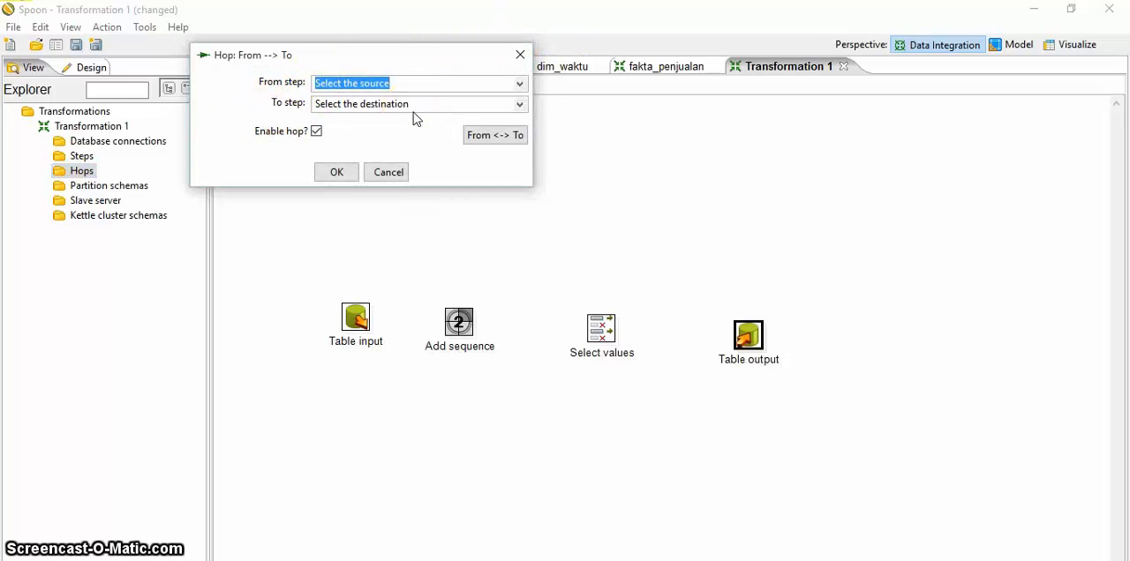
left_click(523, 83)
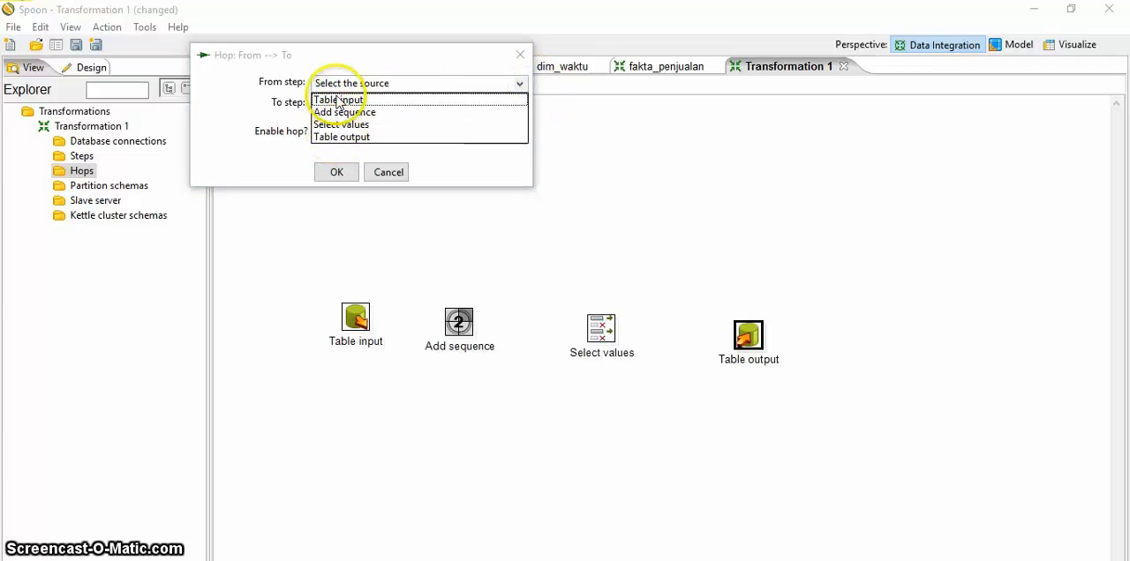
left_click(339, 100)
left_click(520, 104)
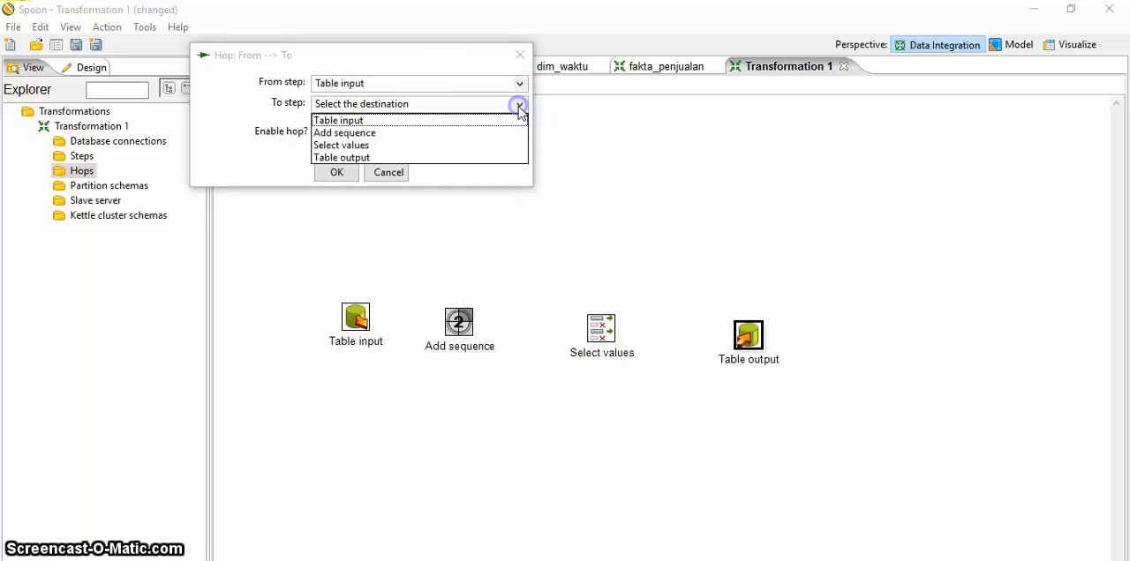
left_click(334, 132)
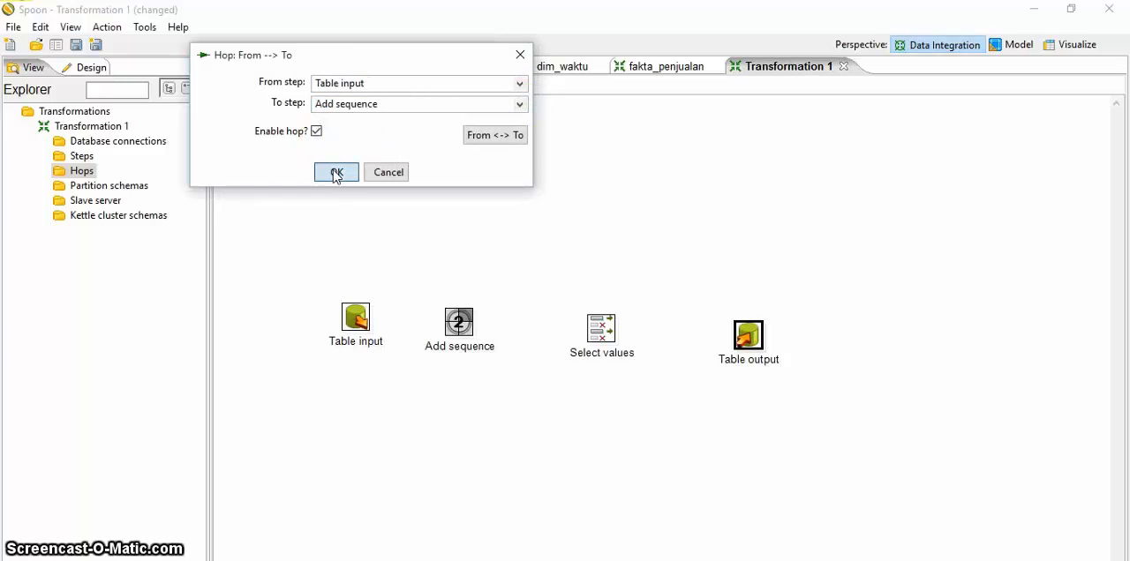
left_click(336, 172)
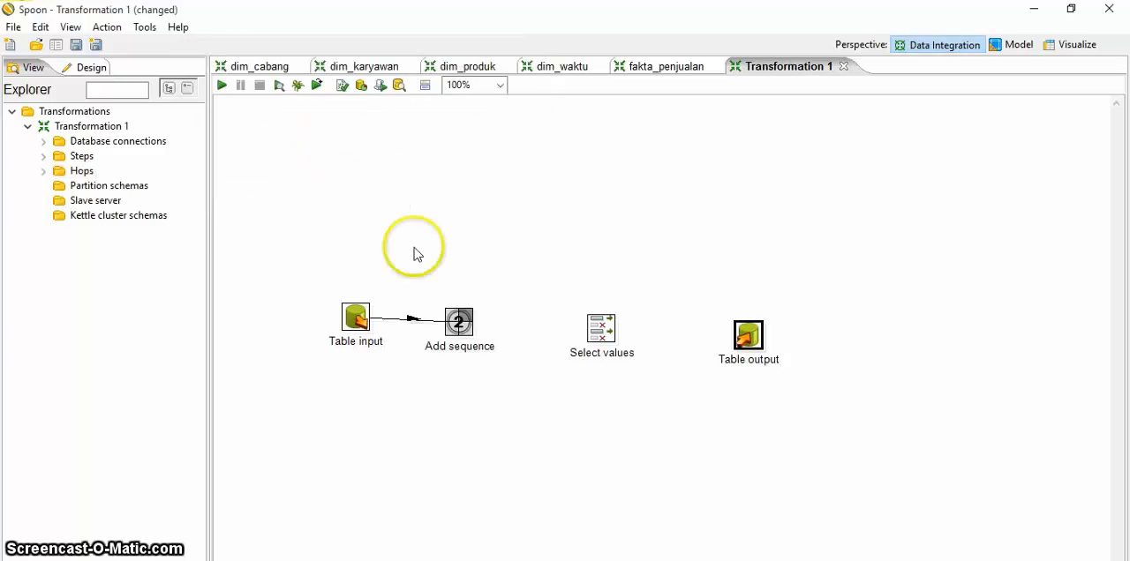
Step: Create an enabled hop from the Add sequence step to the Select values step
double_click(80, 172)
left_click(521, 82)
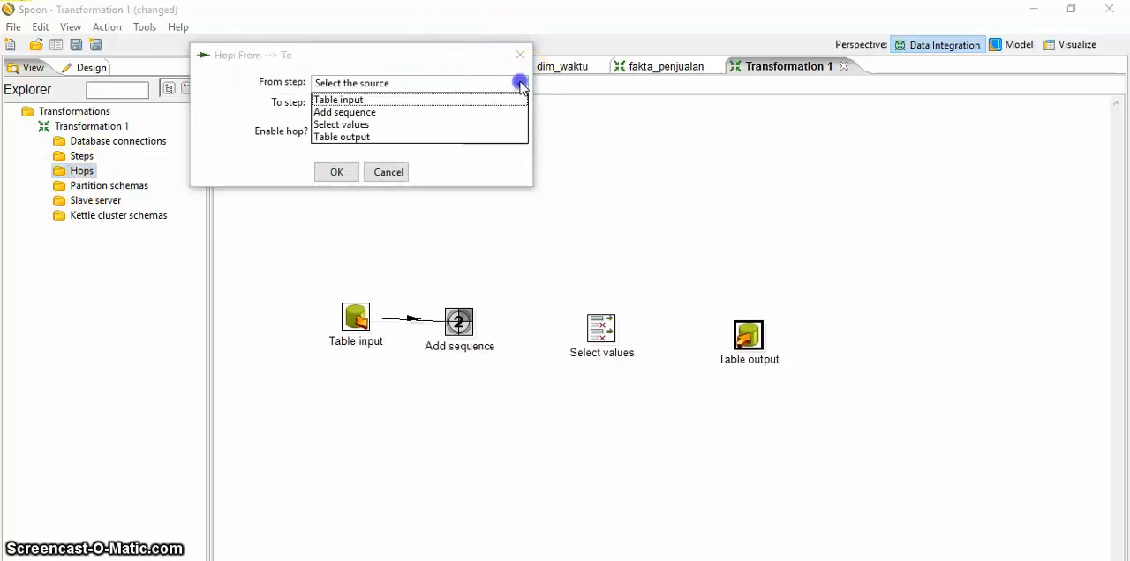
left_click(333, 115)
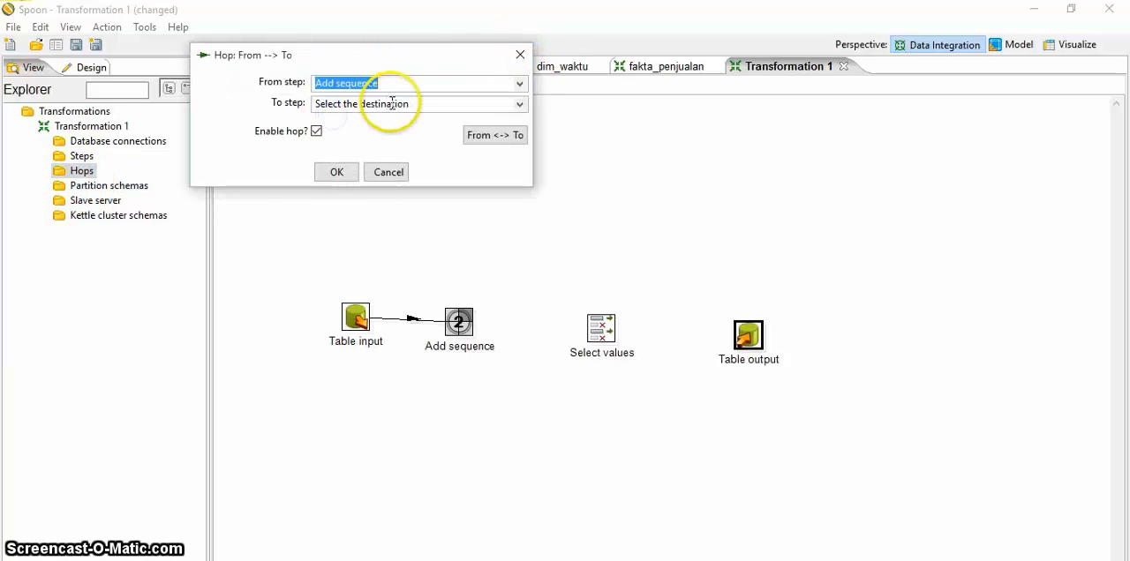
left_click(527, 103)
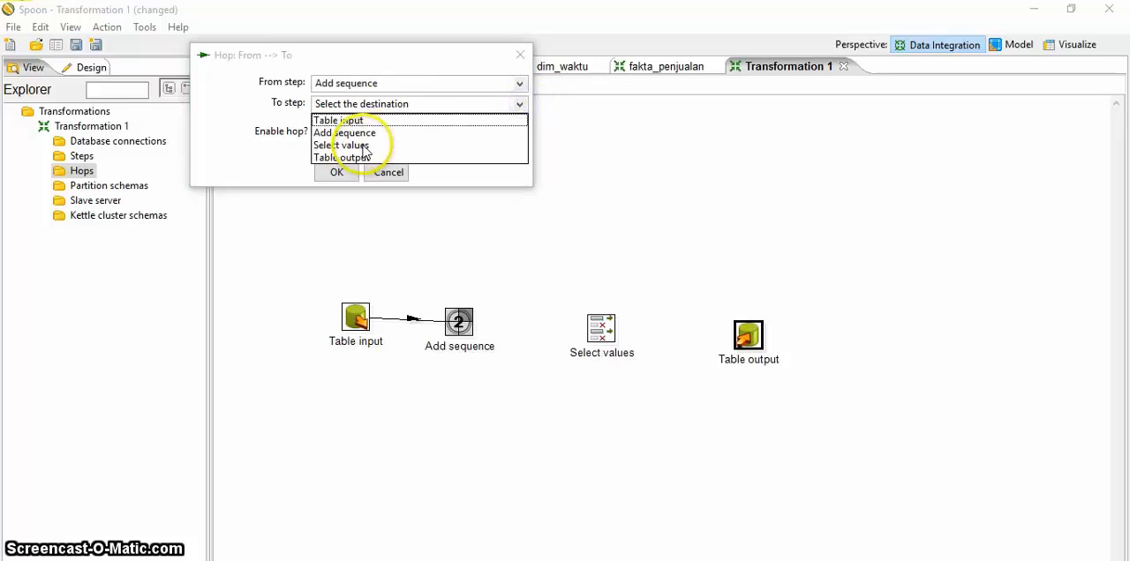
left_click(362, 144)
left_click(354, 172)
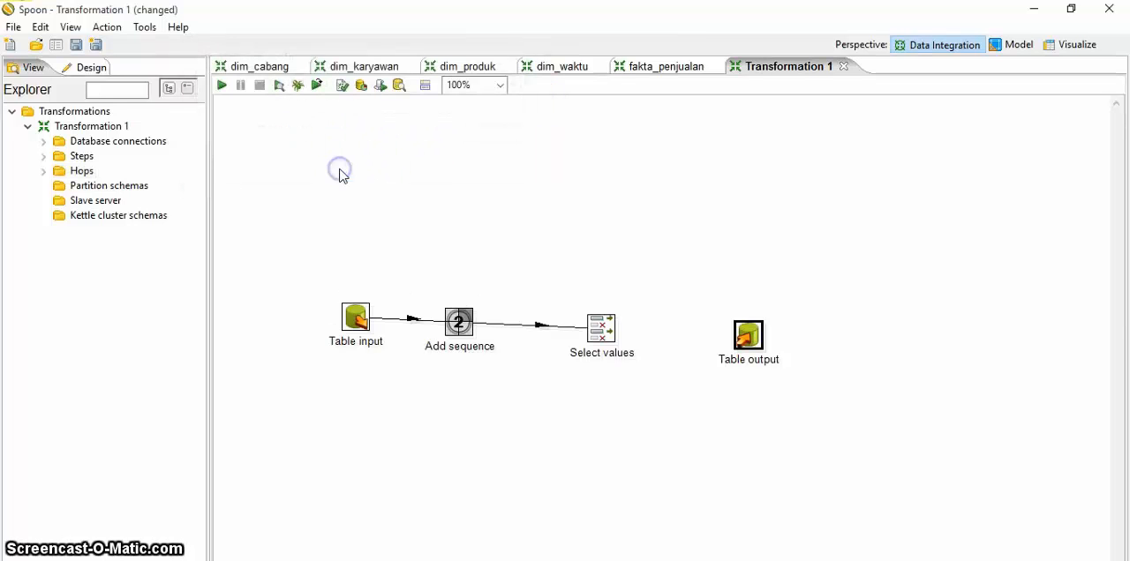
Step: Create an enabled hop from the Select values step to the Table output step
double_click(82, 172)
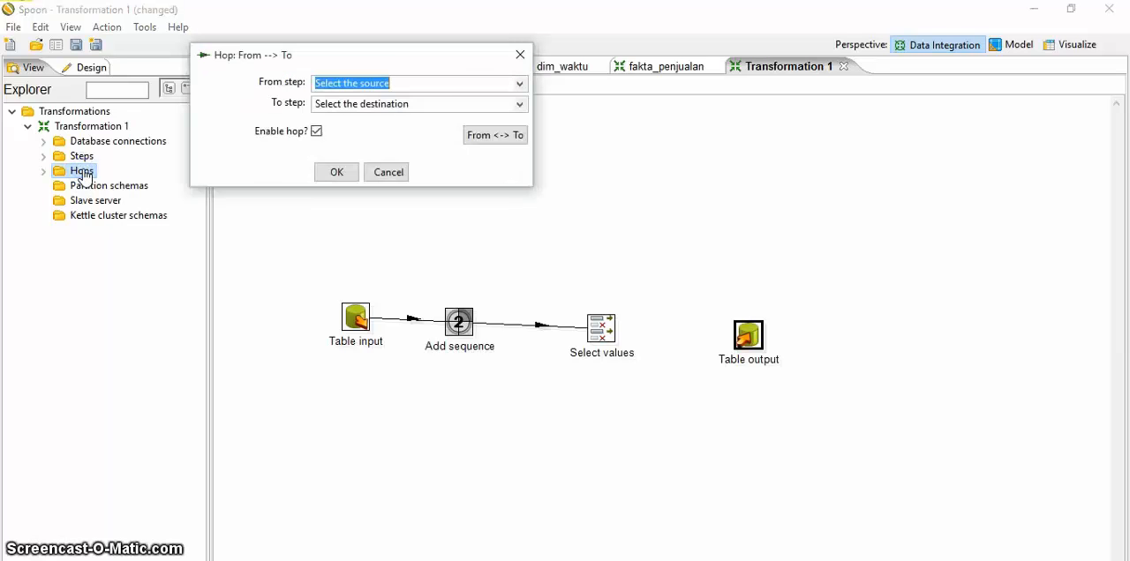
left_click(520, 84)
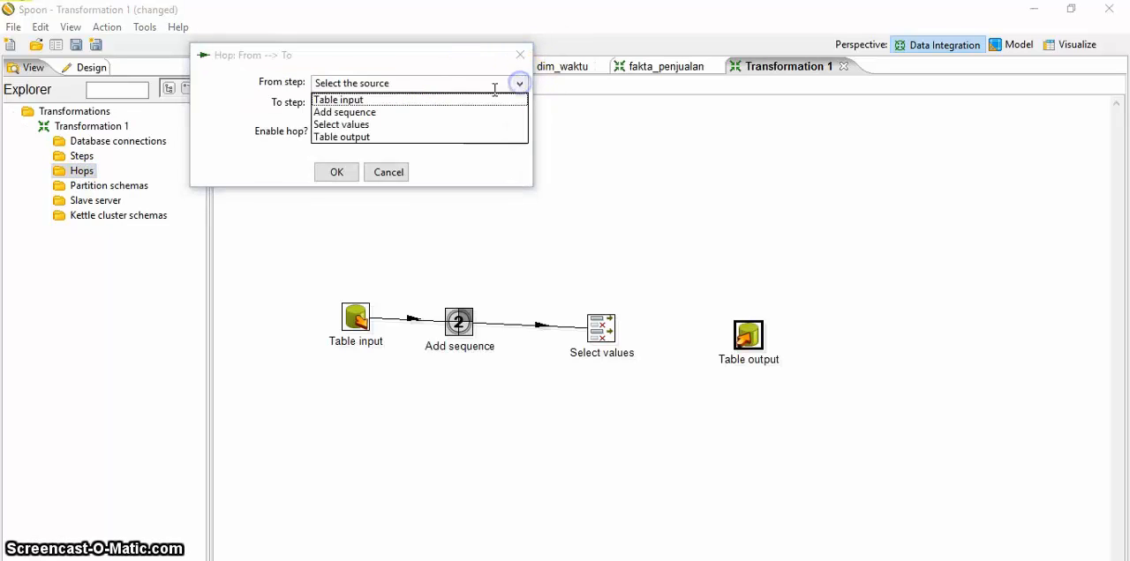
left_click(371, 126)
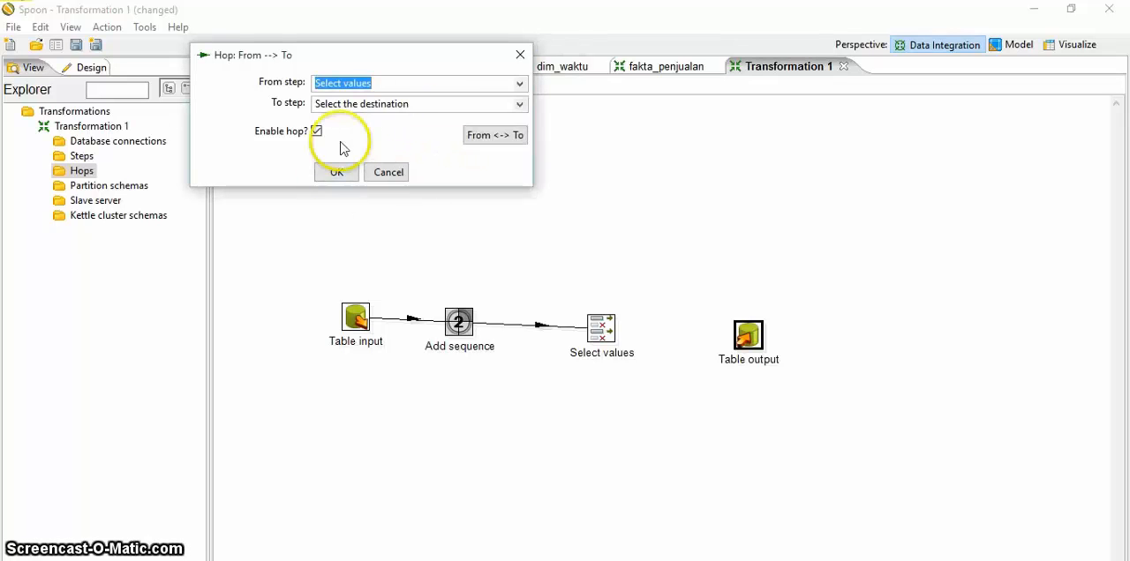
left_click(520, 104)
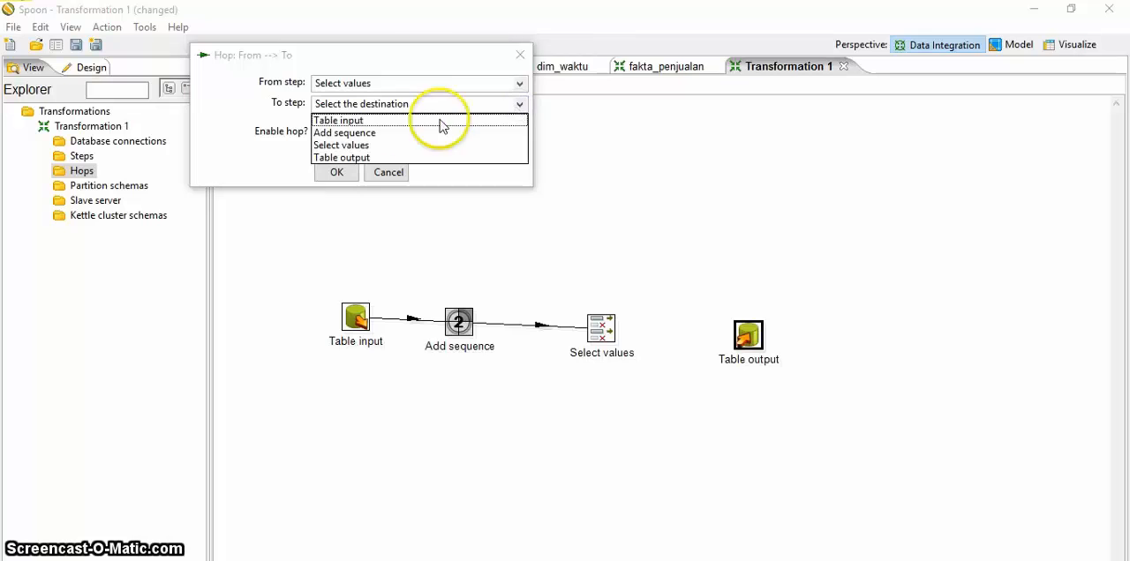
left_click(336, 158)
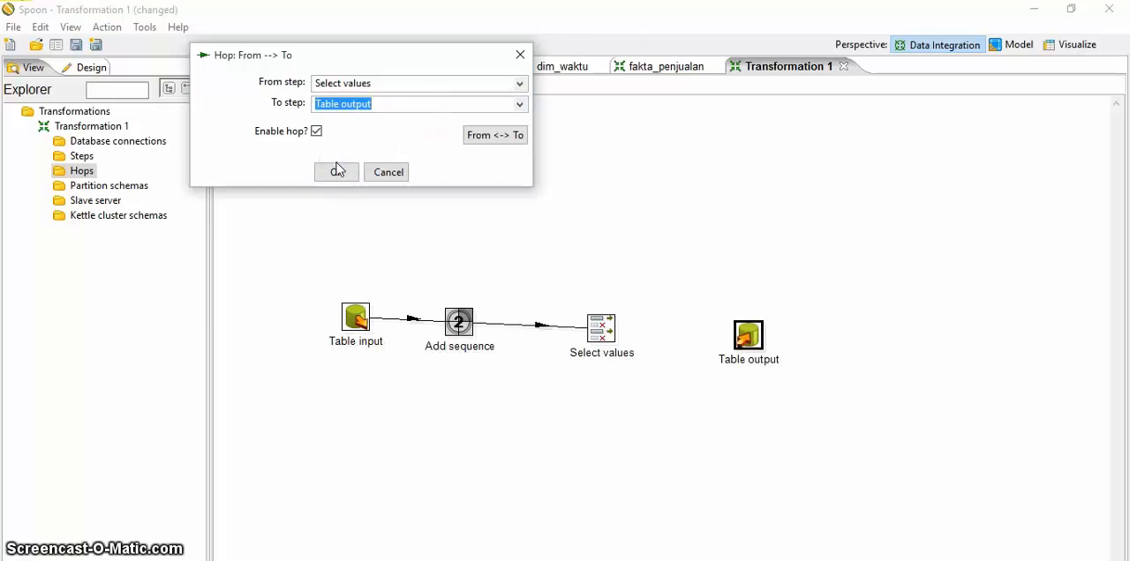
left_click(336, 170)
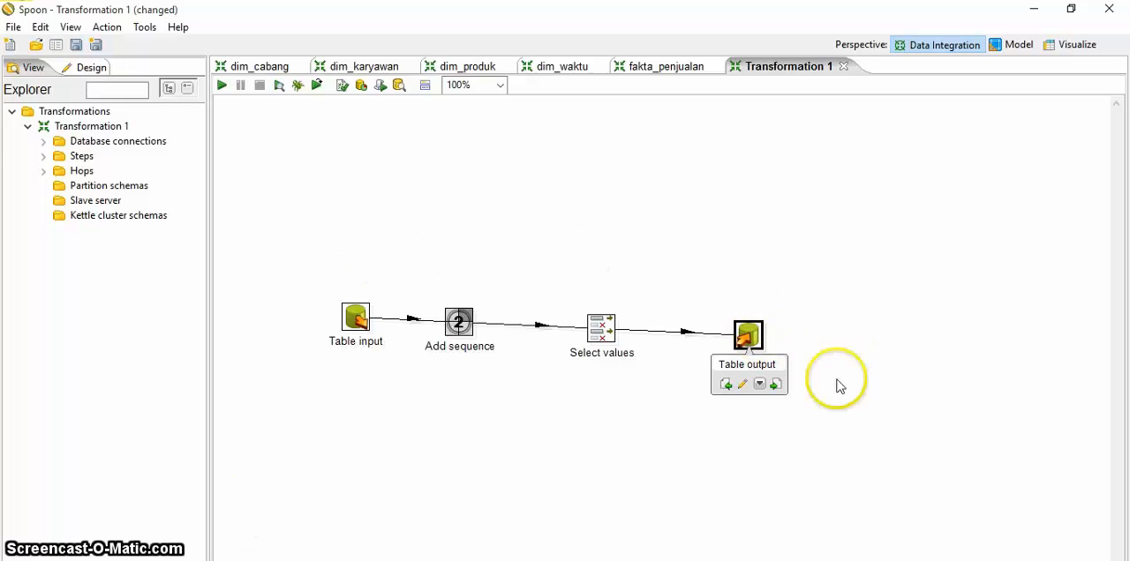
Step: Set the database connection of Transformation 1's Table input step to minimarket
double_click(362, 322)
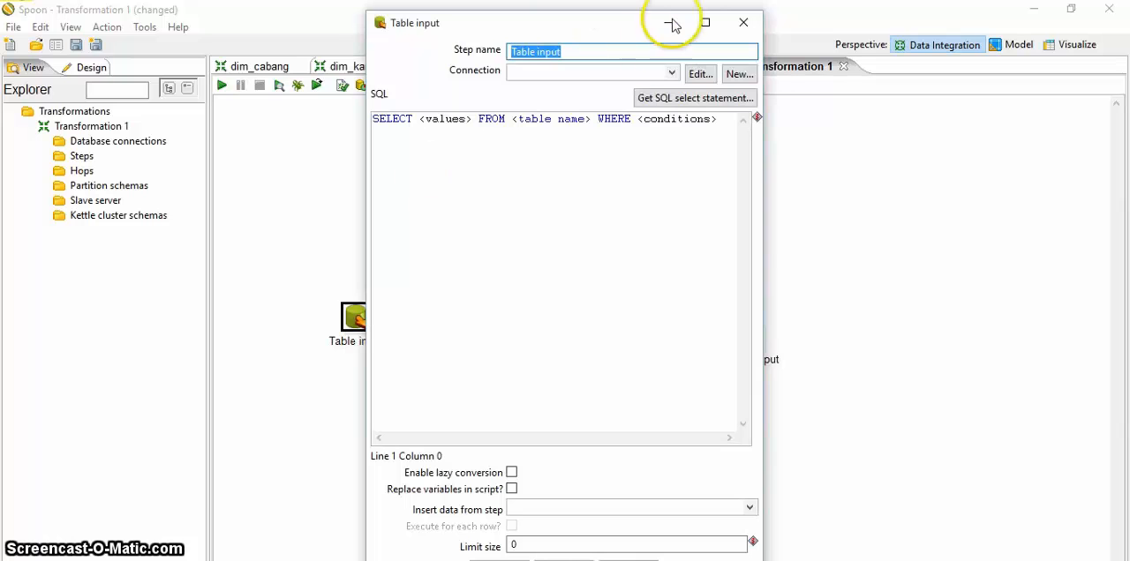
left_click(672, 72)
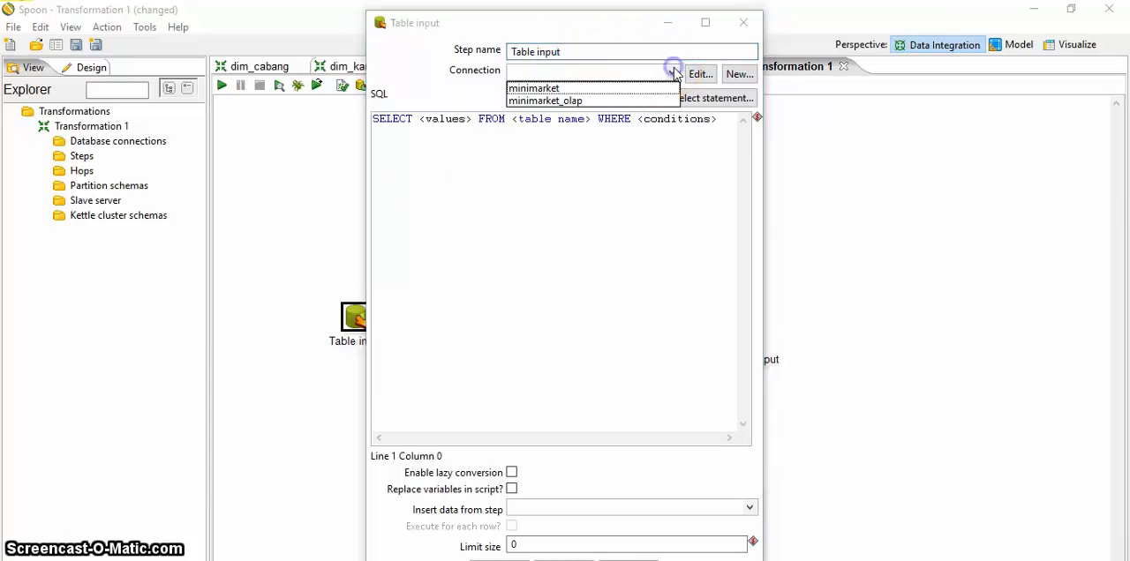
left_click(534, 89)
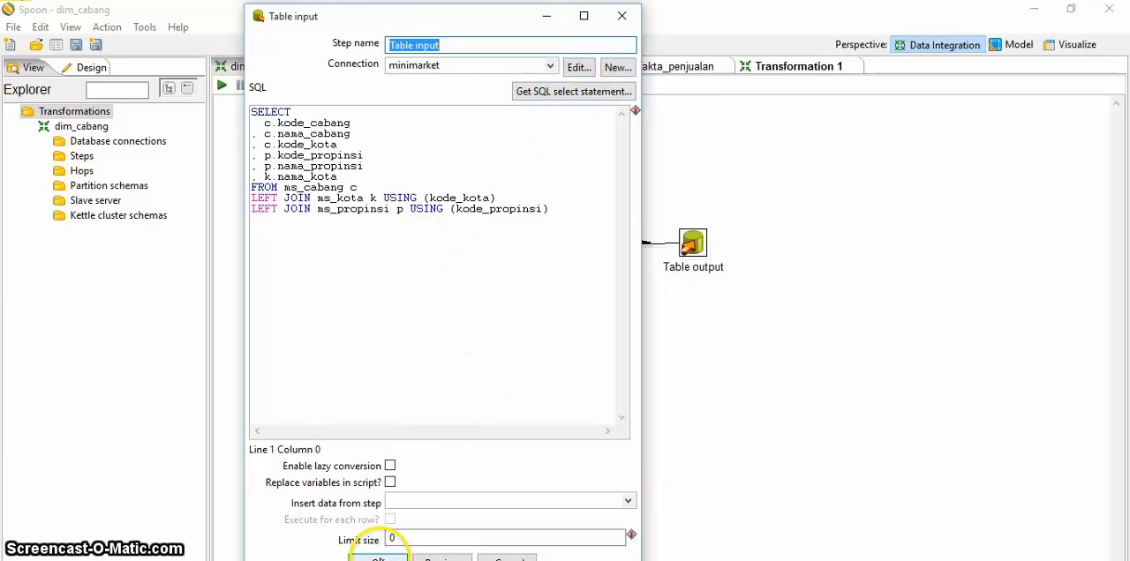
Step: Review the step name, value name and counter settings of the sk-cabang sequence step in dim_cabang
left_click(378, 559)
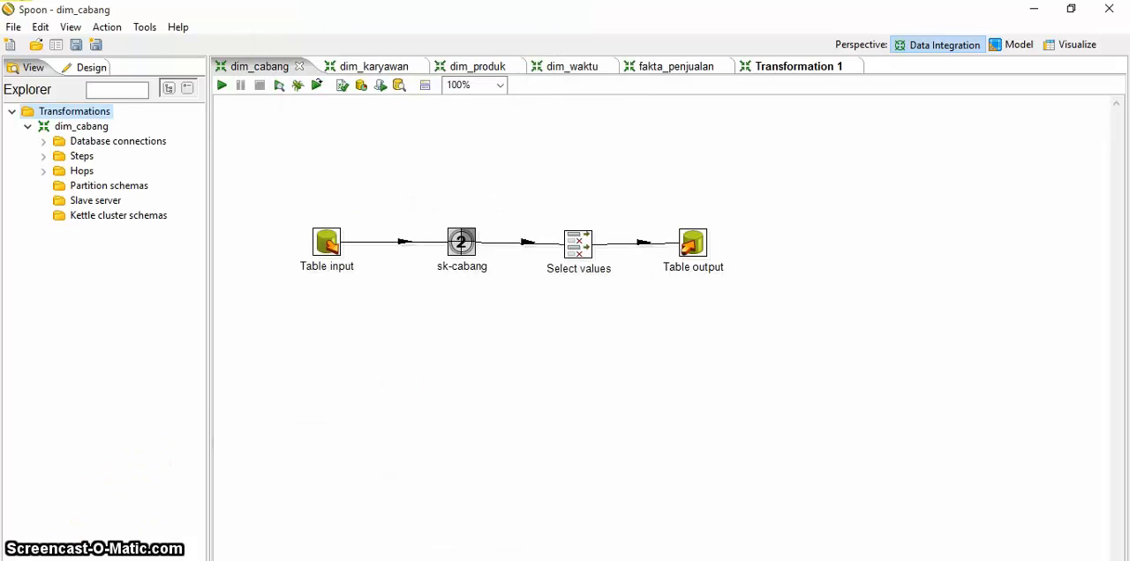
double_click(462, 243)
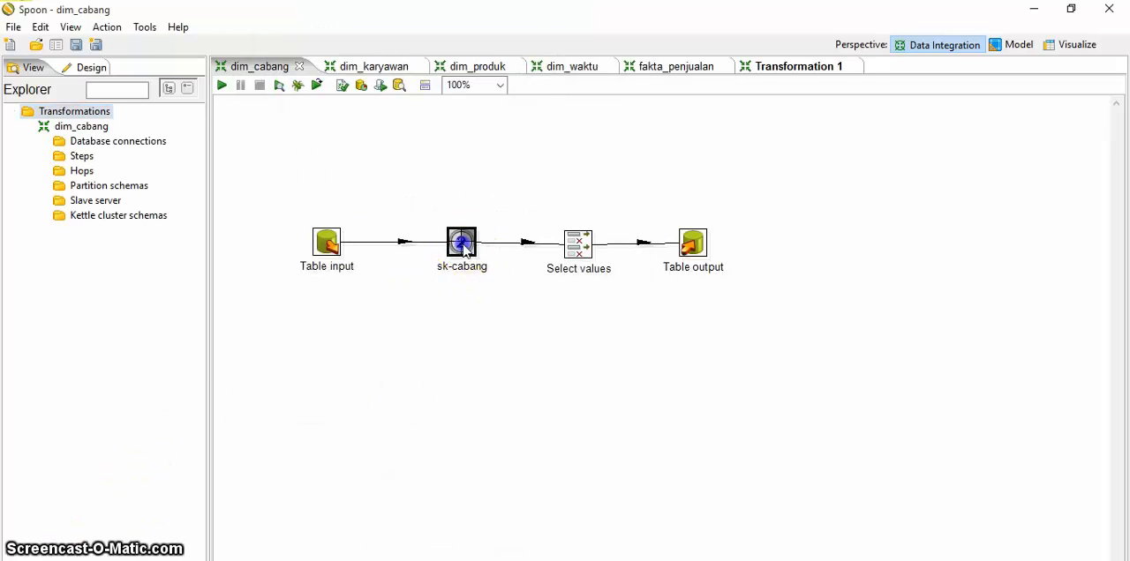
left_click(153, 467)
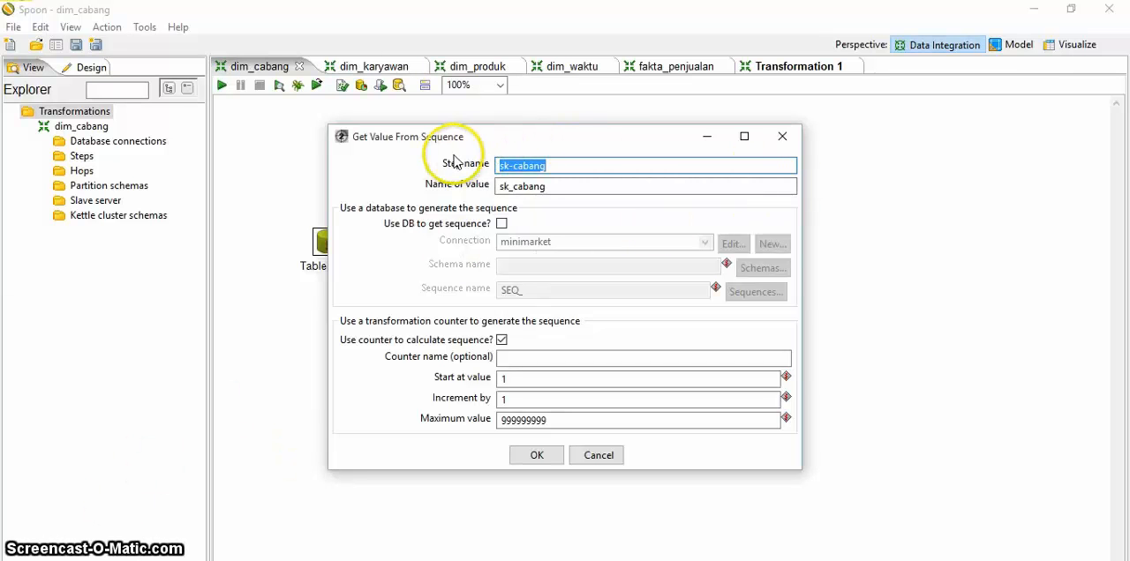
left_click(549, 165)
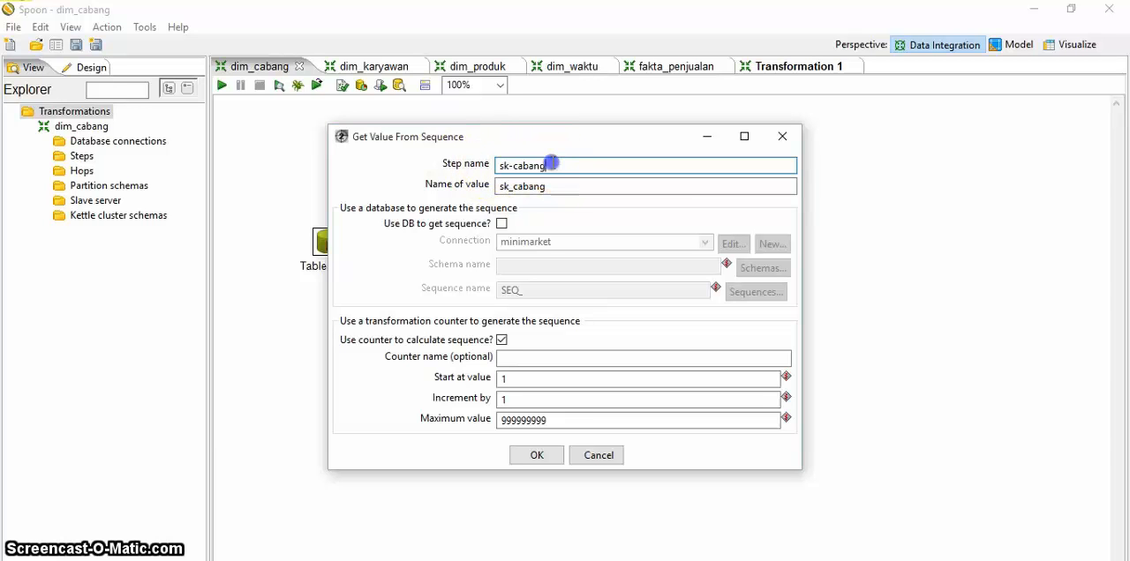
left_click(557, 193)
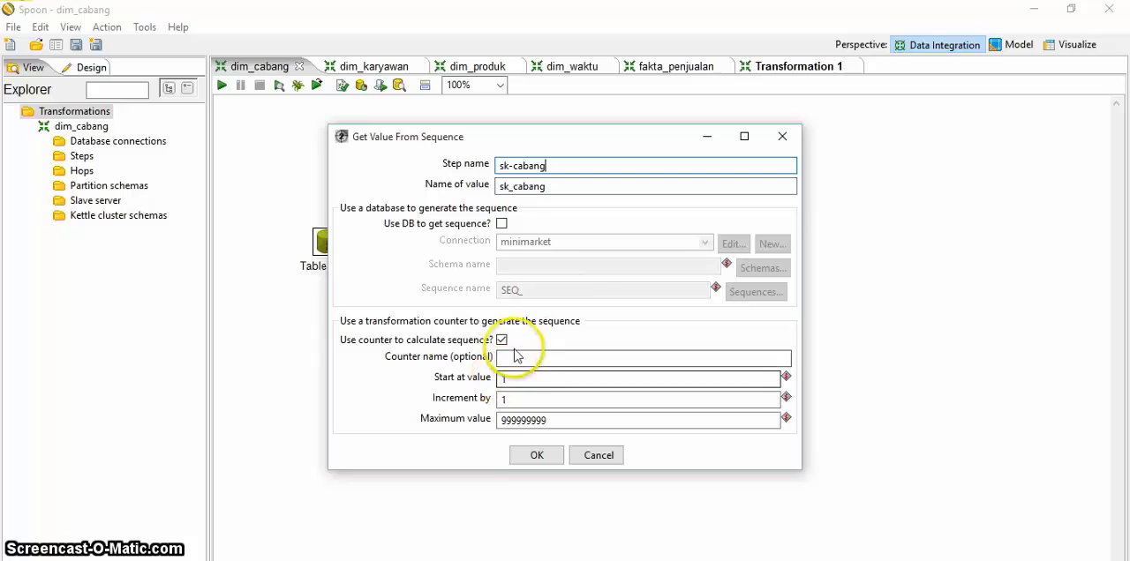
left_click(530, 455)
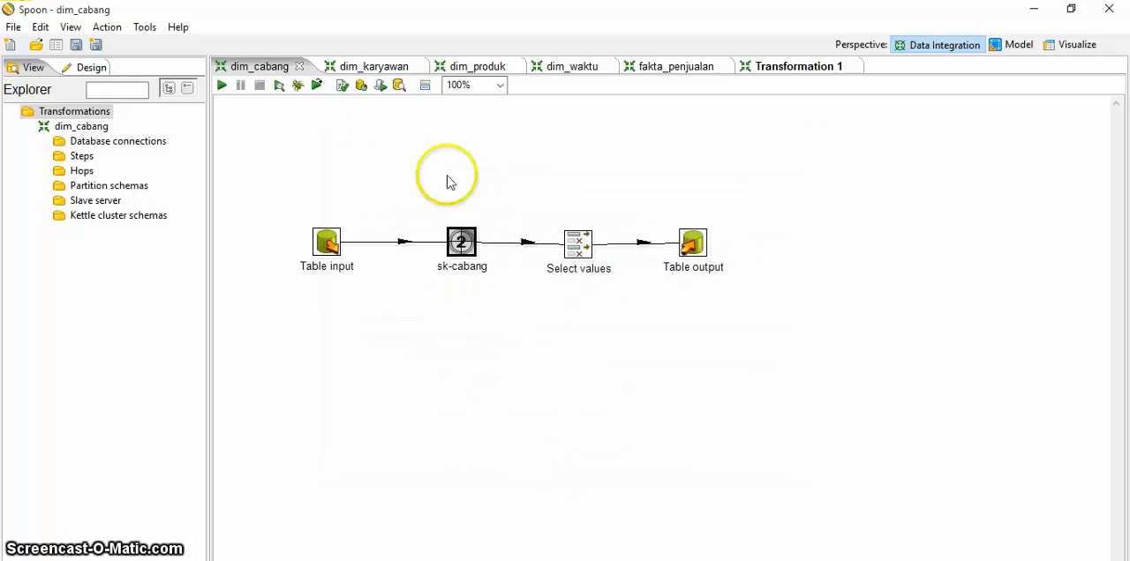
Step: Examine the fields selected in dim_cabang's Select values step, including the sk_cabang surrogate key
double_click(581, 245)
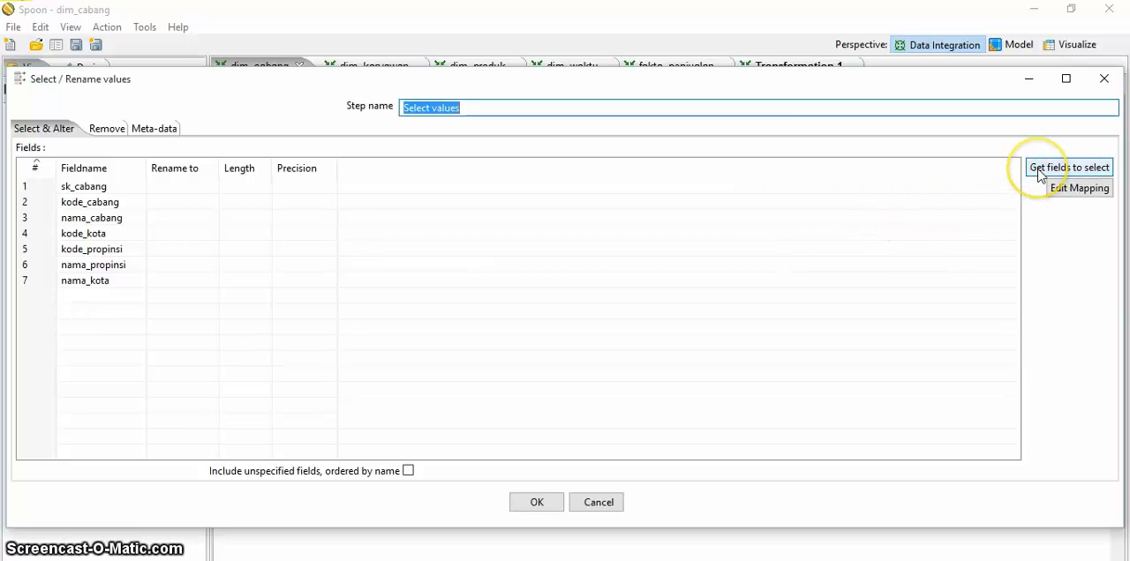
left_click(81, 186)
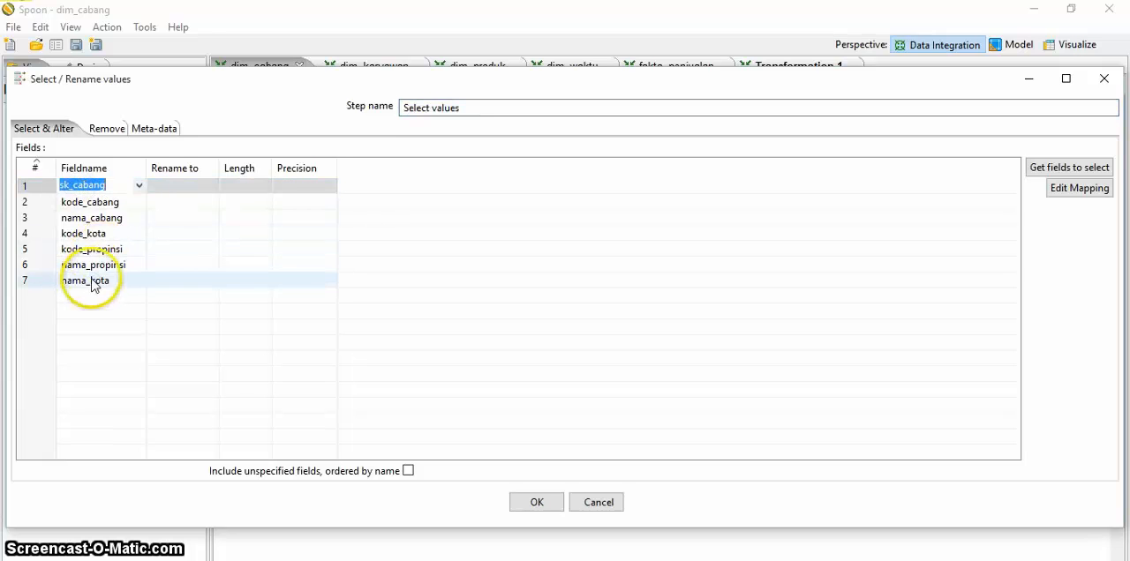
left_click(117, 201)
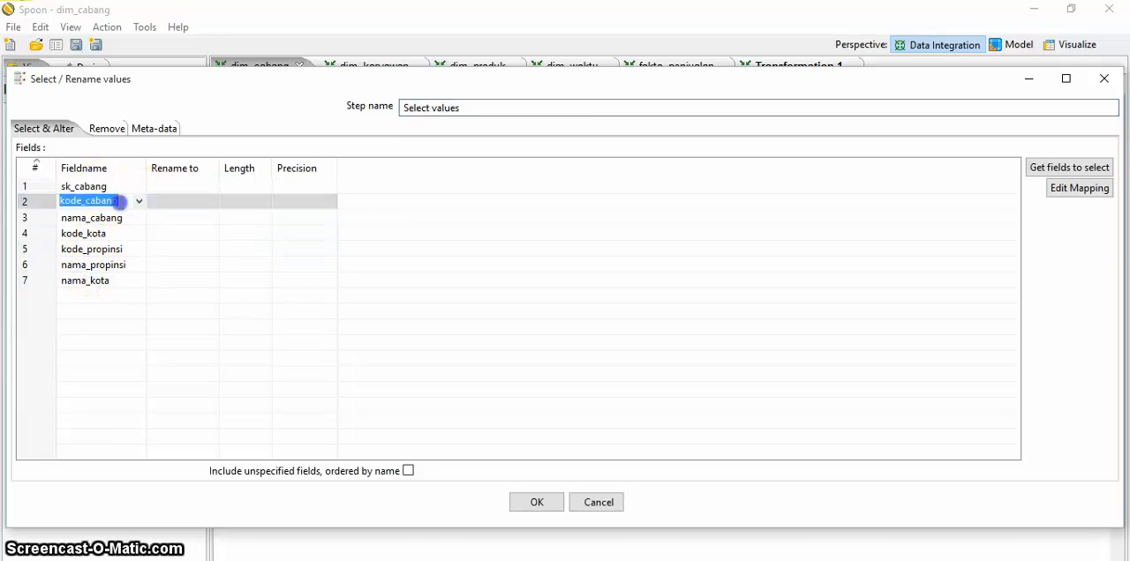
left_click(103, 185)
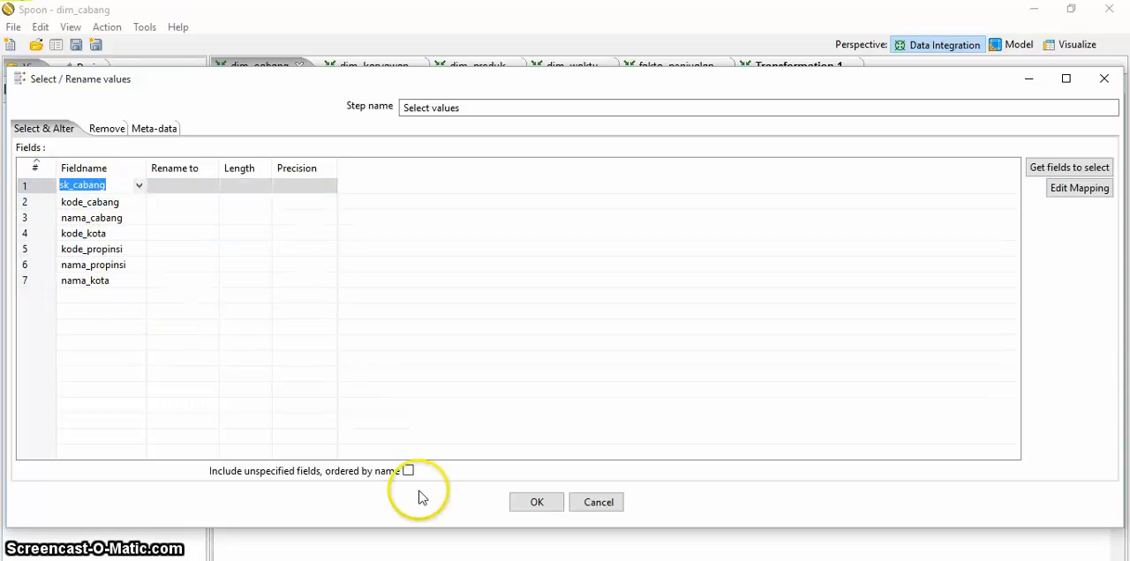
left_click(537, 502)
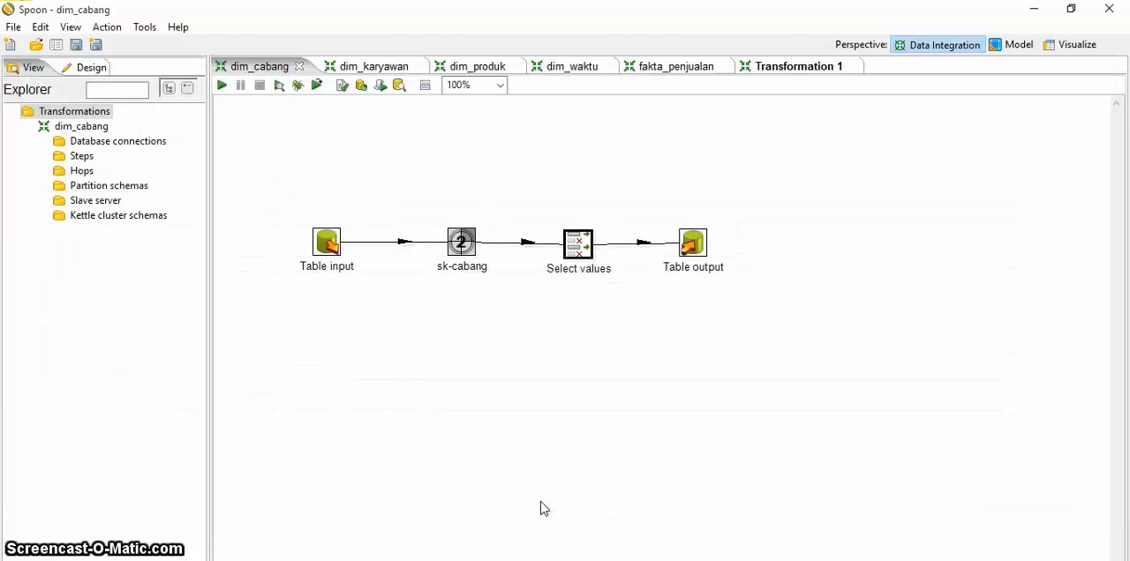
Step: Select minimarket_olap as the connection of dim_cabang's Table output step and check its target table
double_click(702, 255)
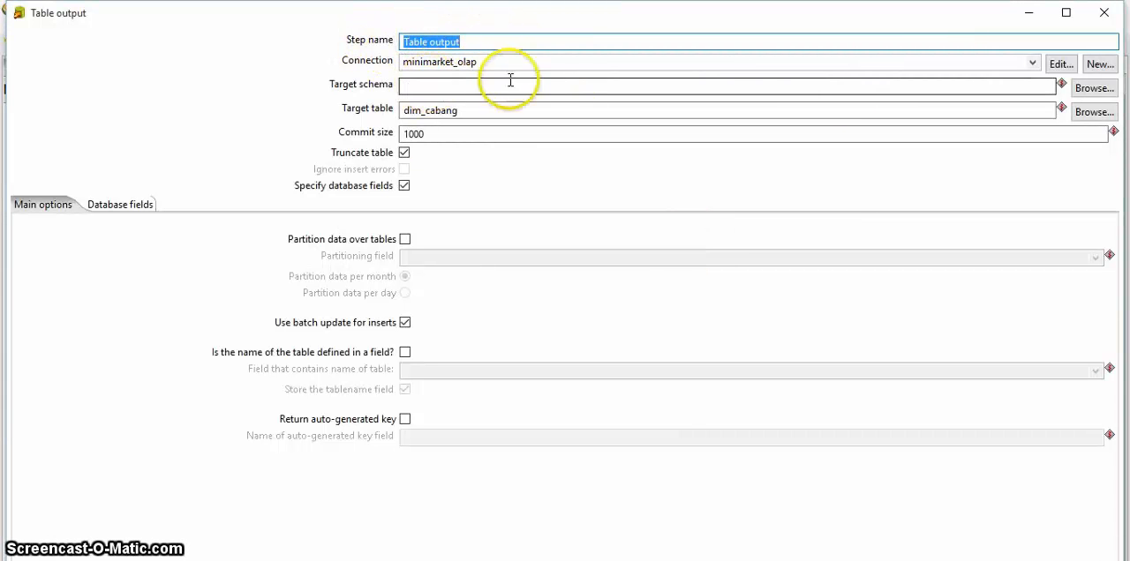
left_click(1031, 62)
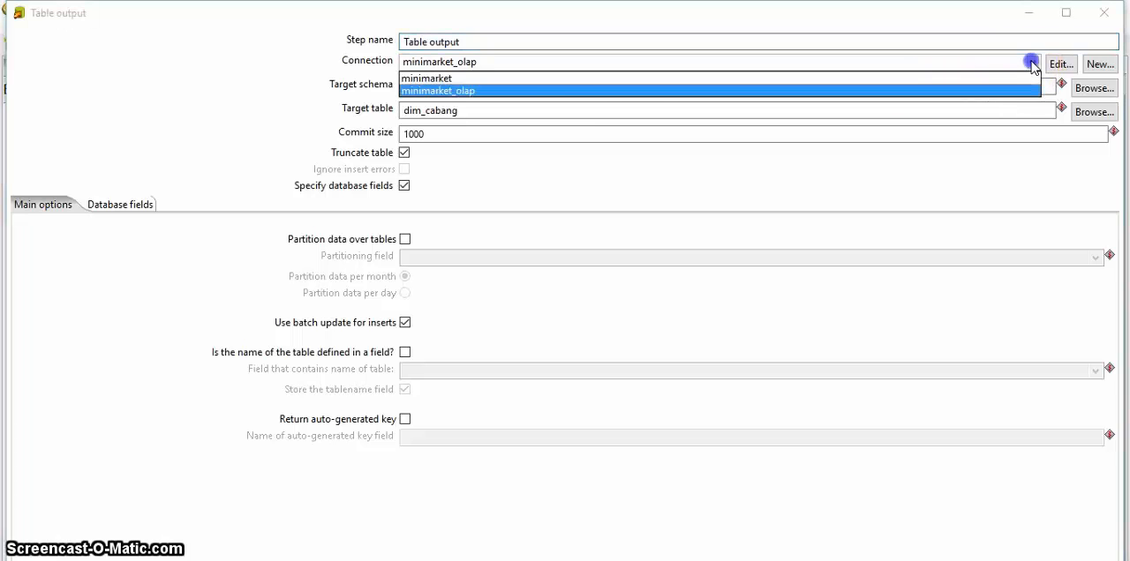
left_click(553, 92)
left_click(503, 60)
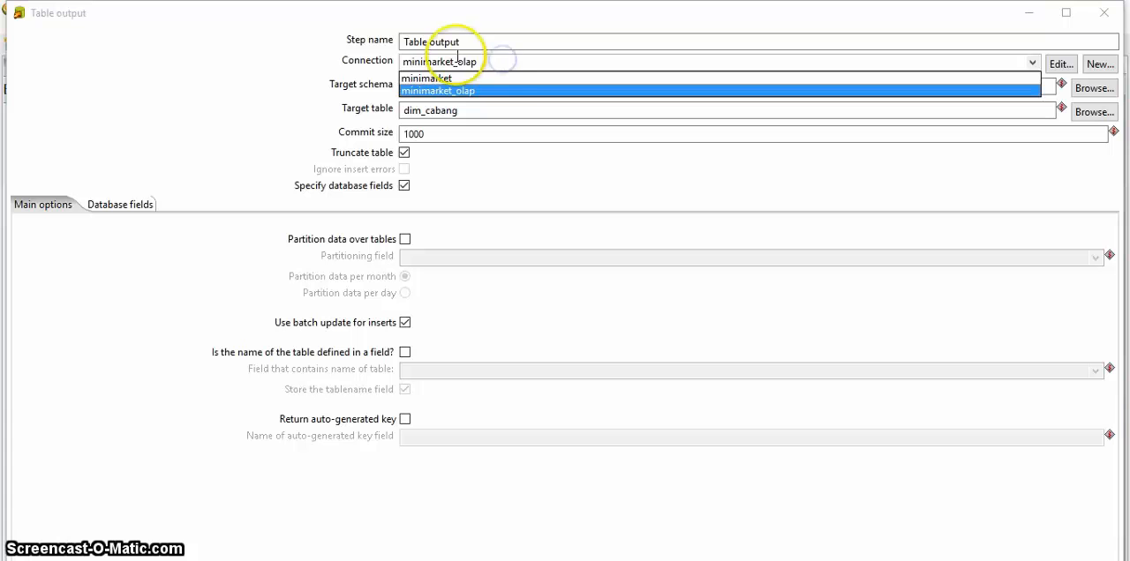
left_click(520, 91)
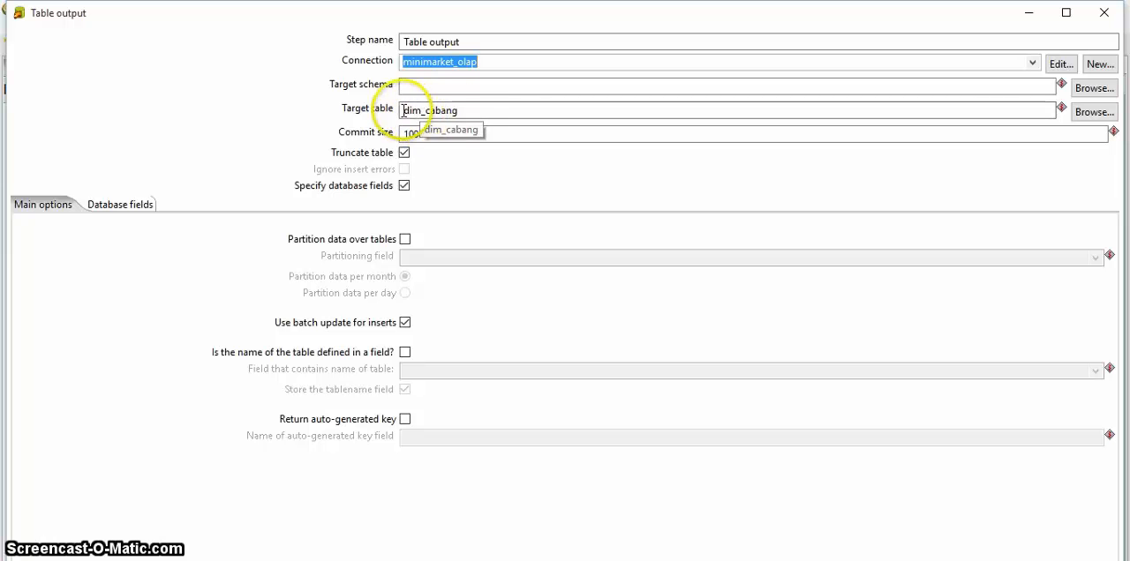
left_click(474, 114)
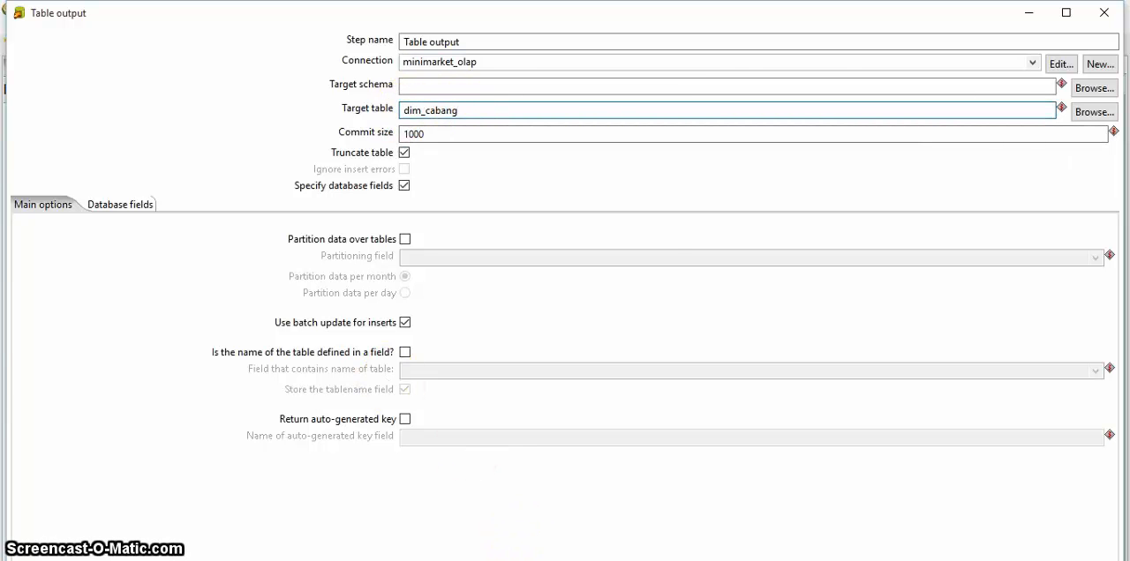
left_click(527, 560)
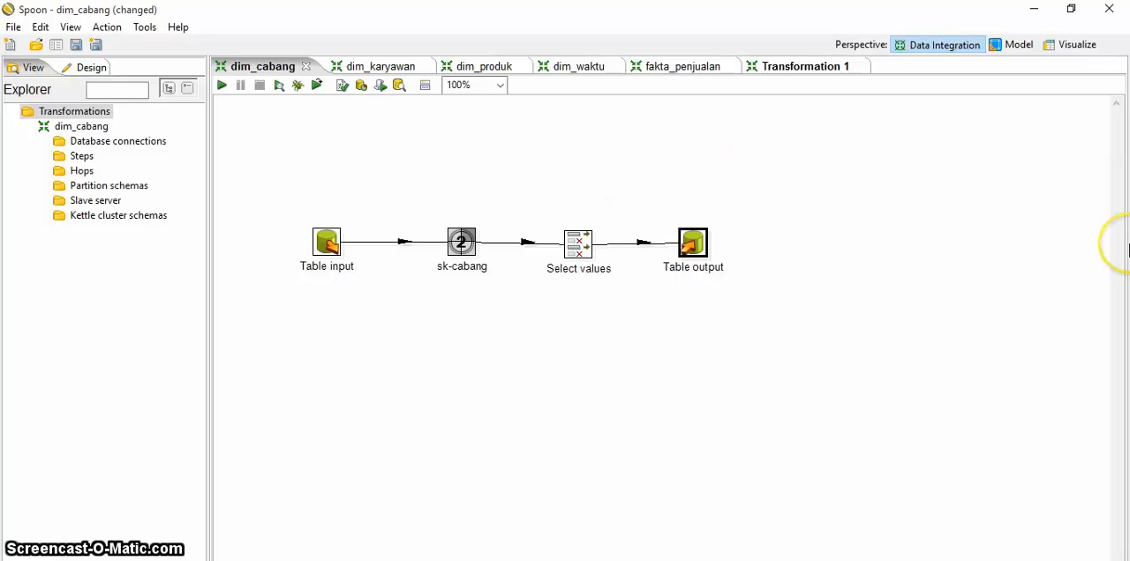
Step: Create a new, empty transformation alongside Transformation 1
left_click(879, 285)
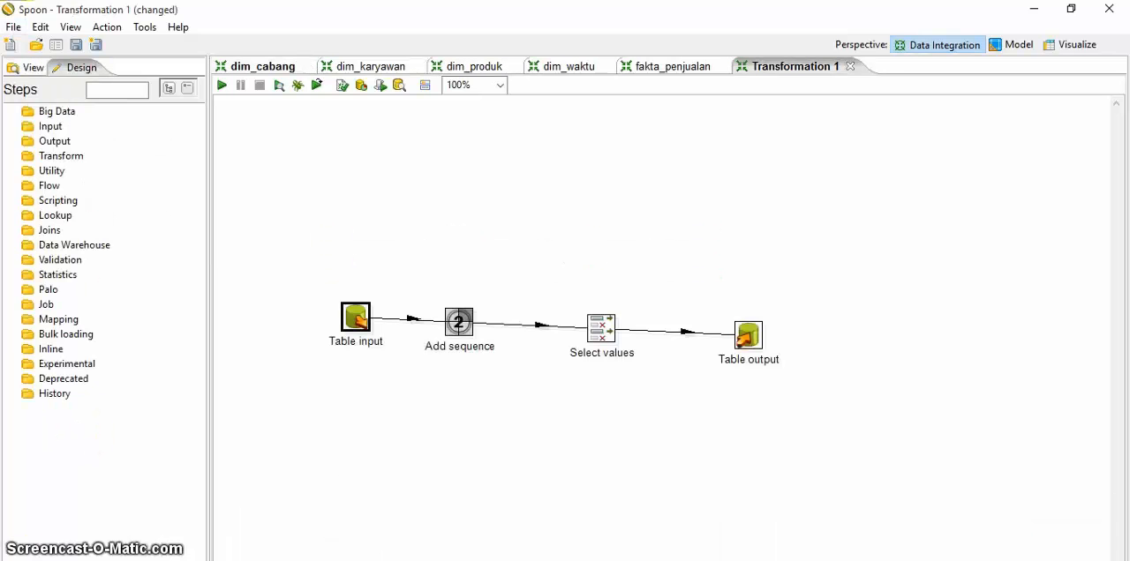
left_click(12, 27)
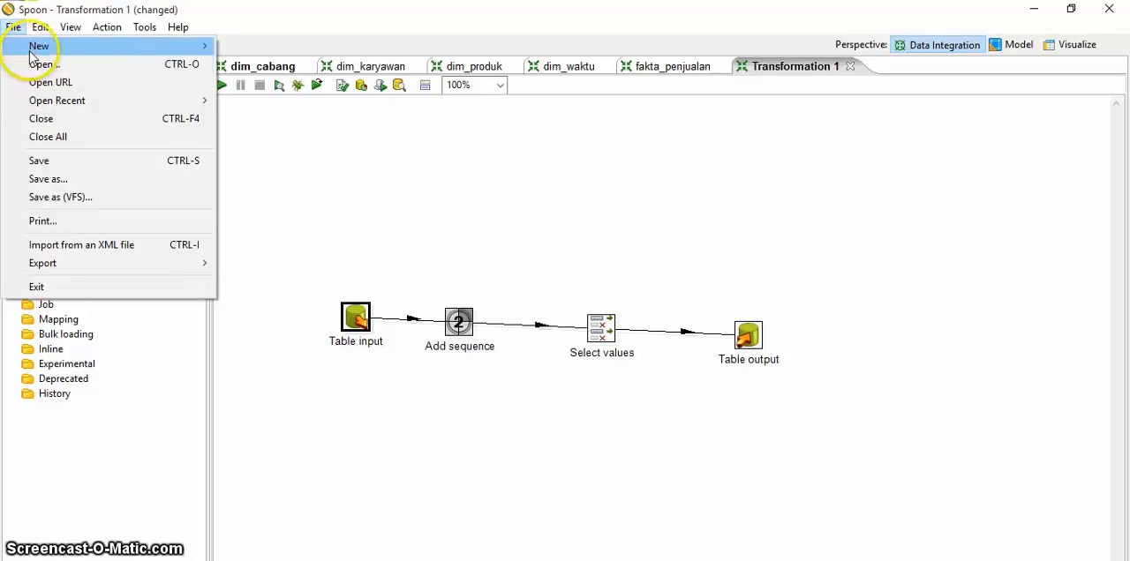
left_click(44, 48)
left_click(246, 46)
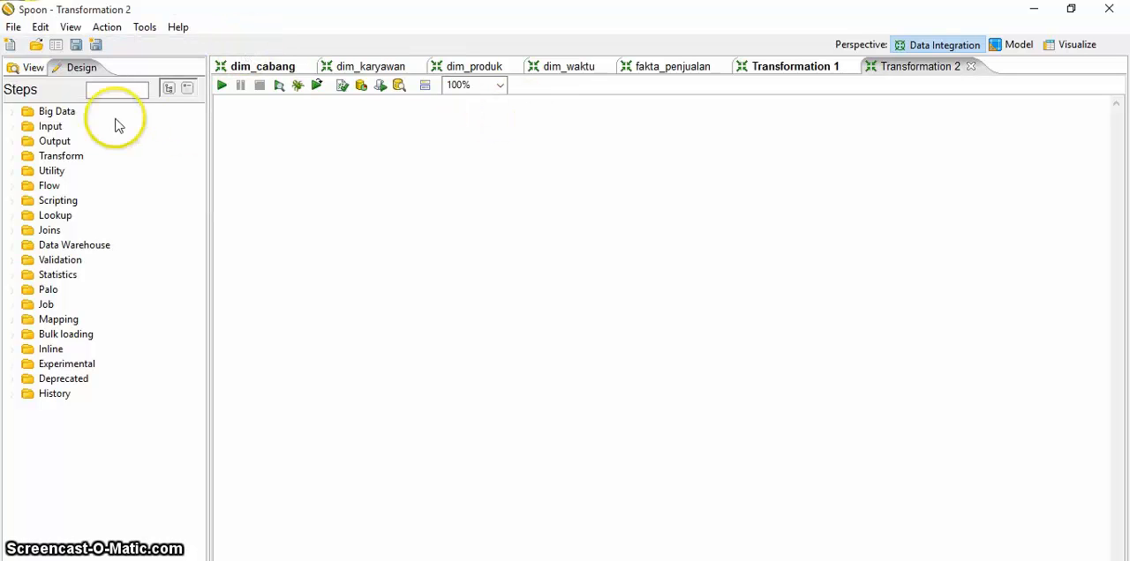
Step: Add a Table input step to the upper part of the empty Transformation 2 canvas
left_click(48, 128)
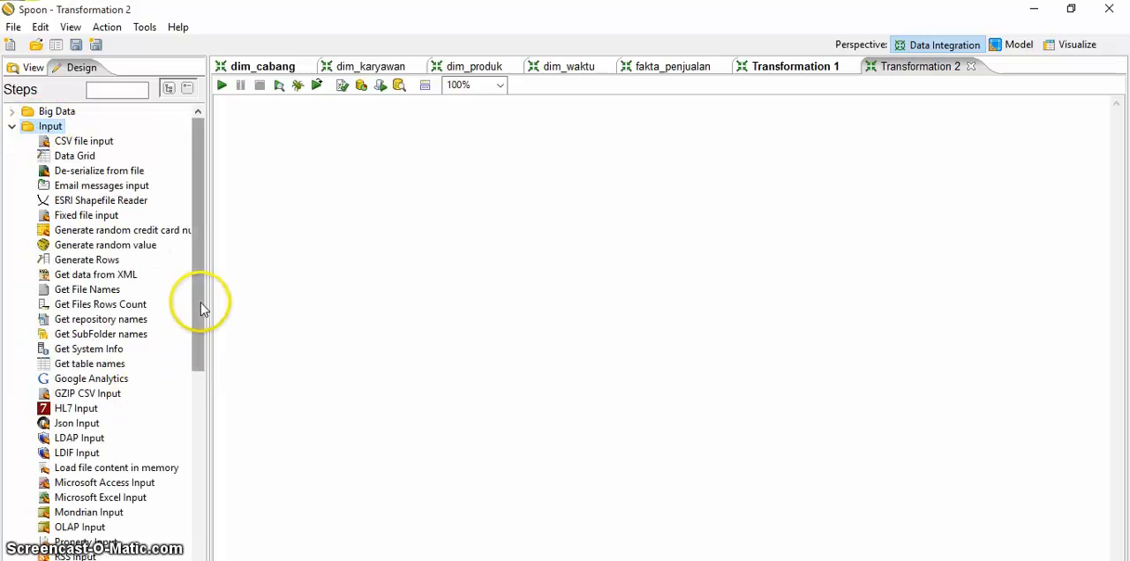
left_click_drag(200, 303, 202, 420)
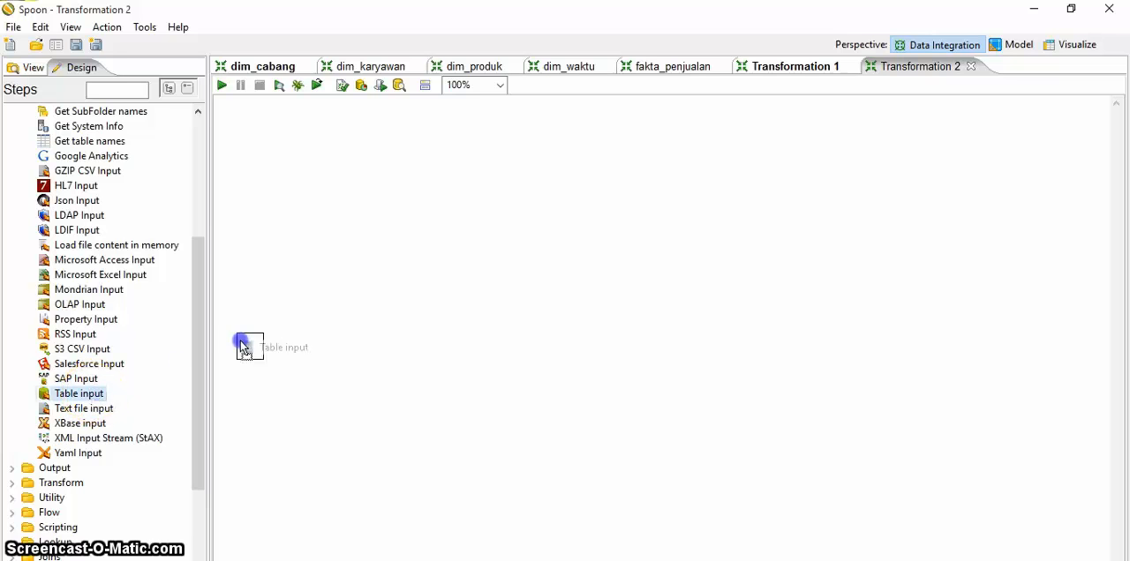
left_click_drag(245, 346, 458, 184)
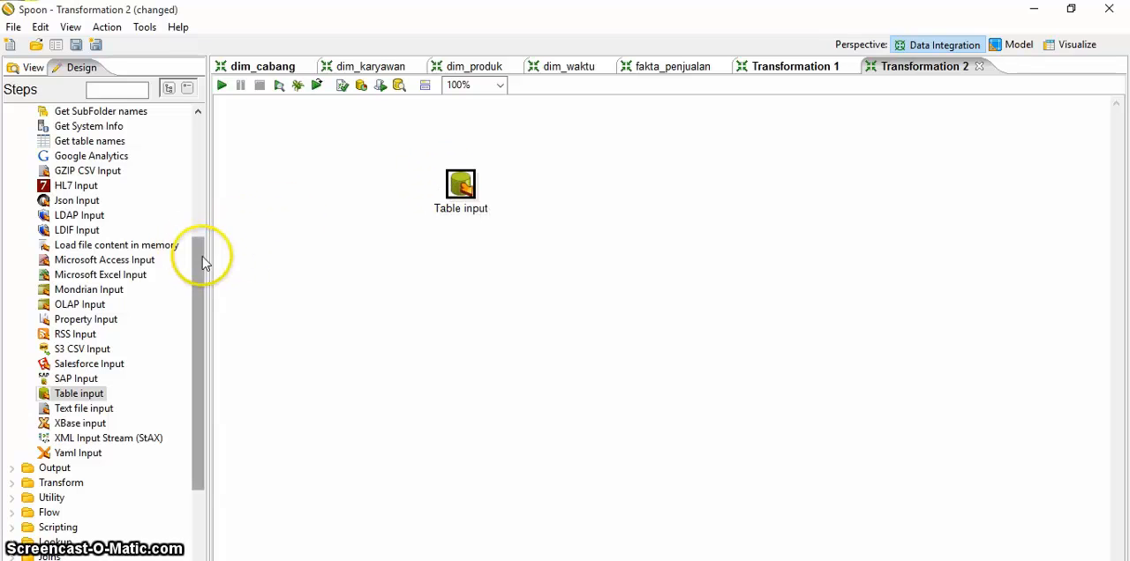
Step: Add a second Table input step below the first and align the two in one column
left_click_drag(202, 257, 199, 237)
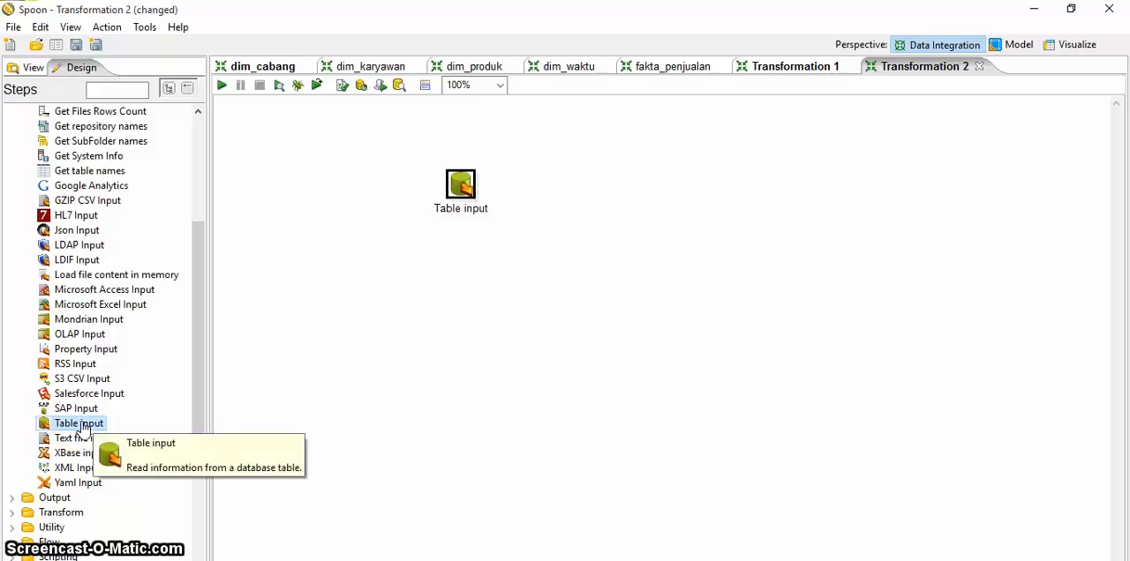
left_click_drag(79, 427, 438, 318)
left_click_drag(457, 186, 401, 190)
left_click(457, 264)
left_click_drag(453, 309, 409, 319)
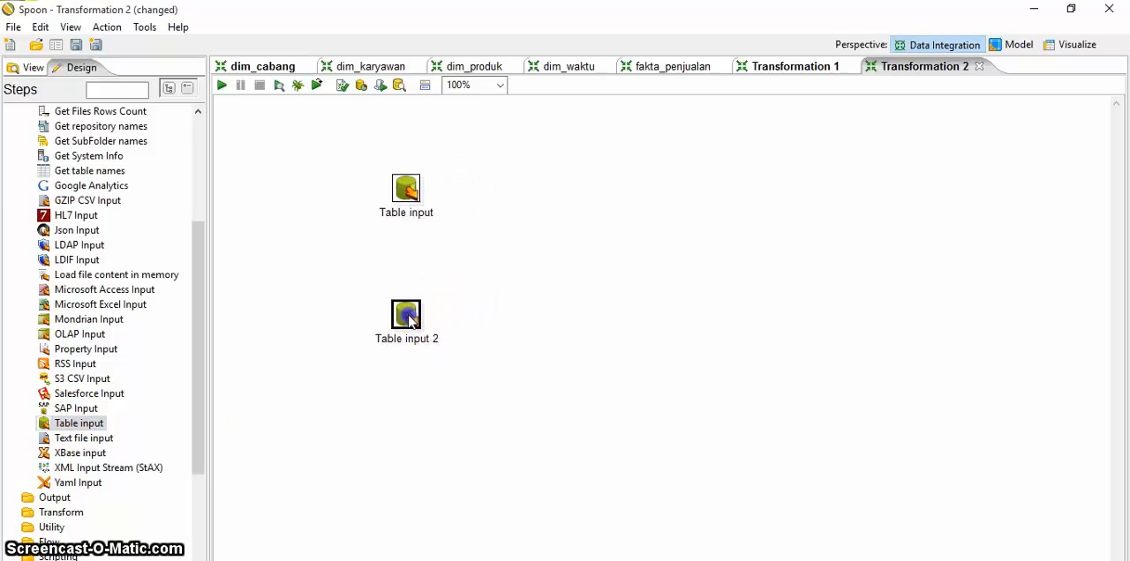
mouse_move(409, 320)
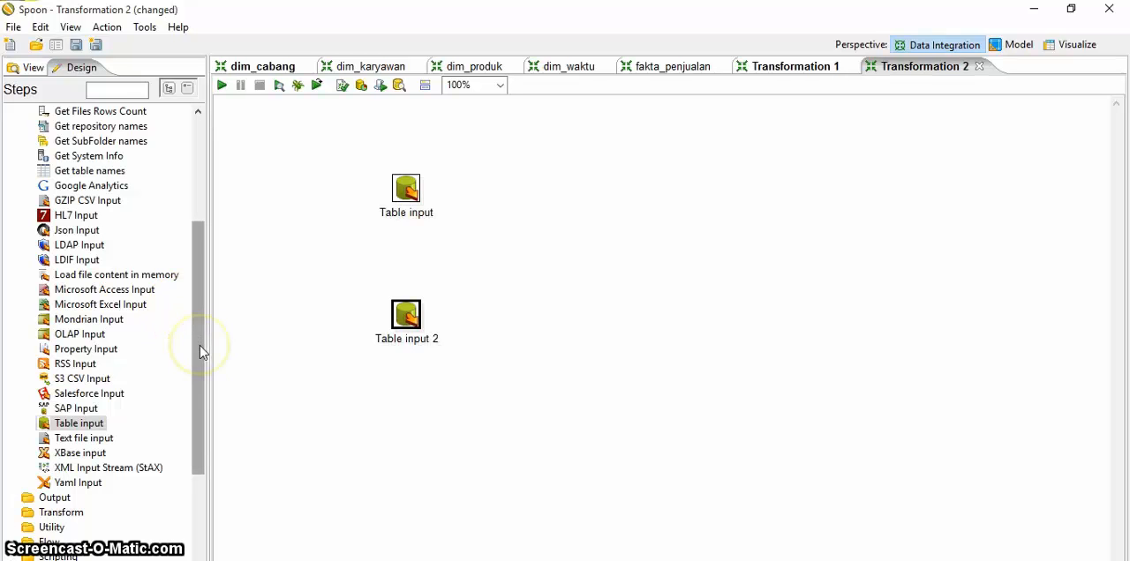
Step: Add a Stream lookup step beside the two Table input steps, at a height between them
left_click_drag(199, 347, 200, 385)
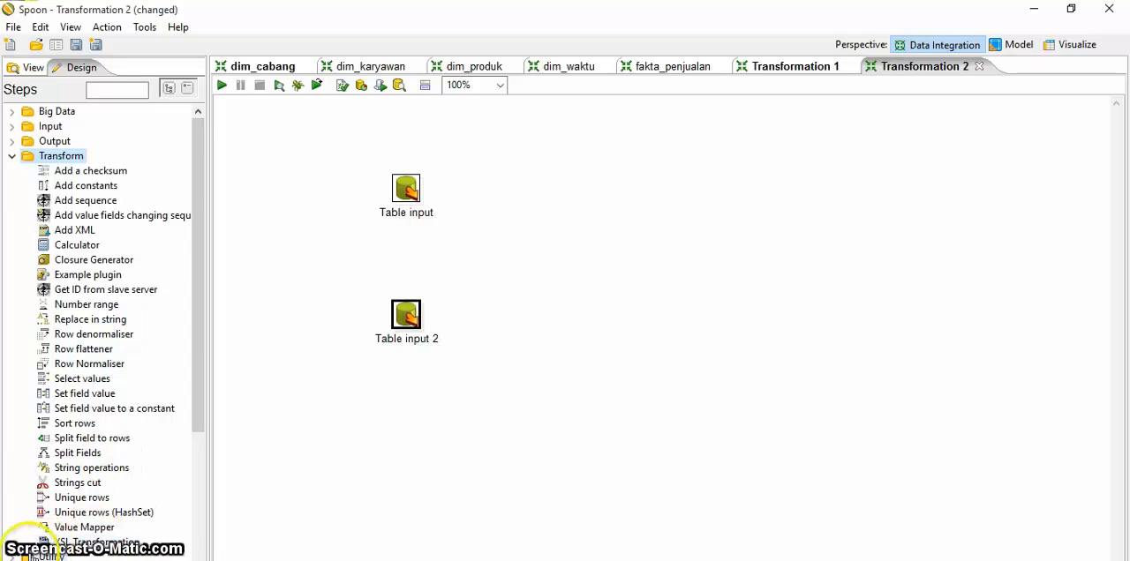
left_click(55, 216)
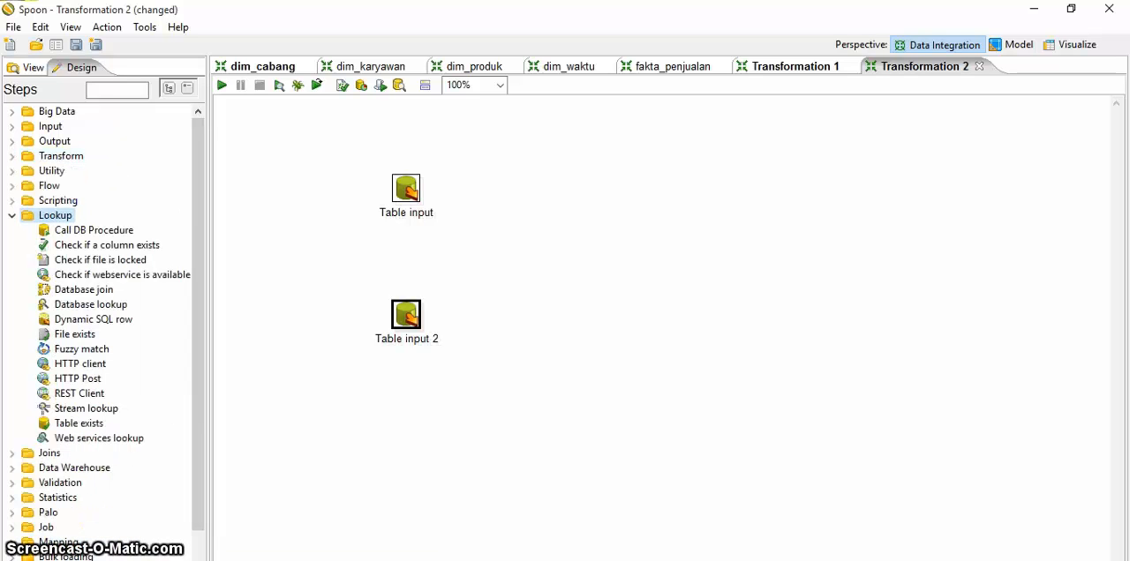
left_click_drag(105, 411, 549, 243)
left_click(467, 311)
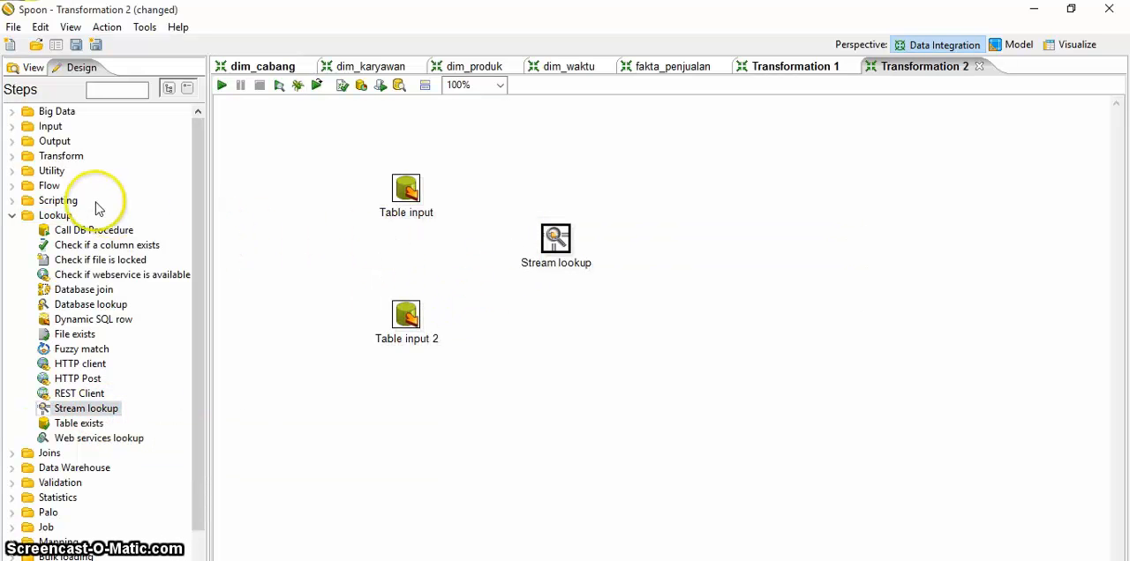
Step: Place Add sequence, Select values and Table output steps in a row following the Stream lookup step
left_click(73, 159)
left_click_drag(85, 201, 680, 246)
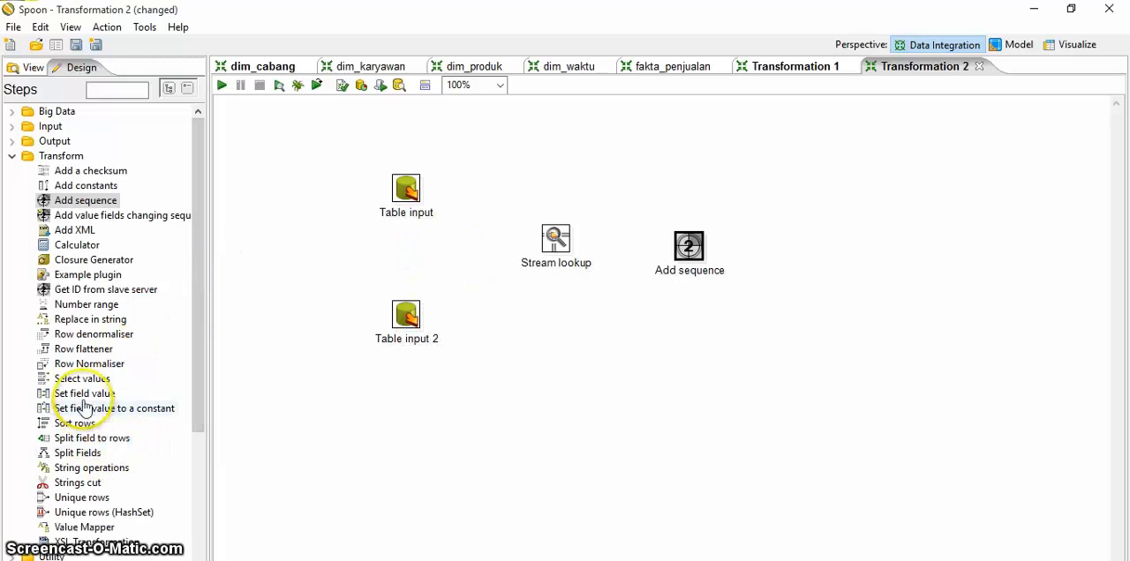
left_click_drag(84, 380, 810, 244)
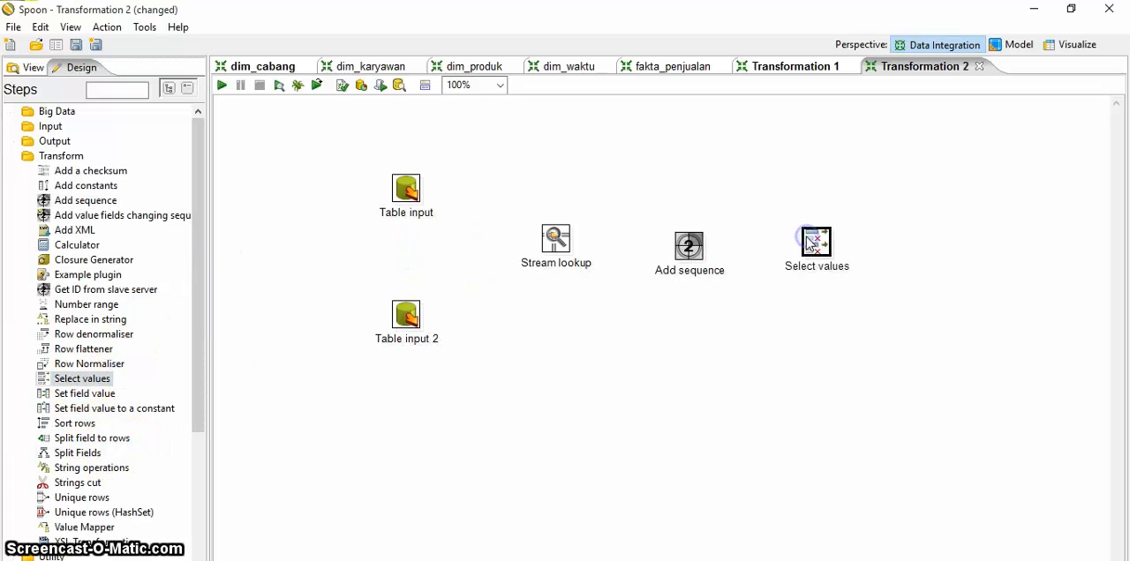
left_click(55, 141)
left_click_drag(84, 438, 959, 253)
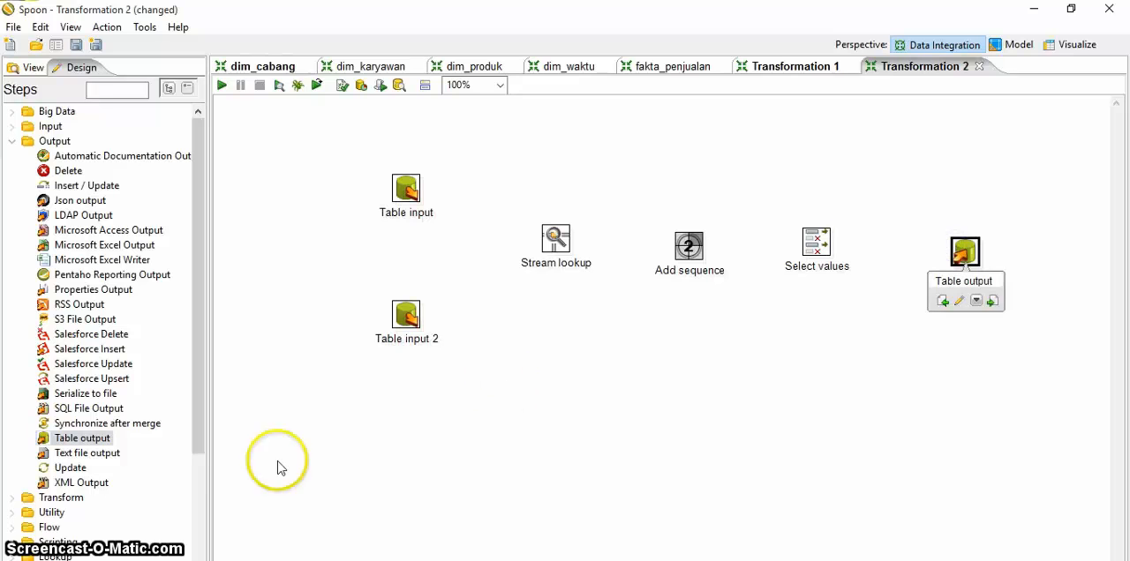
left_click(33, 69)
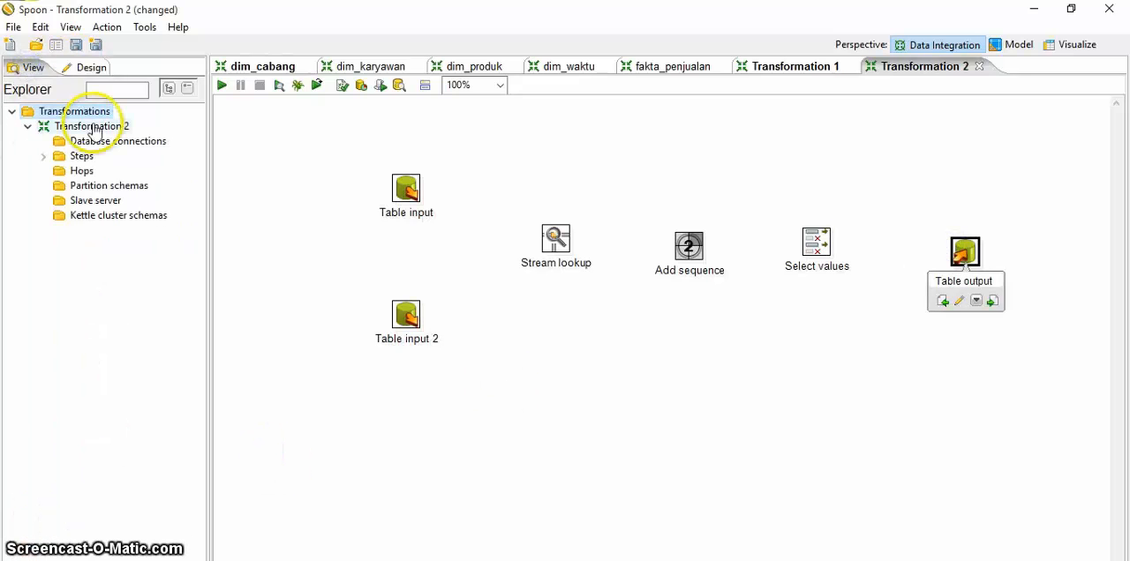
double_click(81, 176)
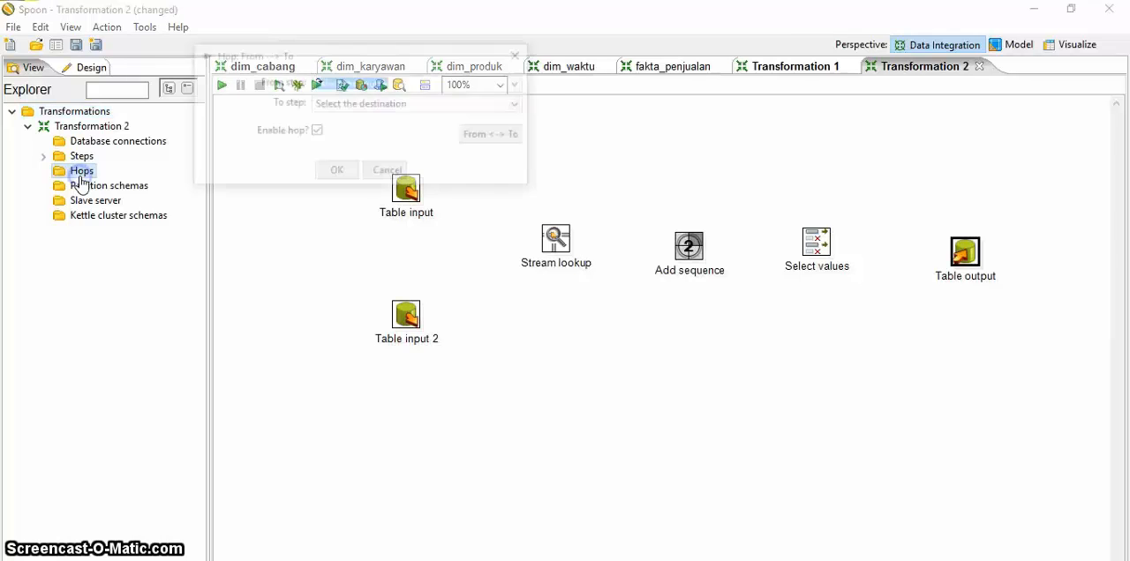
left_click(519, 84)
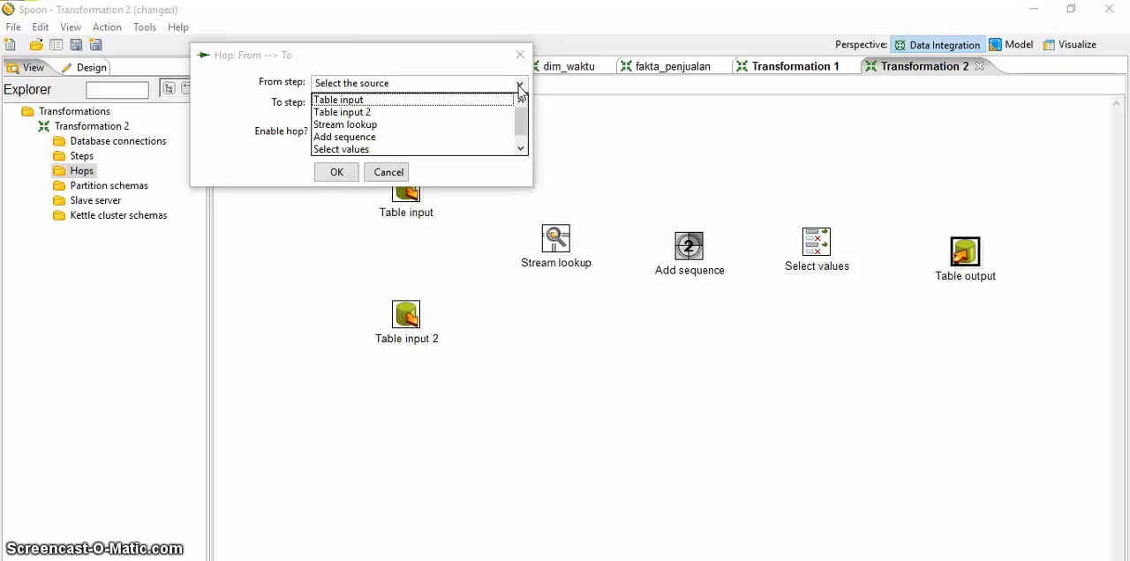
left_click(520, 56)
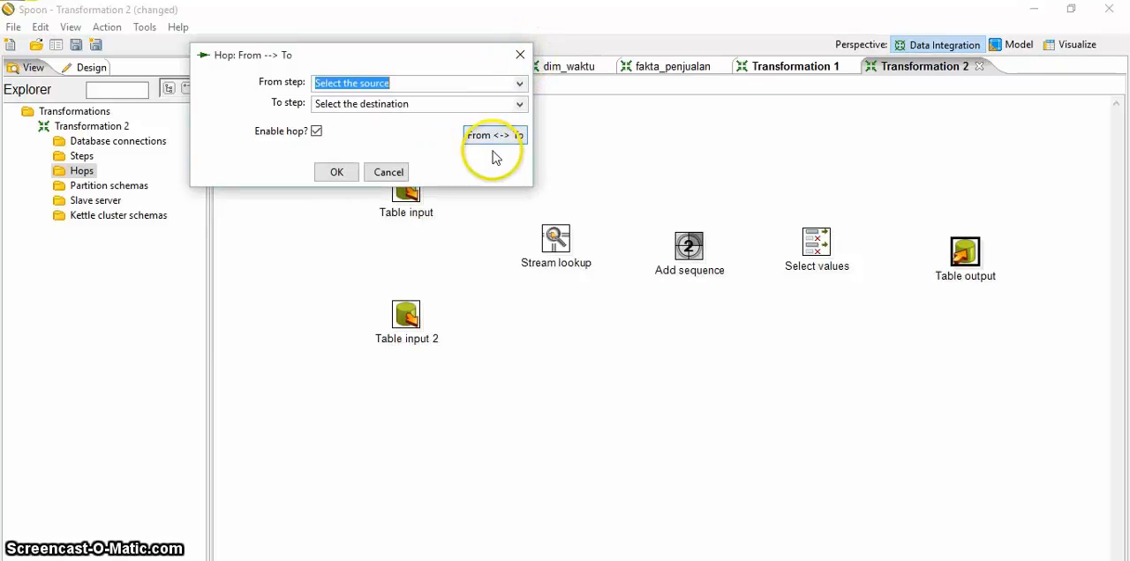
left_click(339, 172)
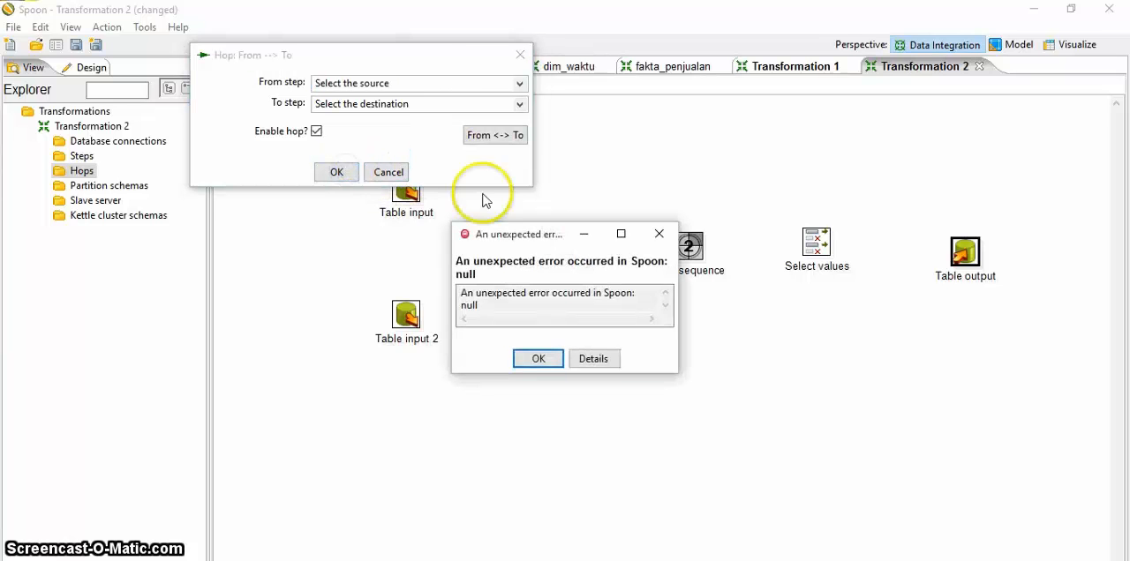
left_click(661, 161)
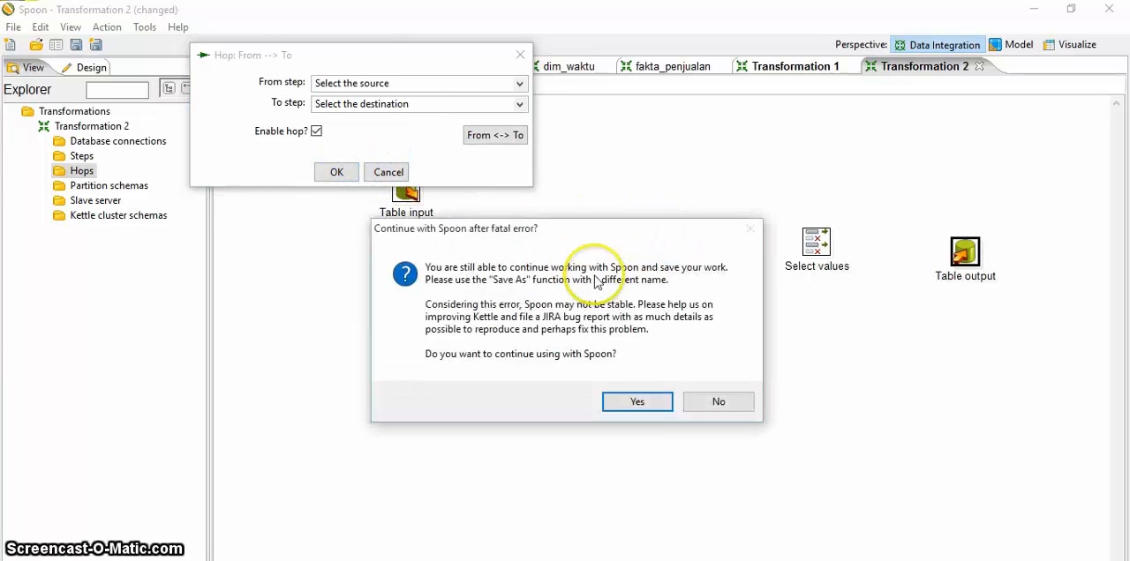
left_click(650, 401)
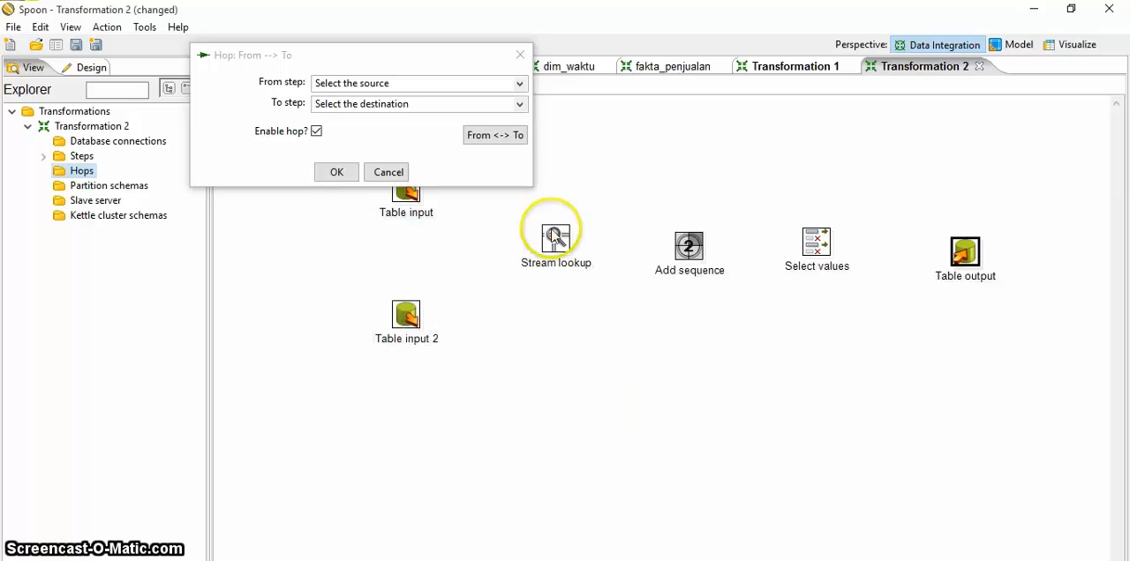
left_click(519, 57)
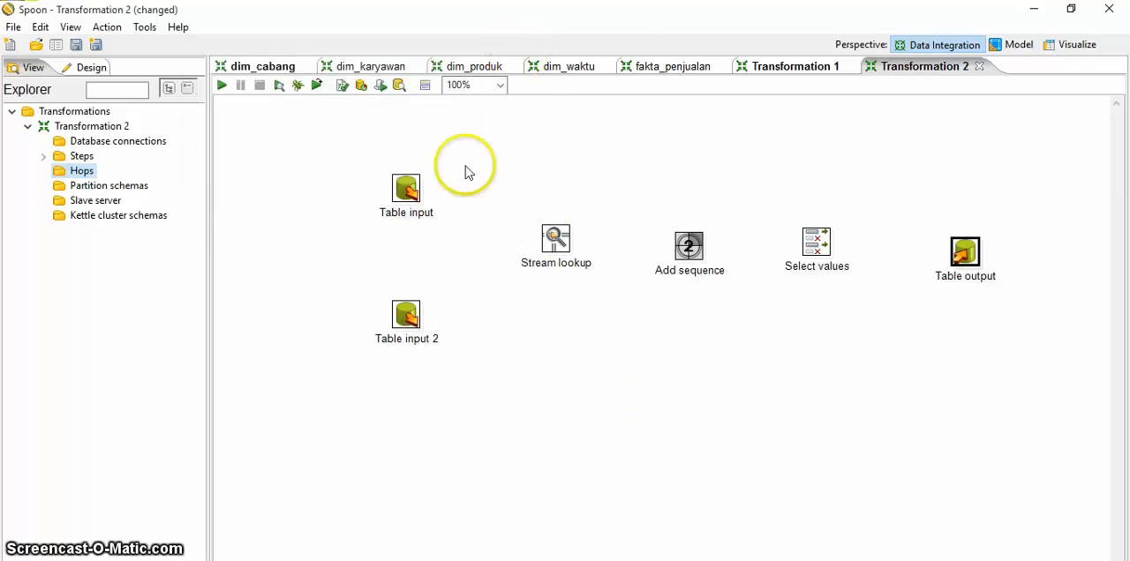
Step: Try to rename the upper Table input step as "Table cabang" without choosing a connection
double_click(406, 190)
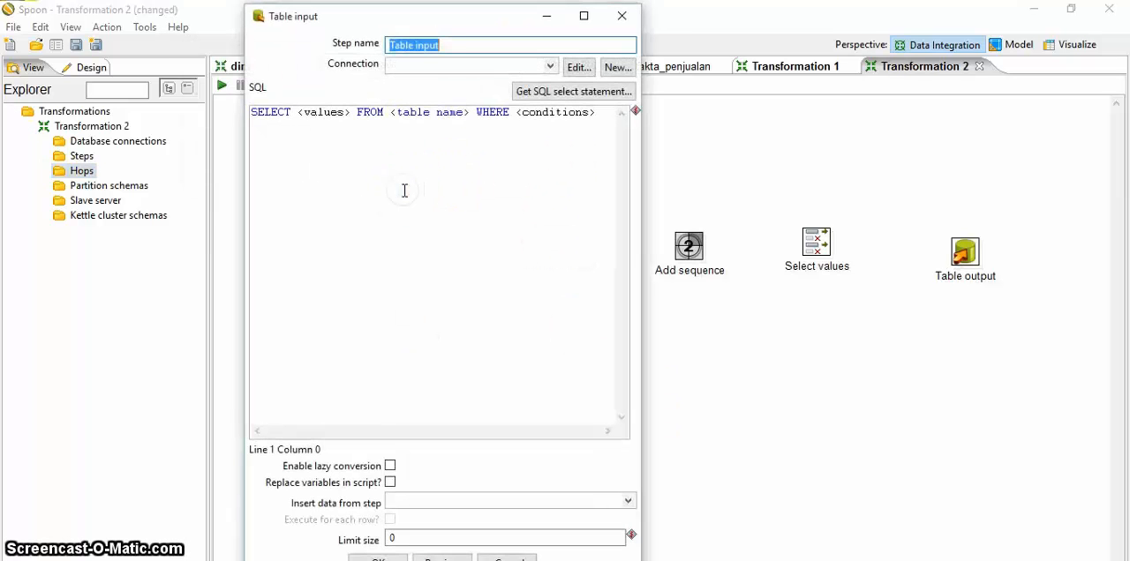
left_click(465, 42)
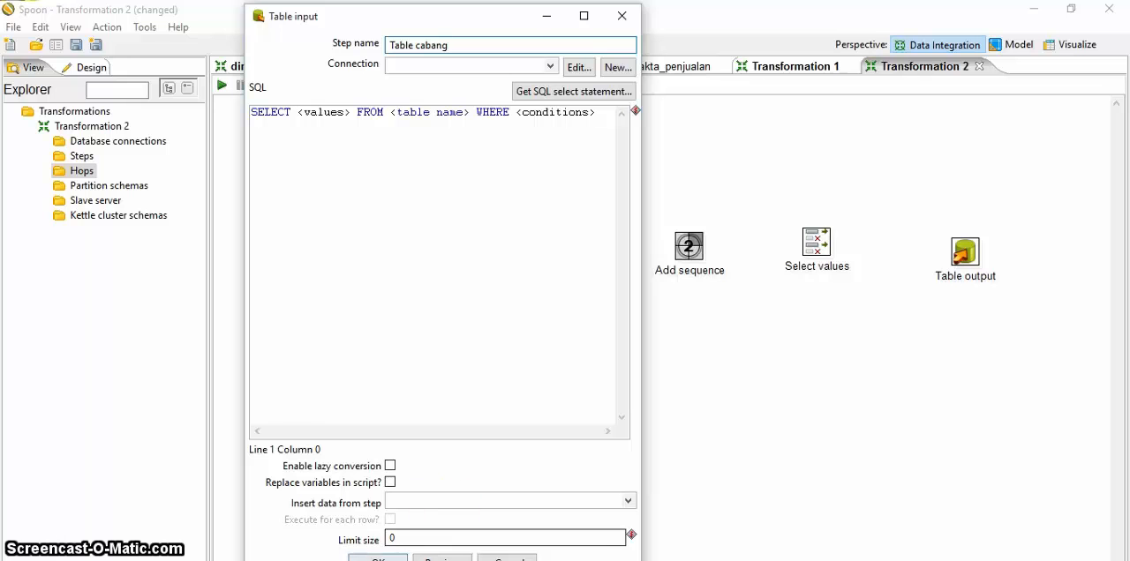
left_click(377, 559)
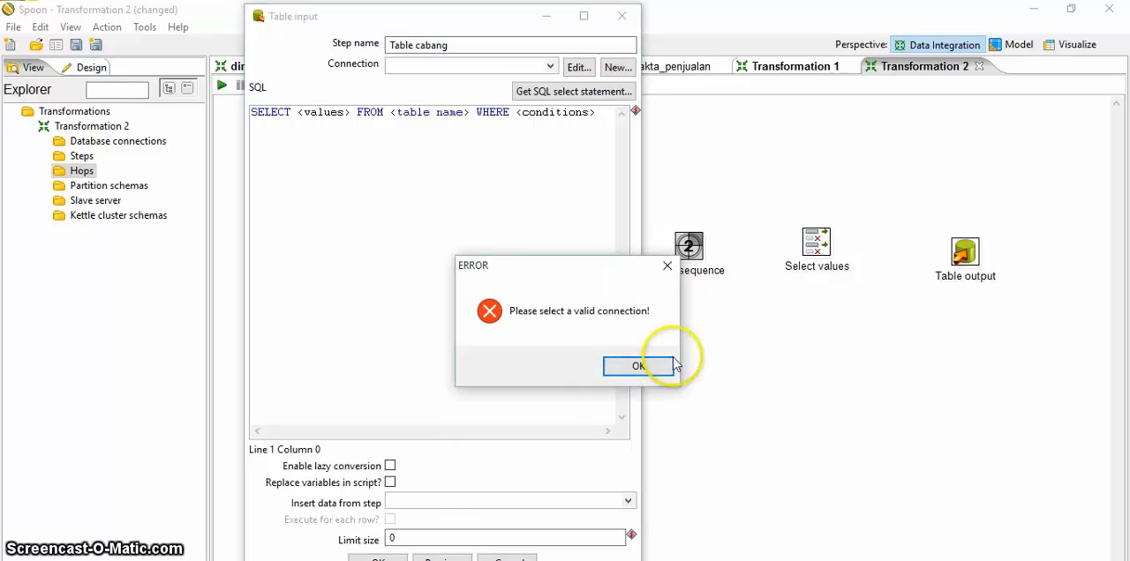
left_click(640, 368)
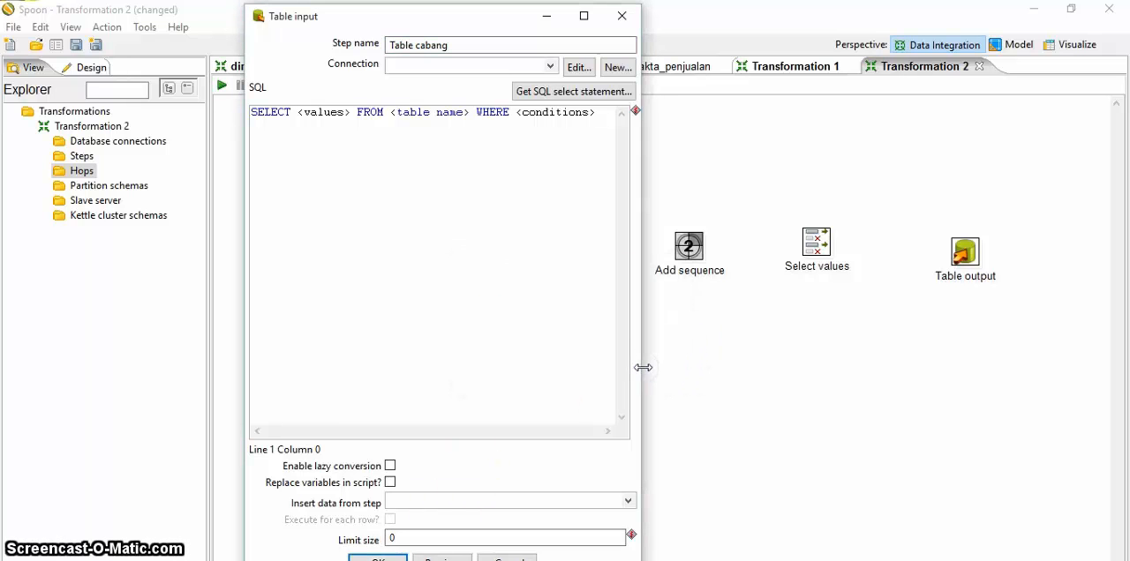
left_click(622, 16)
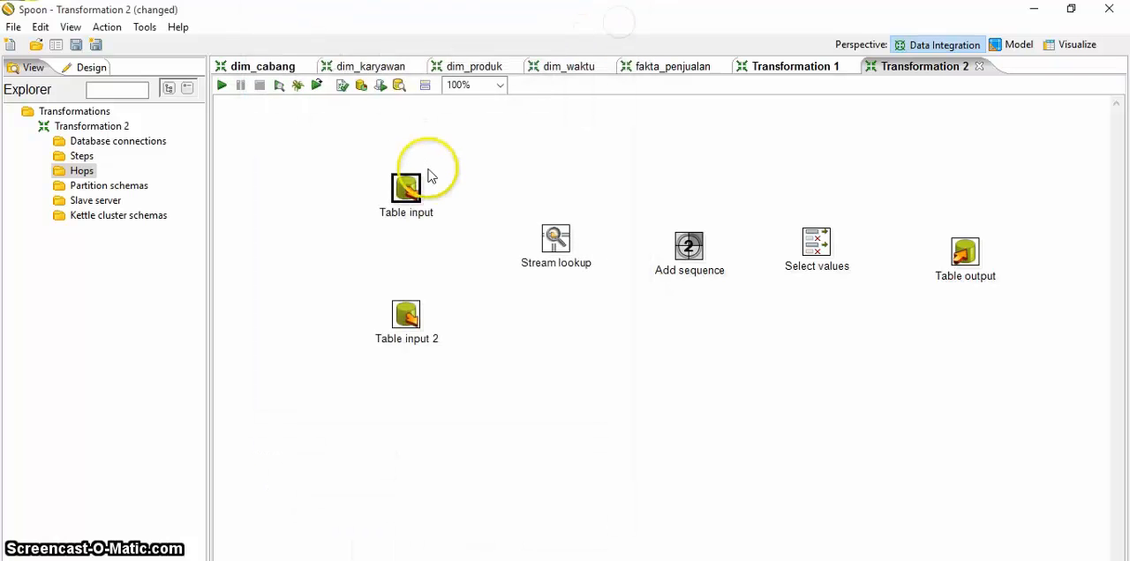
Step: Create an enabled hop from the Table input step to the Stream lookup step
right_click(93, 176)
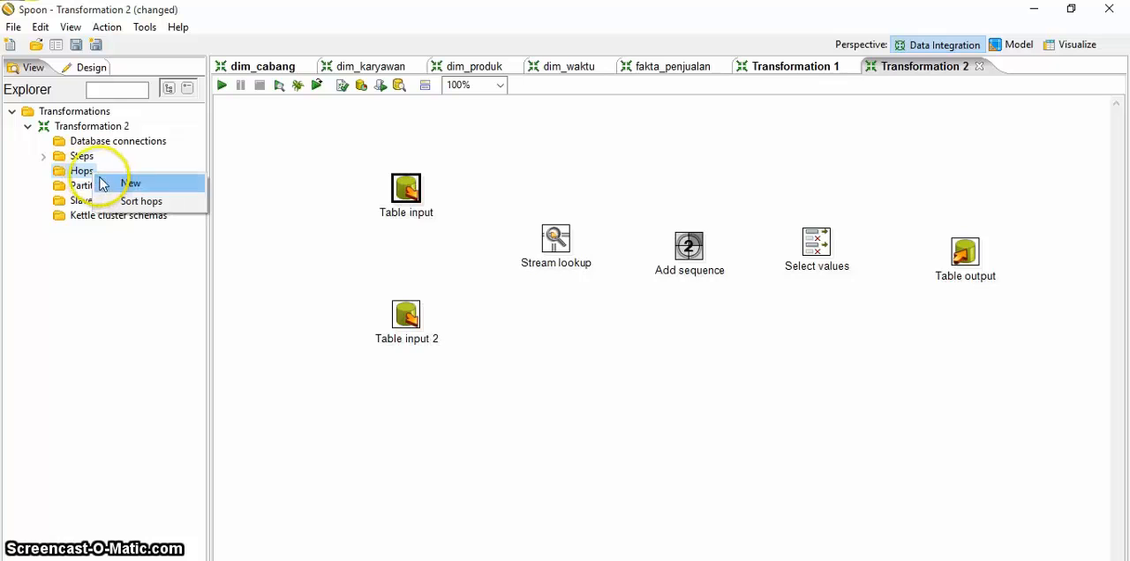
left_click(130, 183)
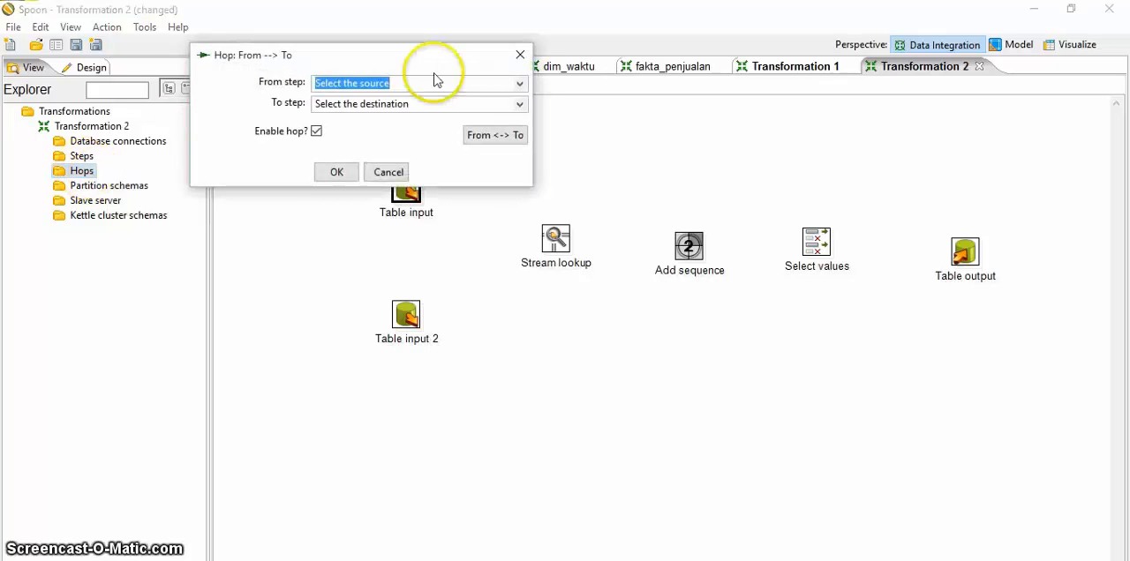
left_click(521, 84)
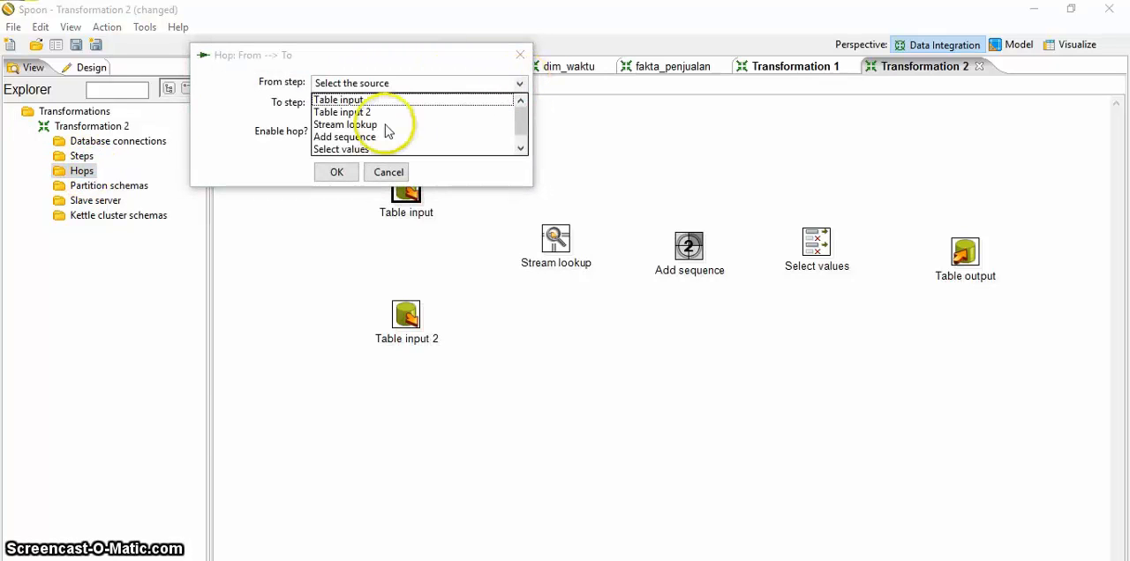
left_click(361, 100)
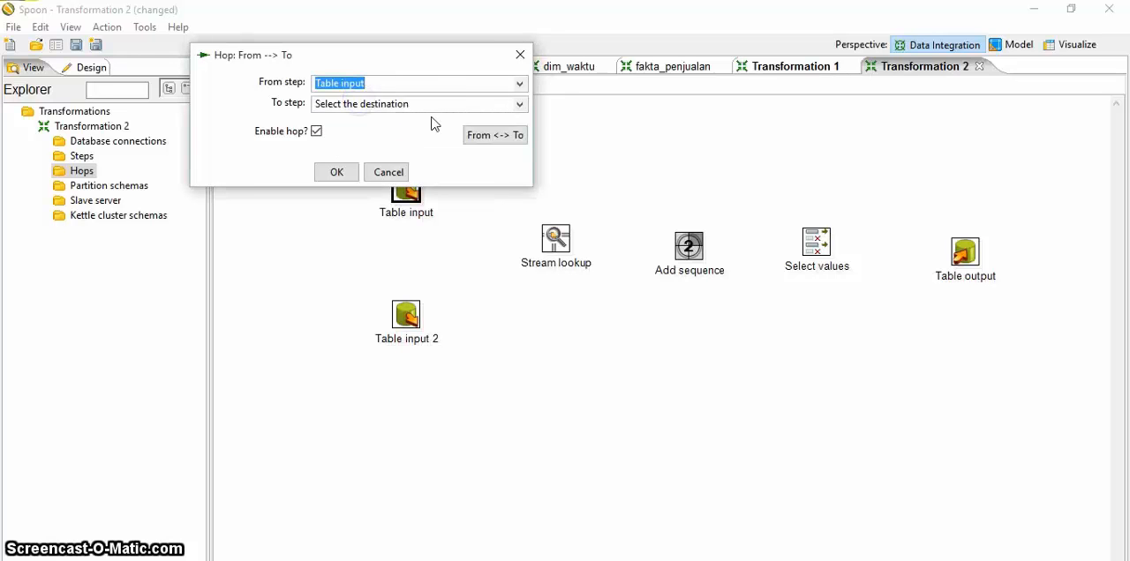
left_click(520, 105)
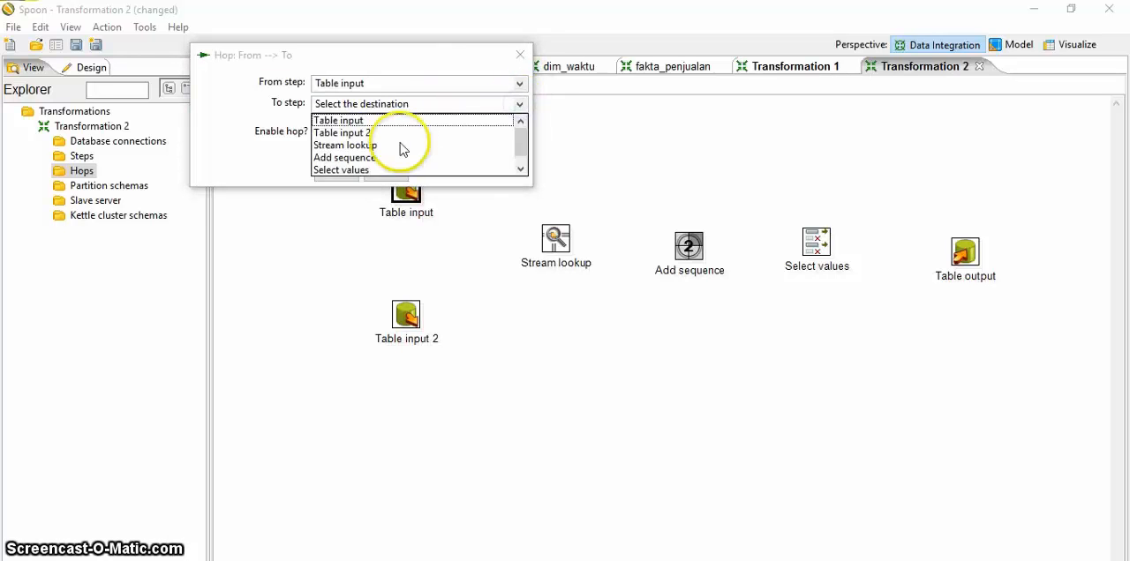
left_click(364, 145)
left_click(337, 177)
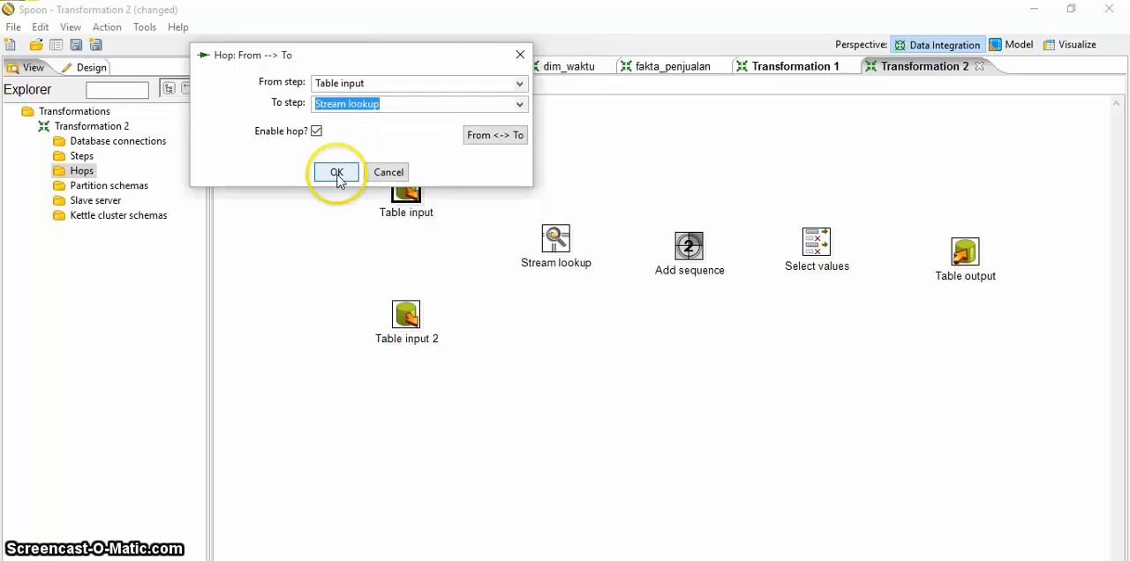
Step: Create an enabled hop from the Table input 2 step to the Stream lookup step
double_click(407, 313)
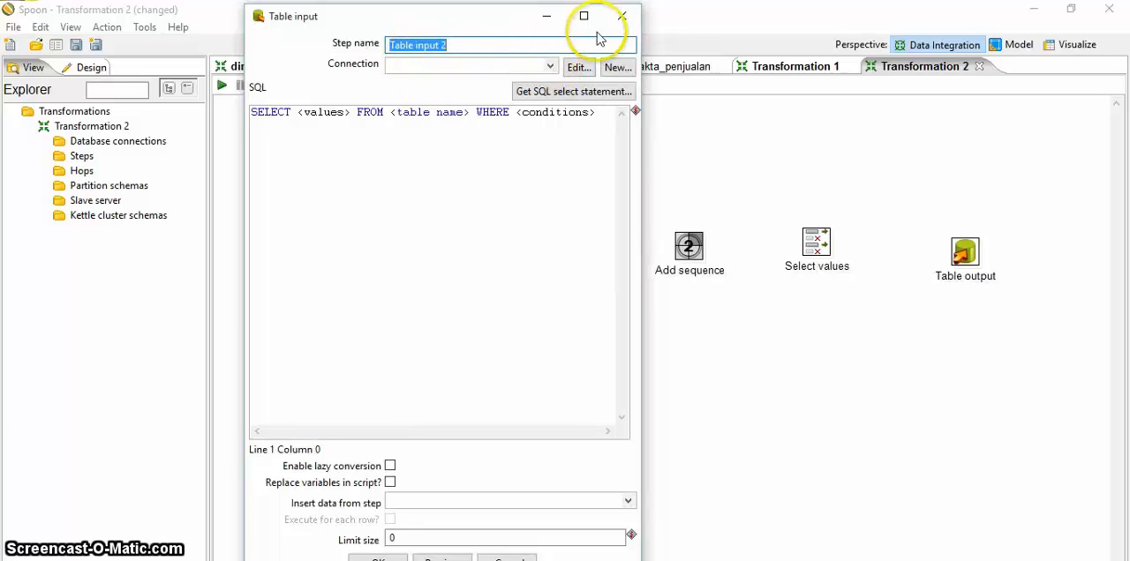
left_click(621, 15)
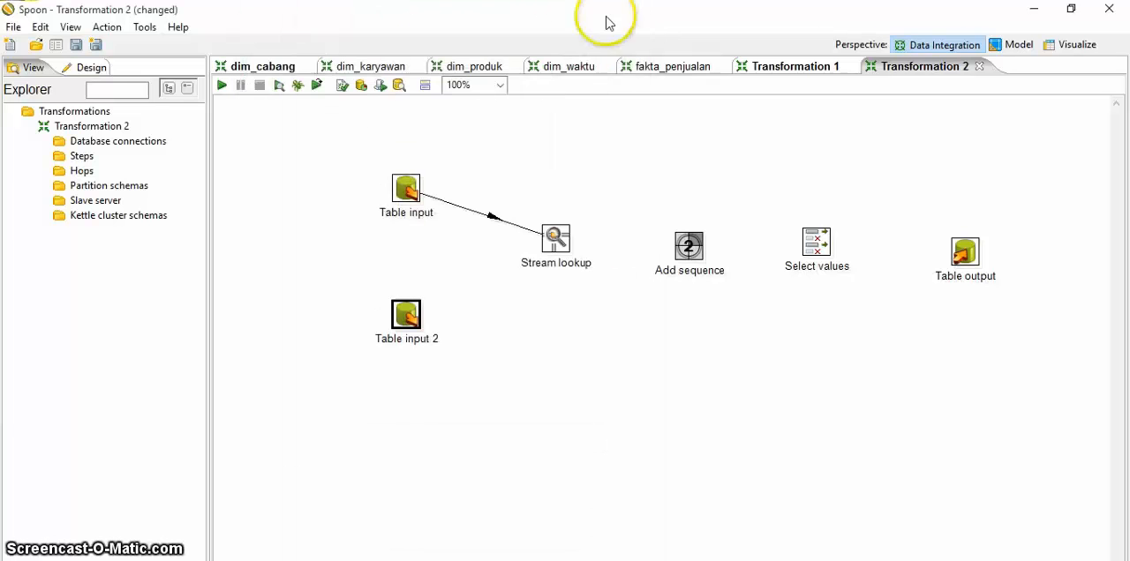
double_click(80, 172)
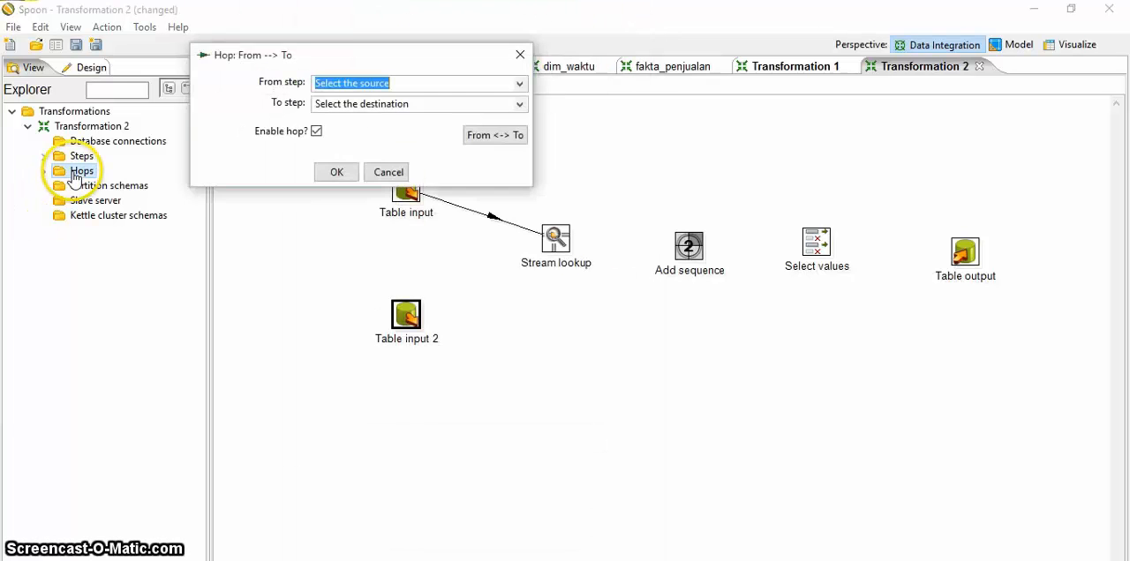
left_click(519, 84)
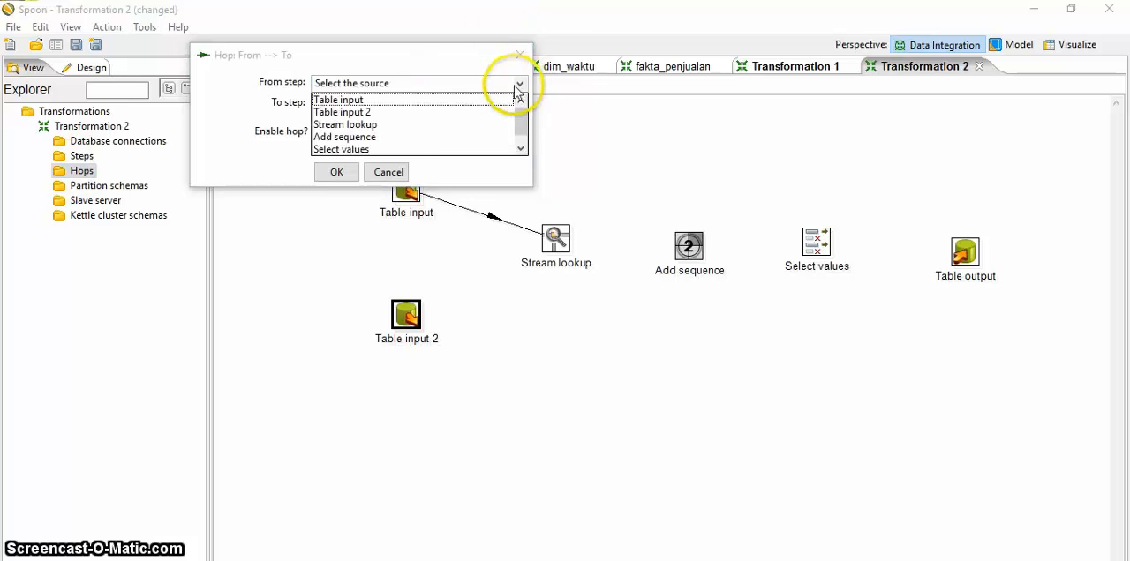
left_click(362, 114)
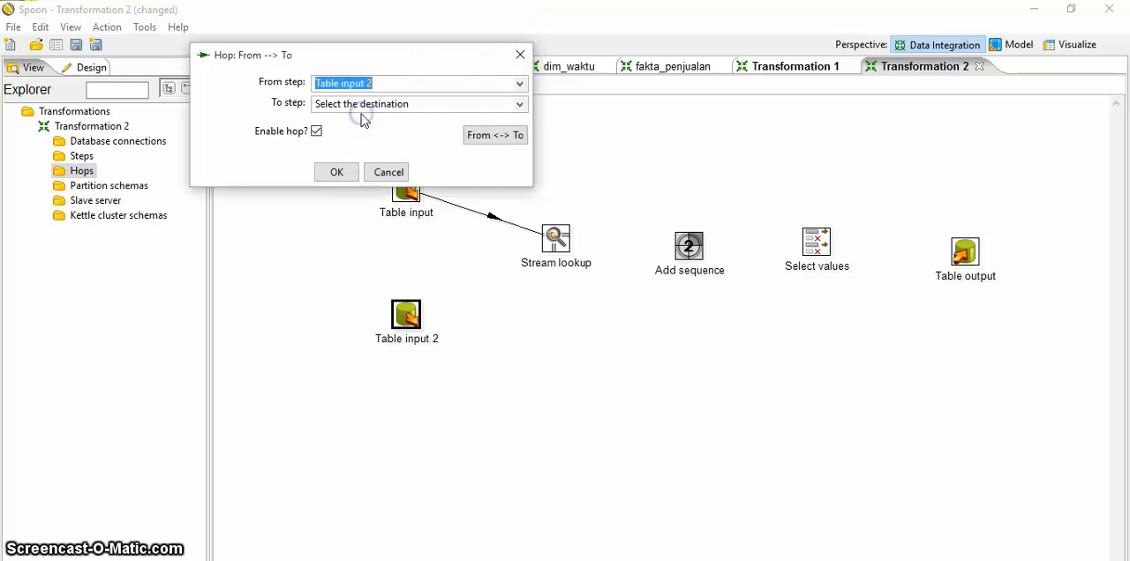
left_click(519, 104)
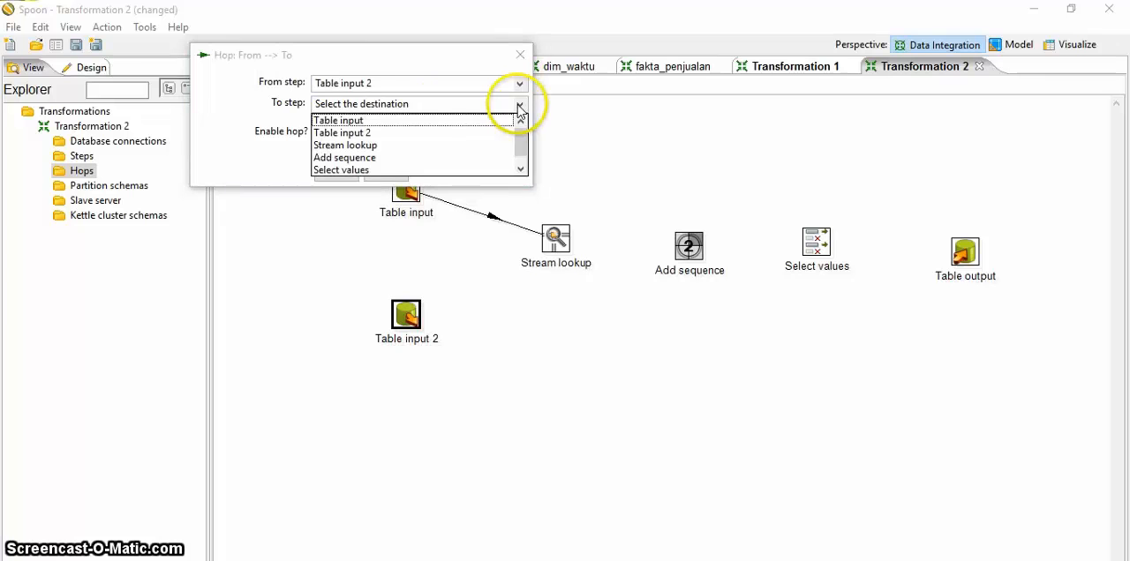
left_click(378, 144)
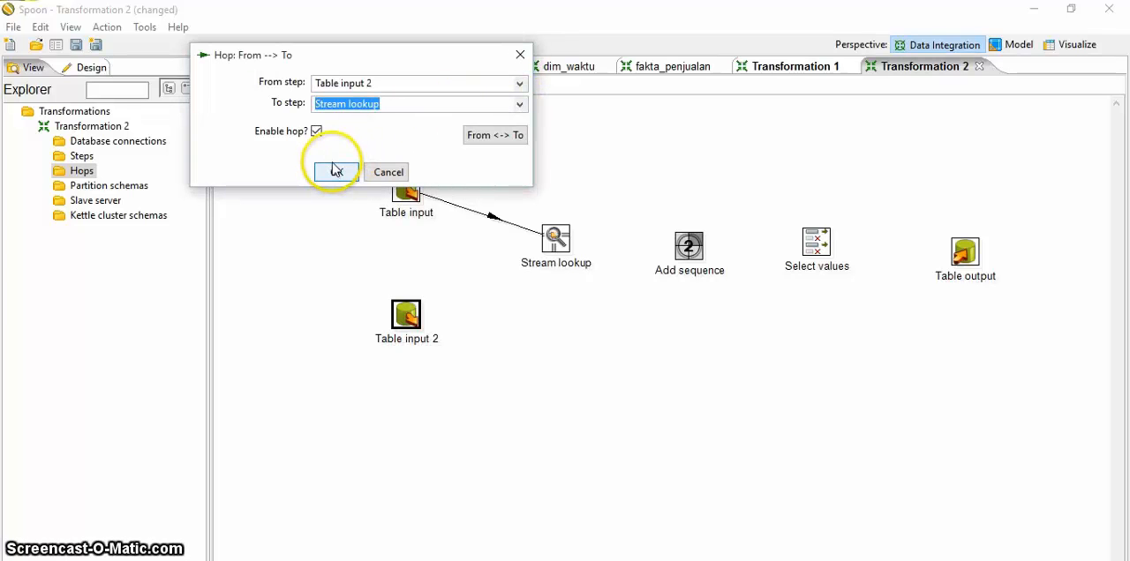
left_click(335, 170)
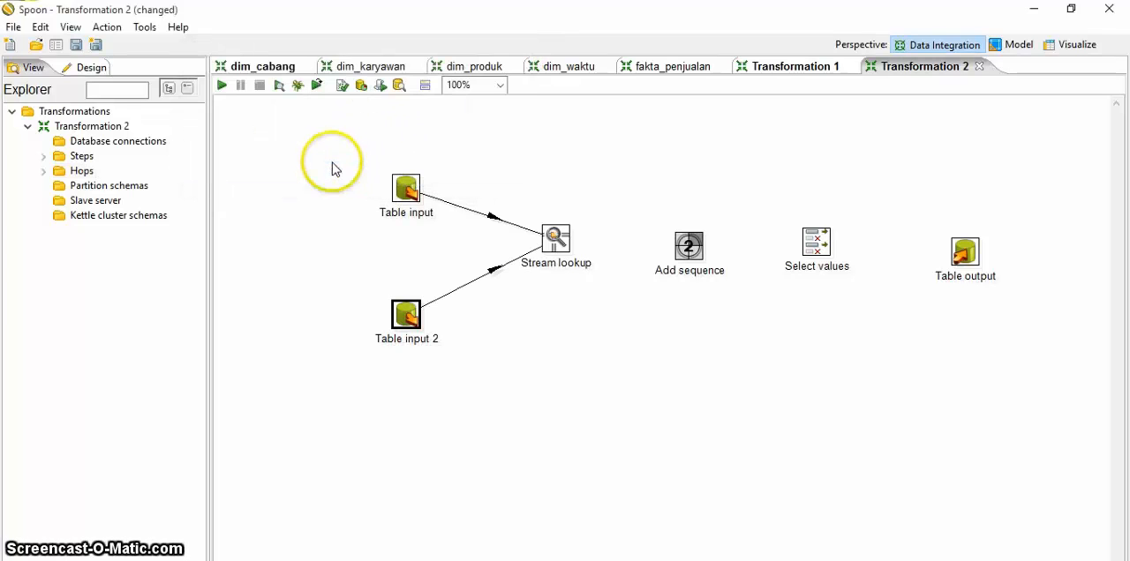
Step: Create an enabled hop from the Stream lookup step to the Add sequence step
double_click(81, 170)
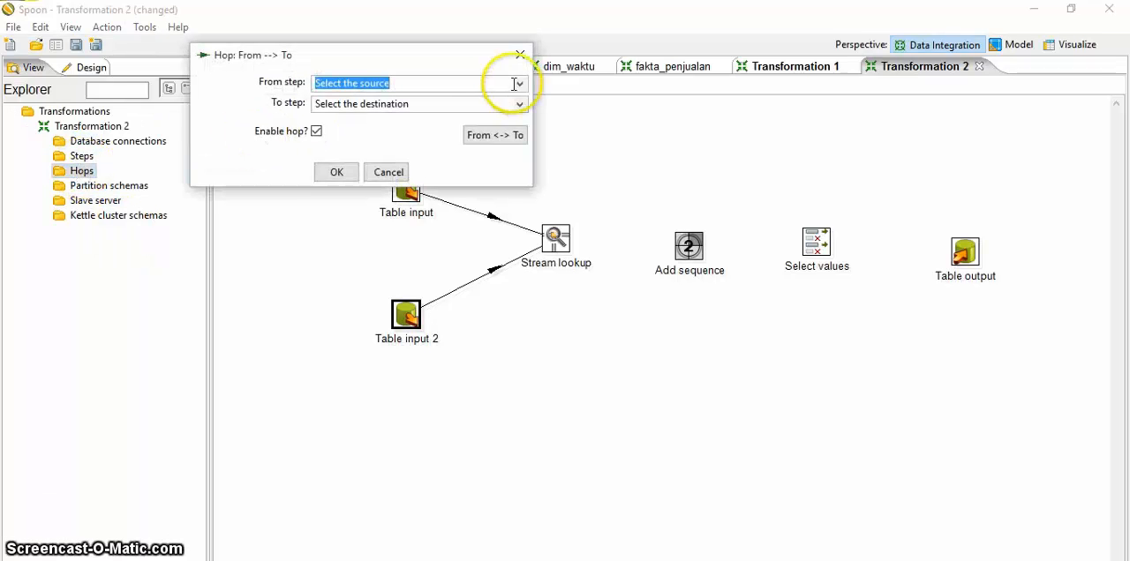
left_click(520, 85)
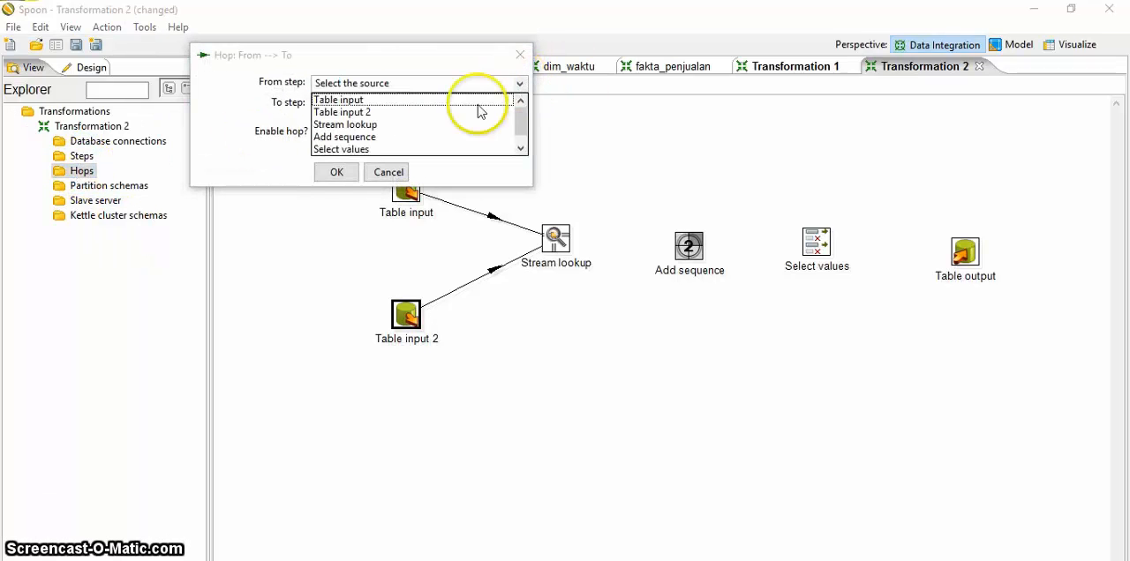
left_click(351, 127)
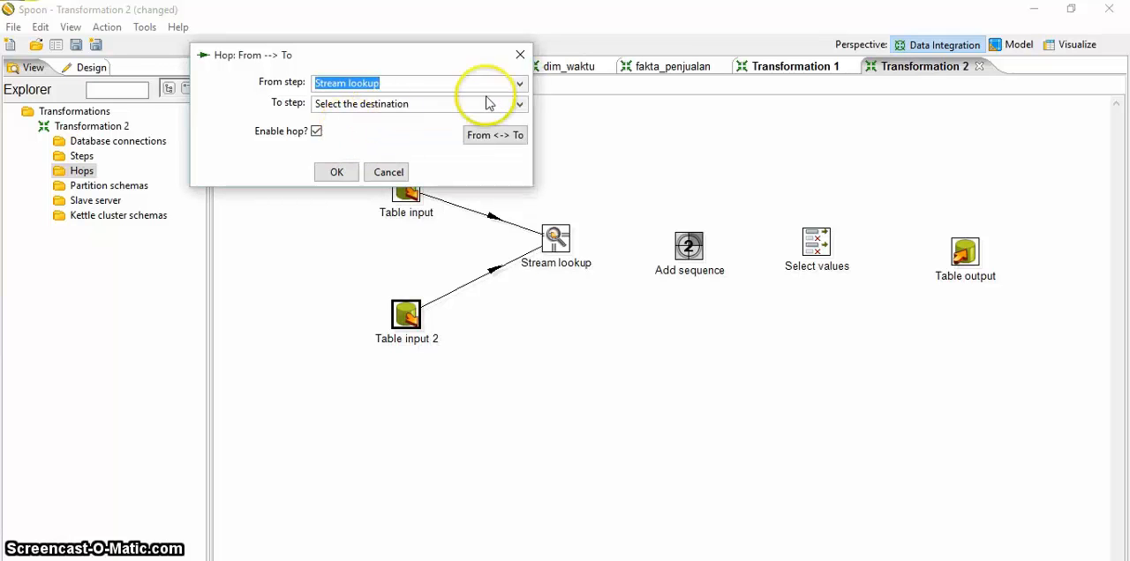
left_click(520, 105)
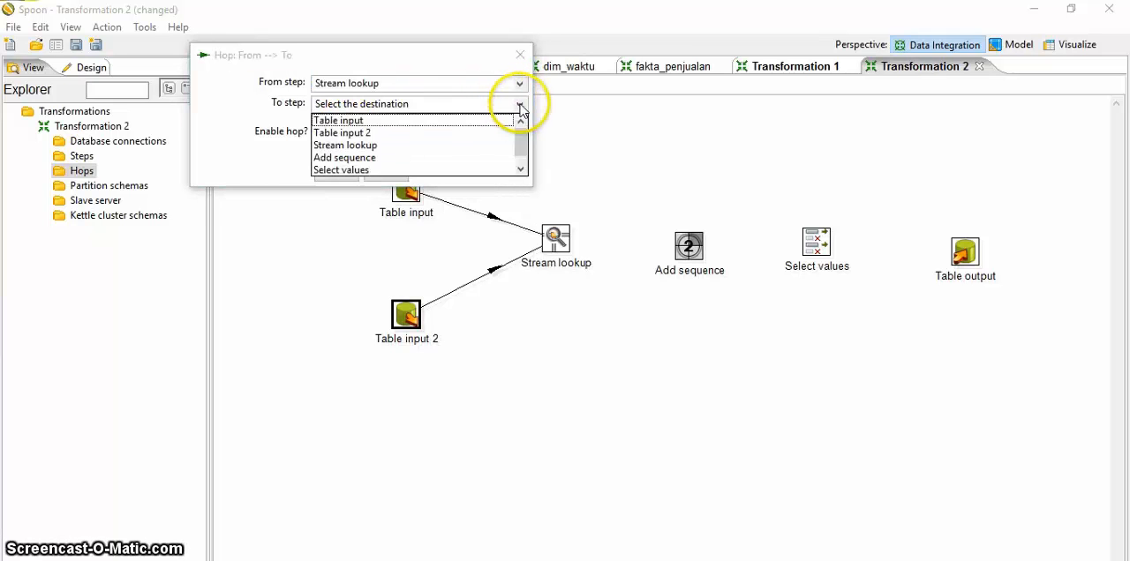
left_click(352, 158)
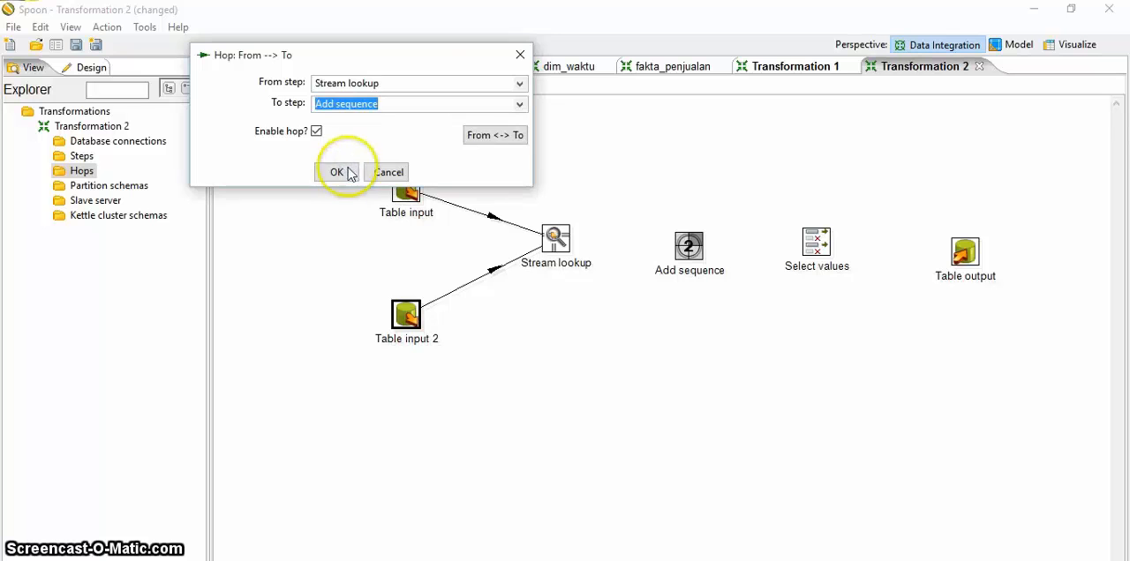
left_click(344, 175)
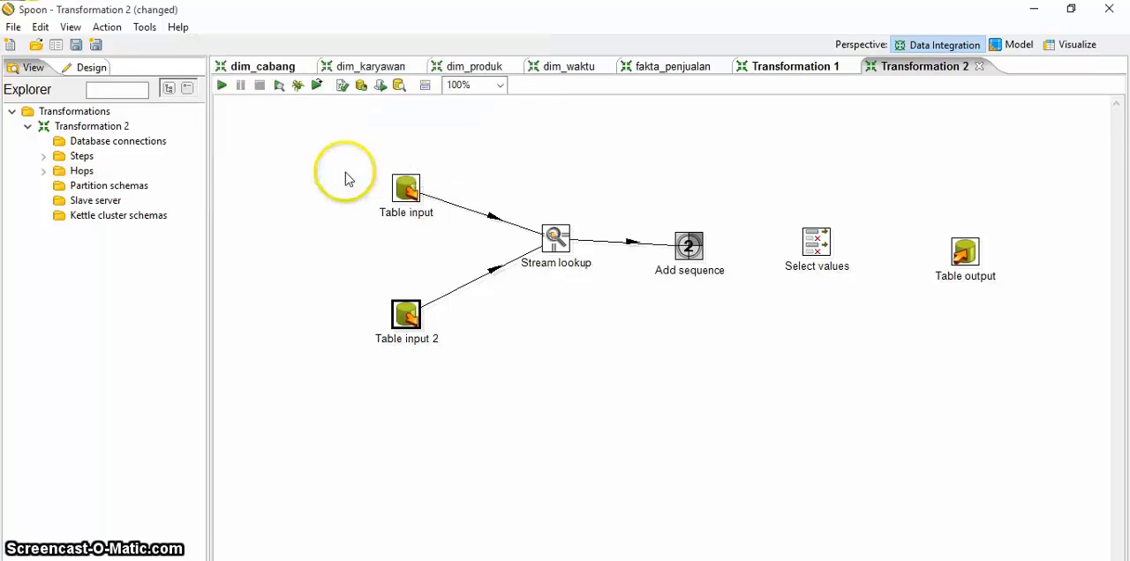
Step: Create an enabled hop from the Add sequence step to the Select values step
double_click(82, 171)
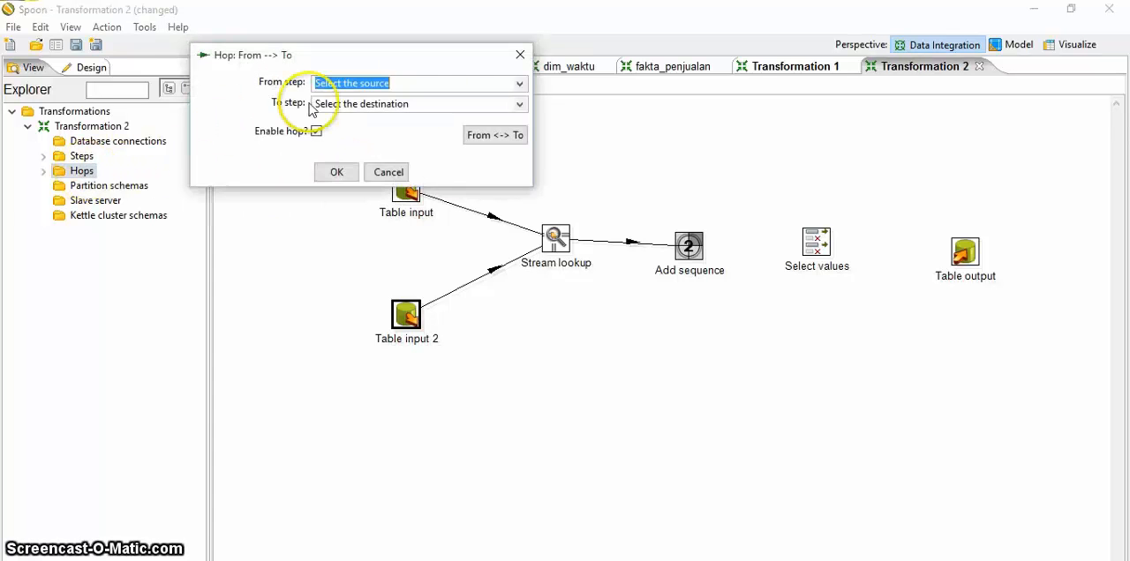
left_click(521, 85)
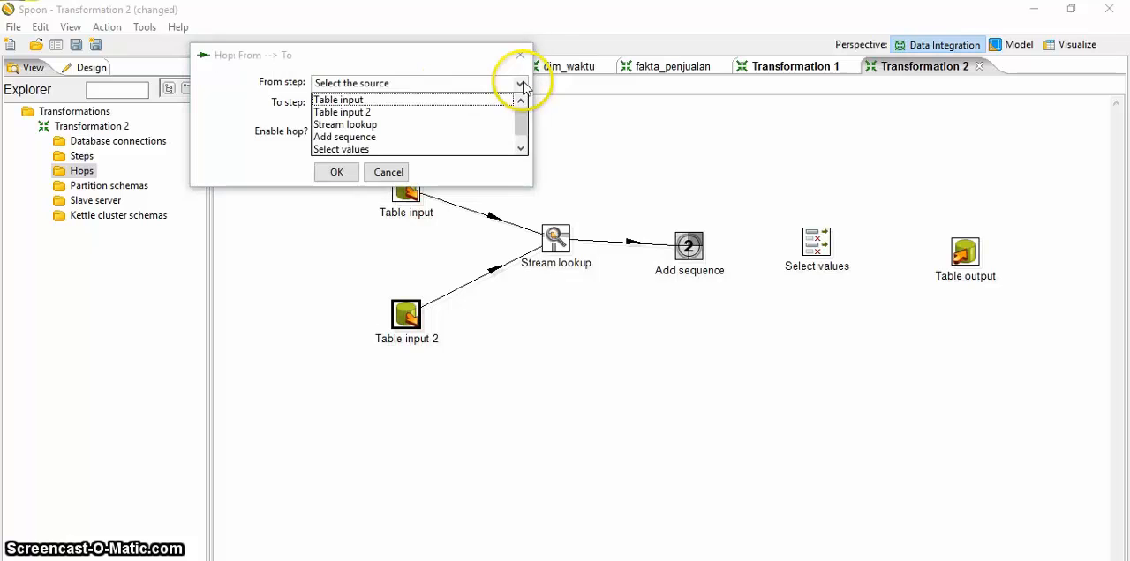
left_click(365, 139)
left_click(521, 105)
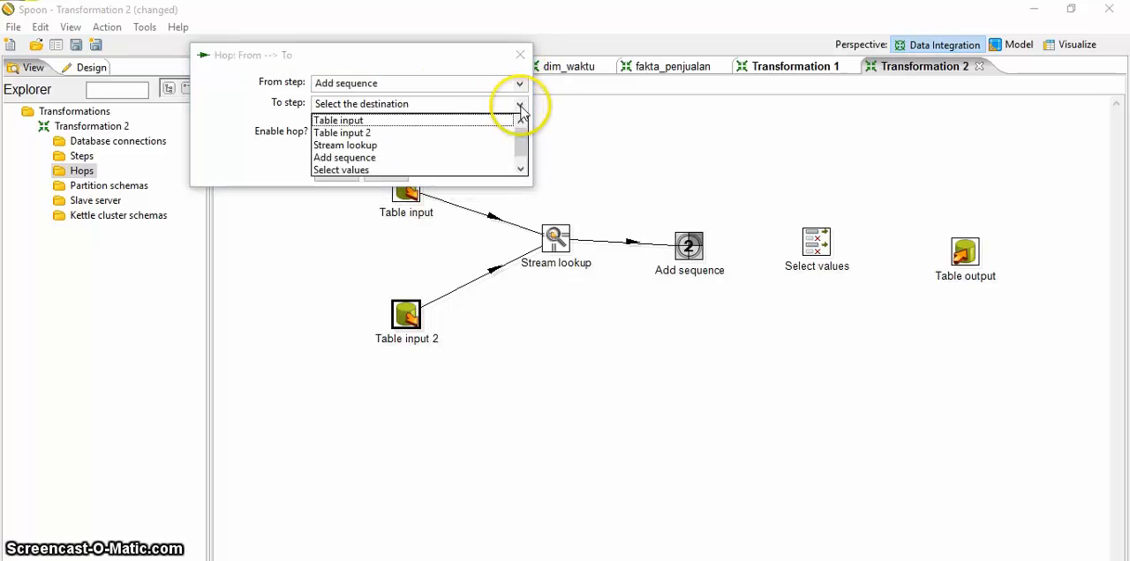
left_click(342, 169)
left_click(343, 174)
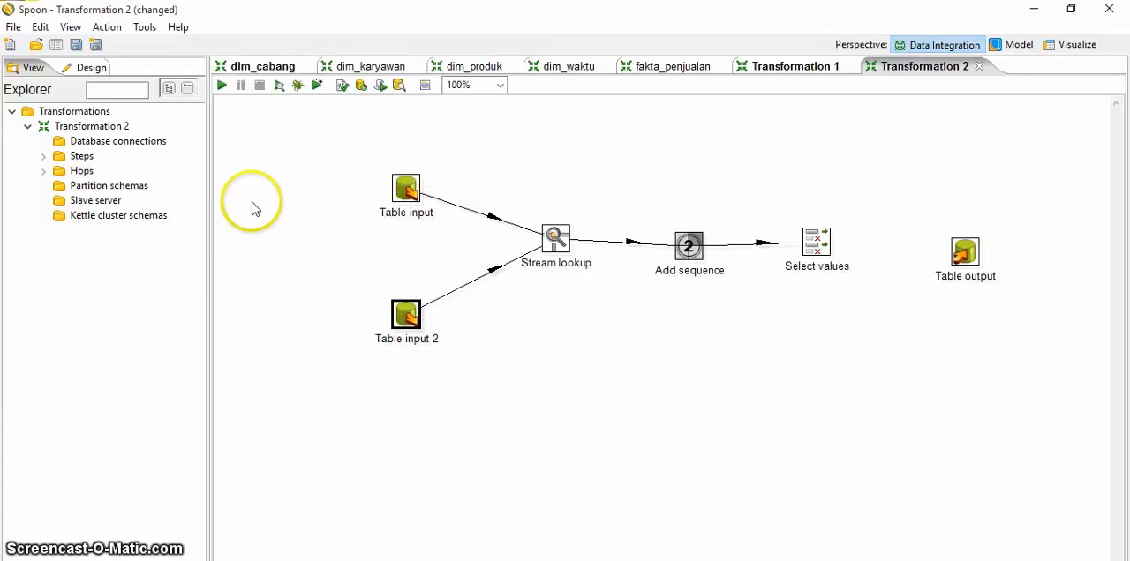
Step: Try to create an enabled hop from the Select values step to the Table output step
double_click(84, 172)
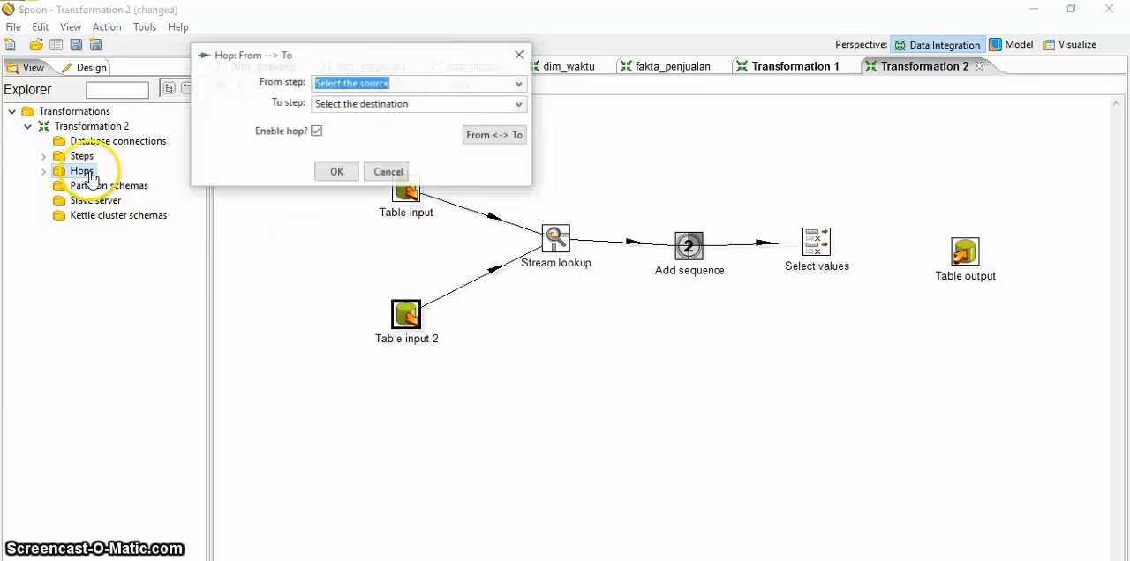
left_click(520, 83)
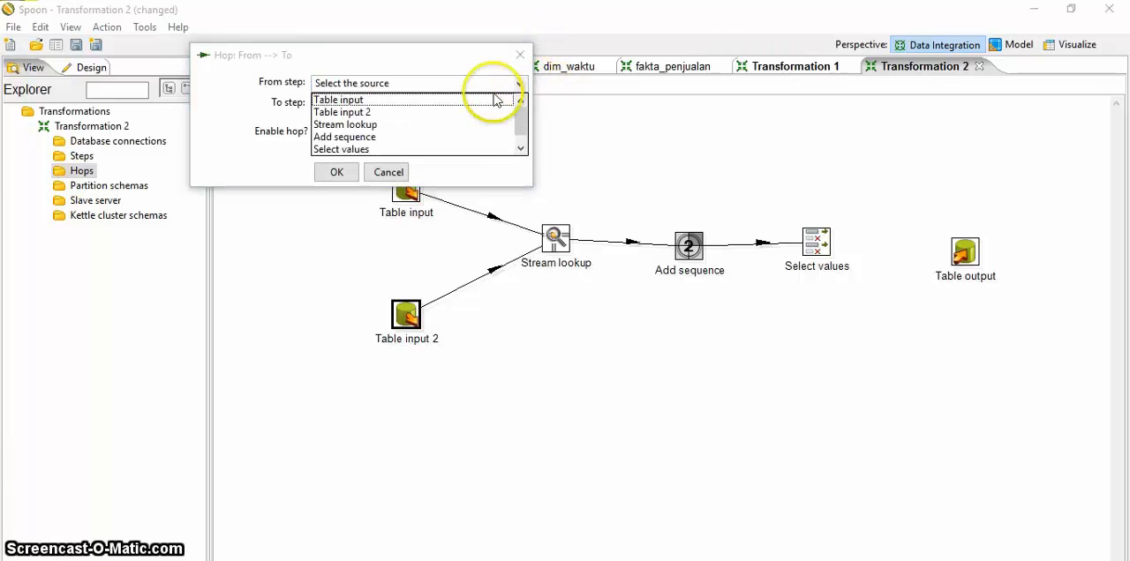
left_click(342, 150)
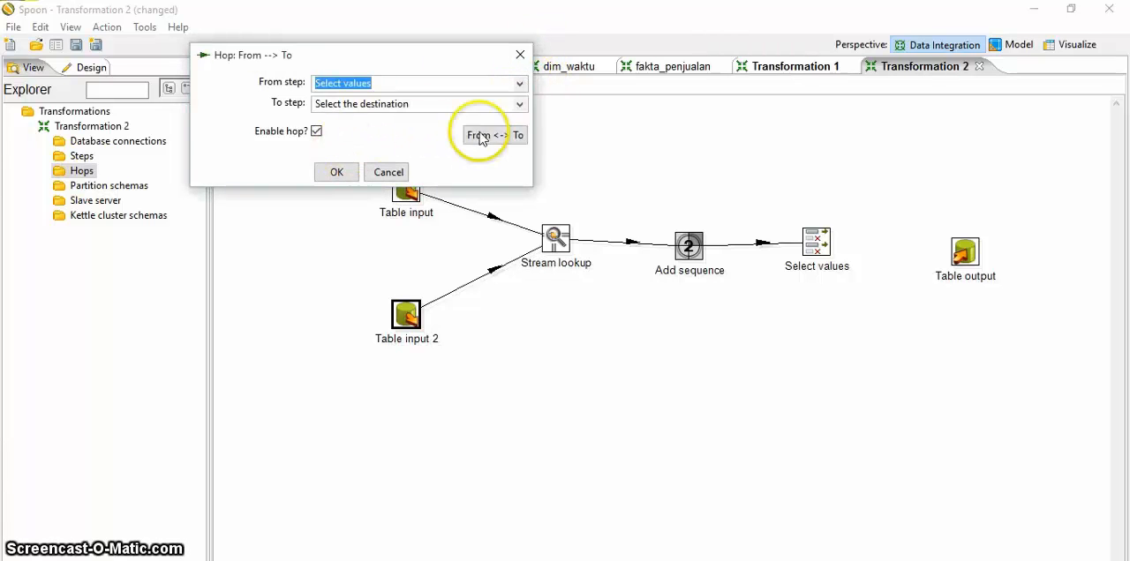
left_click(520, 105)
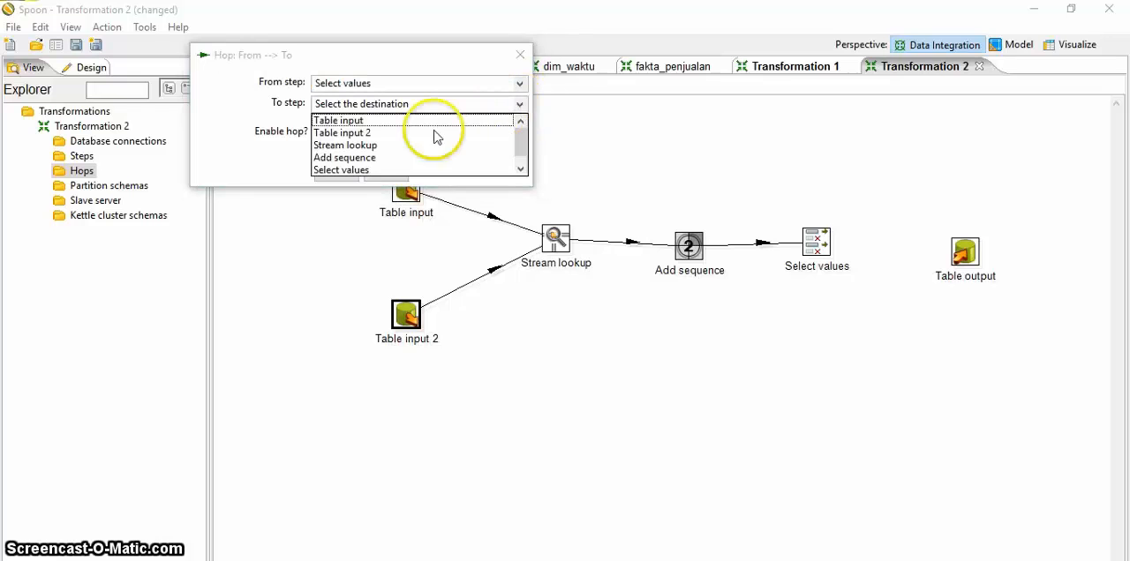
left_click(521, 159)
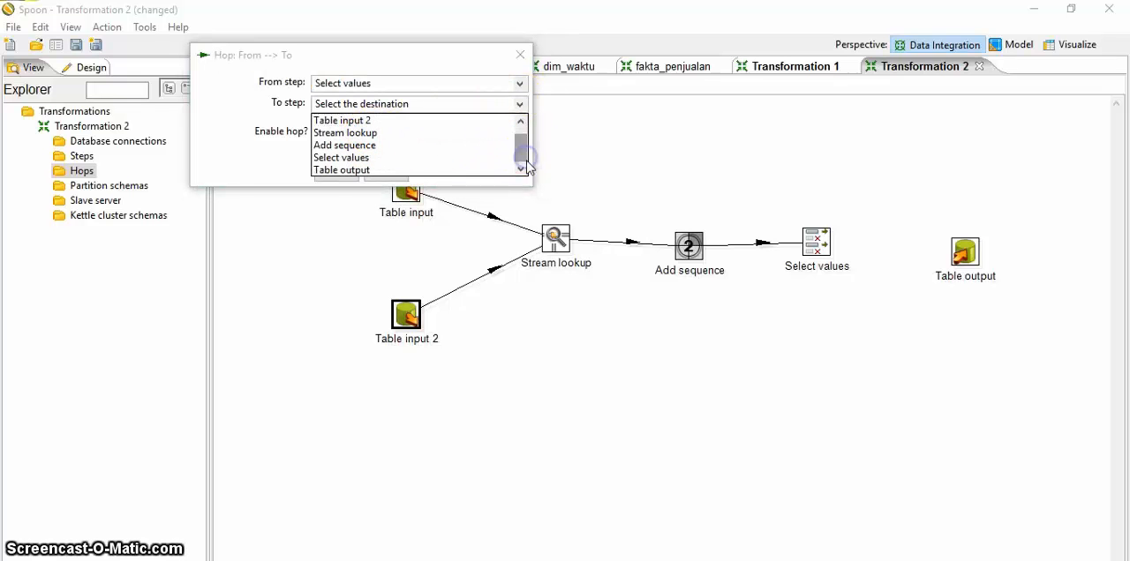
left_click(405, 170)
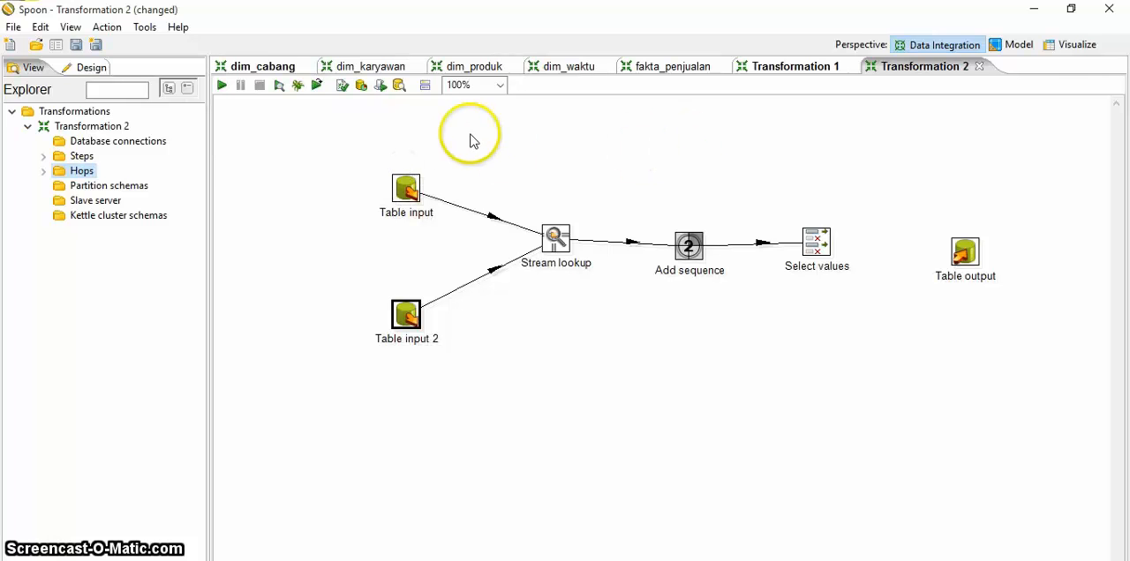
Step: Try to create an enabled hop to the Table output step without choosing a source step, and choose to continue using Spoon
double_click(84, 173)
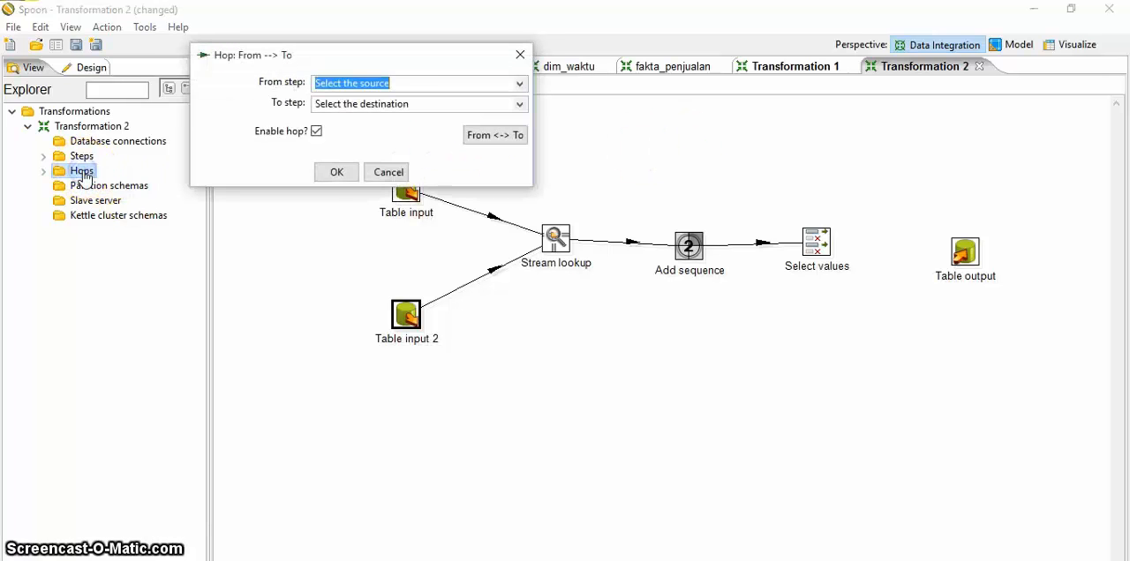
left_click(520, 104)
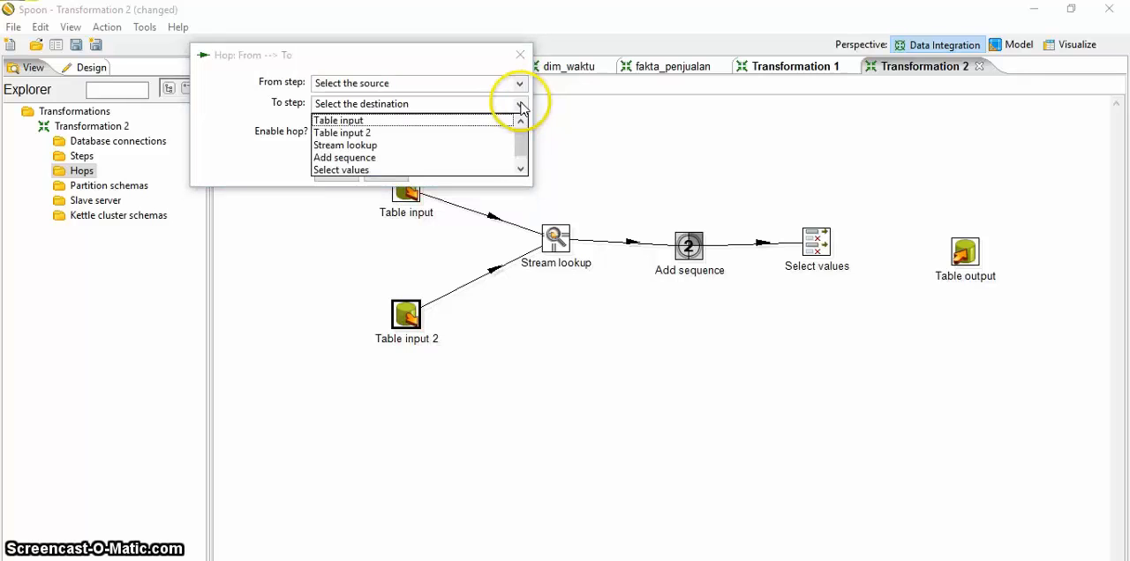
scroll(521, 150, "down", 1)
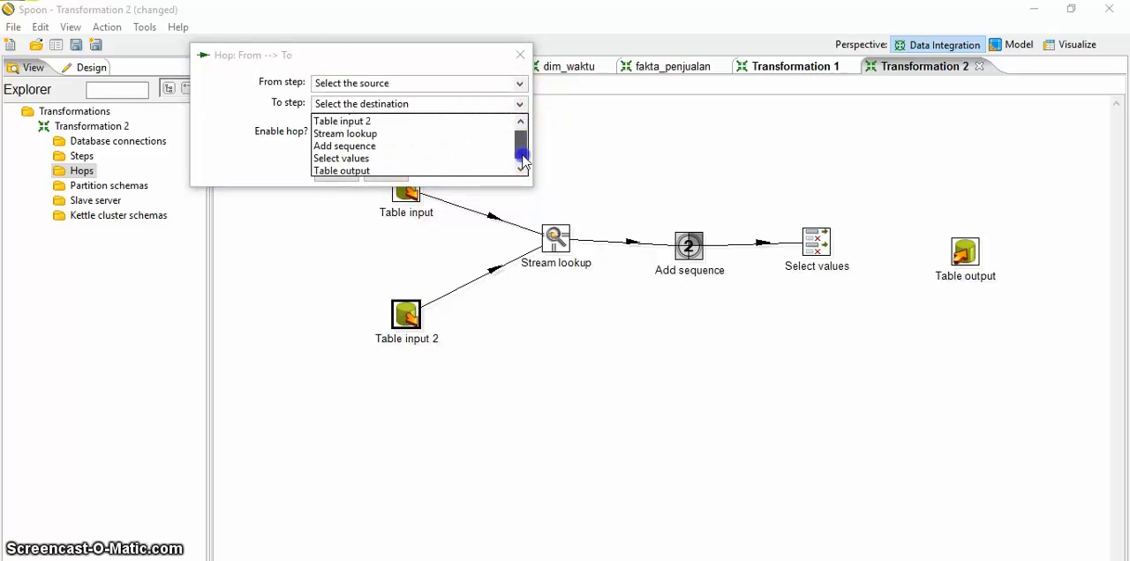
left_click(353, 172)
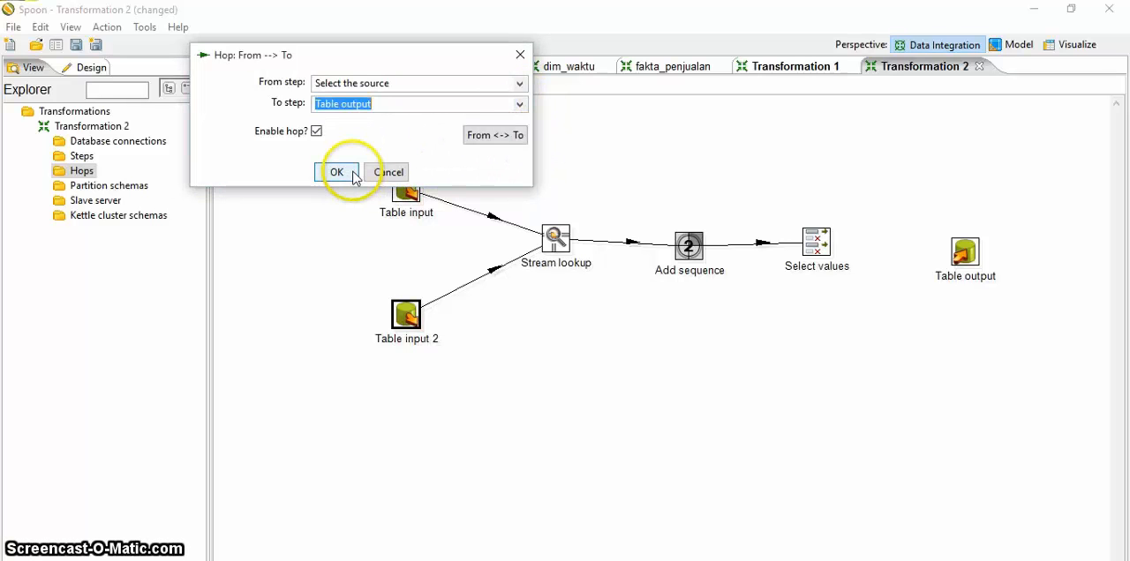
left_click(337, 172)
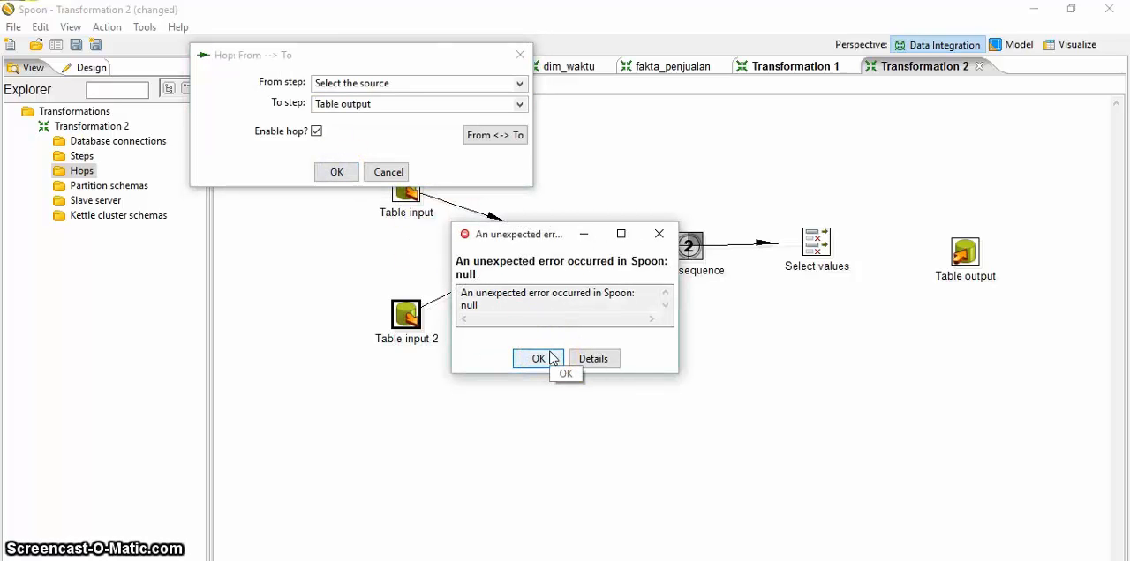
left_click(659, 234)
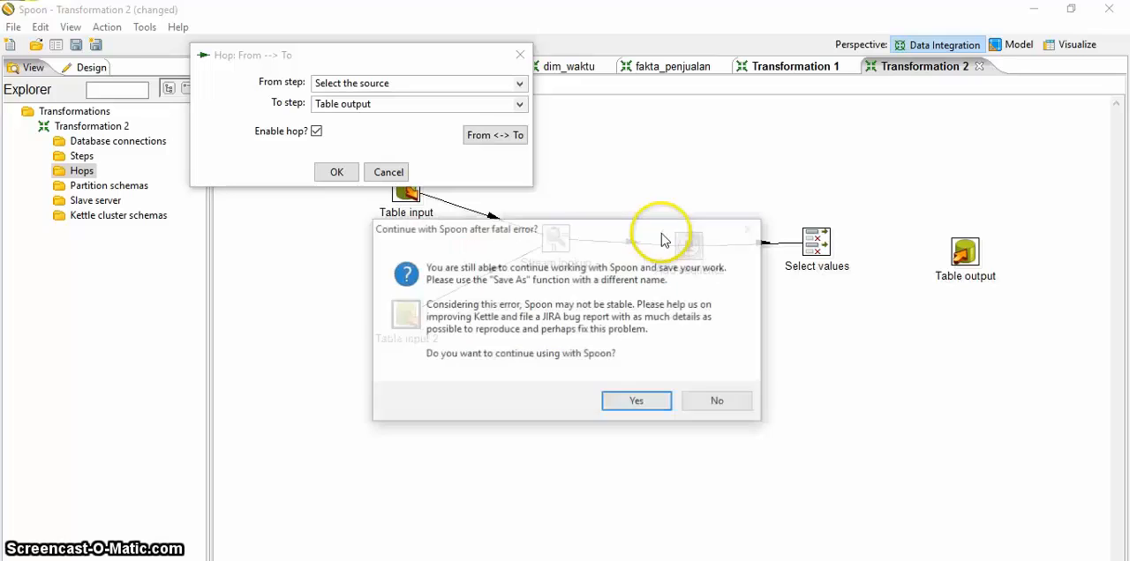
left_click(635, 403)
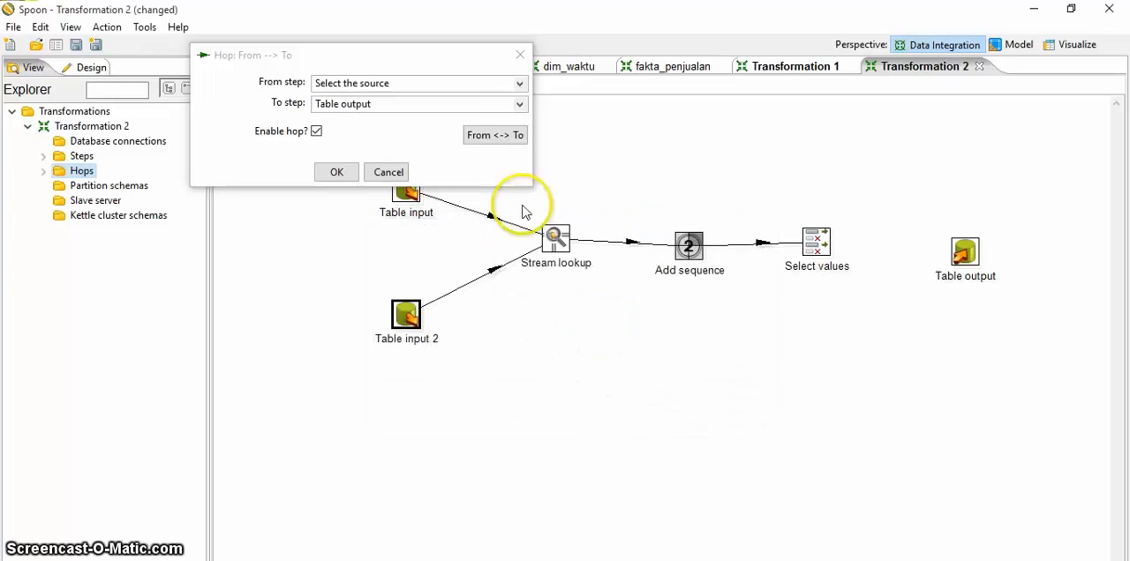
Step: Choose Select values as the source of the hop to Table output and try to create it
left_click(519, 83)
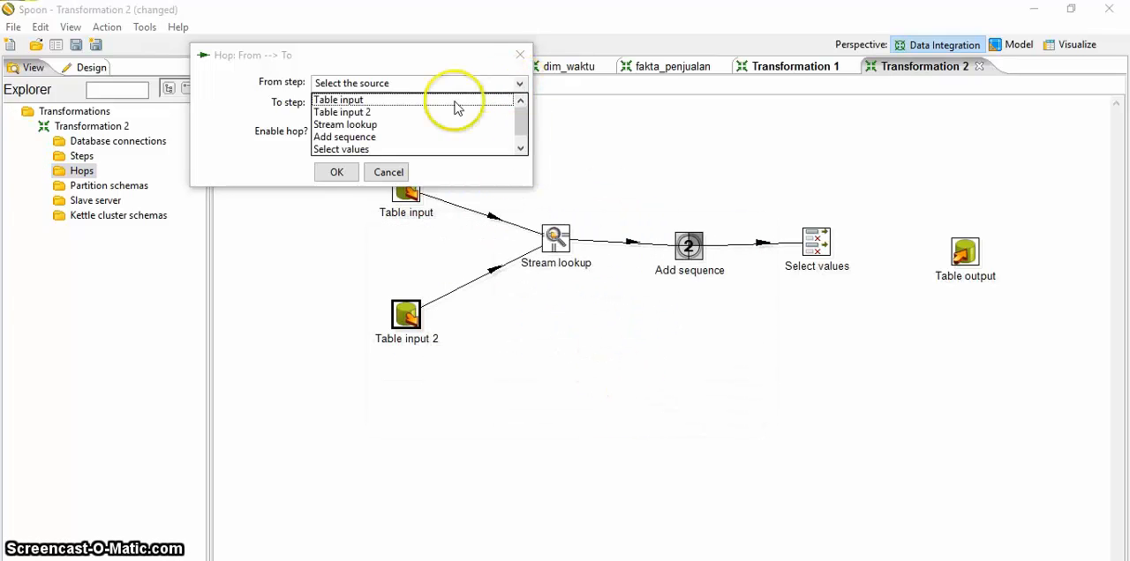
left_click(345, 150)
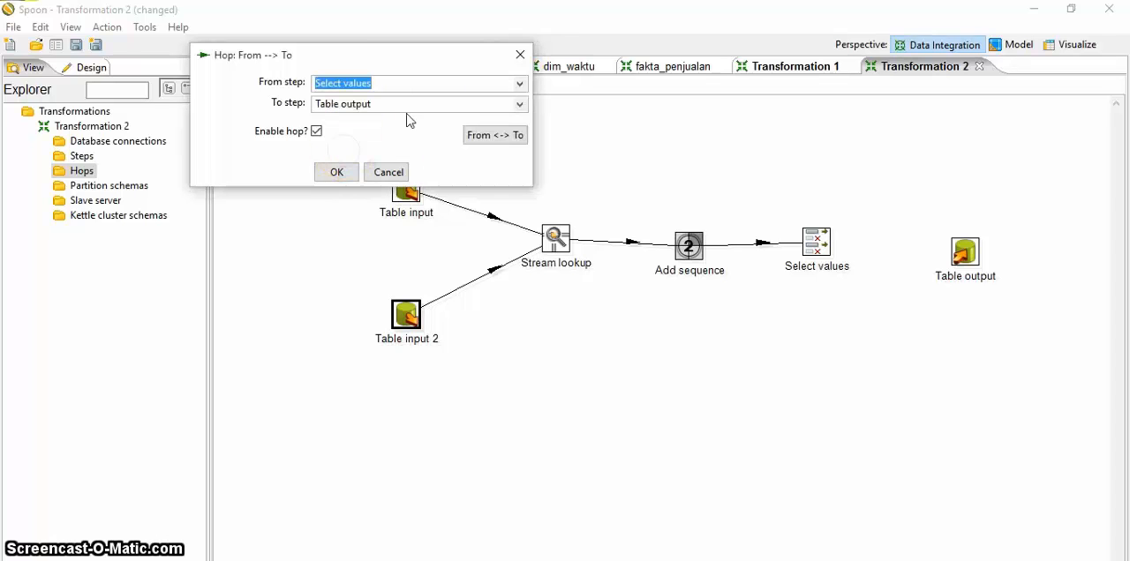
left_click(336, 172)
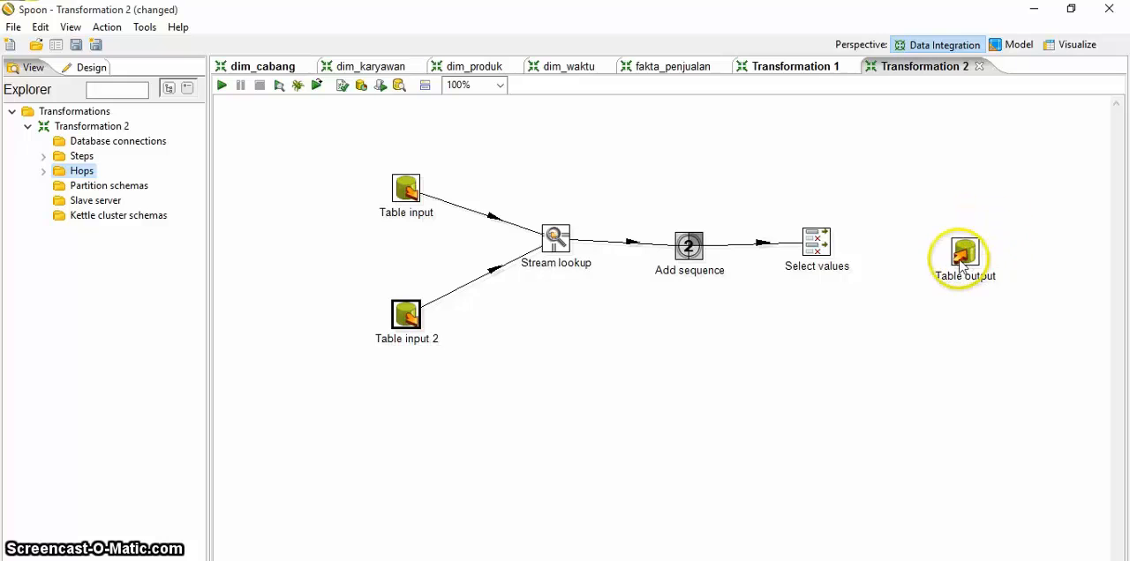
Step: Move the Table output step slightly closer to Select values and retry creating an enabled hop from Select values to Table output
left_click_drag(960, 256, 946, 256)
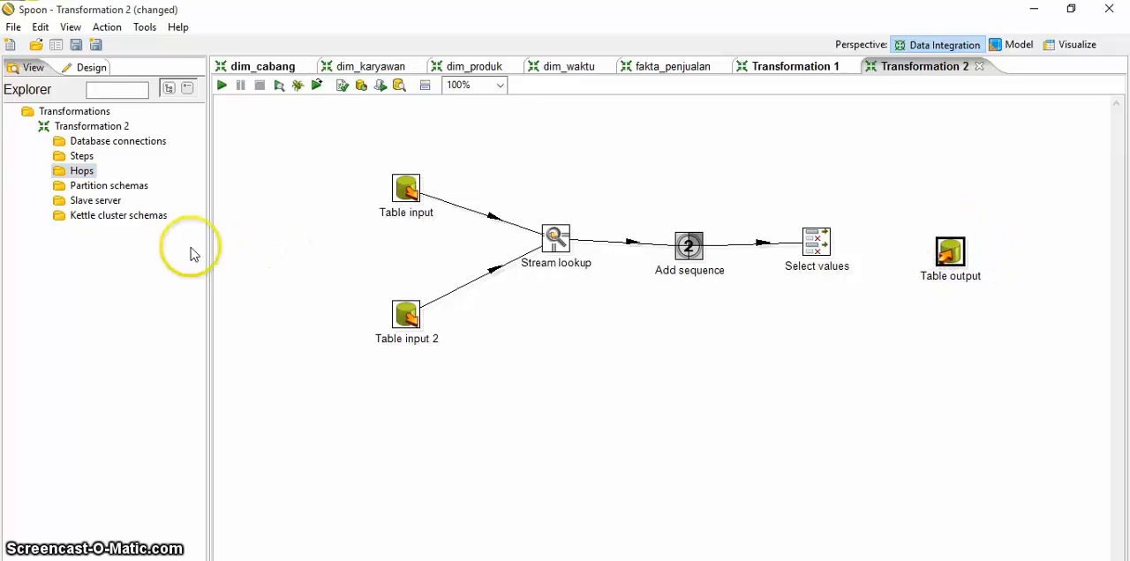
double_click(89, 174)
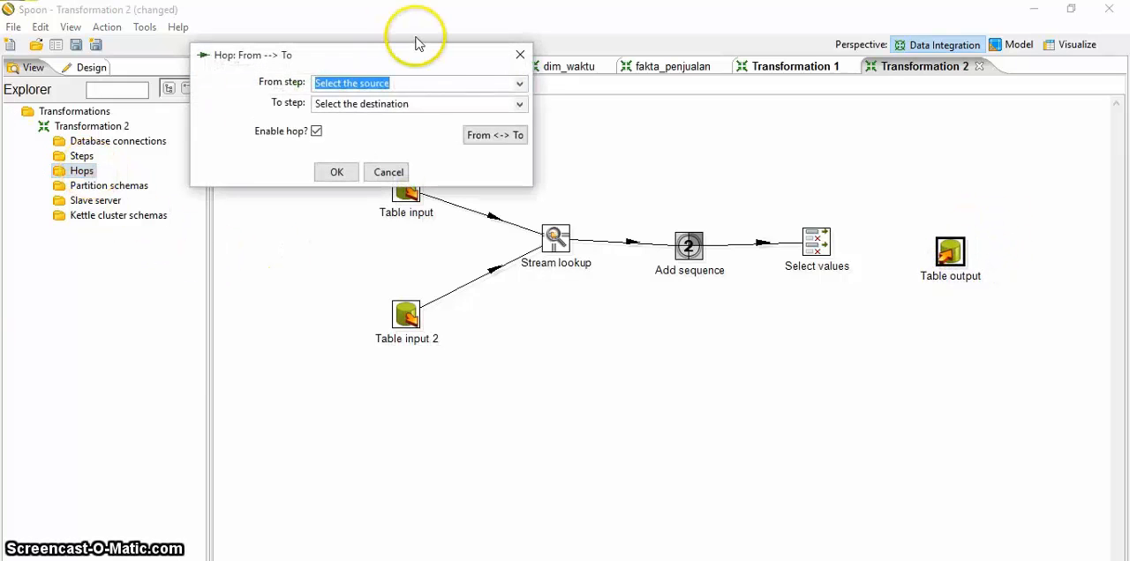
left_click(519, 83)
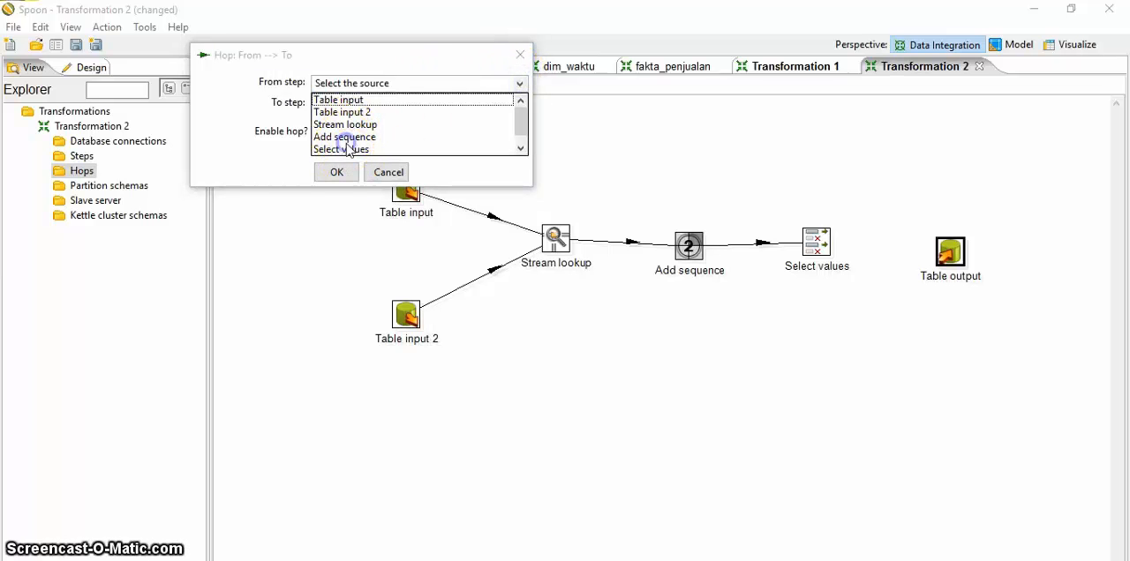
left_click(347, 148)
left_click(519, 104)
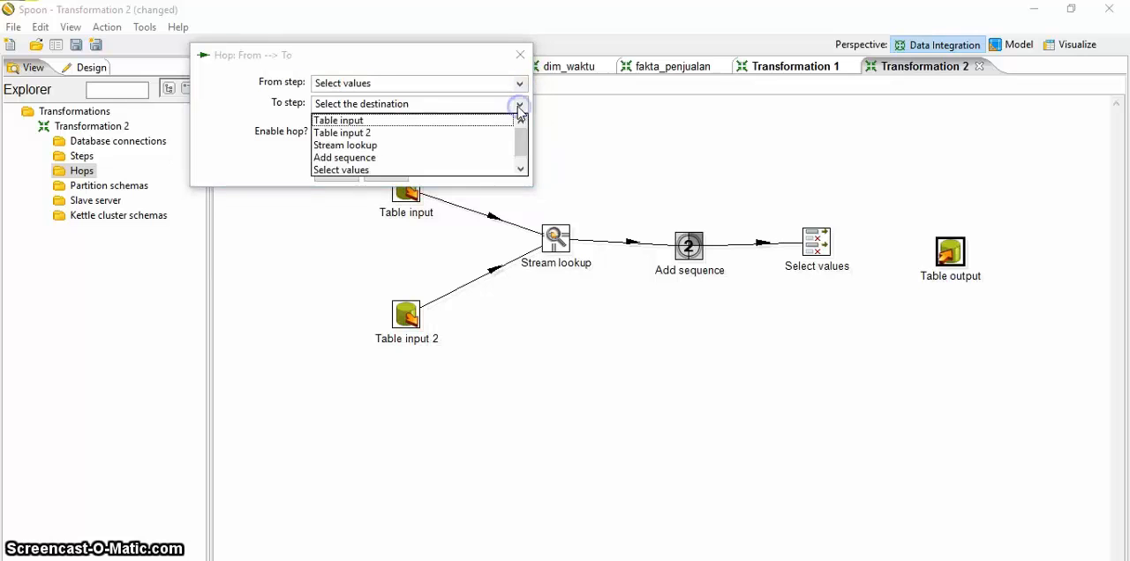
left_click(520, 158)
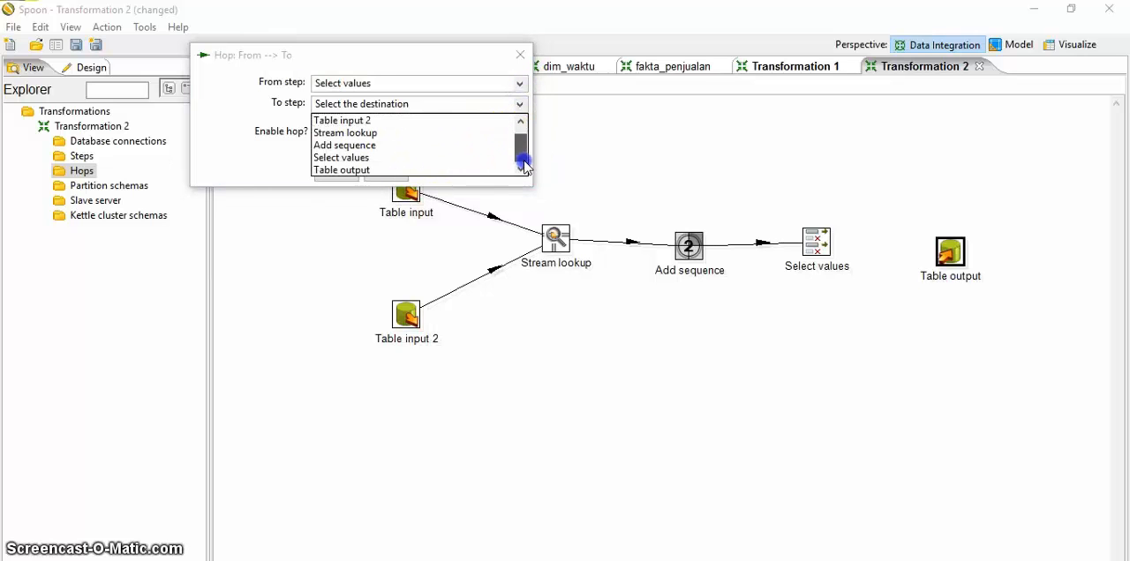
left_click(360, 170)
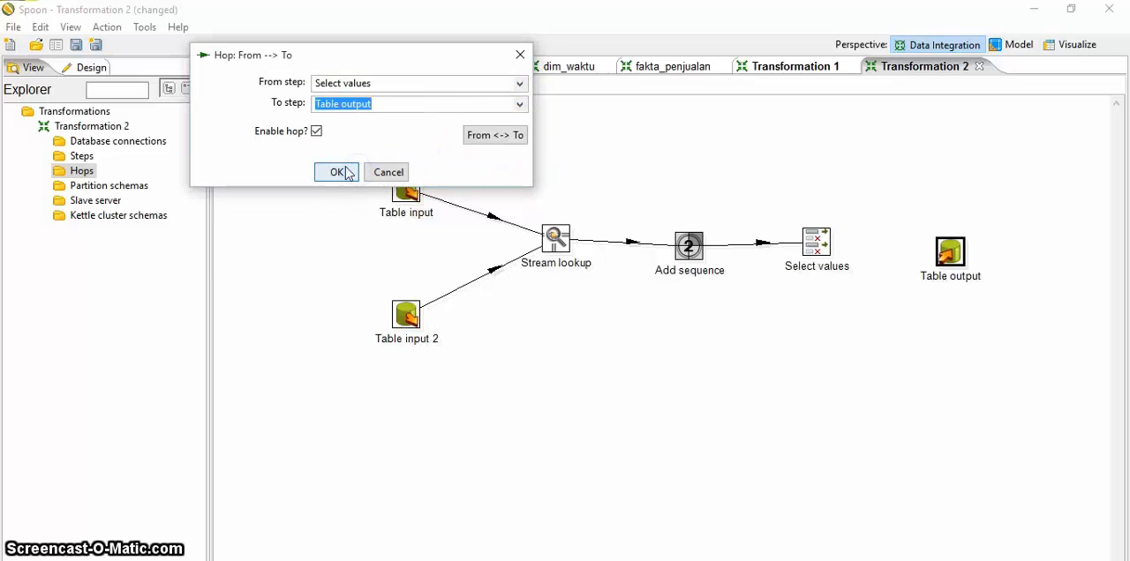
left_click(338, 172)
left_click(706, 244)
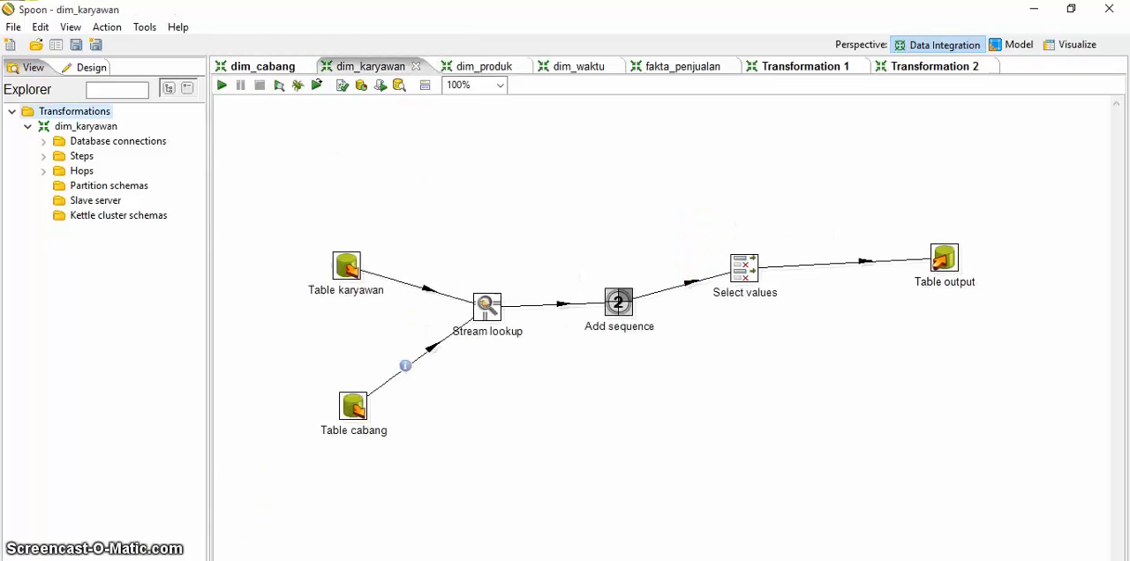
Step: Review the connection choices and SQL query of the Table karyawan step in the dim_karyawan transformation, keeping the minimarket connection
double_click(349, 259)
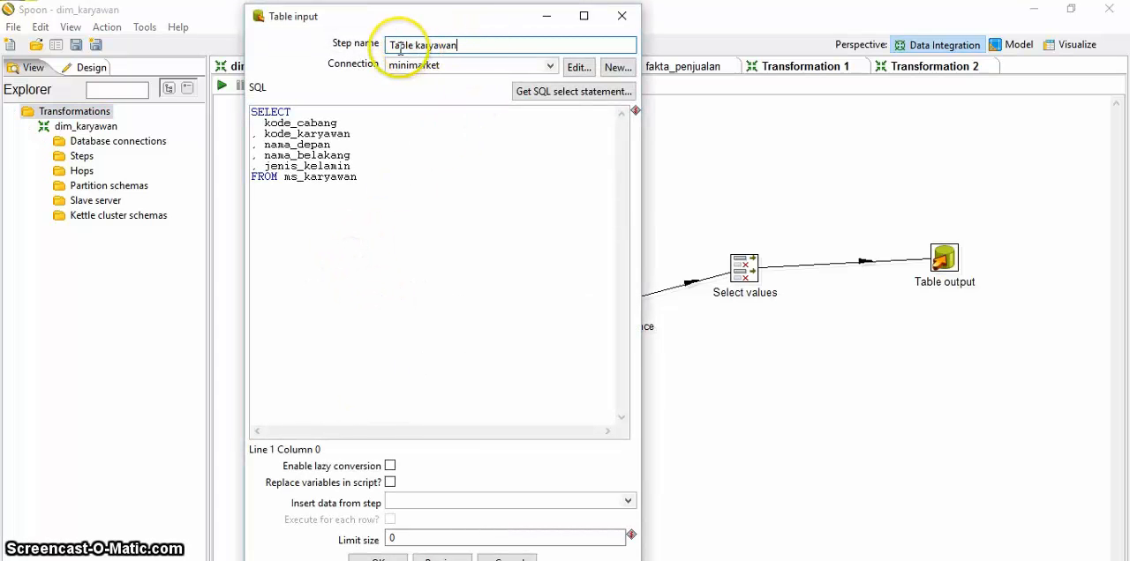
left_click(551, 68)
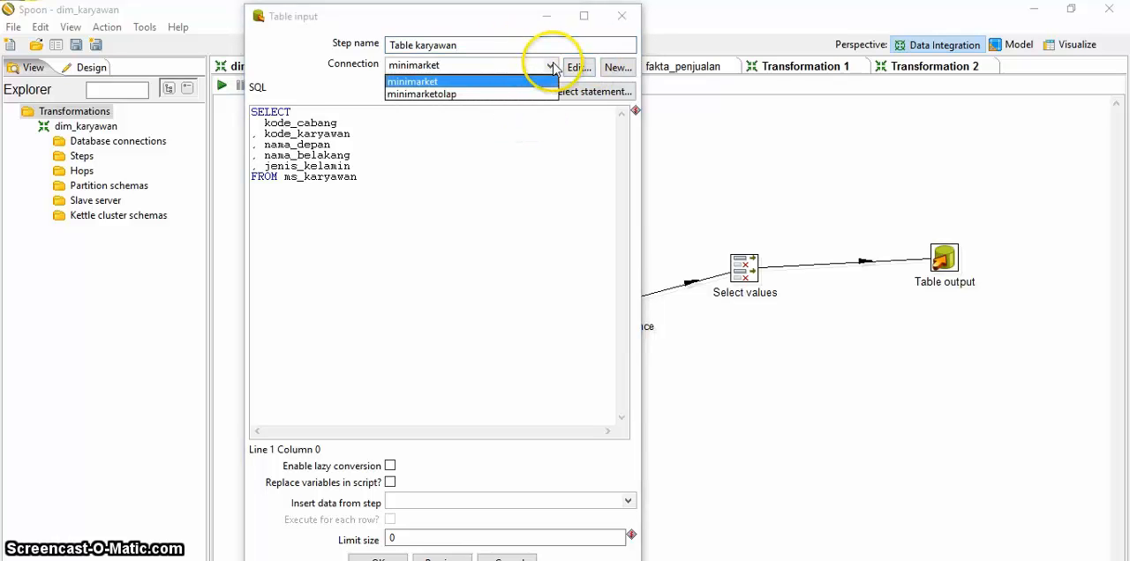
left_click(530, 155)
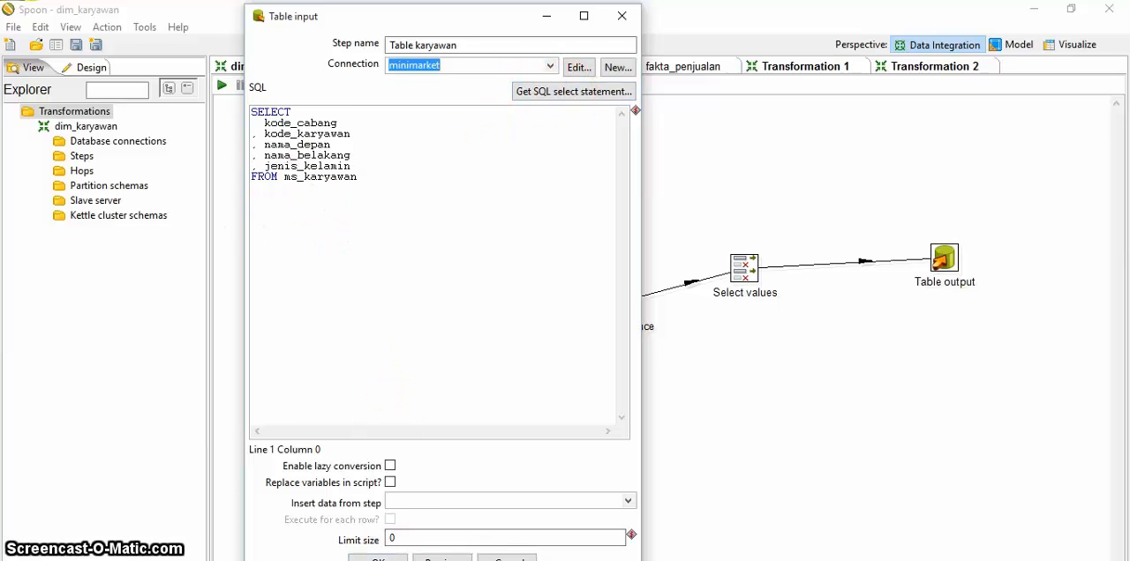
left_click(377, 560)
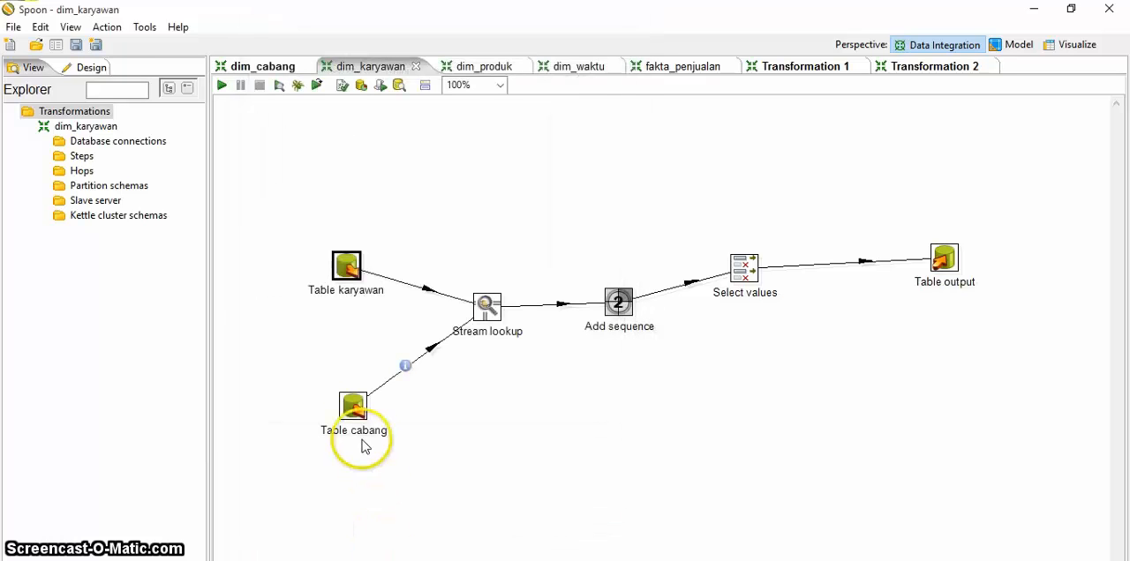
Step: Review the connection and SQL query of the Table cabang step in the dim_karyawan transformation
left_click(354, 407)
double_click(354, 408)
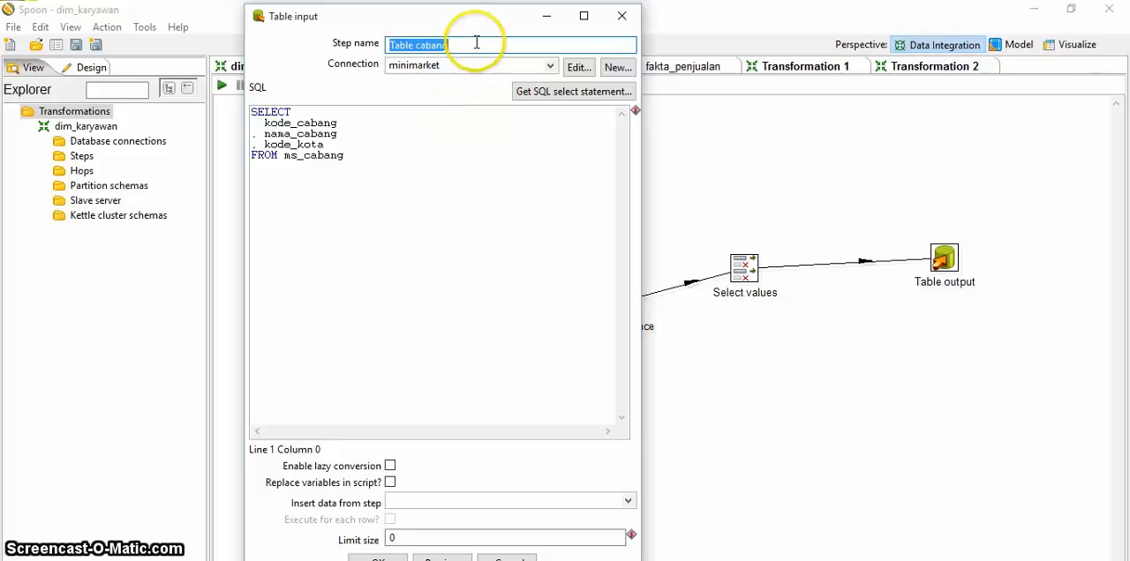
left_click(570, 95)
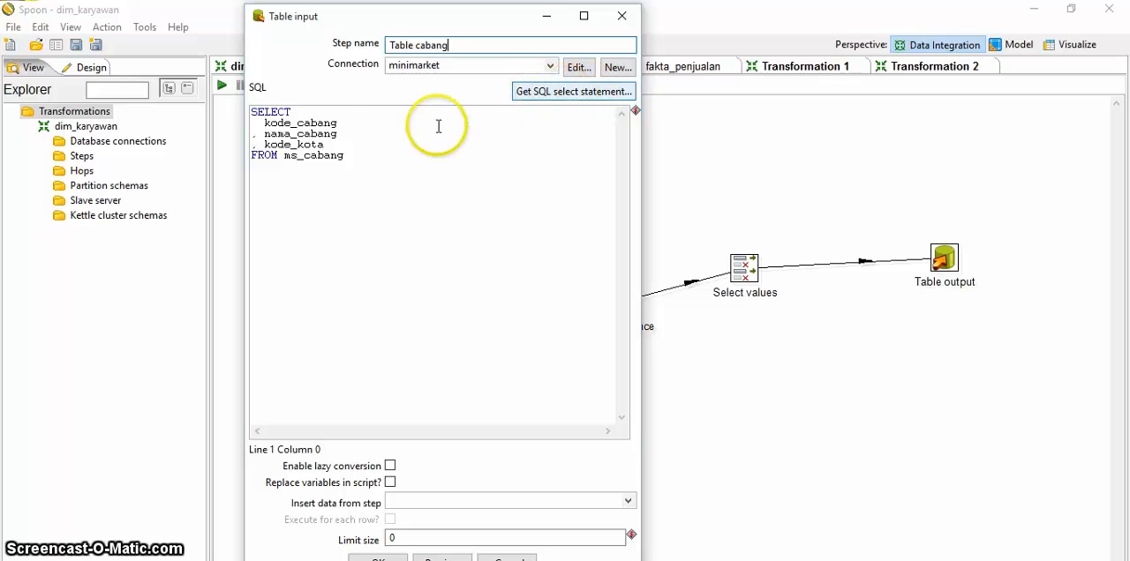
left_click(387, 559)
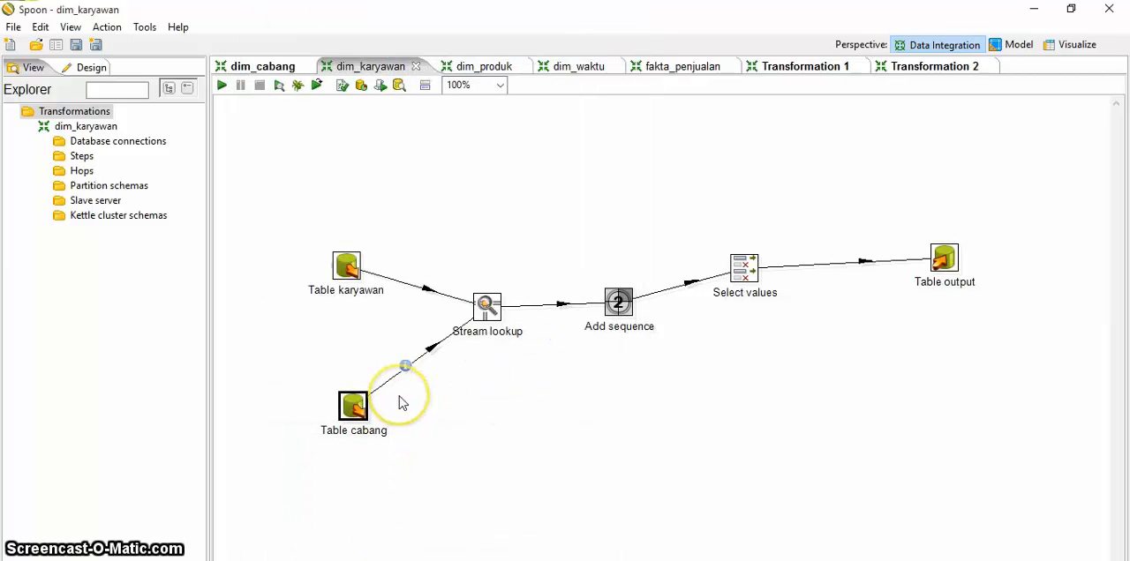
Step: Choose Table cabang as the lookup step of Stream lookup and accept its kode_cabang key settings
double_click(493, 305)
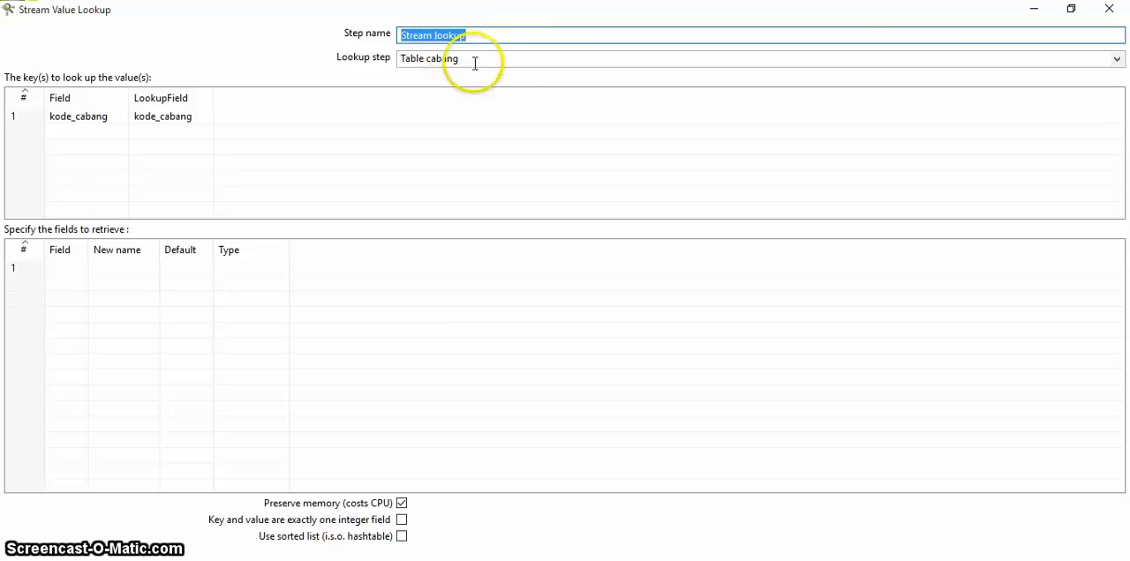
left_click(1116, 60)
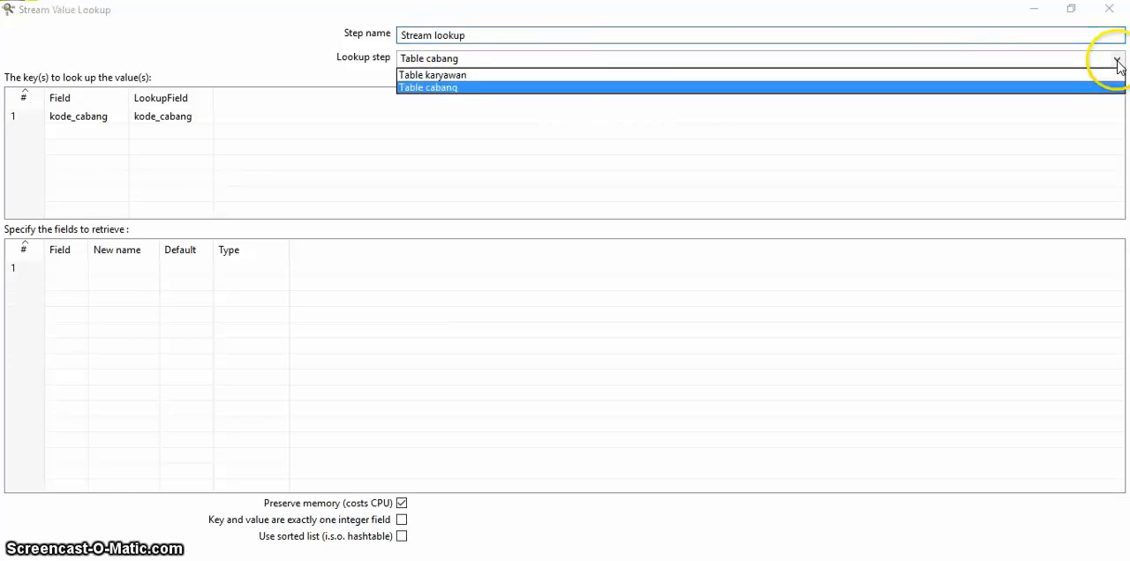
left_click(647, 88)
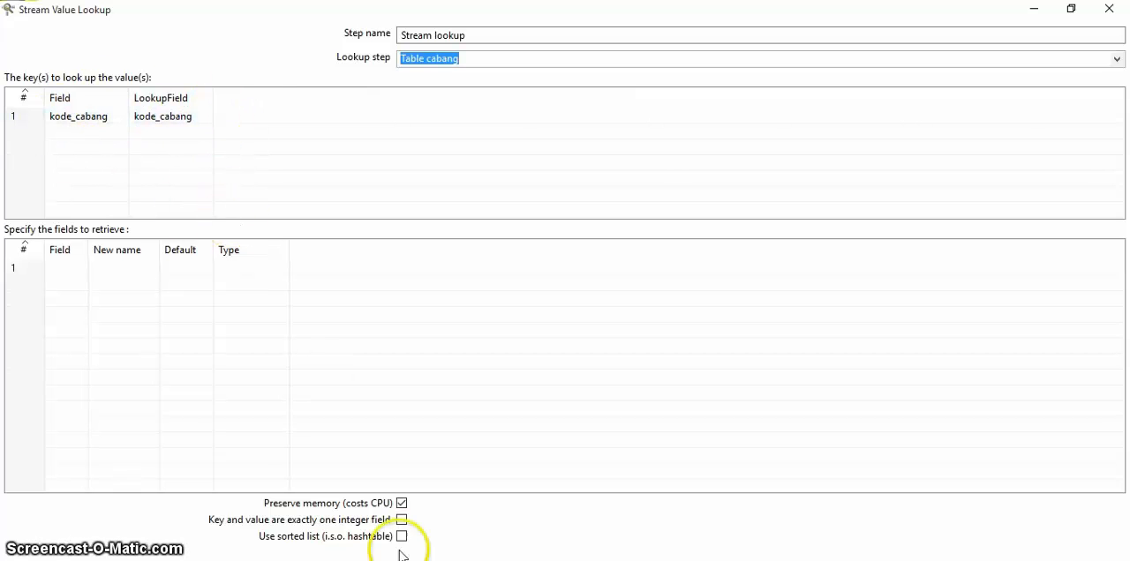
left_click(458, 560)
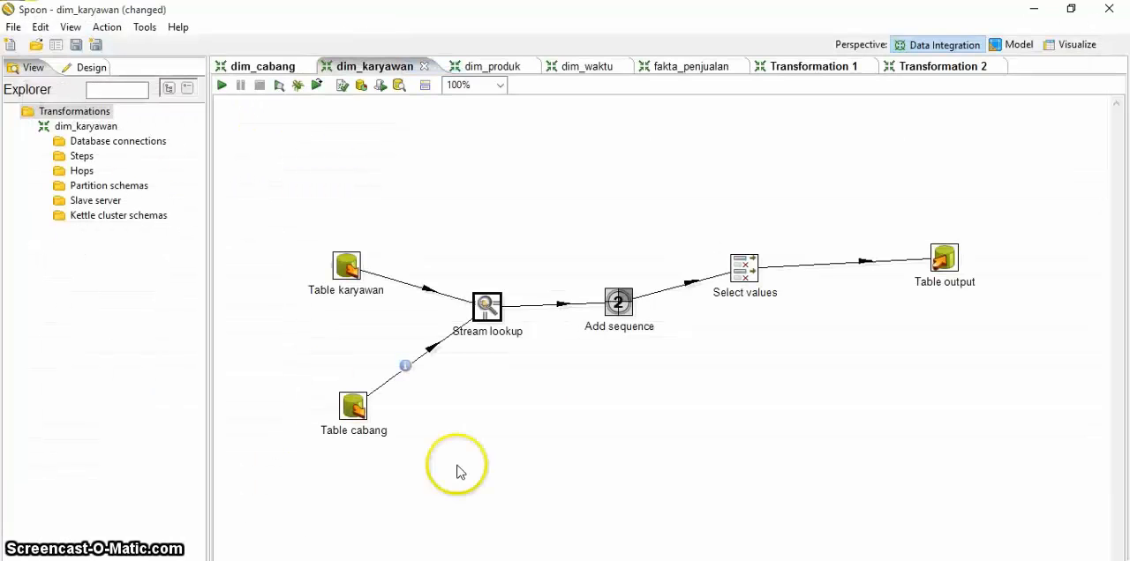
Step: Review the sequence settings of Add sequence and the field list of Select values, accepting both
double_click(619, 303)
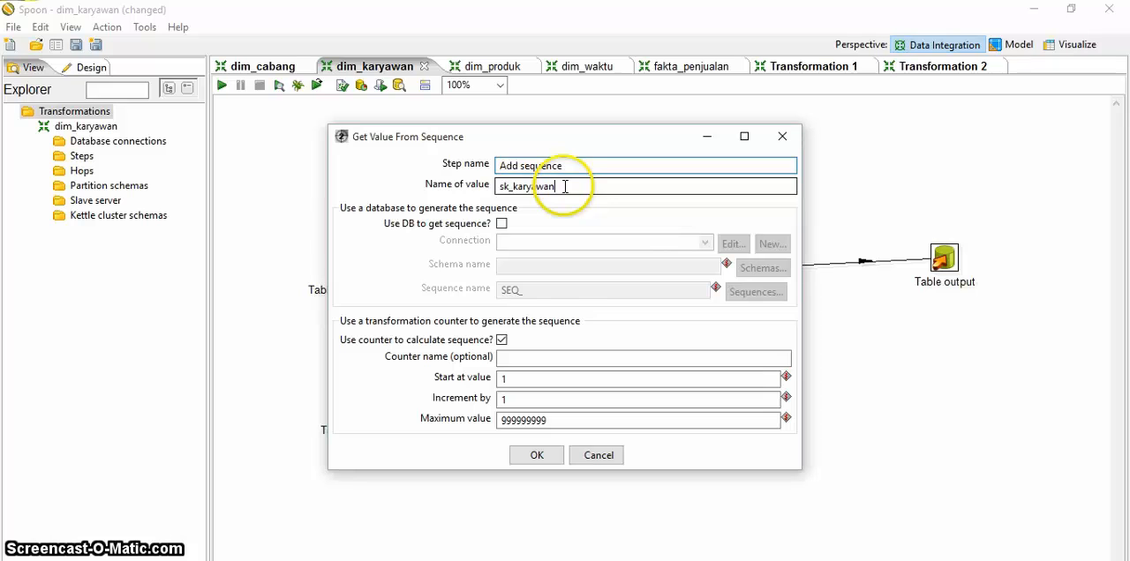
left_click(534, 455)
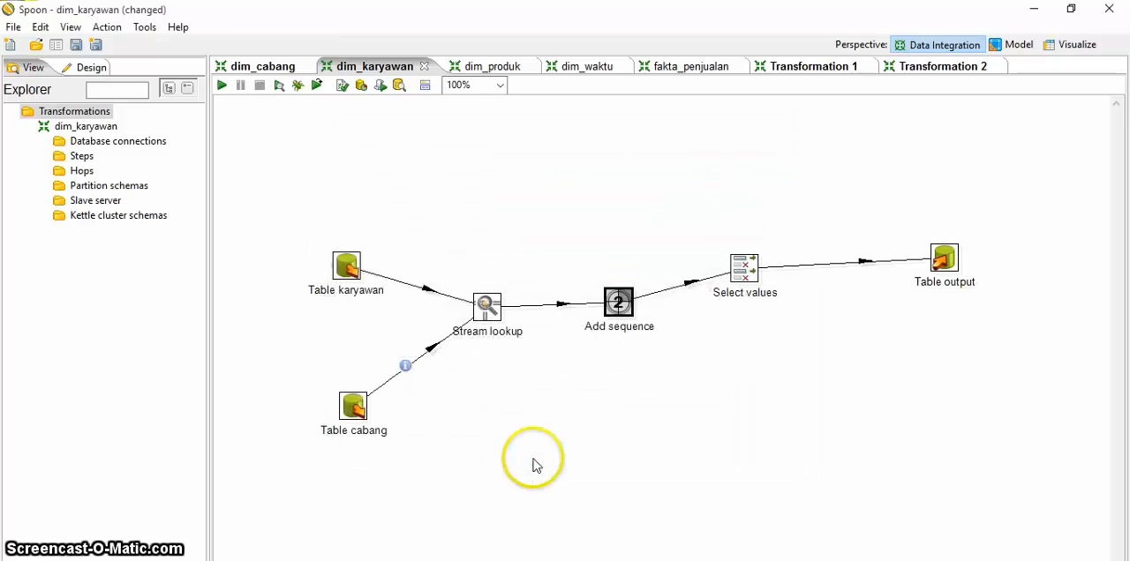
double_click(746, 265)
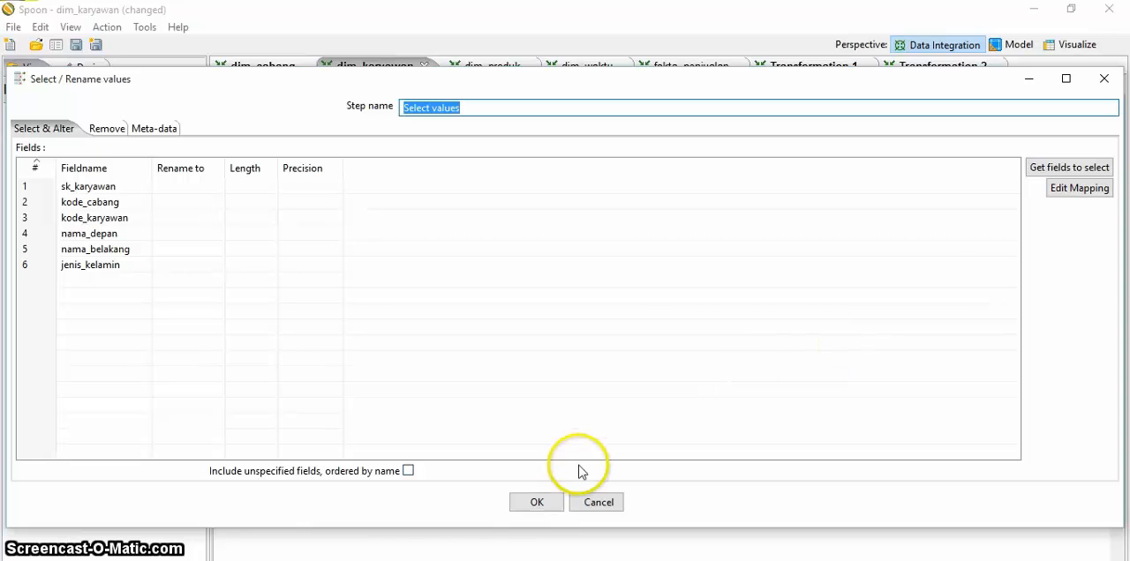
left_click(540, 503)
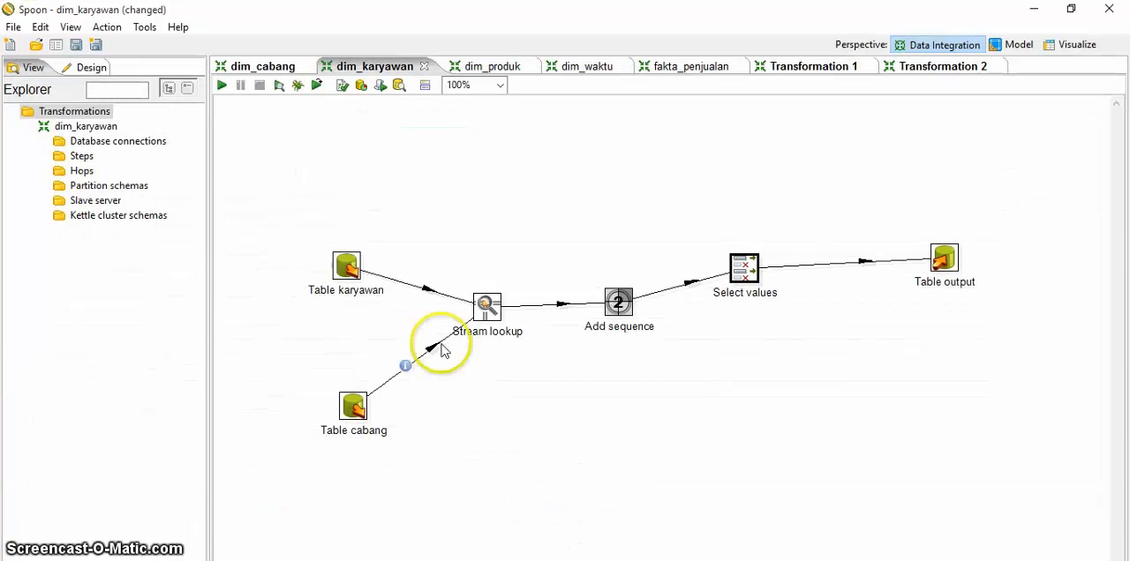
Step: Review the Table output step's connection choices and dim_karyawan target table, keeping the minimarketolap connection
double_click(947, 261)
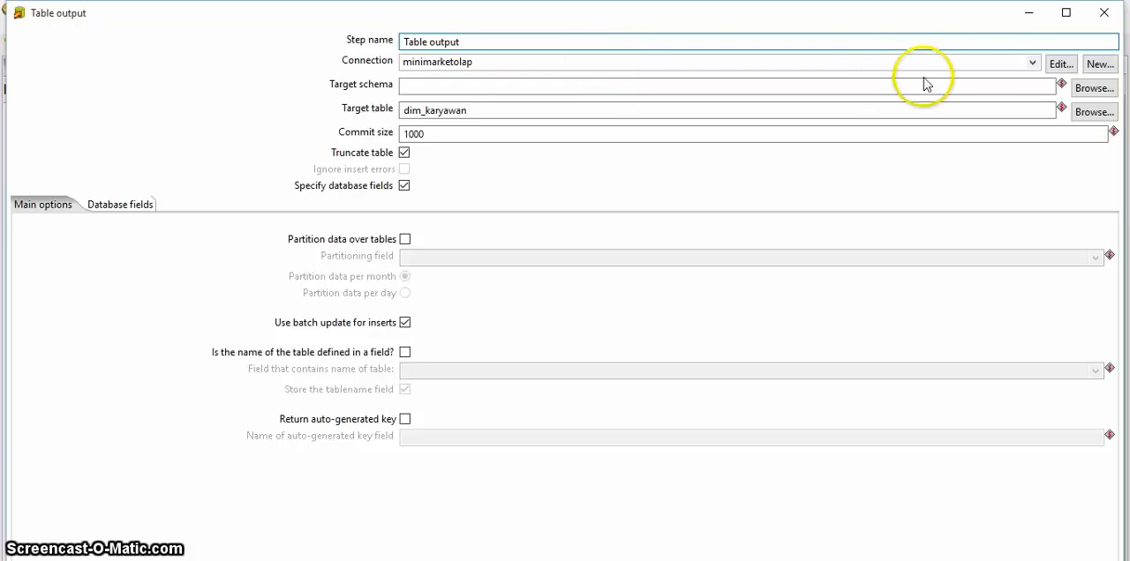
left_click(1031, 63)
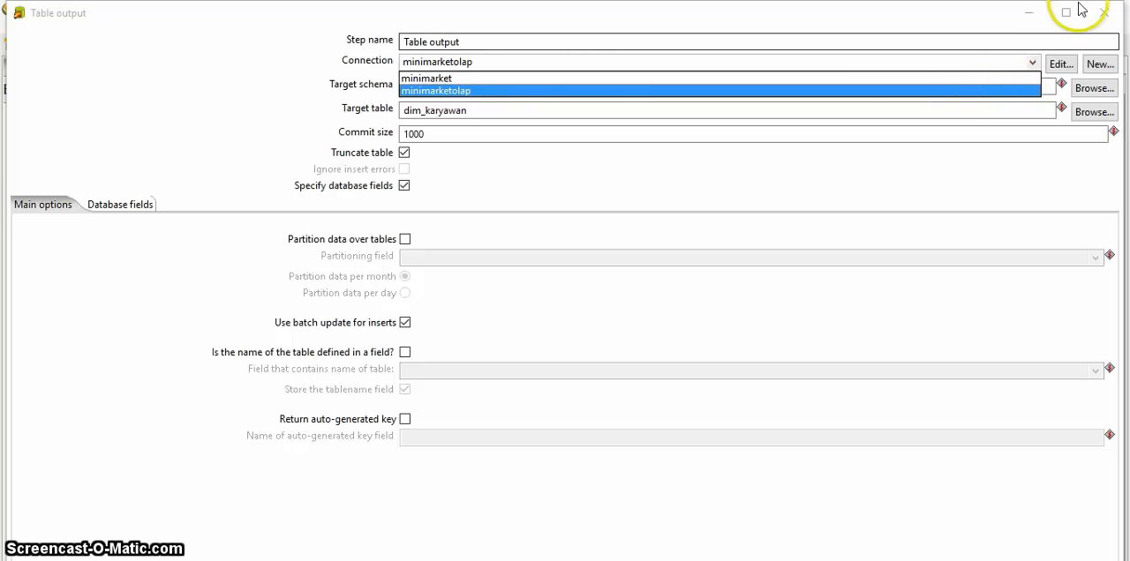
left_click(1039, 19)
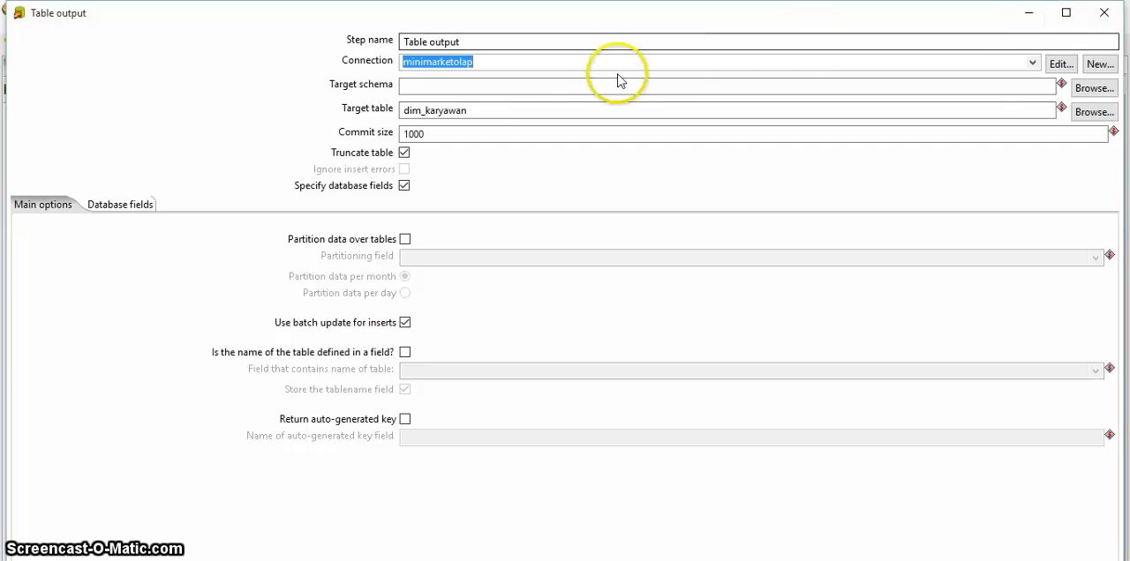
left_click(1028, 12)
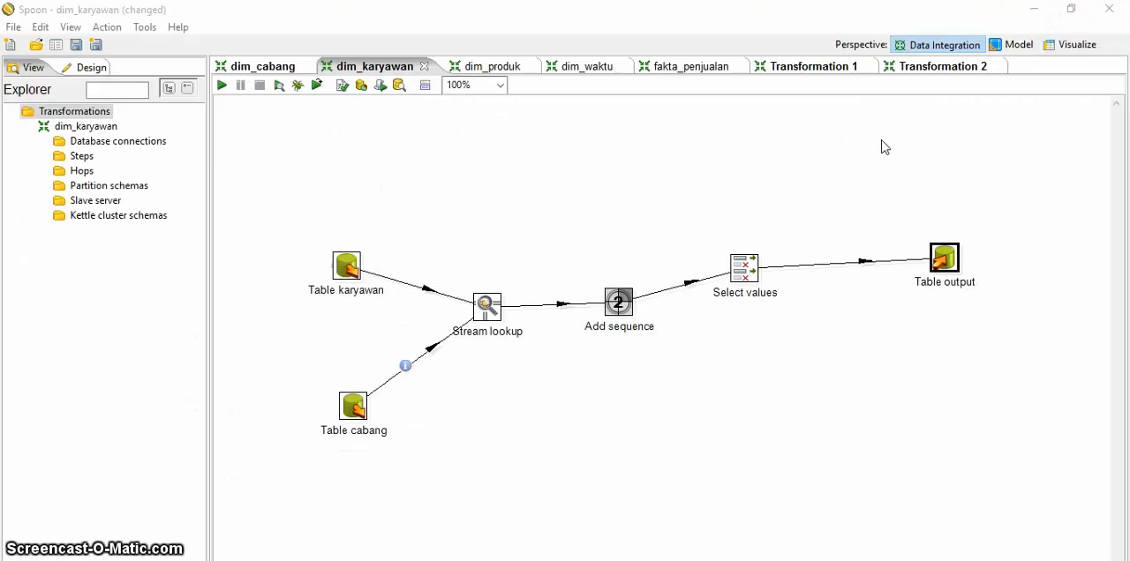
left_click(292, 165)
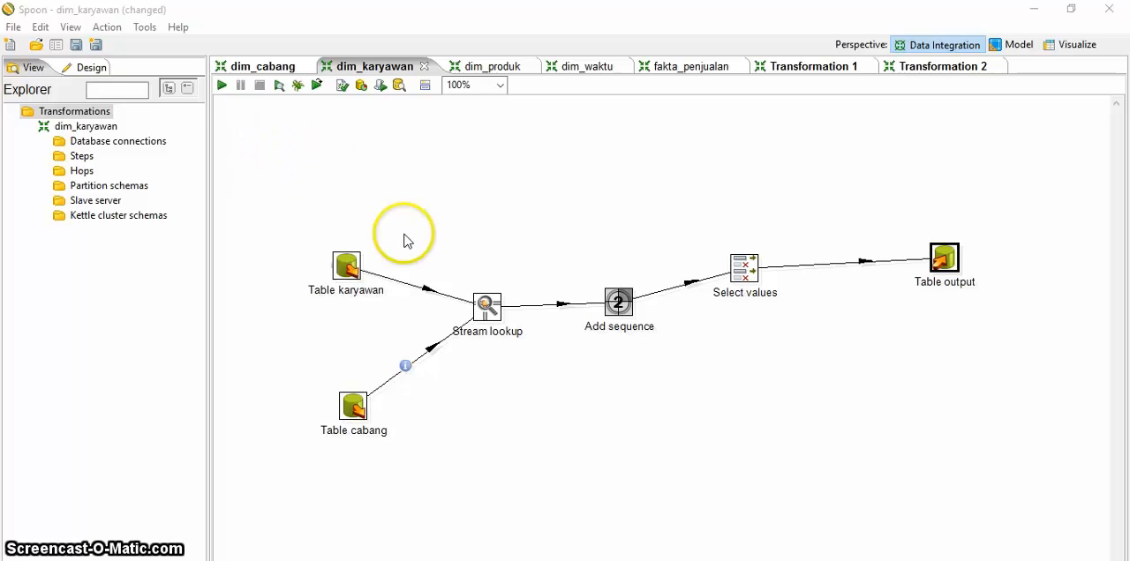
Step: Run the dim_karyawan transformation with local execution, saving its changes first
left_click(222, 89)
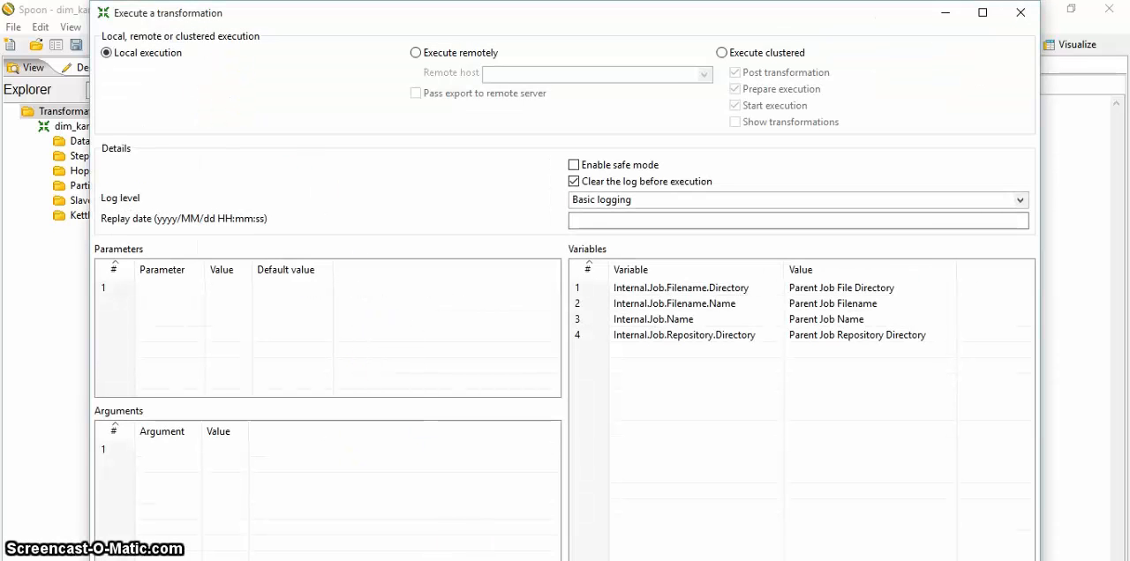
left_click(563, 560)
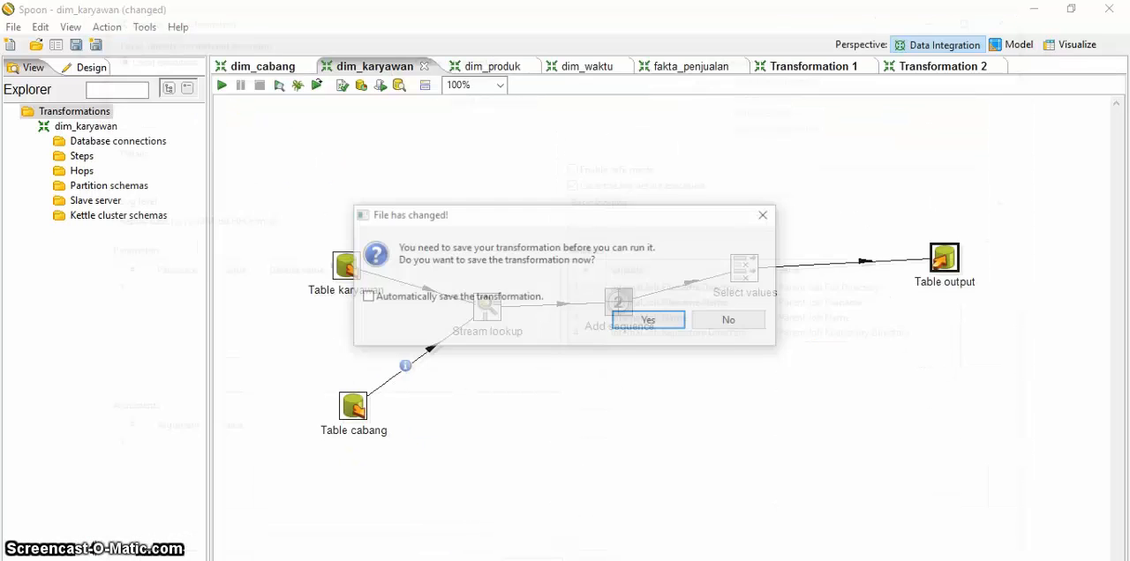
left_click(643, 324)
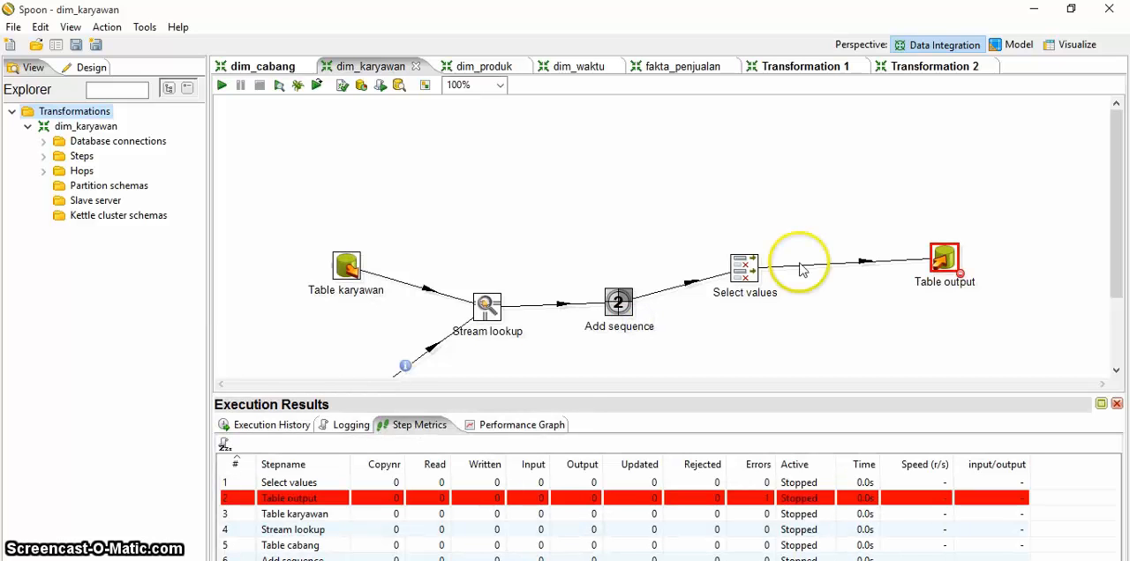
Step: Check the connection options of the Table output step flagged in the run, keeping minimarketolap
left_click_drag(1116, 276, 1117, 337)
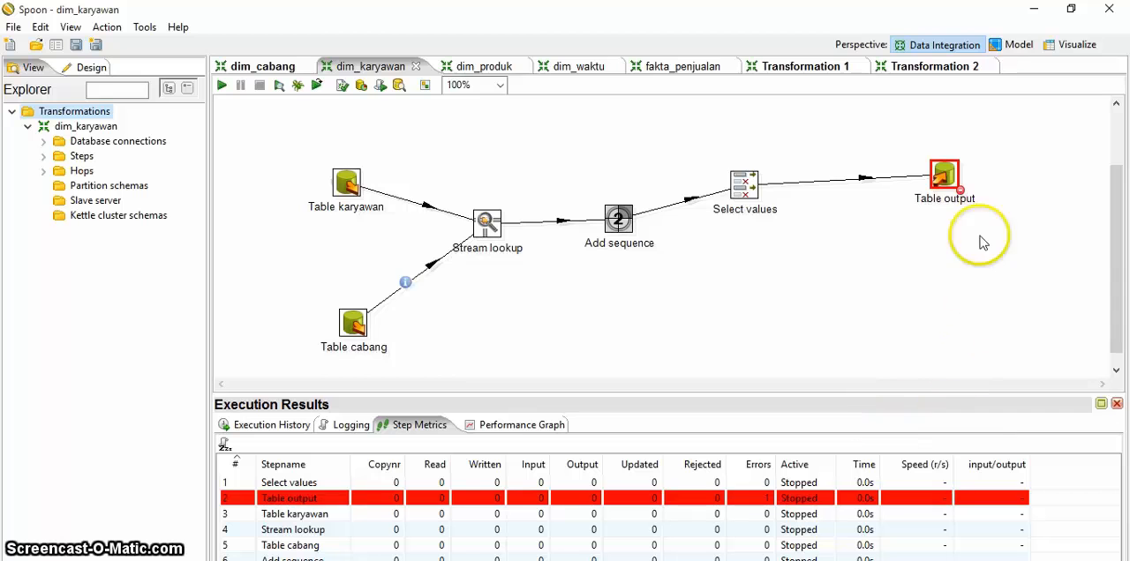
double_click(947, 180)
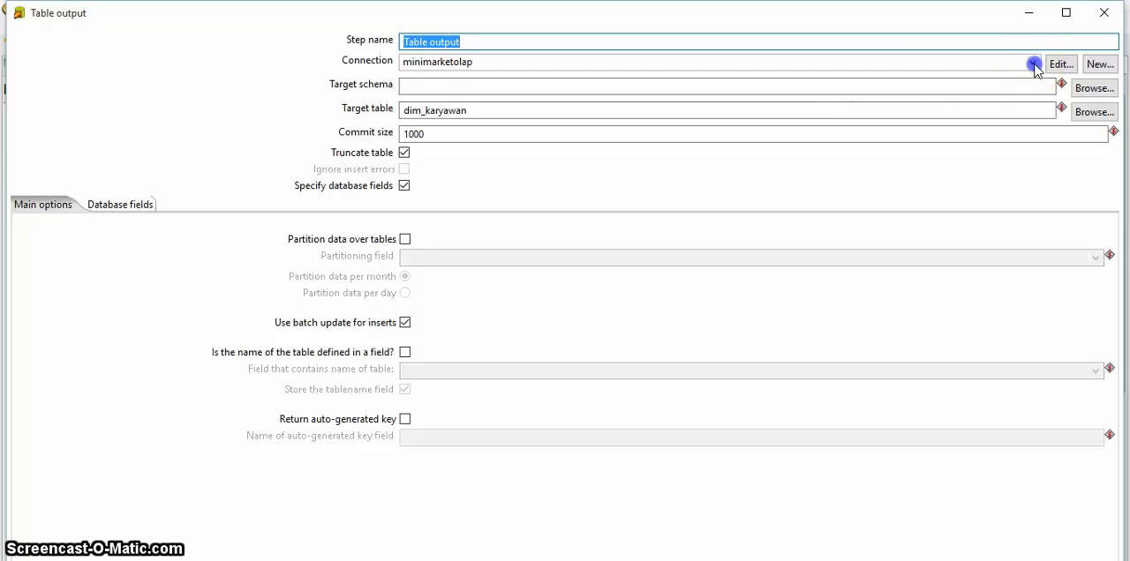
left_click(1034, 66)
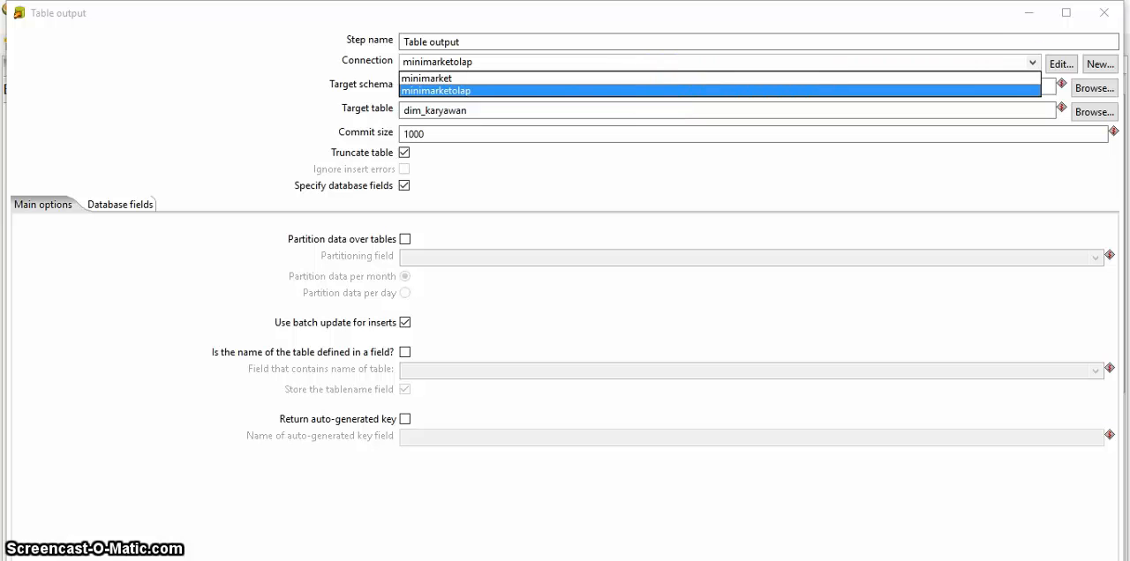
left_click(1033, 18)
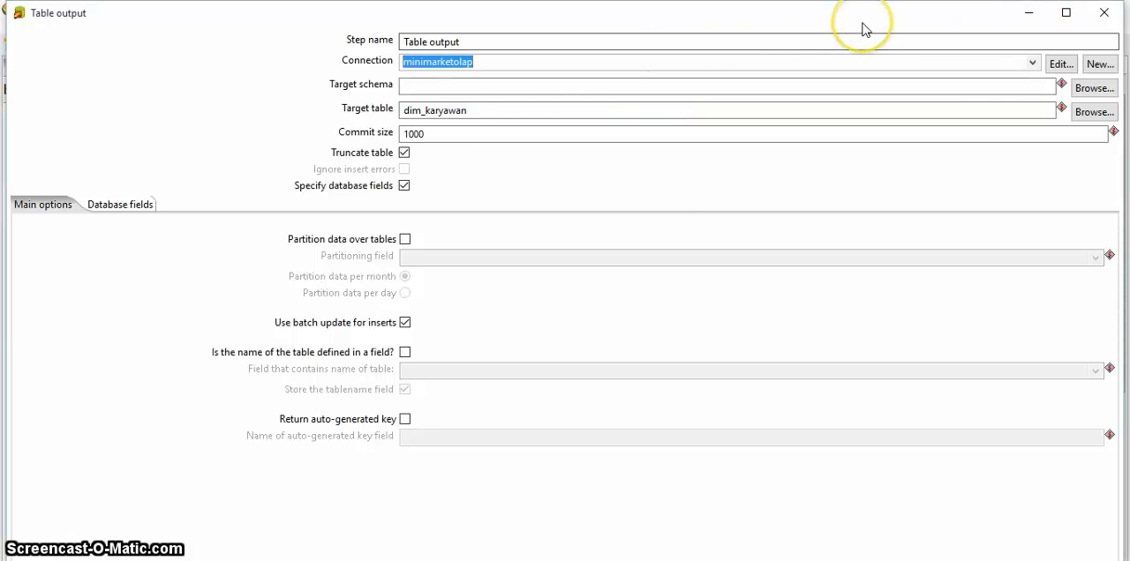
left_click(1030, 15)
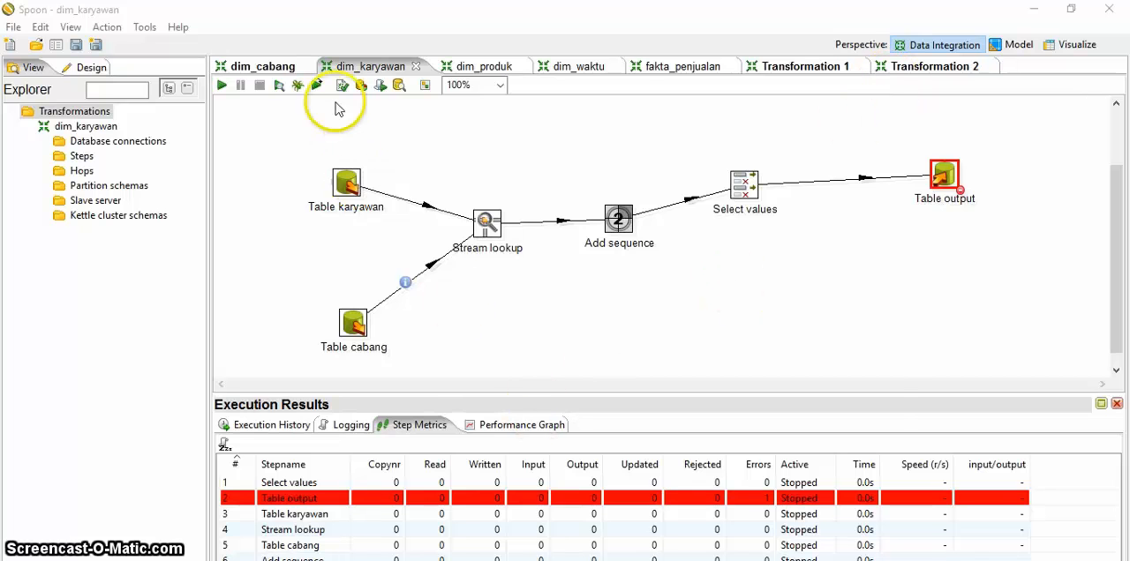
Step: Try to preview the Table output step with 1000 rows and close the resulting log
left_click(280, 86)
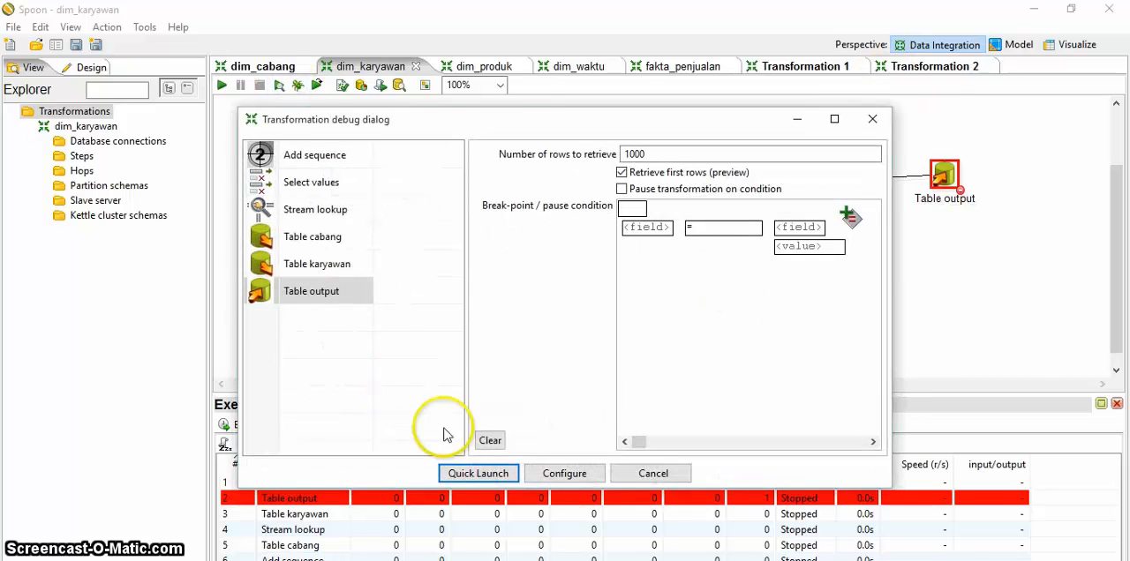
left_click(479, 473)
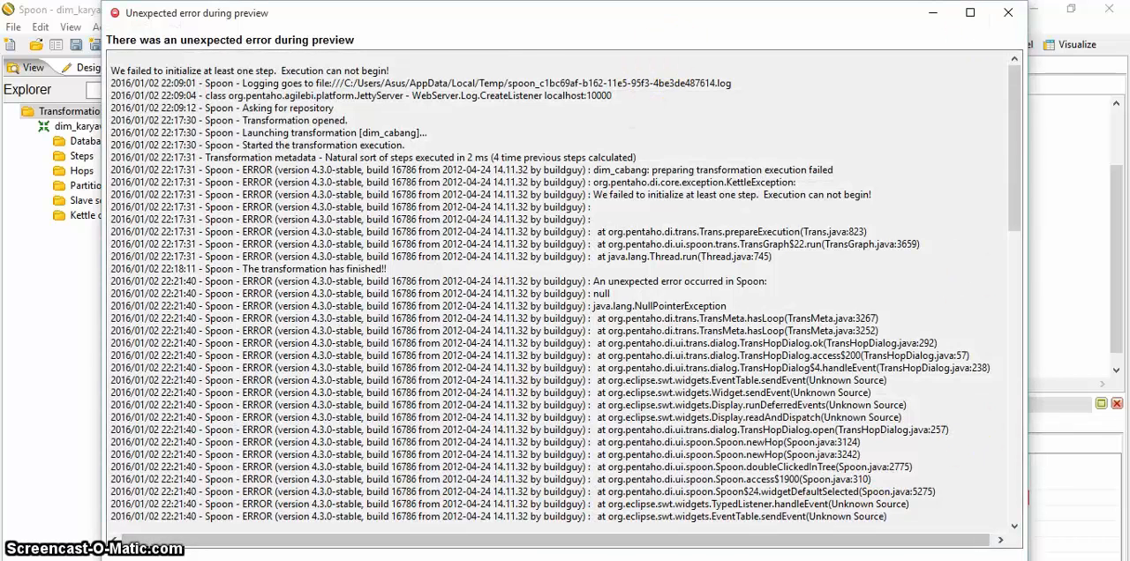
left_click(564, 560)
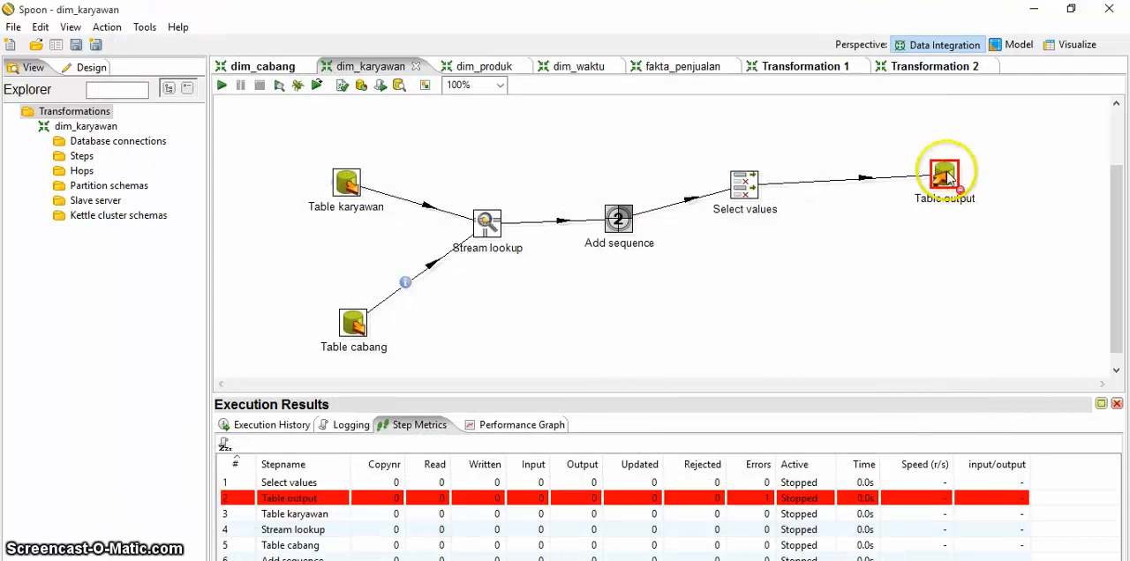
Step: Start a new database connection in dim_karyawan named minimarket_olap with localhost as its host
left_click(145, 143)
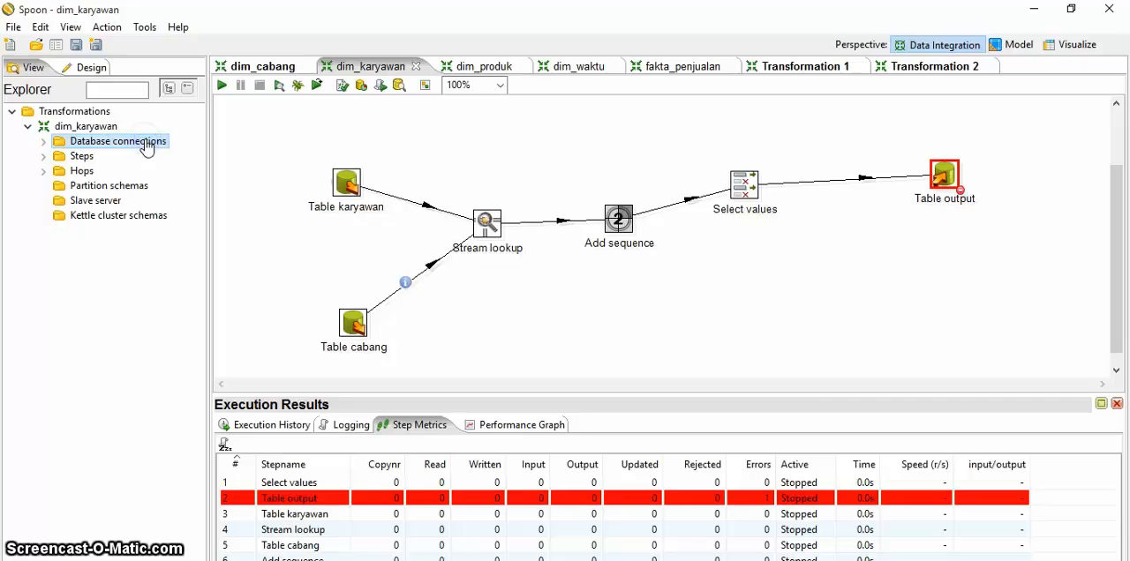
right_click(147, 147)
left_click(164, 152)
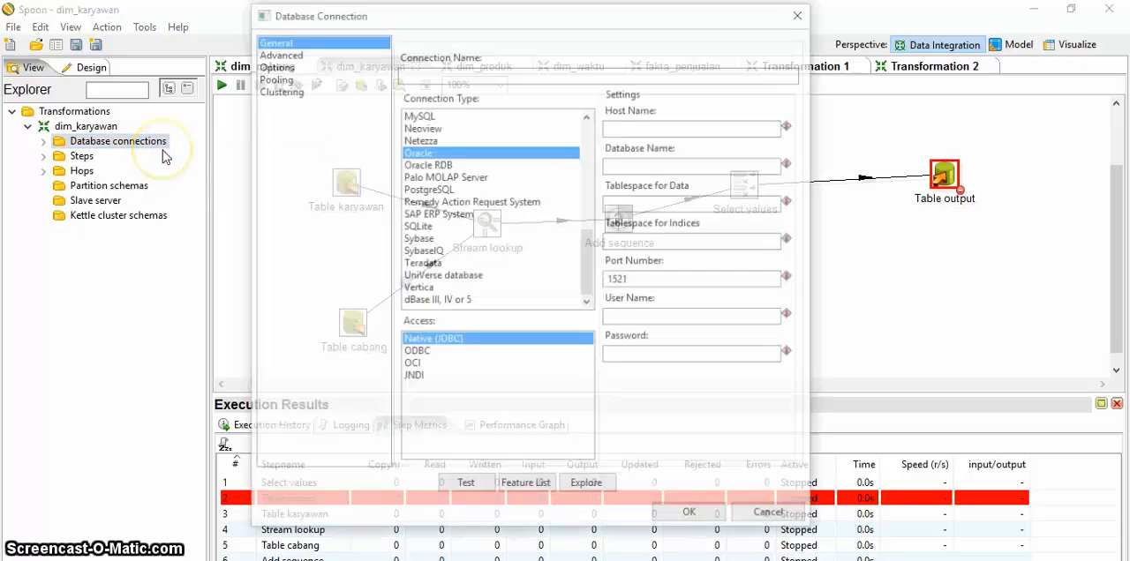
left_click(432, 73)
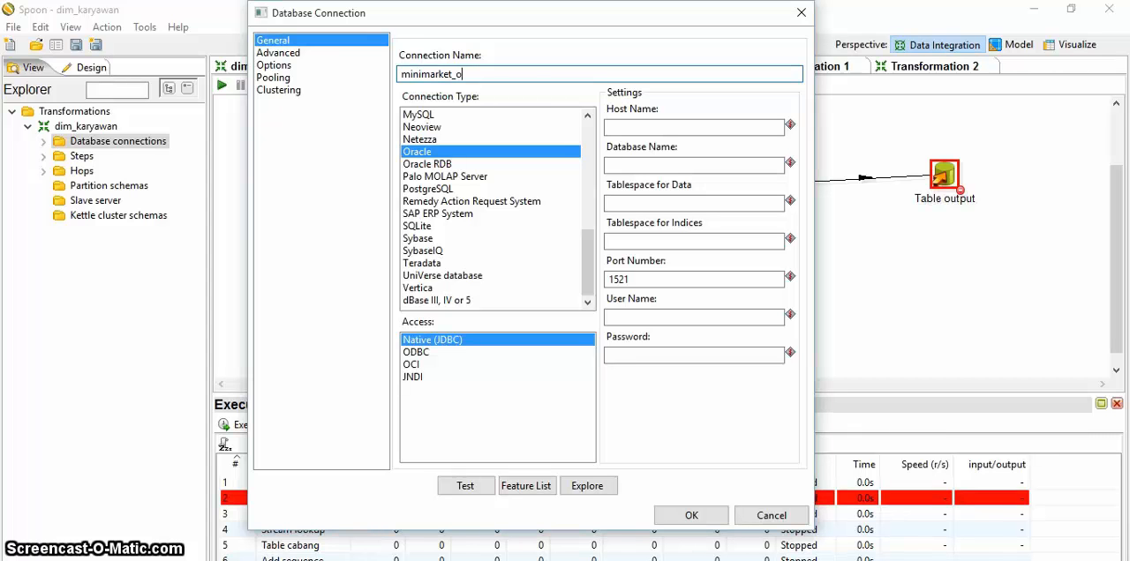
left_click(642, 129)
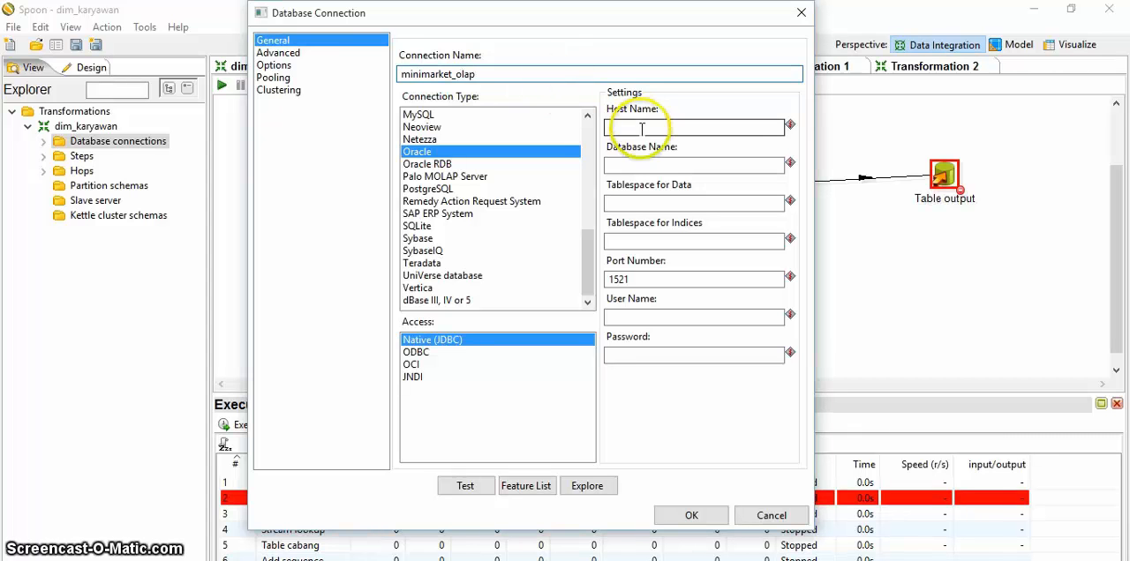
type("local")
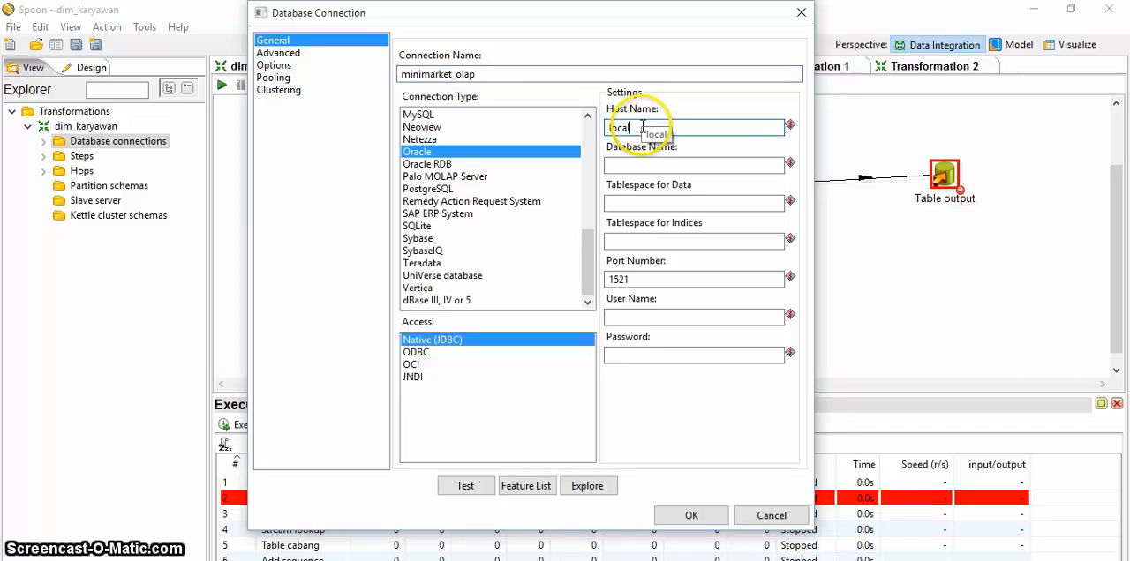
type("host")
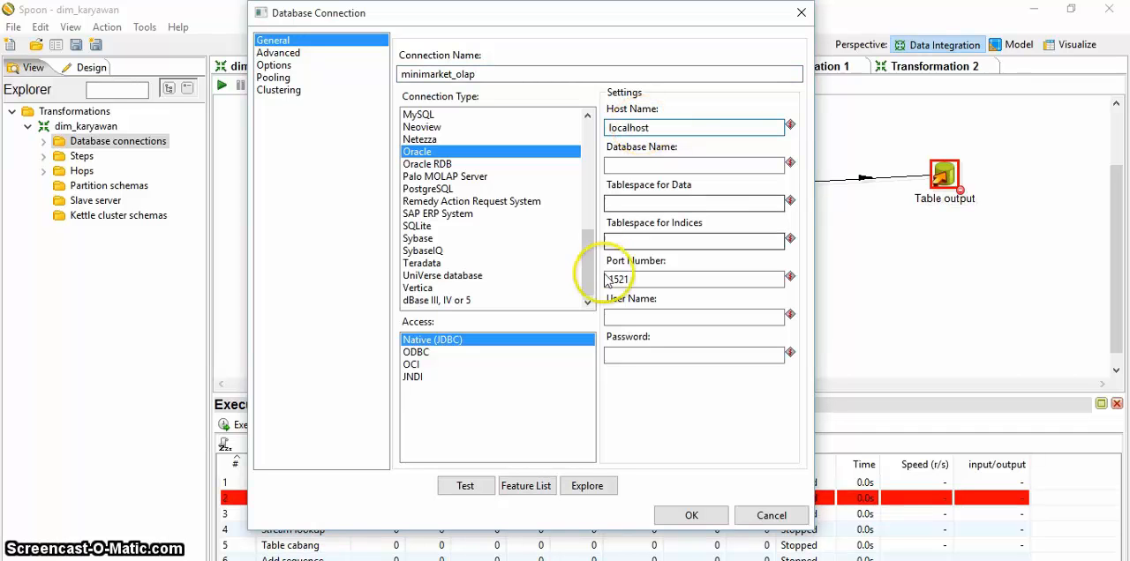
Step: Set the new connection's database name to minimarket_olap, its type to MySQL and its user name to root
left_click(623, 167)
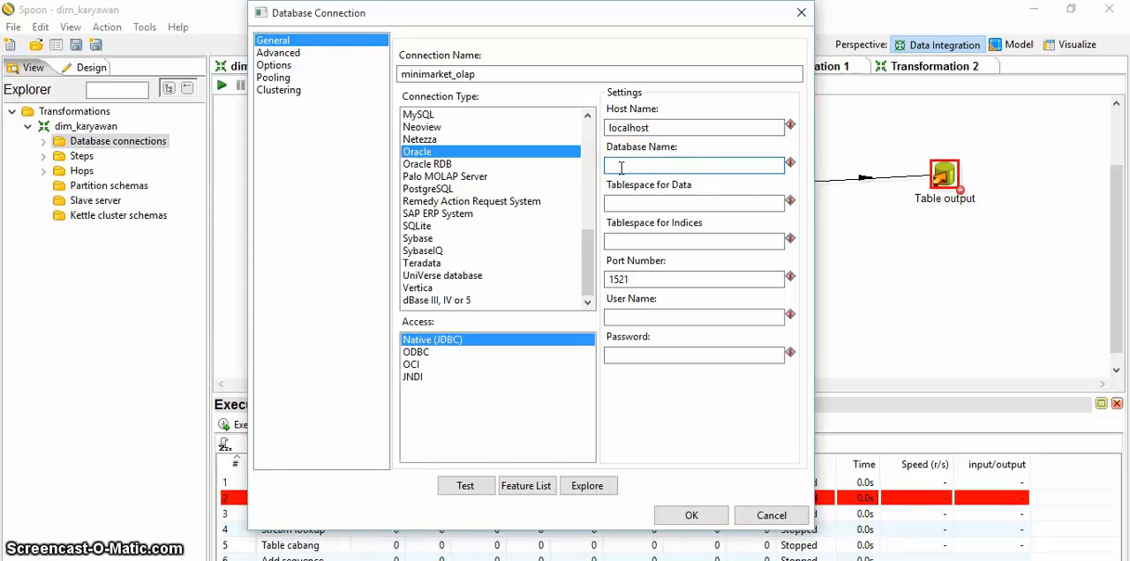
type("minimarket")
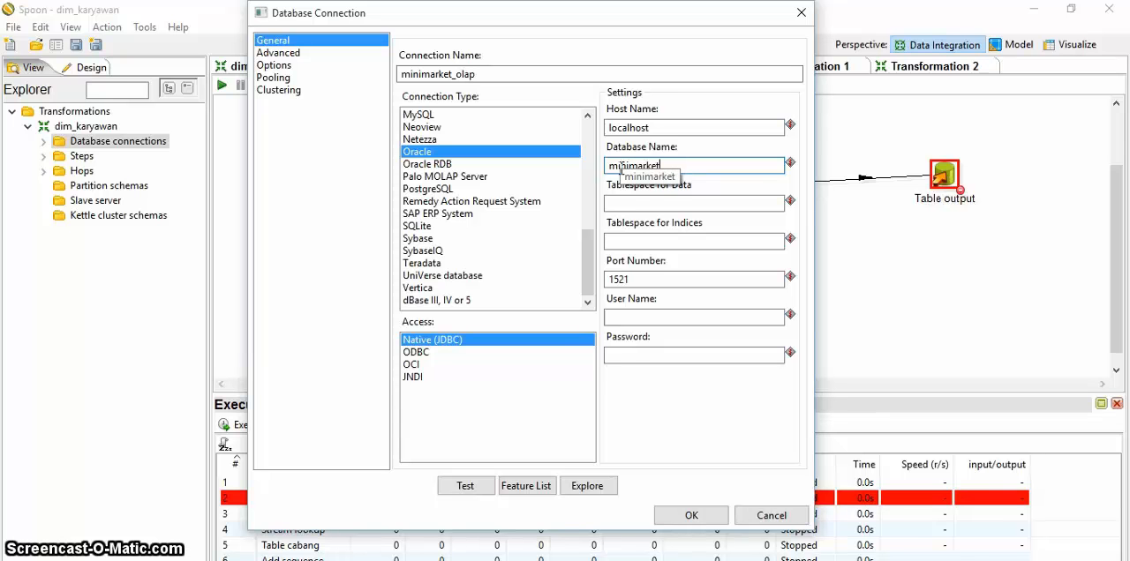
type("_olap")
key("BackSpace")
type("lap")
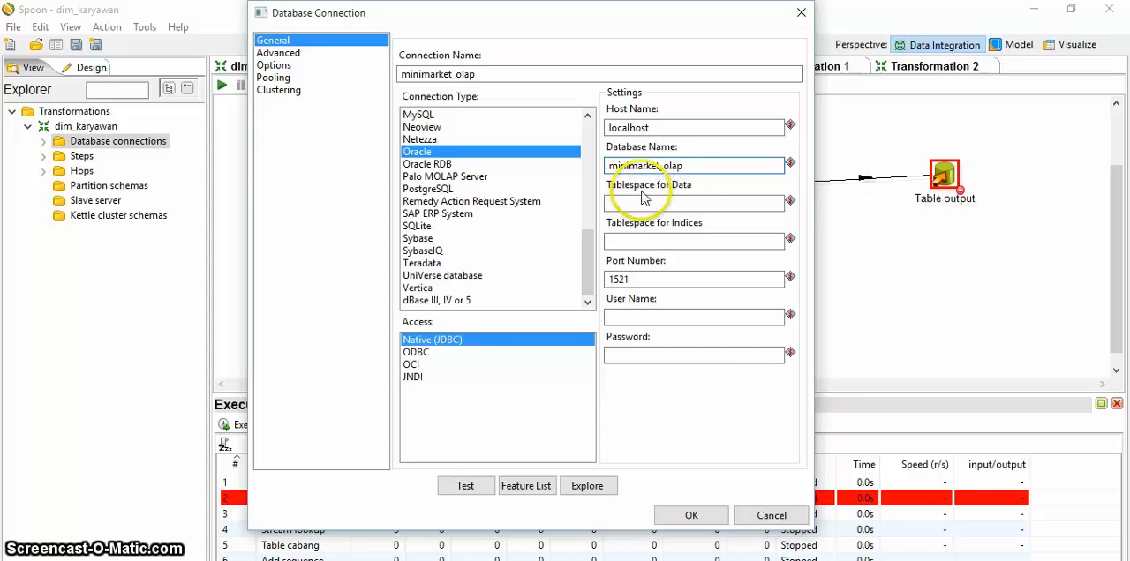
left_click(412, 118)
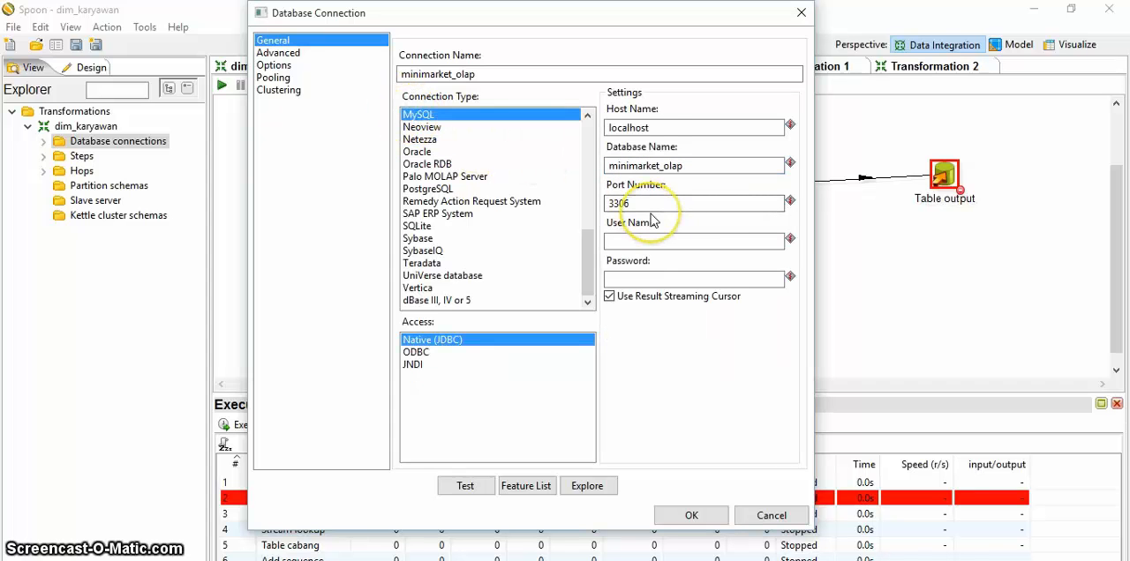
left_click(627, 239)
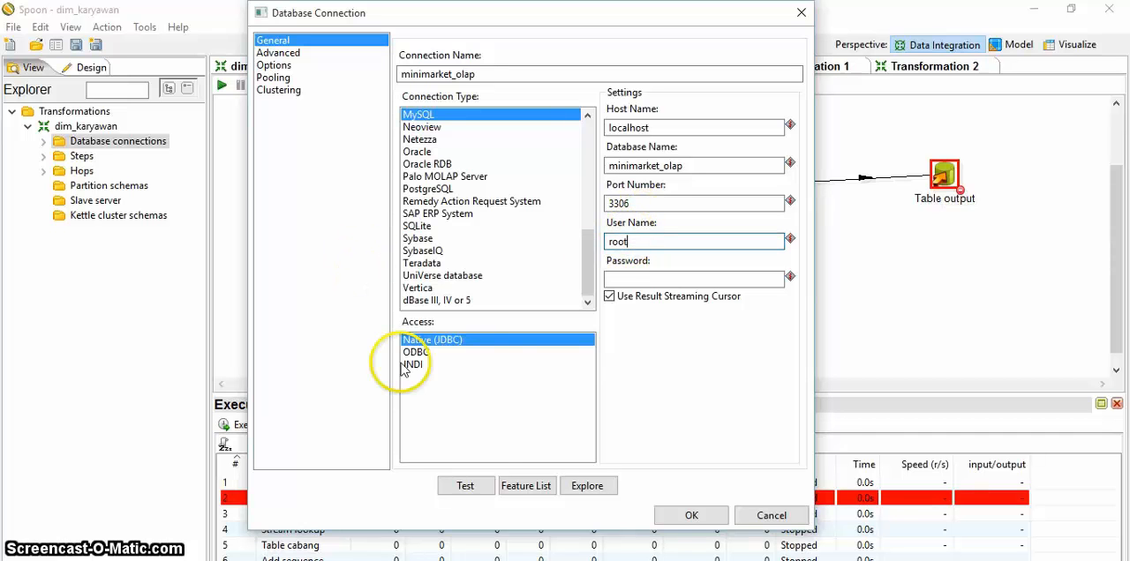
Step: Test the minimarket_olap database connection and save it
left_click(482, 490)
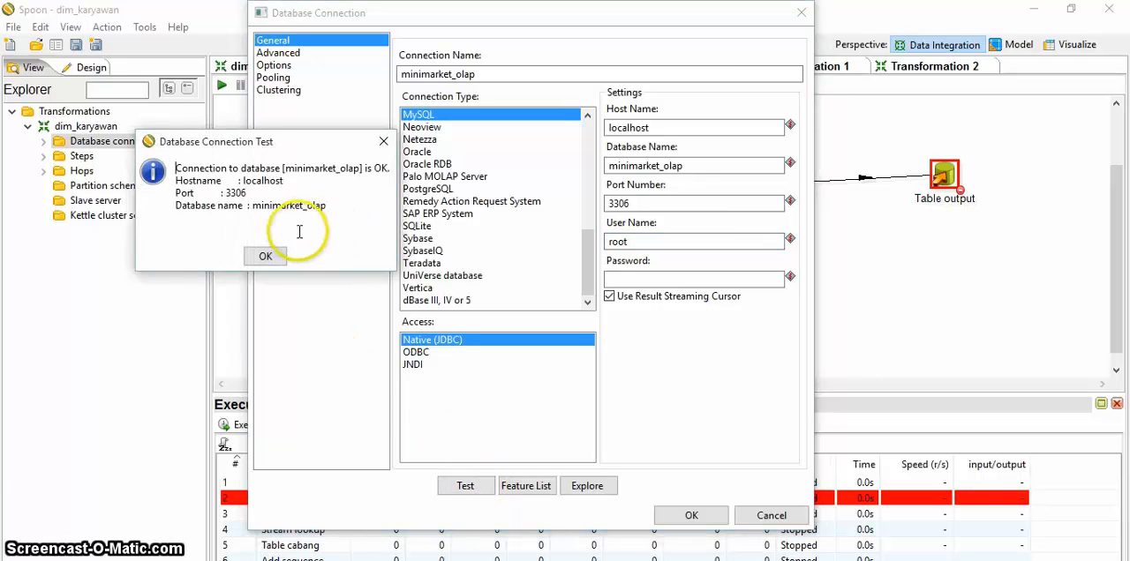
left_click(264, 258)
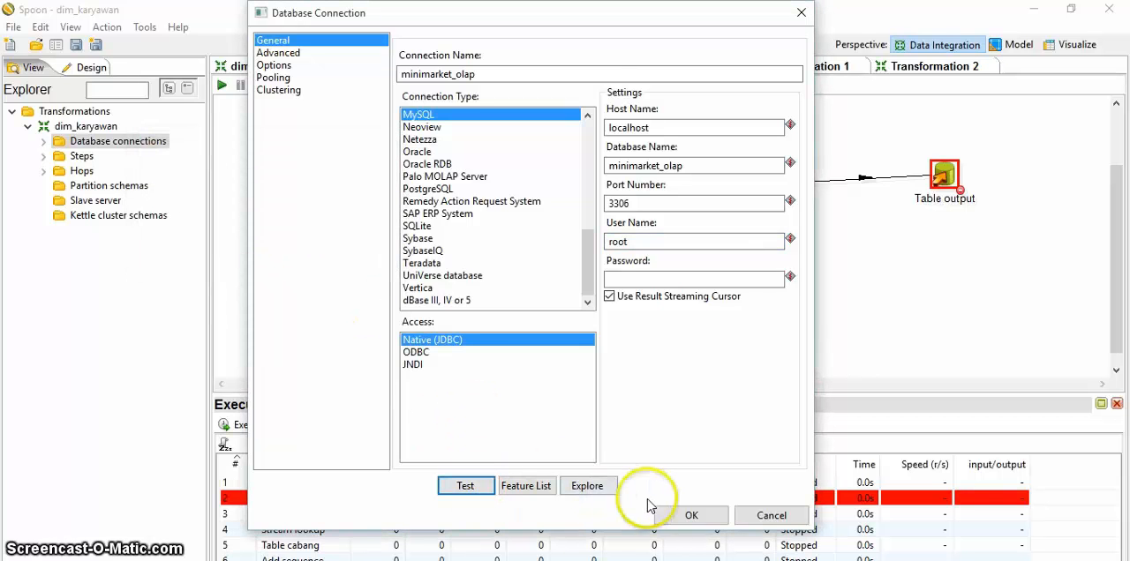
left_click(683, 518)
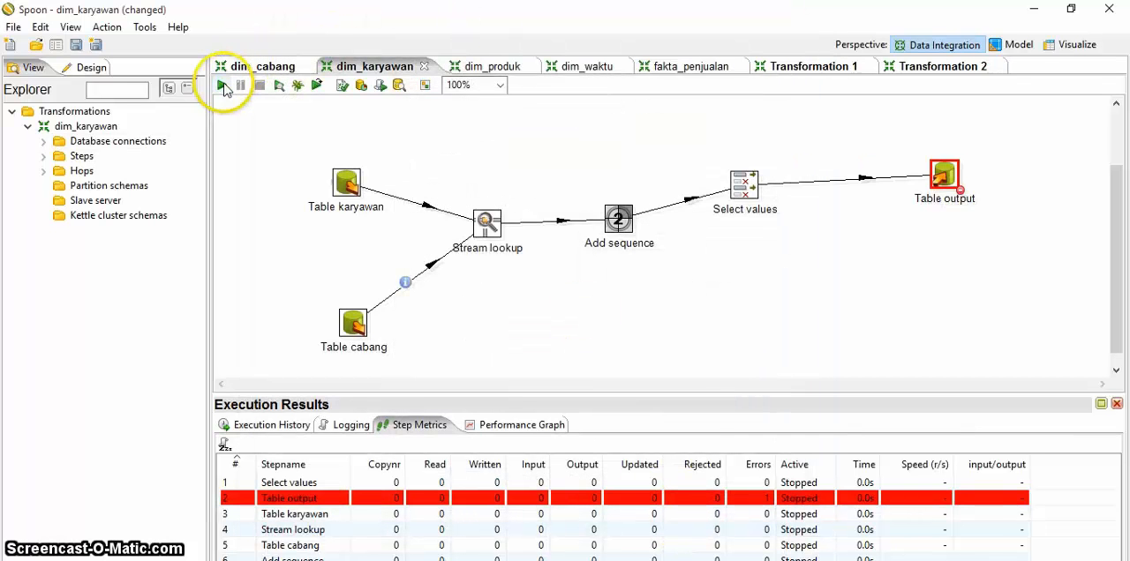
Step: Switch the Table output step's connection to minimarket_olap and accept the step's settings
double_click(944, 177)
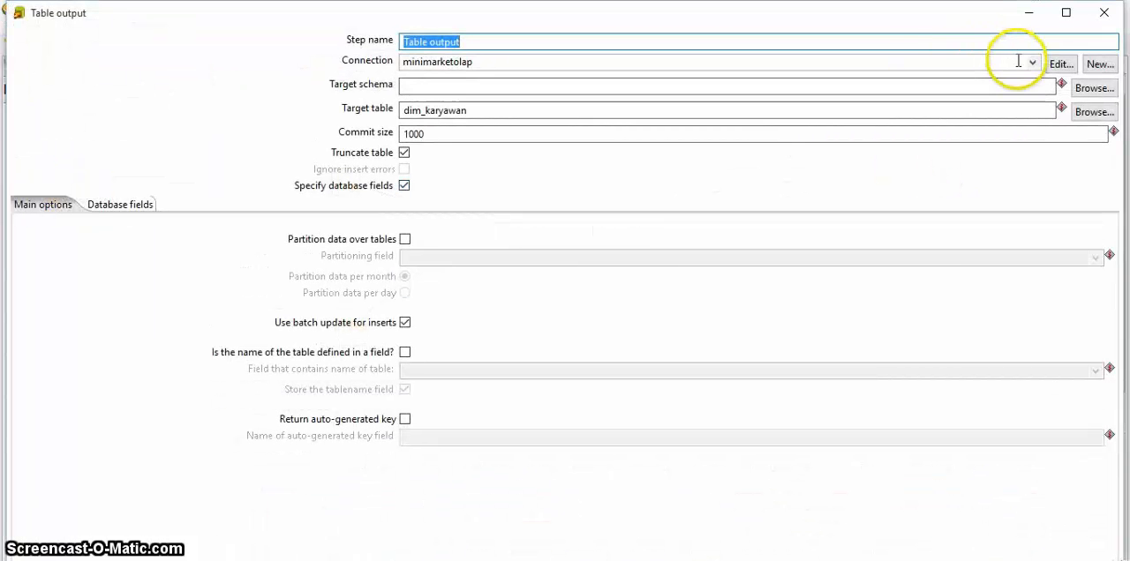
left_click(1030, 62)
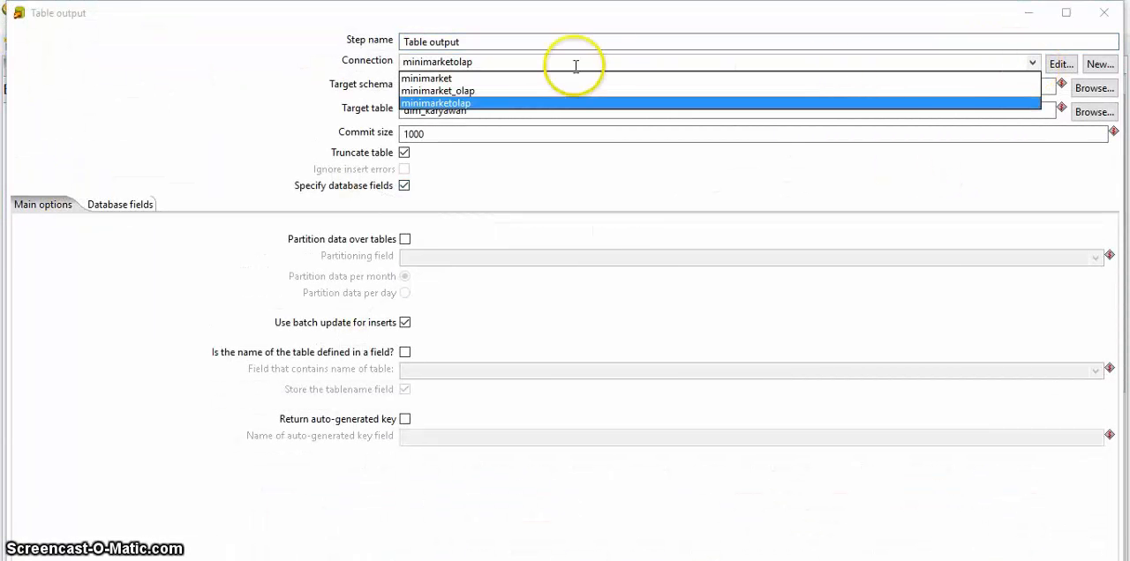
left_click(521, 90)
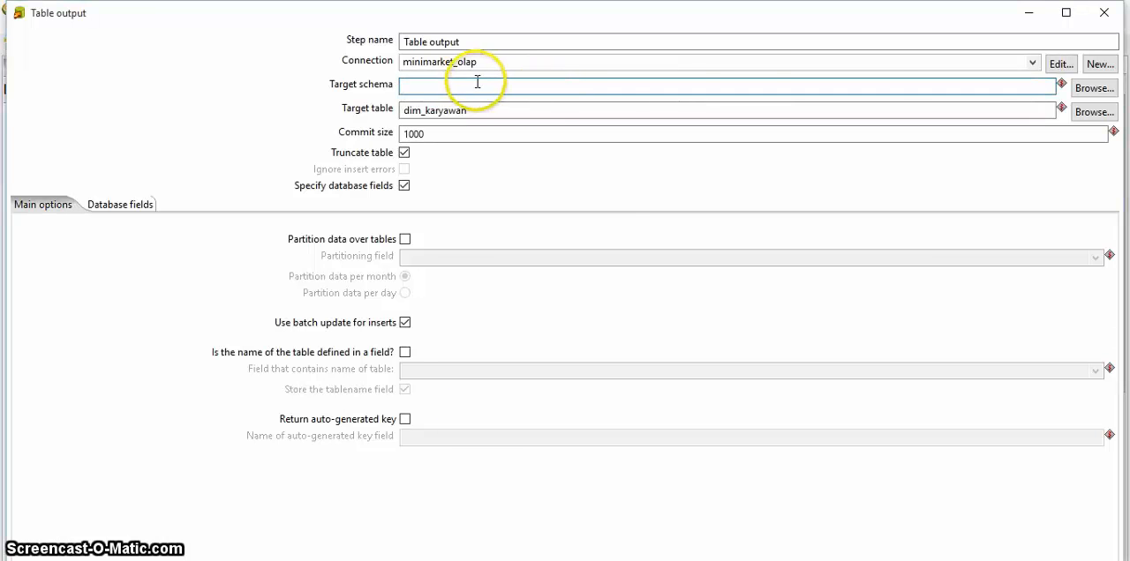
left_click(530, 560)
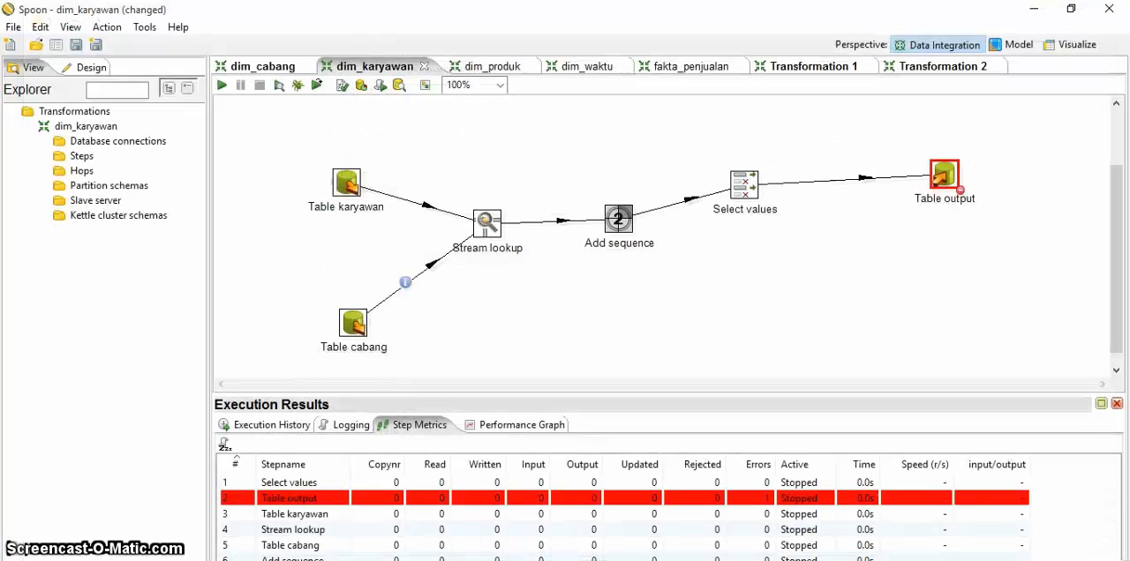
Step: Save the changed dim_karyawan transformation and run it with local execution
left_click(222, 85)
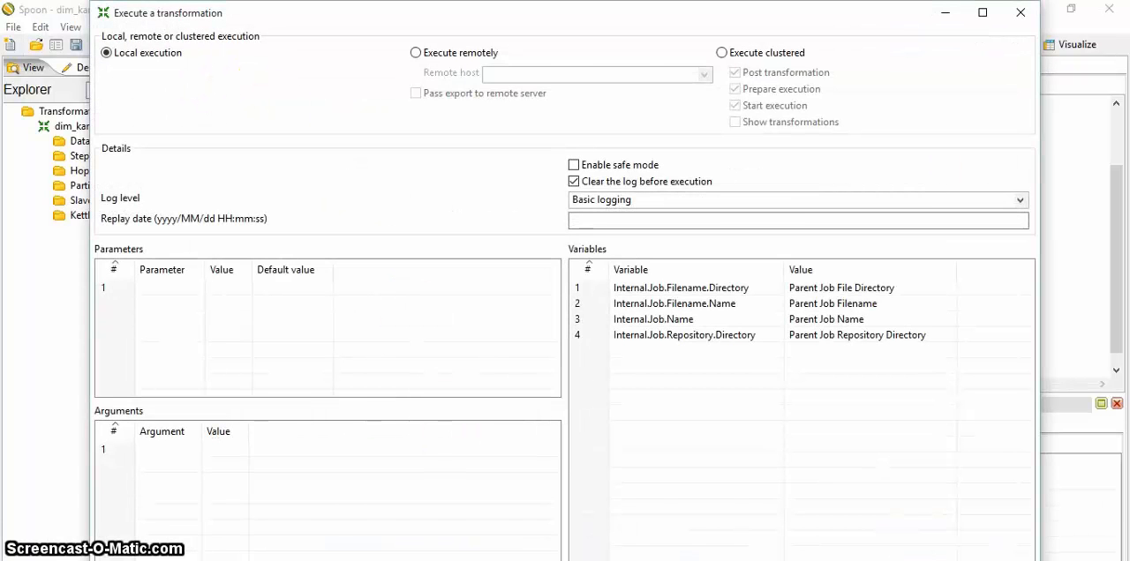
left_click(537, 560)
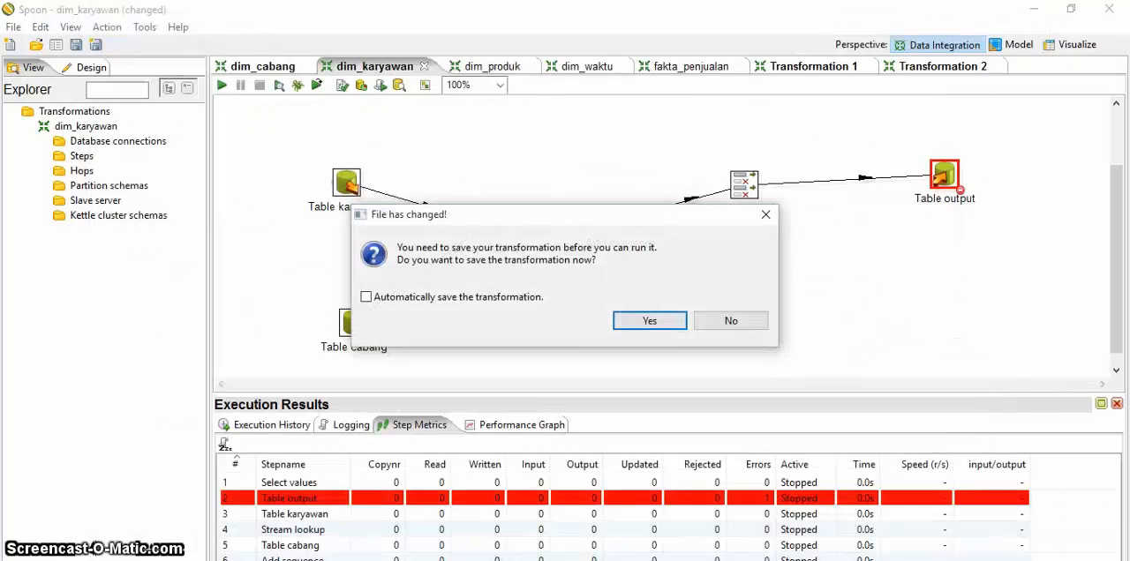
left_click(651, 320)
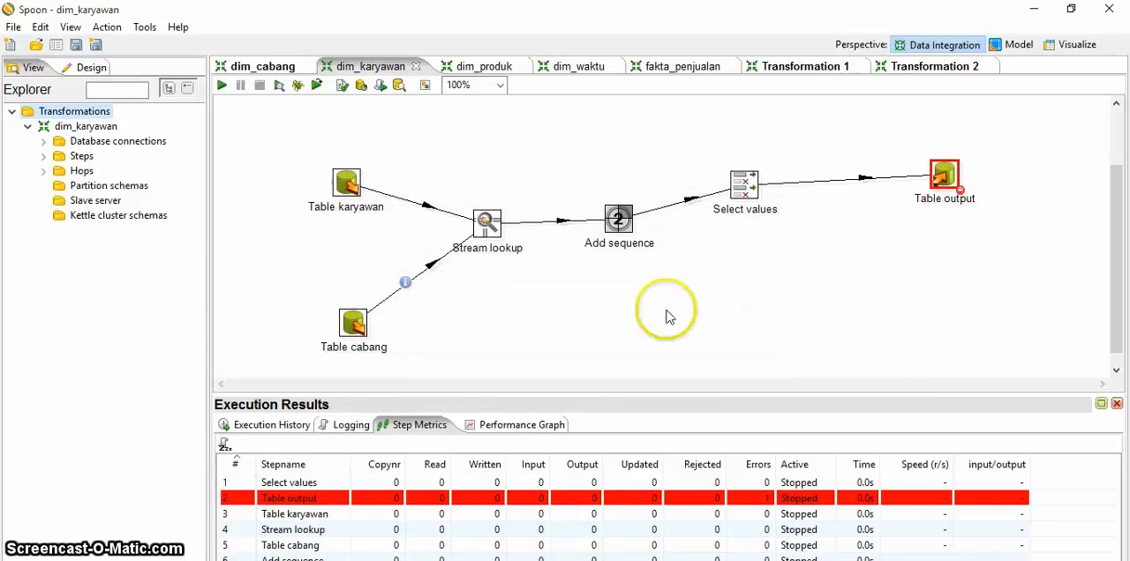
Step: Try to preview the Table output step with 1000 rows, review the error log and close it
left_click(278, 86)
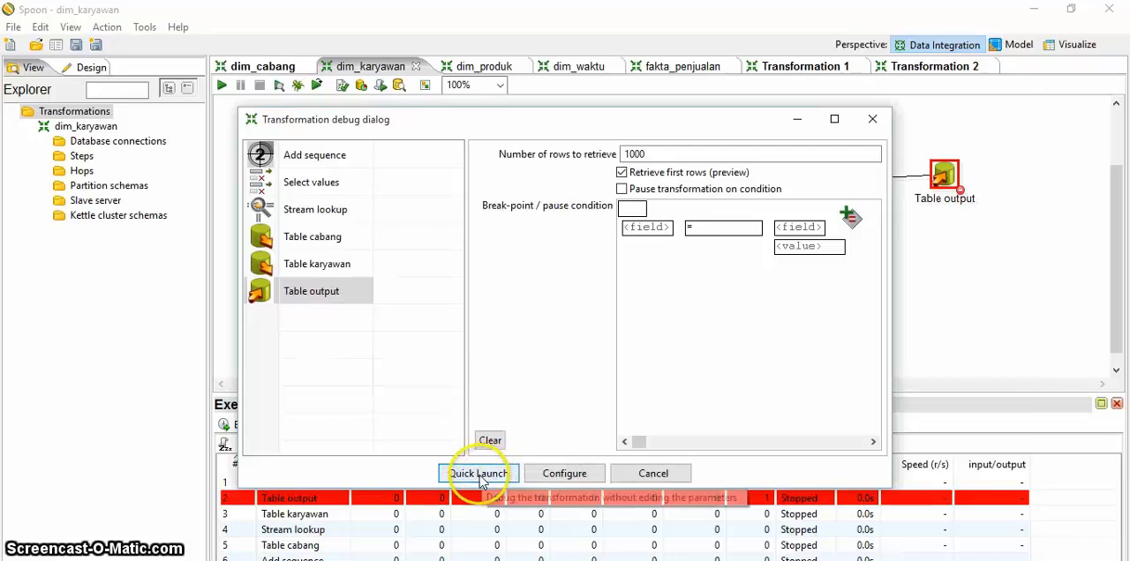
left_click(478, 473)
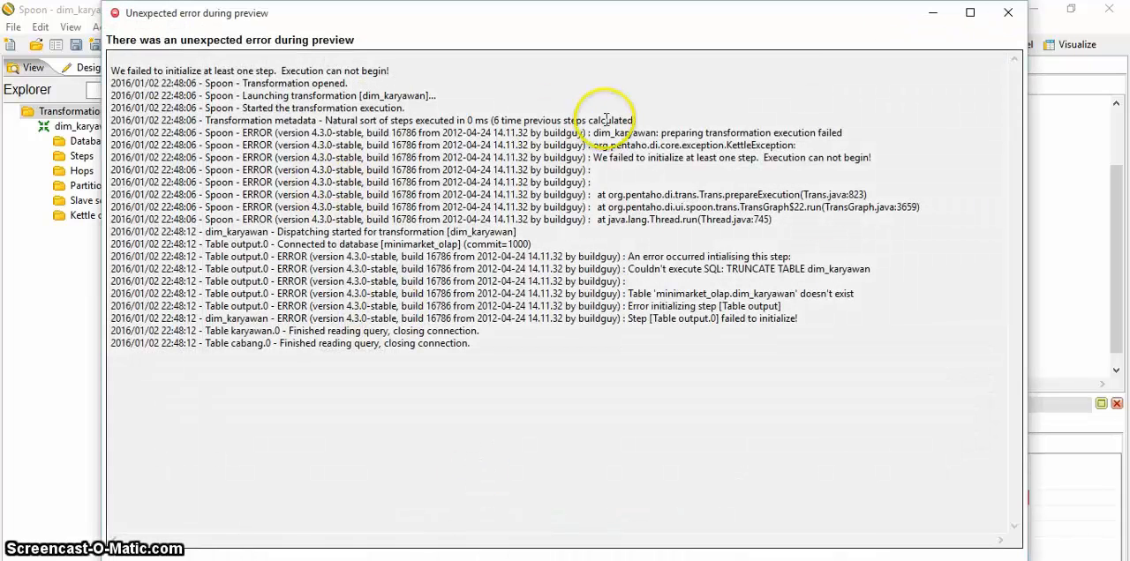
left_click(1007, 12)
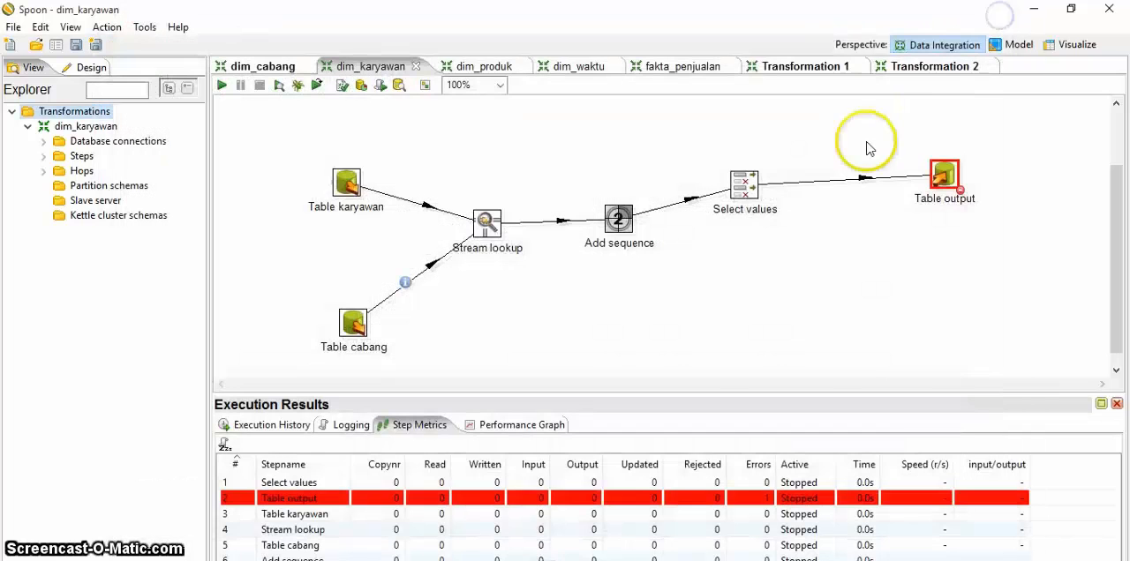
Step: Execute the Table output step's generated SQL to create the dim_karyawan table, and rerun the transformation with local execution
double_click(943, 175)
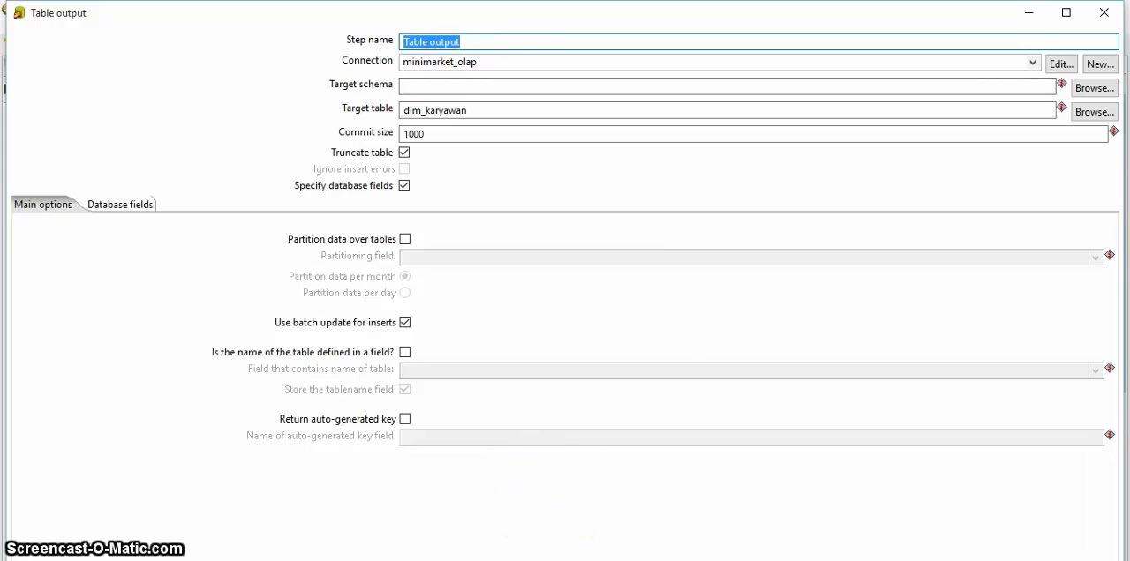
left_click(579, 559)
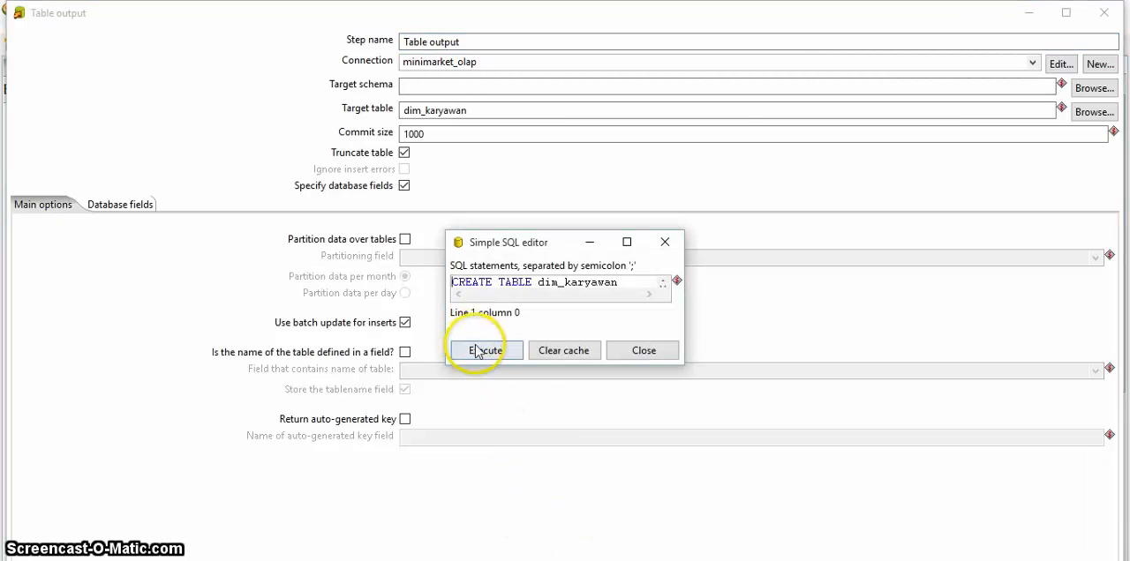
left_click(485, 352)
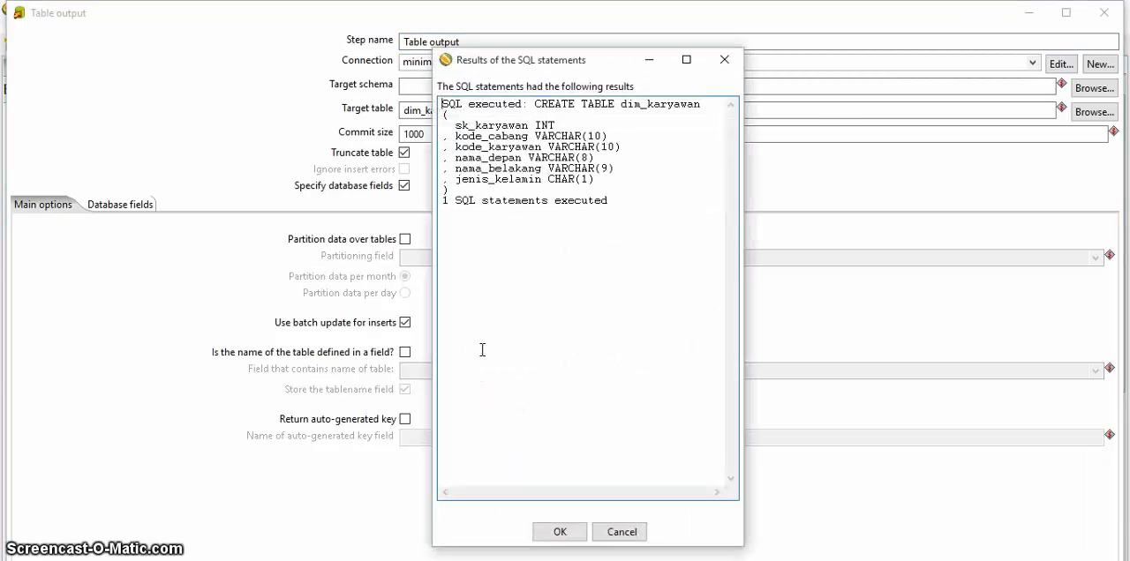
left_click(559, 534)
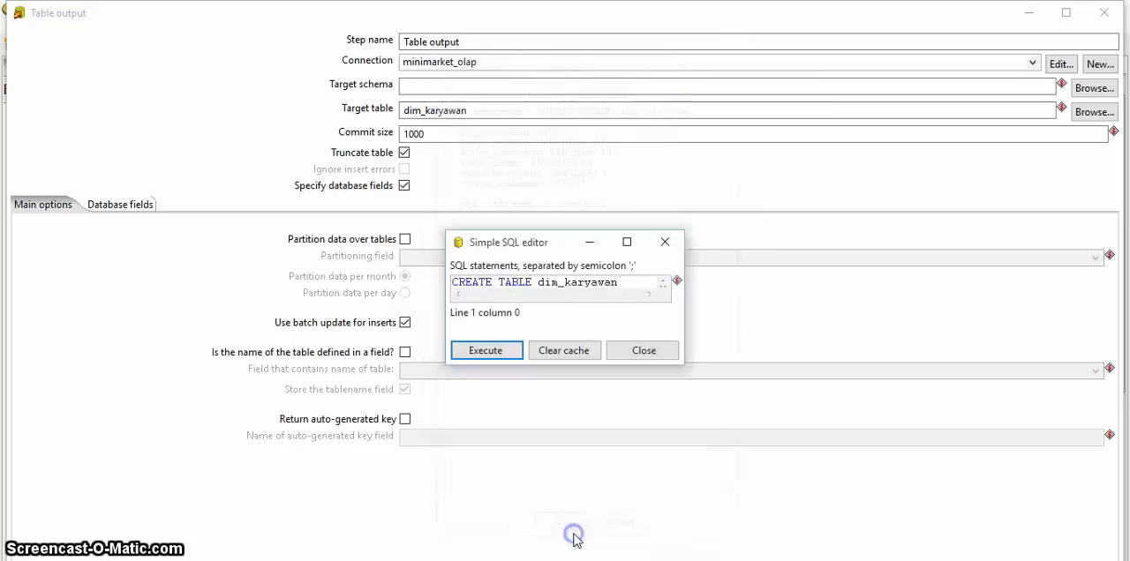
left_click(642, 349)
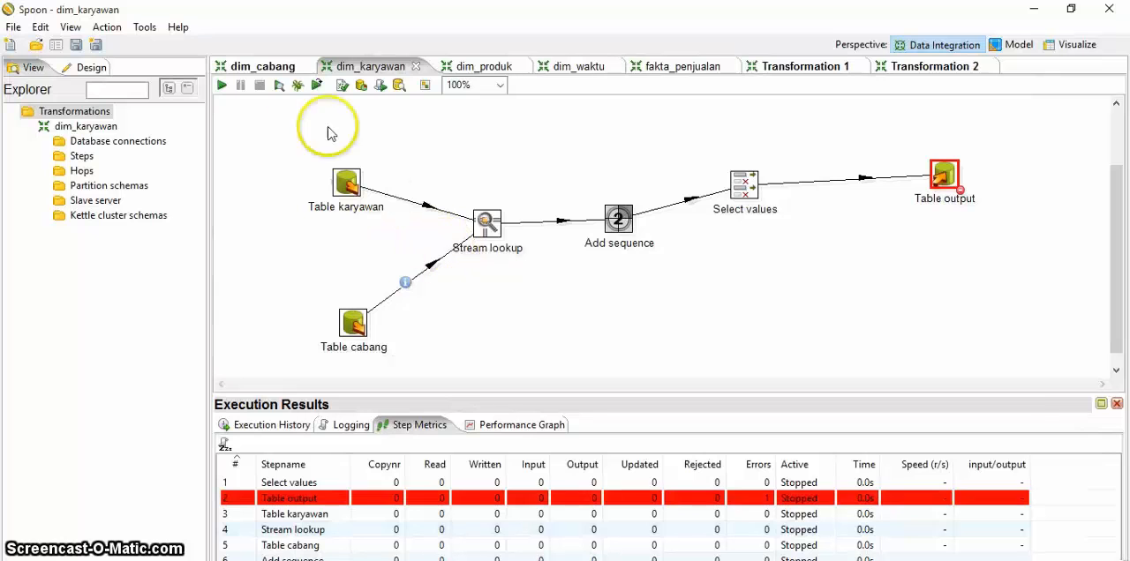
left_click(223, 84)
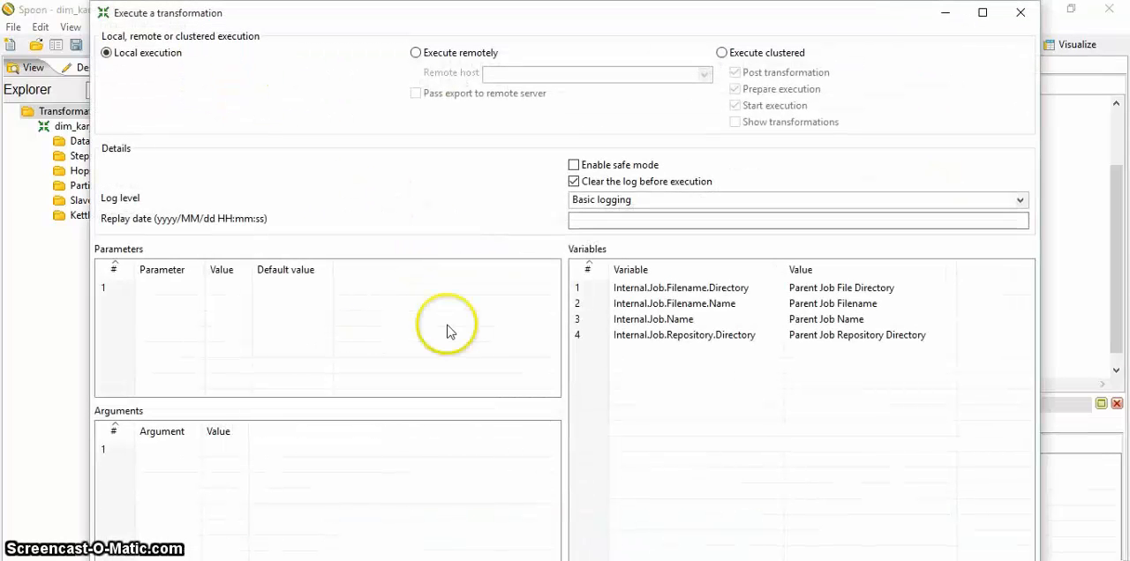
key("Return")
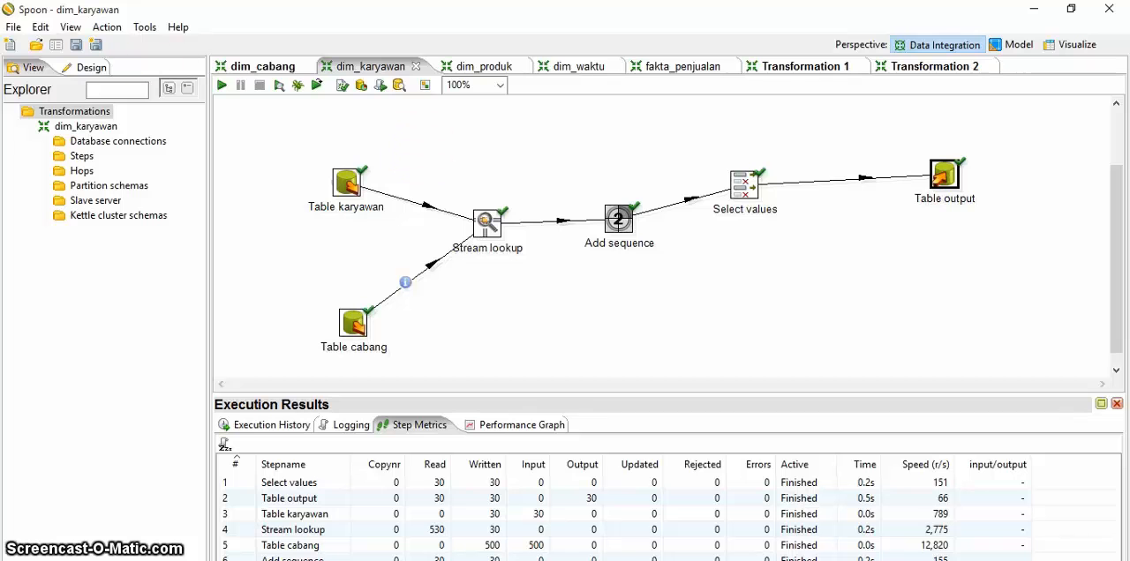
Step: Create a new empty transformation
left_click(15, 27)
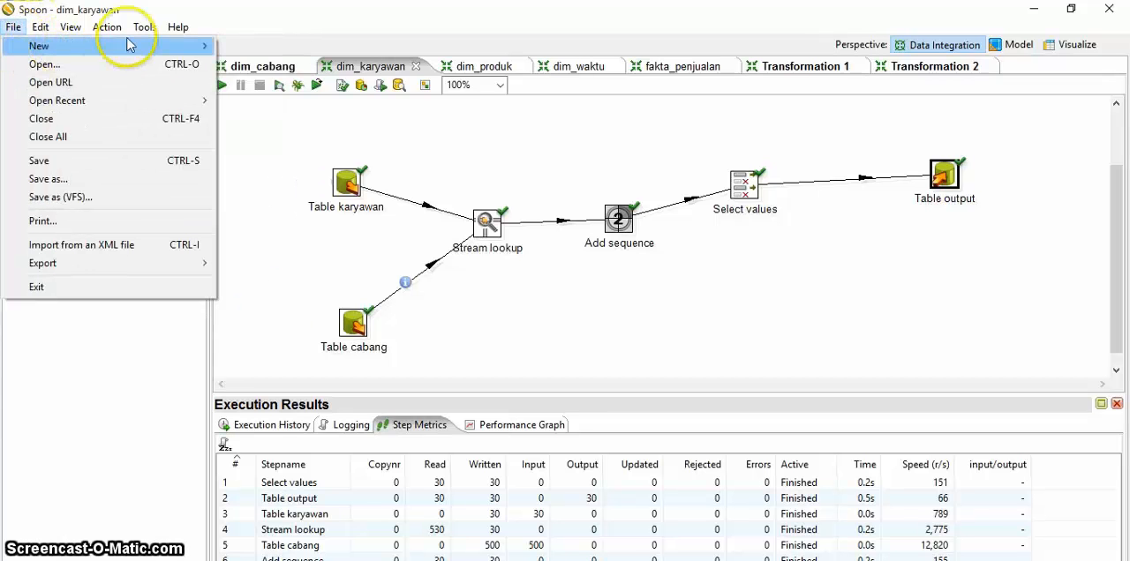
mouse_move(127, 45)
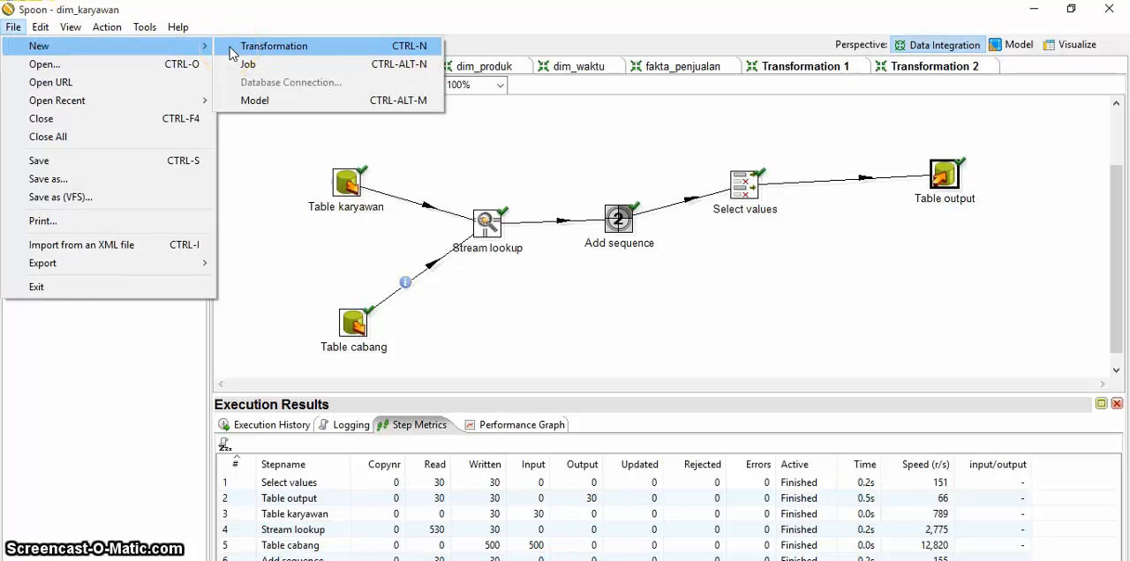
left_click(231, 50)
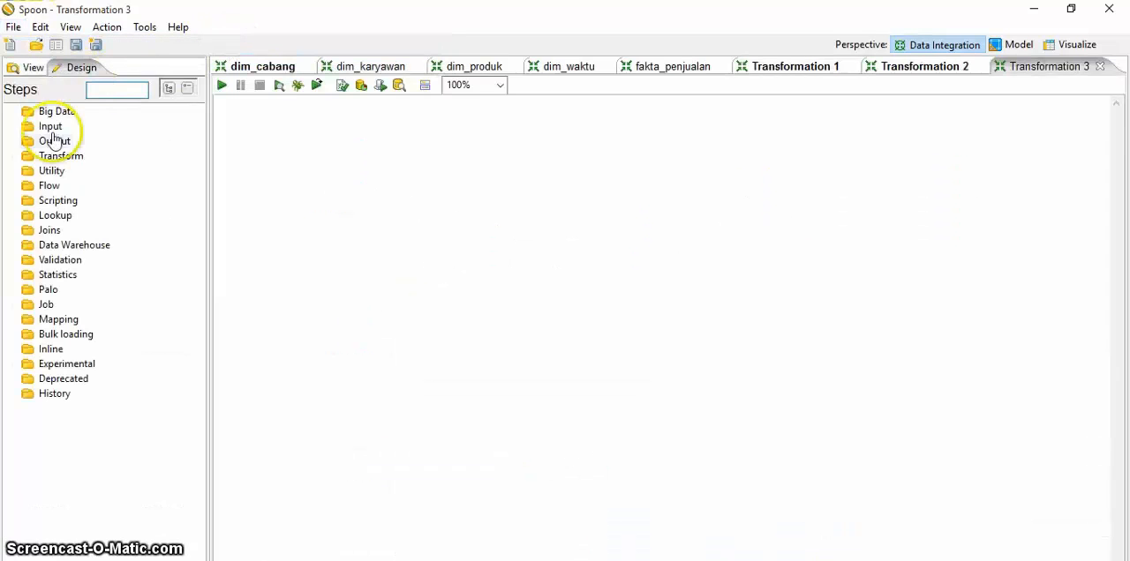
Step: Add two Table input steps to the new transformation, placing the second one below the first
left_click(42, 131)
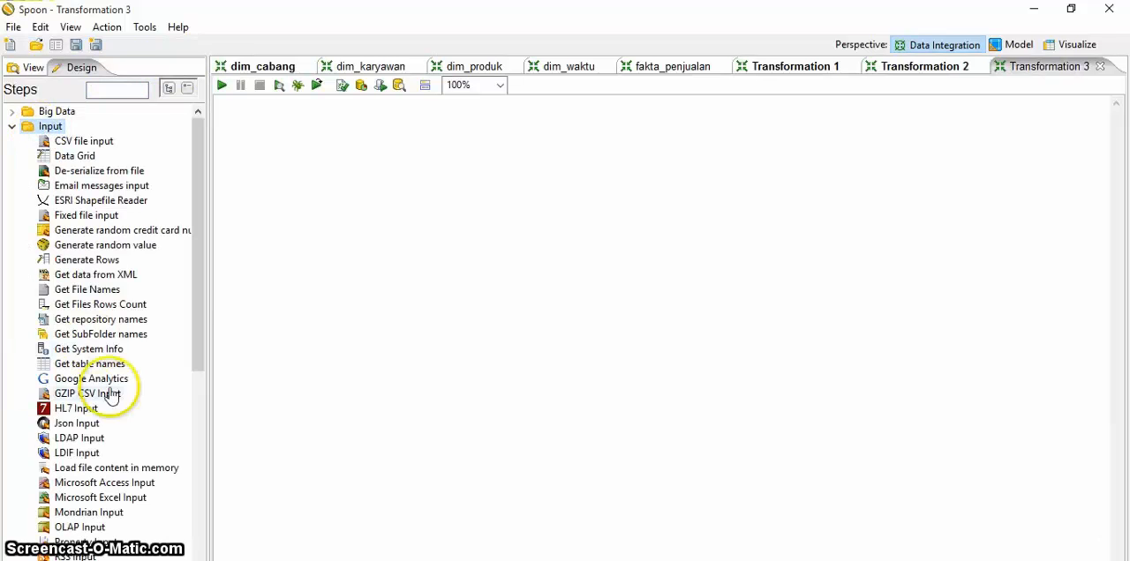
left_click_drag(196, 315, 200, 424)
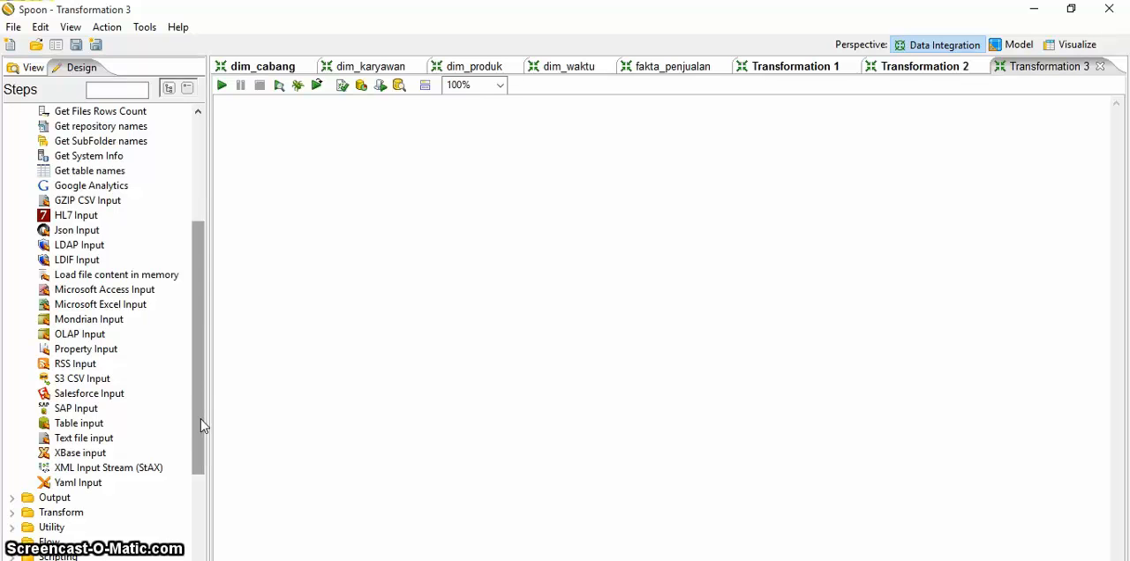
left_click(88, 424)
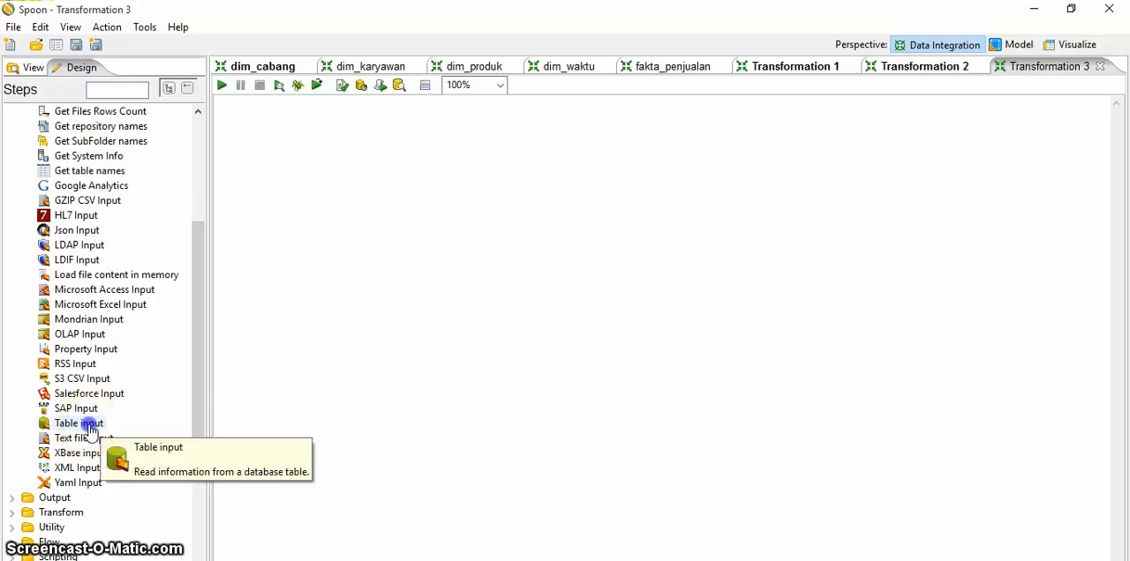
left_click_drag(90, 429, 388, 311)
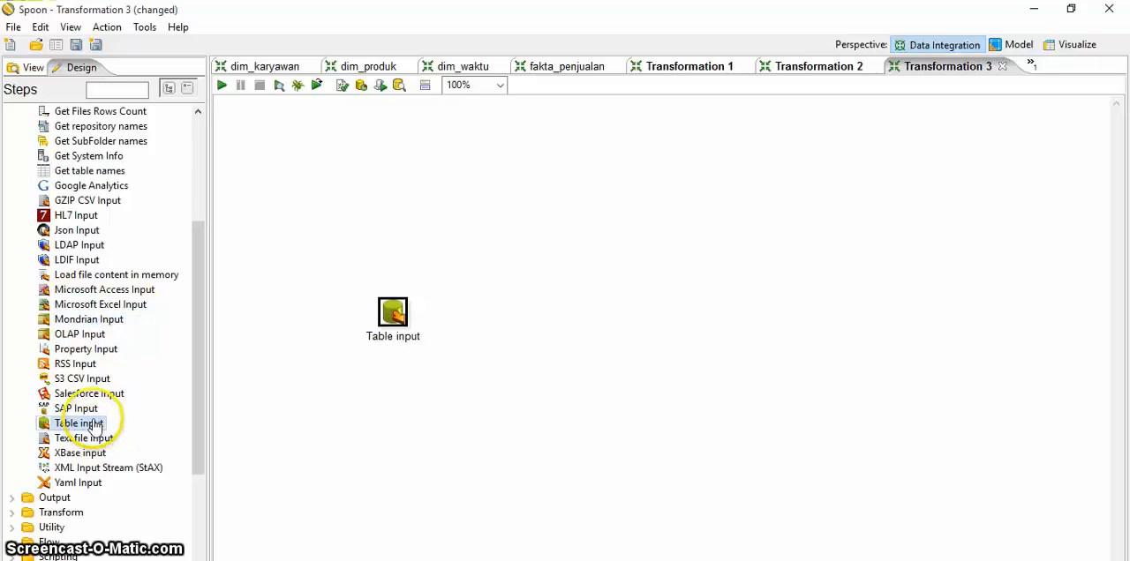
left_click_drag(161, 416, 412, 420)
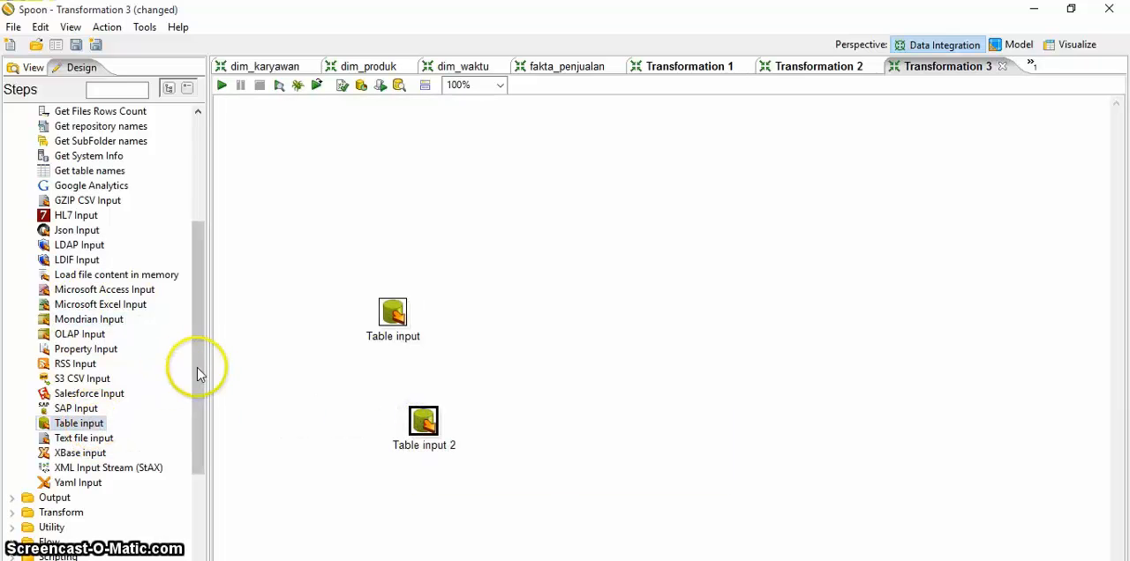
Step: Add a Stream lookup step beside the two Table input steps and align Table input 2 beneath Table input
left_click_drag(197, 367, 200, 438)
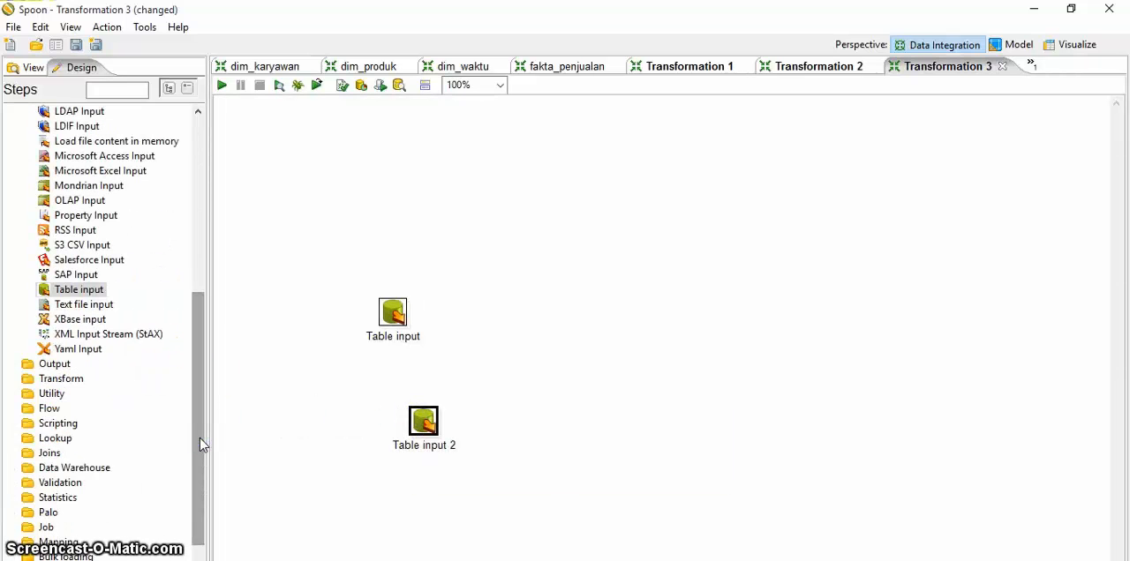
left_click(51, 397)
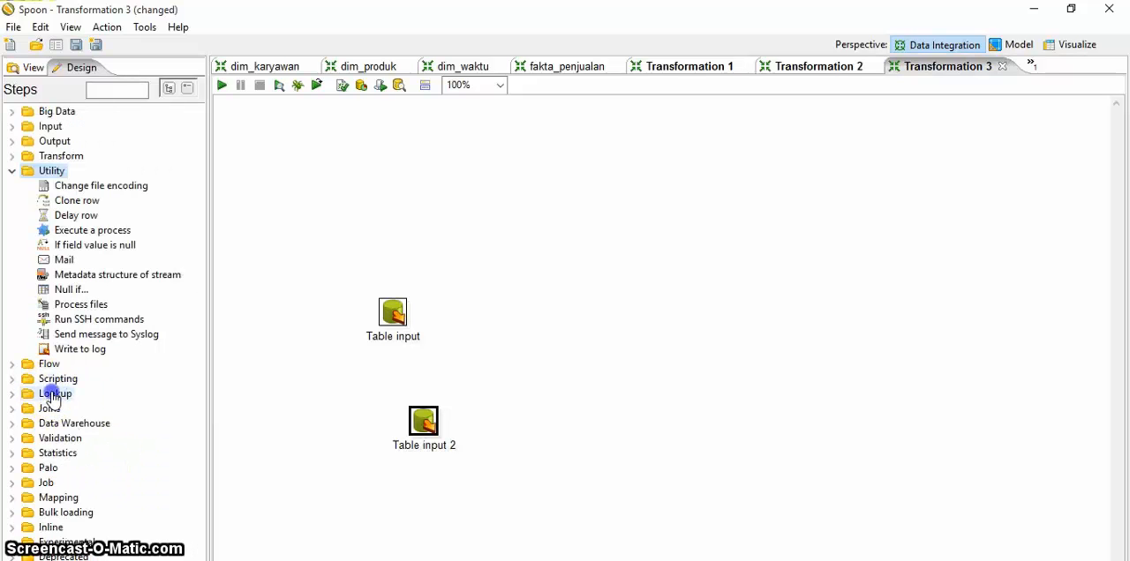
left_click(53, 397)
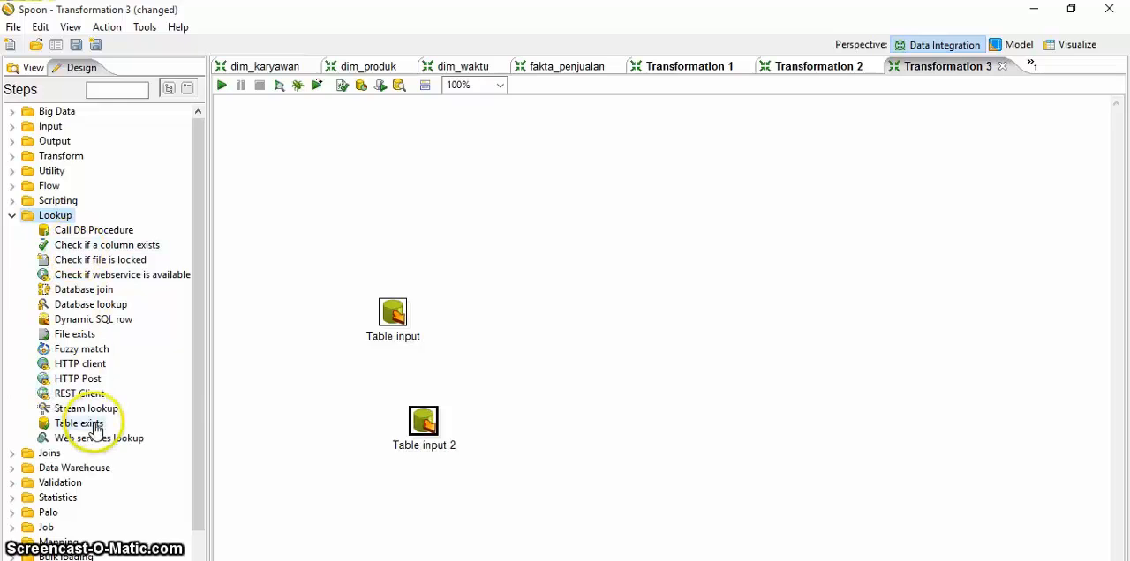
left_click_drag(86, 409, 556, 356)
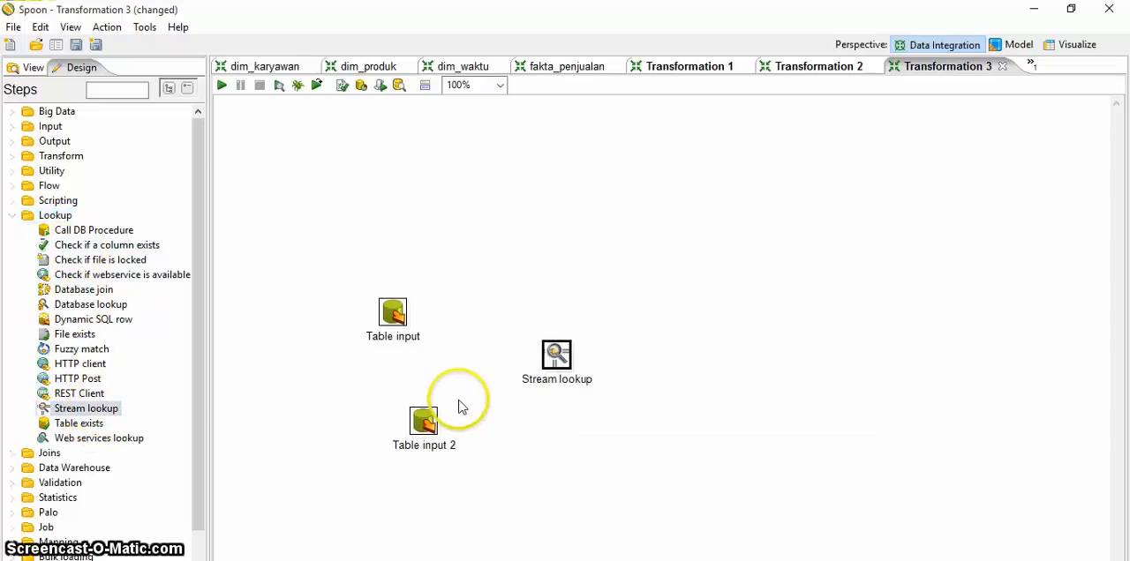
left_click_drag(425, 419, 400, 411)
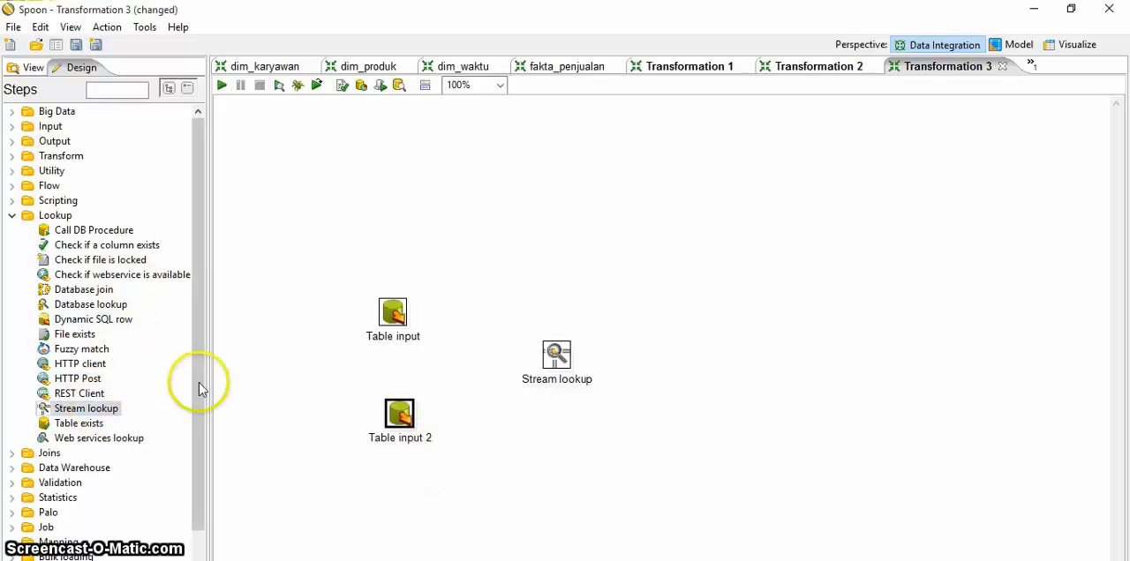
Step: Add an Add sequence step and a Select values step in a row after Stream lookup
left_click(59, 156)
left_click(91, 188)
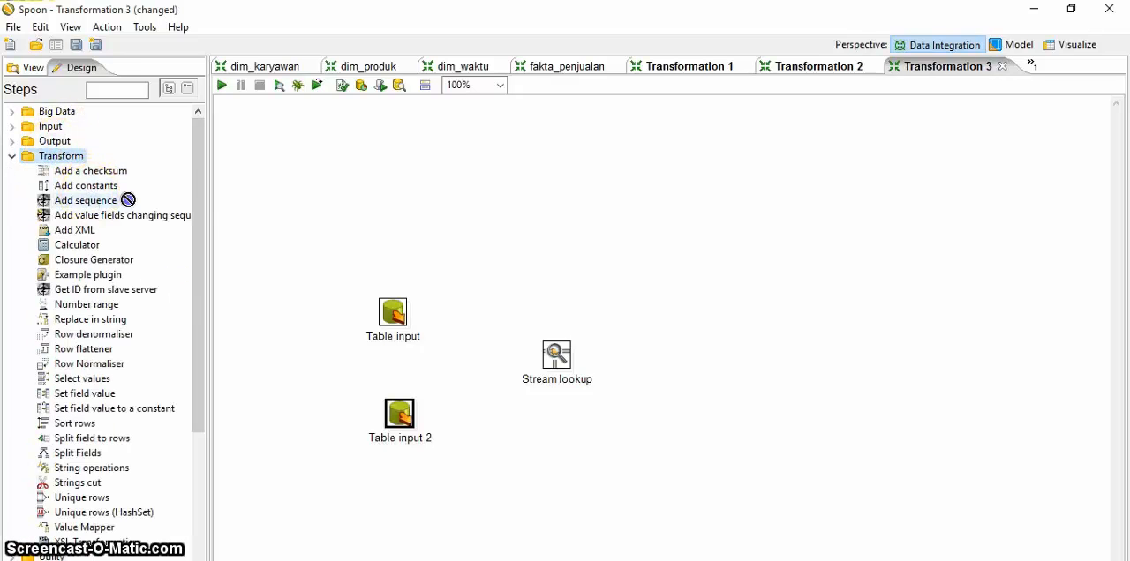
left_click_drag(128, 201, 673, 360)
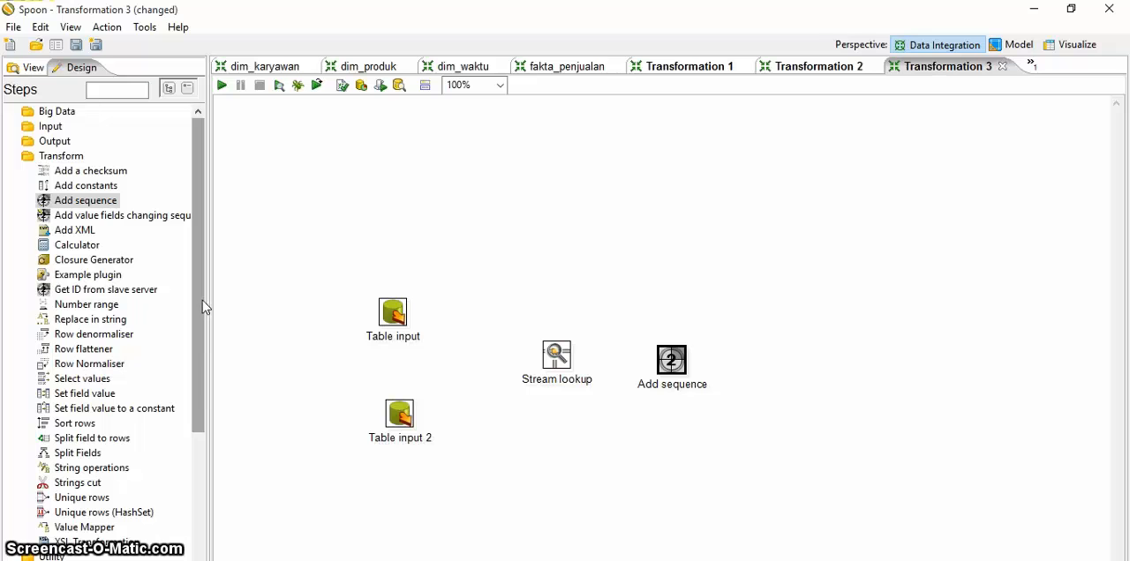
left_click_drag(203, 300, 197, 331)
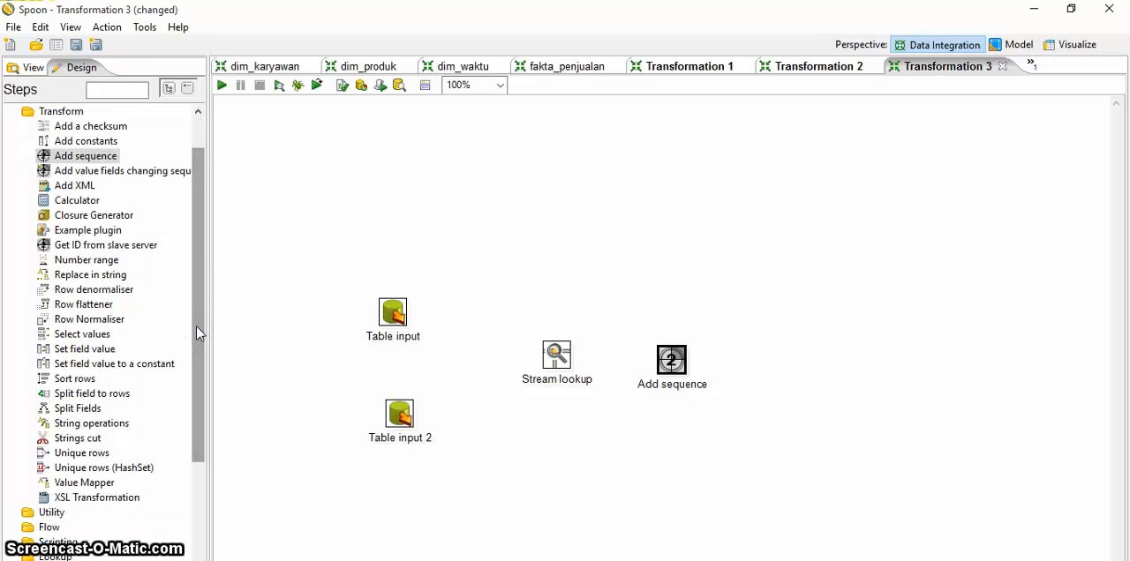
left_click_drag(82, 334, 784, 357)
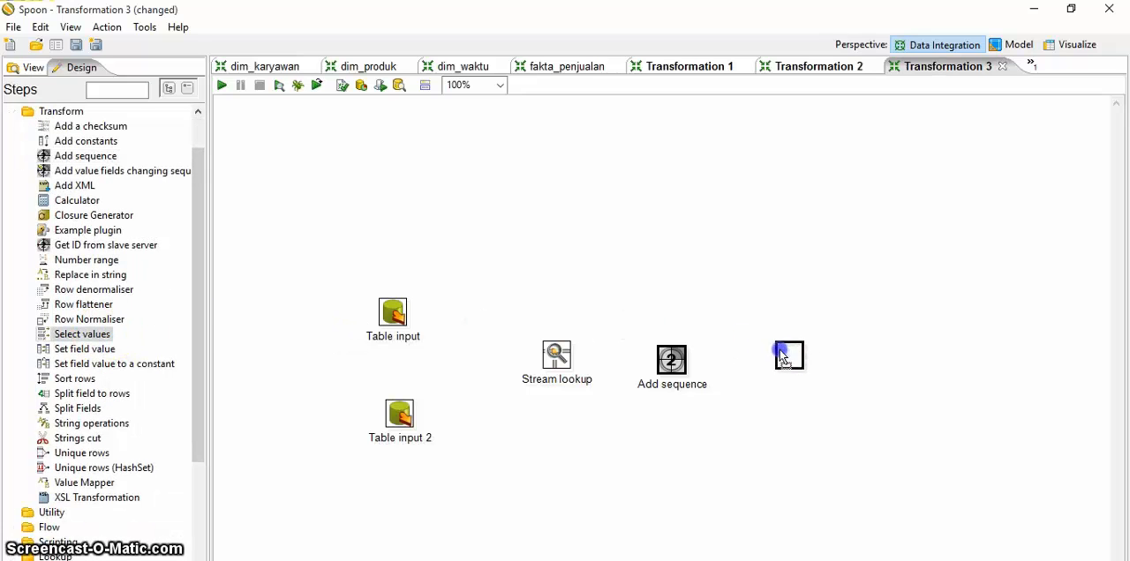
Step: Add a Table output step at the end of the row, after Select values
left_click_drag(197, 195, 191, 144)
left_click(69, 143)
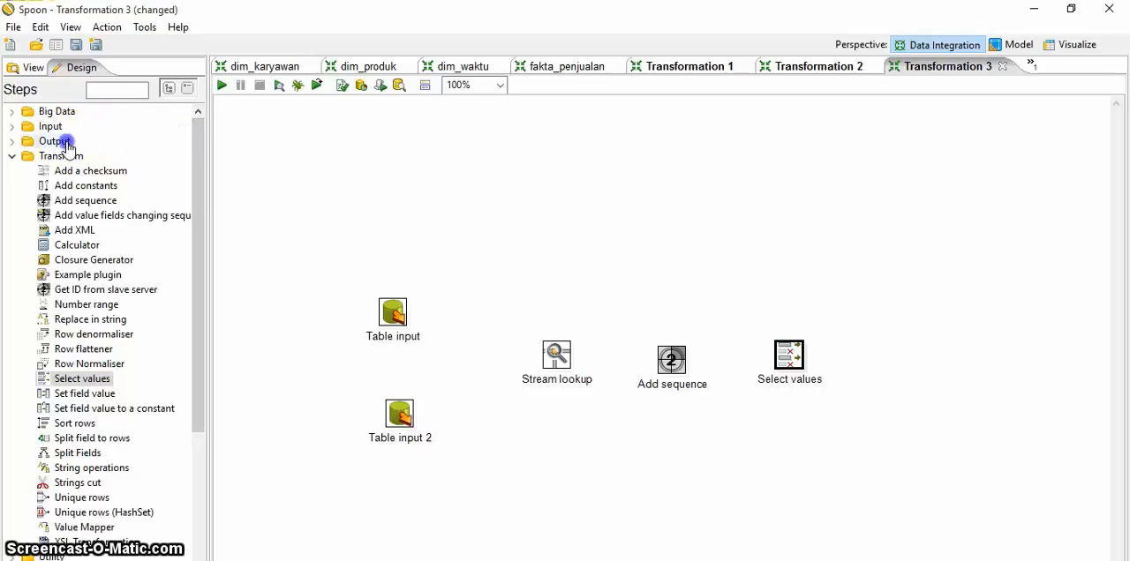
left_click_drag(76, 439, 900, 355)
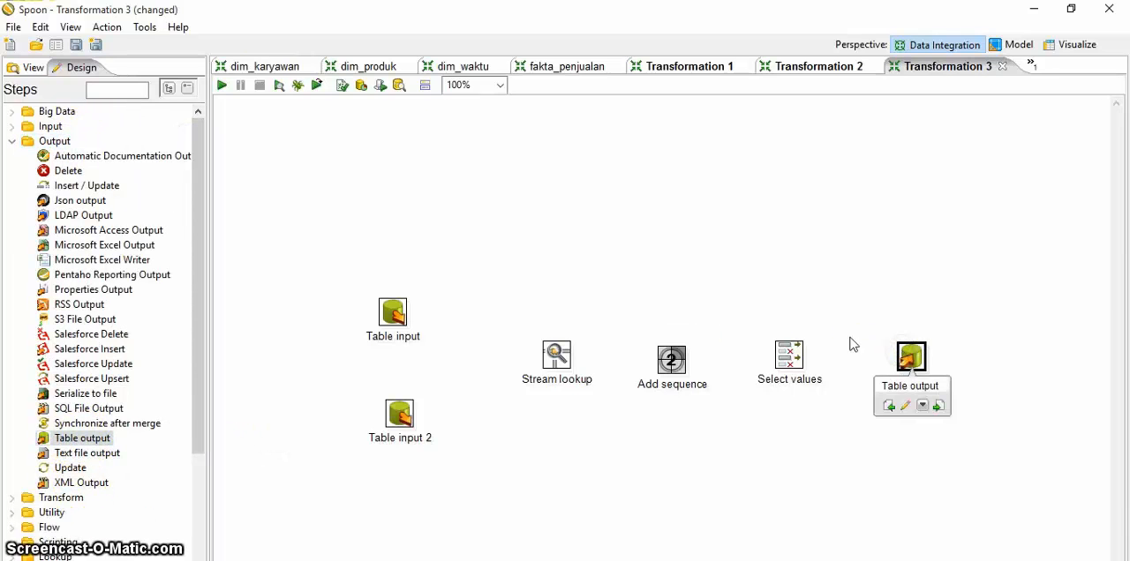
Step: Create an enabled hop from Table input to Stream lookup
left_click(28, 71)
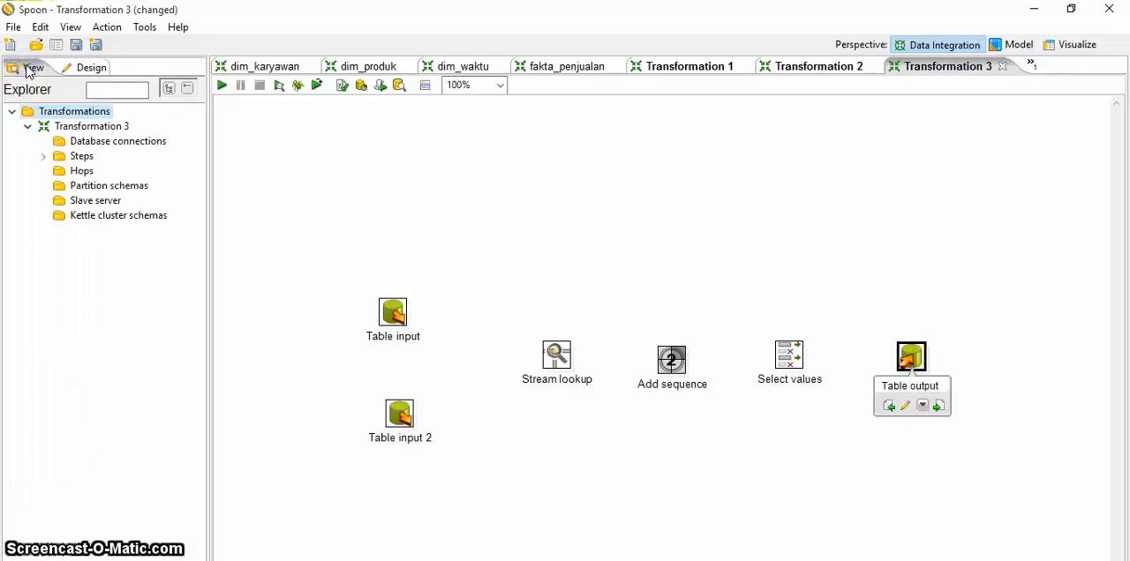
double_click(82, 173)
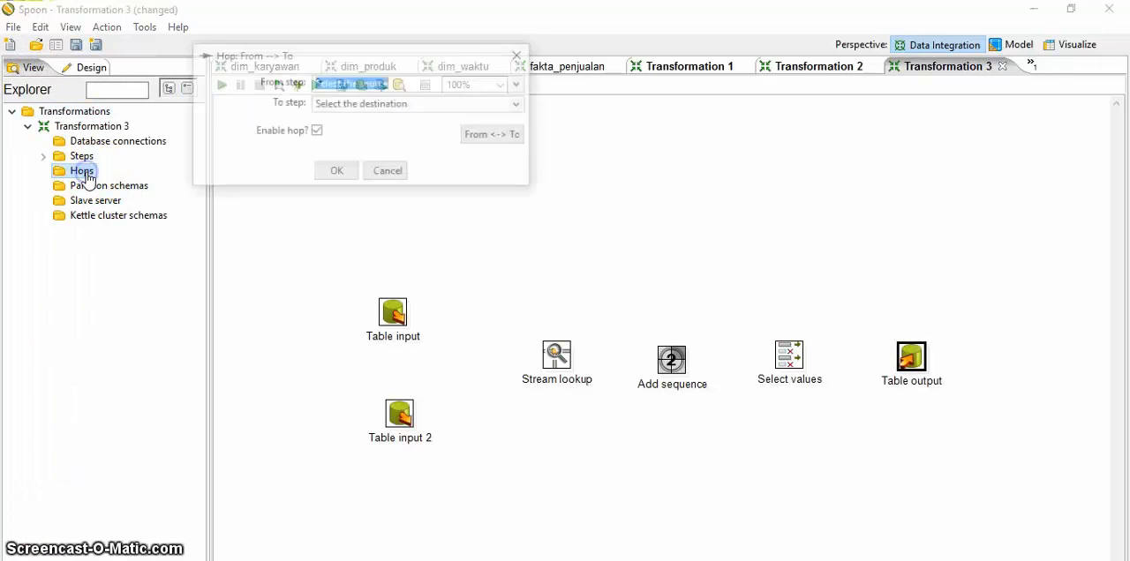
left_click(522, 86)
left_click(391, 101)
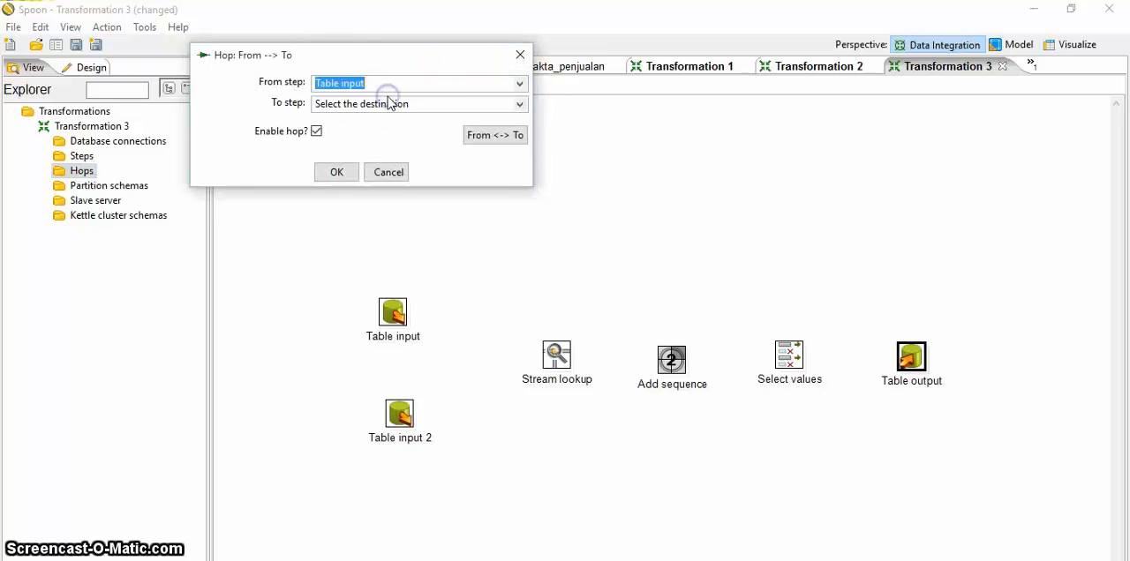
left_click(519, 104)
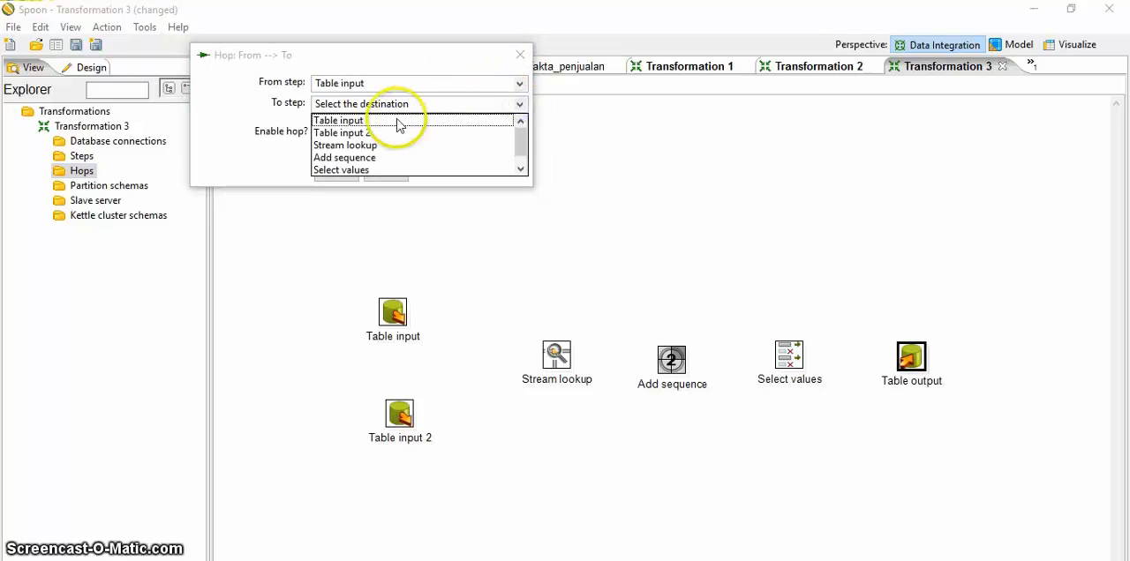
left_click(355, 144)
left_click(355, 174)
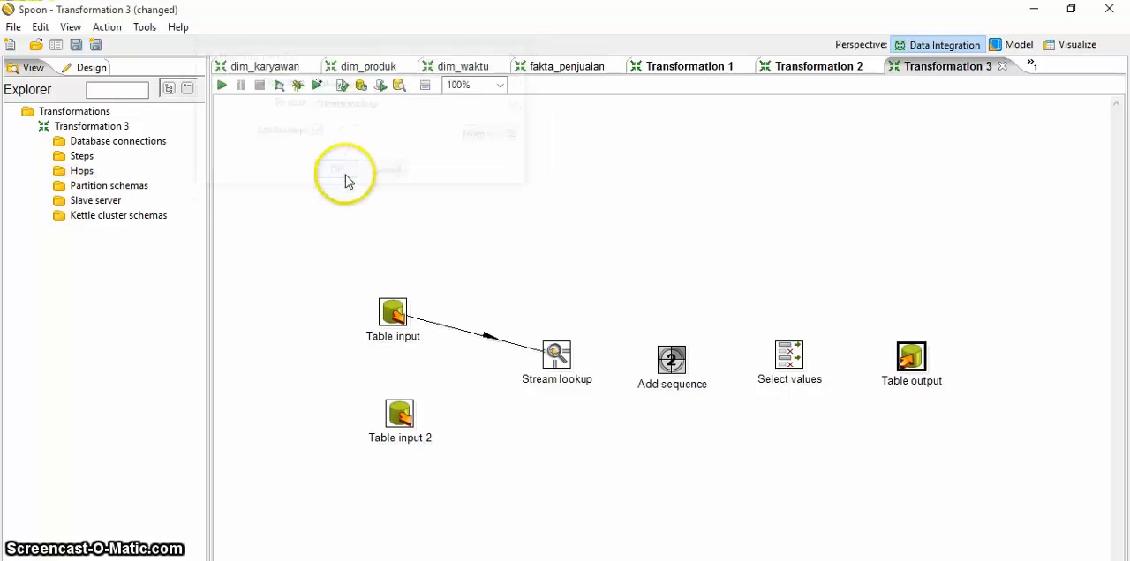
Step: Create an enabled hop from Table input 2 to Stream lookup
double_click(81, 170)
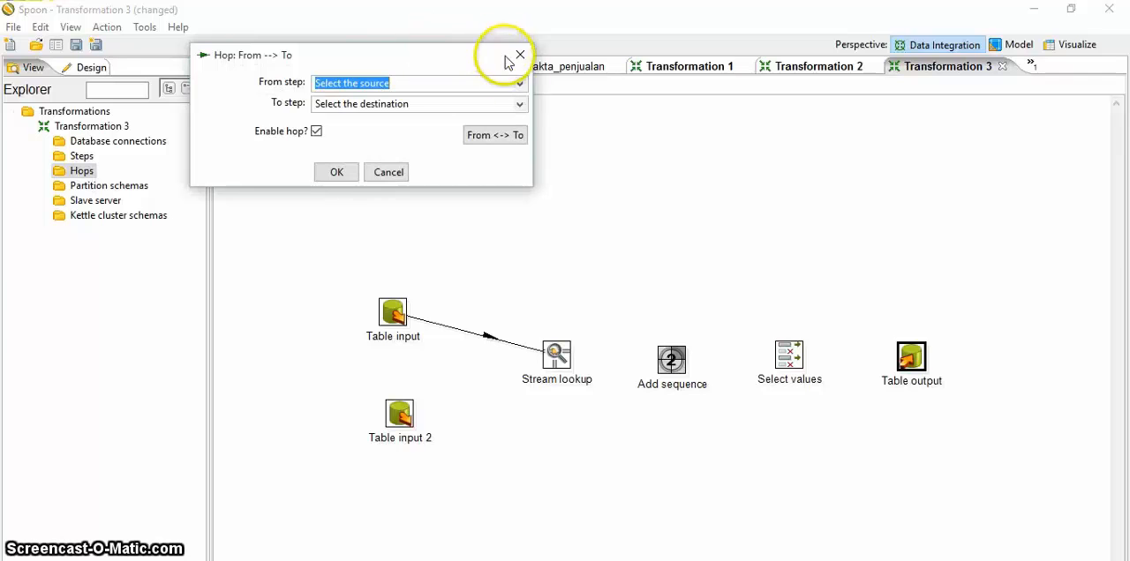
left_click(520, 83)
left_click(364, 113)
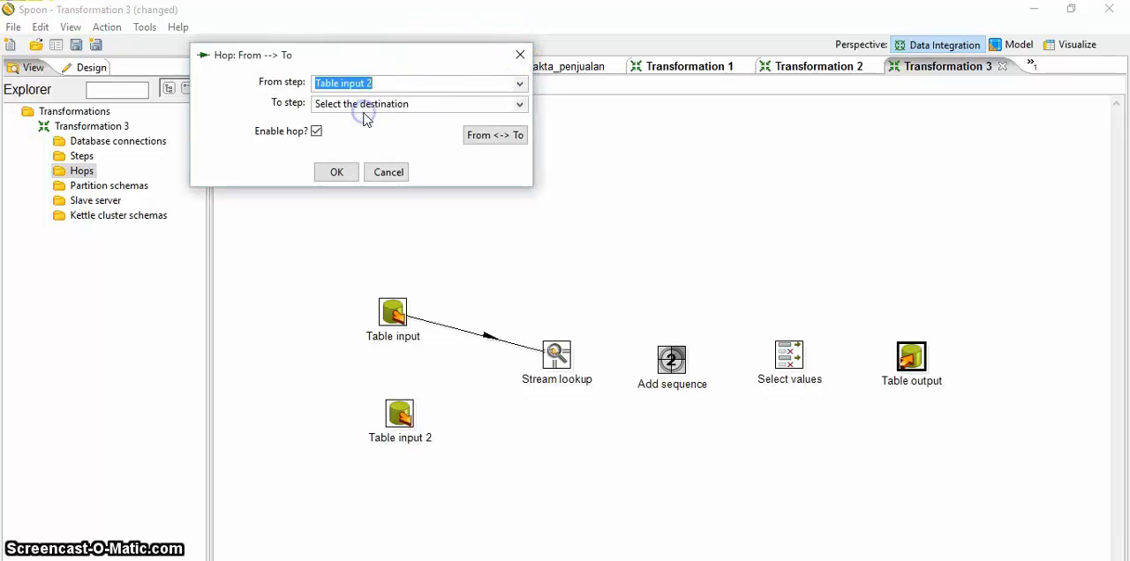
left_click(519, 106)
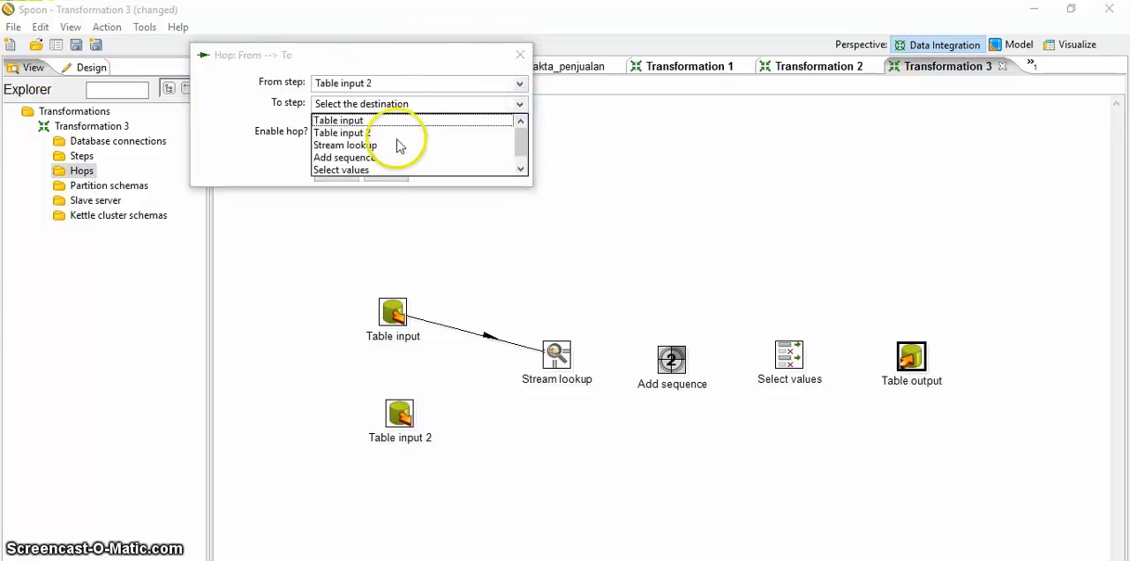
left_click(358, 144)
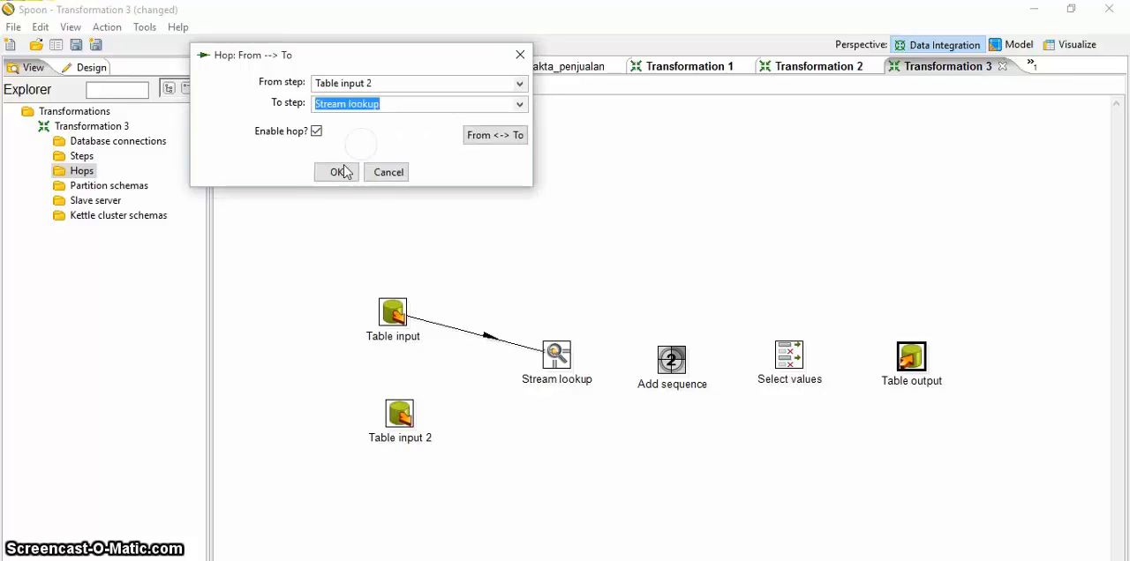
left_click(345, 172)
Step: Create an enabled hop from Stream lookup to Add sequence
double_click(78, 172)
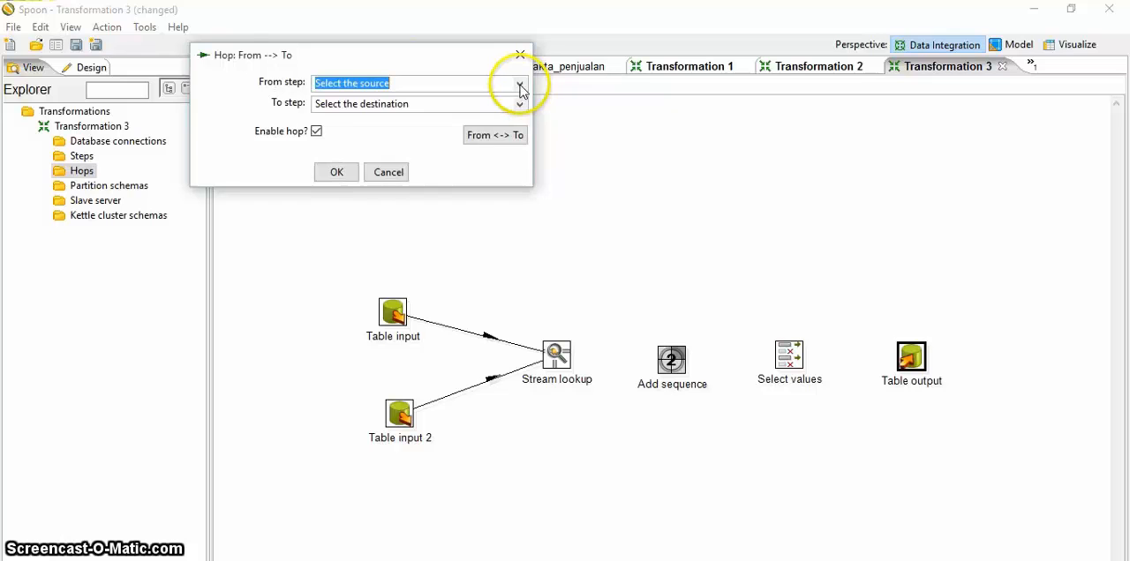
left_click(520, 84)
left_click(371, 124)
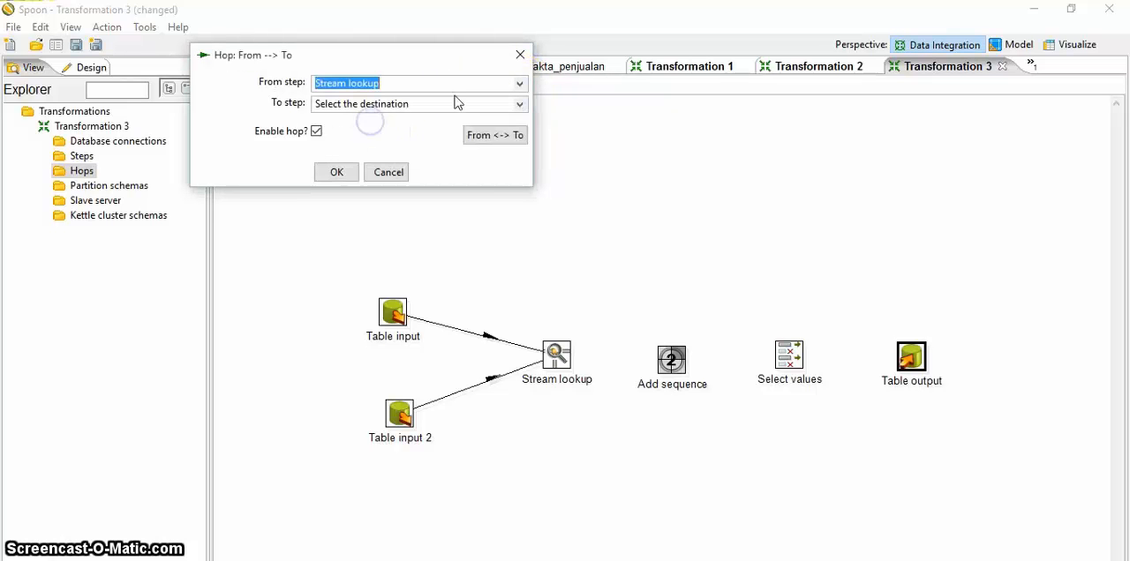
left_click(520, 104)
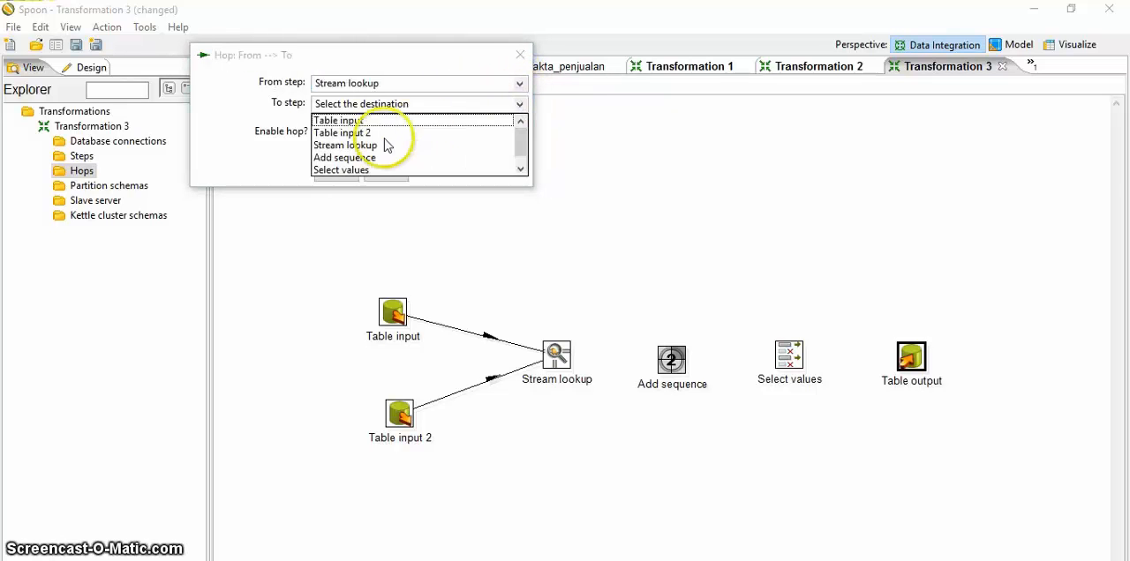
left_click(344, 157)
left_click(351, 171)
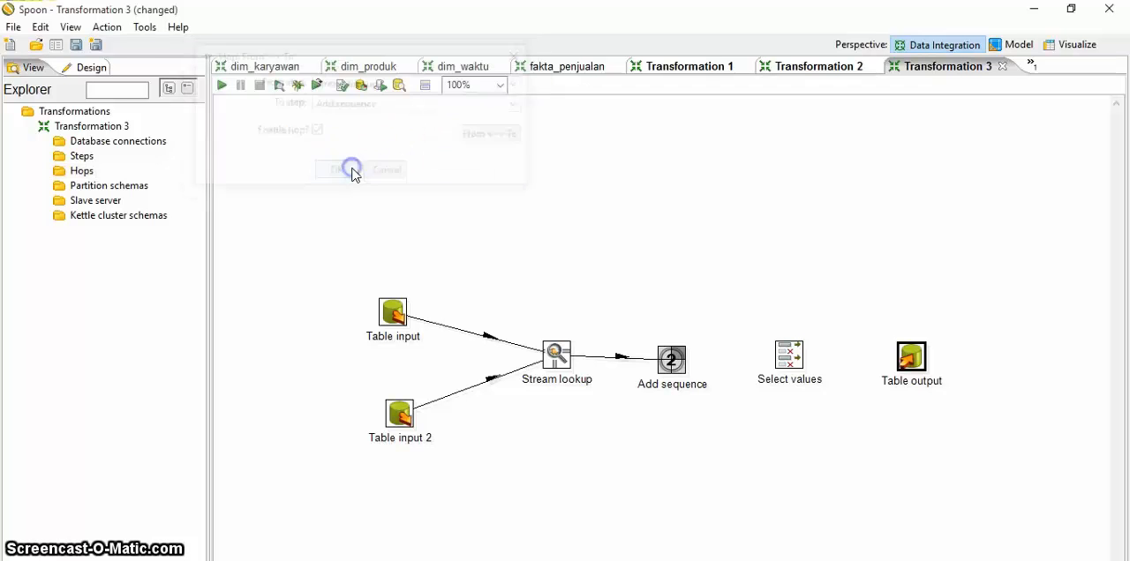
Step: Create an enabled hop from Add sequence to Select values
double_click(81, 171)
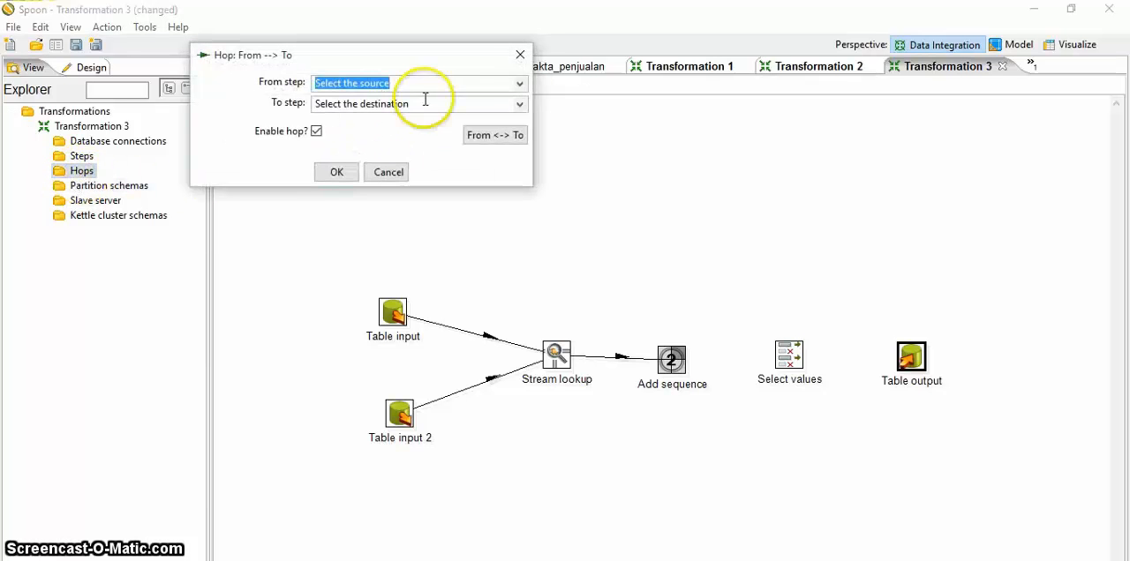
left_click(520, 83)
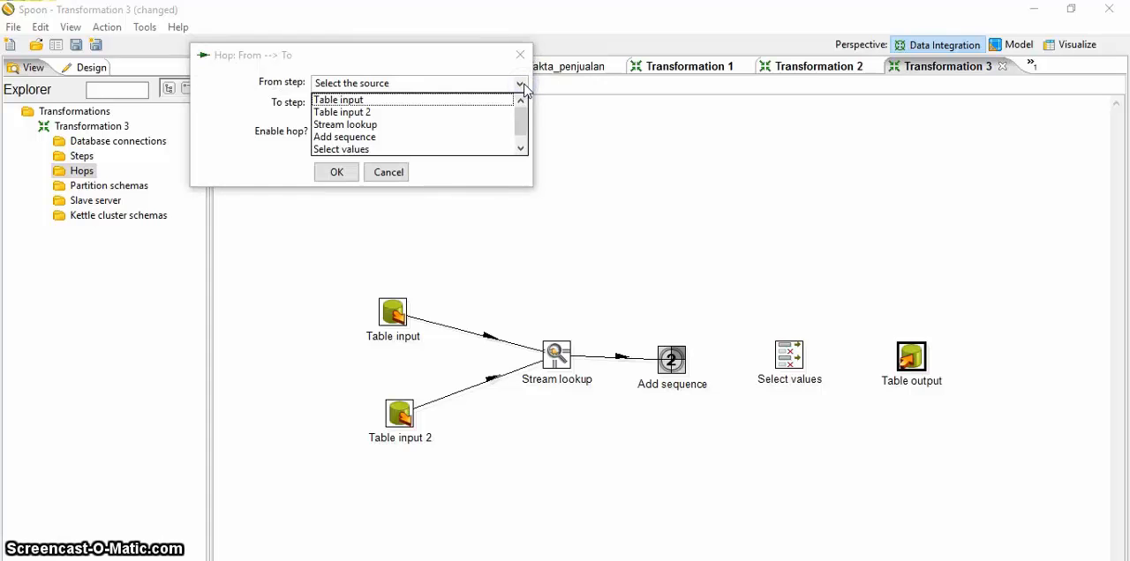
left_click(371, 138)
left_click(454, 104)
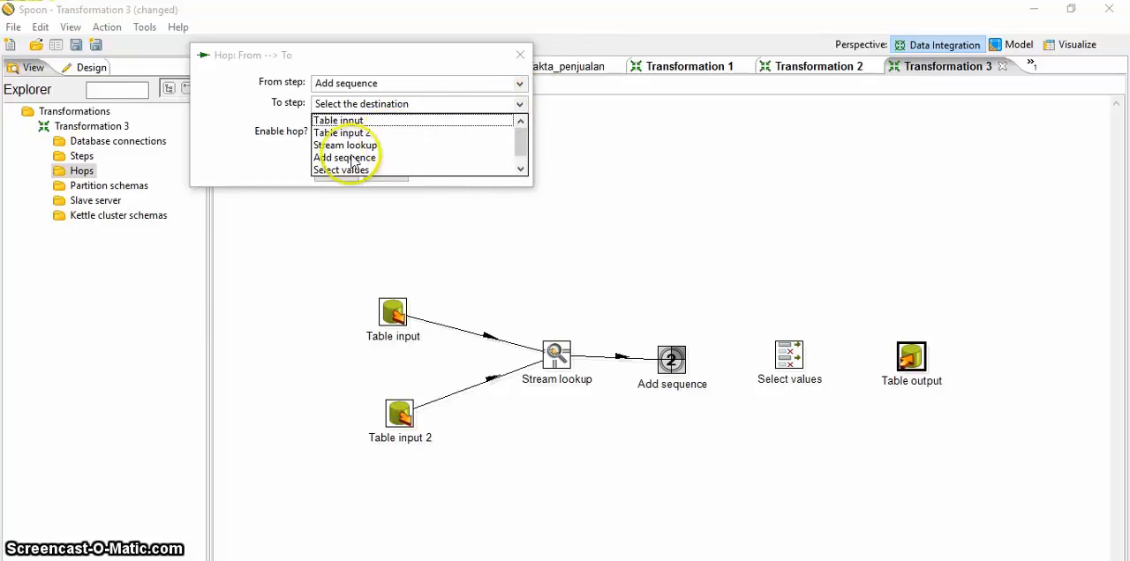
left_click(340, 170)
left_click(329, 172)
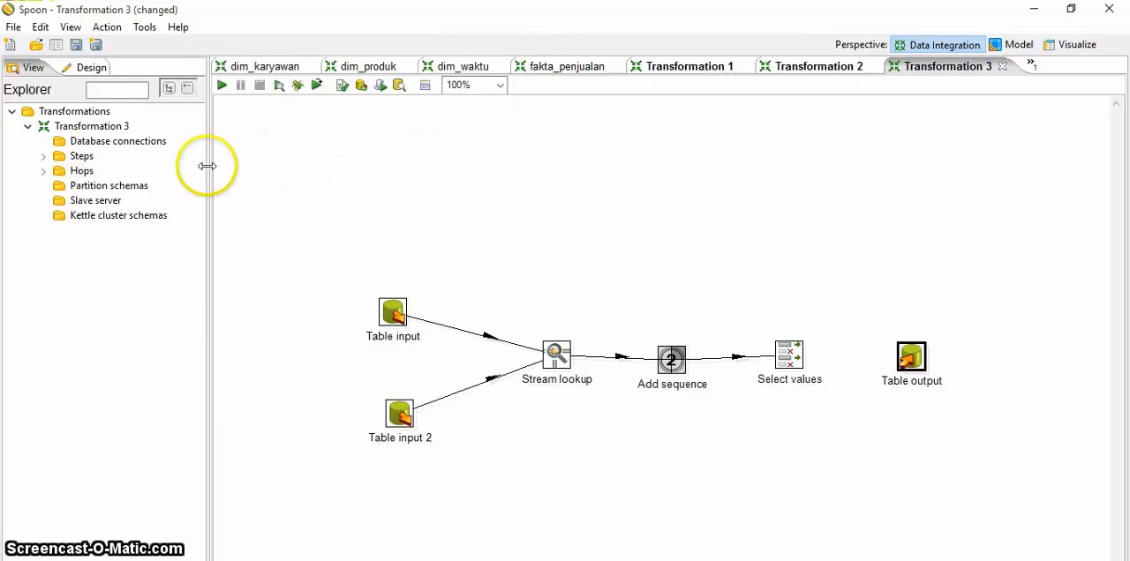
Step: Create an enabled hop from Select values to Table output
double_click(88, 171)
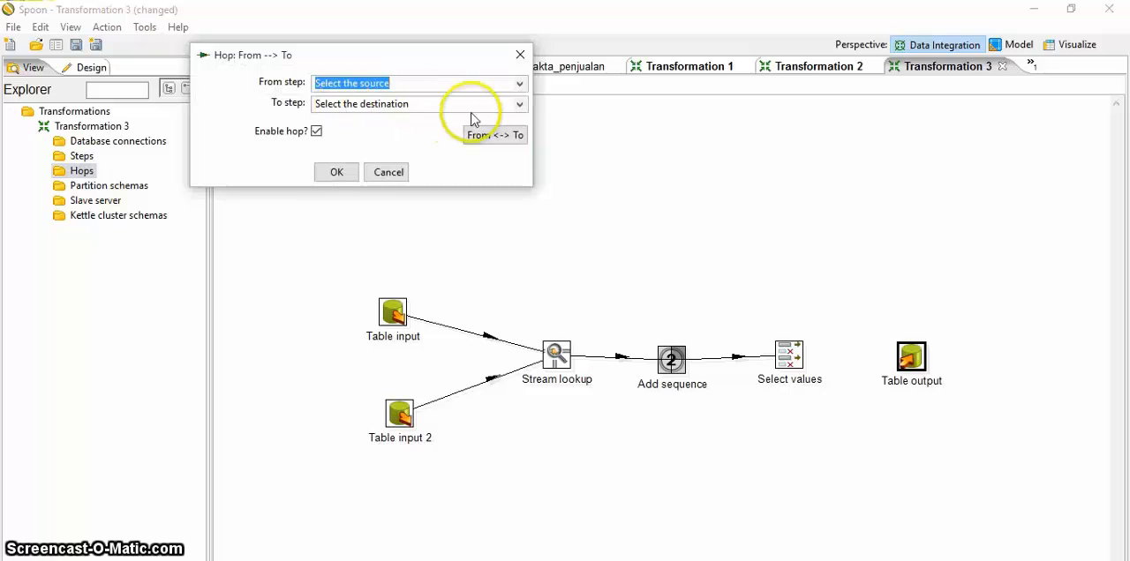
left_click(519, 83)
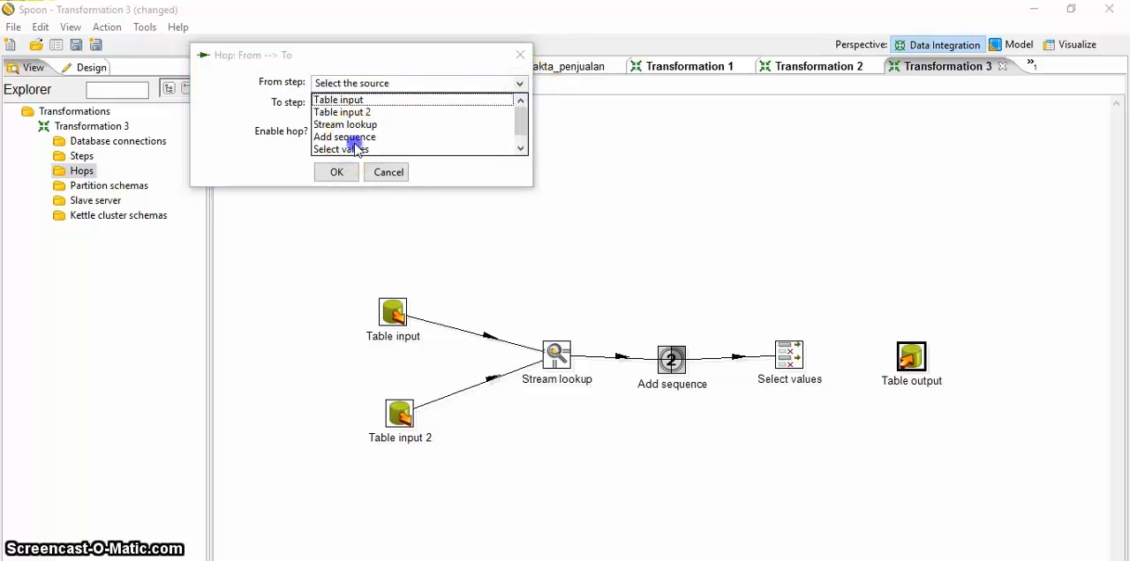
left_click(353, 146)
left_click(520, 105)
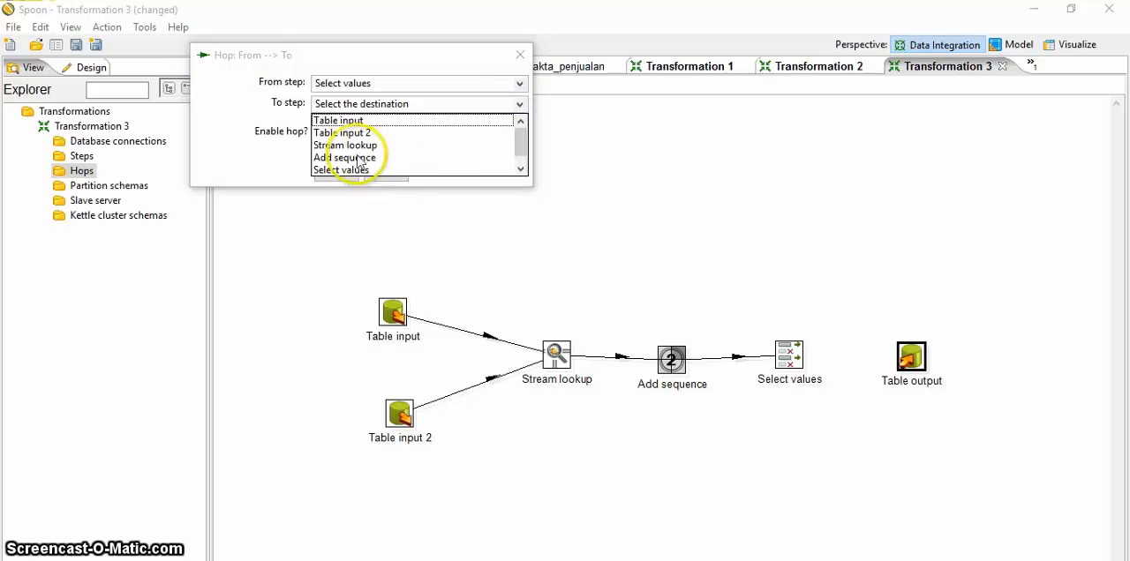
left_click(520, 171)
left_click(372, 170)
left_click(349, 174)
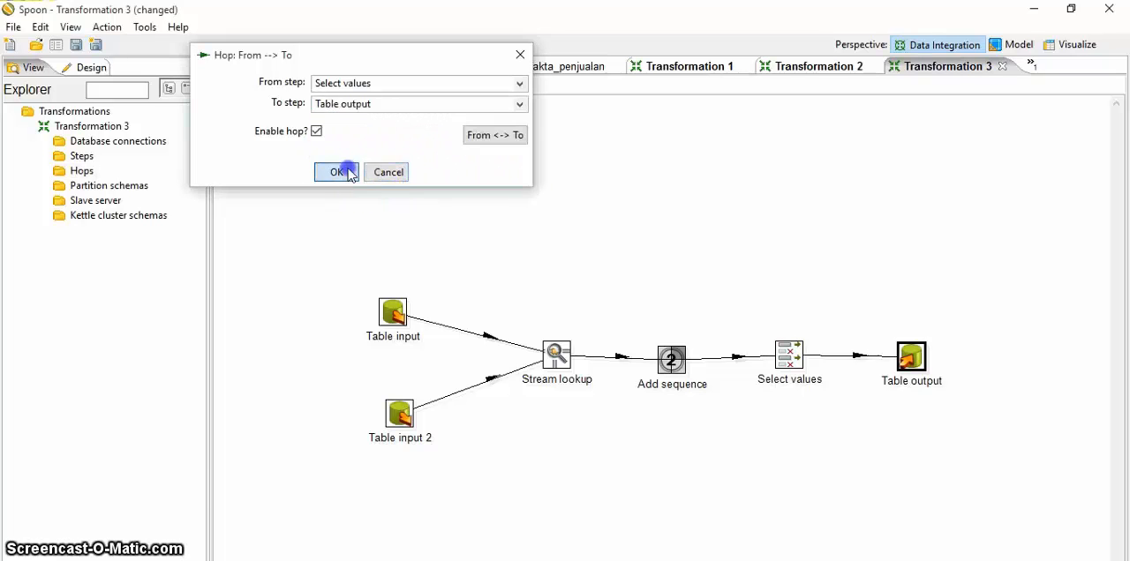
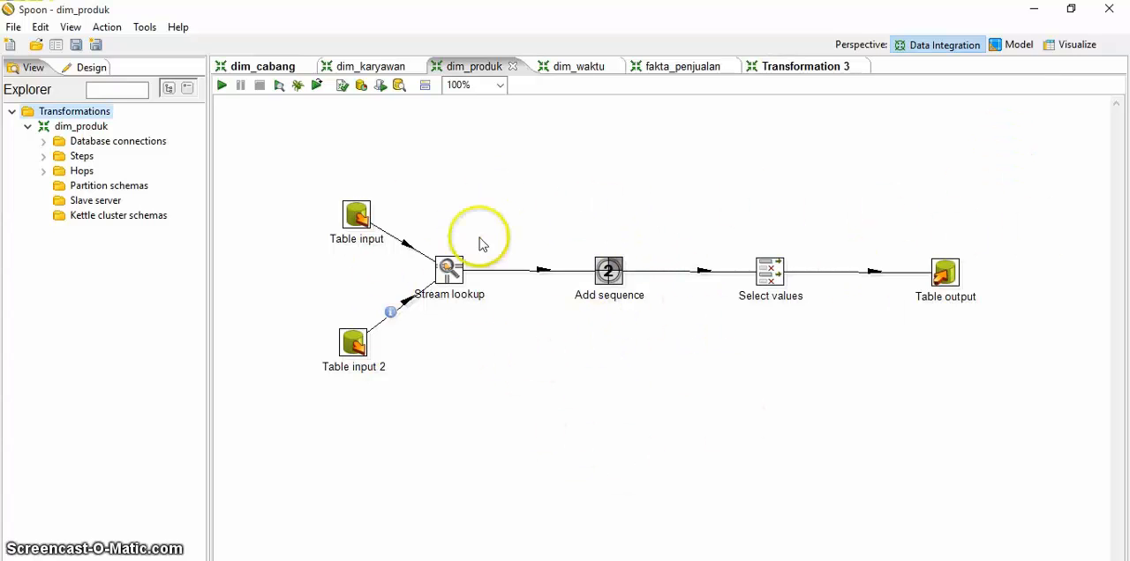
Step: Select the minimarket connection for the first Table input step and apply its settings
double_click(363, 222)
left_click(450, 43)
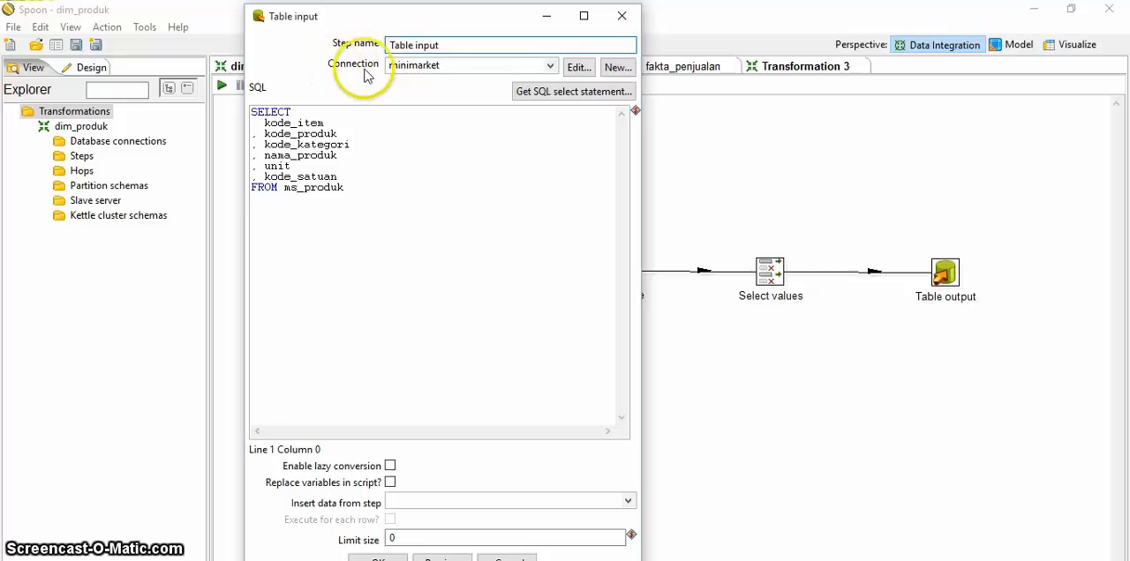
left_click(551, 67)
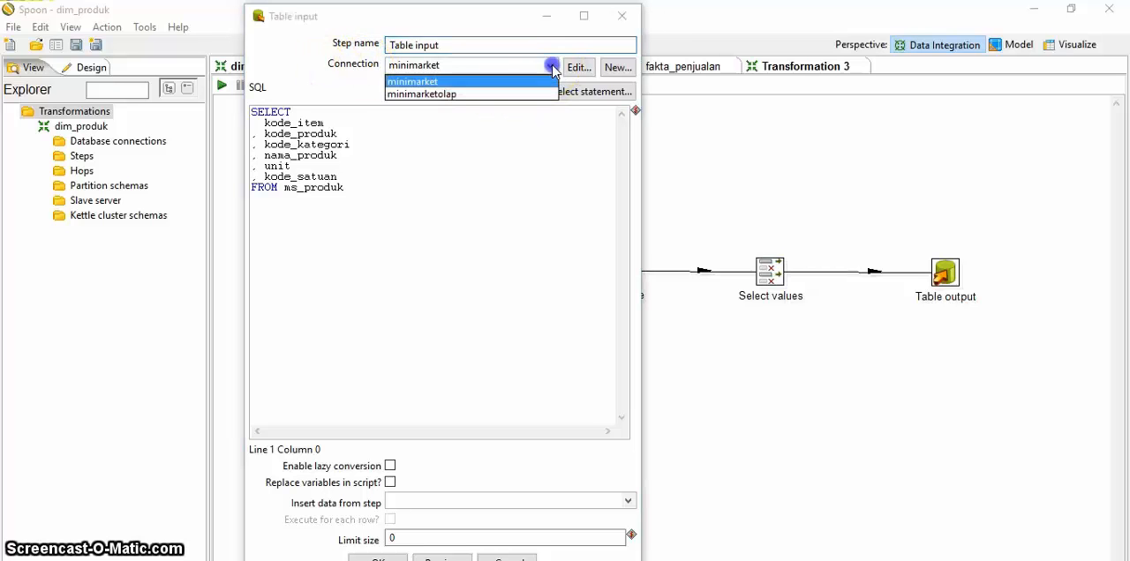
left_click(435, 82)
left_click(461, 177)
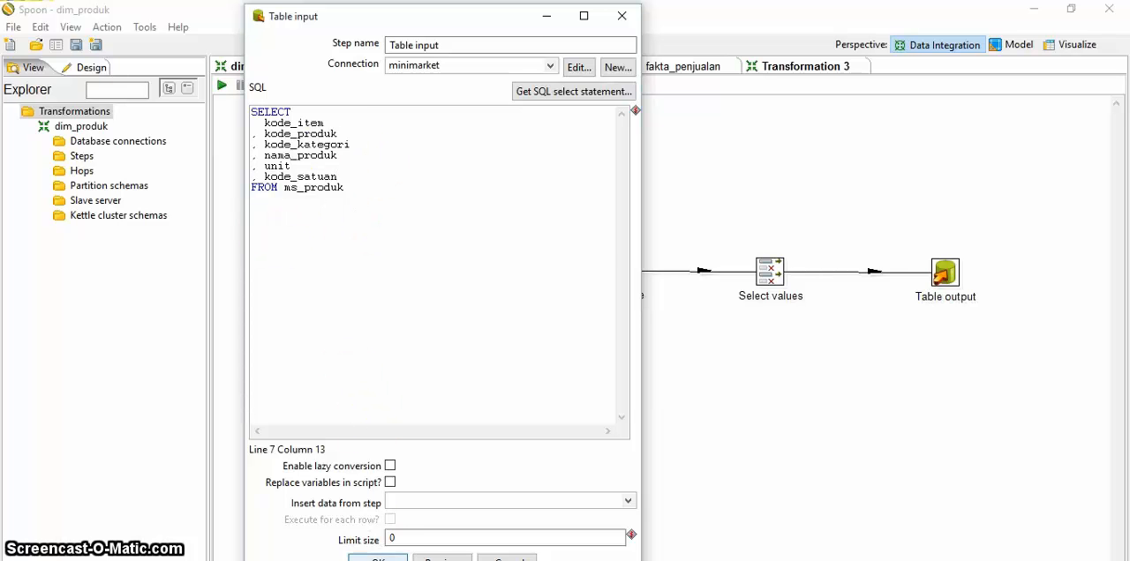
left_click(378, 559)
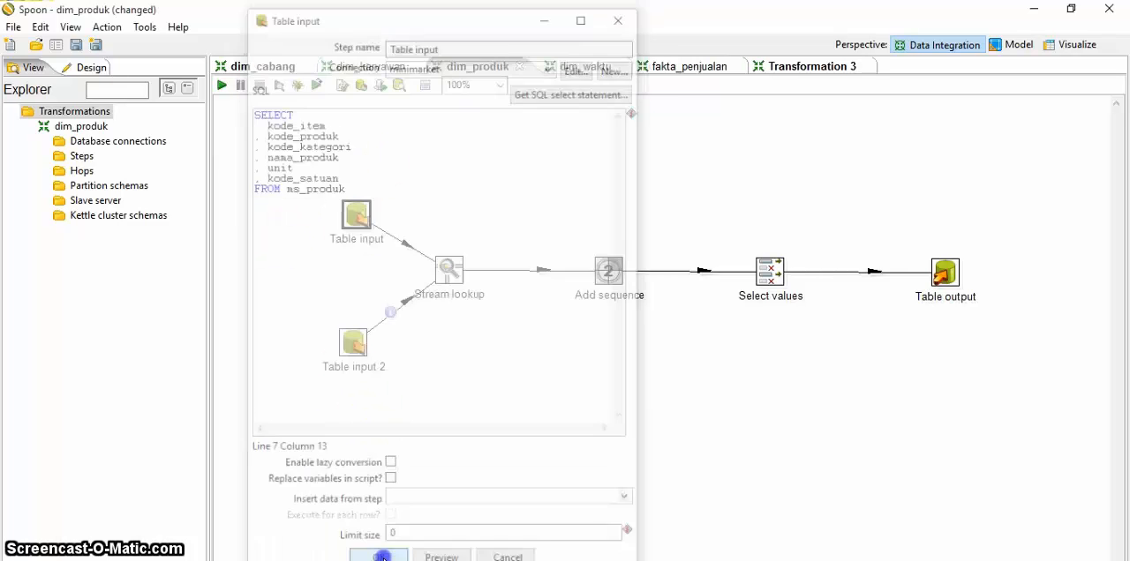
Step: Review the SQL query of Table input 2 and the key and retrieval fields of Stream lookup
double_click(356, 342)
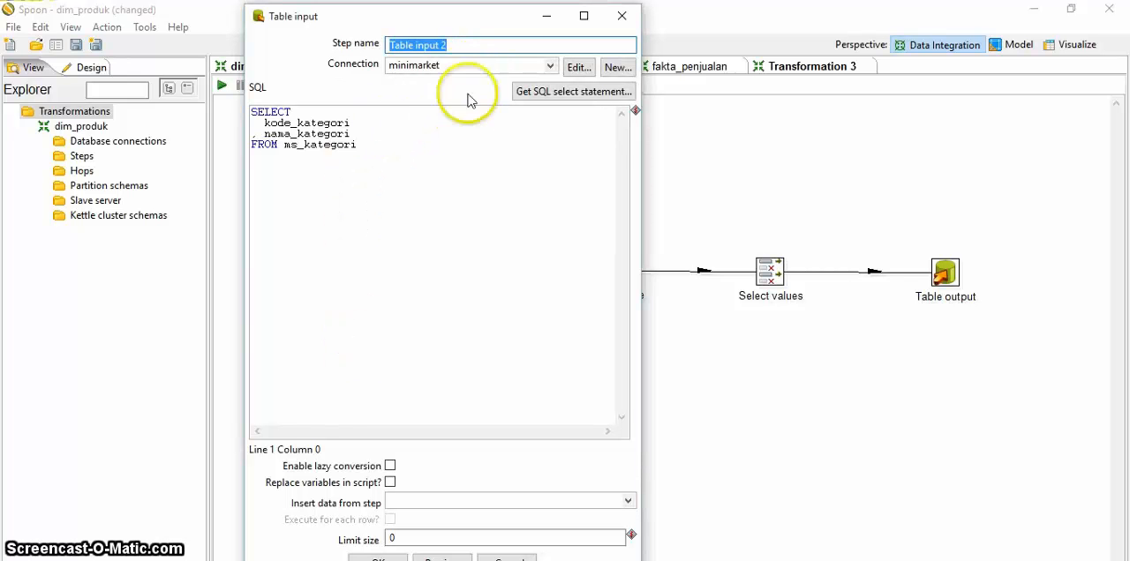
left_click(486, 197)
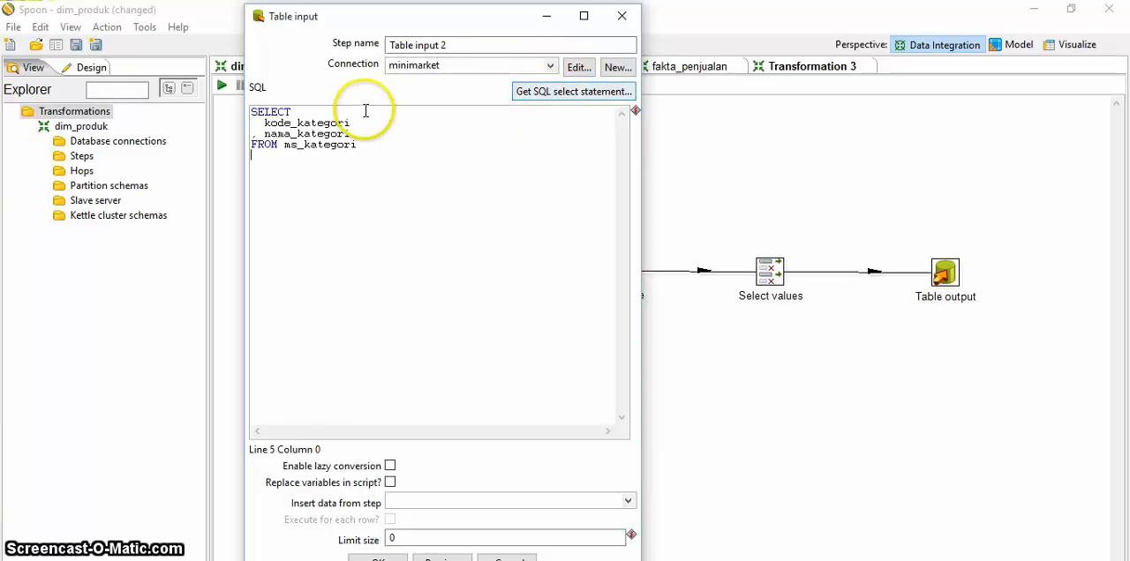
left_click(372, 558)
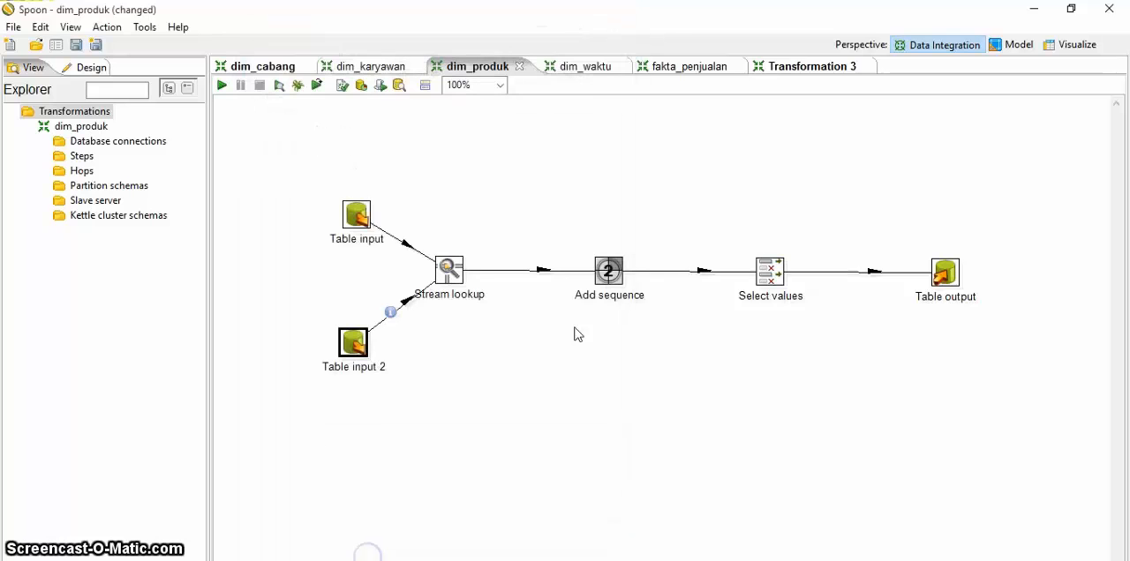
double_click(449, 265)
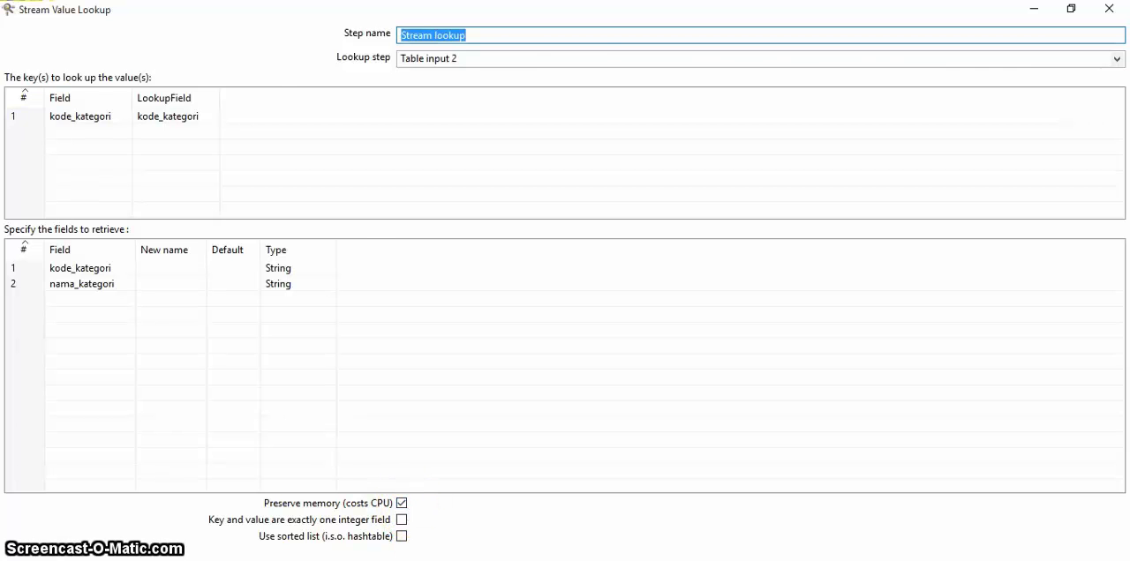
left_click(434, 559)
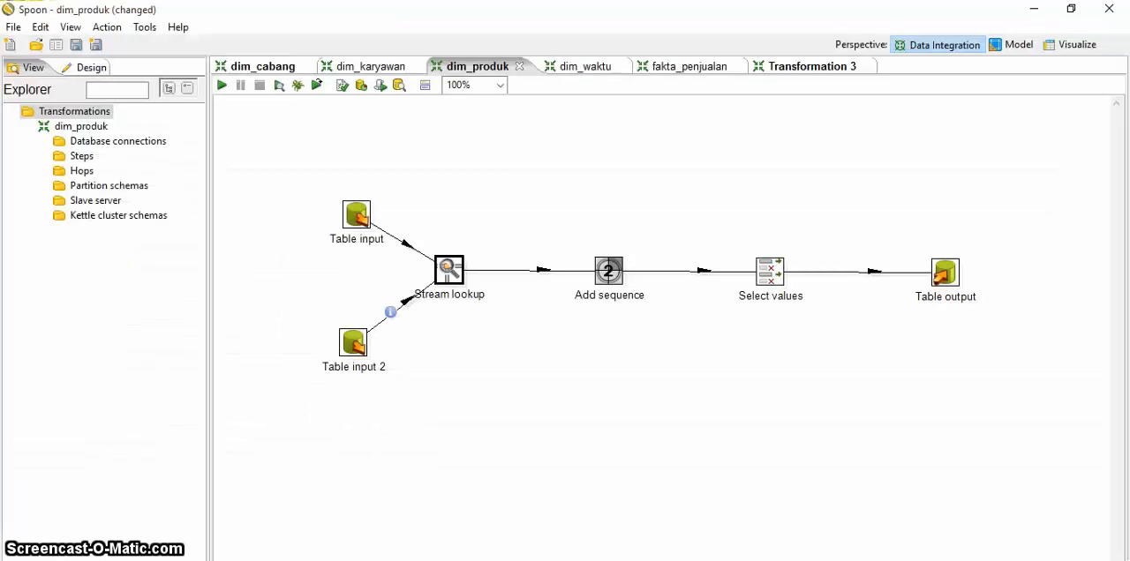
Step: Review the Add sequence step's value name and counter settings
double_click(615, 257)
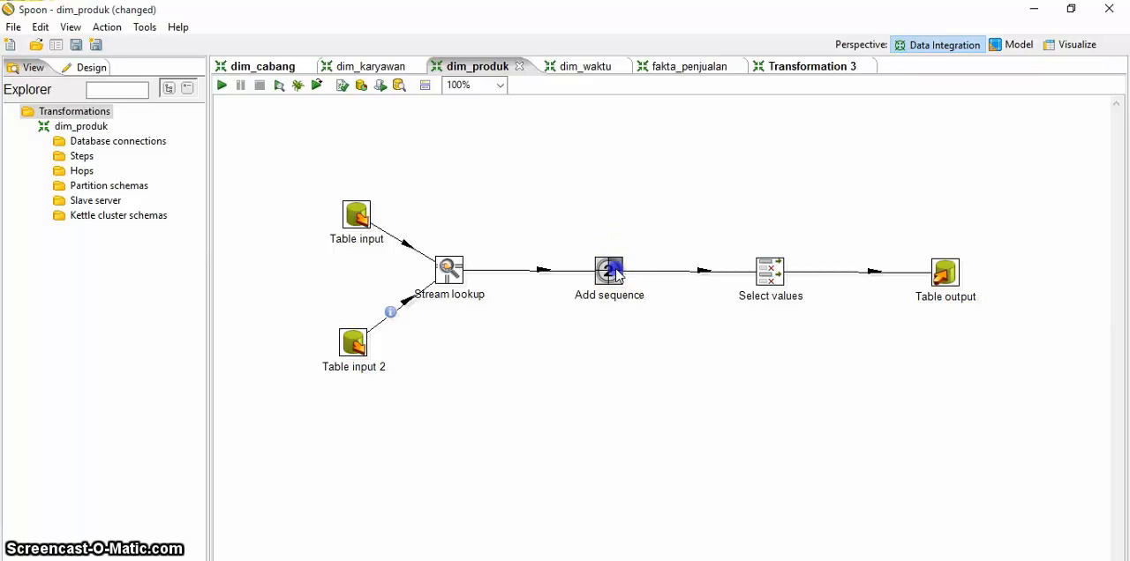
left_click(581, 165)
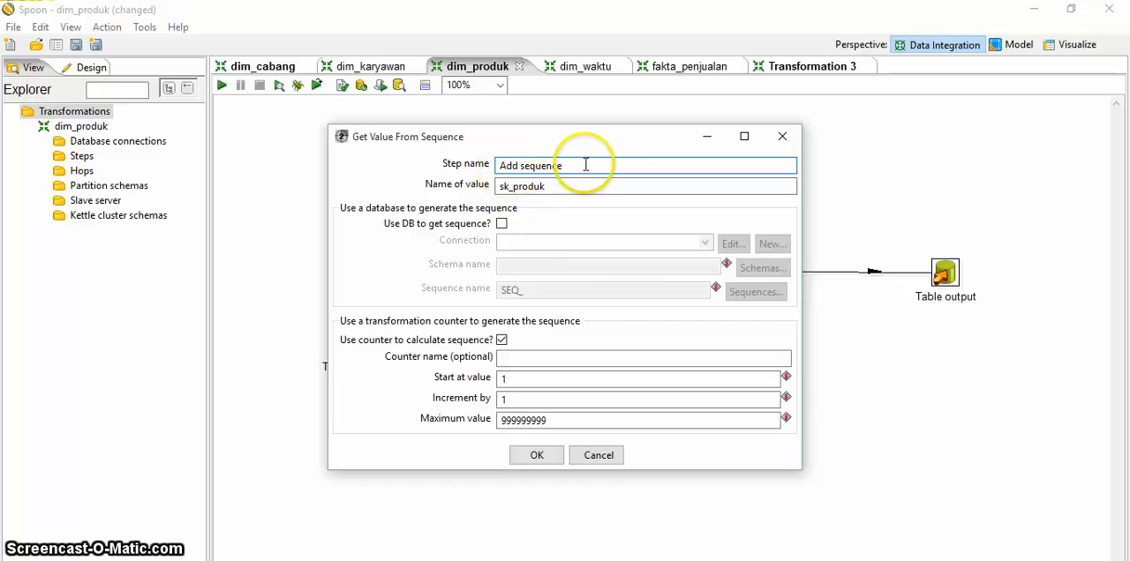
left_click(539, 186)
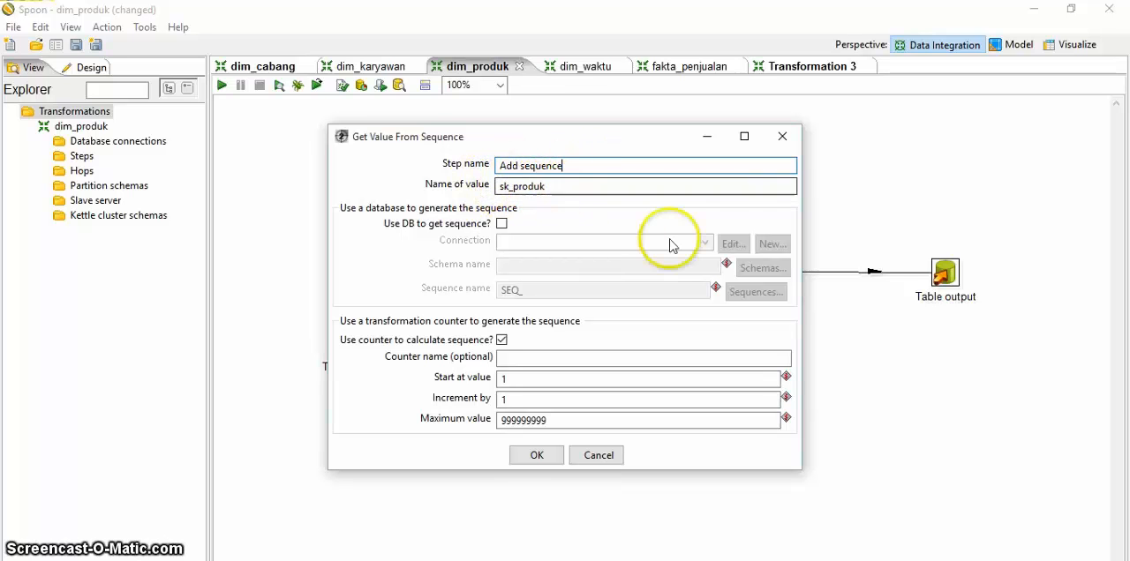
left_click(539, 456)
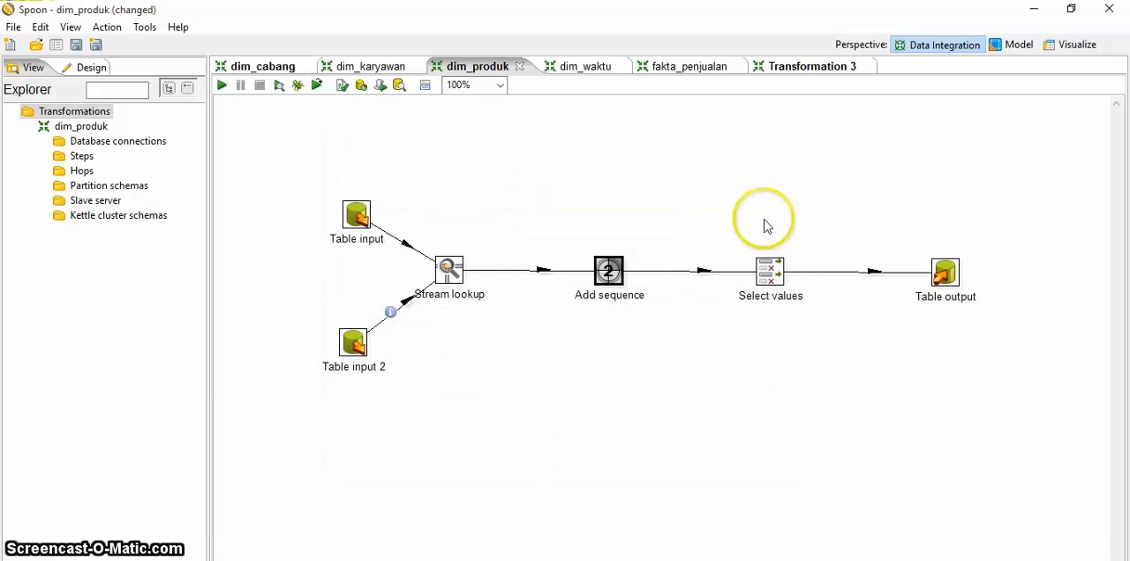
Step: Move sk_produk down and up through the Select values field order, return it to first place and apply the settings
double_click(764, 272)
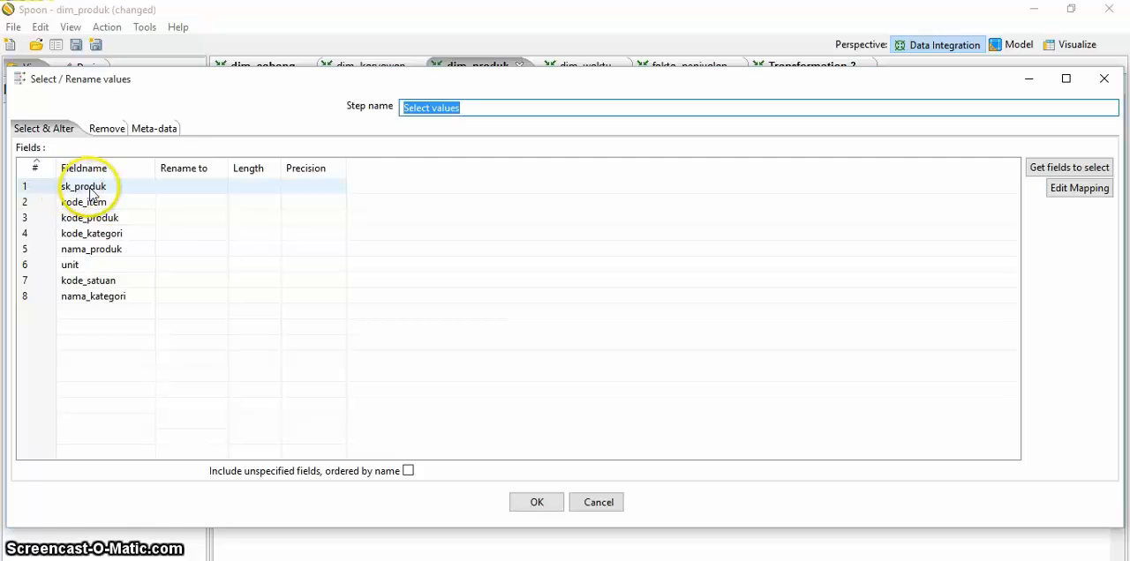
left_click(81, 190)
left_click(184, 199)
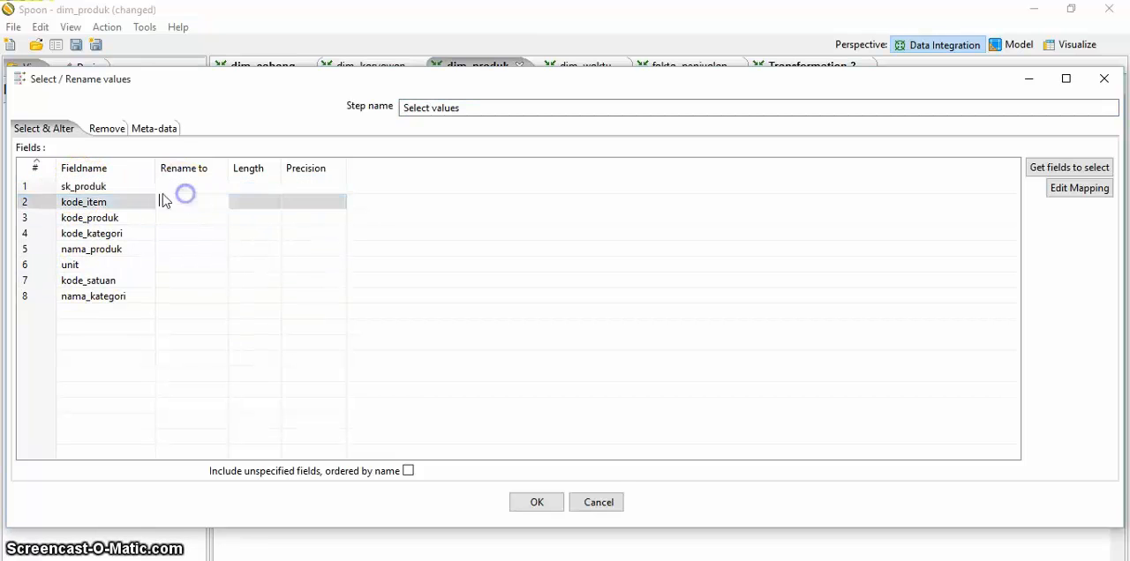
left_click(47, 188)
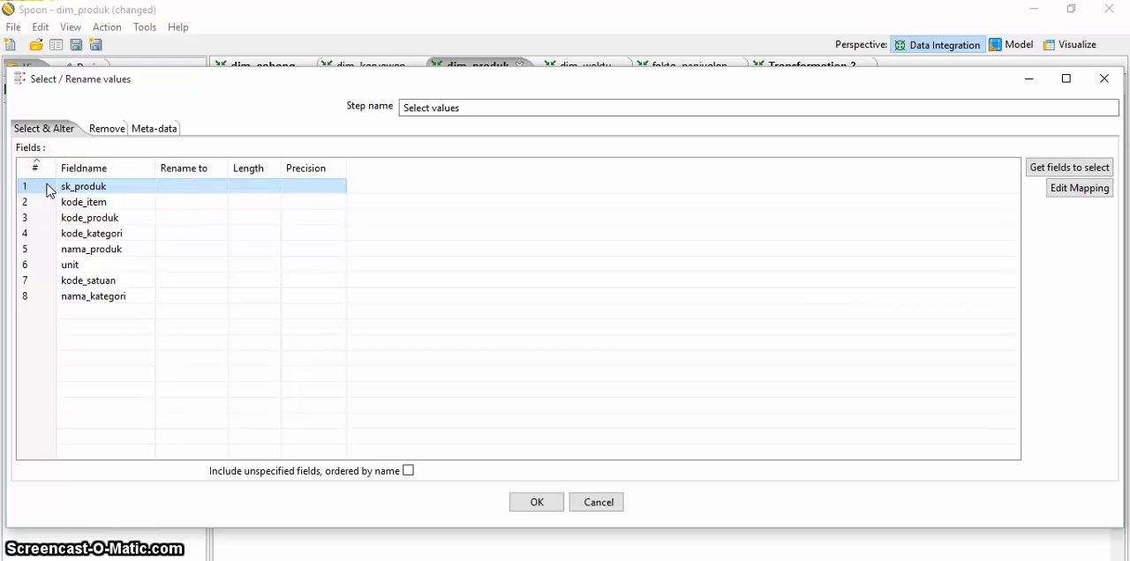
key("ctrl+Down")
key("ctrl+Down")
key("ctrl+Up")
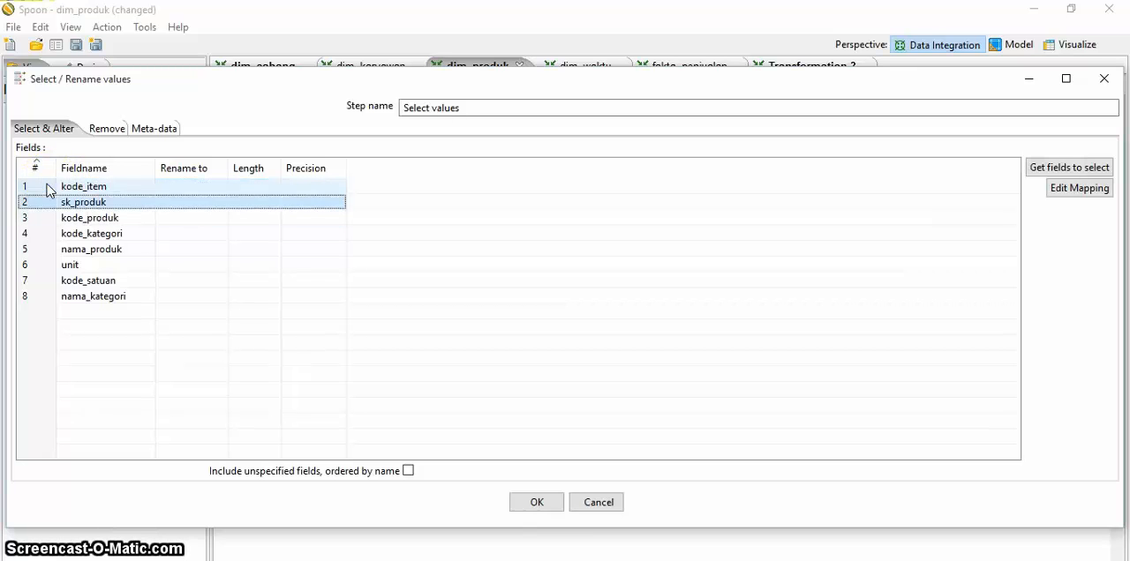
key("ctrl+Up")
key("ctrl+Down")
key("ctrl+Down")
key("ctrl+Down")
key("ctrl+Down")
key("ctrl+Down")
key("ctrl+Up")
key("ctrl+Up")
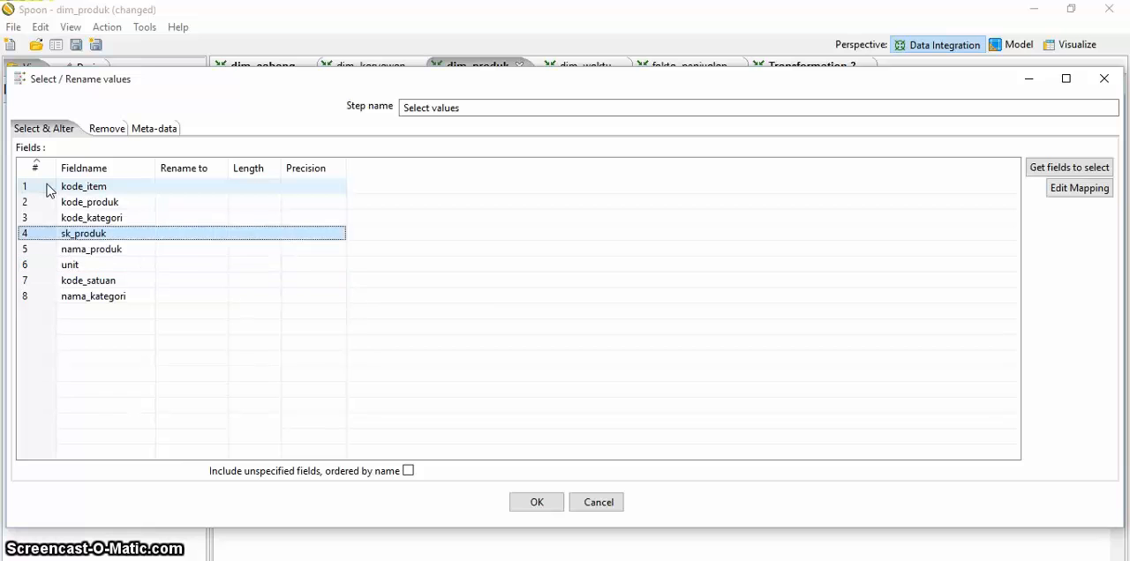
key("ctrl+Down")
key("ctrl+Down")
key("ctrl+Up")
key("ctrl+Up")
key("ctrl+Up")
key("ctrl+Up")
key("ctrl+Down")
key("ctrl+Up")
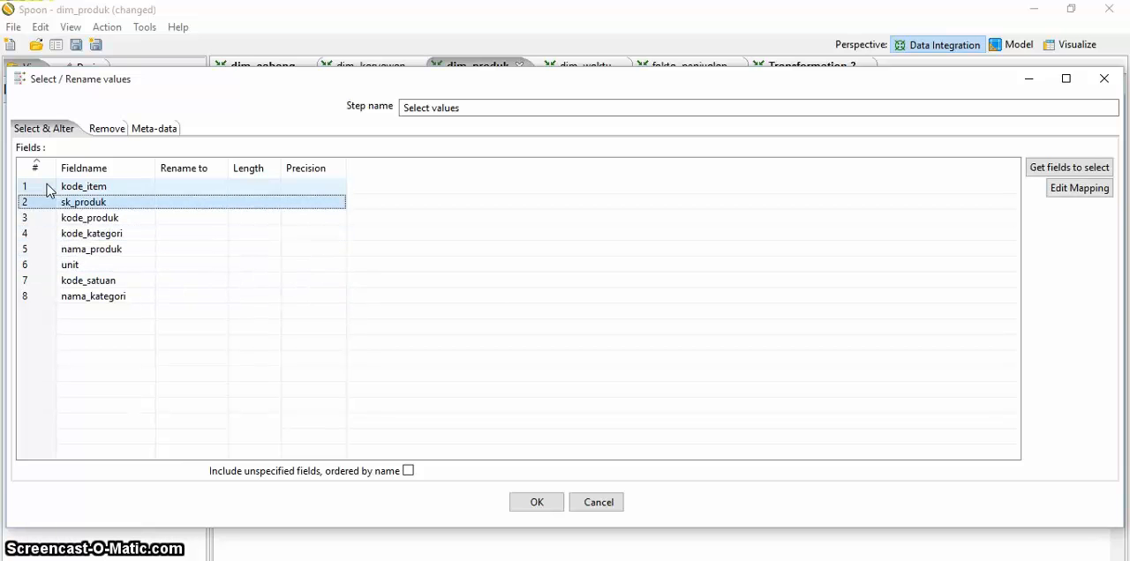
key("ctrl+Up")
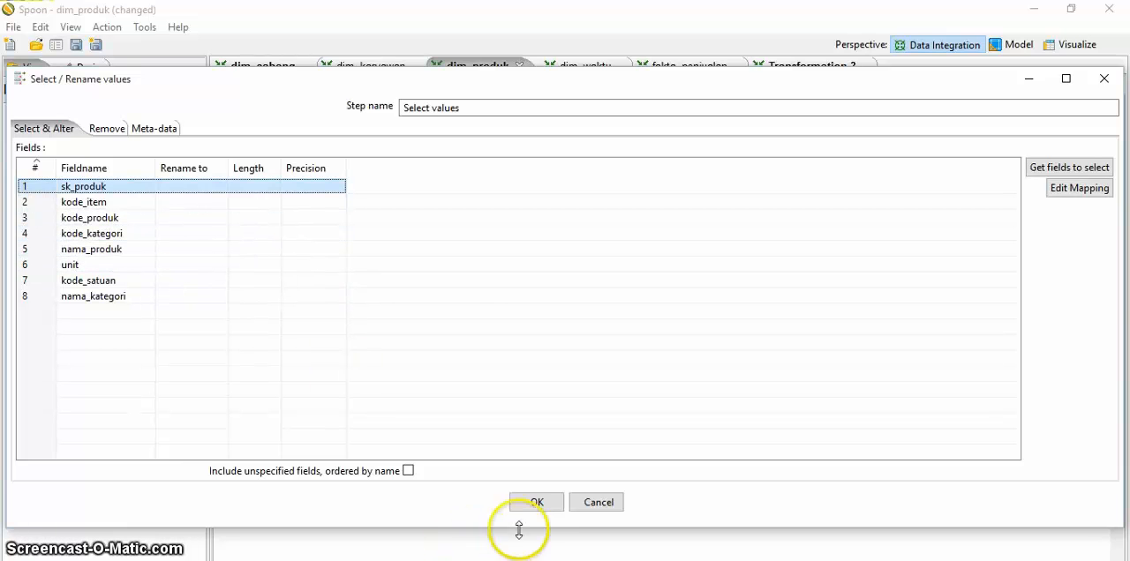
left_click(537, 503)
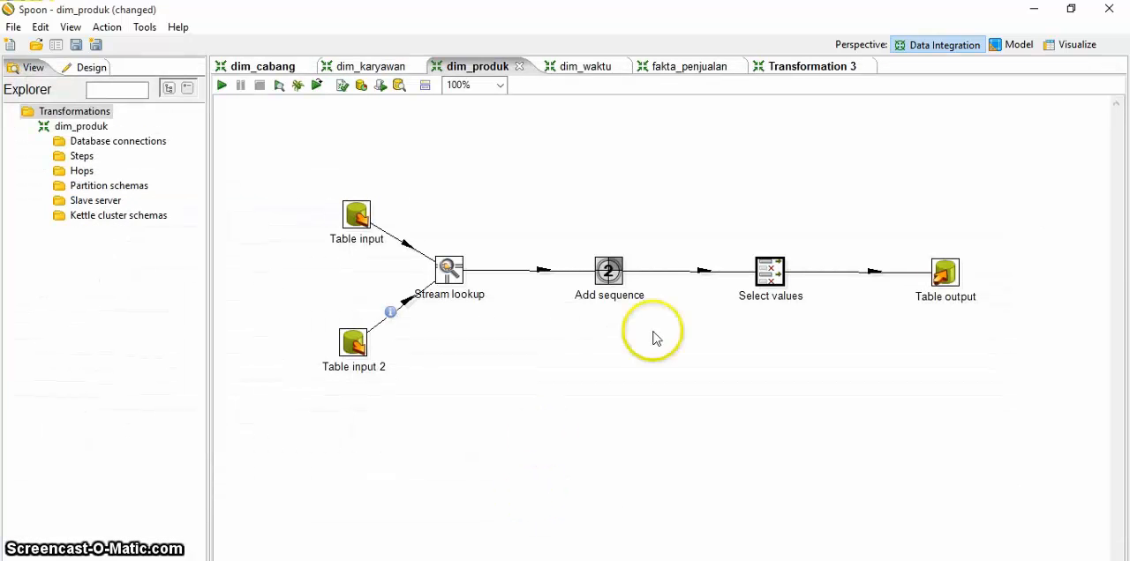
Step: Review the Table output step's available connections and target table settings, and close it
double_click(943, 288)
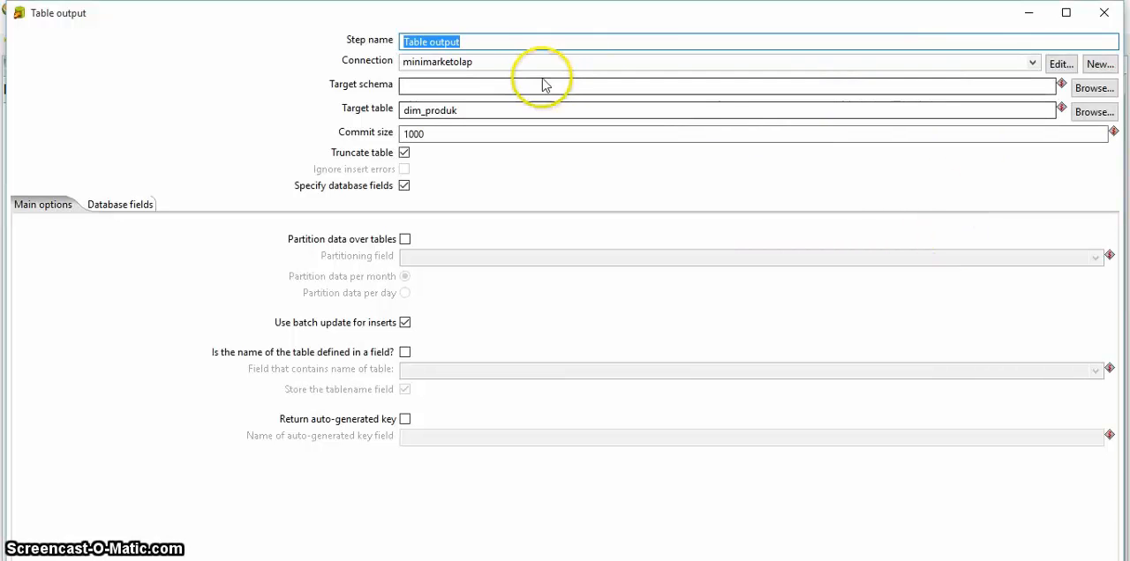
left_click(1032, 62)
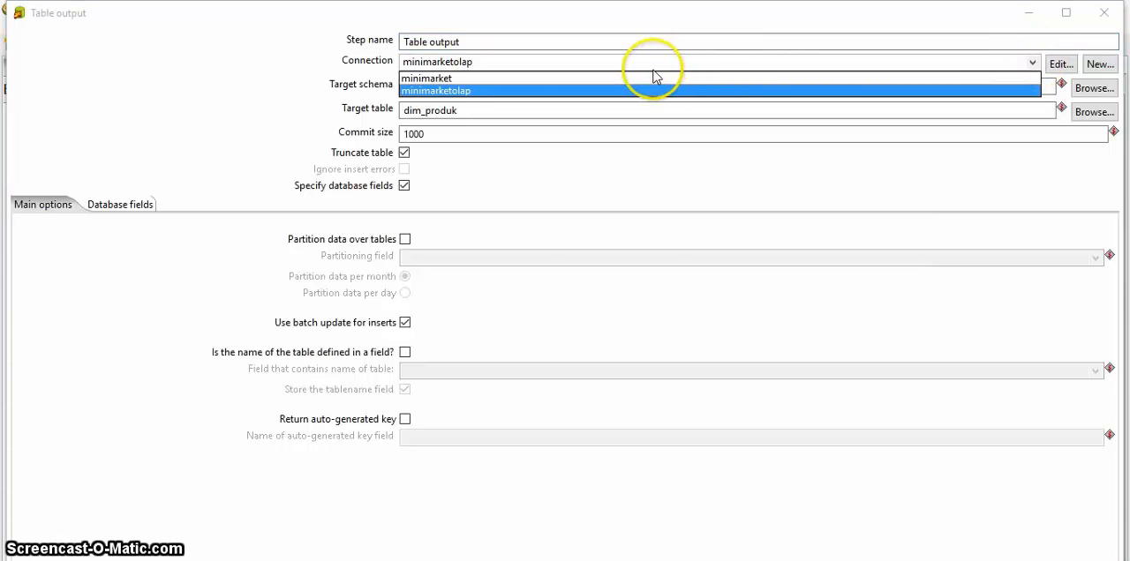
left_click(1030, 18)
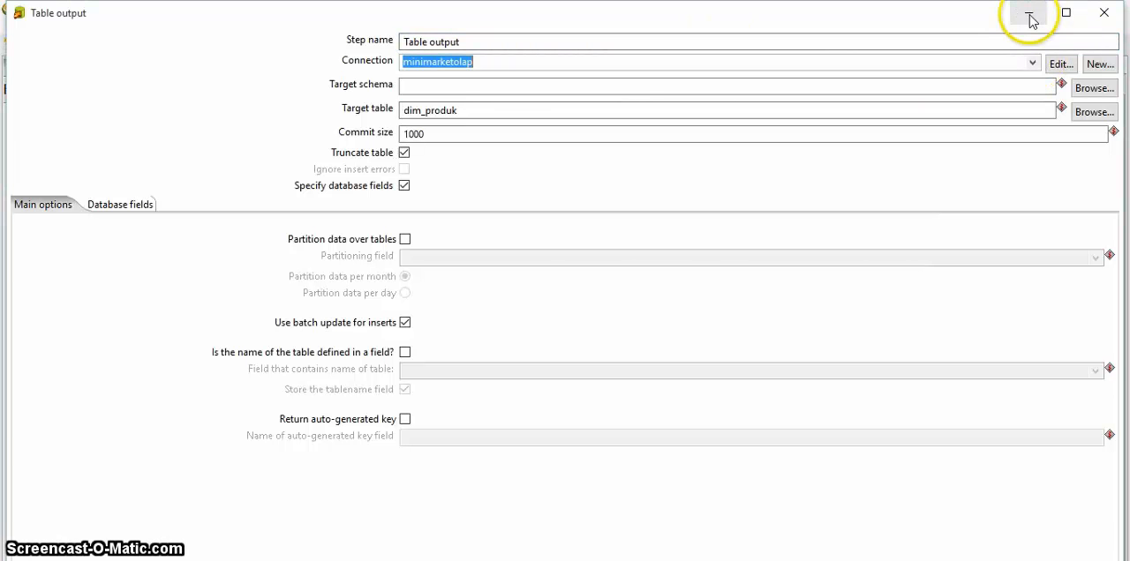
left_click(1116, 15)
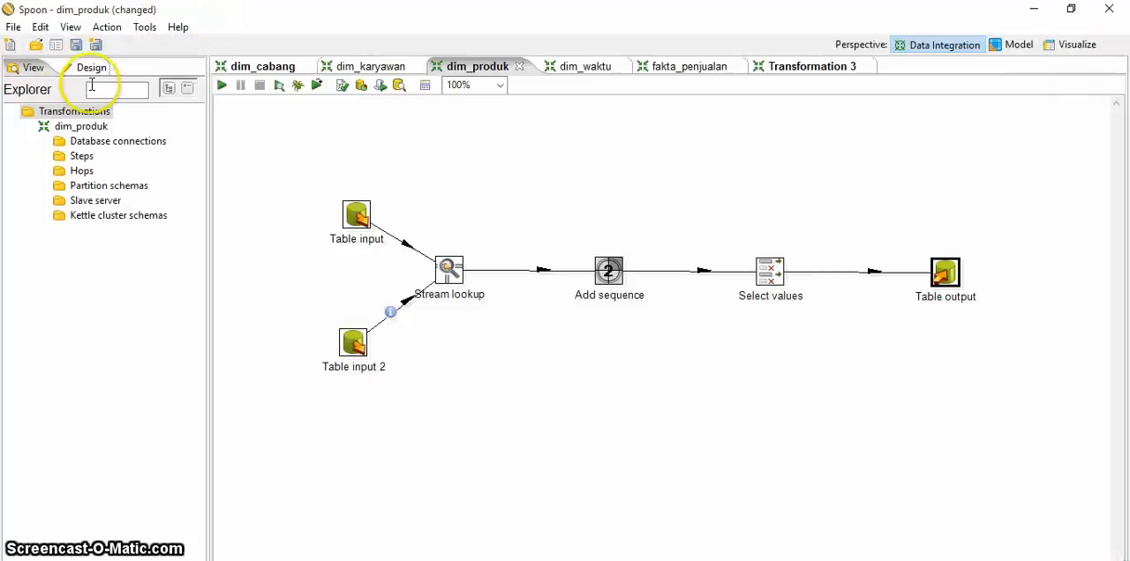
Step: Start a new database connection named minimarket_olap with host localhost and connection type MySQL
double_click(93, 146)
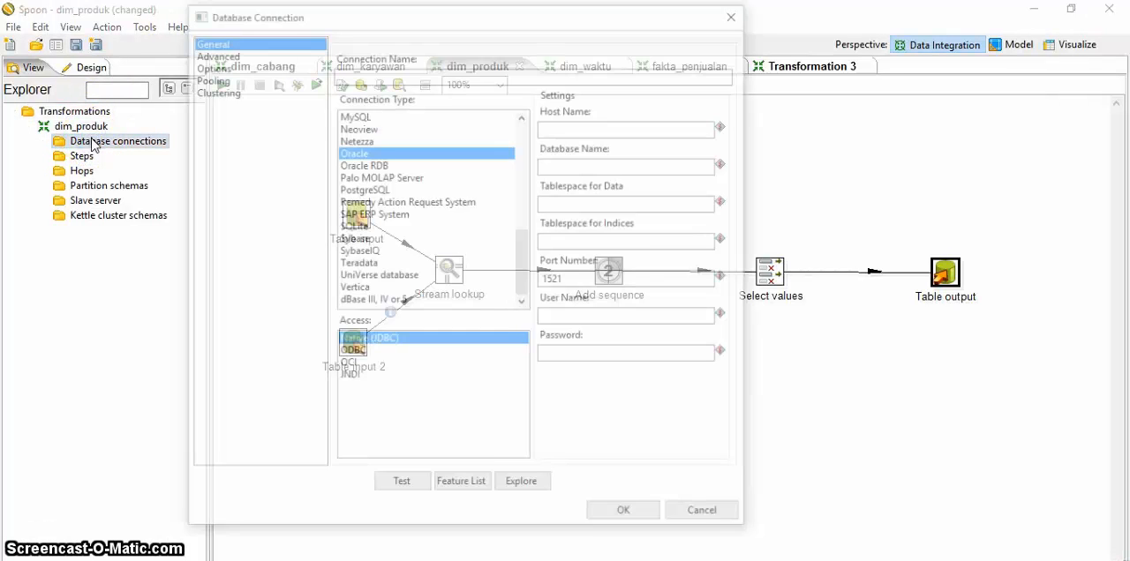
left_click(340, 74)
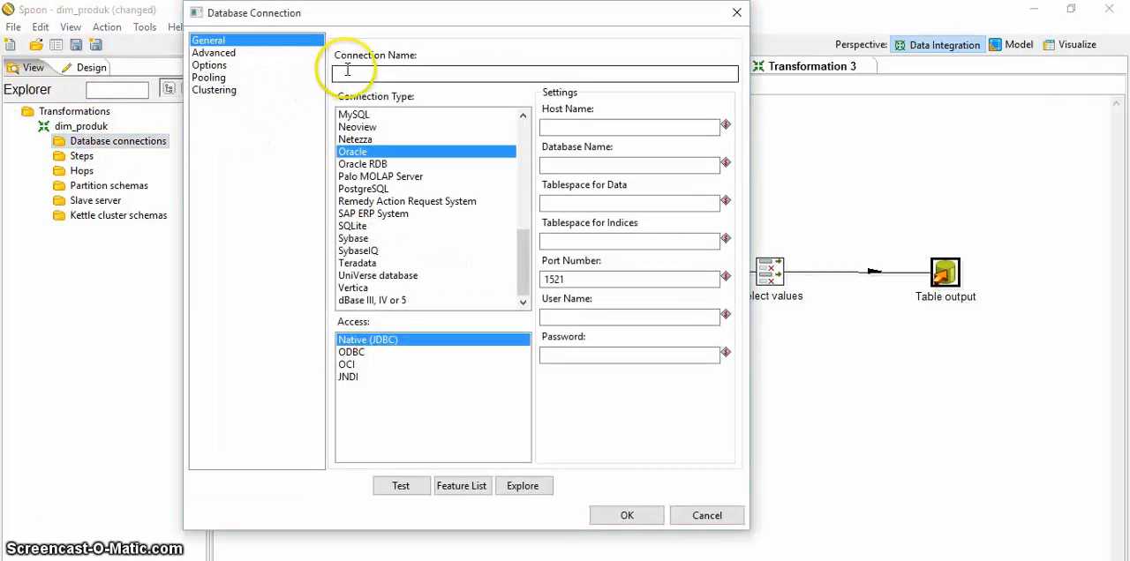
type("minimarket_olap")
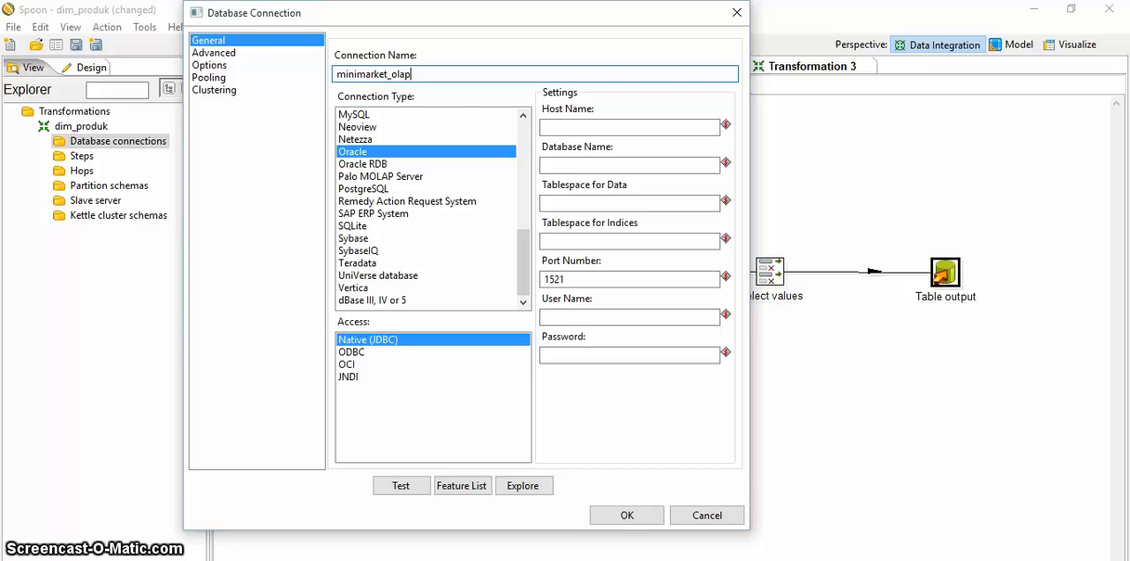
left_click(548, 123)
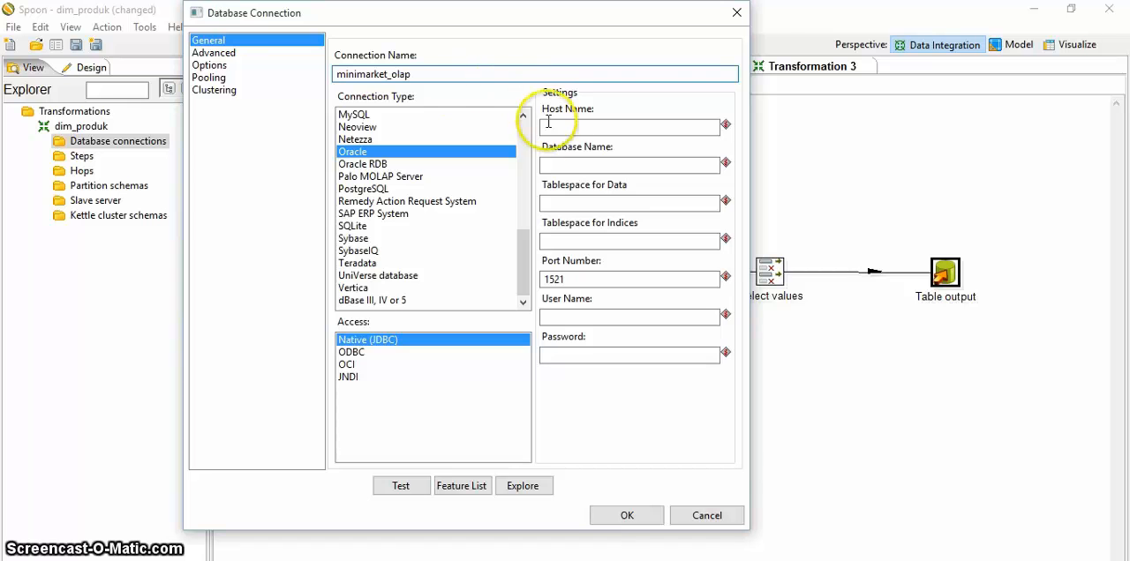
left_click(553, 128)
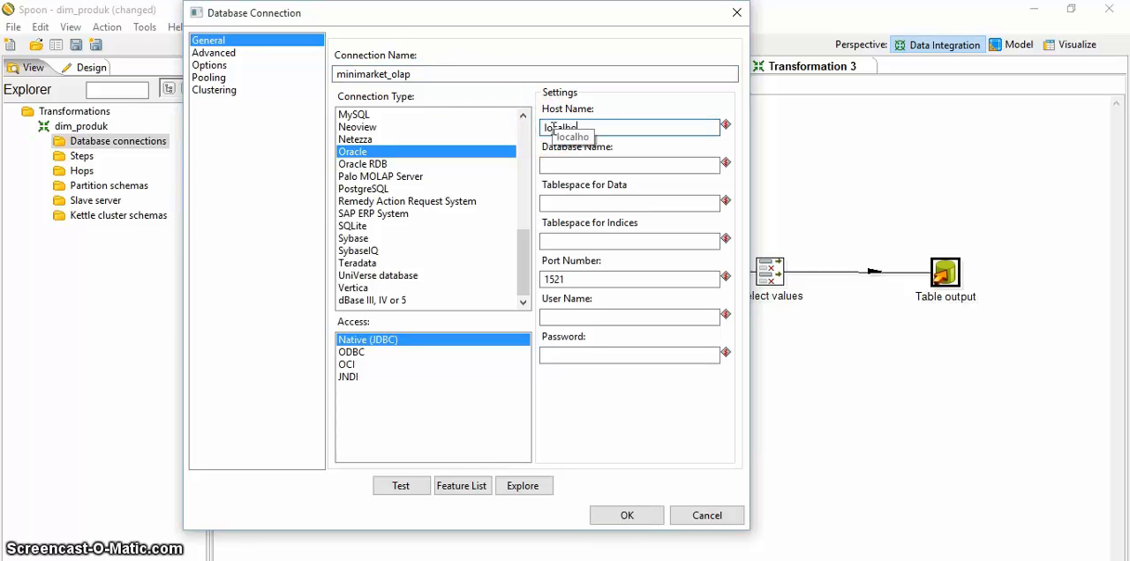
left_click(416, 114)
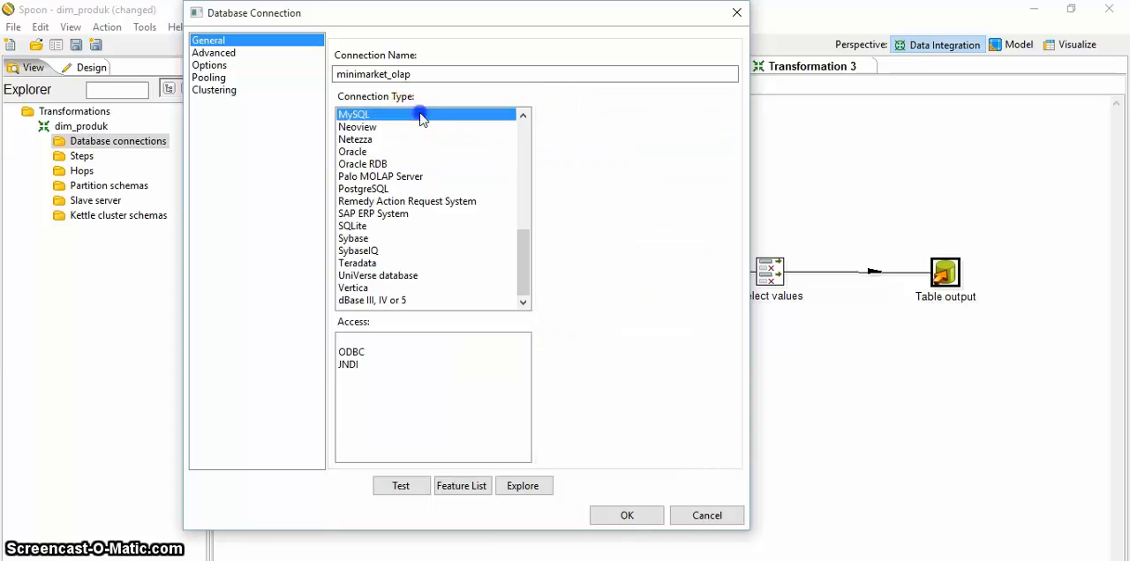
Step: Set the connection's database name to minimarket_olap and user name to root, and test the connection
left_click(600, 165)
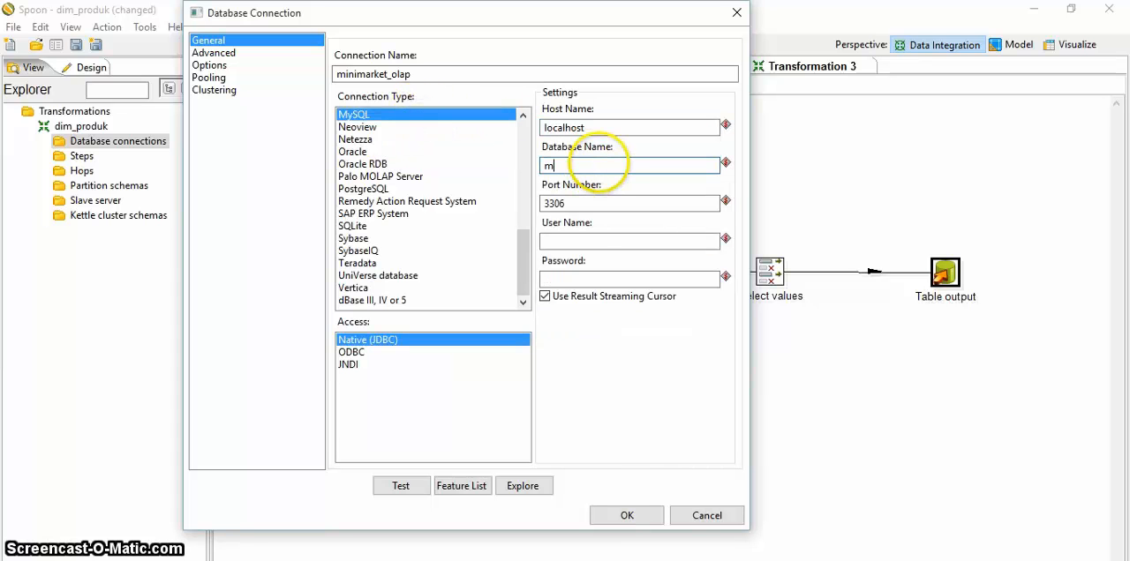
type("minimarket_olap")
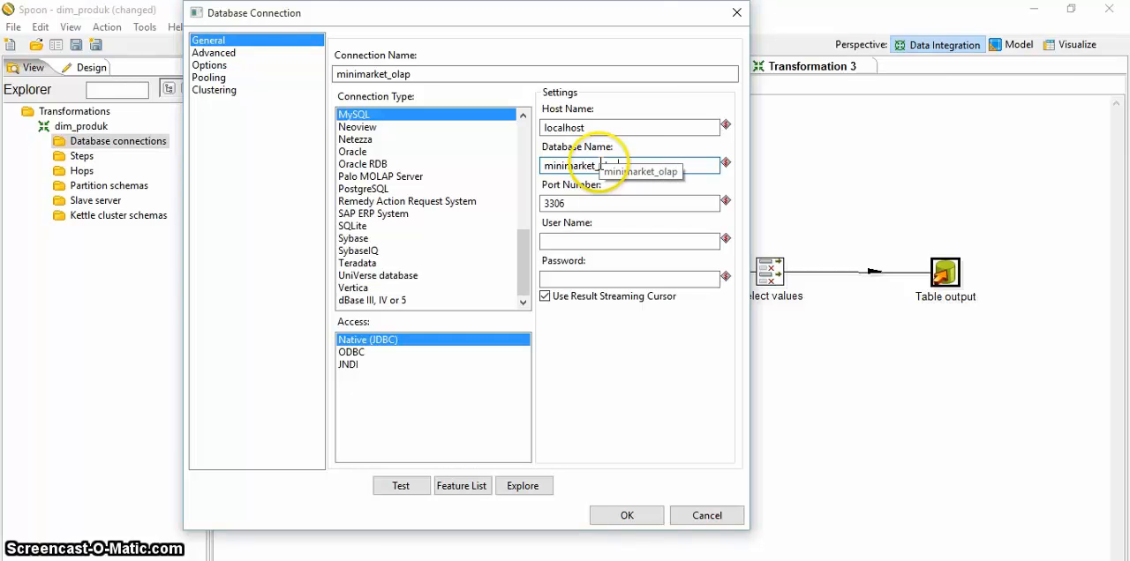
type("root")
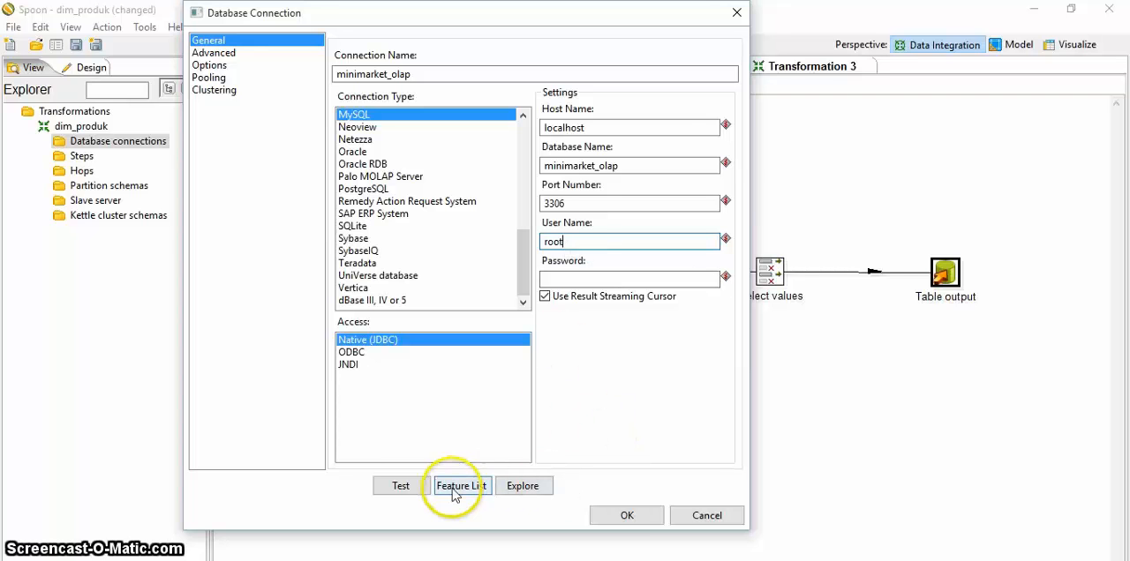
left_click(401, 487)
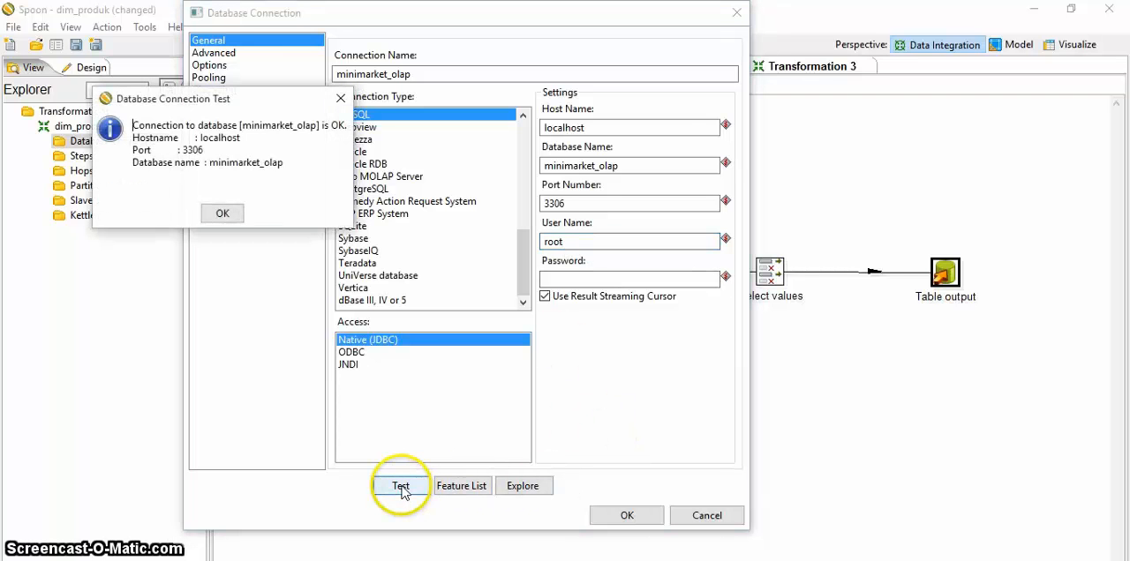
Step: Save the tested minimarket_olap connection and set it as the Table output step's connection
left_click(341, 99)
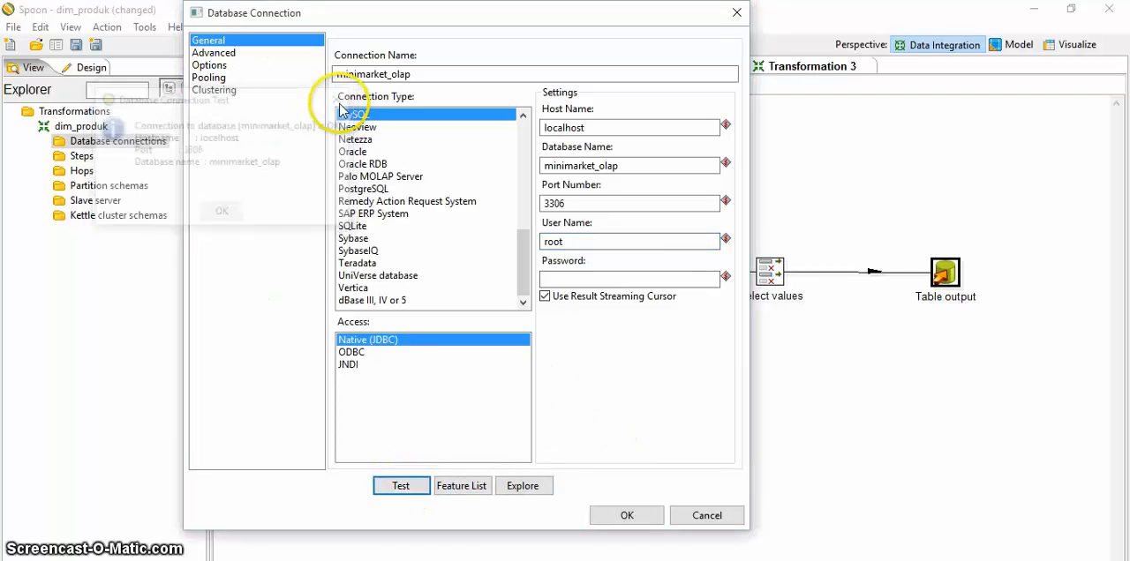
left_click(626, 516)
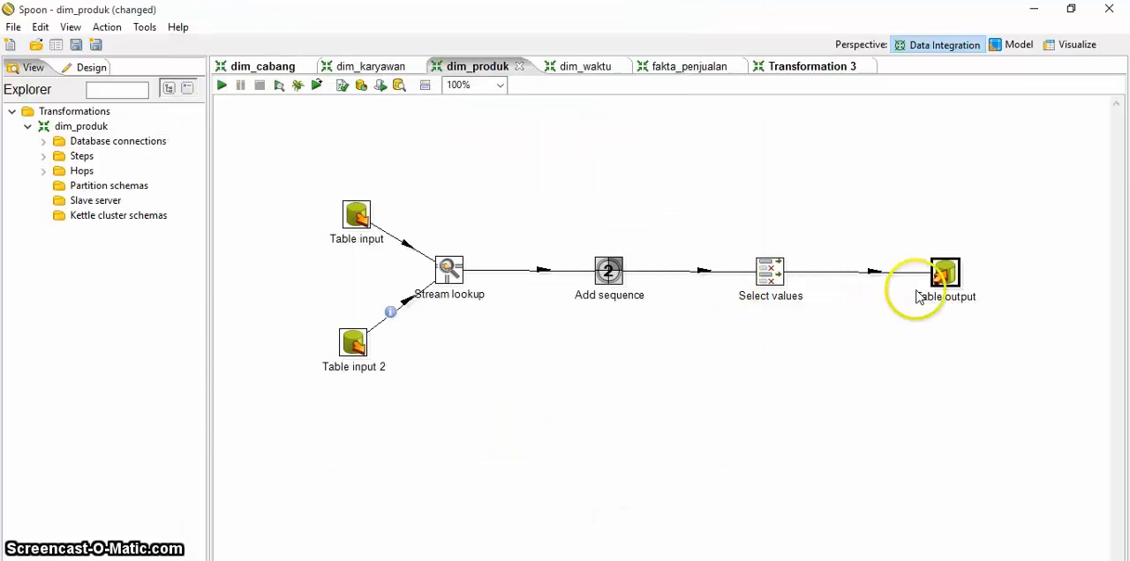
double_click(946, 275)
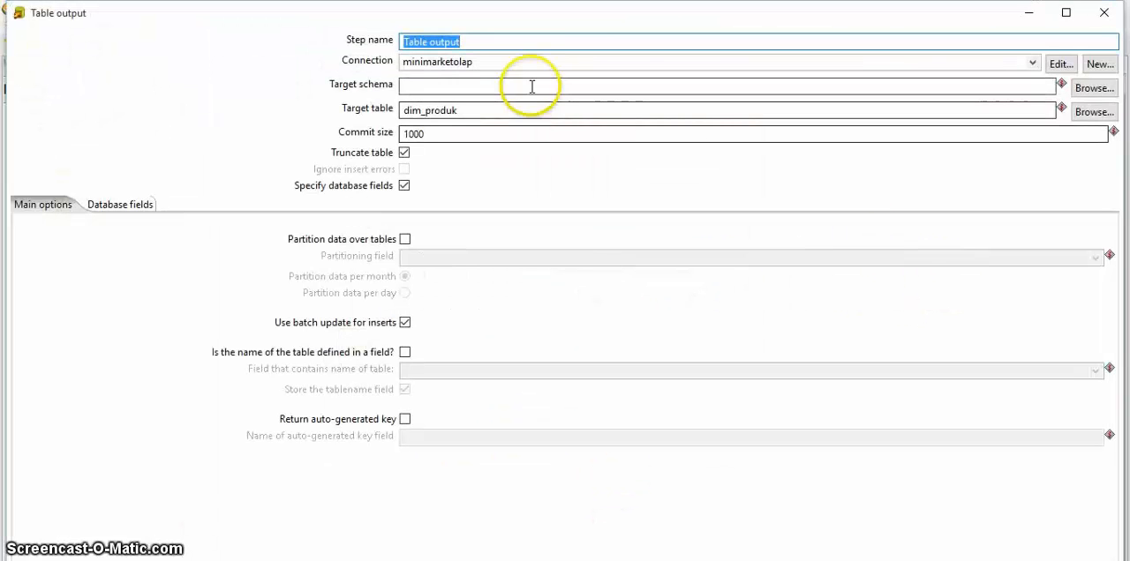
left_click(1033, 63)
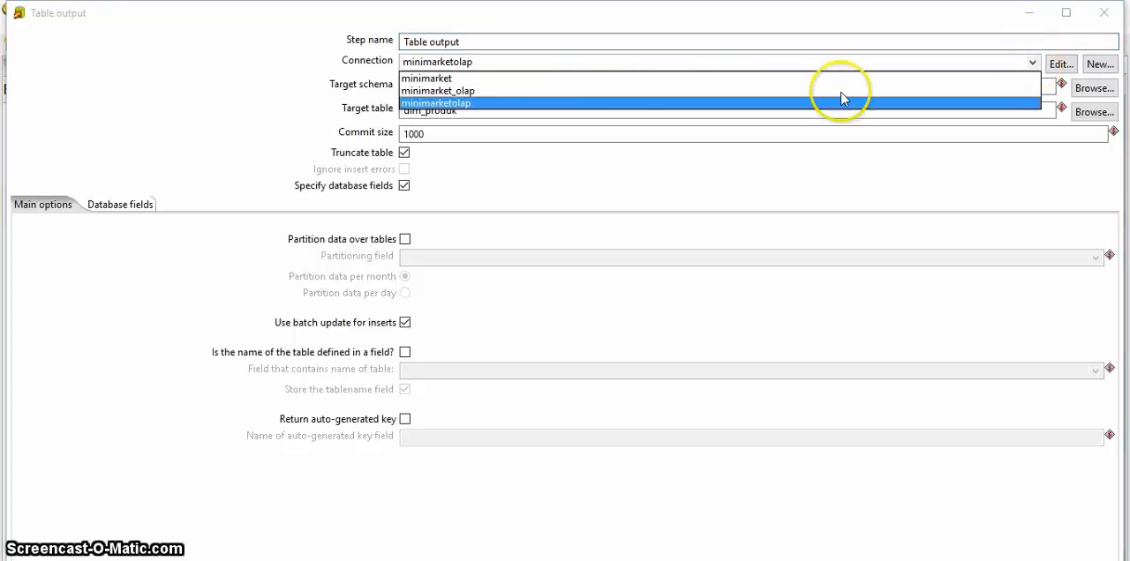
left_click(506, 91)
left_click(507, 85)
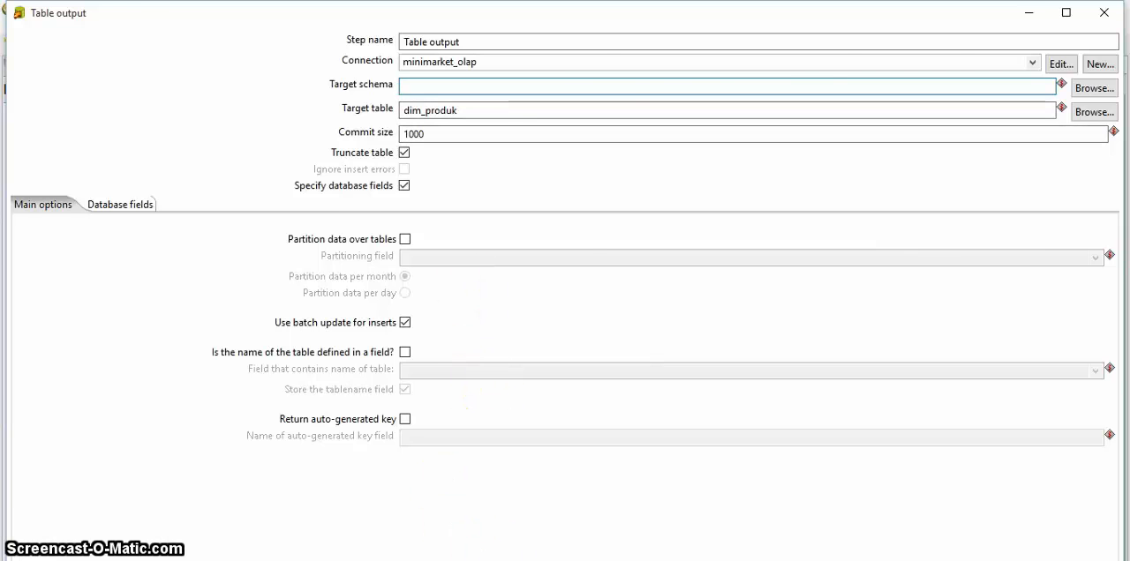
key("Return")
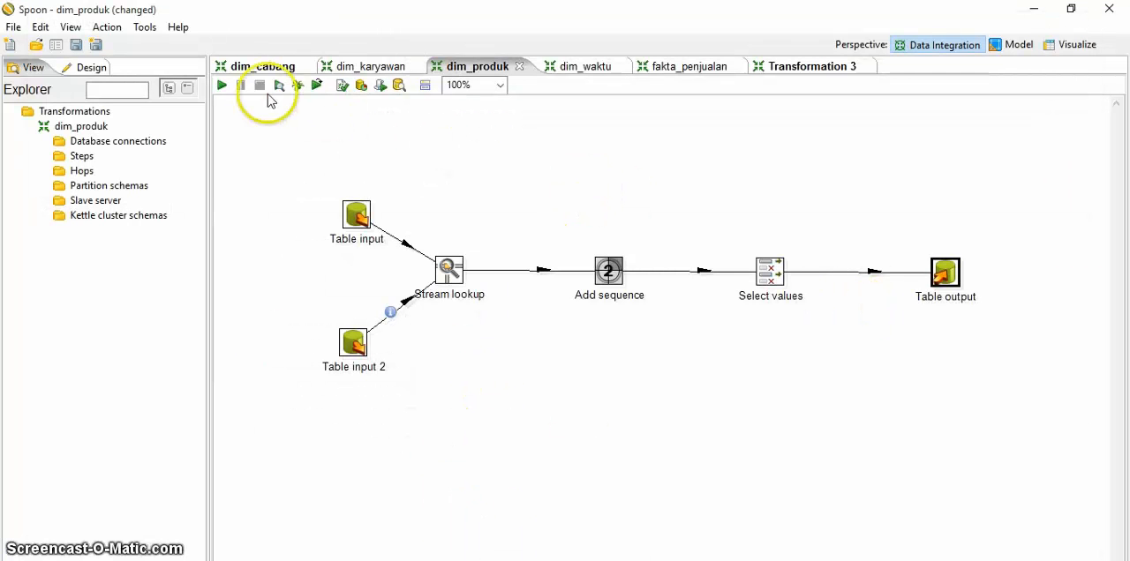
Step: Run the dim_produk transformation with local execution, saving its changes first
left_click(221, 86)
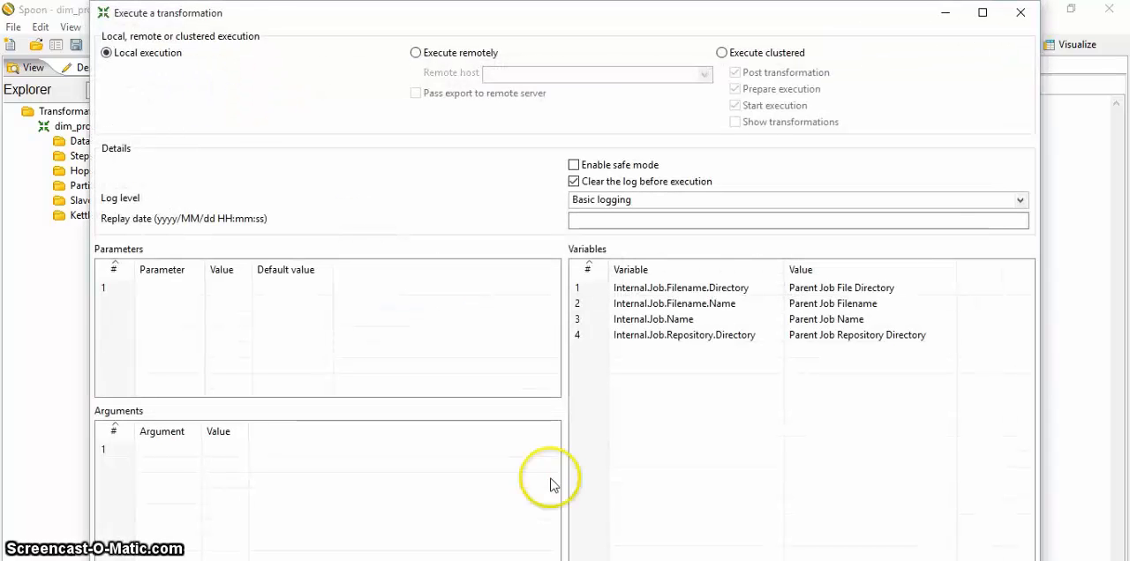
key("Return")
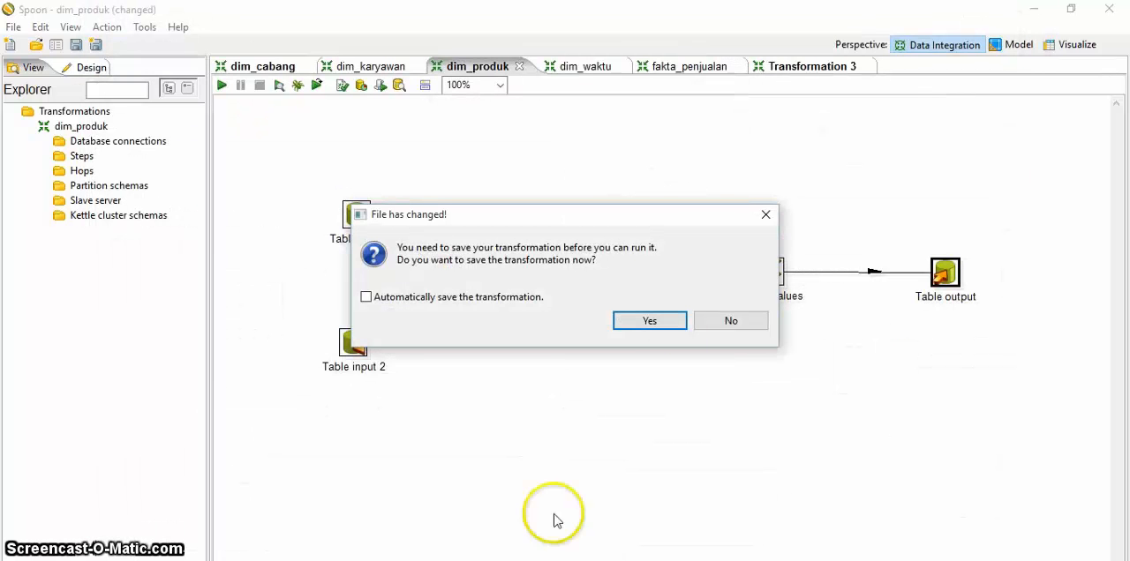
left_click(656, 325)
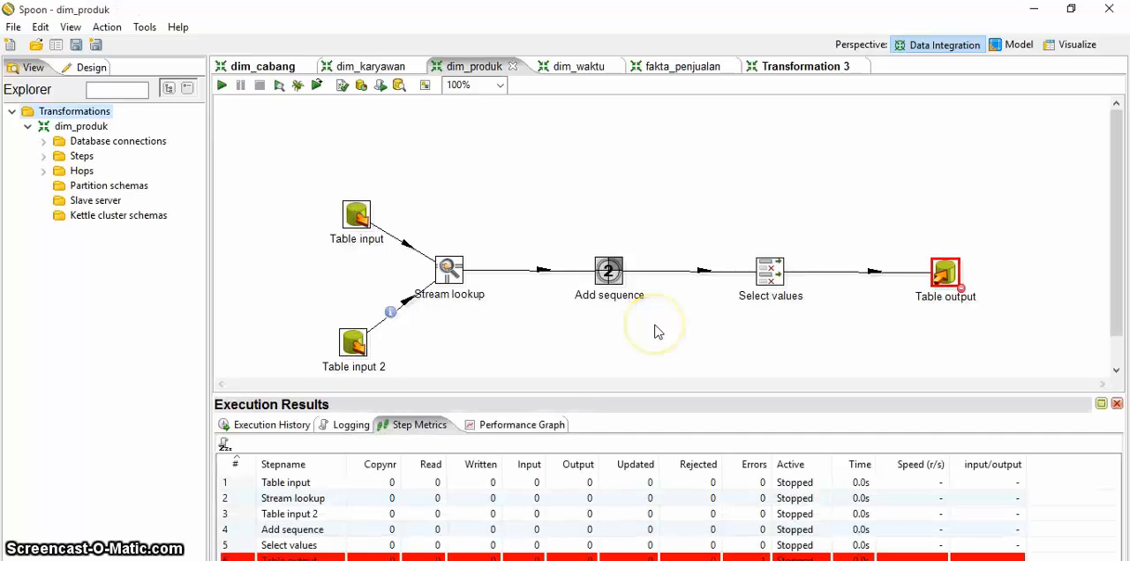
Step: Check the Table output step's settings, quick-launch a preview of that step to read its log, and close the log
double_click(949, 276)
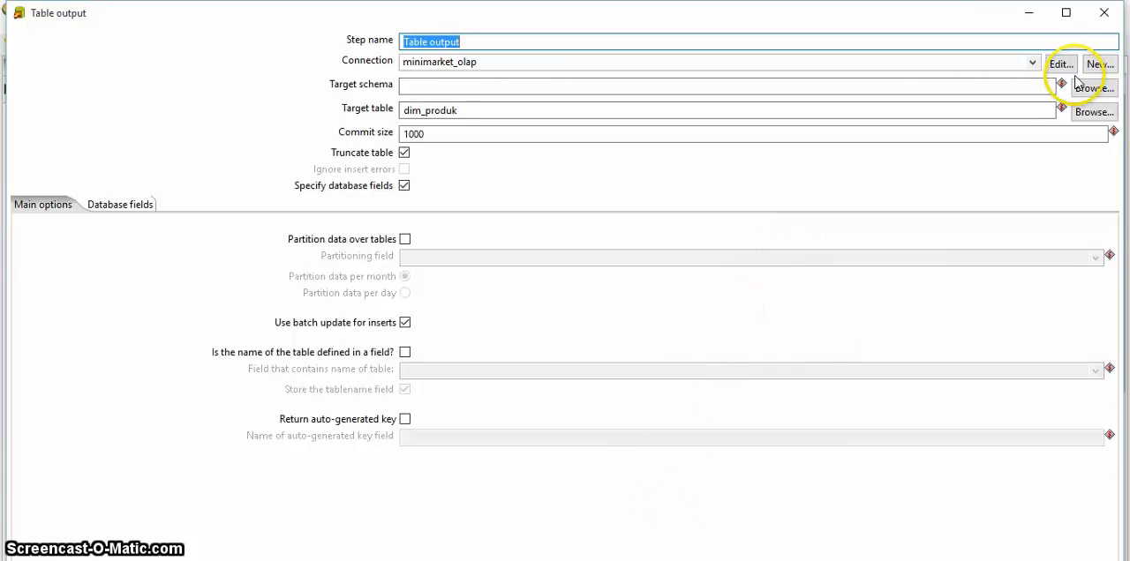
left_click(1105, 14)
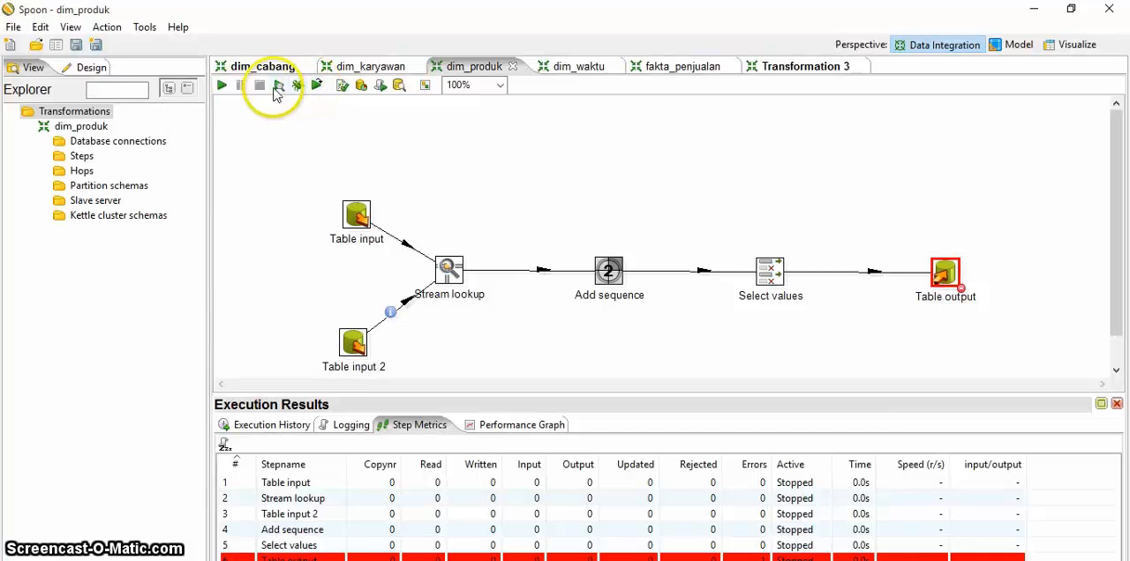
left_click(276, 88)
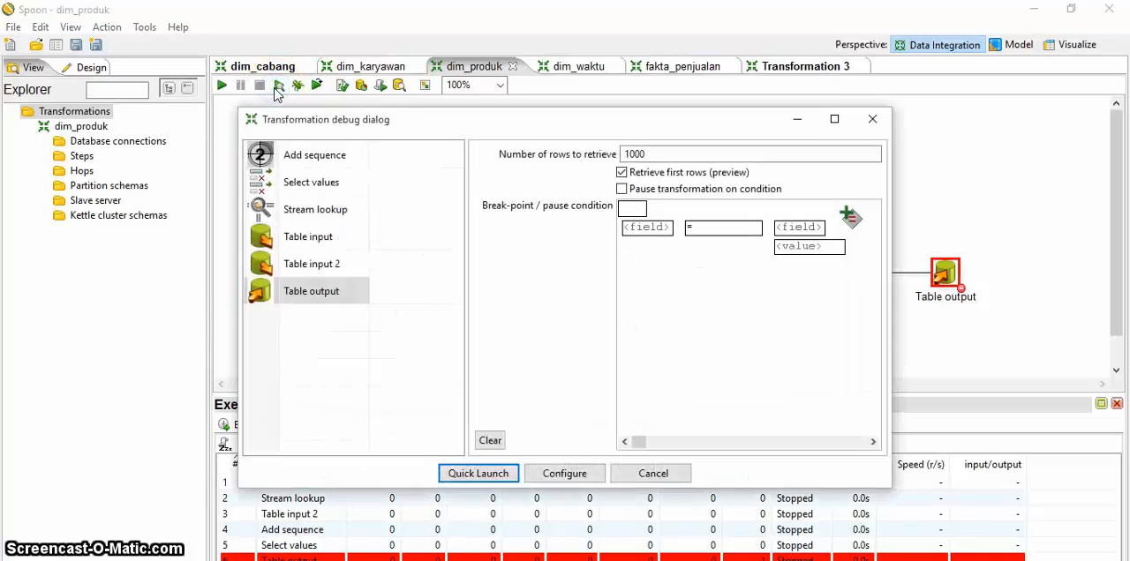
left_click(481, 474)
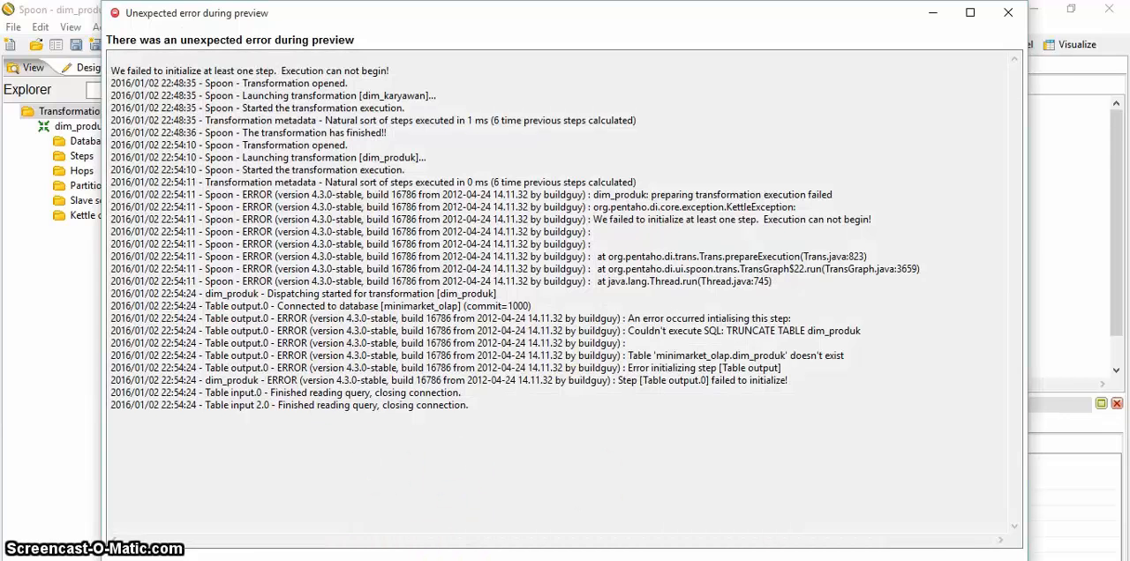
left_click(564, 560)
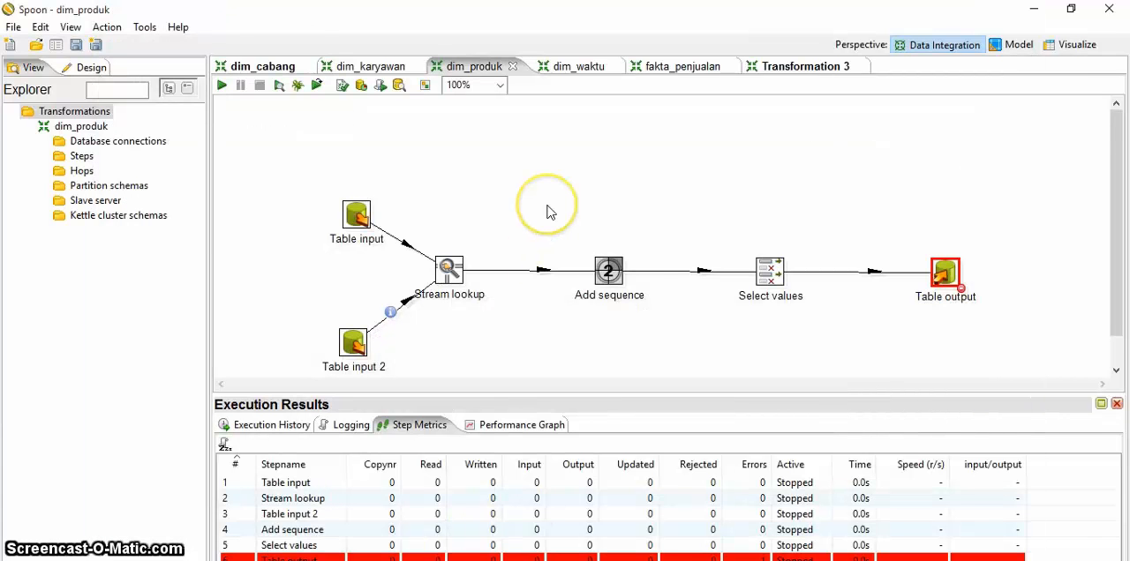
Step: Execute the Table output step's generated SQL to create the dim_produk table, and rerun the transformation locally
double_click(942, 276)
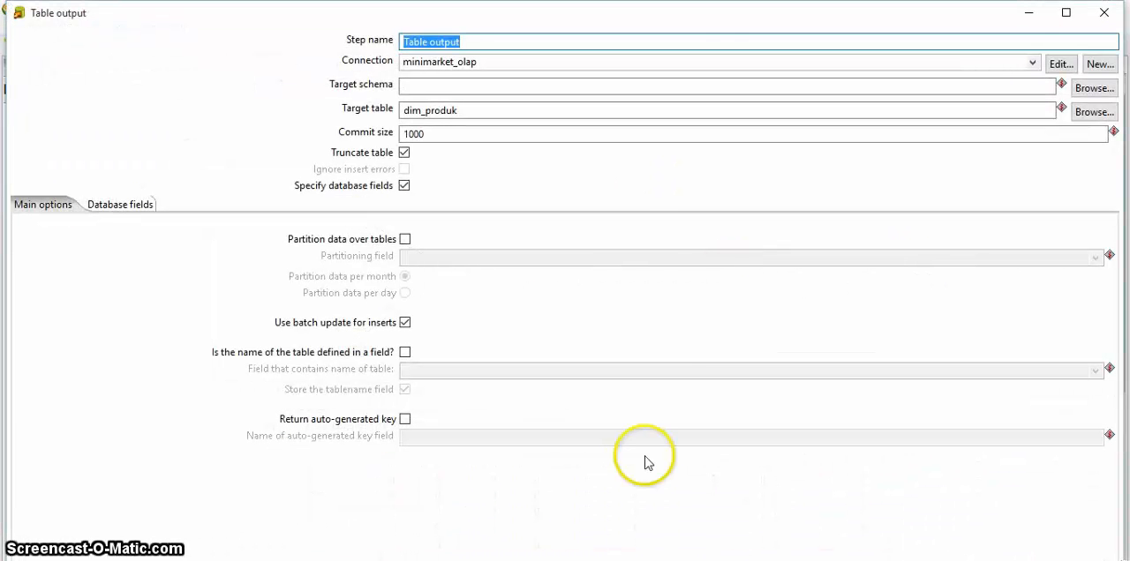
left_click(608, 560)
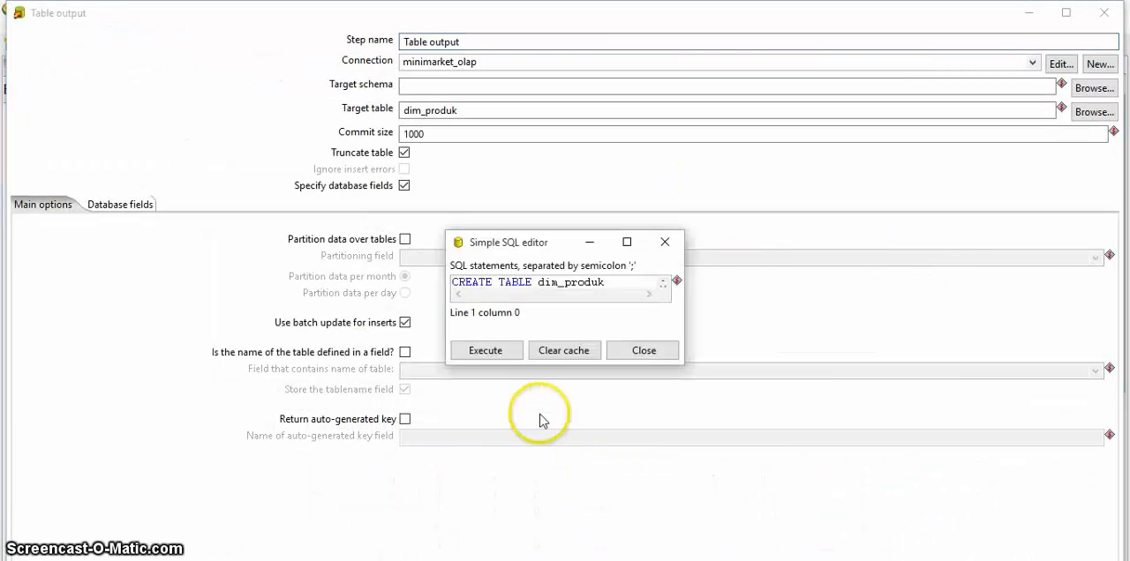
left_click(503, 351)
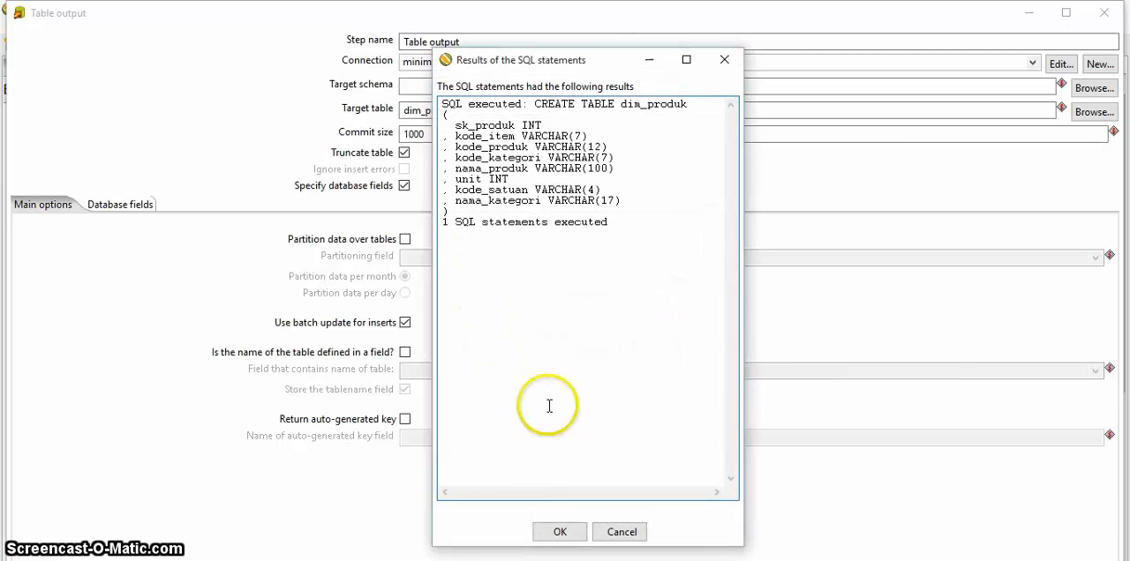
left_click(561, 527)
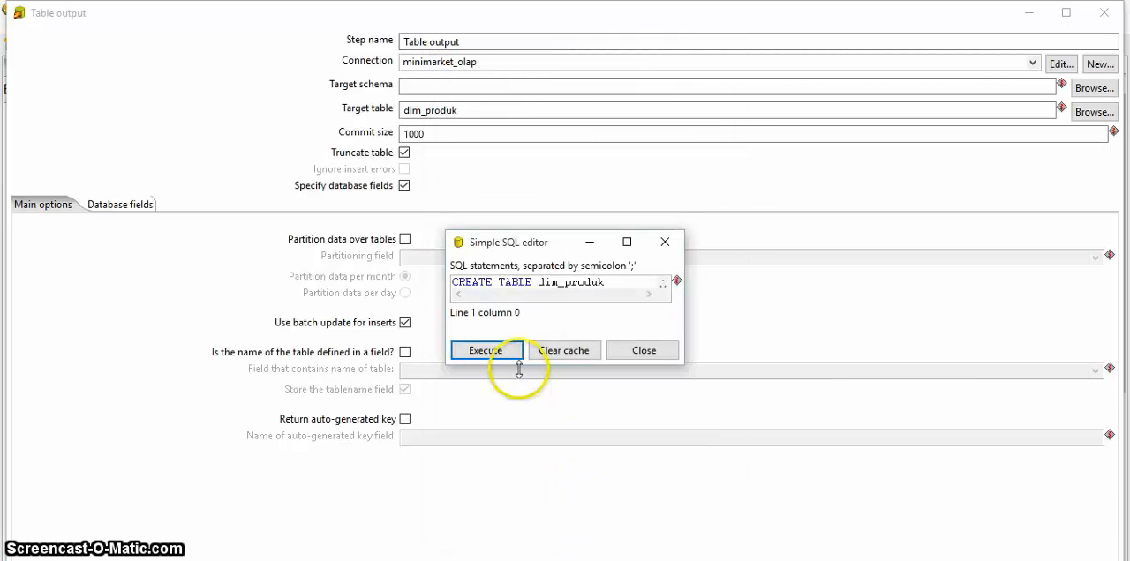
left_click(637, 353)
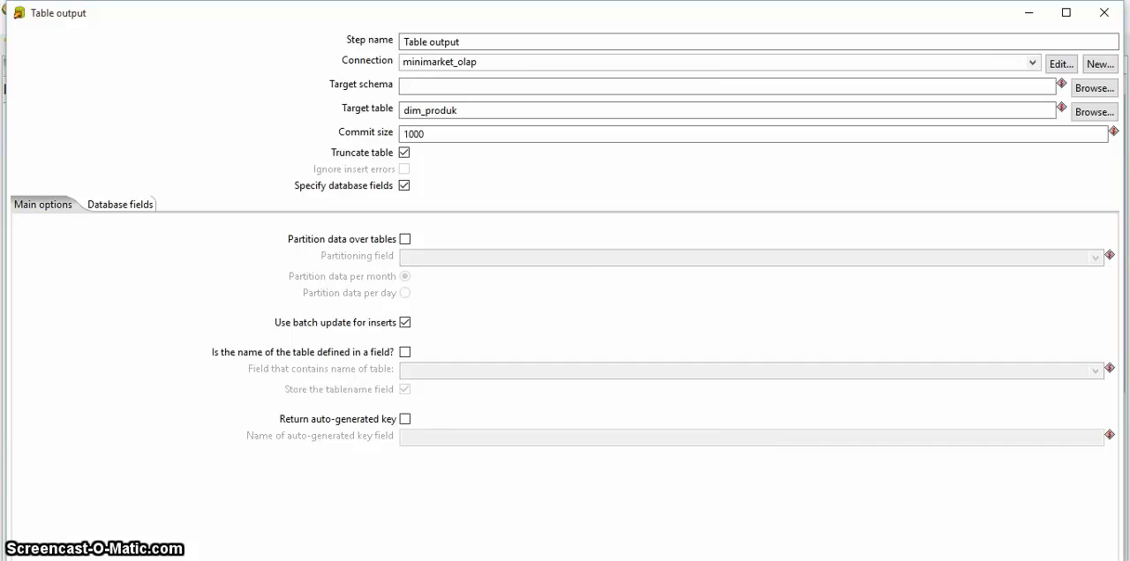
key("Escape")
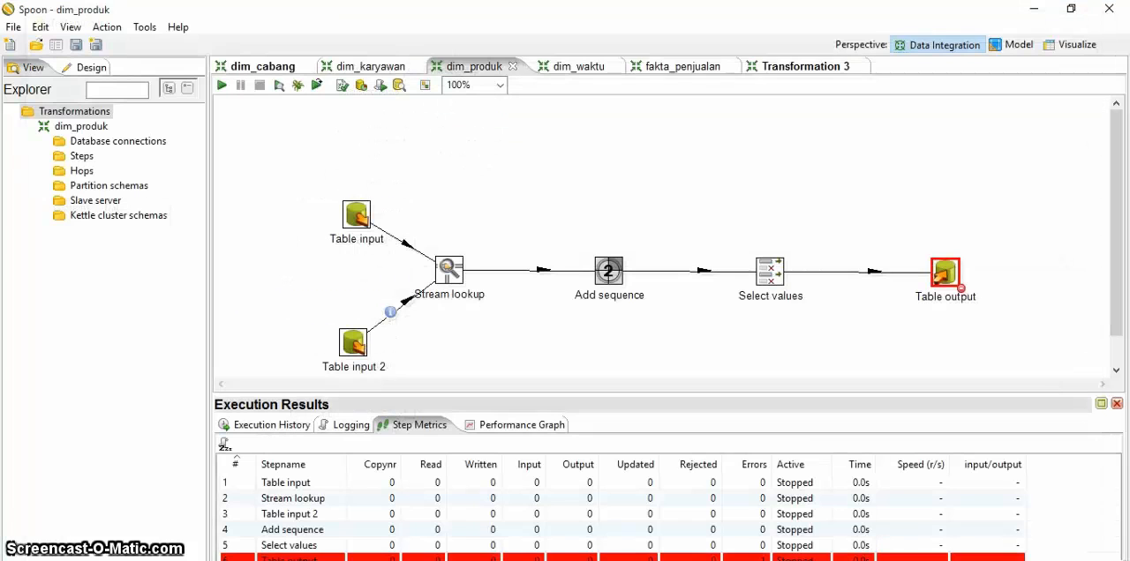
left_click(220, 86)
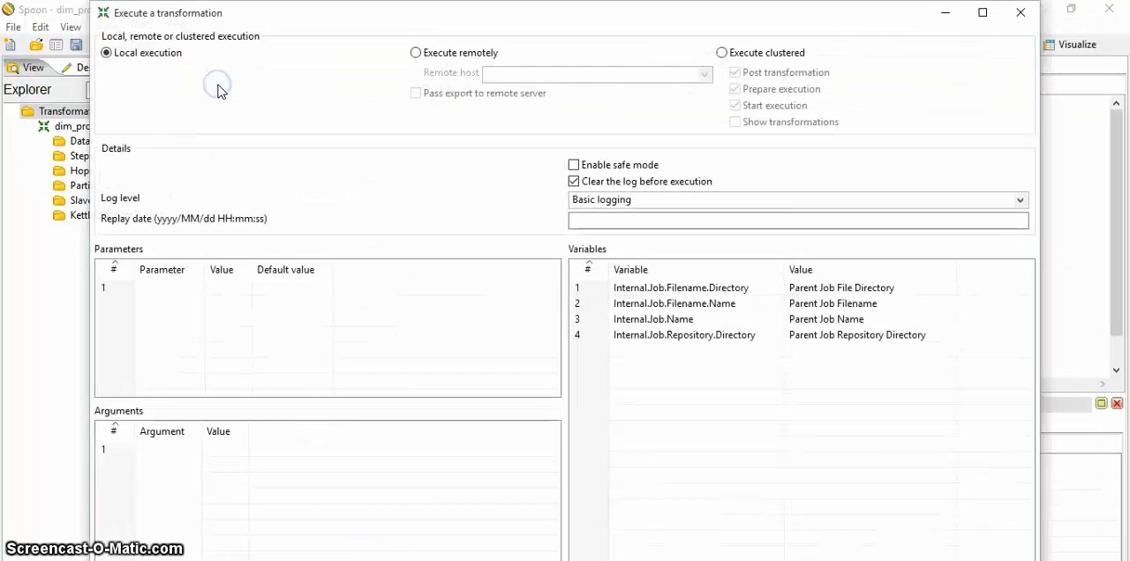
key("Return")
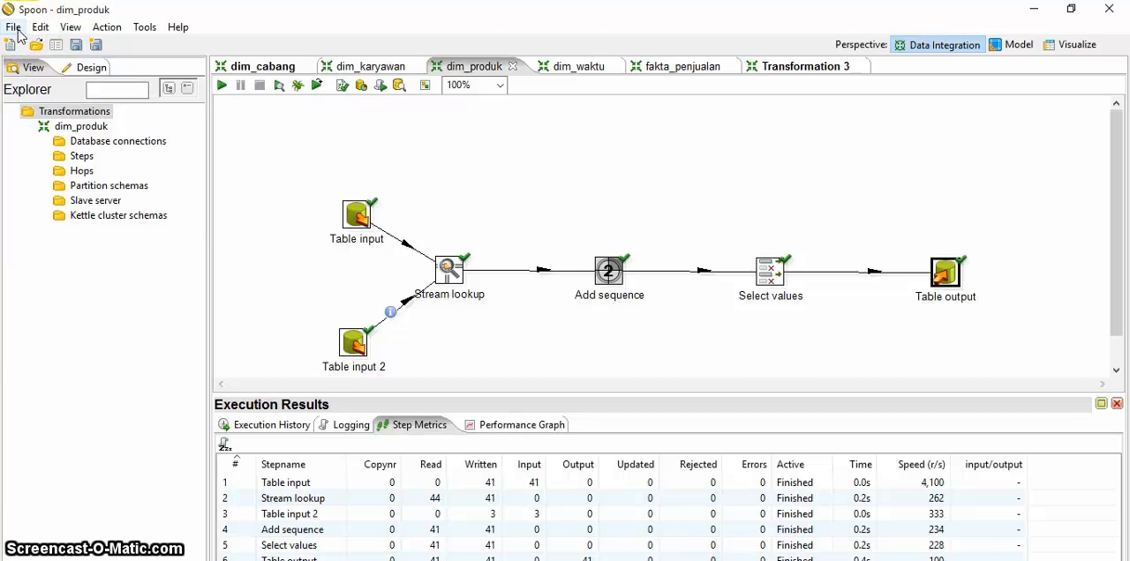
Step: Switch to the dim_waktu transformation and open the file dim_waktu.ktr from the prak.bi TA folder
left_click(575, 68)
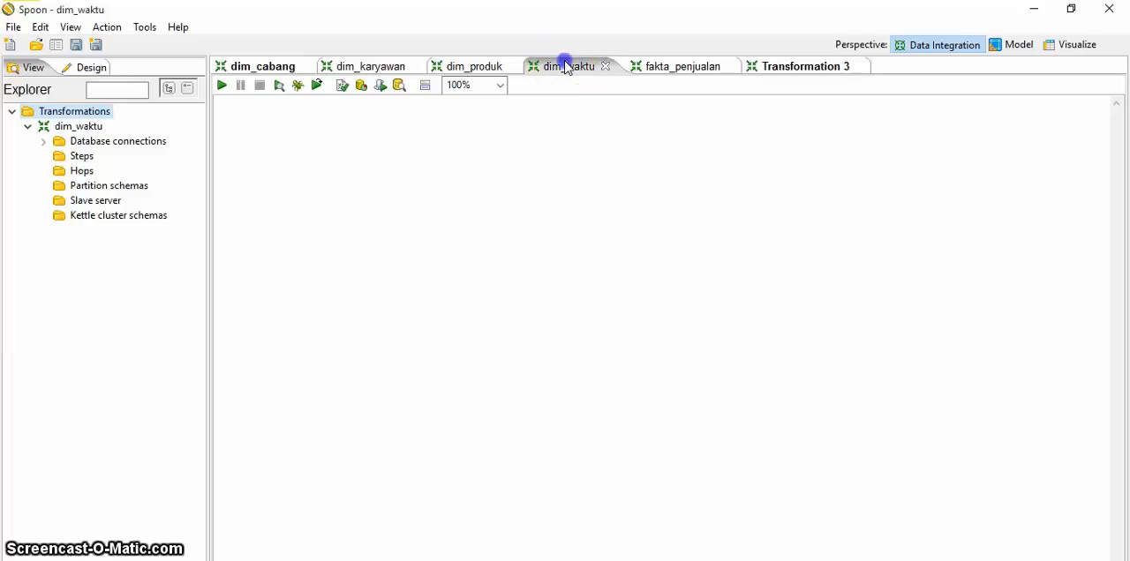
left_click(668, 67)
left_click(582, 68)
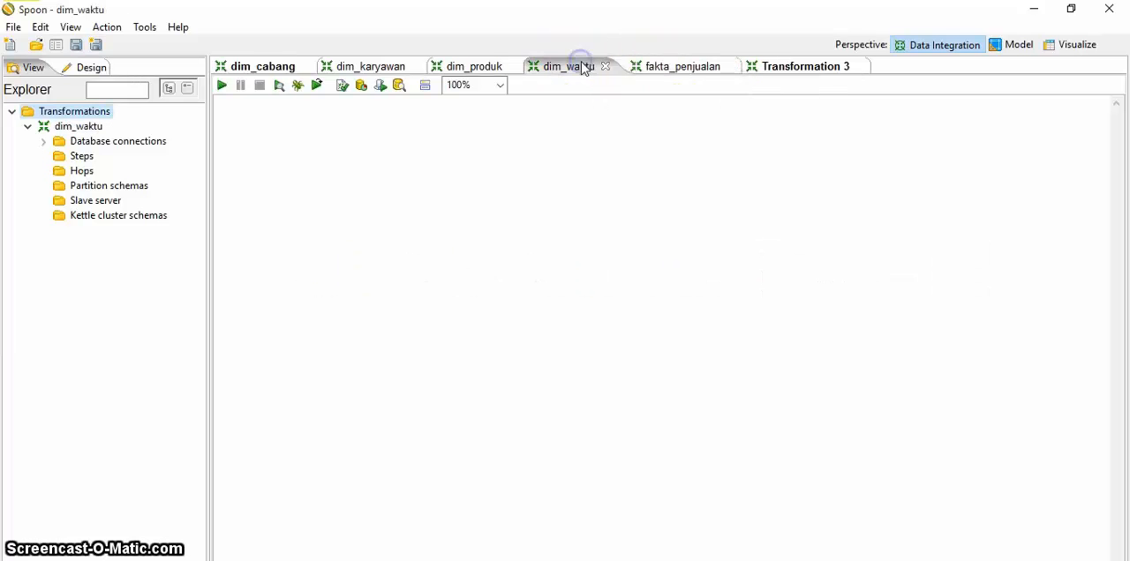
left_click(14, 27)
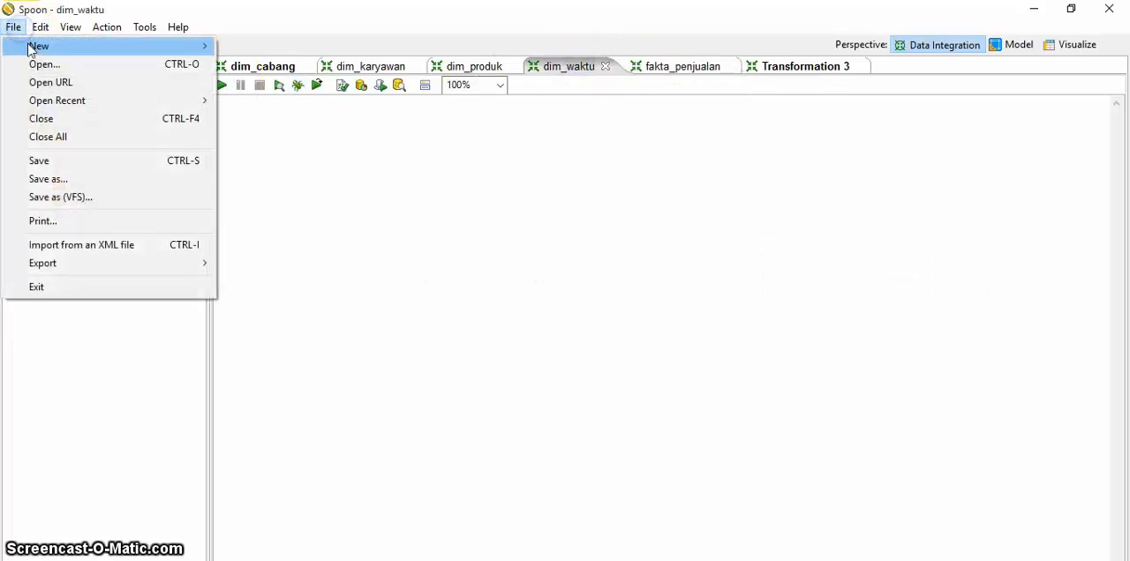
left_click(40, 64)
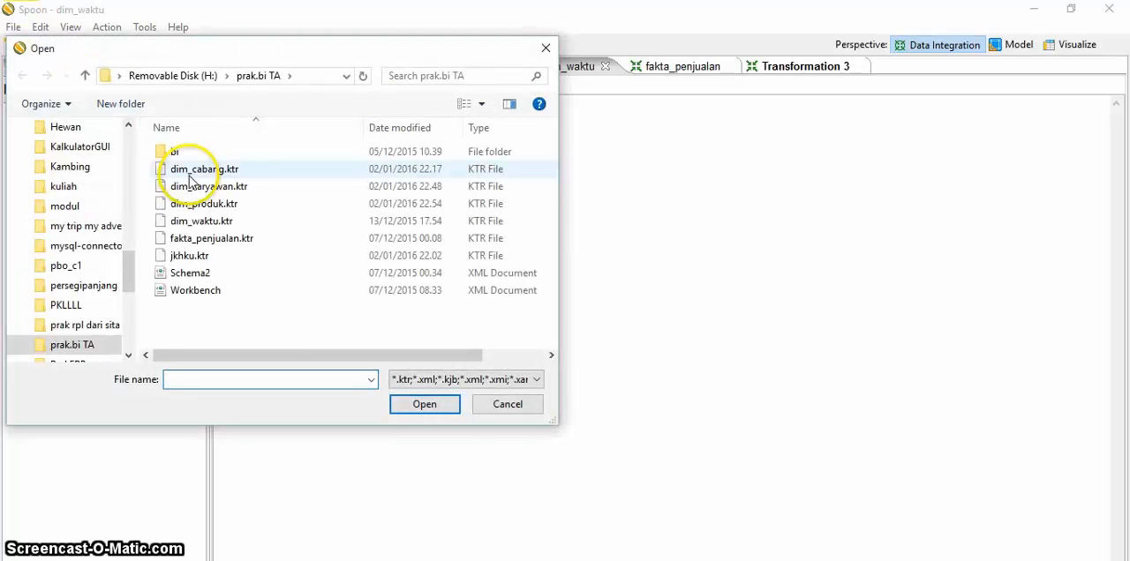
left_click(212, 221)
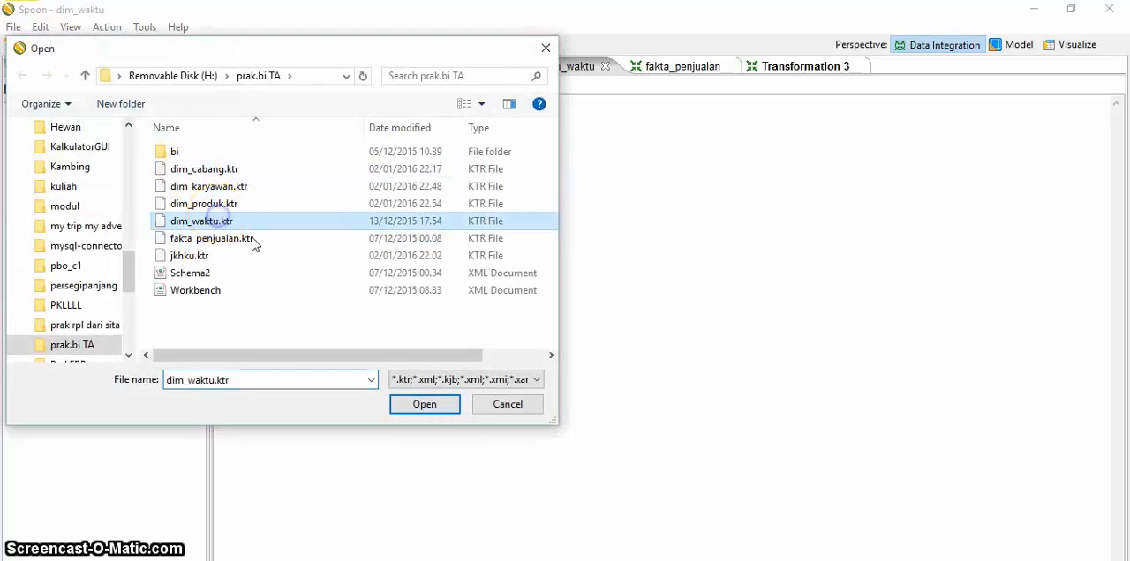
left_click(420, 405)
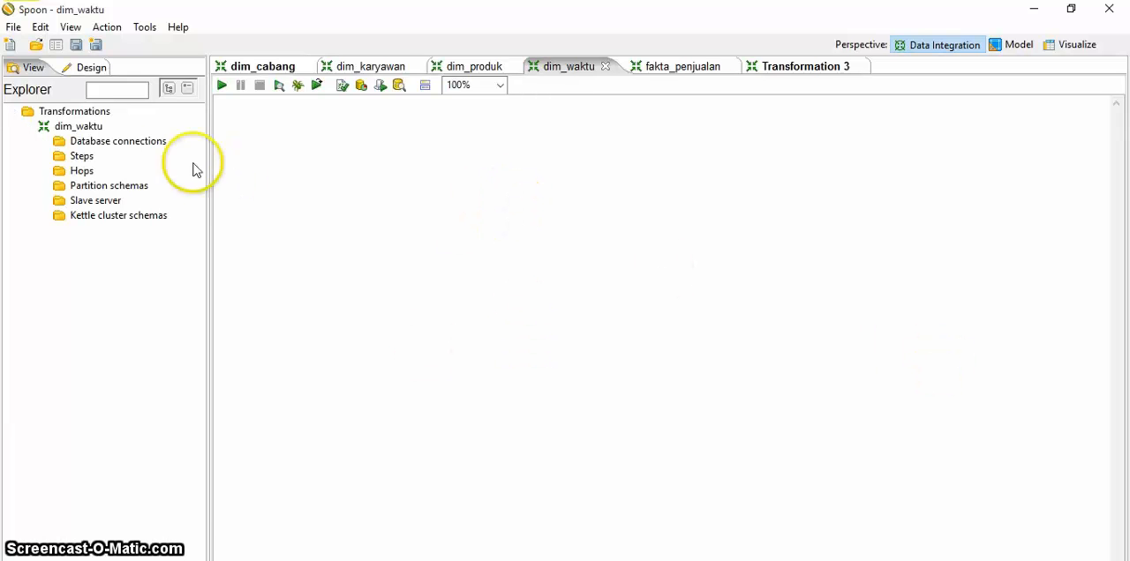
Step: Review the dim_waktu transformation's properties and close them
double_click(89, 126)
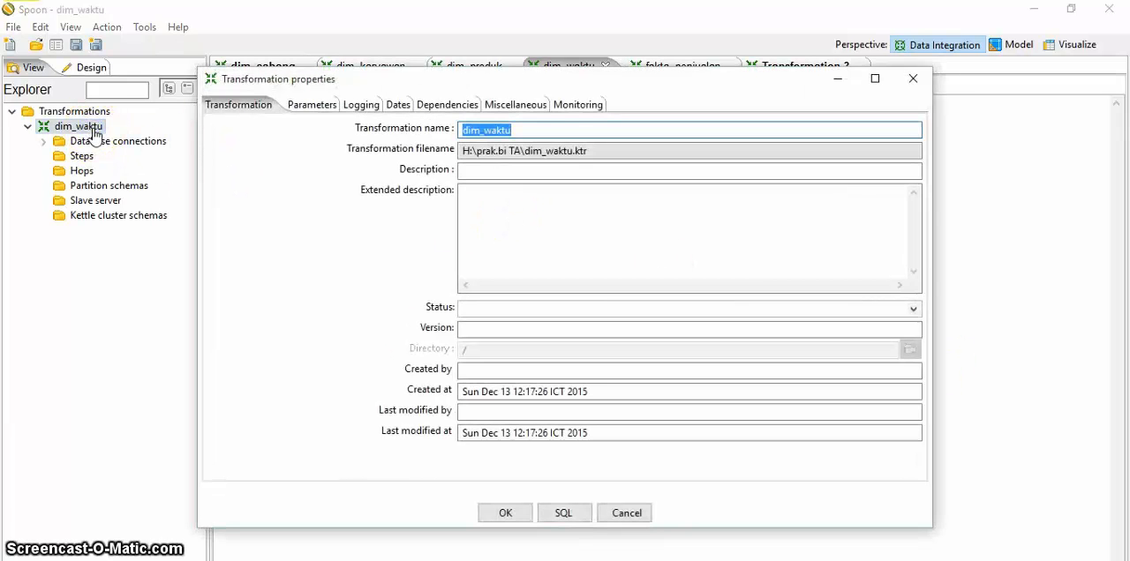
left_click(912, 80)
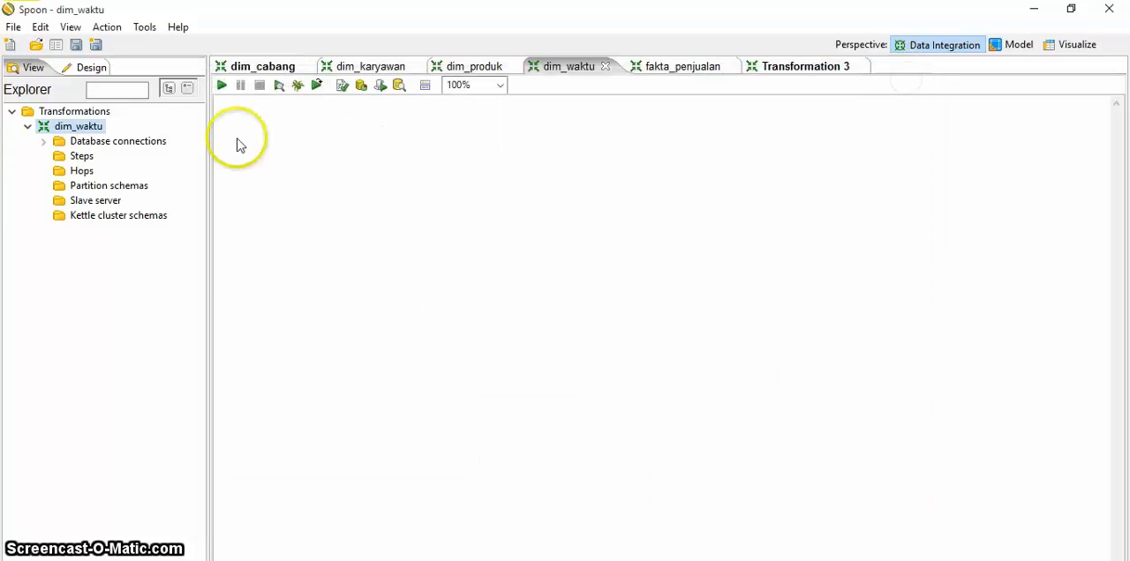
left_click(150, 143)
left_click(74, 129)
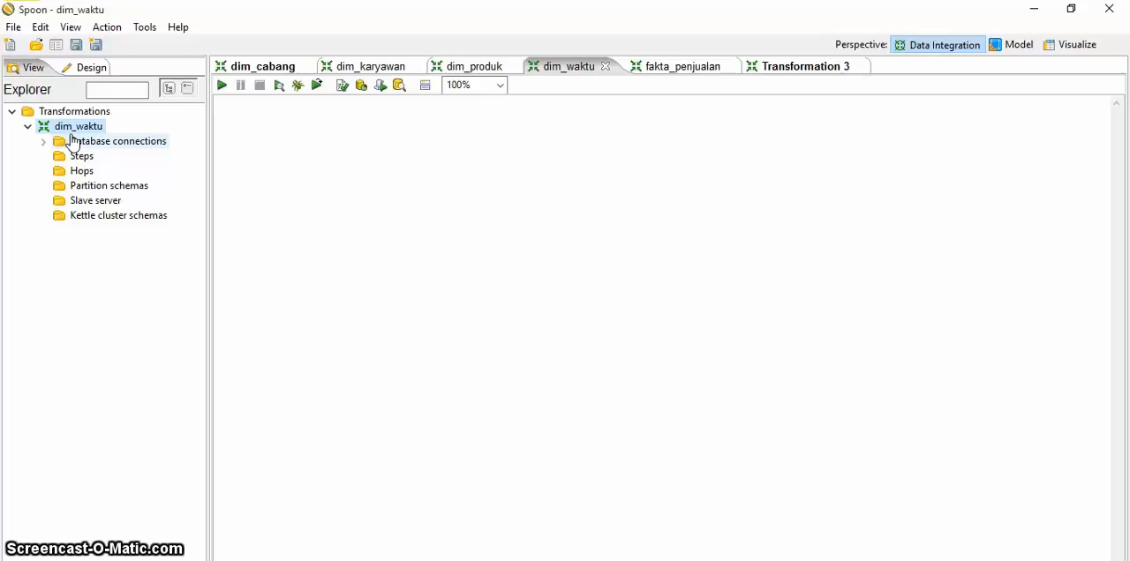
Step: Create a database connection for dim_waktu named minimarket_olap, with host localhost and connection type MySQL
double_click(113, 147)
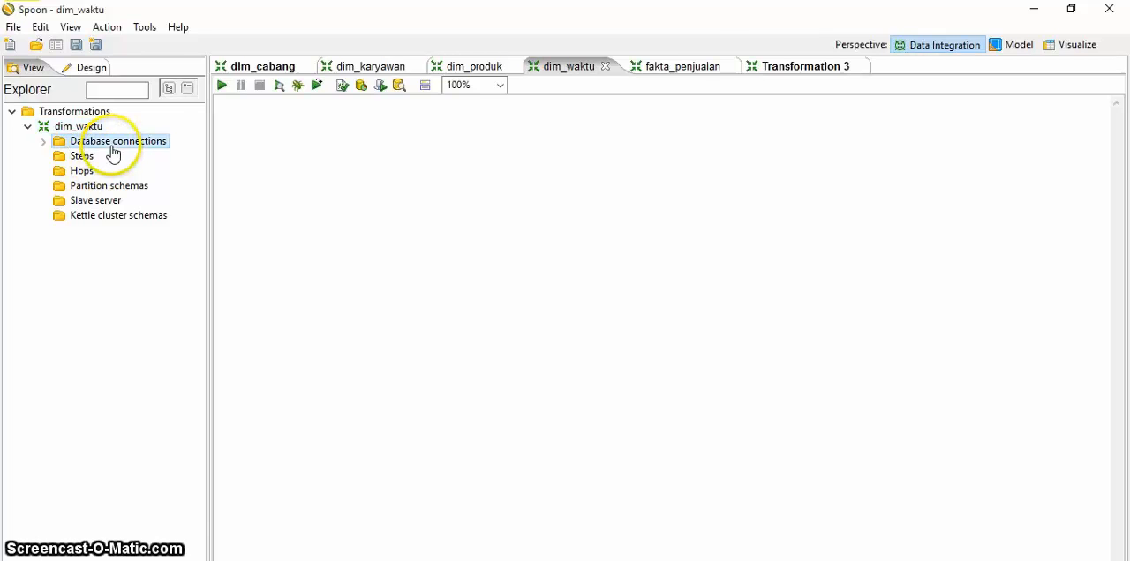
left_click(351, 75)
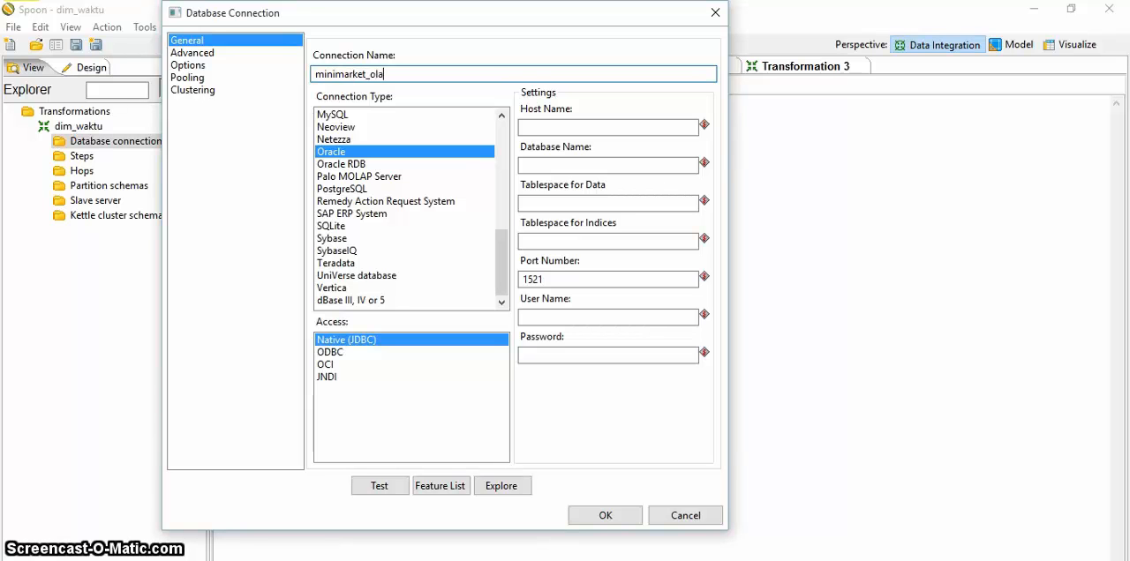
left_click(534, 128)
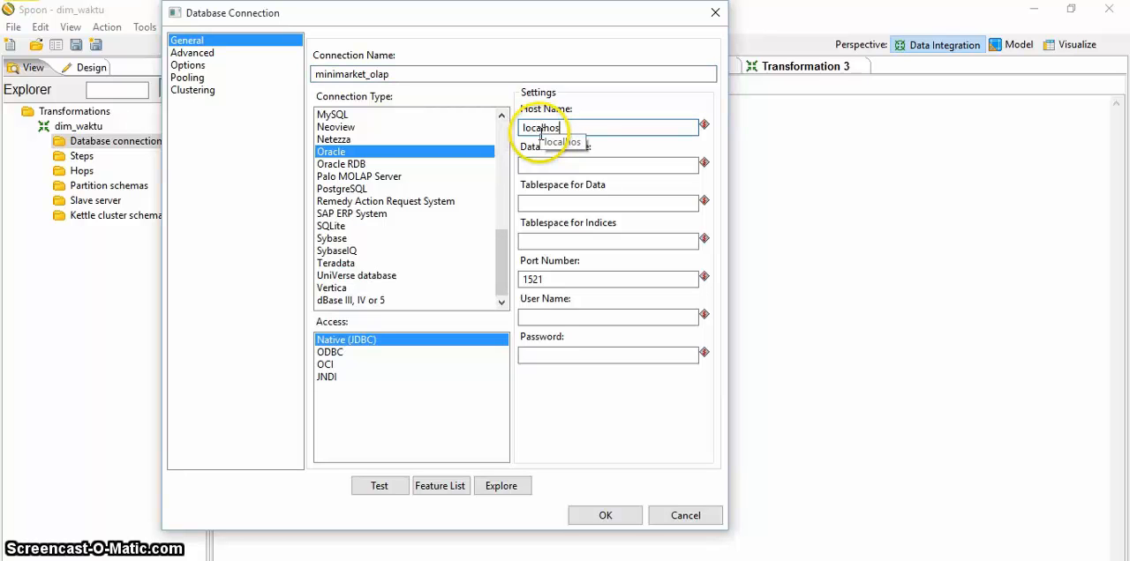
left_click(358, 115)
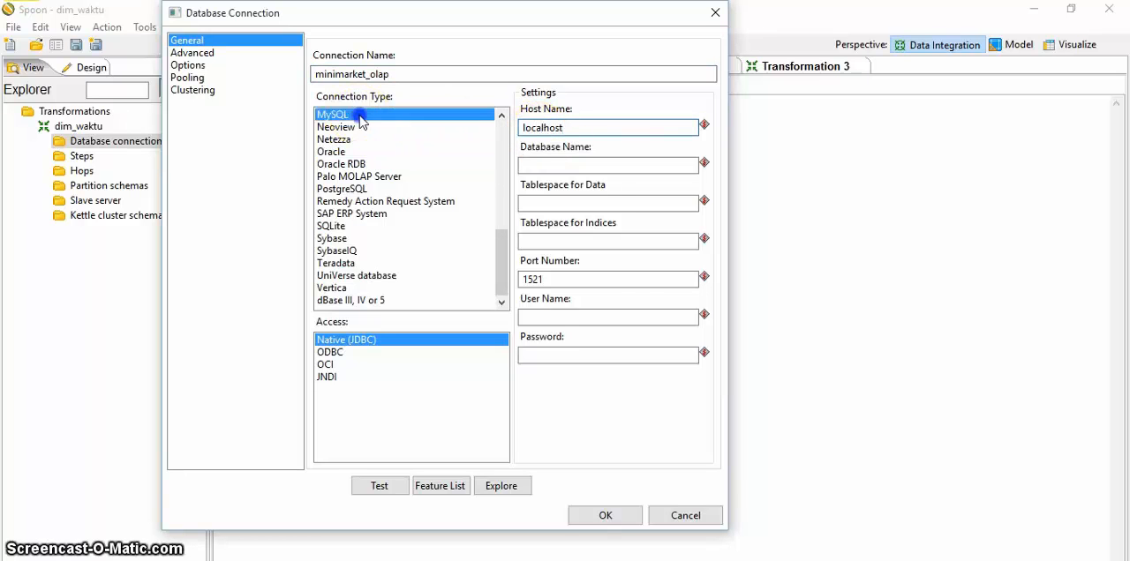
Step: Set the connection's database name to minimarket_olap
left_click(628, 165)
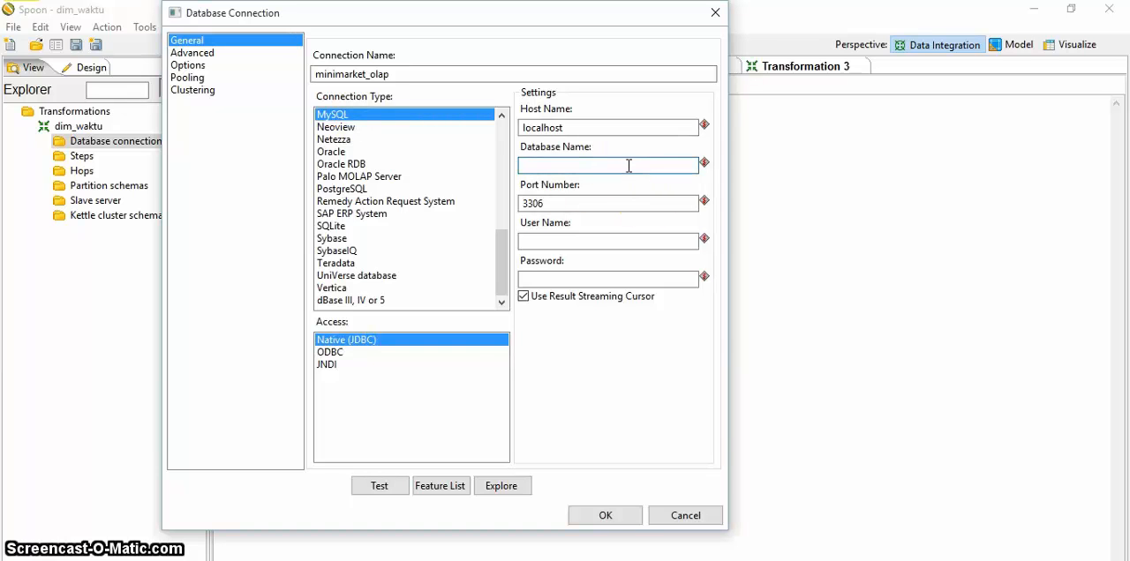
type("minimarket-oalp")
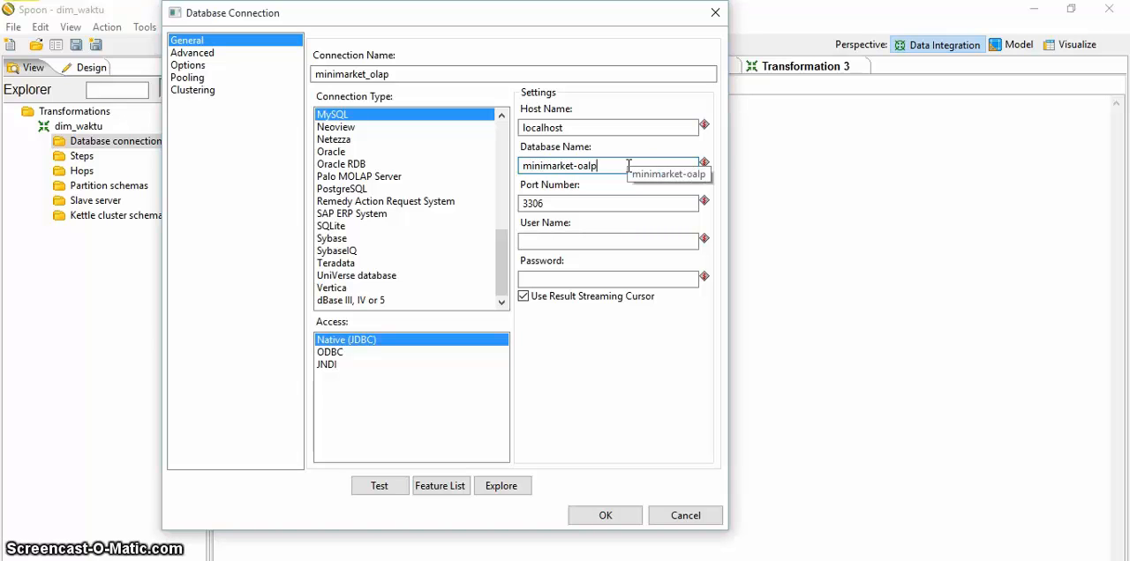
key("BackSpace")
key("BackSpace")
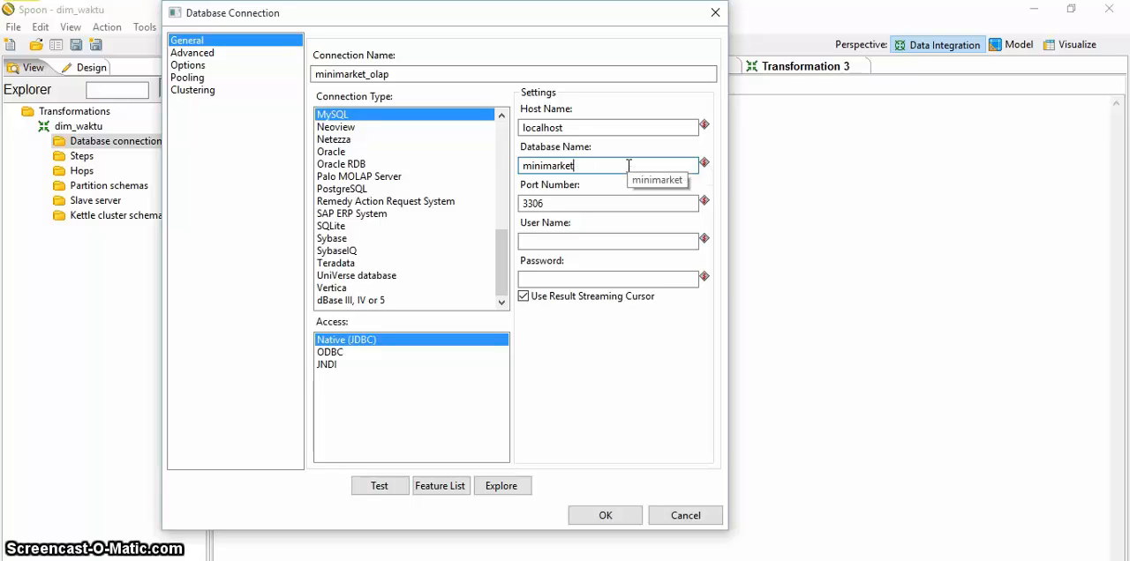
type("_oalp")
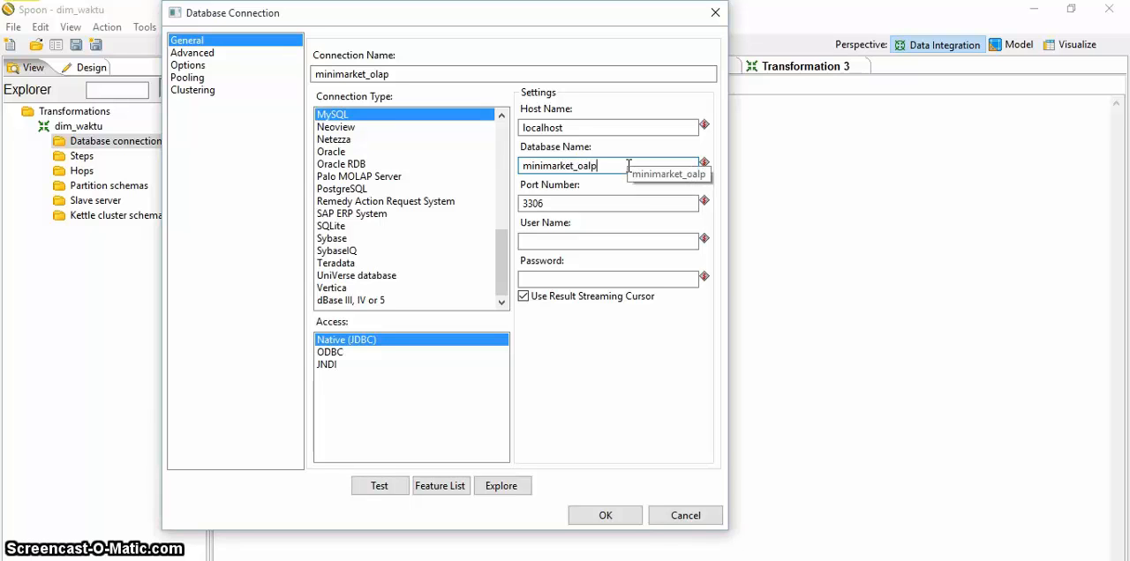
key("BackSpace")
key("BackSpace")
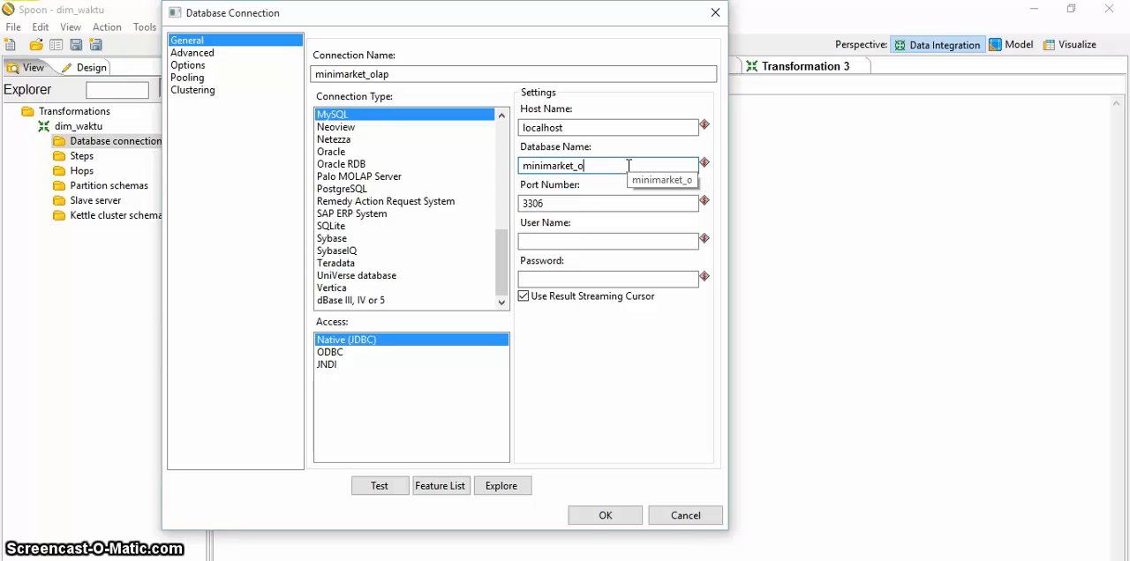
type("lap")
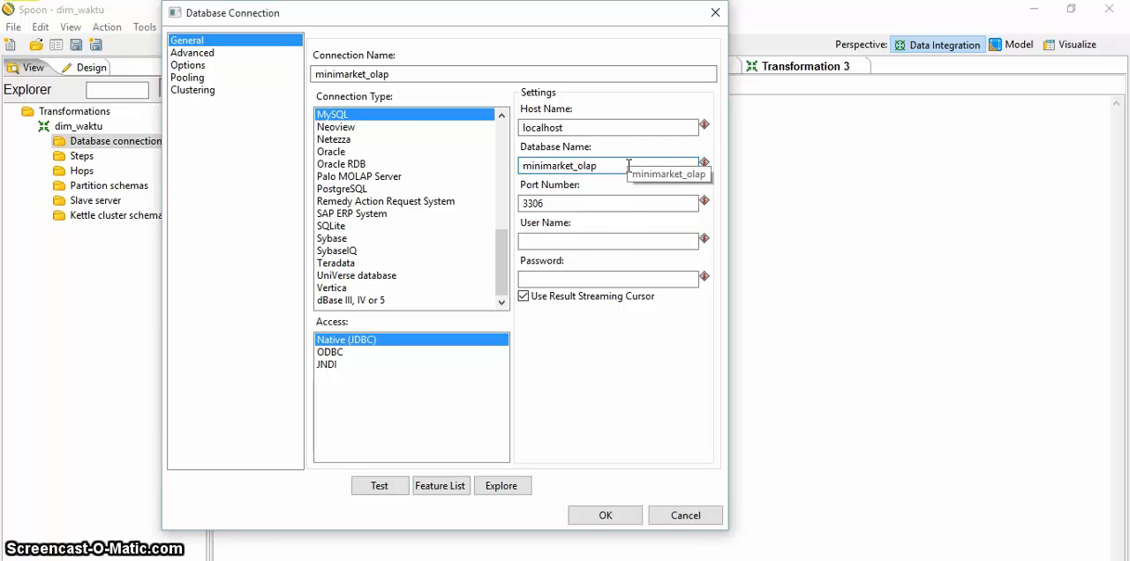
Step: Set the connection's user name to root, test the connection, and save it
left_click(572, 241)
type("root")
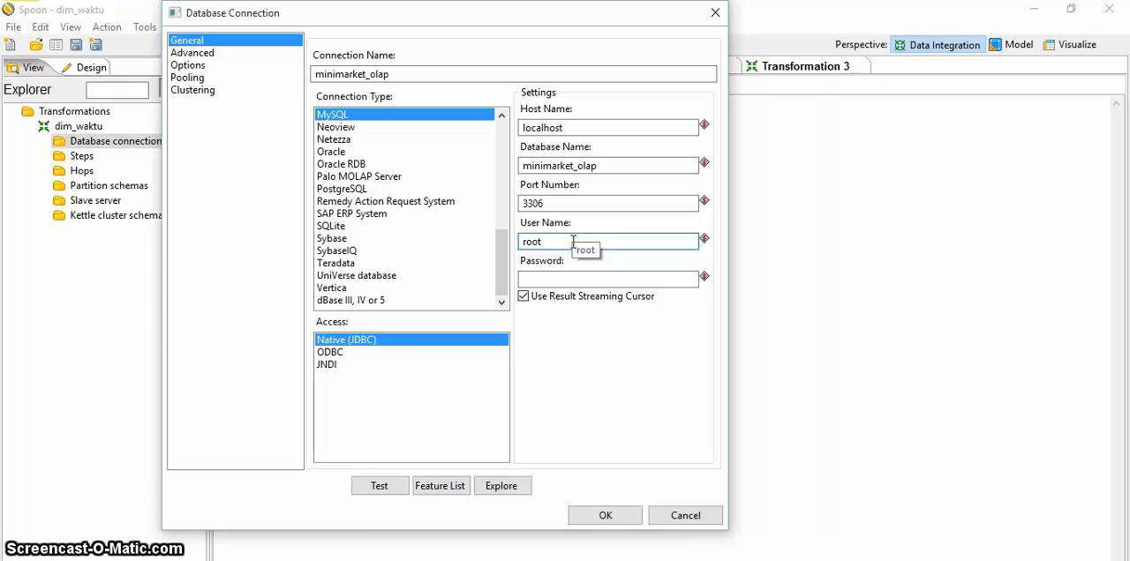
left_click(382, 486)
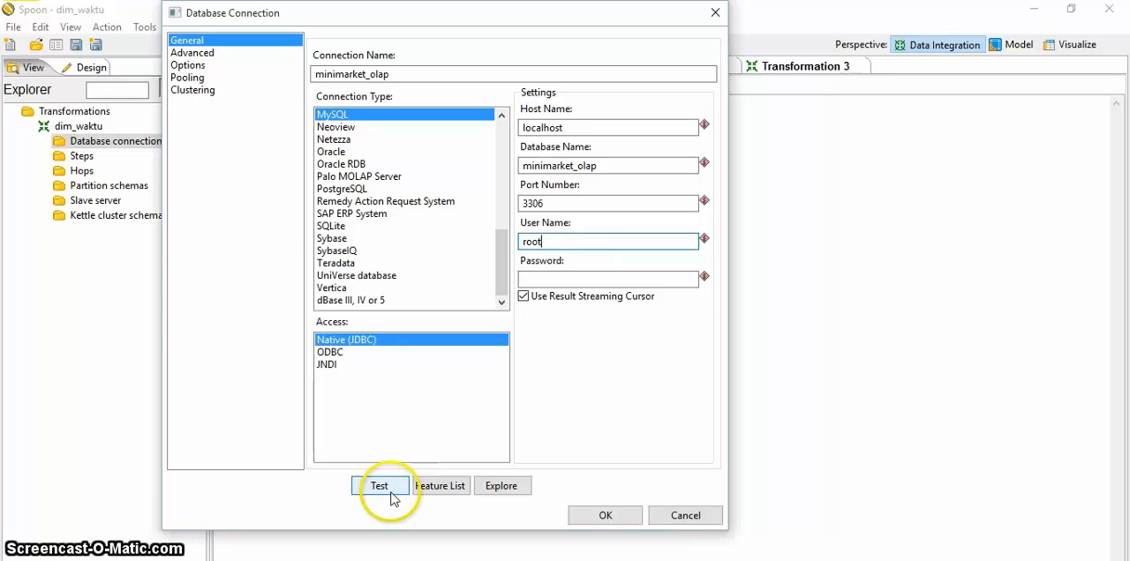
left_click(219, 214)
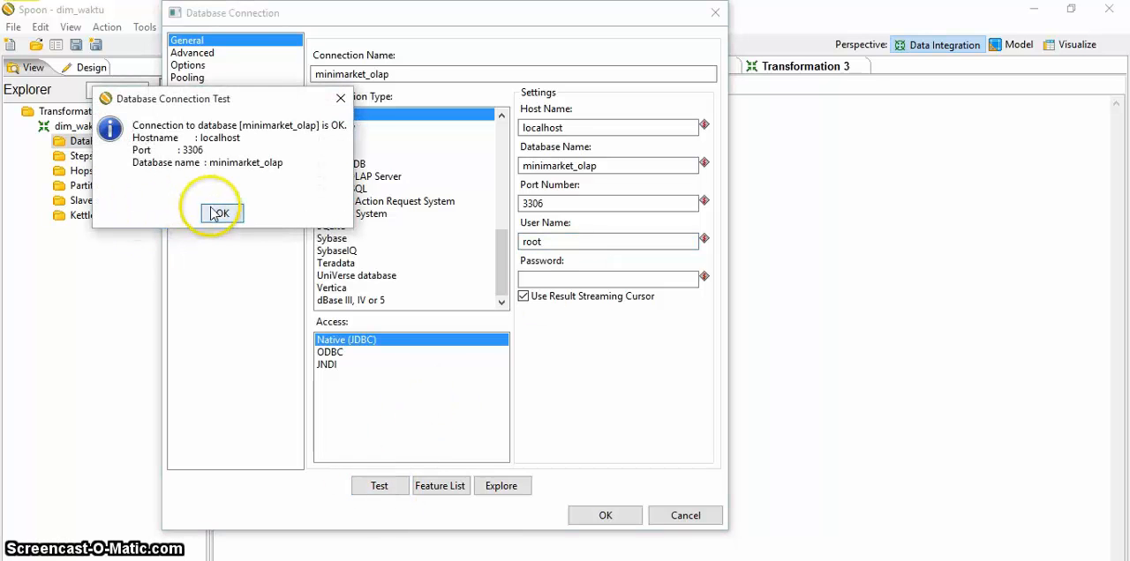
left_click(595, 515)
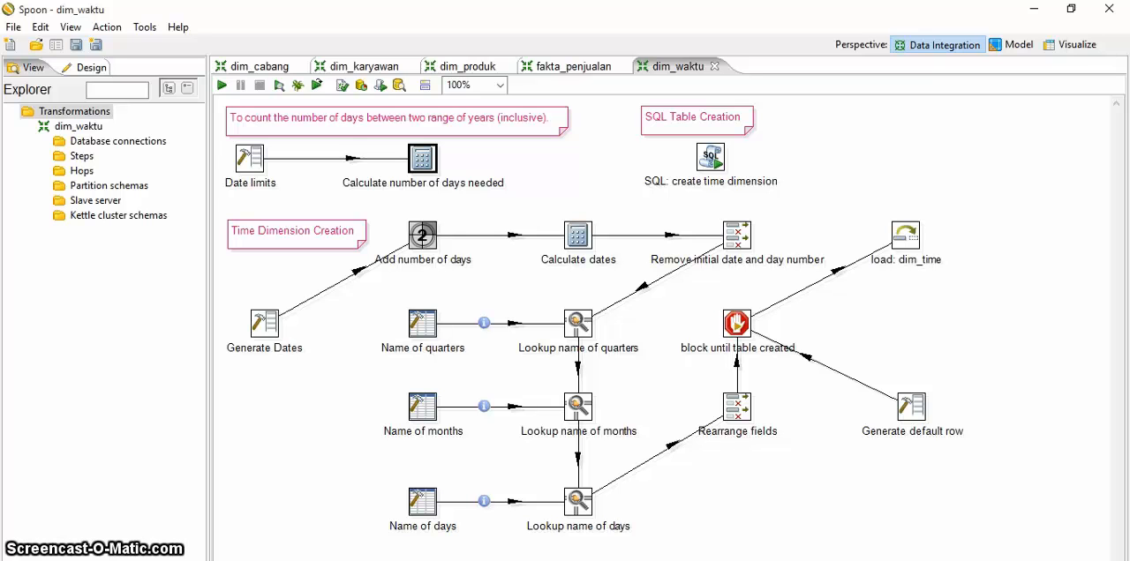
Step: Review the settings of the Date limits and Calculate number of days needed steps, closing each dialog
double_click(247, 173)
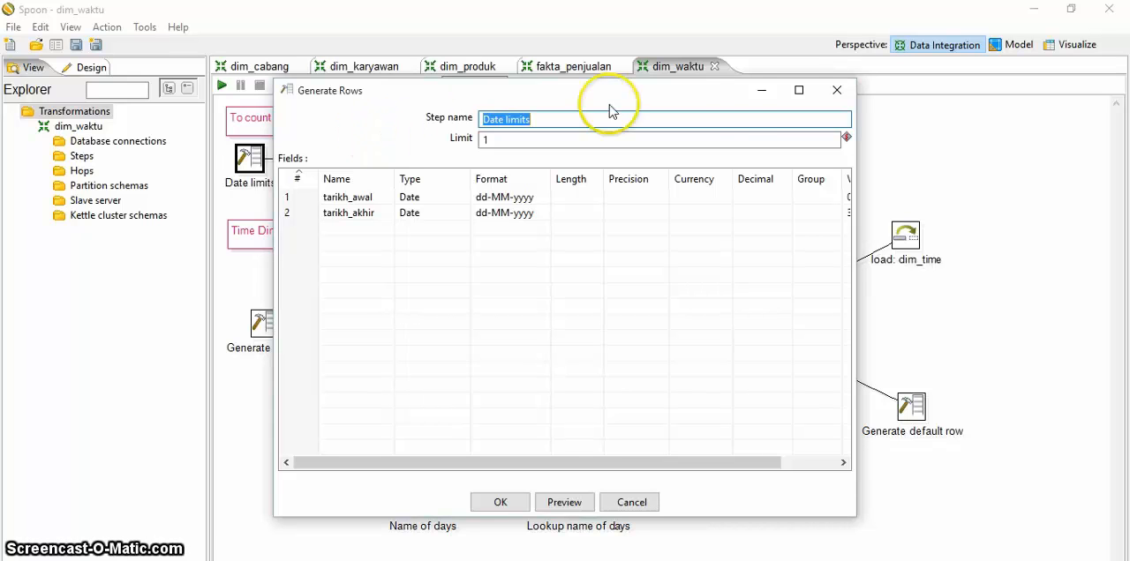
left_click(837, 91)
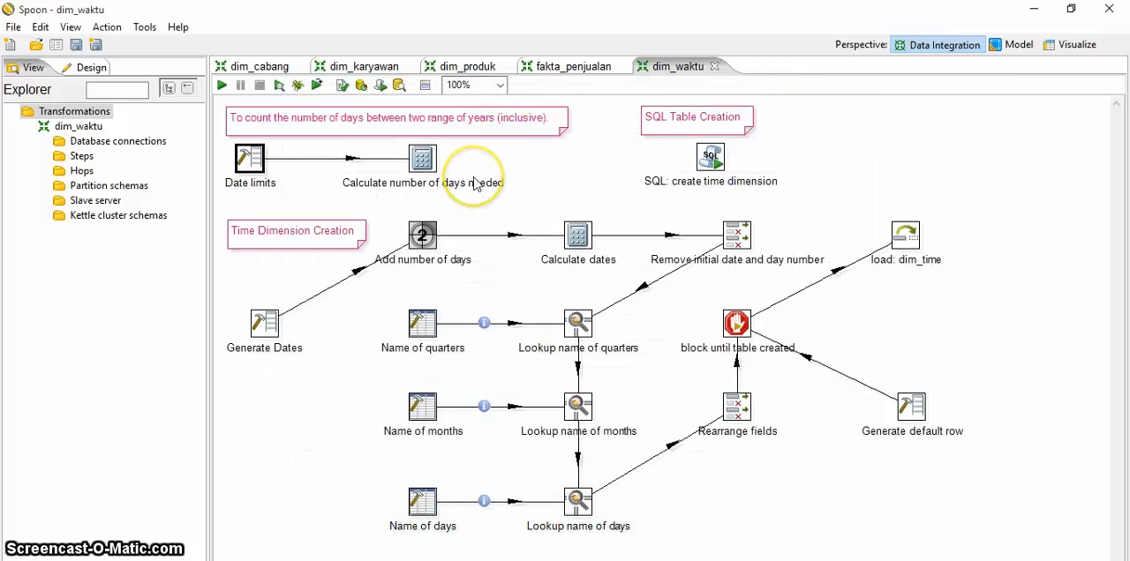
left_click(432, 165)
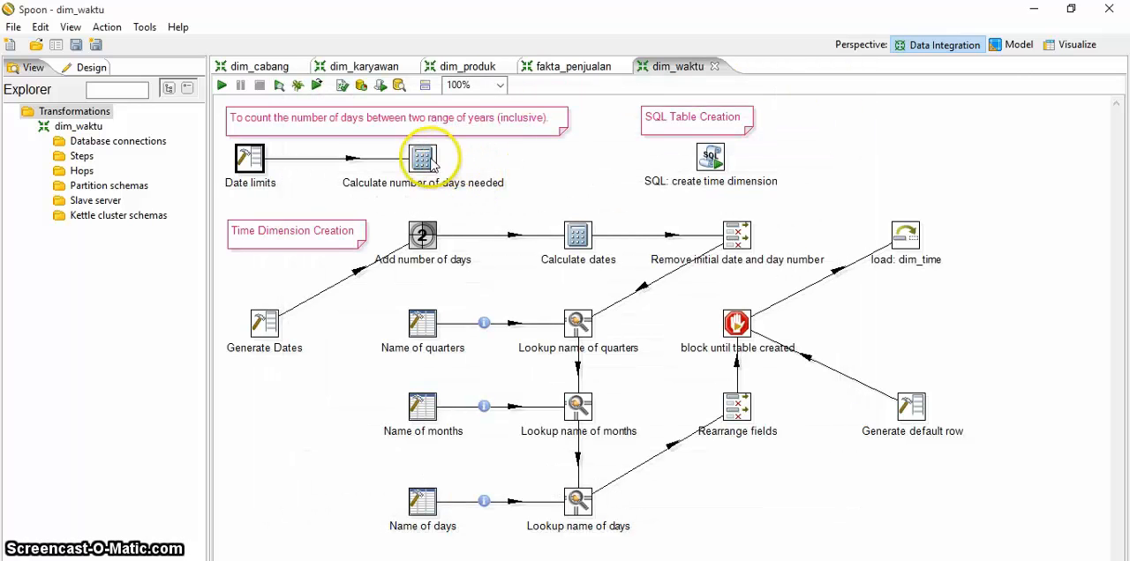
mouse_move(430, 166)
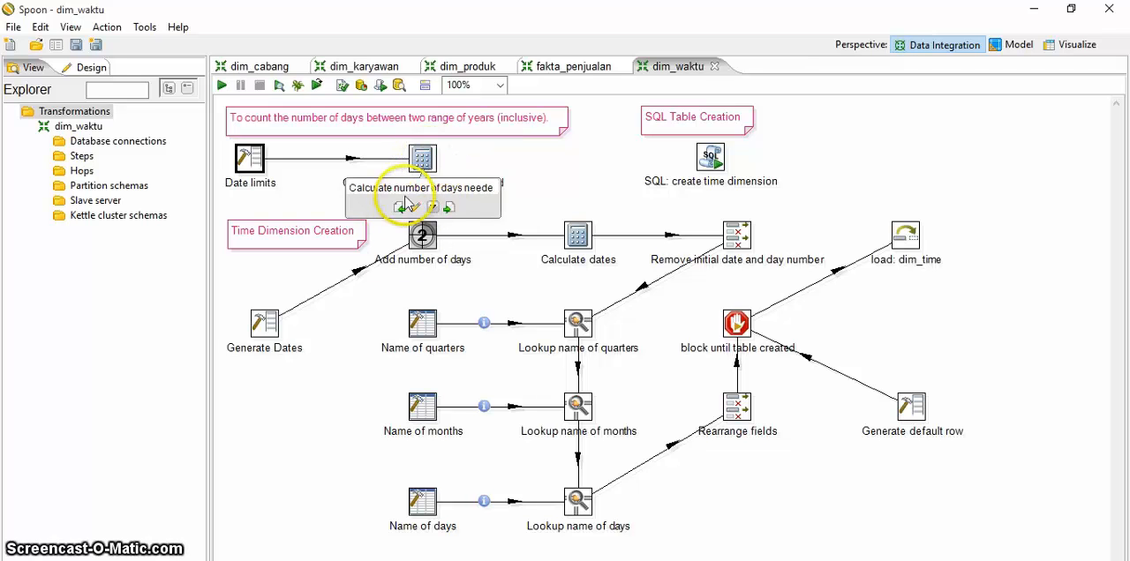
double_click(422, 164)
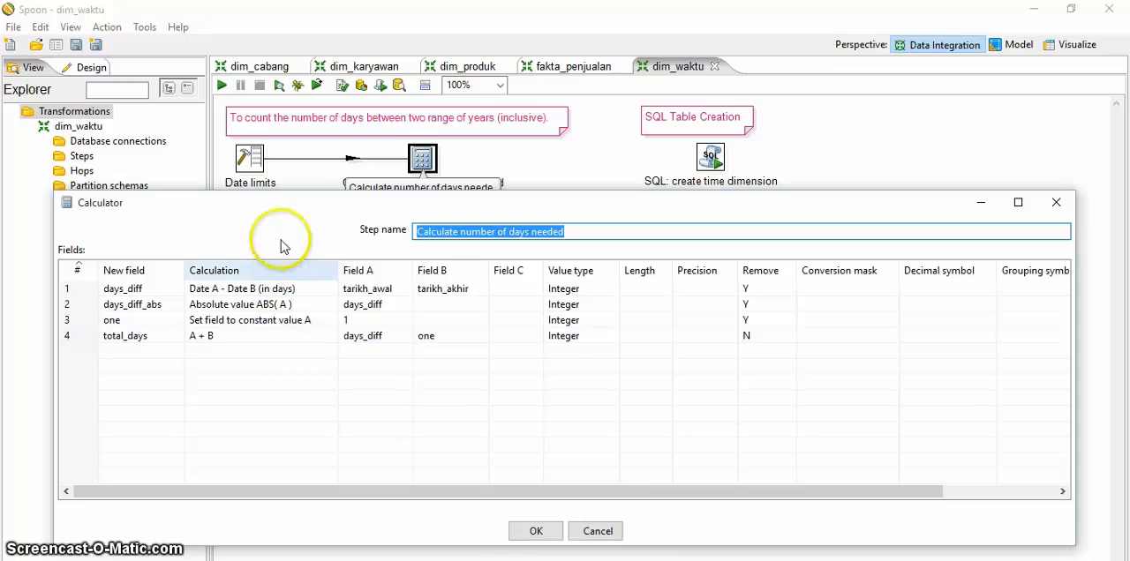
left_click_drag(282, 233, 292, 207)
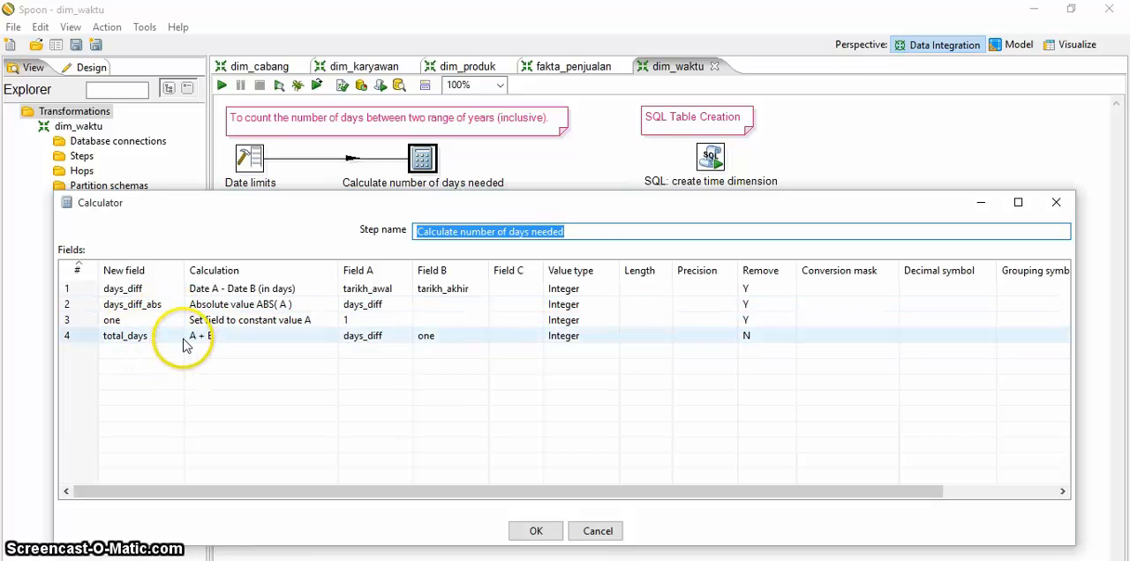
left_click(549, 533)
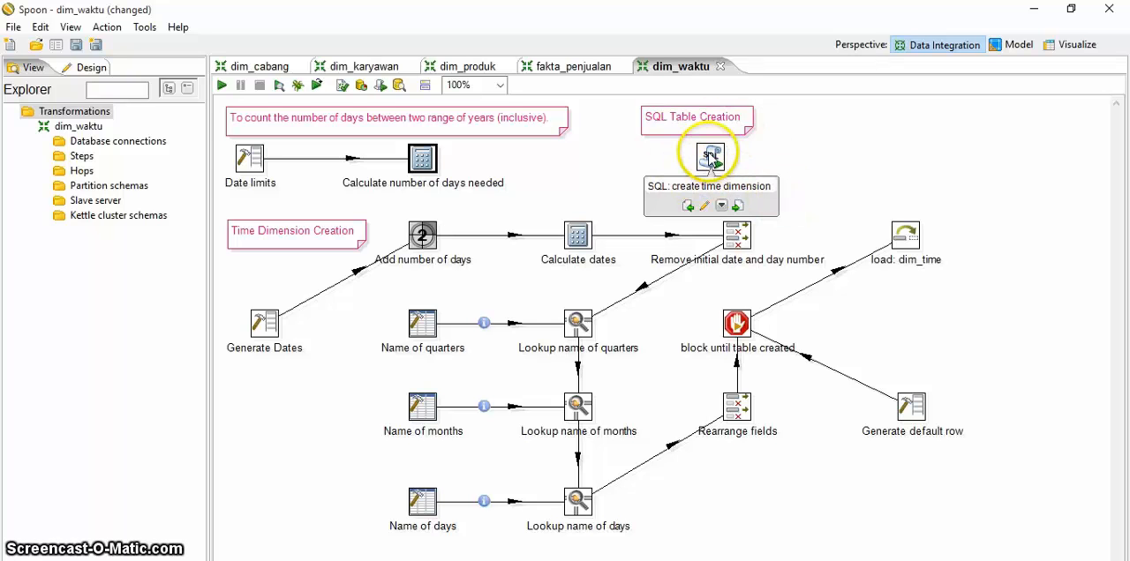
Step: Trace the time dimension flow through the quarter, month and day lookups, Rearrange fields, Generate default row and load: dim_time
left_click(789, 146)
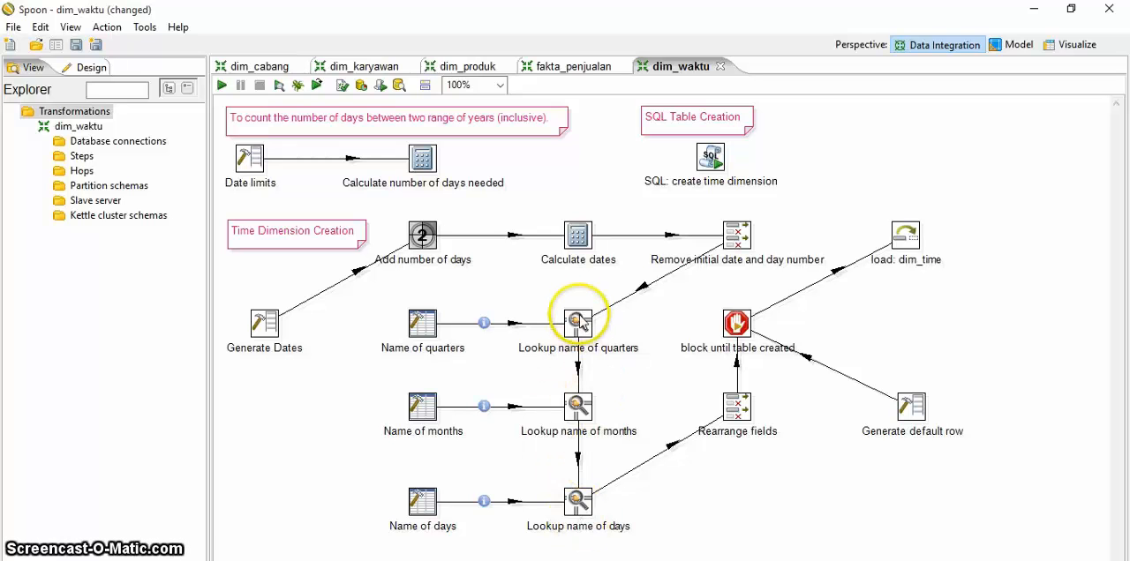
mouse_move(579, 323)
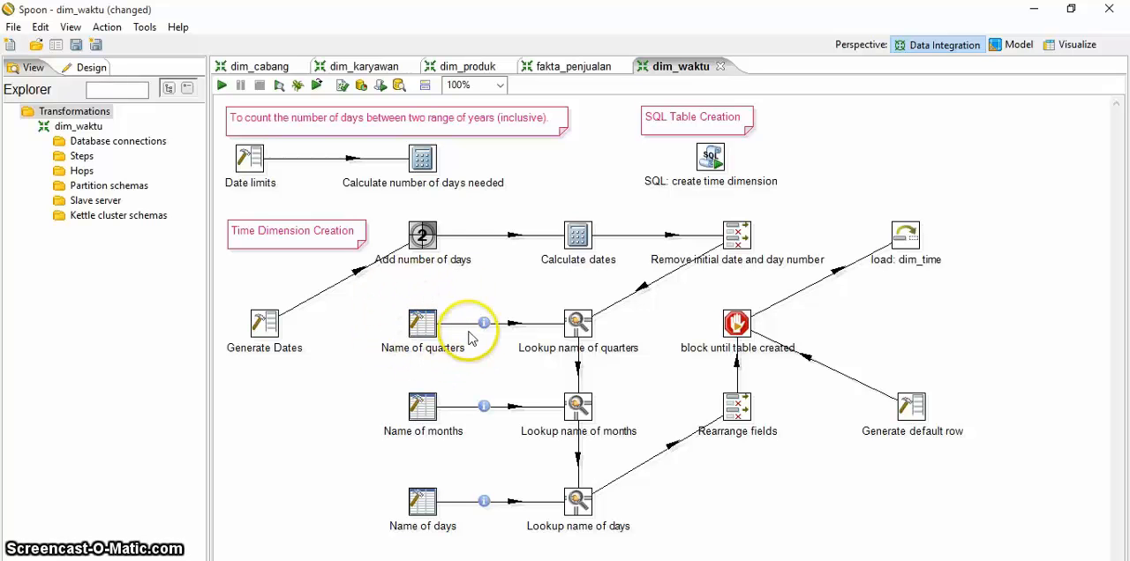
mouse_move(420, 406)
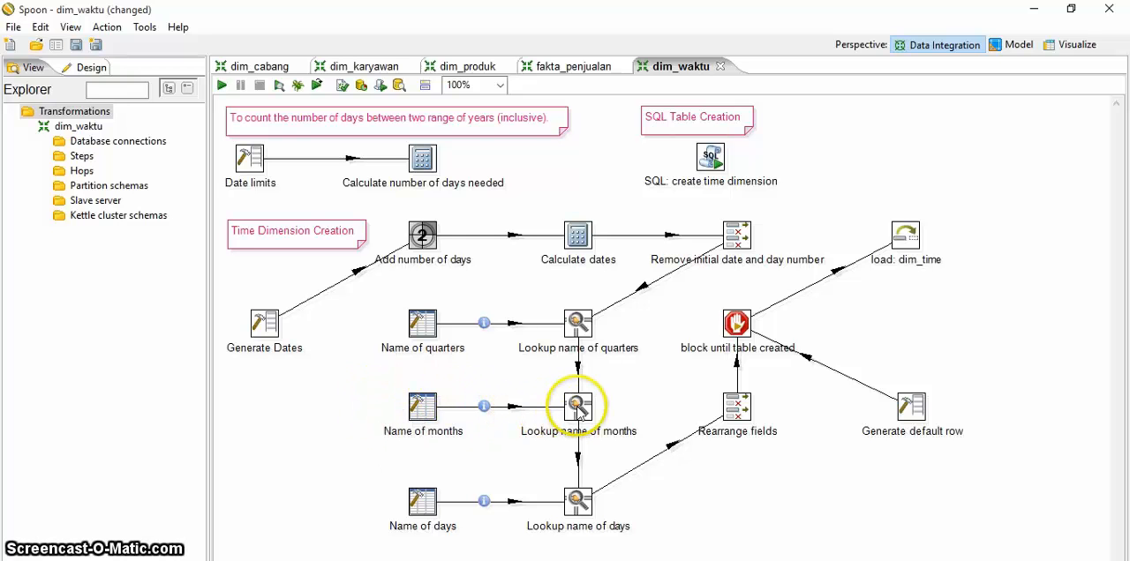
mouse_move(580, 407)
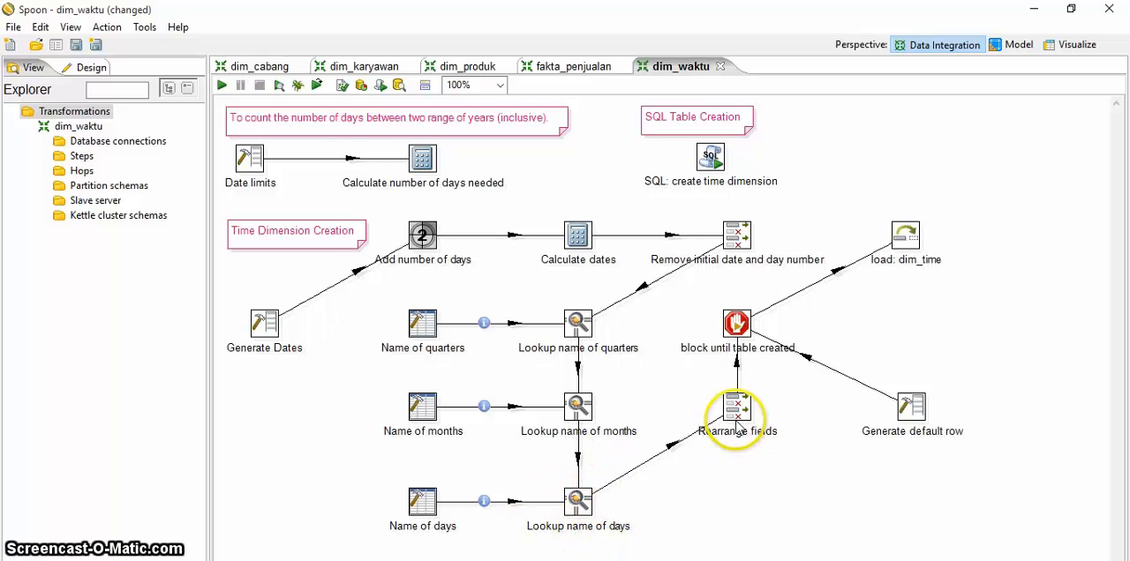
mouse_move(736, 422)
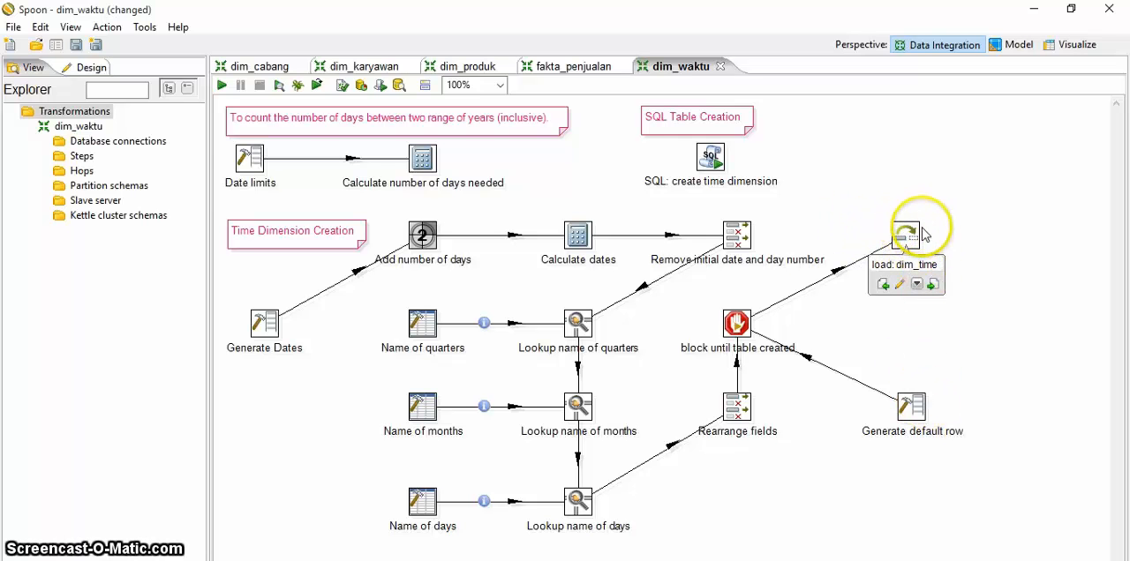
mouse_move(918, 411)
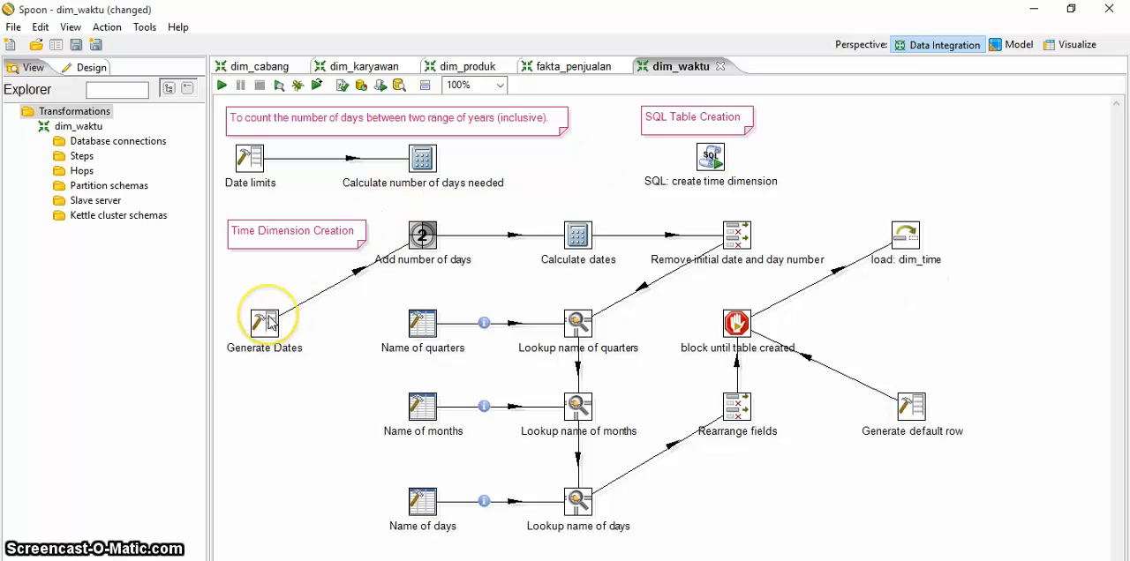
Step: Review the settings of the Generate Dates, Add number of days and Calculate dates steps, closing each dialog
mouse_move(270, 323)
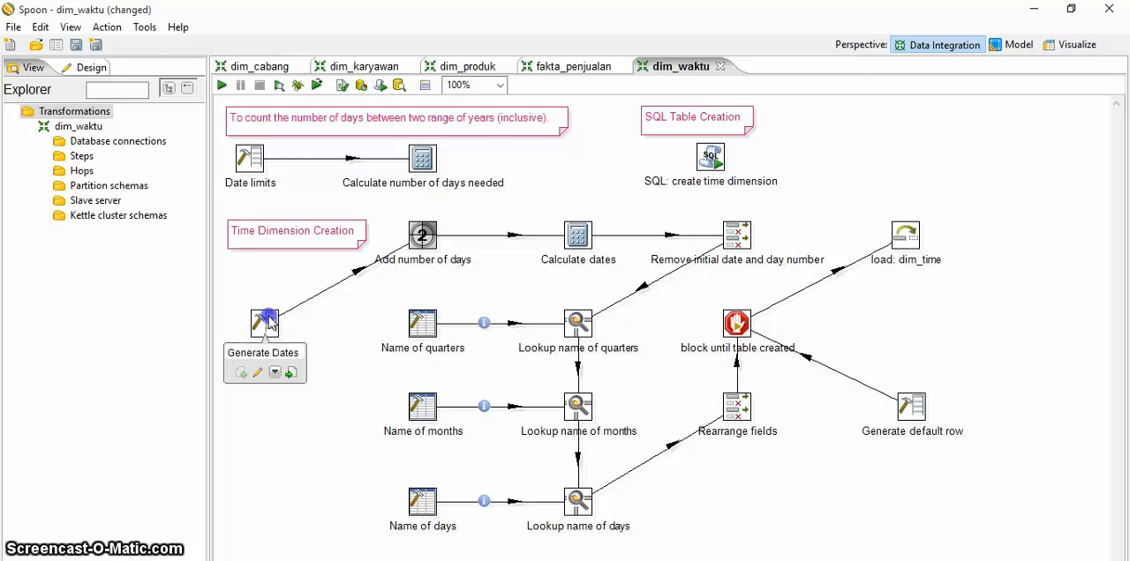
double_click(268, 322)
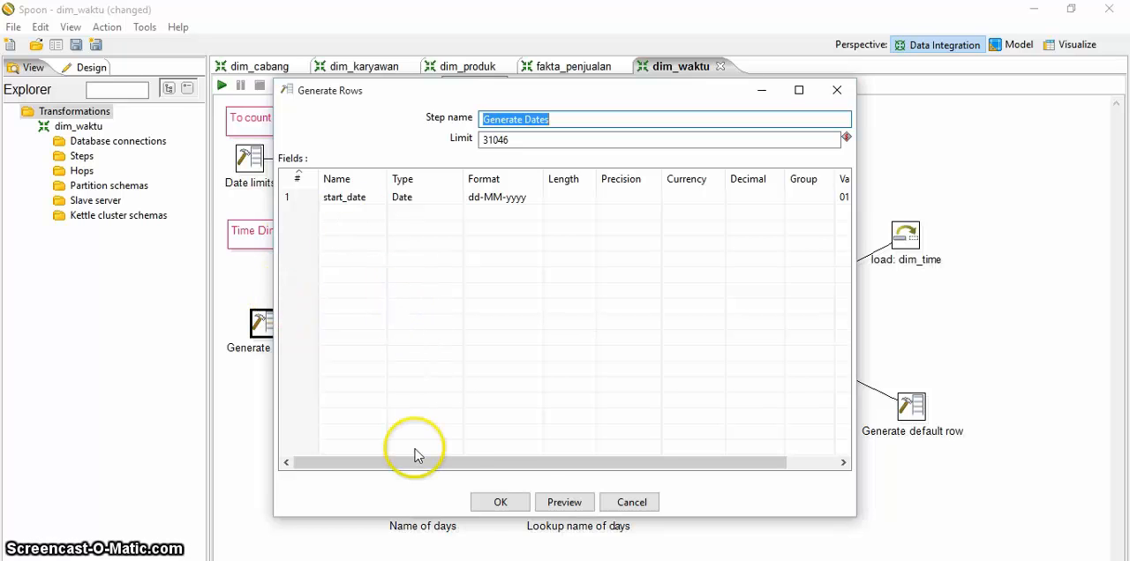
left_click(501, 502)
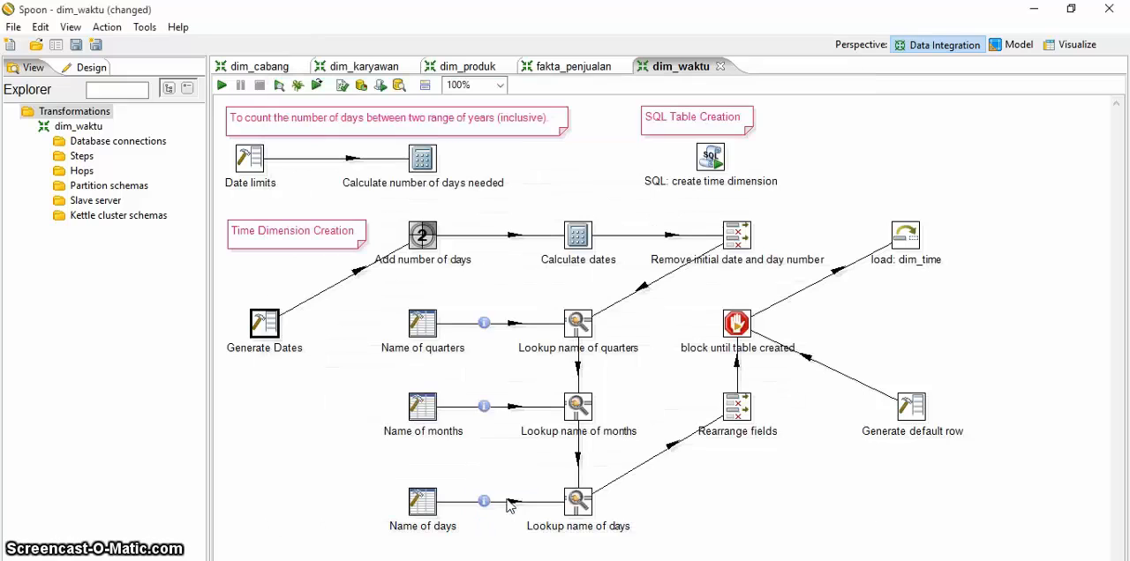
double_click(424, 247)
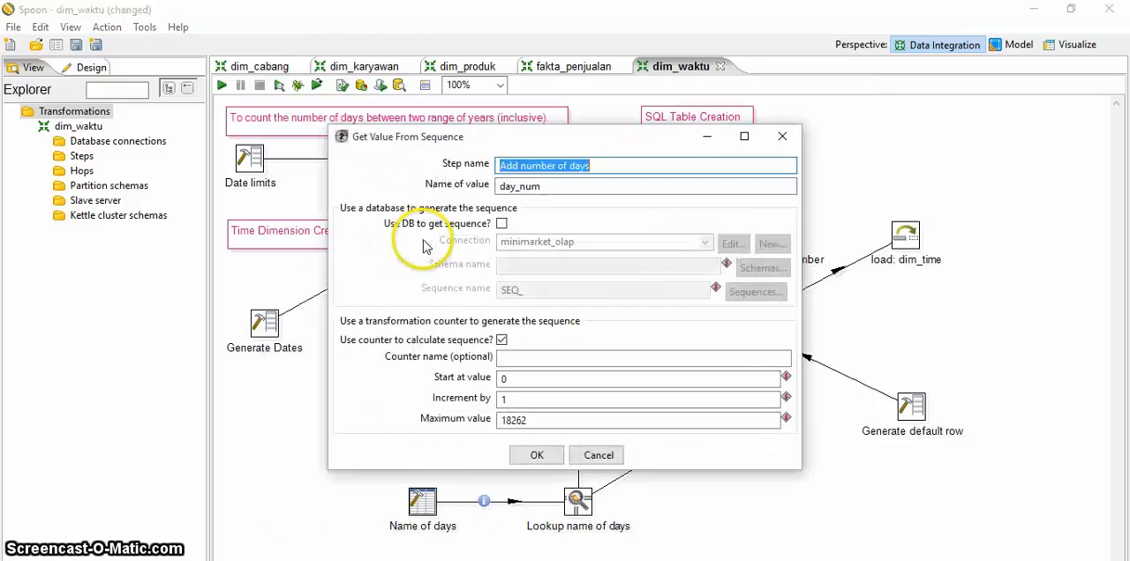
left_click(560, 185)
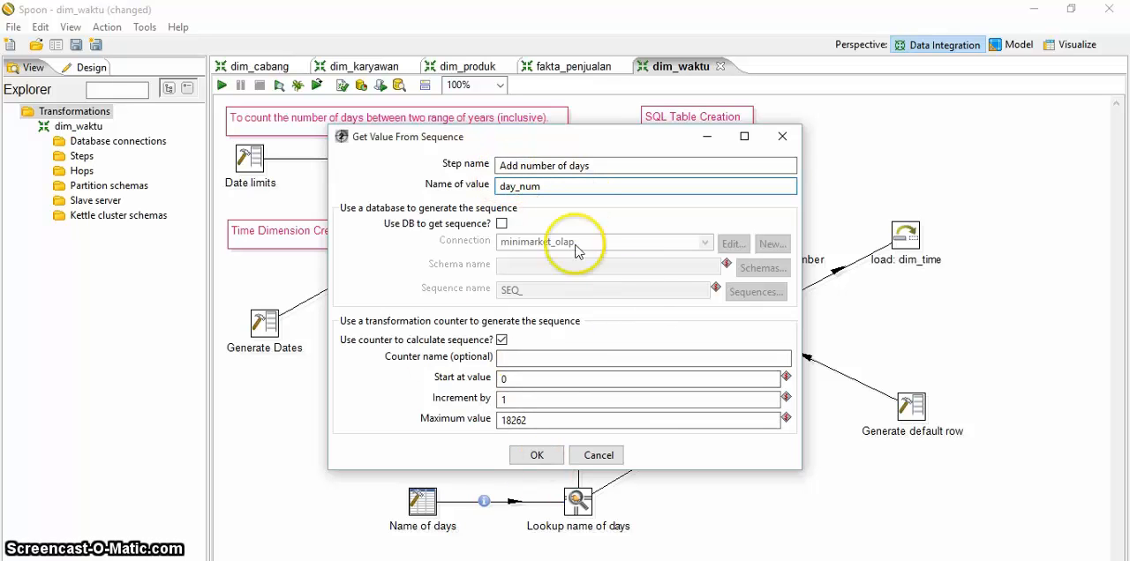
left_click(535, 456)
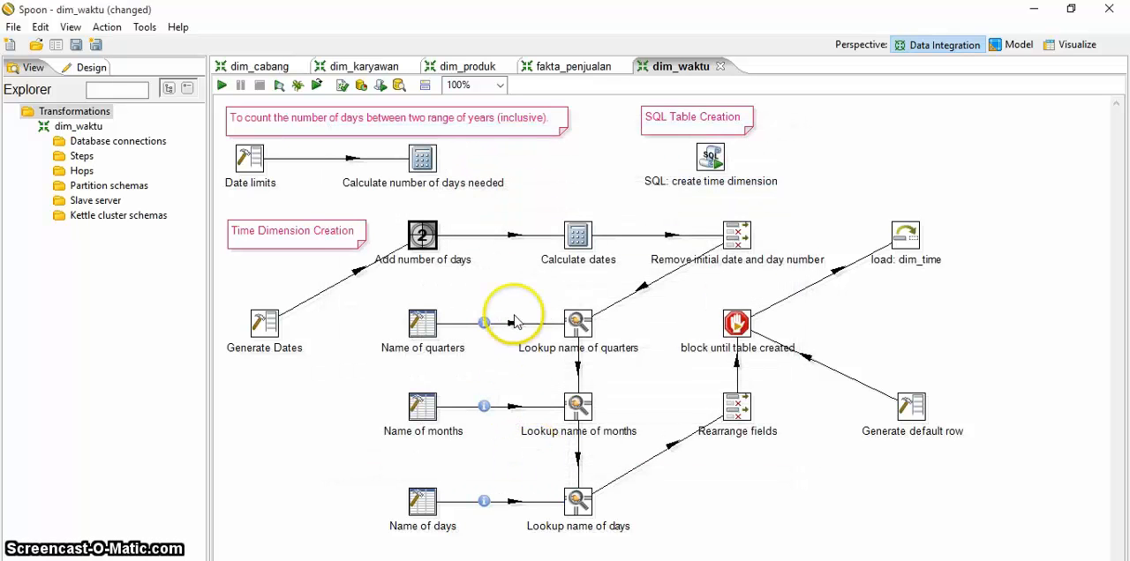
double_click(578, 234)
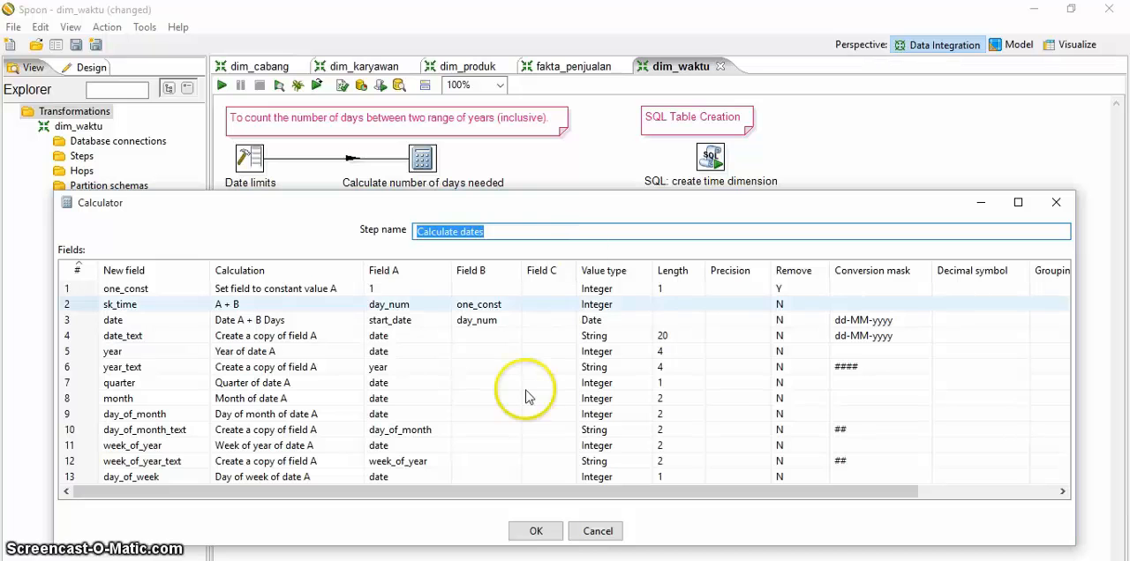
left_click(536, 532)
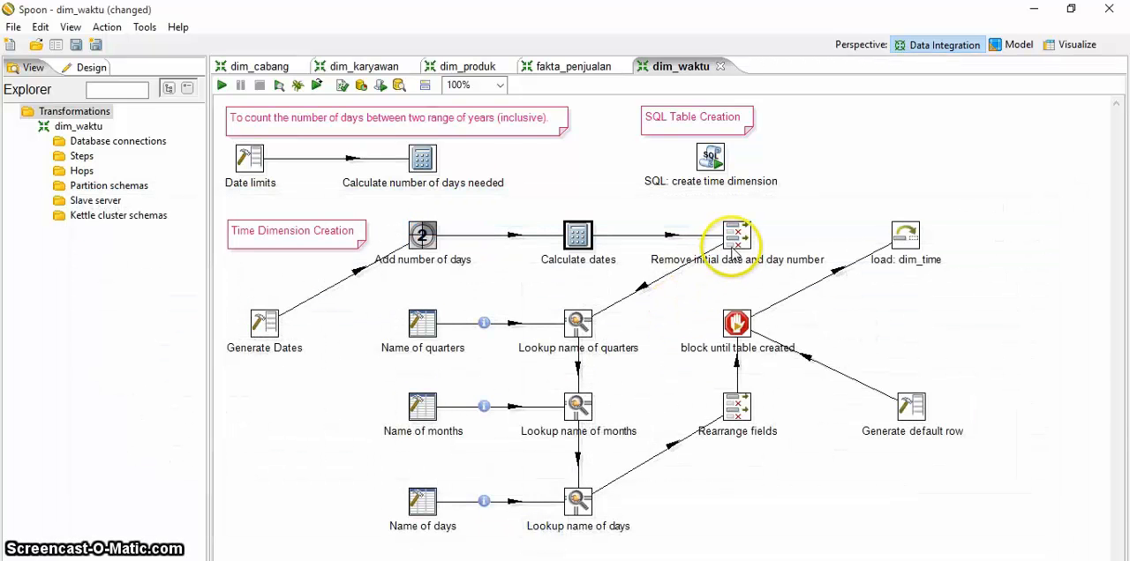
Step: Review the settings of the Remove initial date and day number, Lookup name of quarters and Name of quarters steps, closing each dialog
double_click(736, 238)
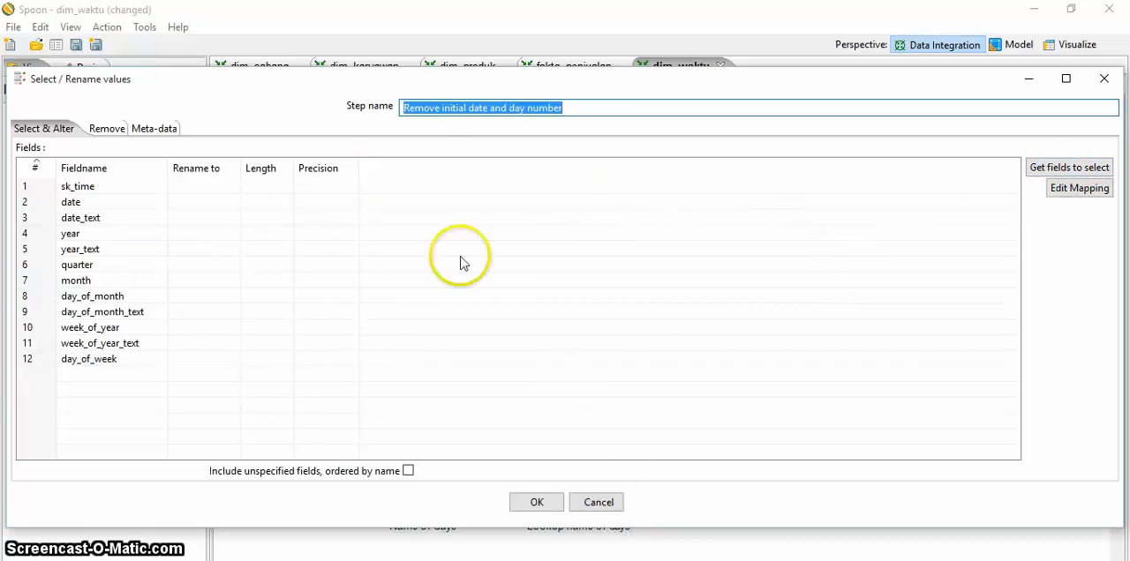
left_click(538, 502)
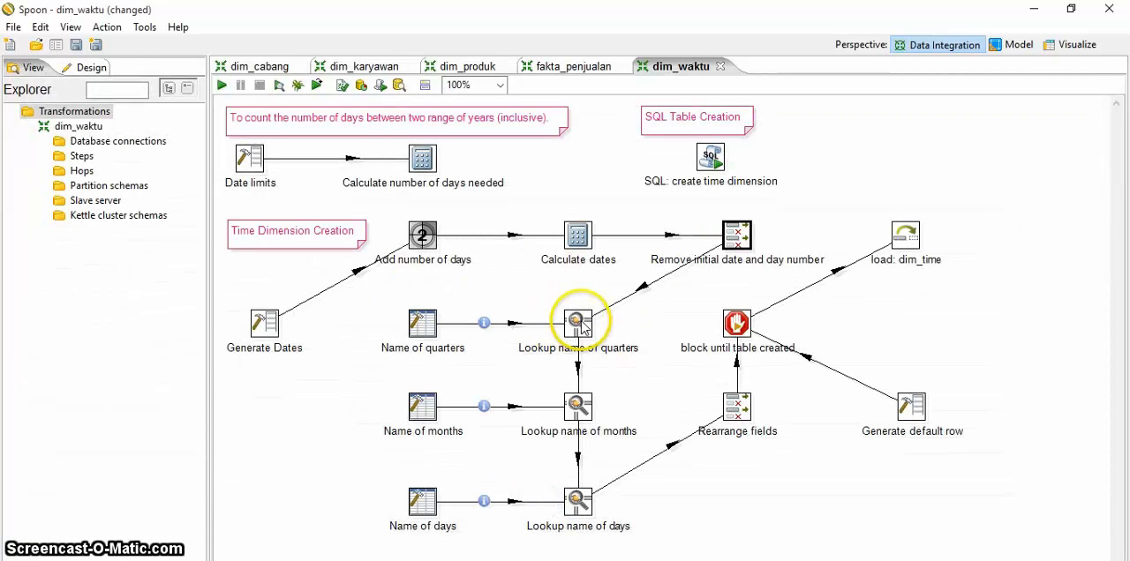
mouse_move(580, 325)
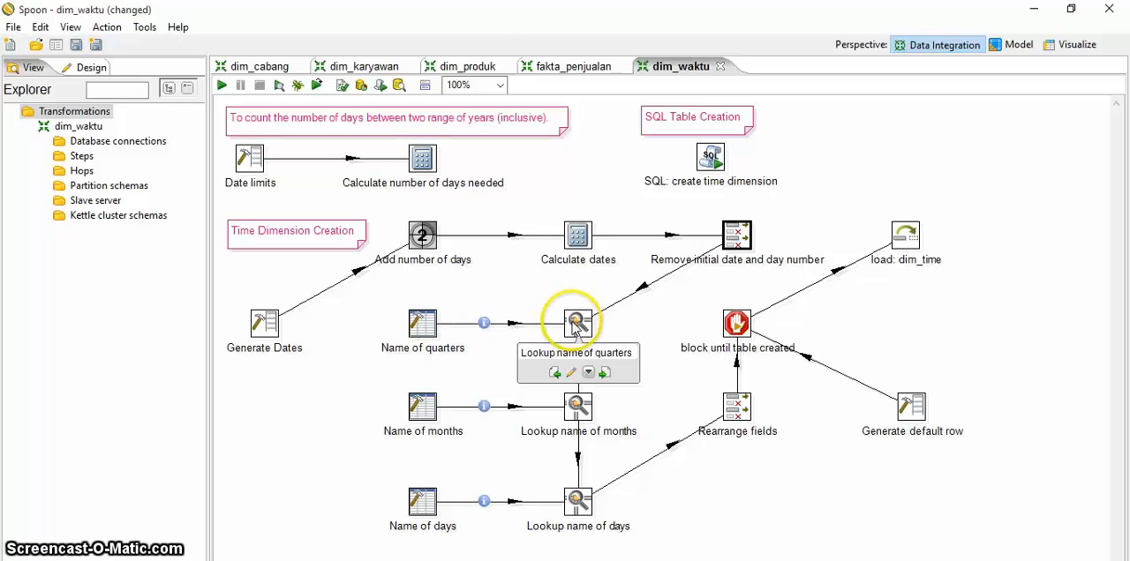
double_click(575, 325)
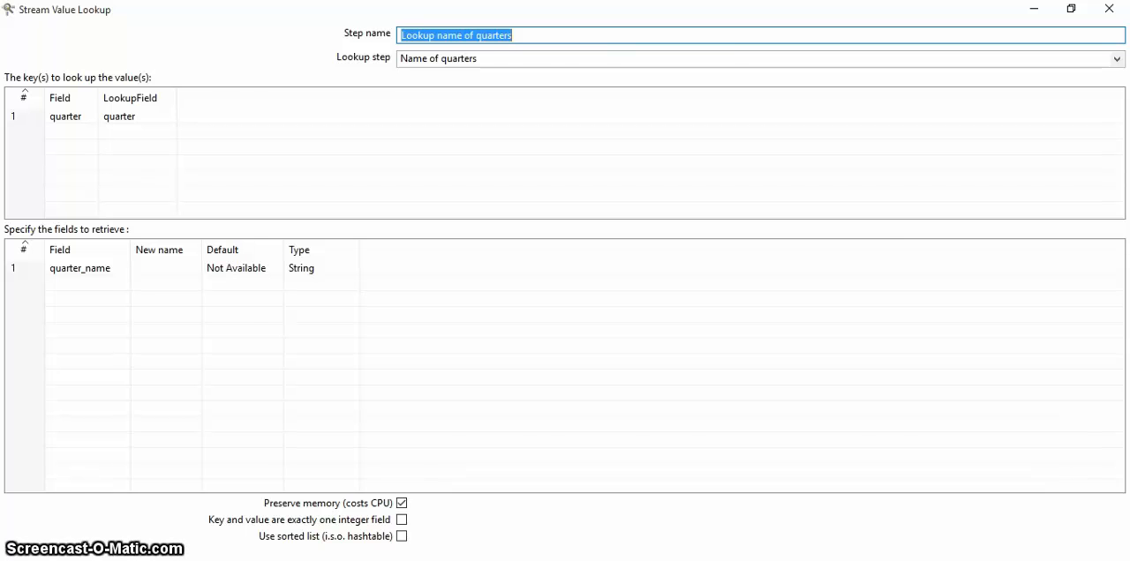
key("Return")
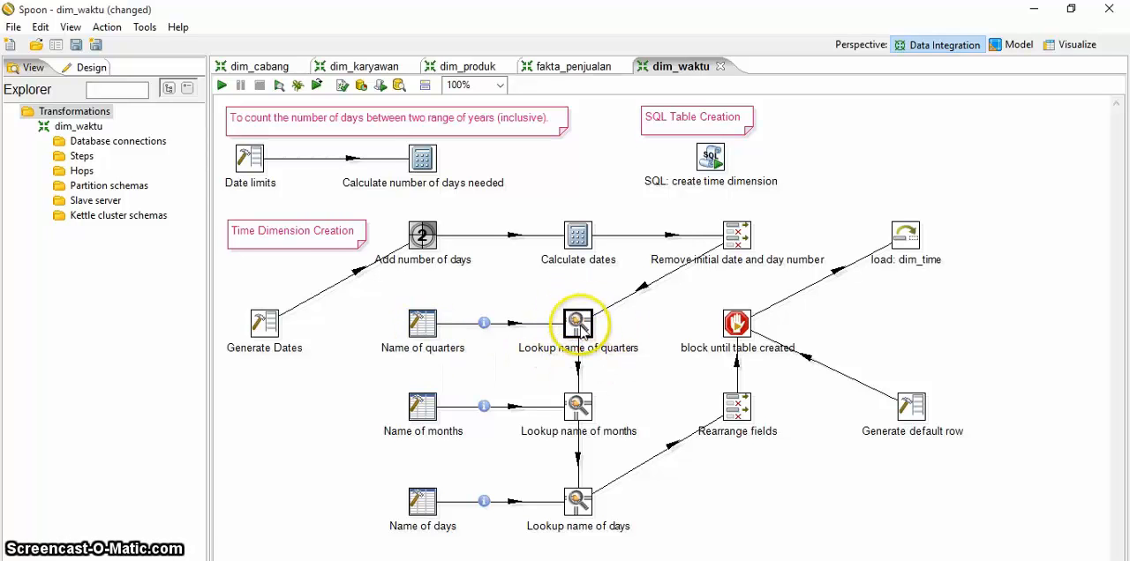
double_click(423, 327)
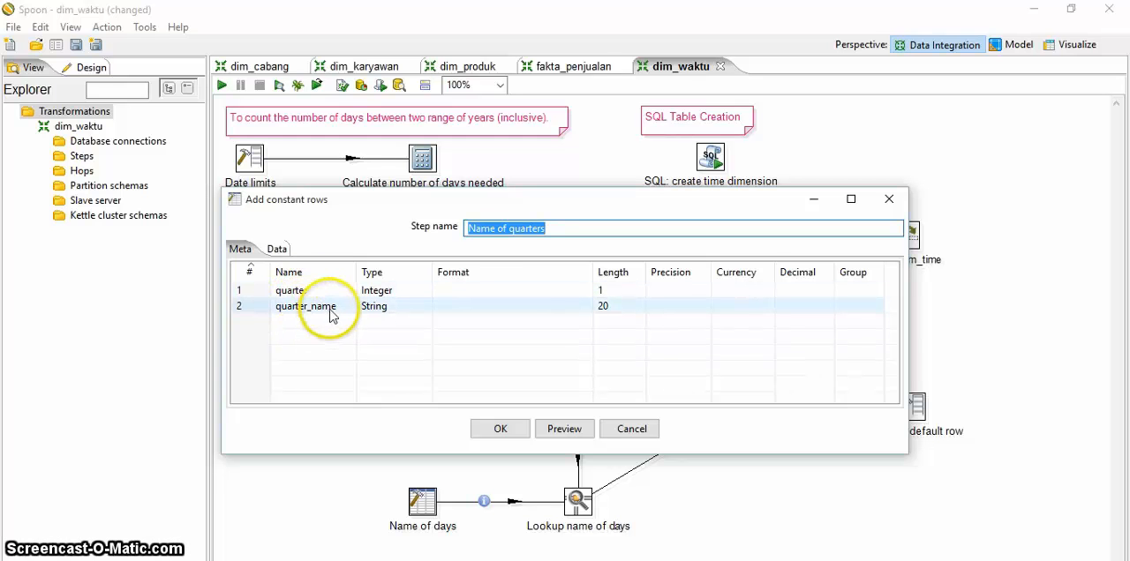
left_click(500, 430)
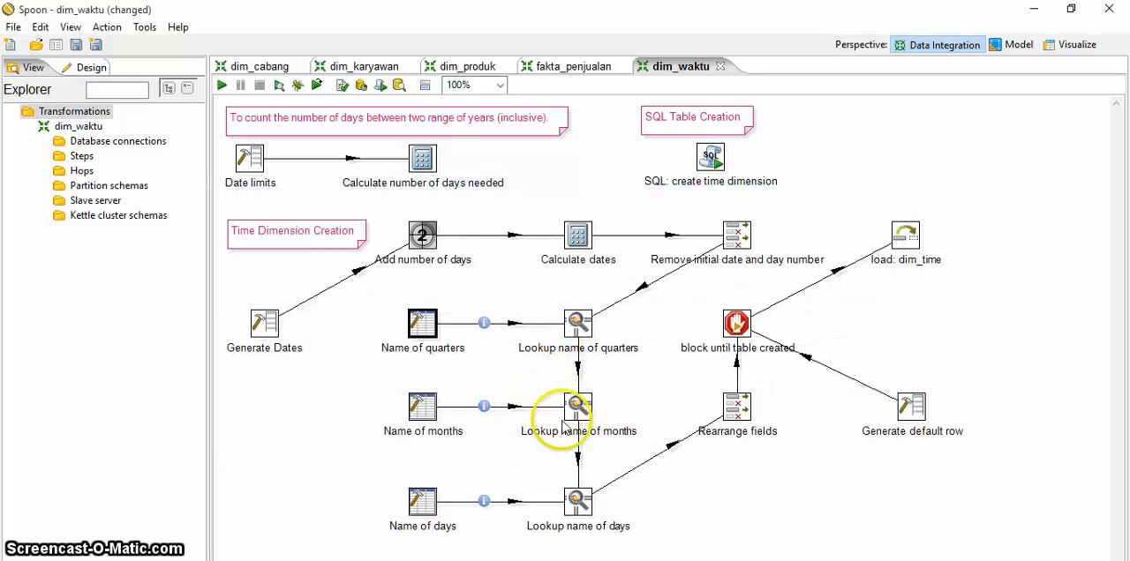
Step: Review the settings of the Name of months, Lookup name of months and Name of days steps, closing each dialog
double_click(424, 408)
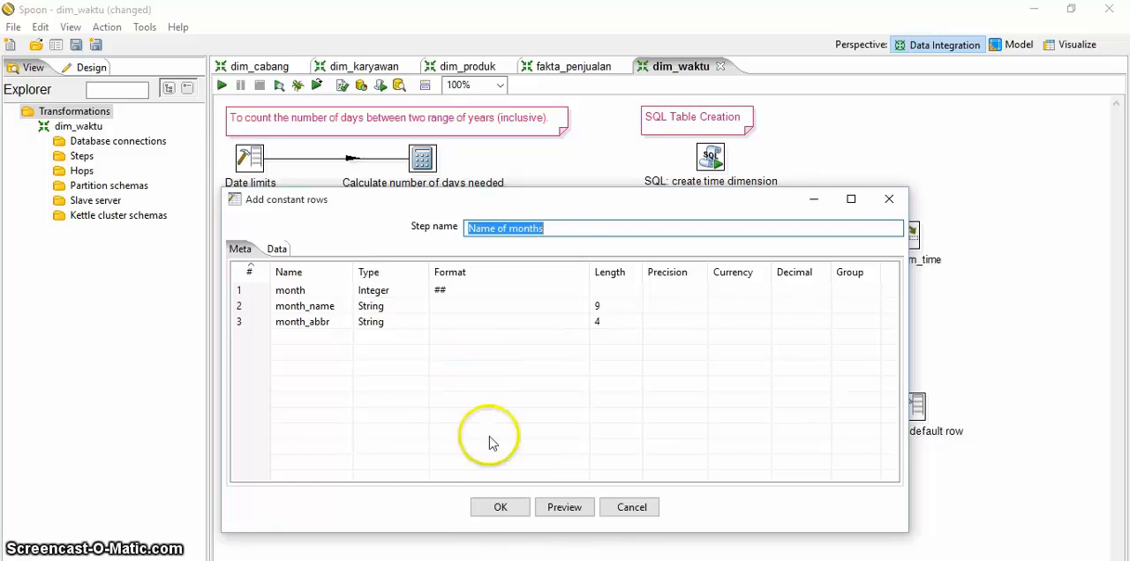
left_click(499, 508)
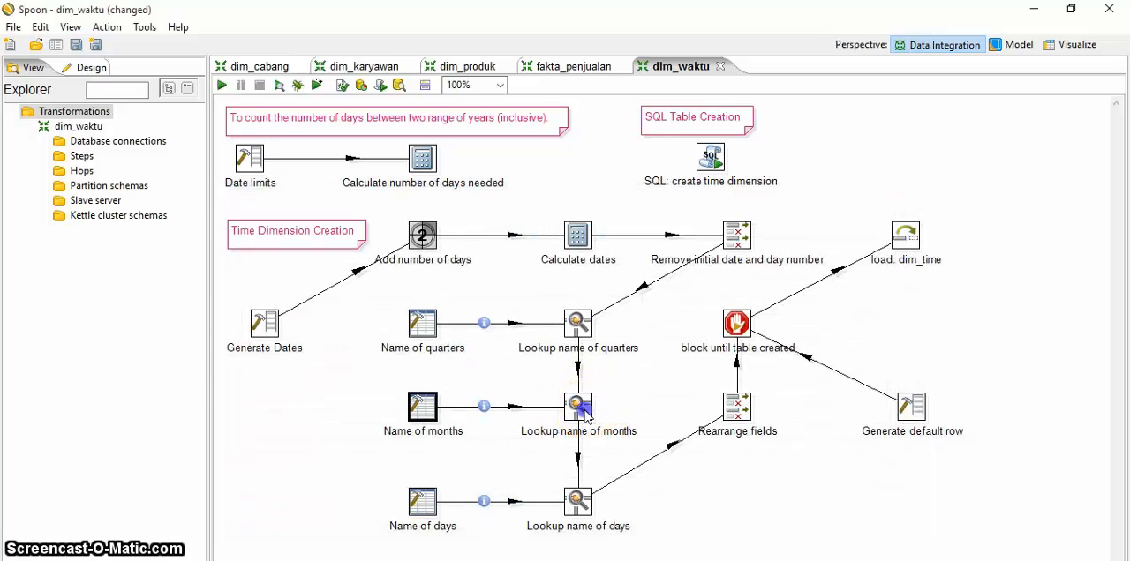
double_click(583, 412)
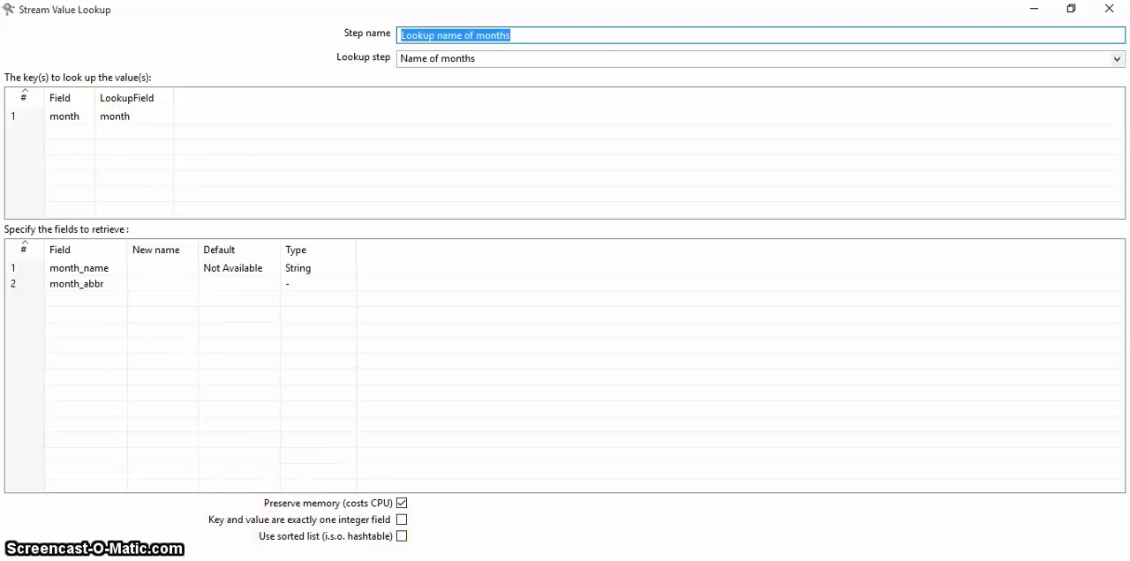
key("Escape")
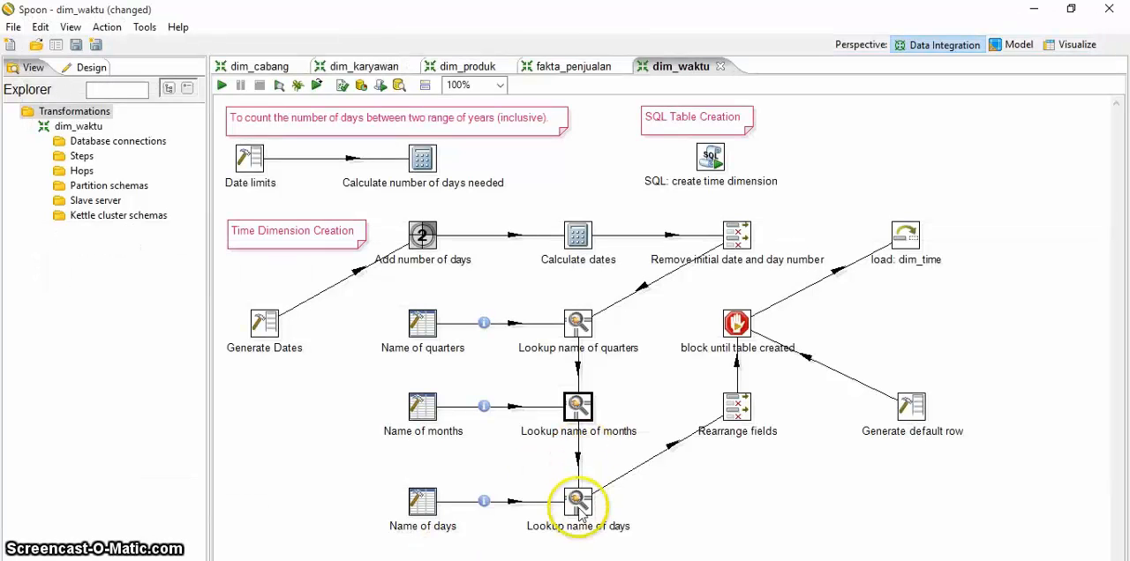
double_click(423, 503)
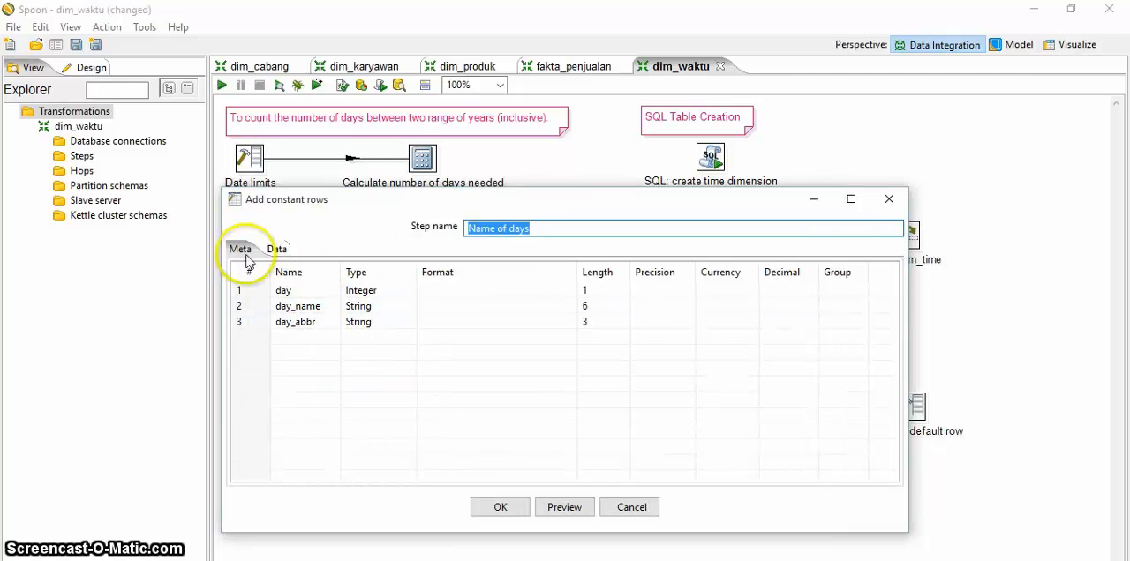
left_click(501, 508)
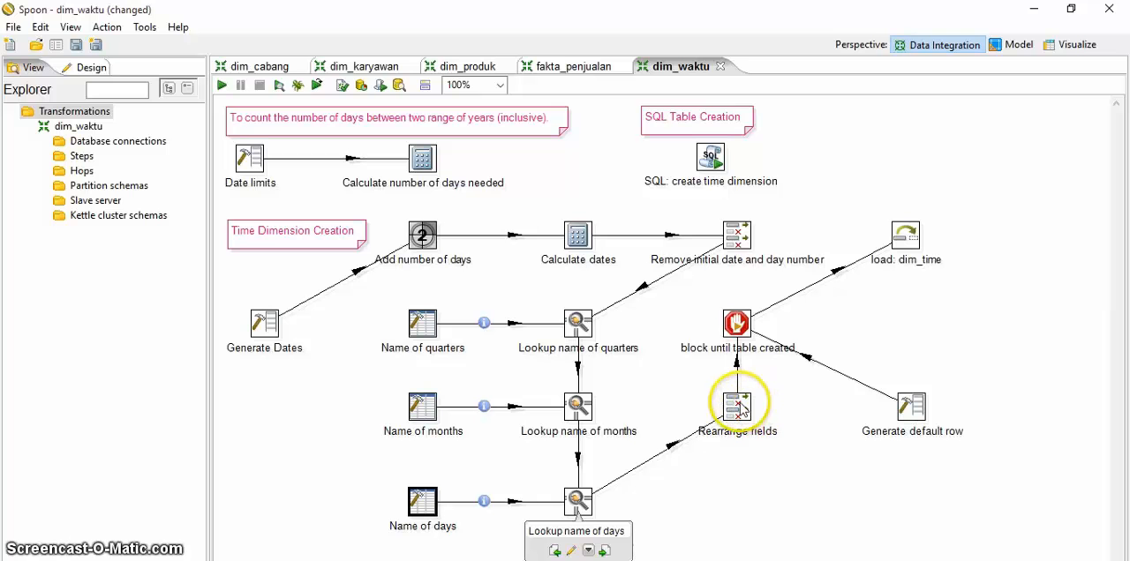
Step: Review the field list of the Rearrange fields step and the watched steps of block until table created, closing each dialog
mouse_move(740, 406)
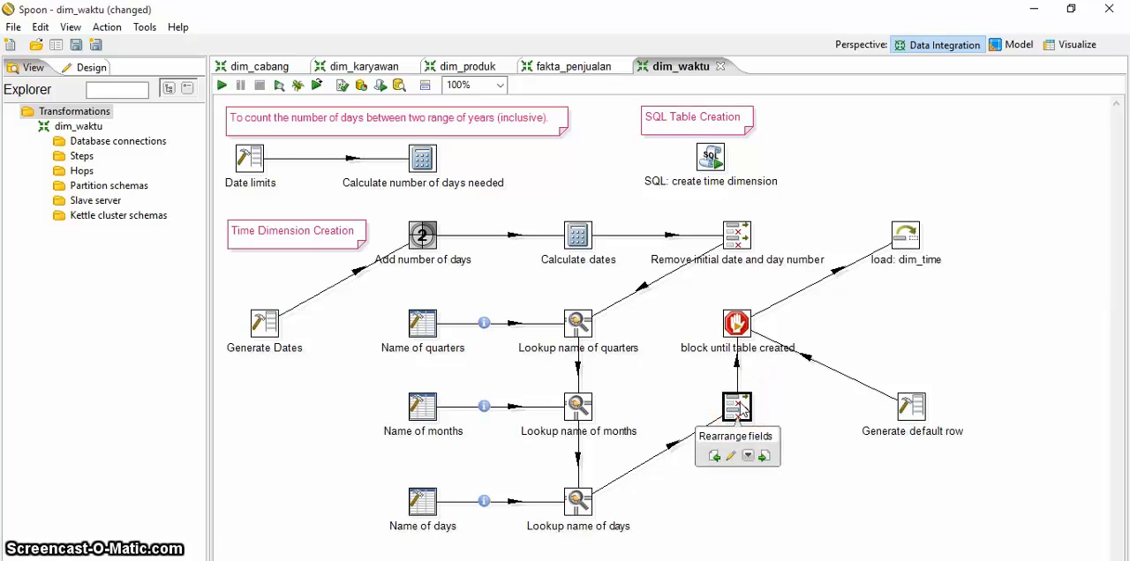
double_click(738, 406)
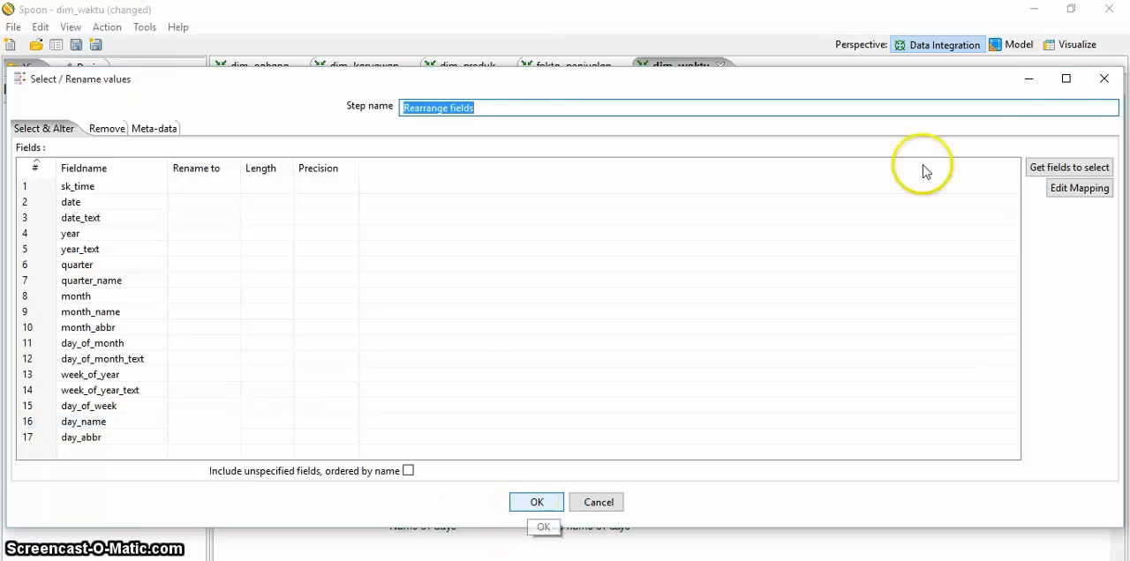
left_click(535, 502)
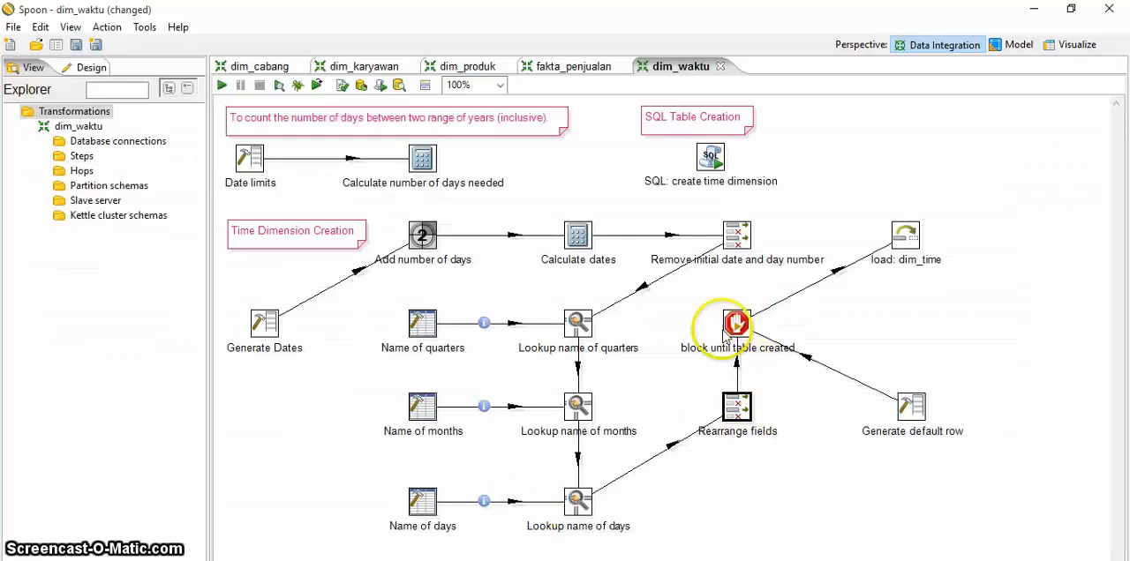
double_click(737, 324)
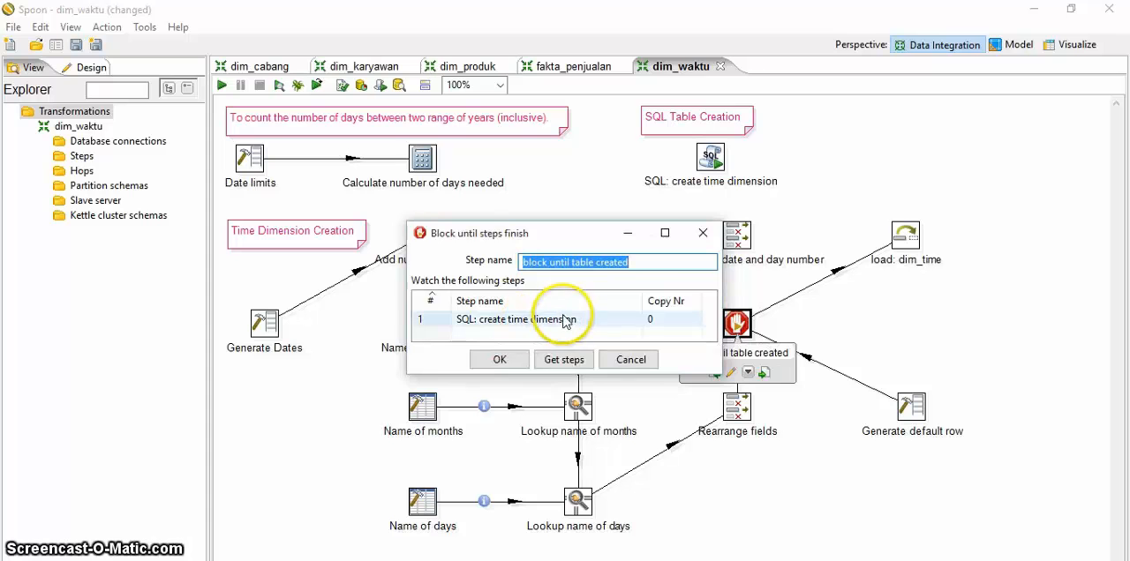
left_click(701, 236)
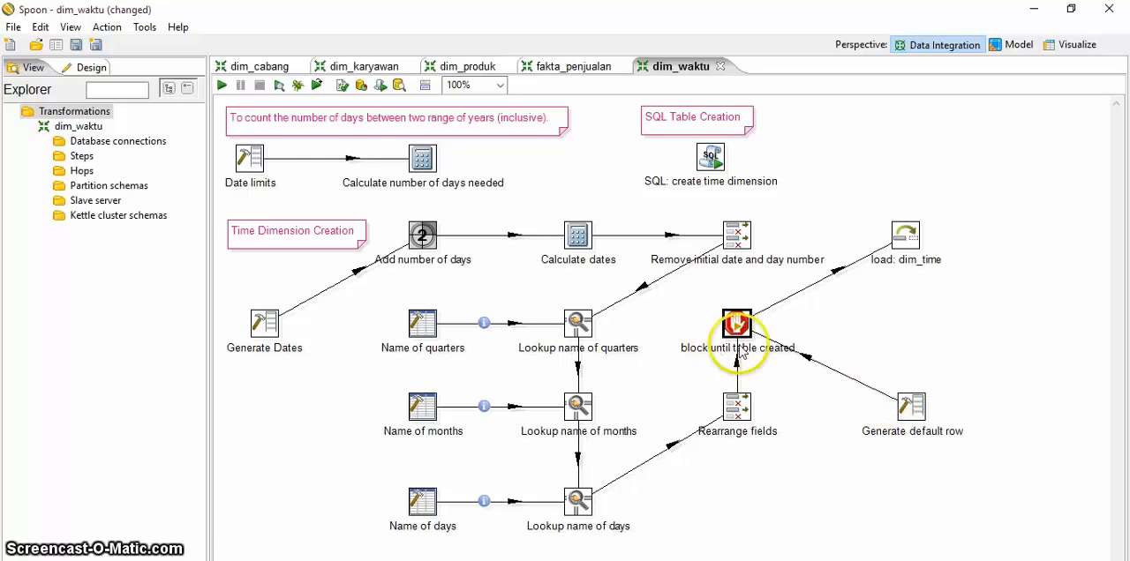
mouse_move(744, 330)
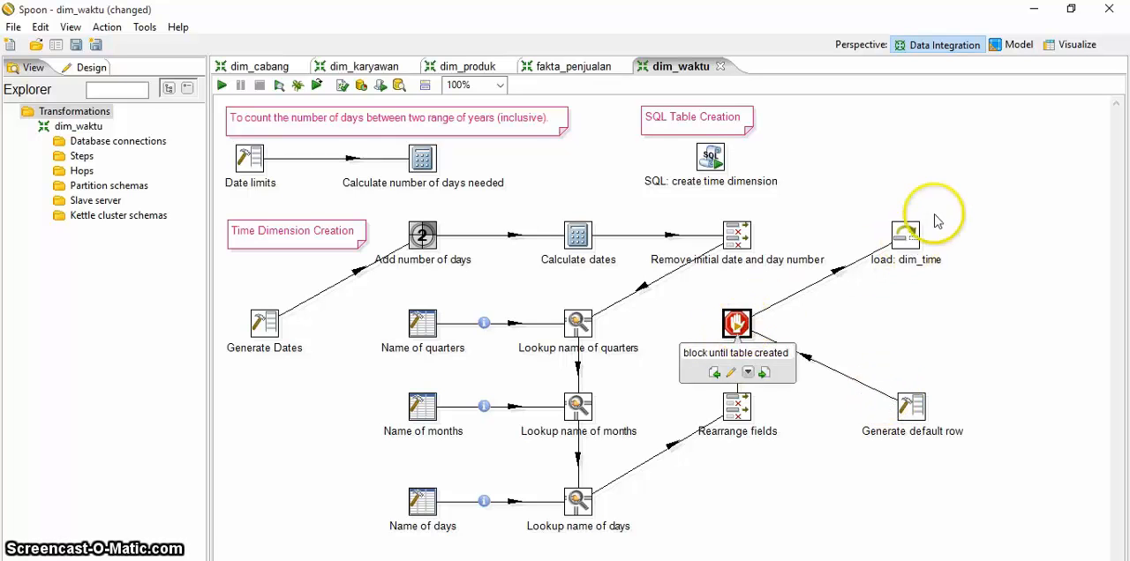
Step: Check the update fields of the load: dim_time step, choose minimarket_olap as its connection, and confirm the settings
mouse_move(909, 244)
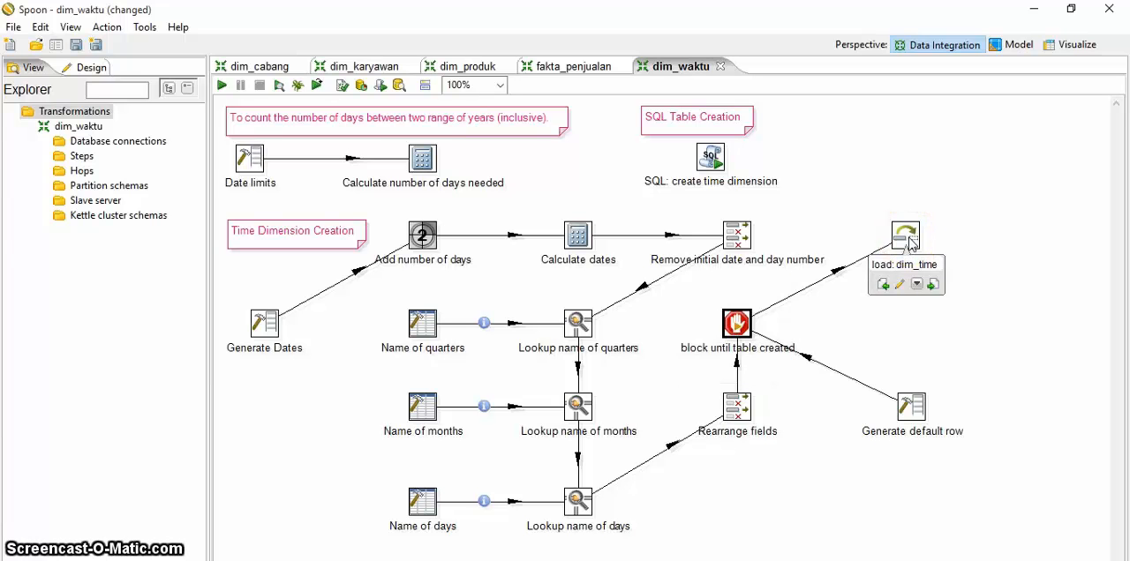
double_click(909, 244)
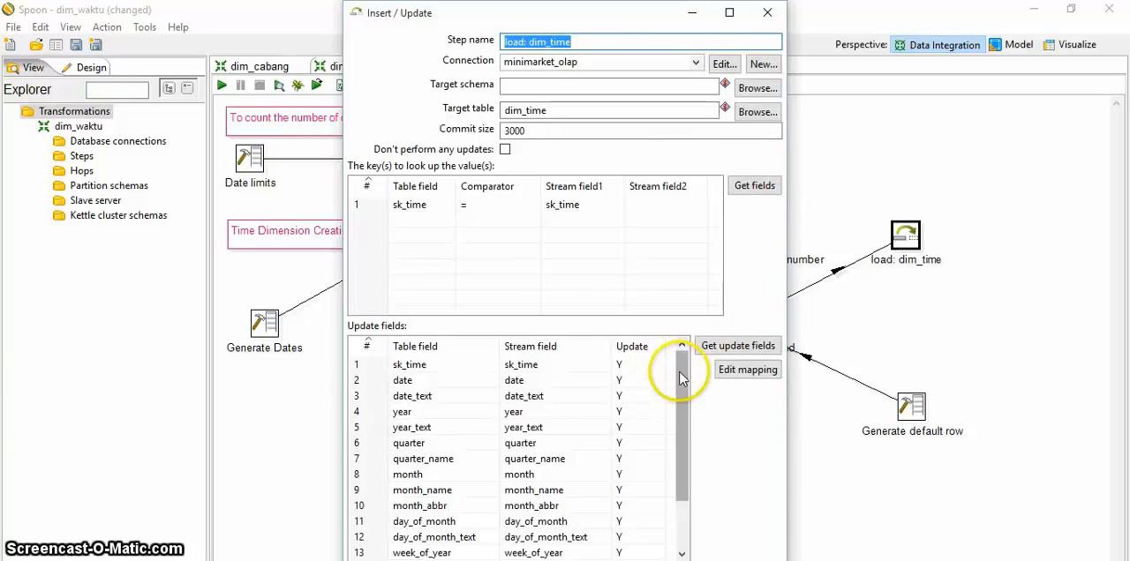
left_click_drag(682, 379, 686, 460)
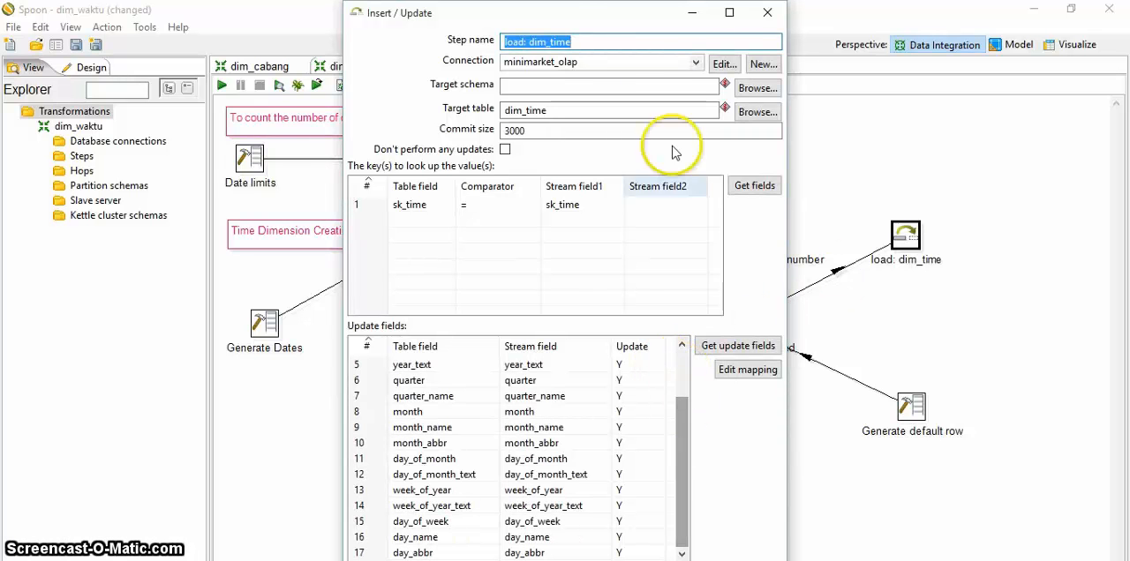
mouse_move(649, 18)
left_mouse_down()
mouse_move(866, 95)
mouse_move(777, 39)
mouse_move(669, 27)
left_mouse_up()
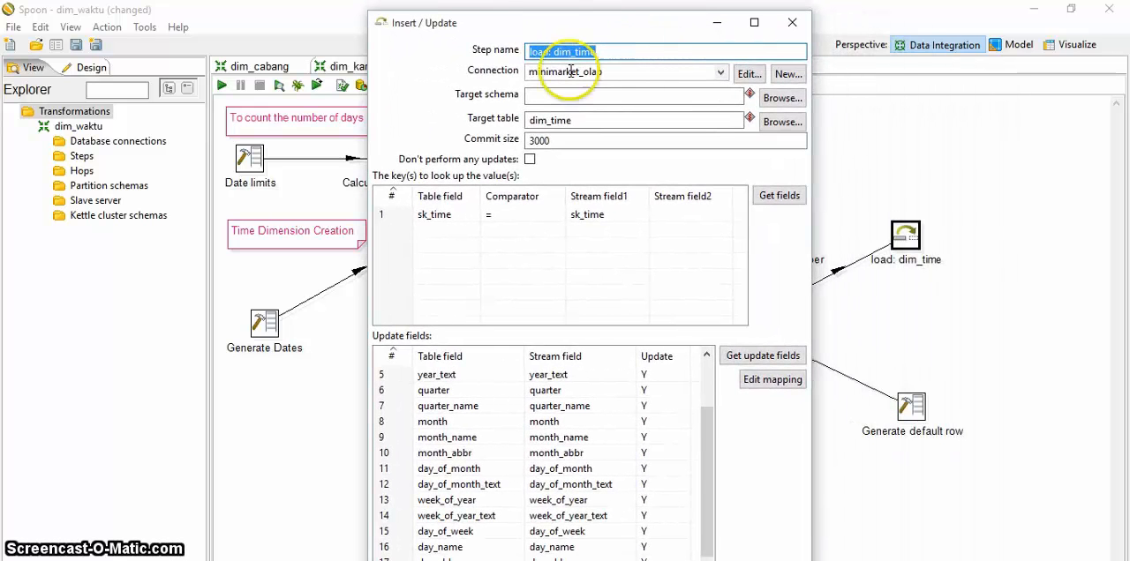
left_click(609, 51)
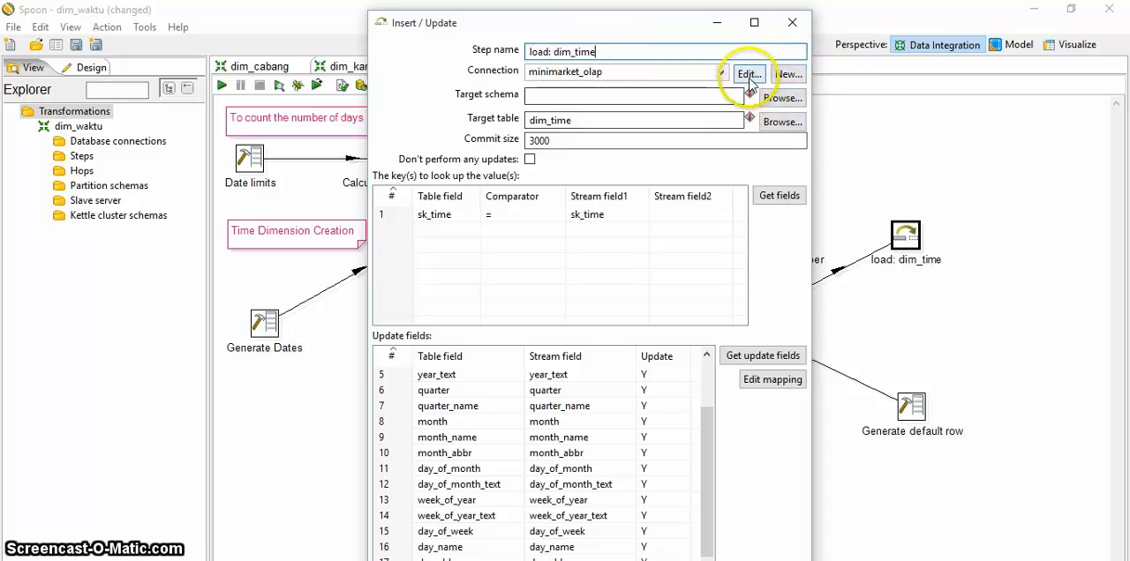
left_click(721, 74)
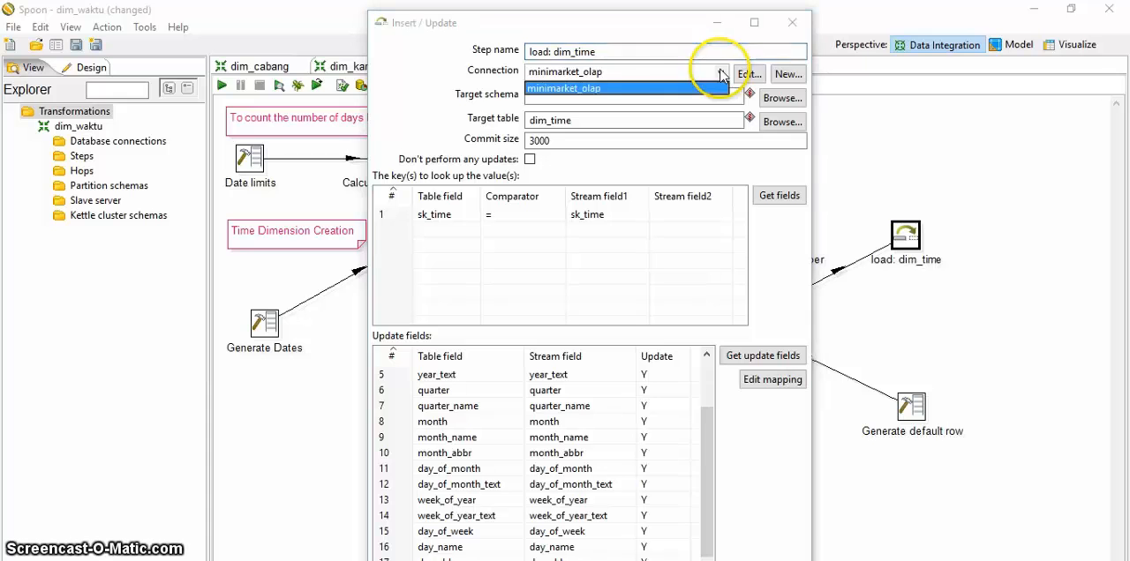
left_click(607, 90)
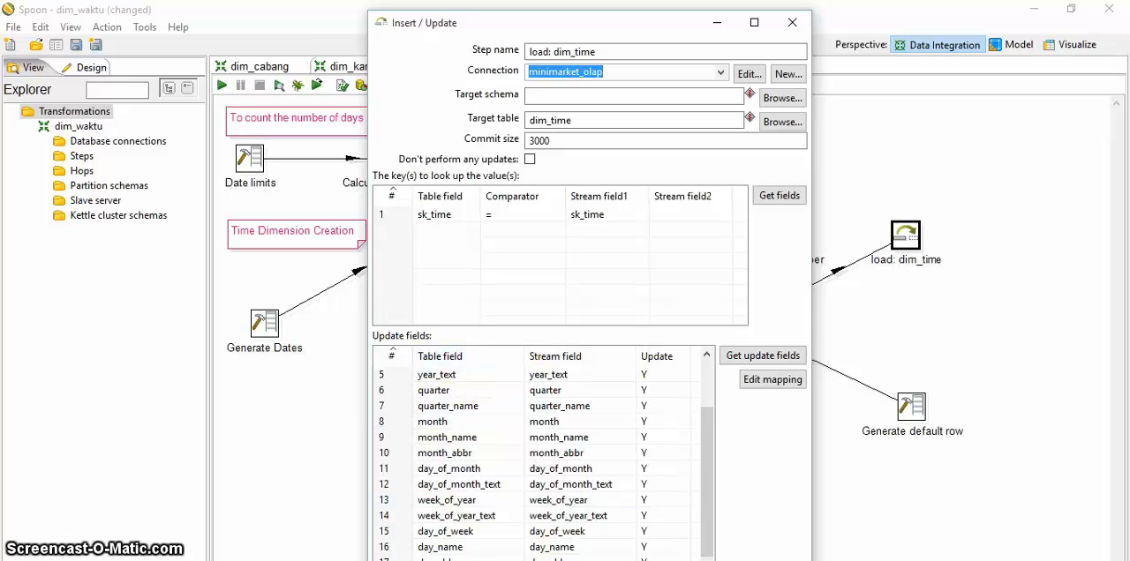
left_click(593, 560)
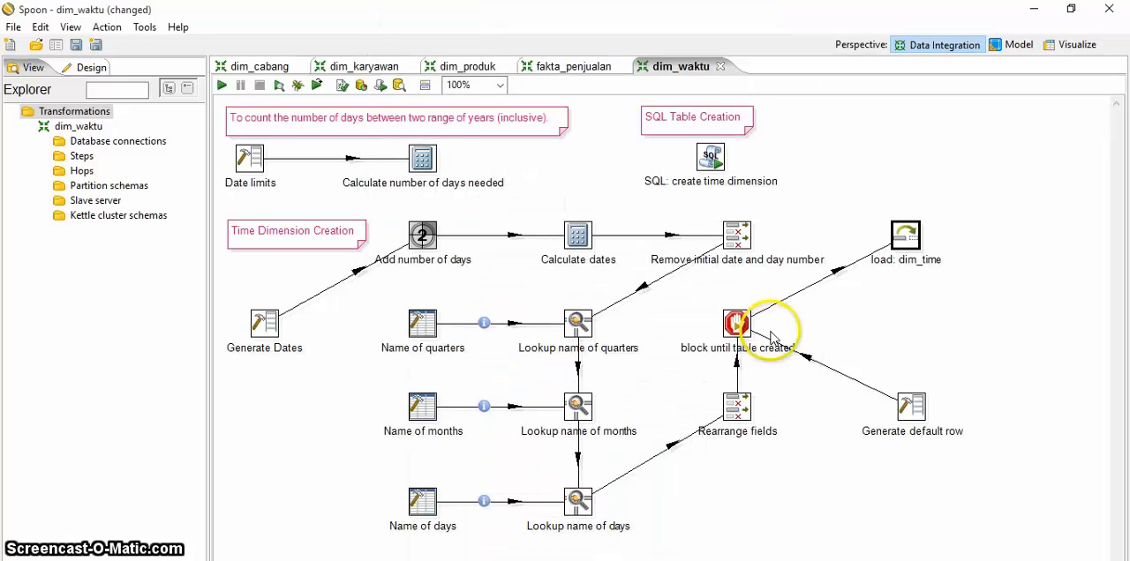
Step: Review the field definitions of the Generate default row step and close its dialog
double_click(912, 408)
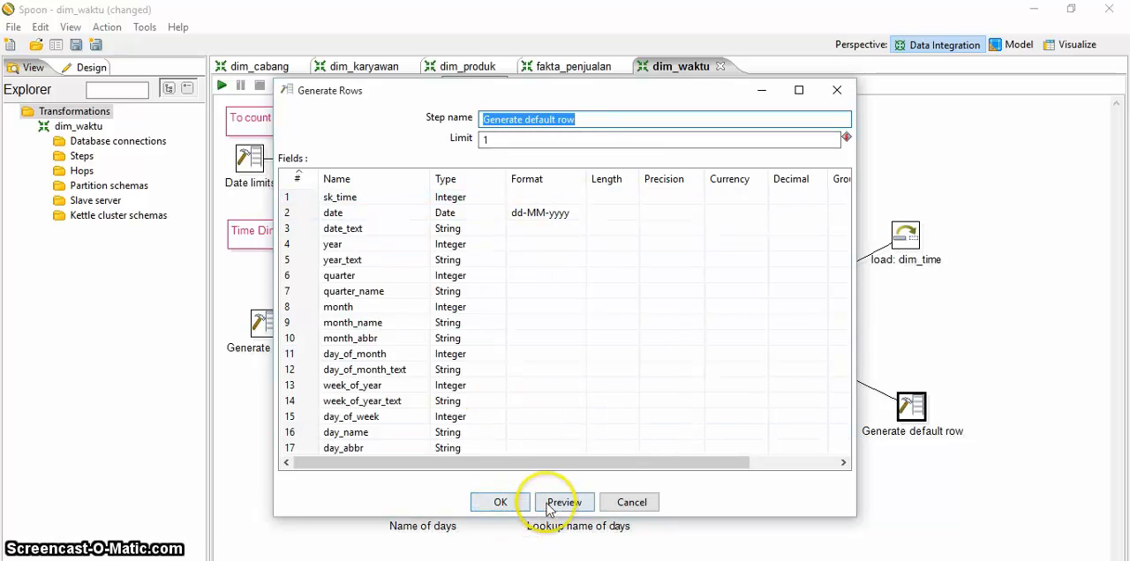
left_click(503, 502)
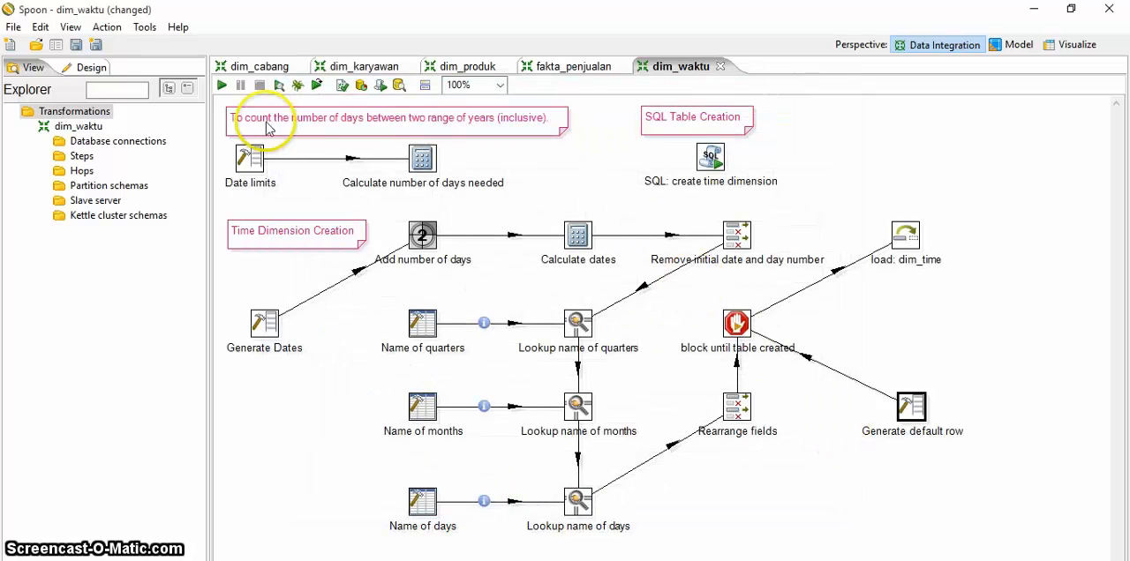
Step: Run the dim_waktu transformation with local execution, saving its changes when asked
left_click(222, 86)
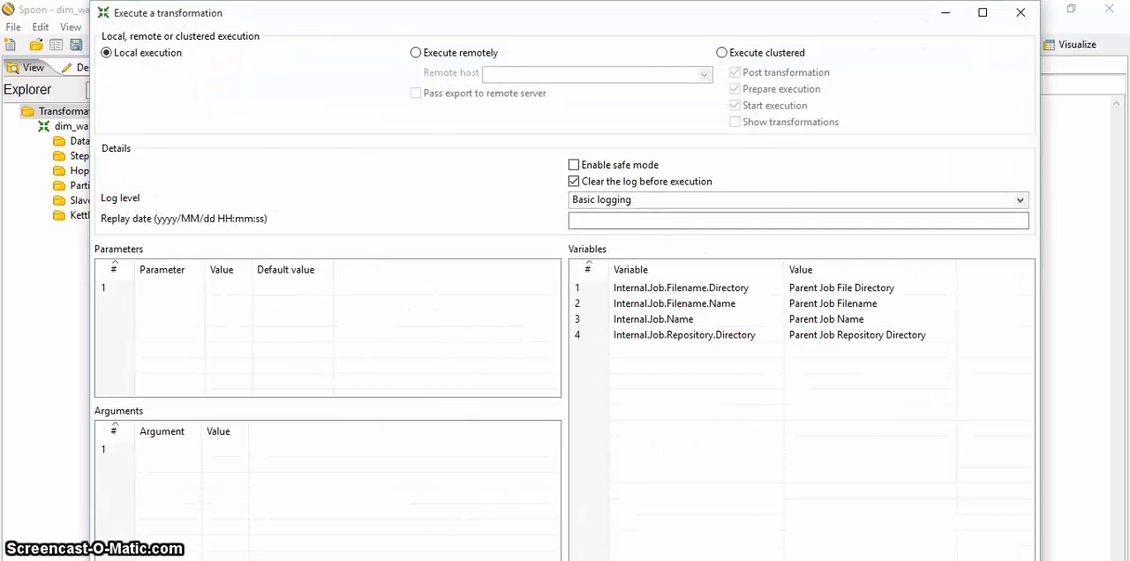
key("Return")
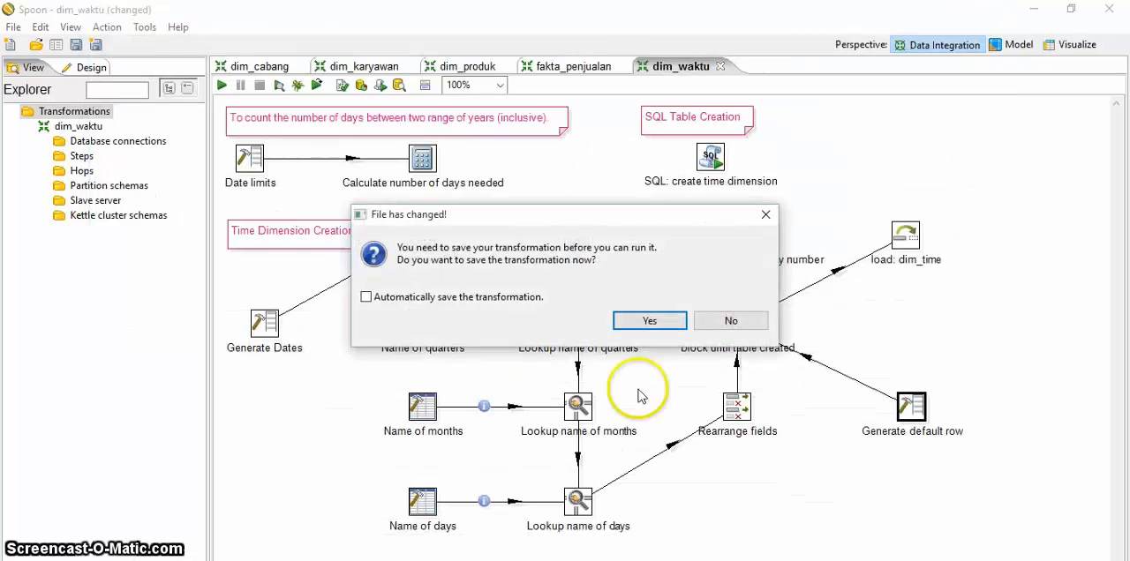
left_click(651, 321)
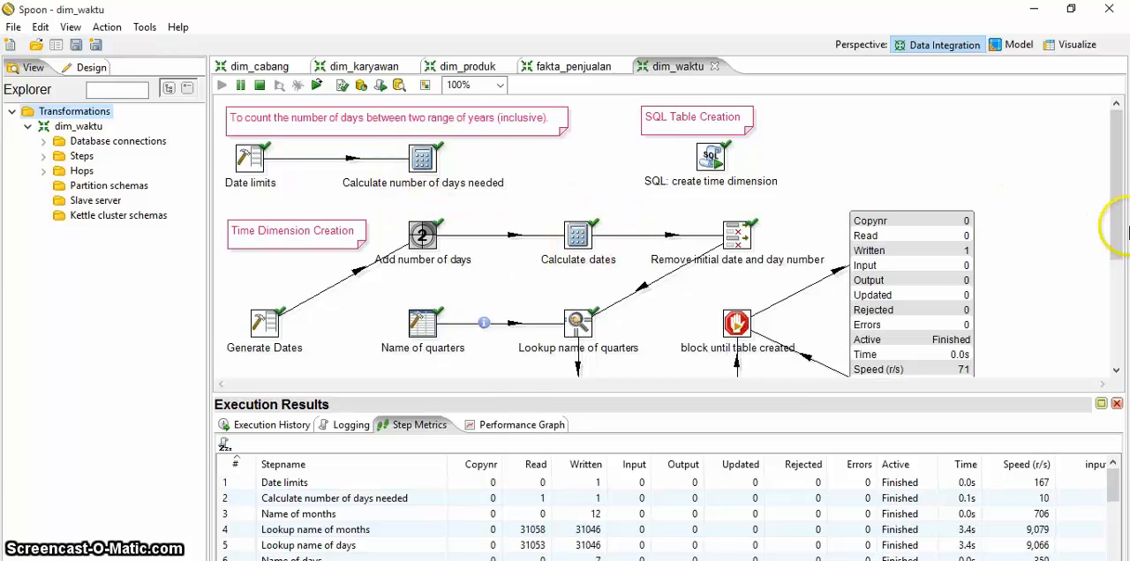
Step: Enlarge the execution results area to examine the step metrics of the running dim_waktu transformation
left_click_drag(1119, 215, 1125, 176)
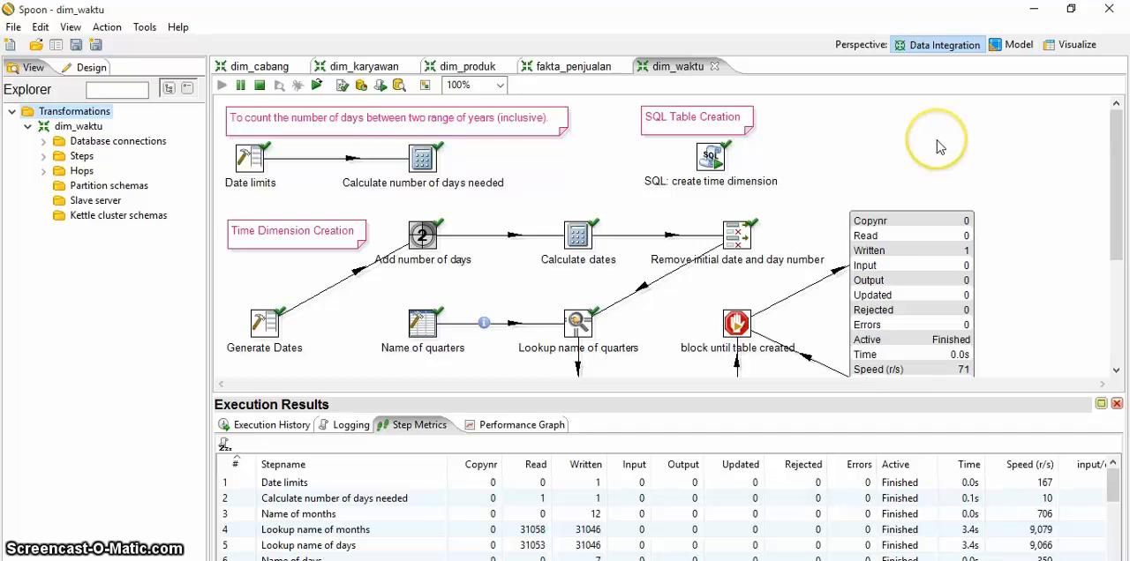
left_click(803, 397)
mouse_move(802, 396)
left_mouse_down()
mouse_move(731, 396)
mouse_move(738, 226)
left_mouse_up()
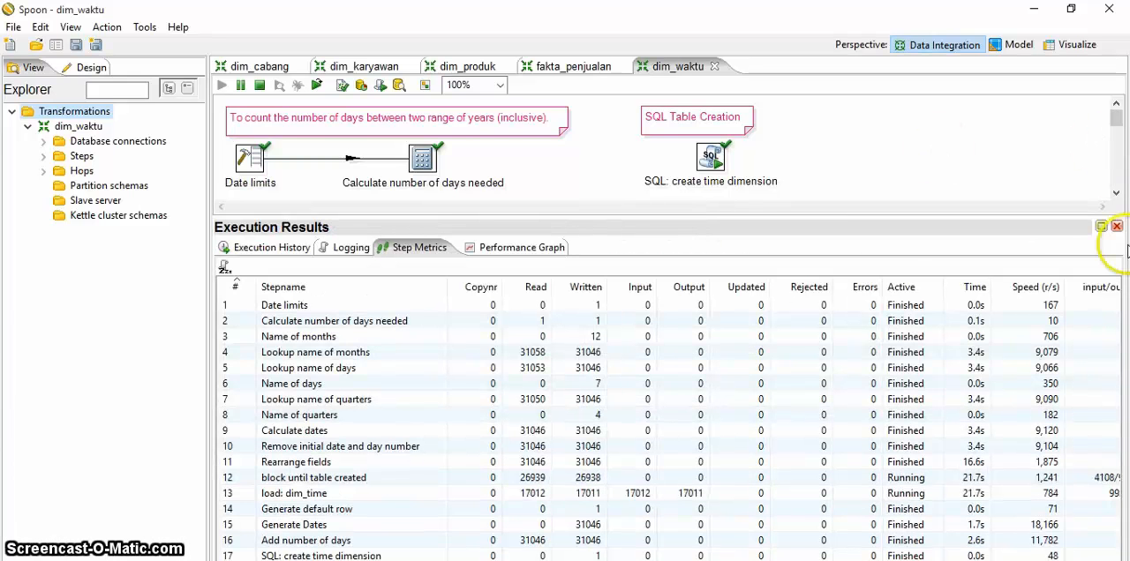
left_click(852, 137)
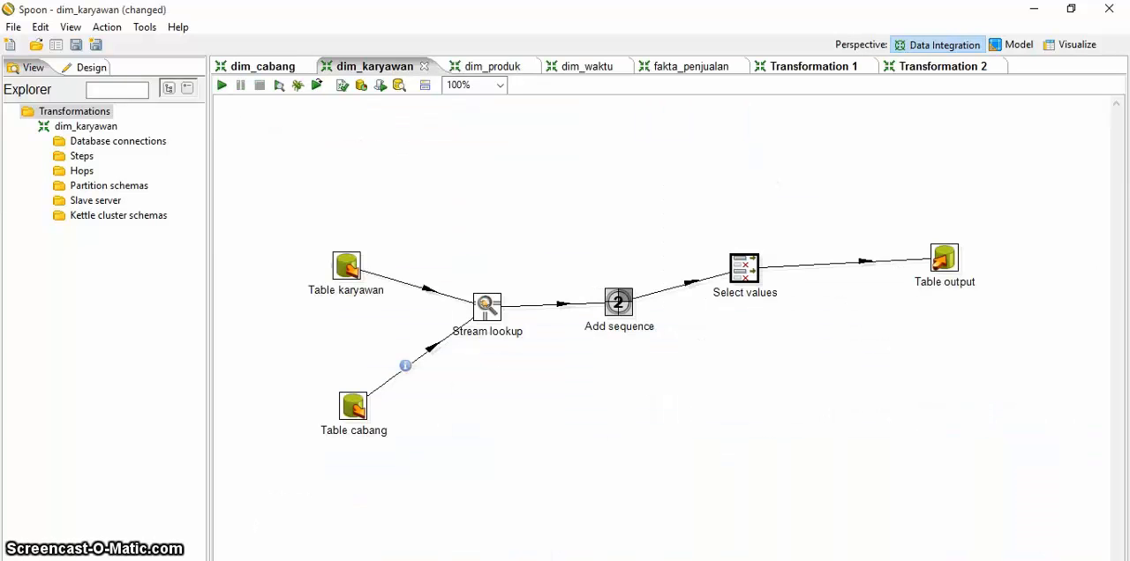
Step: Review the Table output step's settings and available connections in dim_karyawan, then close its dialog
double_click(945, 258)
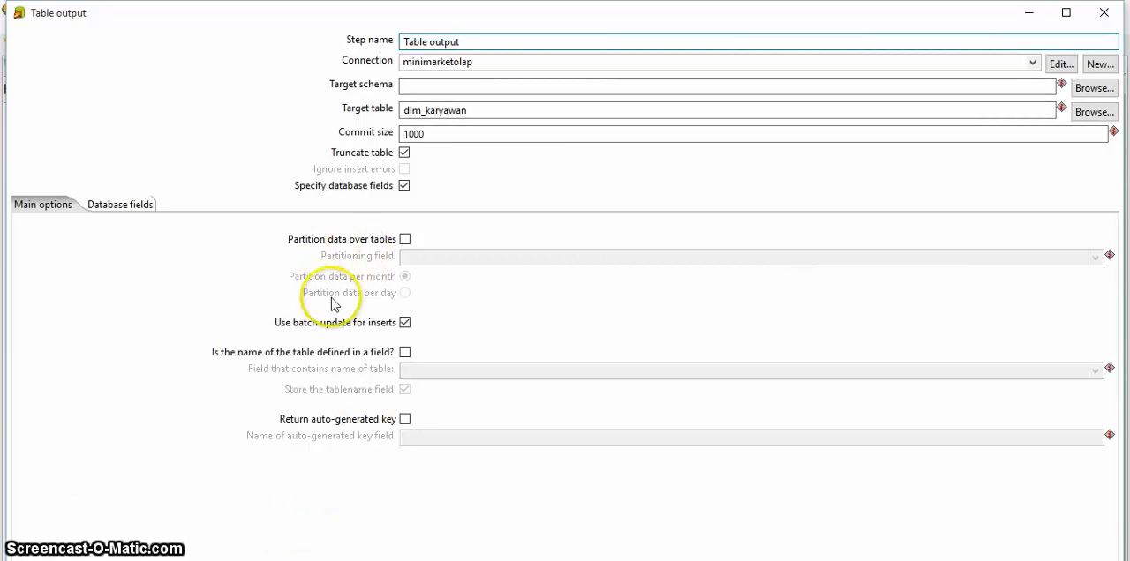
left_click(1032, 63)
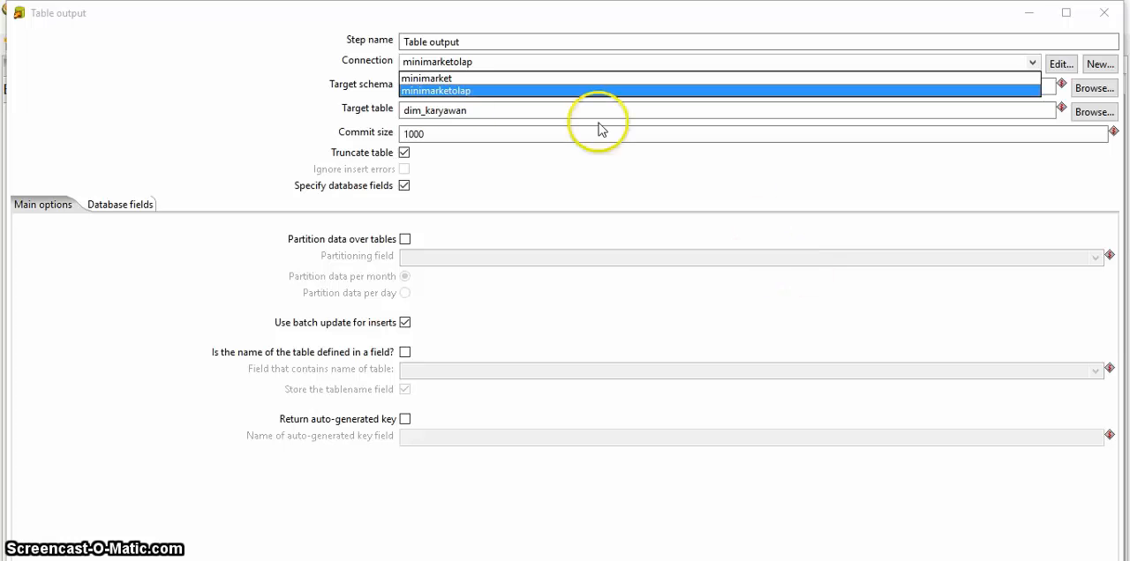
left_click(276, 264)
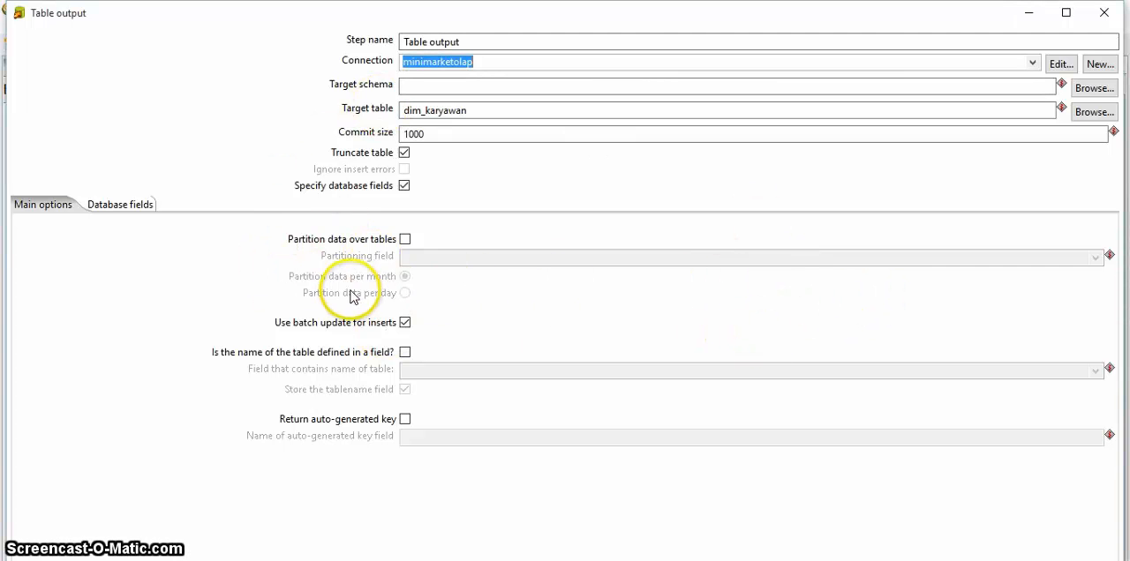
key("Escape")
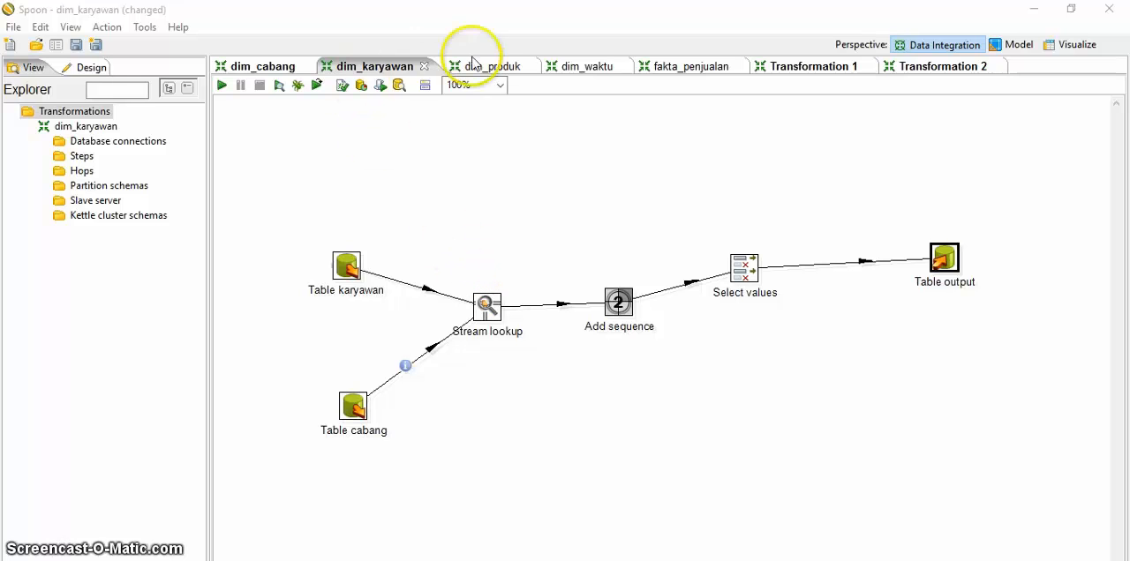
Step: Run the dim_karyawan transformation with local execution, saving its changes when asked
key("F9")
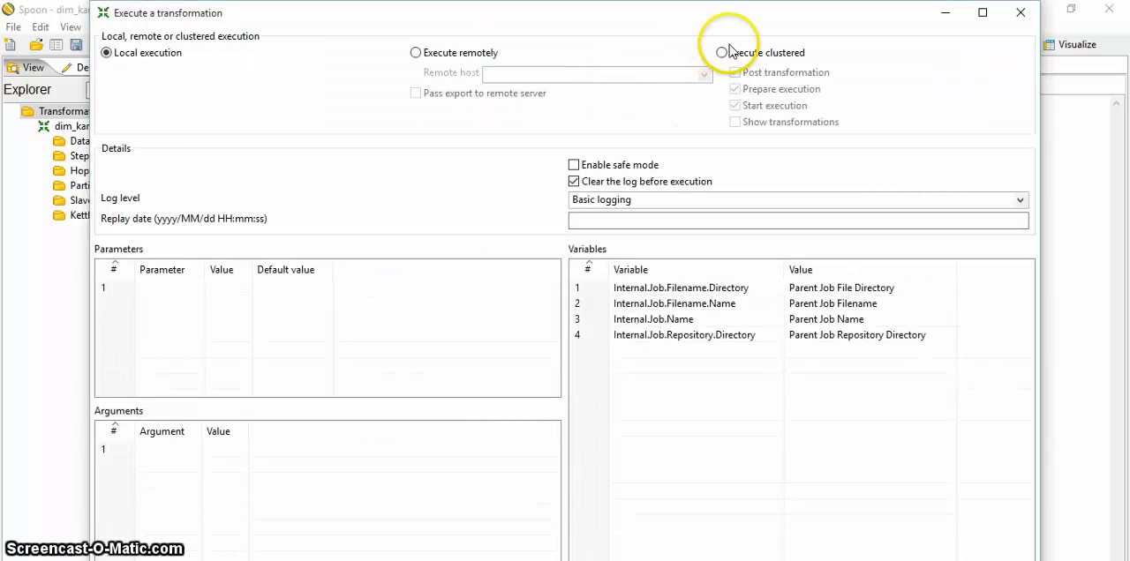
key("Return")
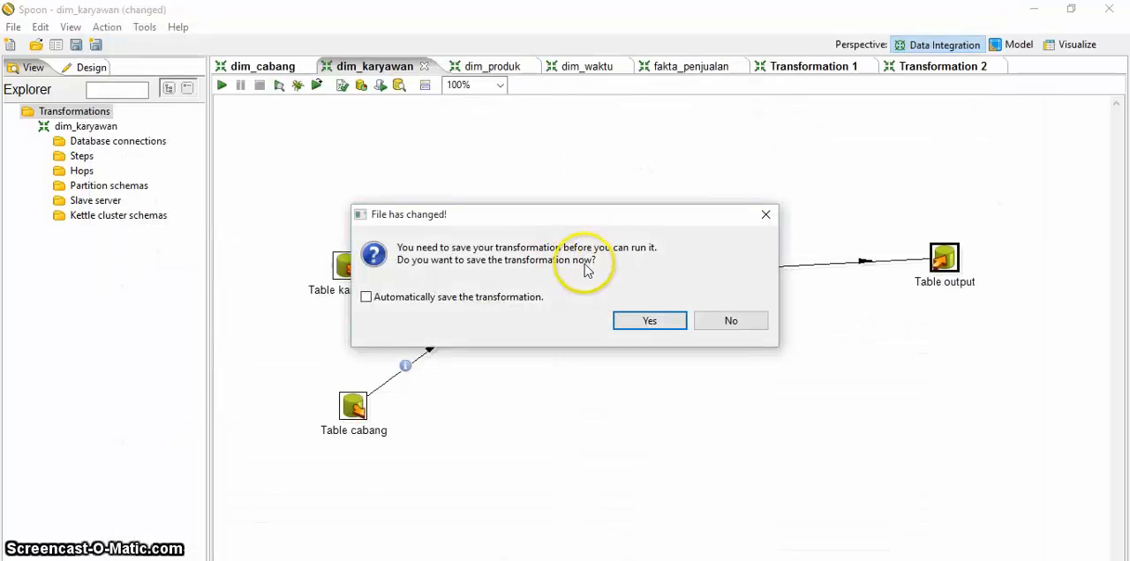
key("Return")
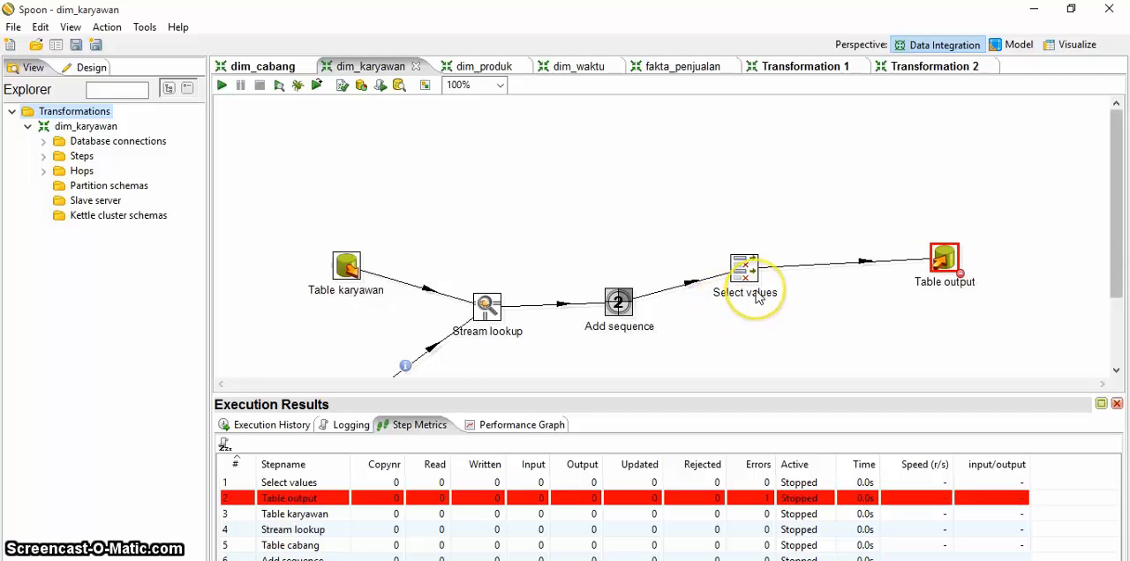
Step: Recheck which database connections the Table output step offers and leave its settings as they are
scroll(756, 297, "down", 3)
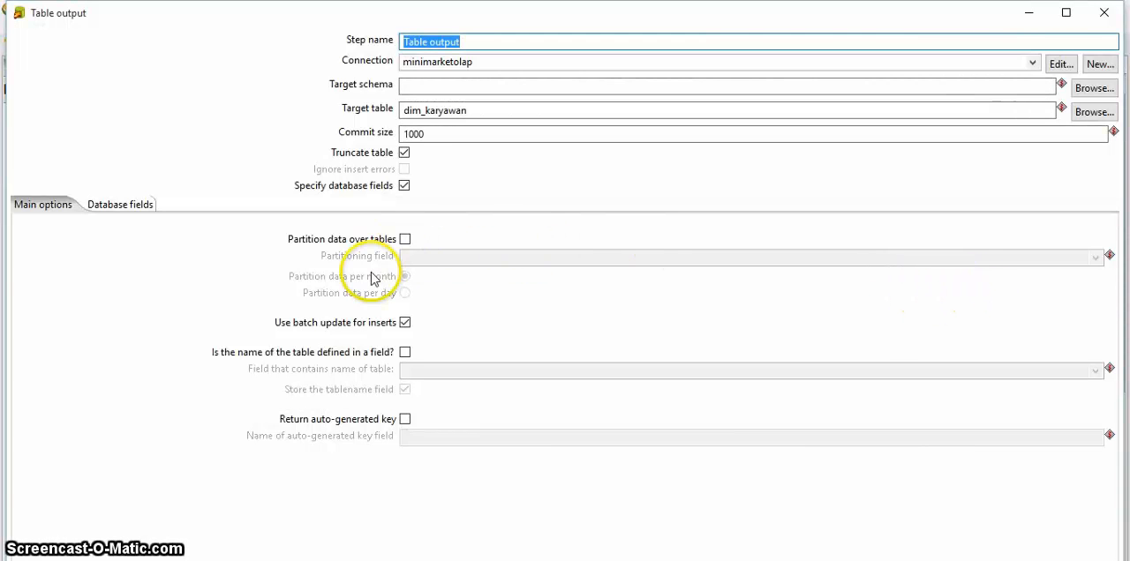
left_click(352, 262)
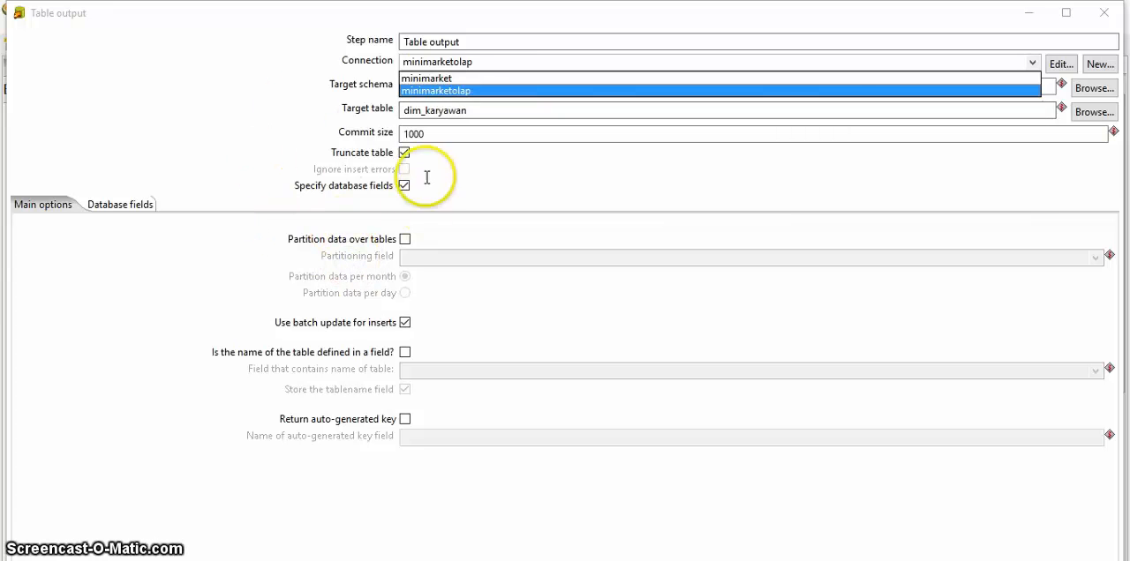
key("Return")
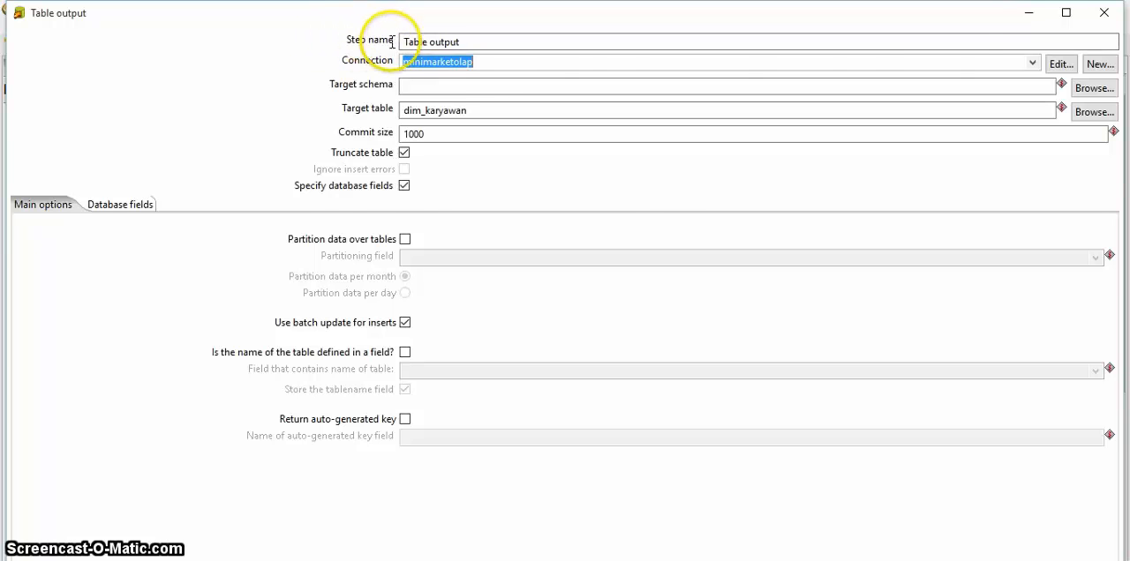
key("Escape")
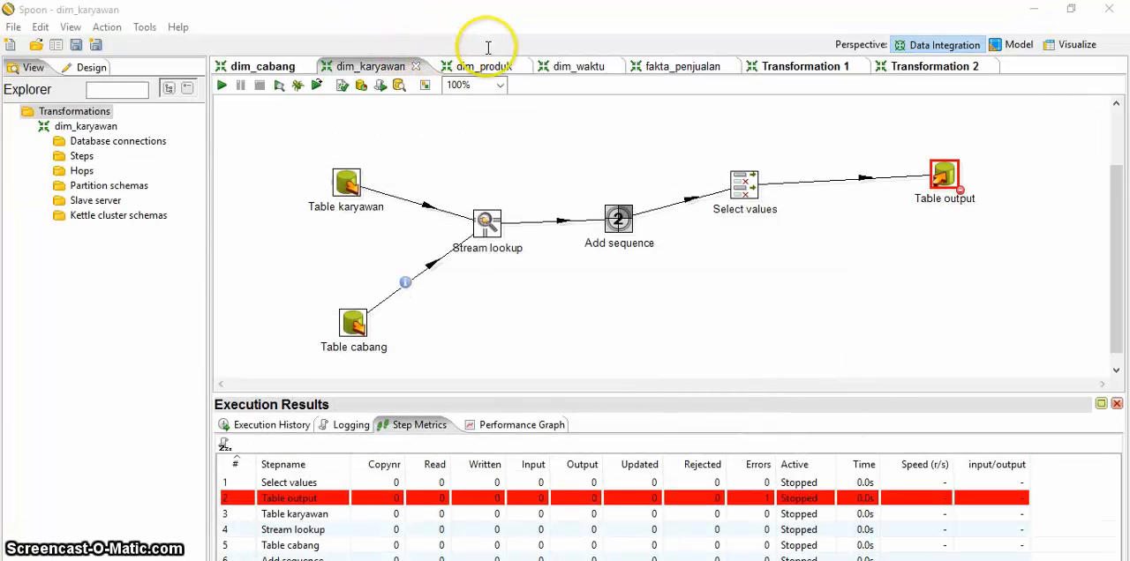
Step: Preview the Table output step of dim_karyawan, examine the preview log, and close it
key("shift+F10")
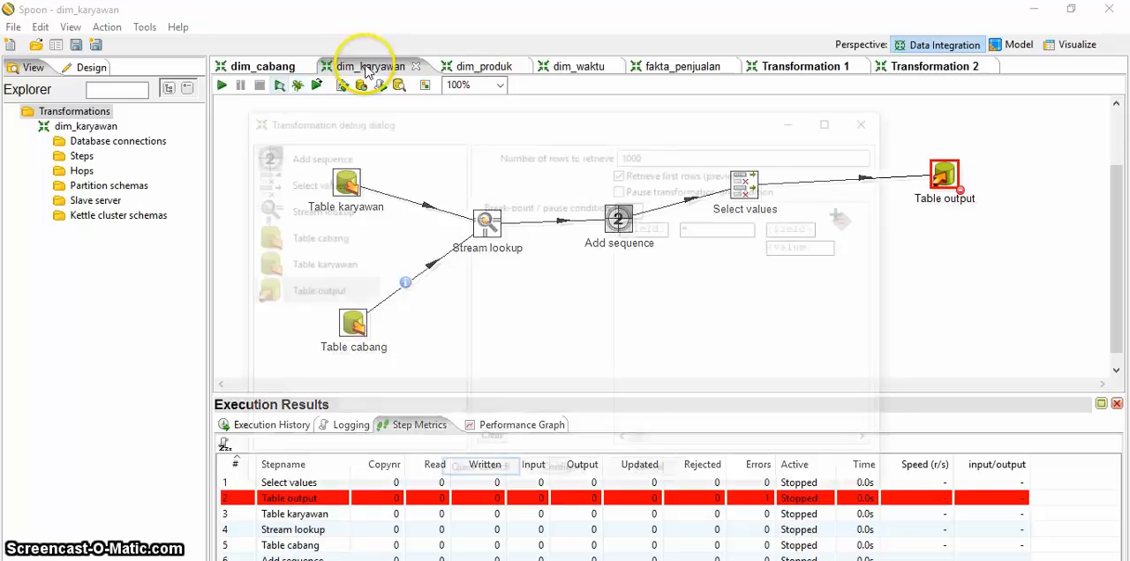
key("Return")
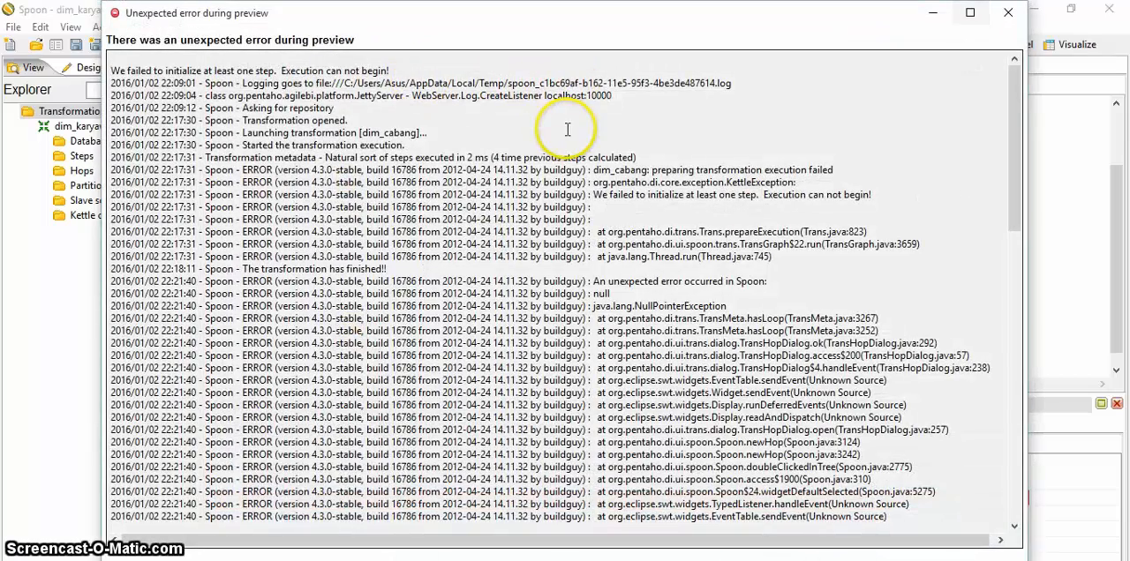
key("Return")
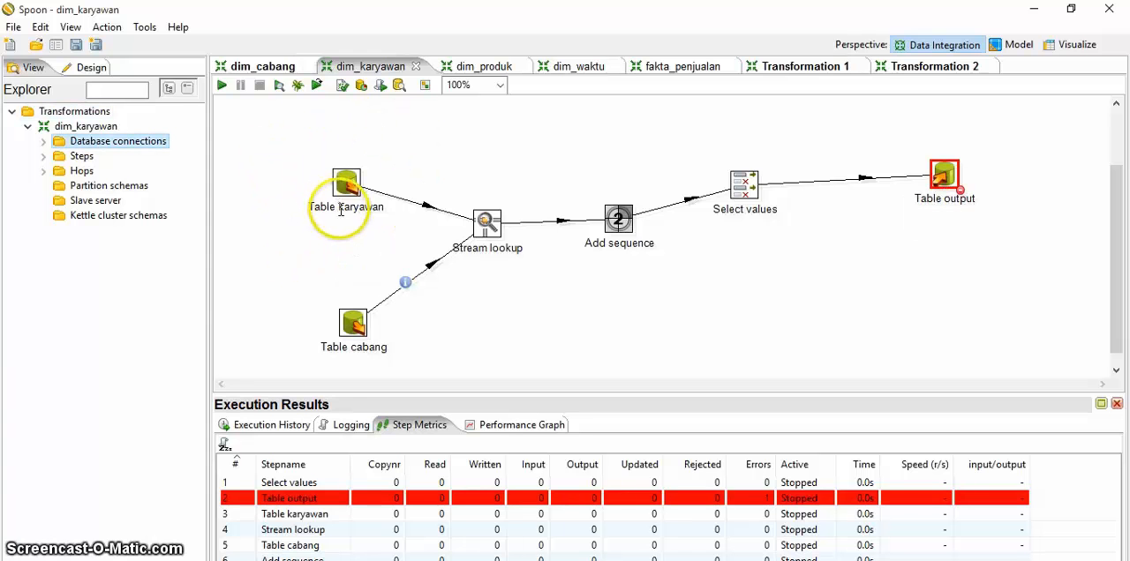
Step: Start a new database connection for dim_karyawan and name it minimarket_olap
right_click(145, 141)
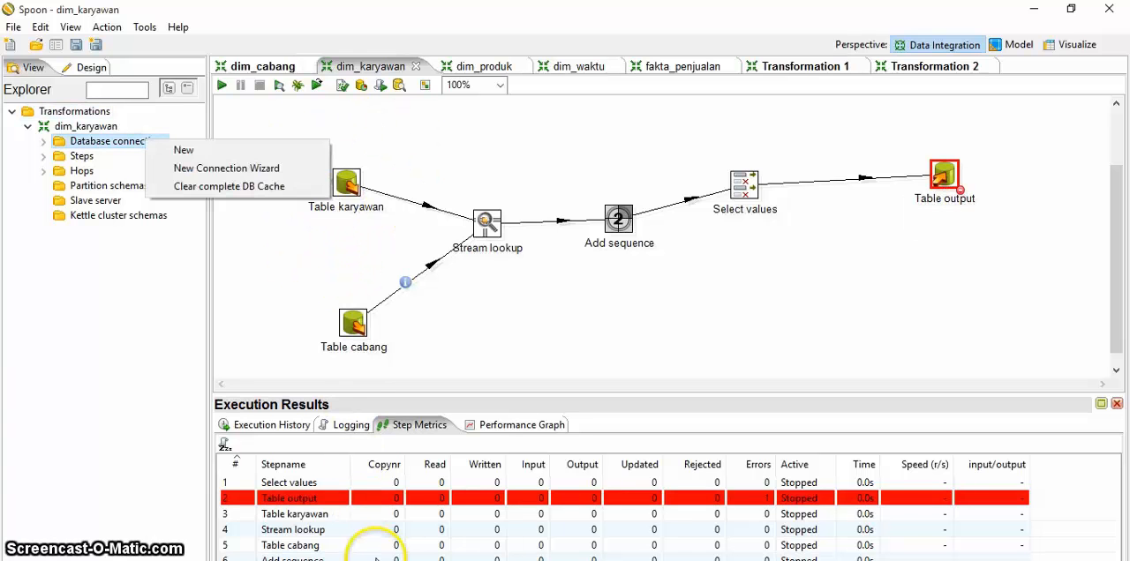
left_click(184, 150)
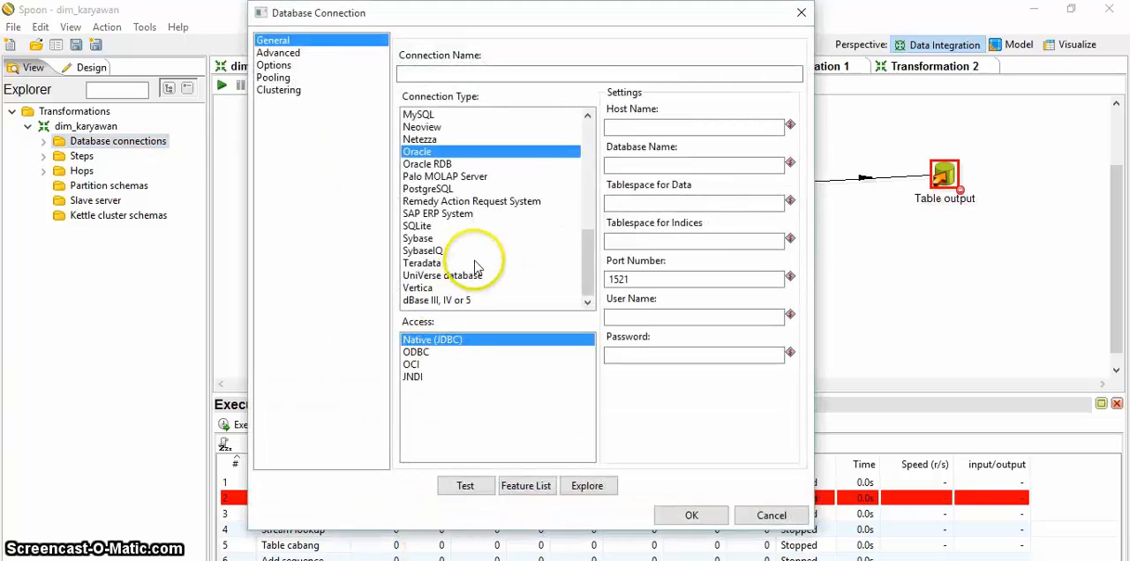
left_click(475, 265)
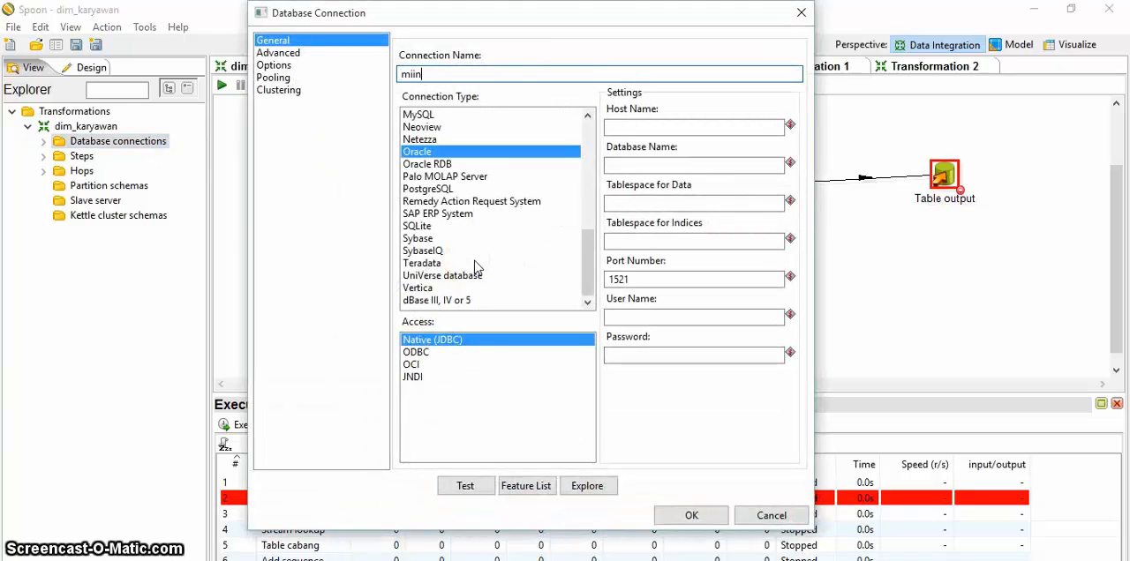
type("mi")
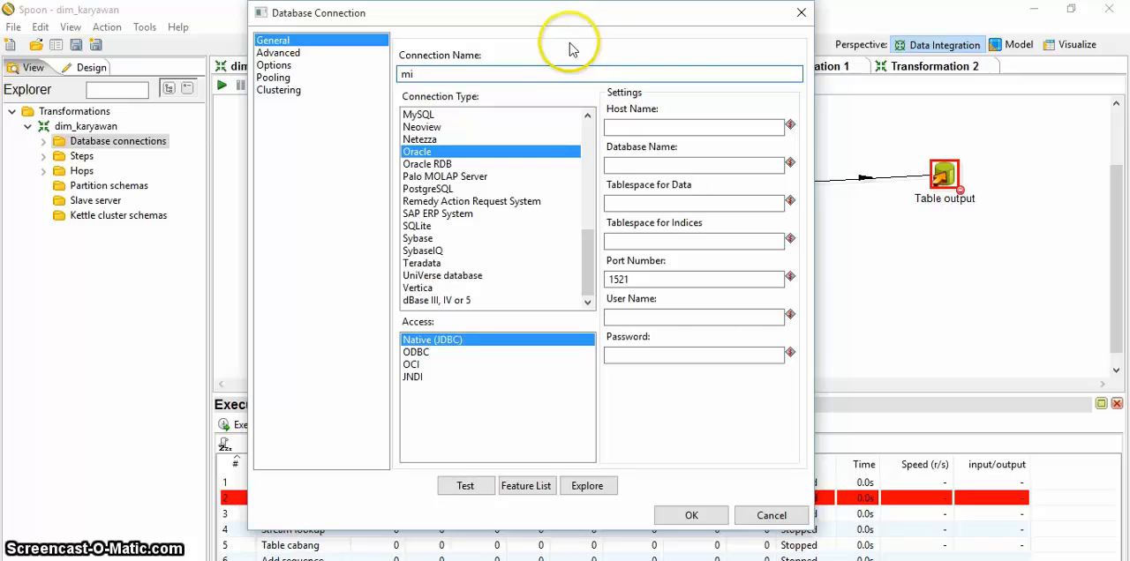
type("nimarket")
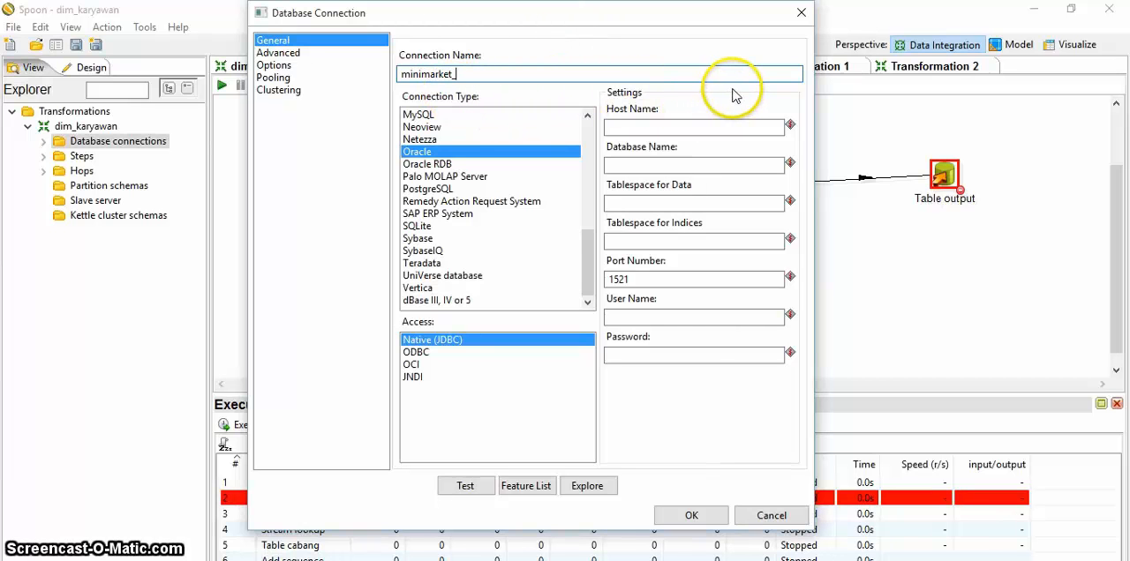
type("_olap")
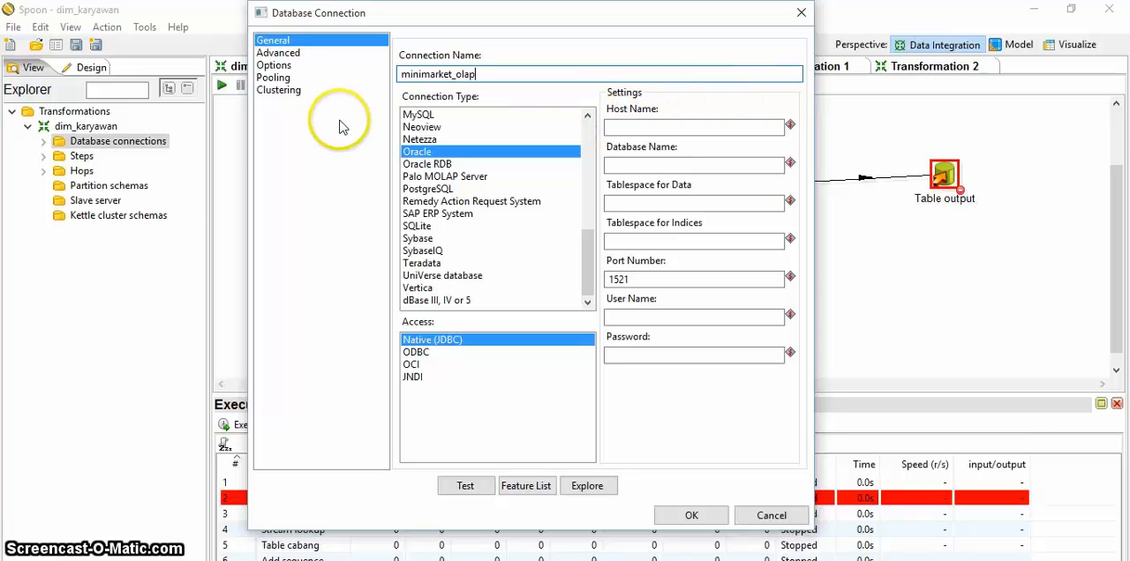
Step: Set the new connection's host name to localhost and its database name to minimarket_olap
key("Tab")
type("lo")
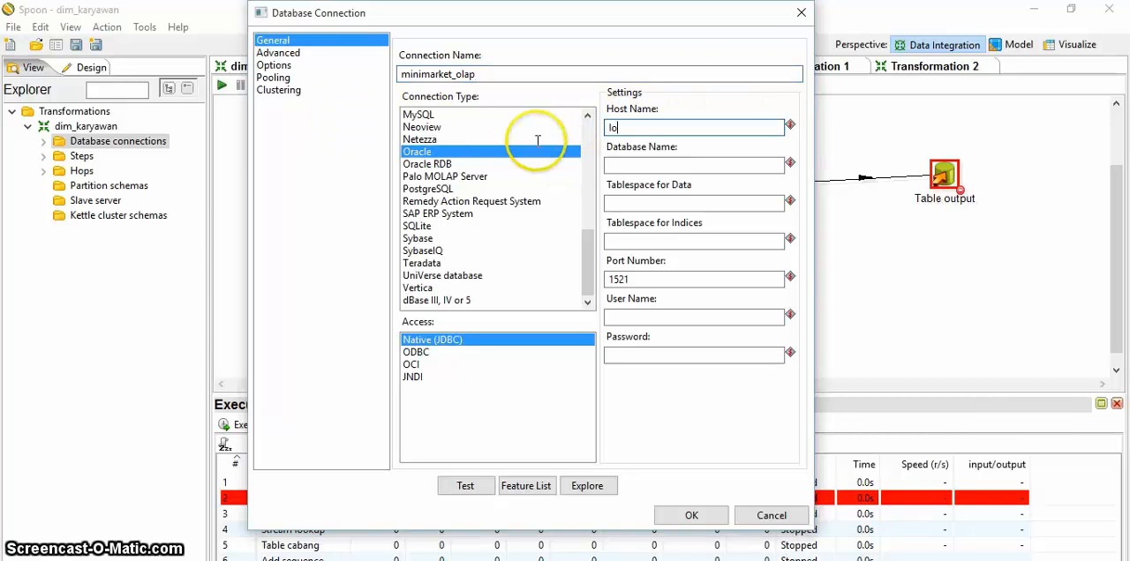
type("cal")
type("host")
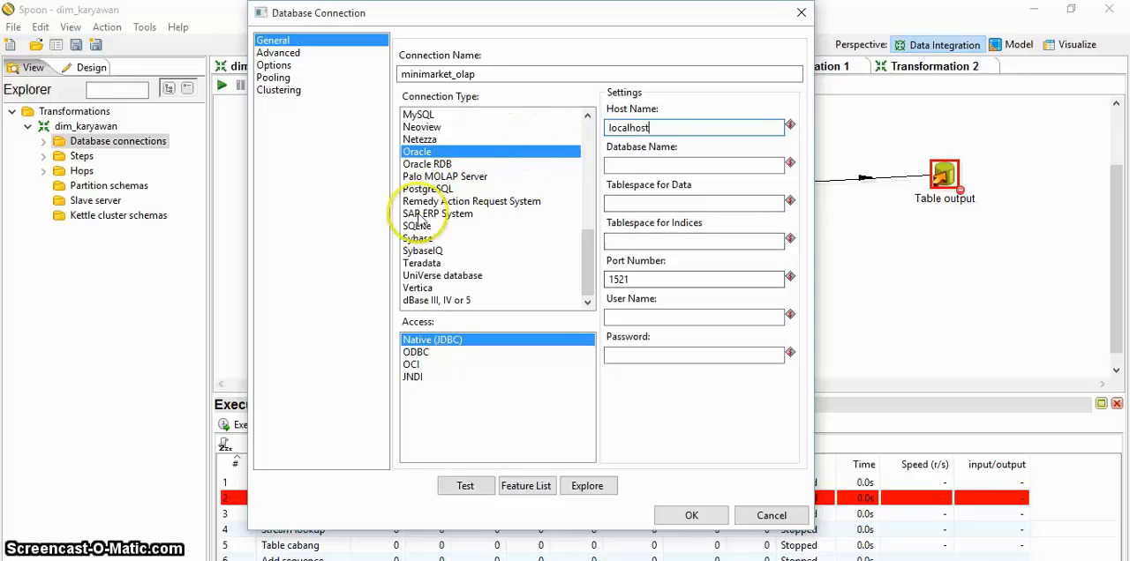
key("Tab")
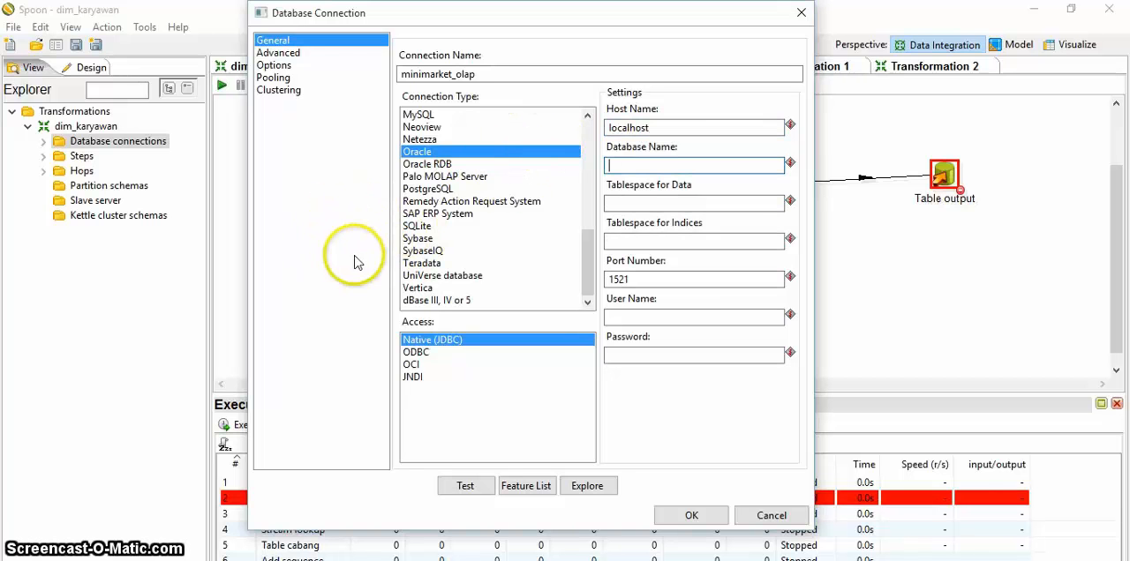
type("mini")
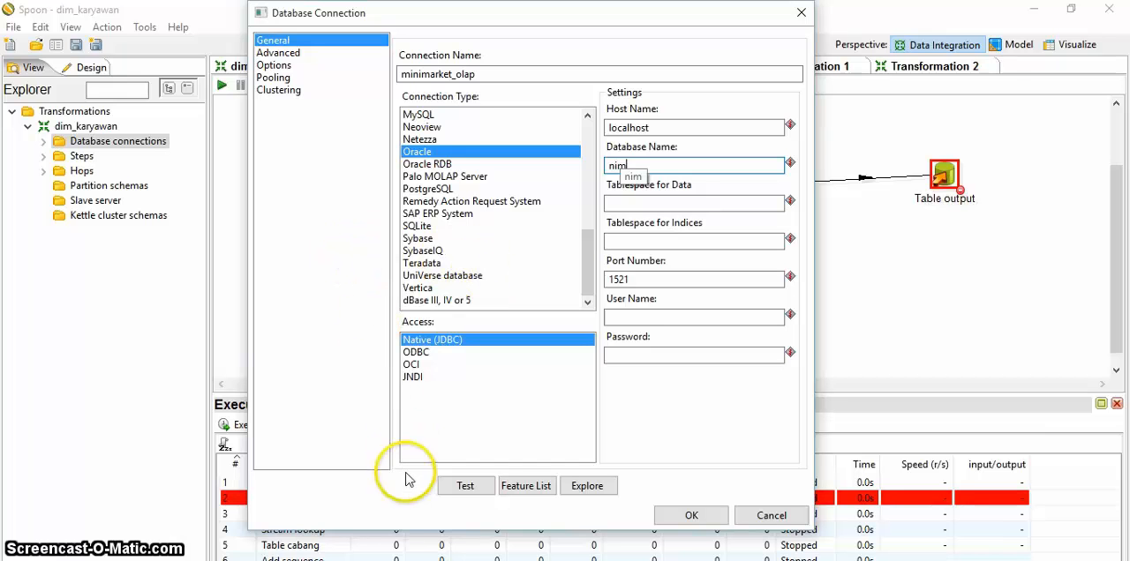
key("BackSpace")
key("BackSpace")
key("BackSpace")
key("BackSpace")
type("minima")
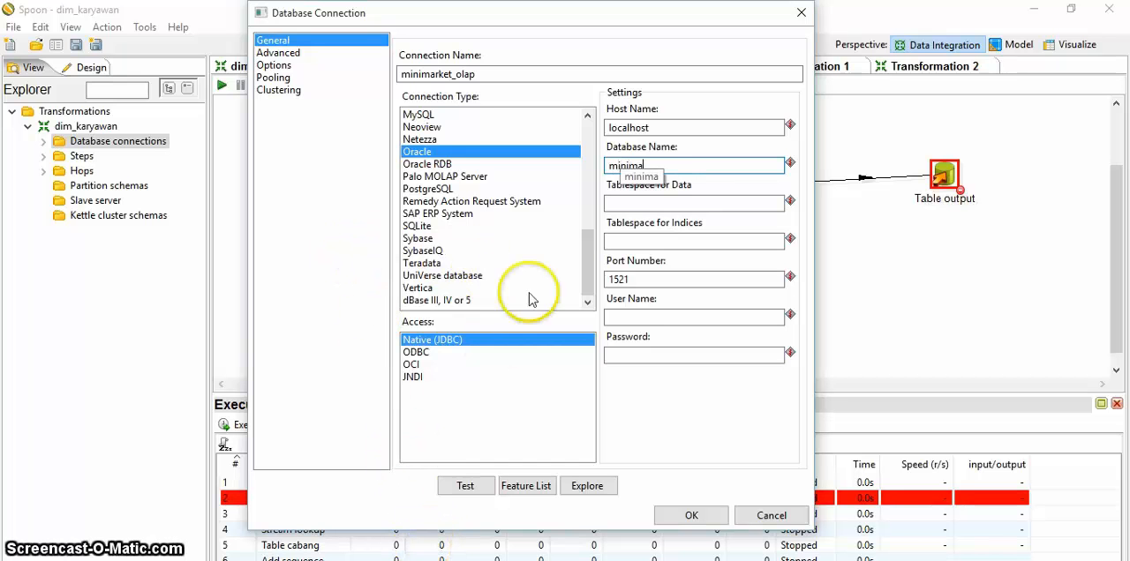
type("r")
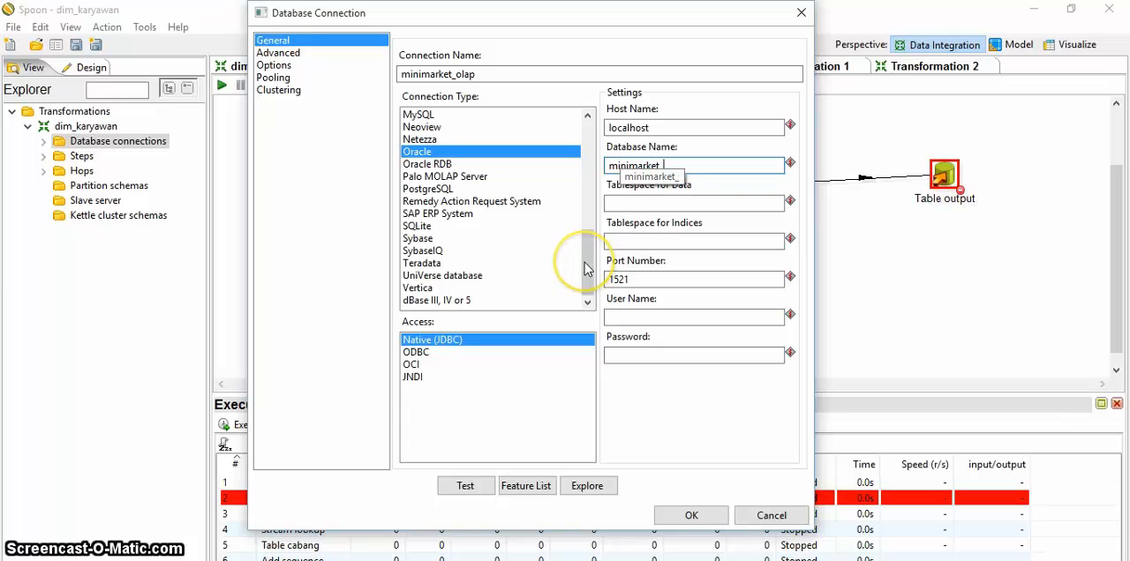
type("ket_olap")
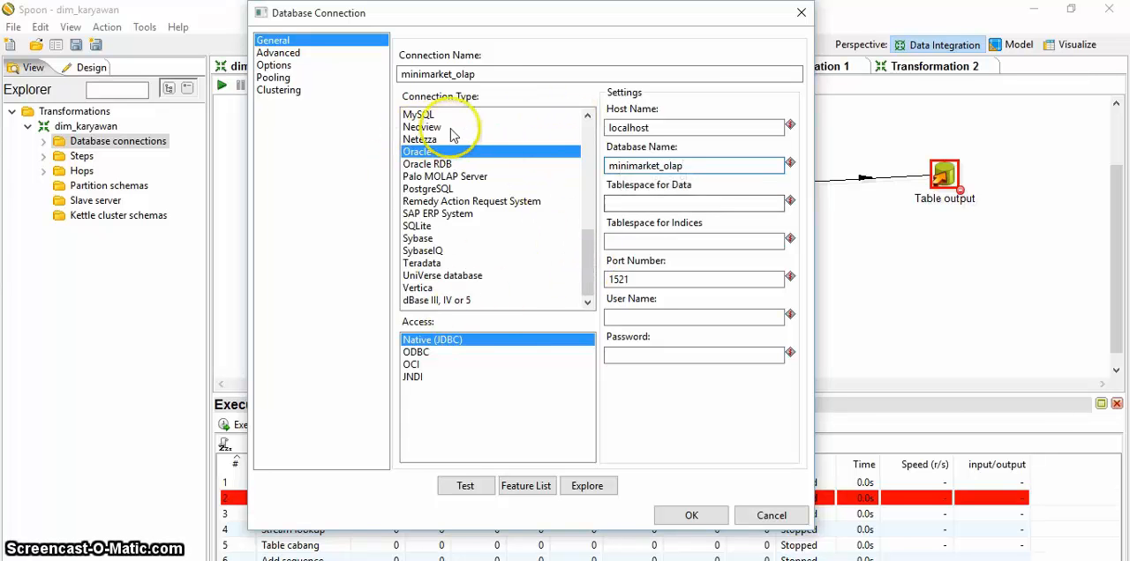
Step: Make the connection type MySQL with user name root, test the connection, and save it
left_click(422, 115)
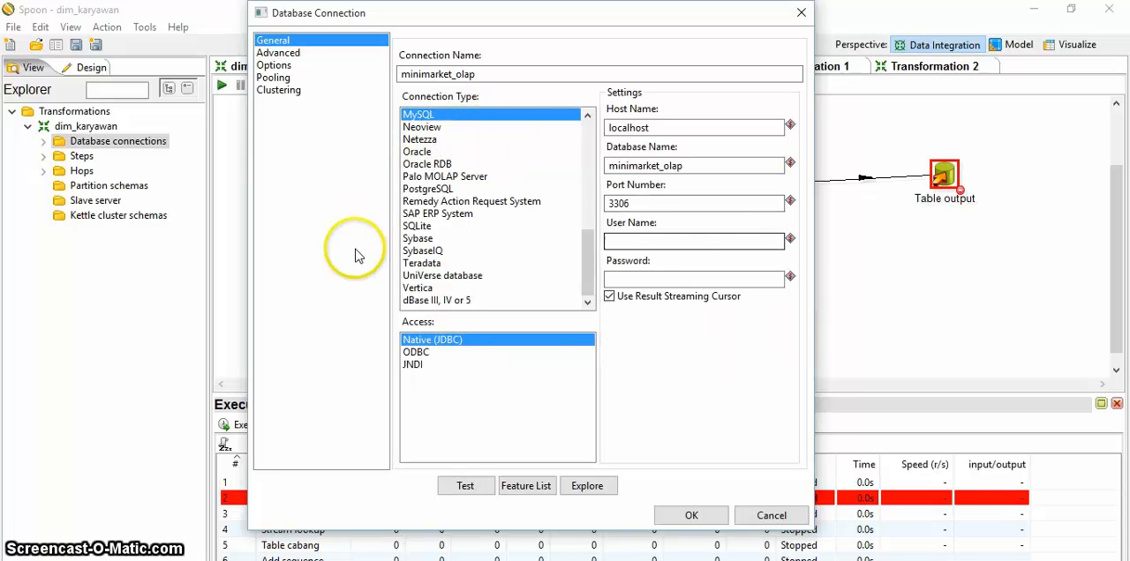
type("root")
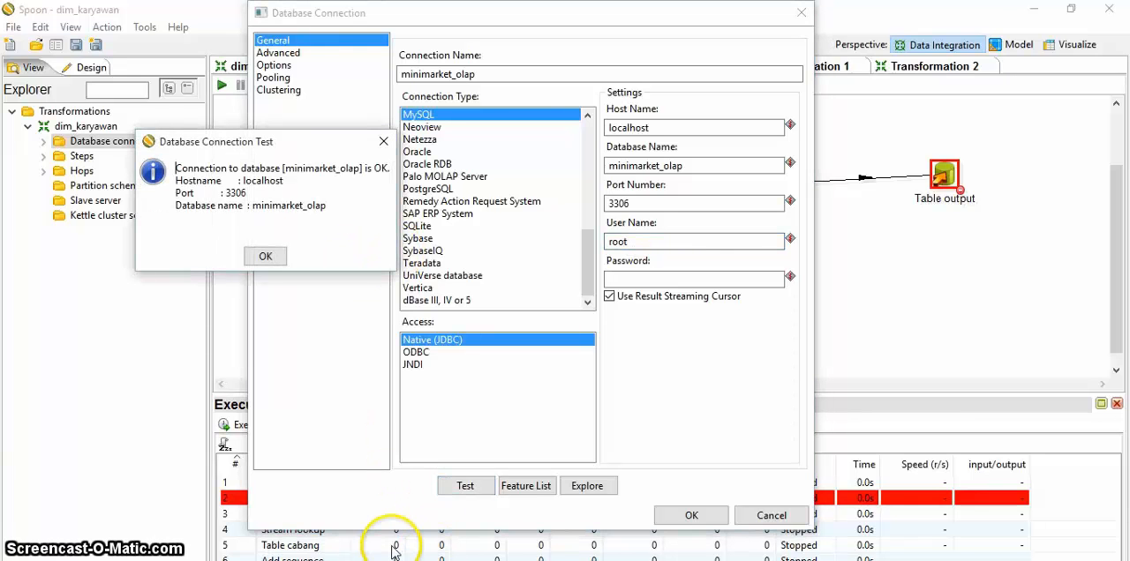
key("Return")
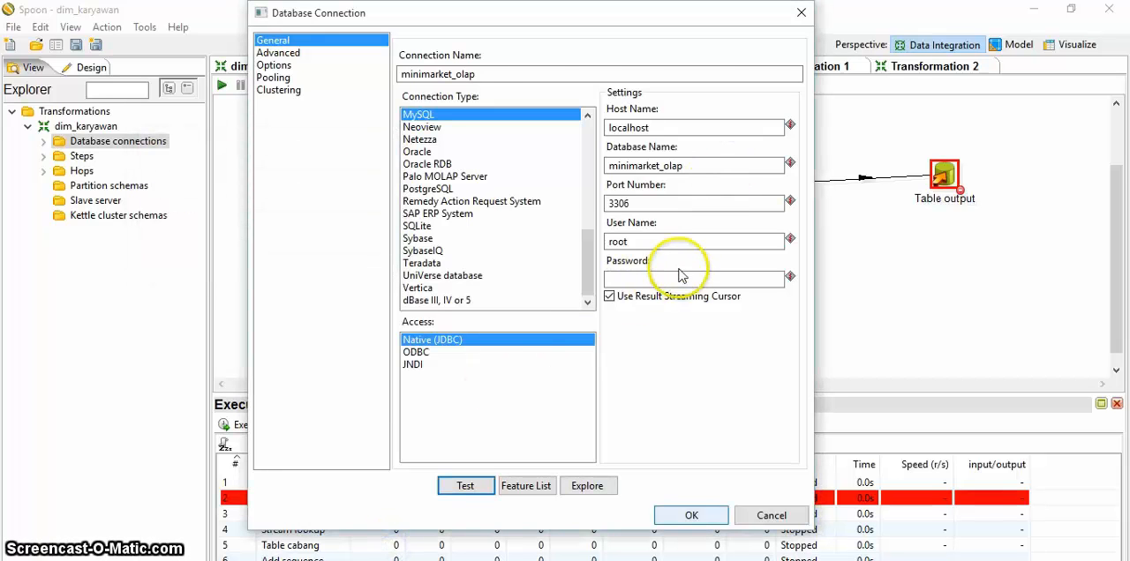
left_click(692, 515)
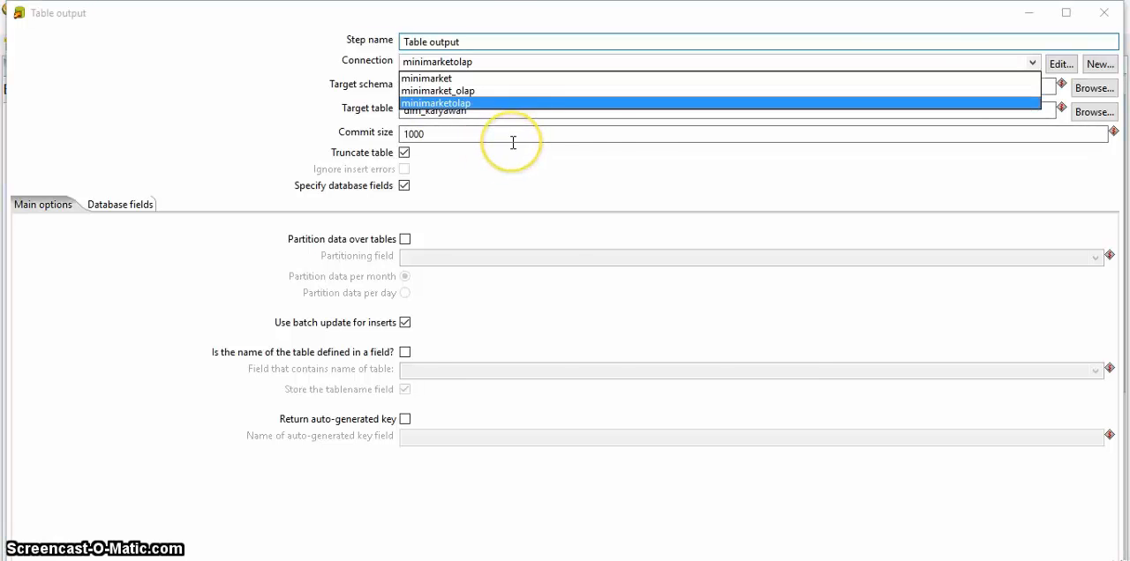
Step: Change the Table output step's connection to minimarket_olap and confirm the settings
key("Up")
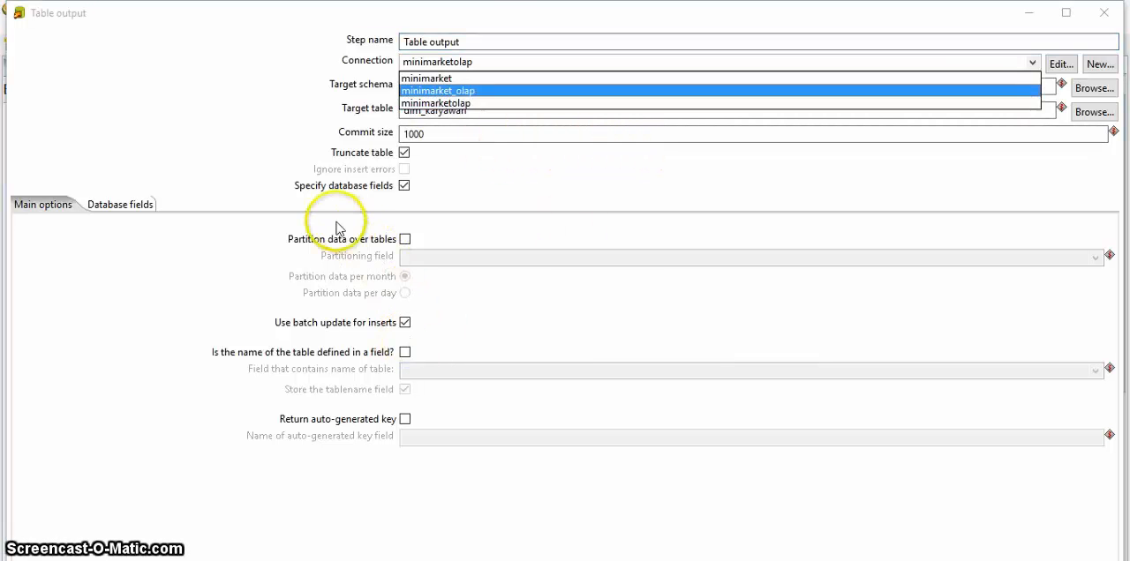
key("Return")
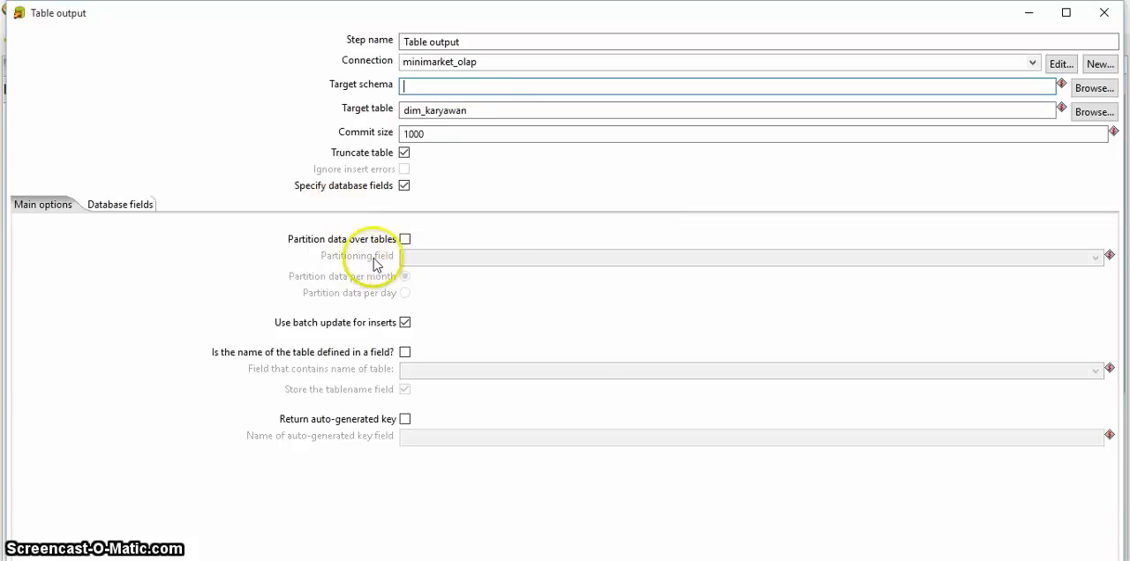
key("Return")
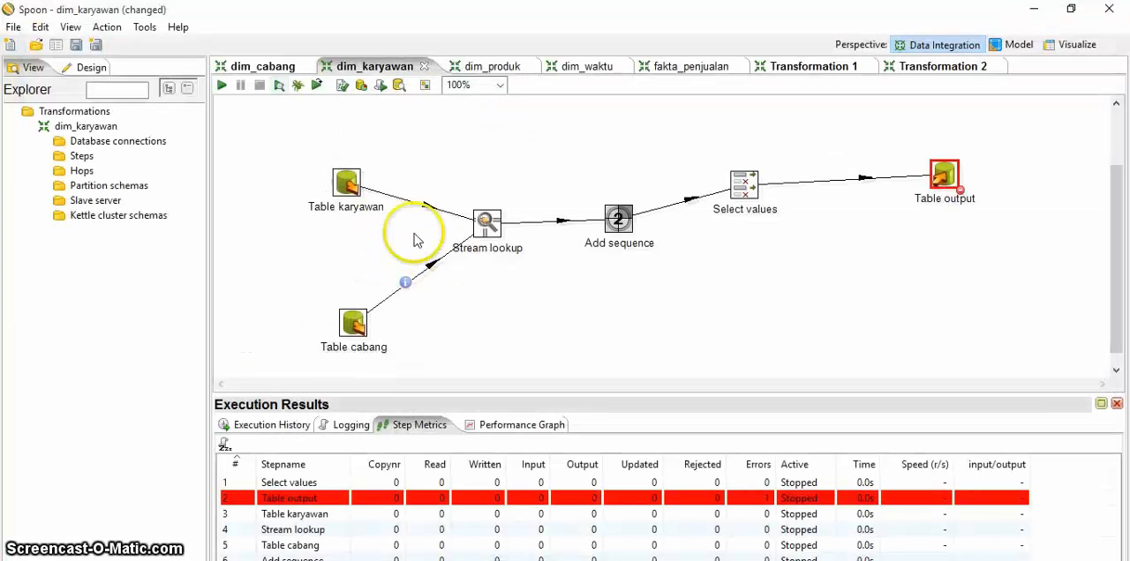
Step: Run the dim_karyawan transformation with local execution, saving its changes before it starts
key("F9")
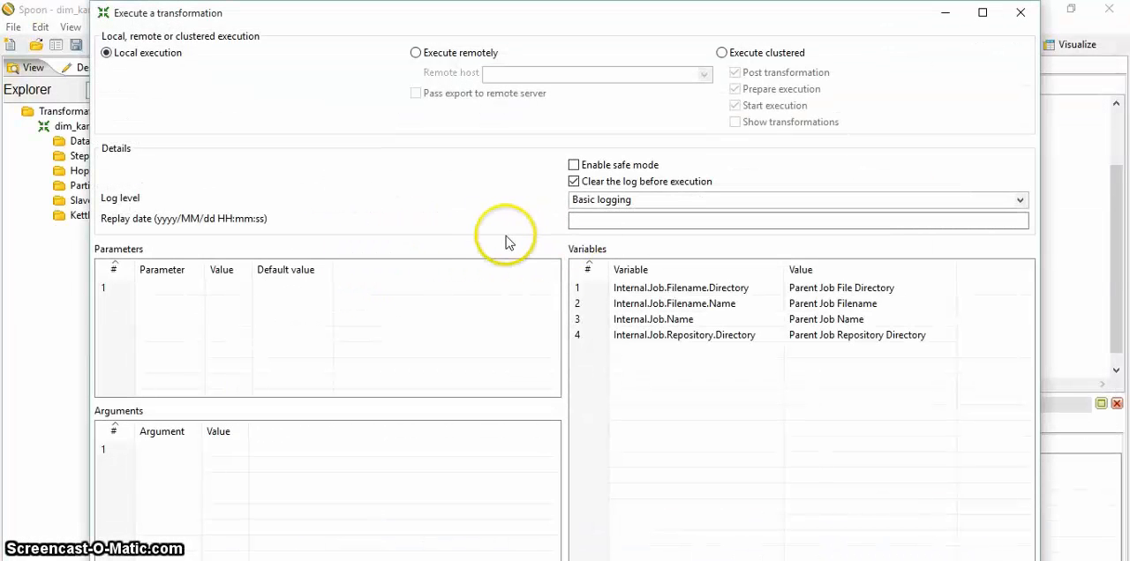
key("Return")
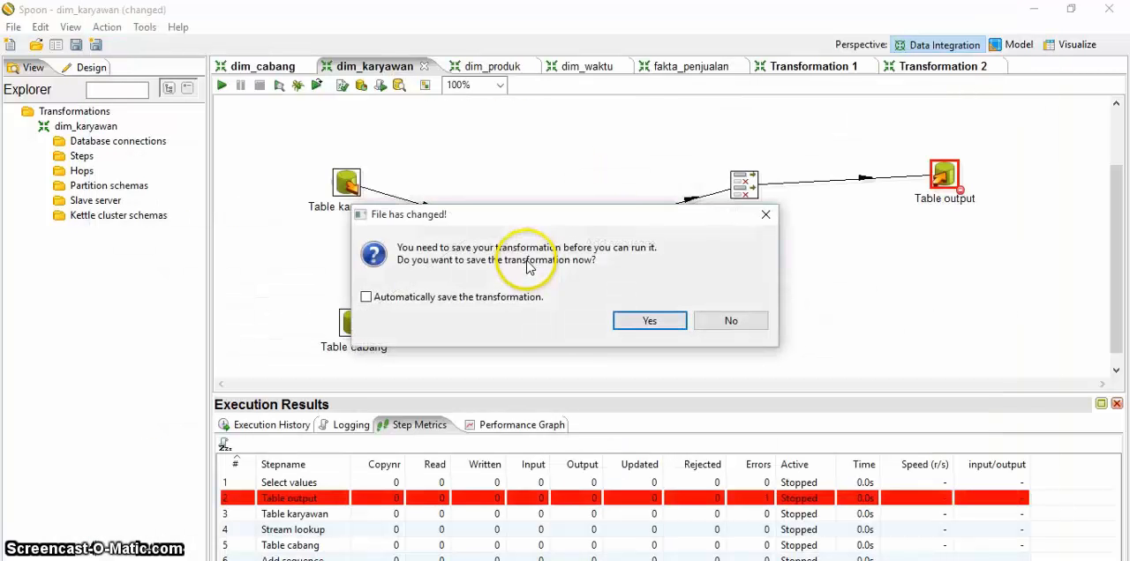
key("Return")
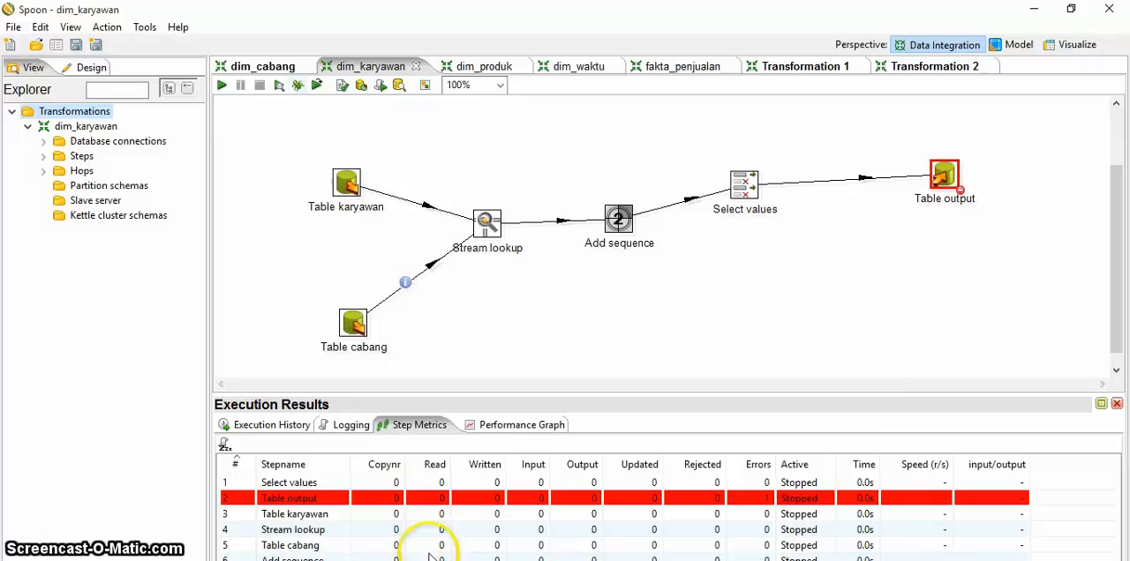
Step: Quick-launch a preview of the Table output step with 1000 rows and dismiss the resulting log
left_click(279, 85)
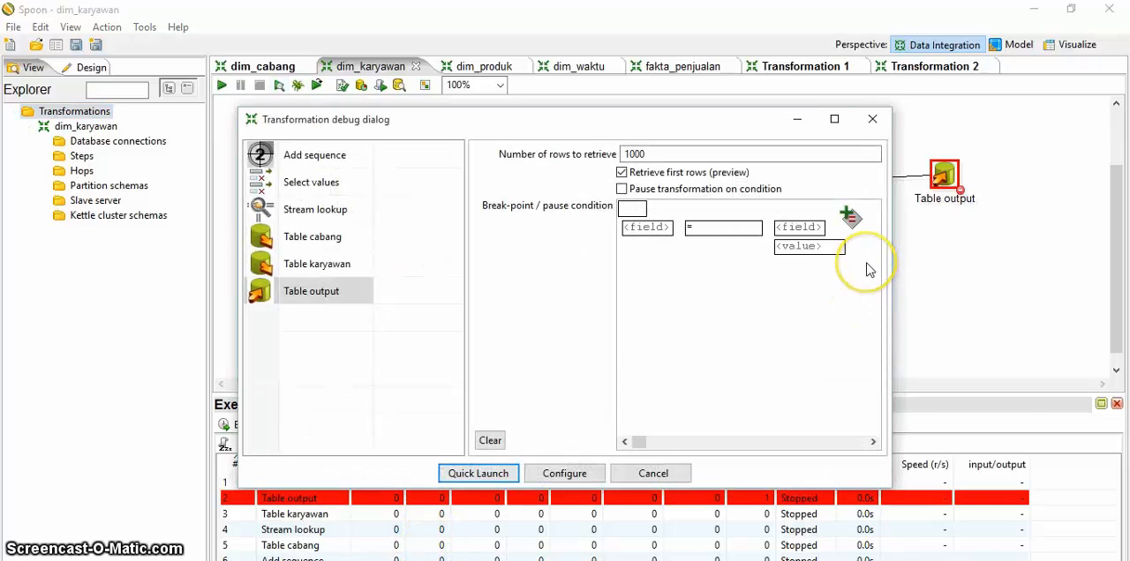
key("Return")
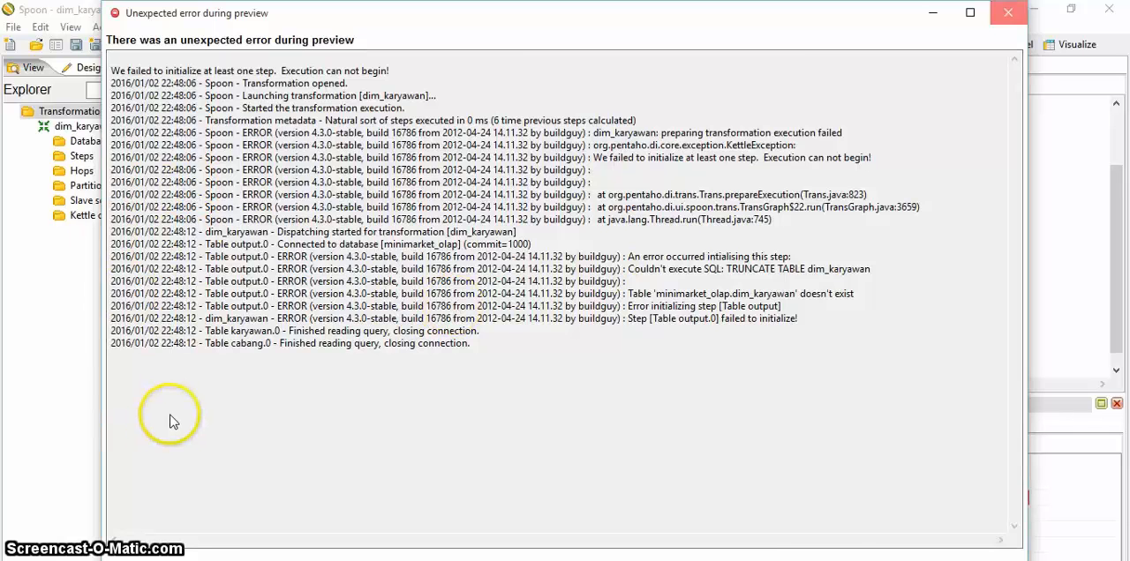
key("Return")
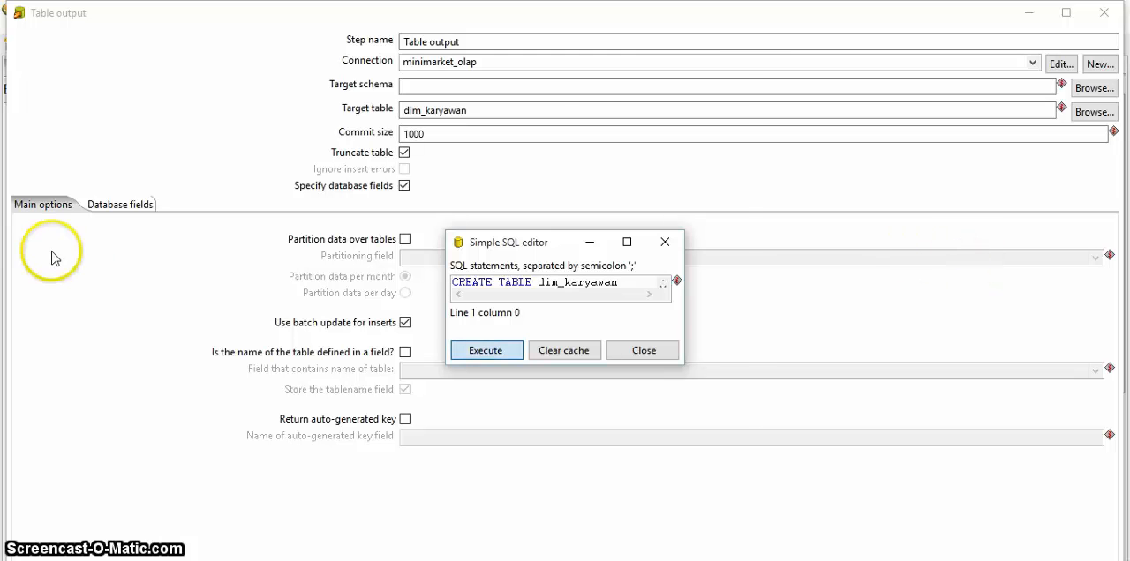
Step: Execute the generated CREATE TABLE dim_karyawan statement on minimarket_olap, and close the SQL editor and the Table output settings
key("Return")
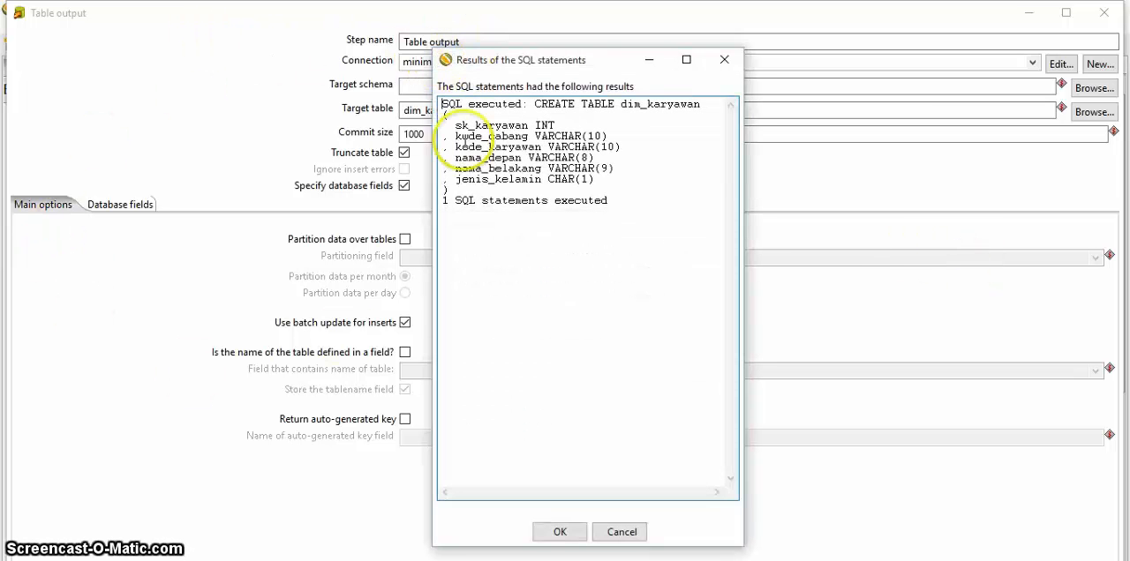
key("Return")
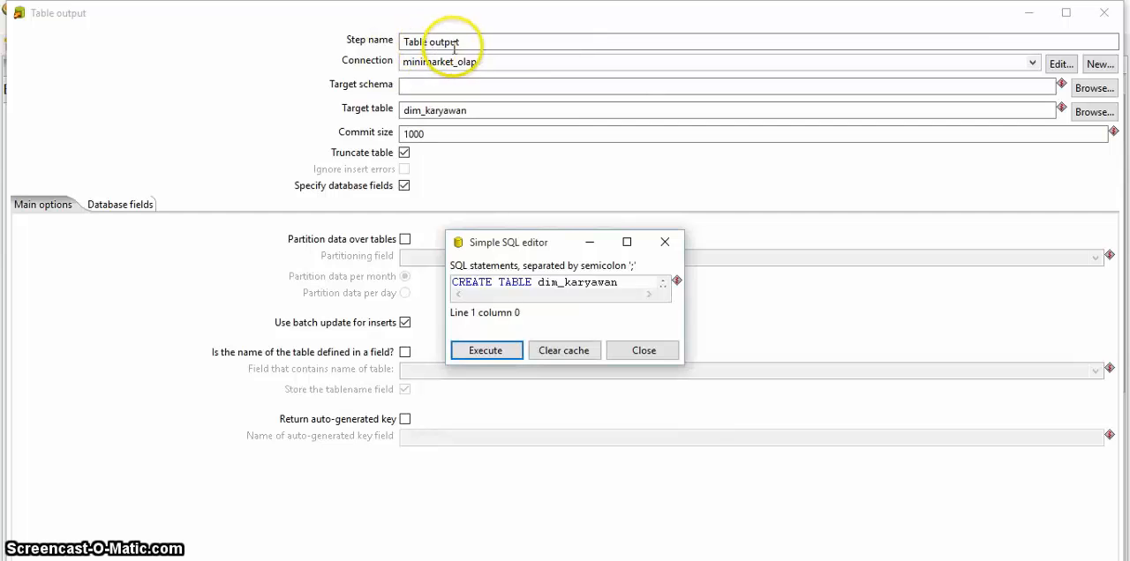
key("Tab")
key("Tab")
key("Return")
key("Escape")
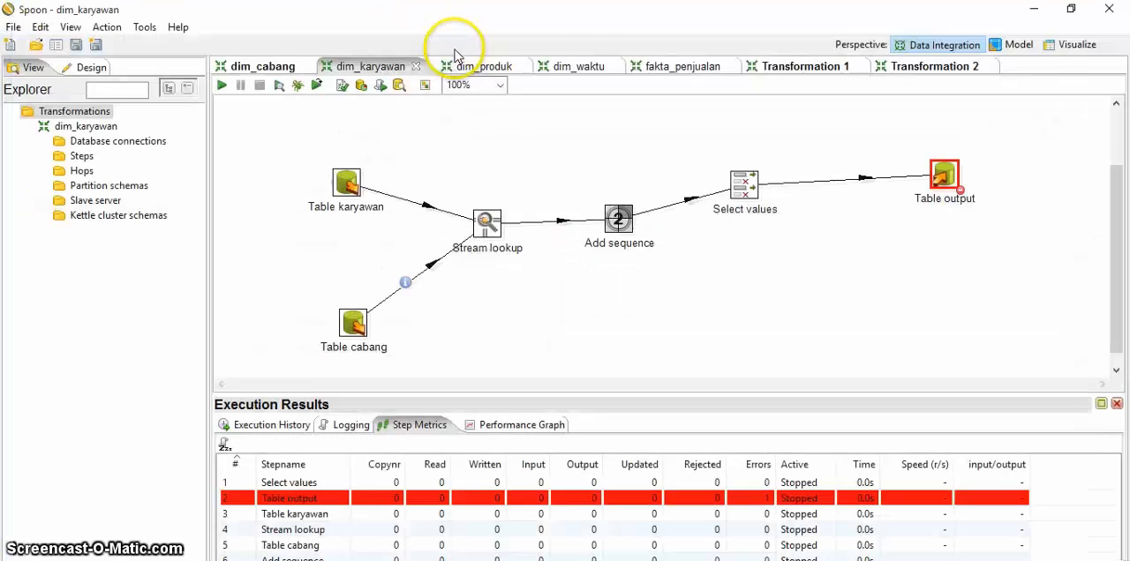
Step: Rerun the dim_karyawan transformation with local execution and basic logging
key("F9")
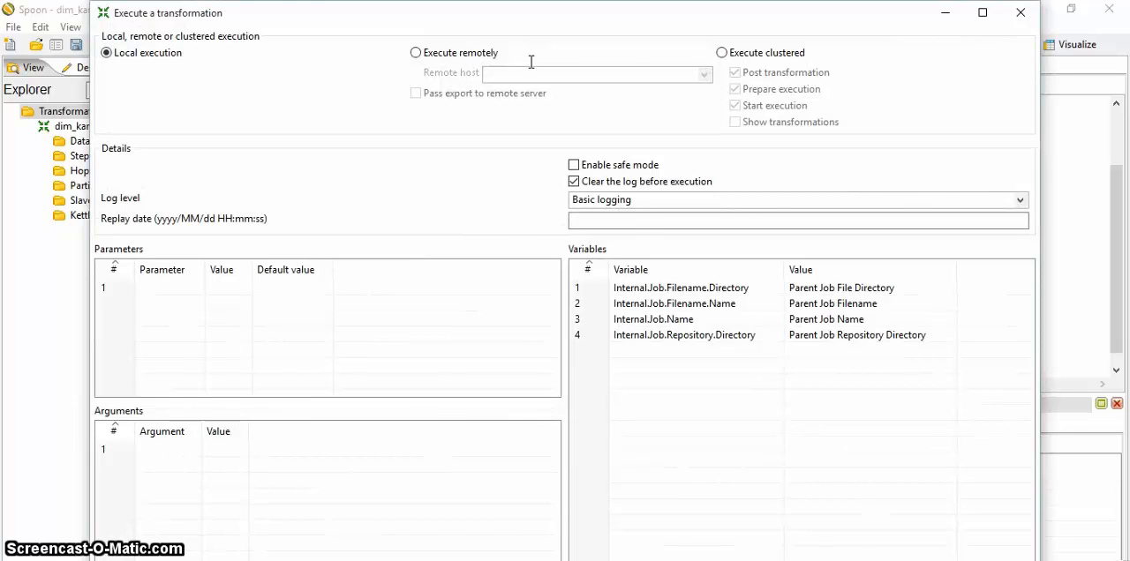
key("Return")
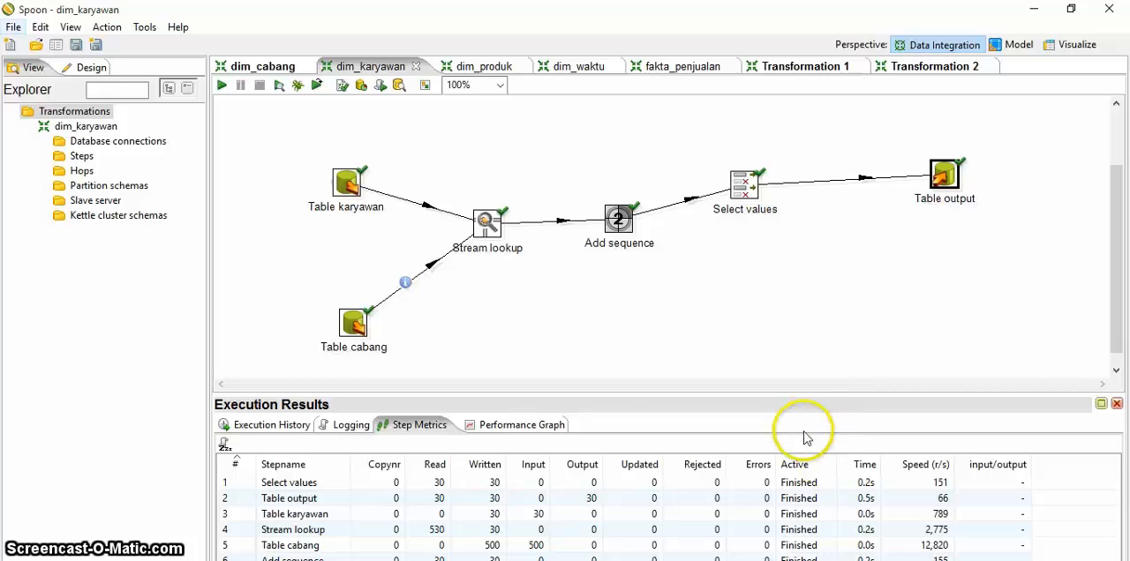
Step: Create a new blank transformation
key("alt+f")
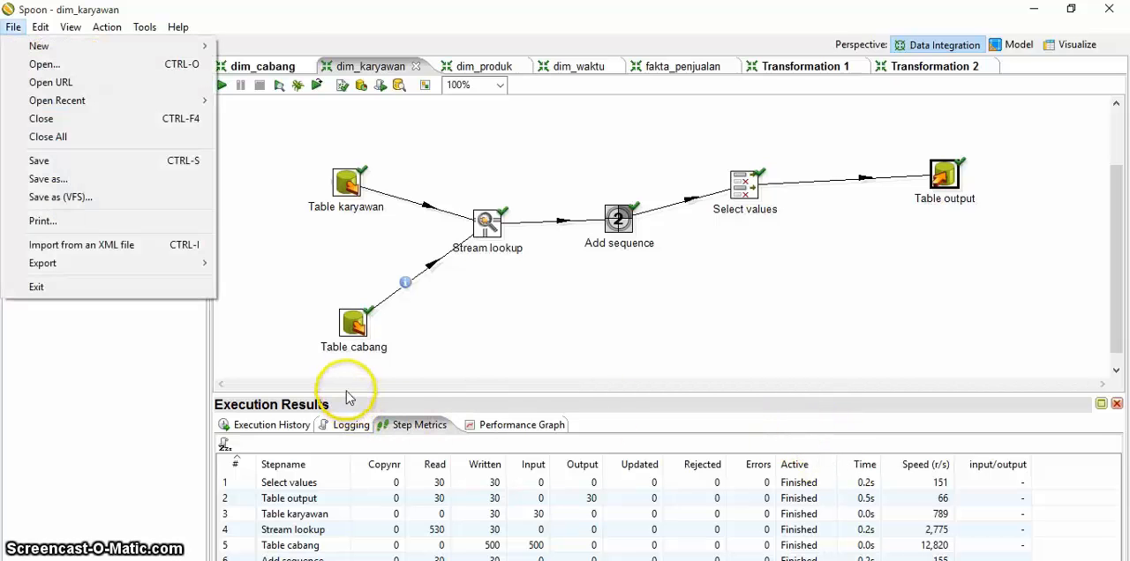
key("Right")
key("Left")
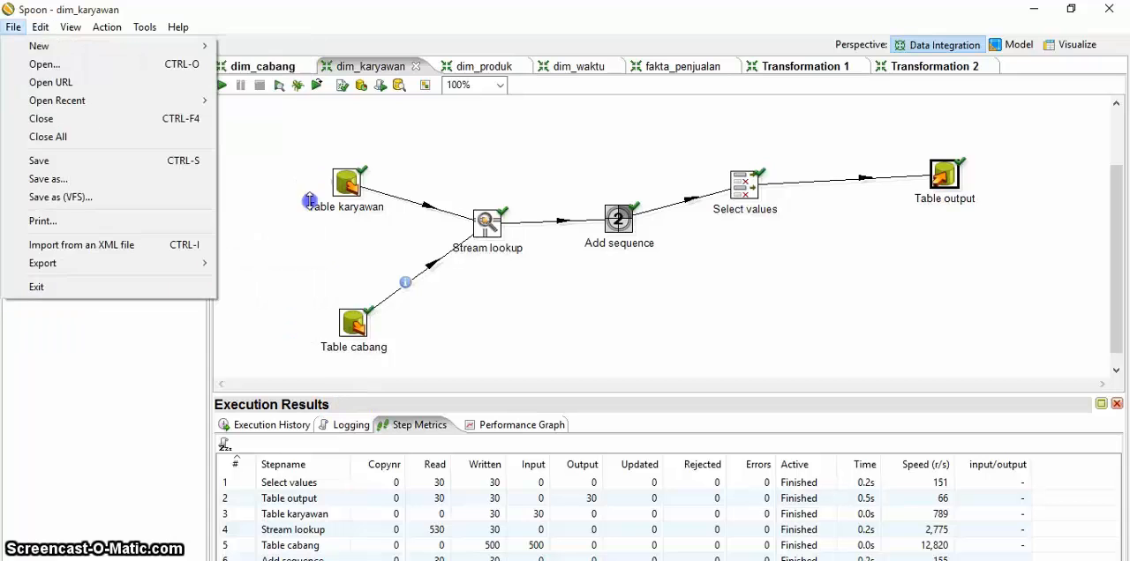
key("Down")
key("Right")
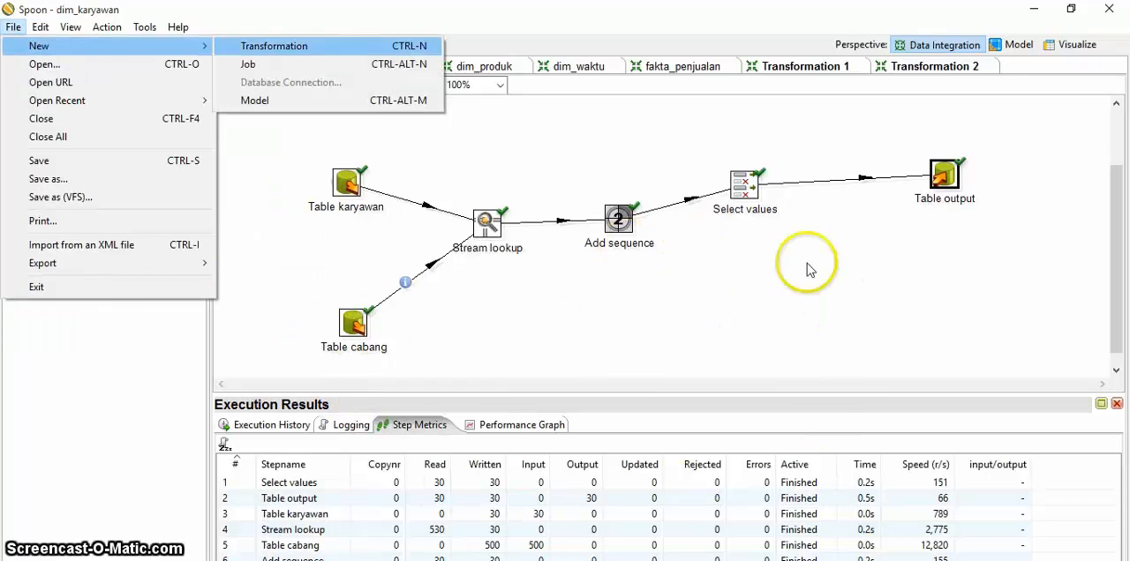
key("Return")
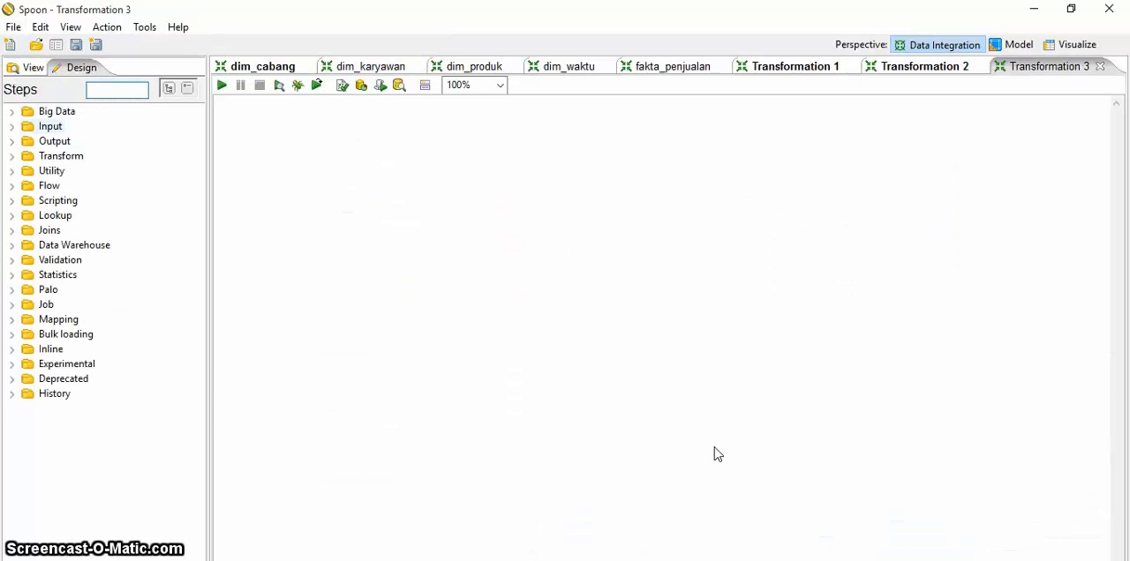
Step: Add two Table input steps to the new transformation's canvas, one below the other
left_click(50, 127)
left_click_drag(197, 327, 198, 429)
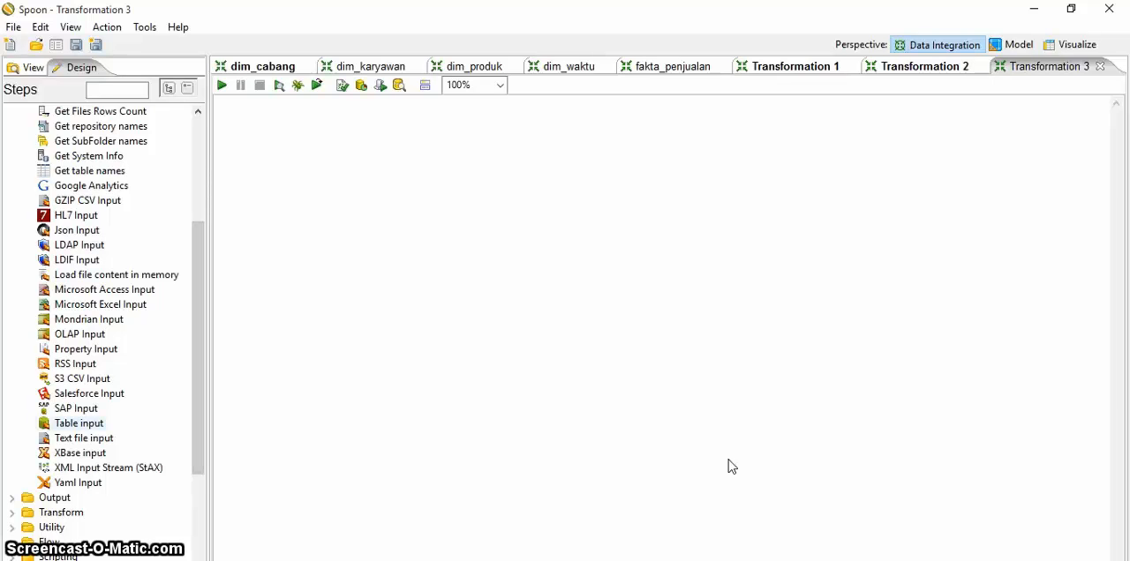
left_click_drag(79, 423, 393, 312)
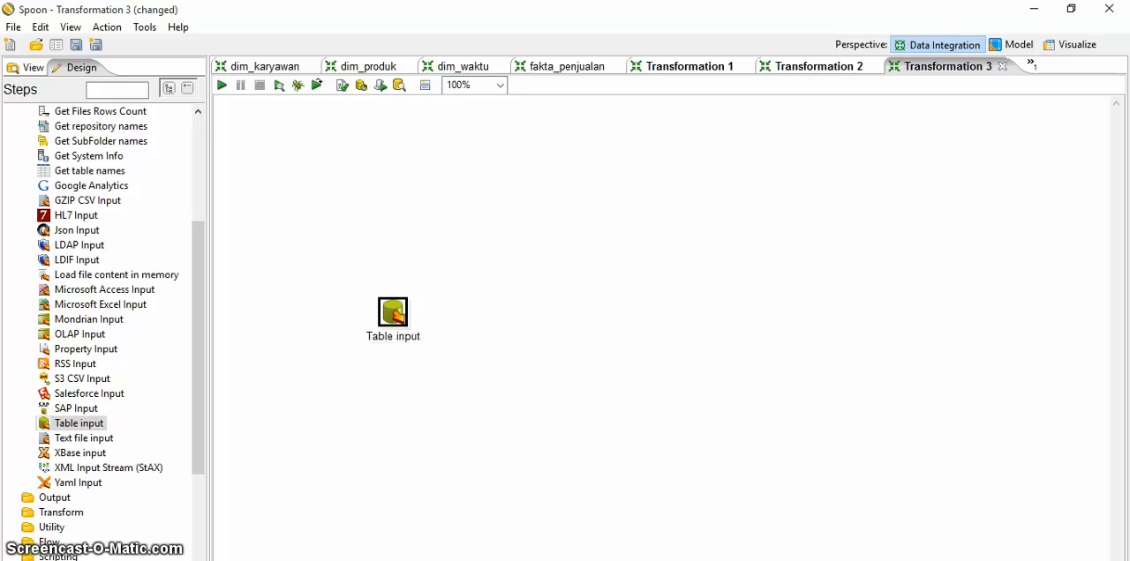
left_click_drag(122, 426, 424, 421)
Step: Add a Stream lookup step beside the two table inputs and move Table input 2 closer beneath Table input
scroll(106, 309, "down", 3)
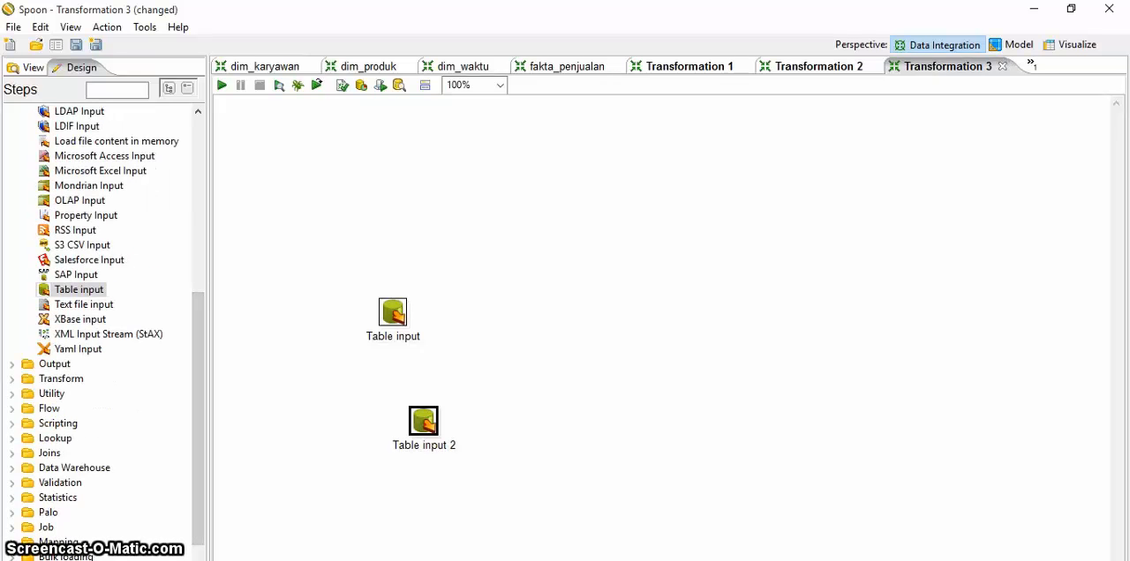
left_click(51, 394)
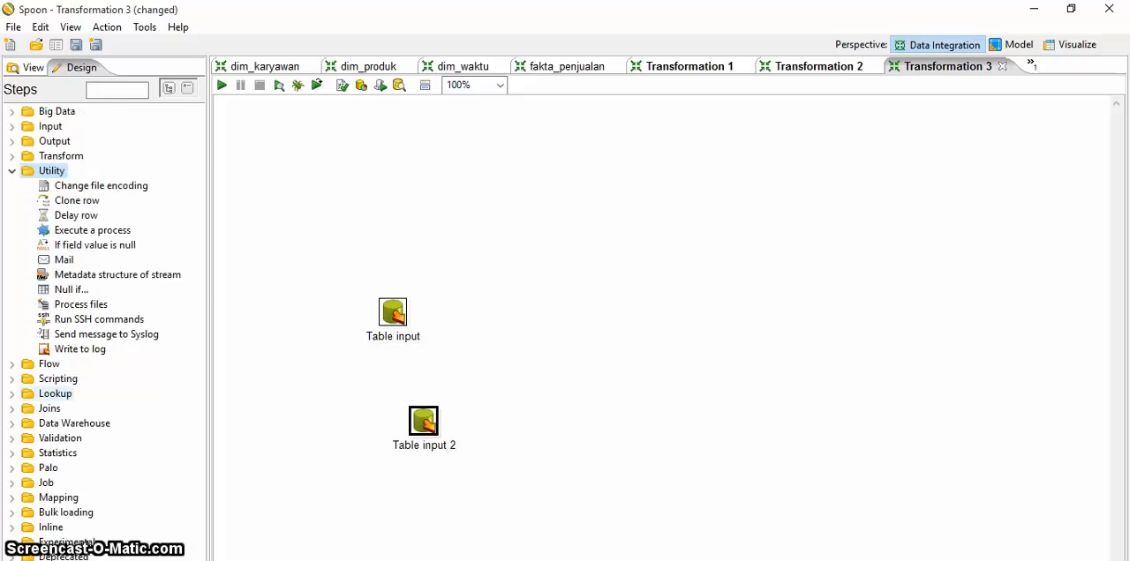
left_click(51, 394)
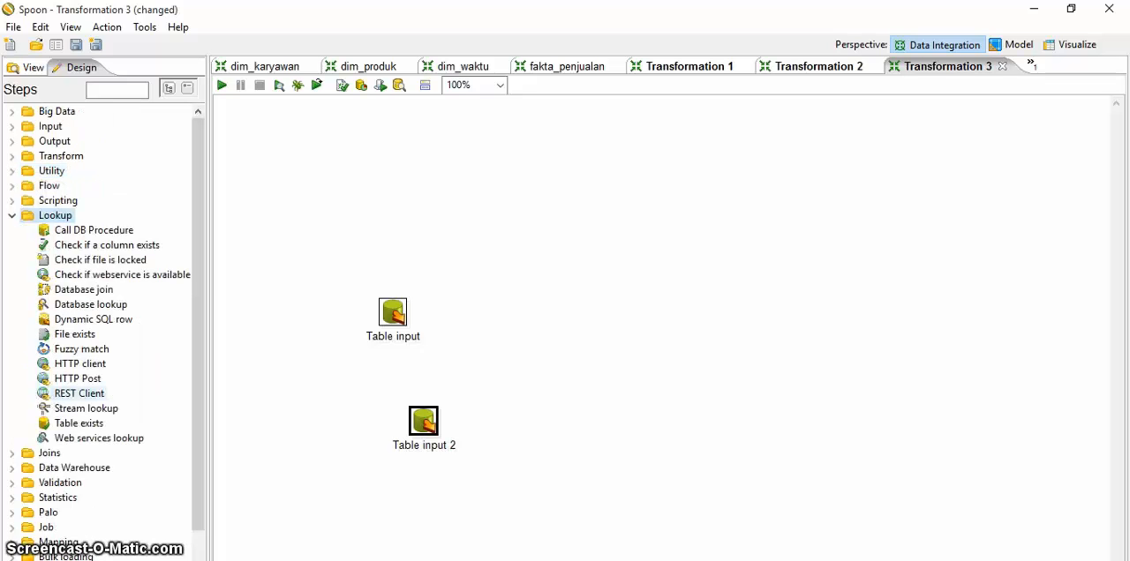
left_click_drag(86, 408, 556, 355)
left_click_drag(404, 414, 400, 414)
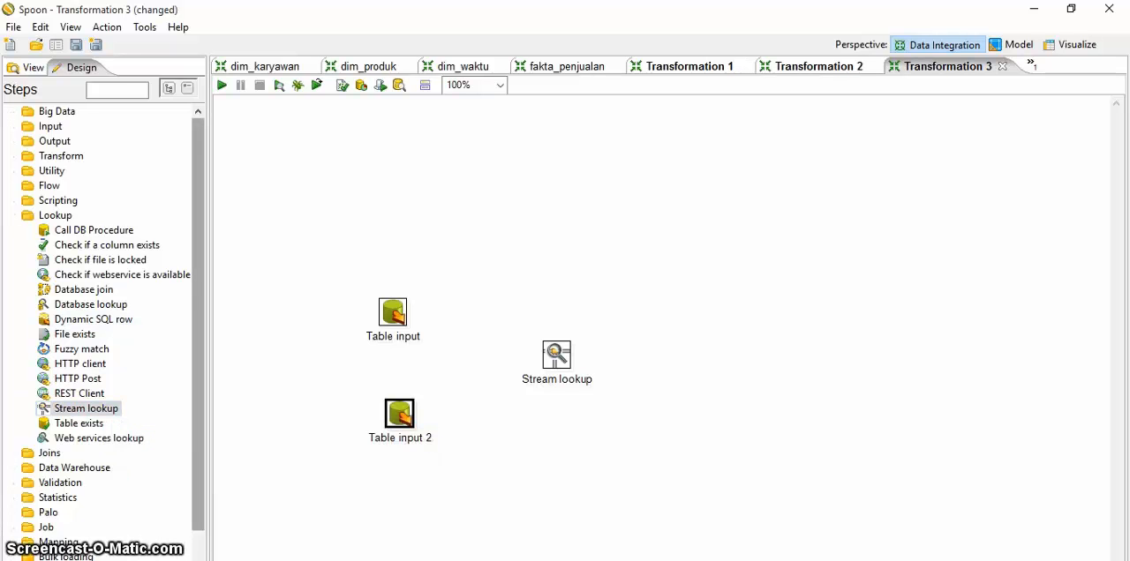
Step: Add an Add sequence step and a Select values step in a row after Stream lookup
left_click(60, 156)
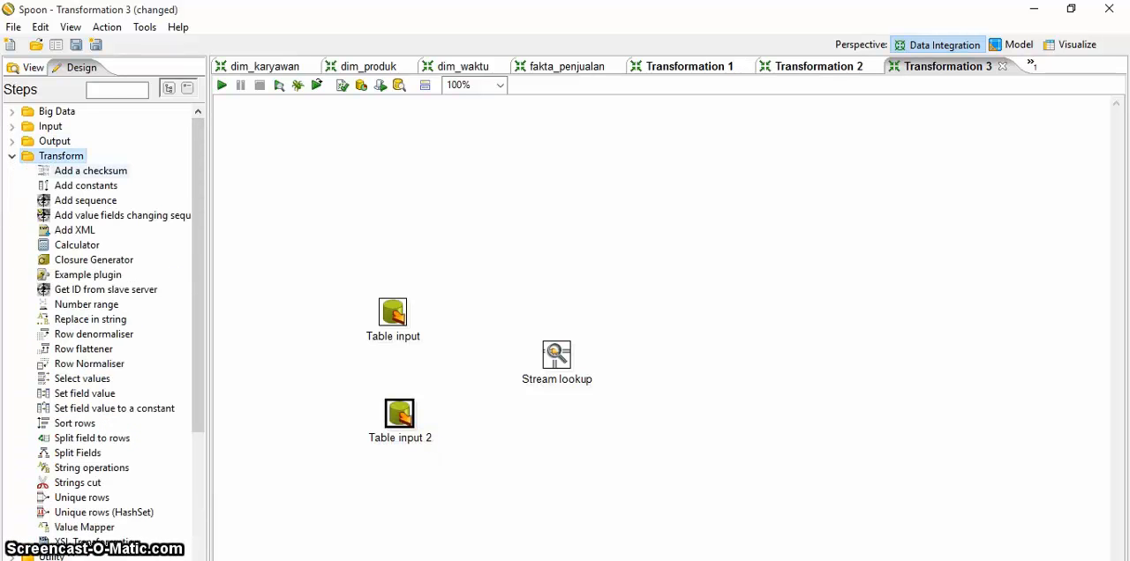
left_click_drag(85, 200, 694, 354)
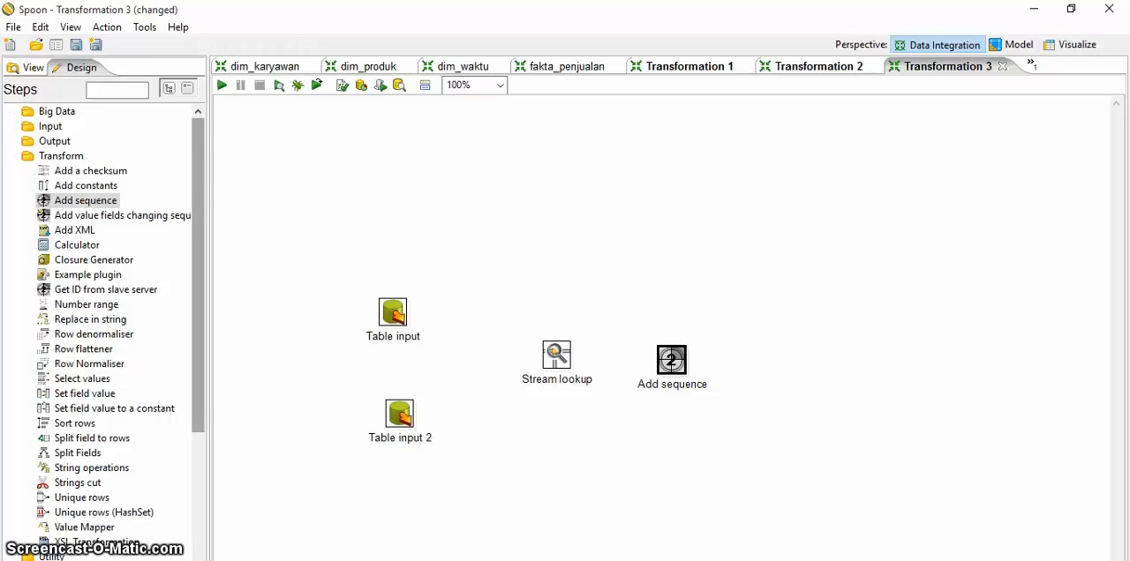
scroll(106, 318, "down", 1)
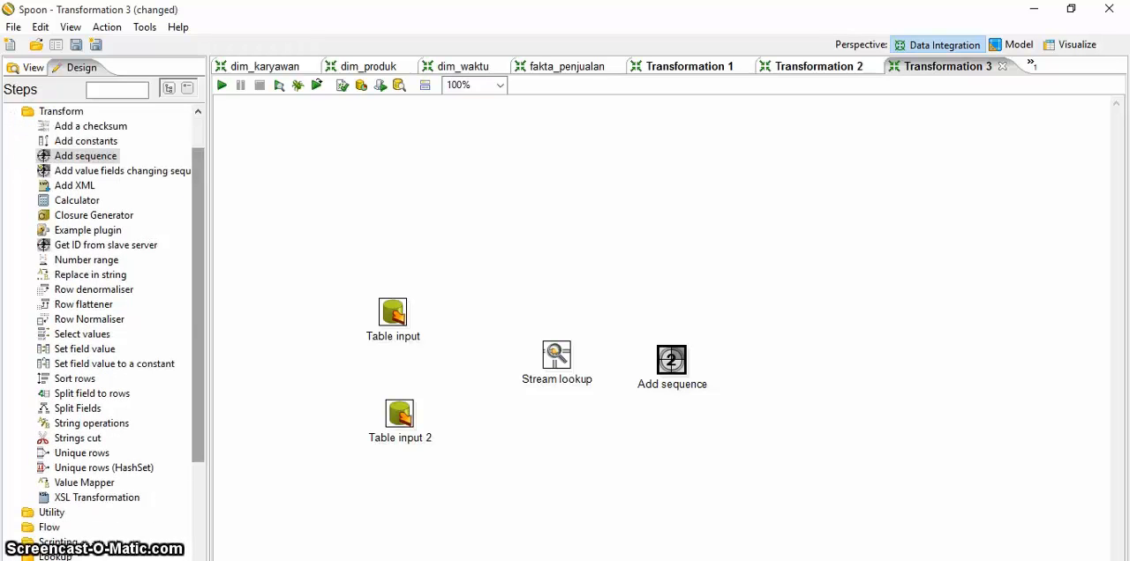
left_click_drag(82, 333, 789, 354)
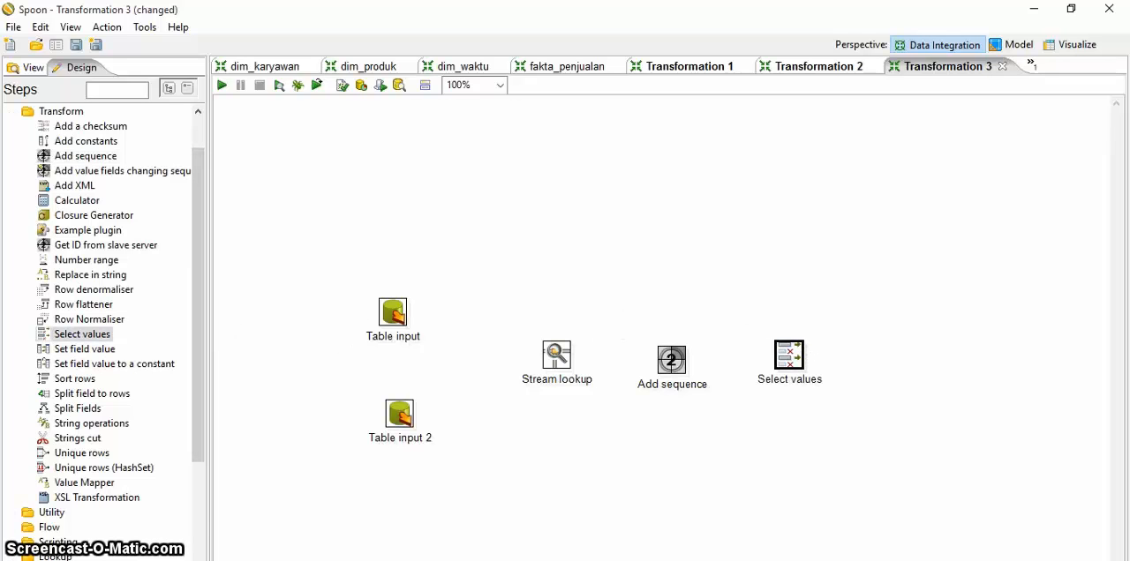
Step: Add a Table output step after Select values at the end of the row
scroll(106, 318, "down", 3)
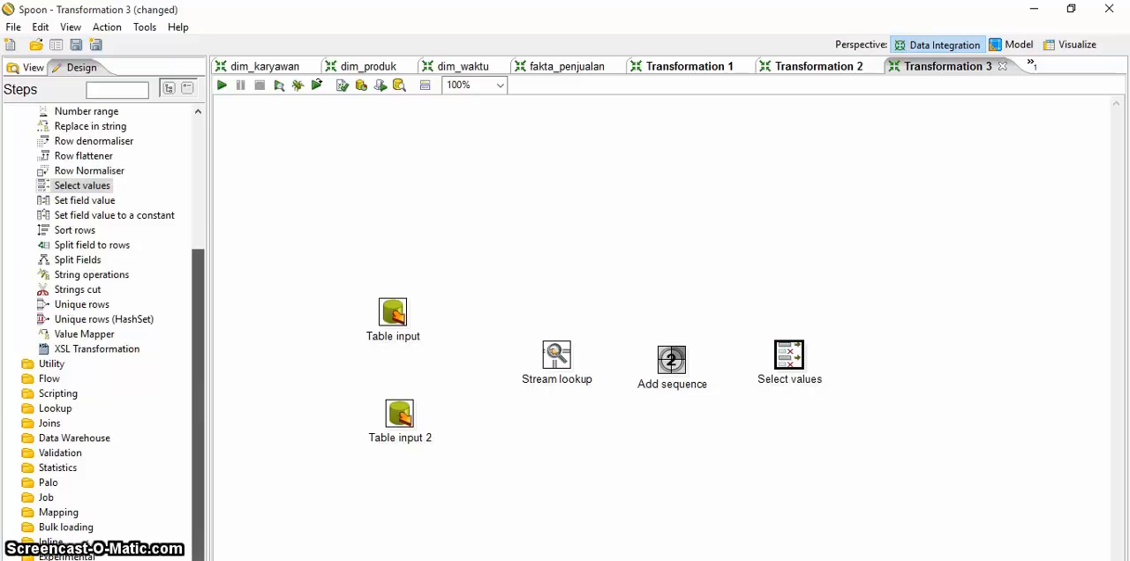
scroll(106, 317, "up", 4)
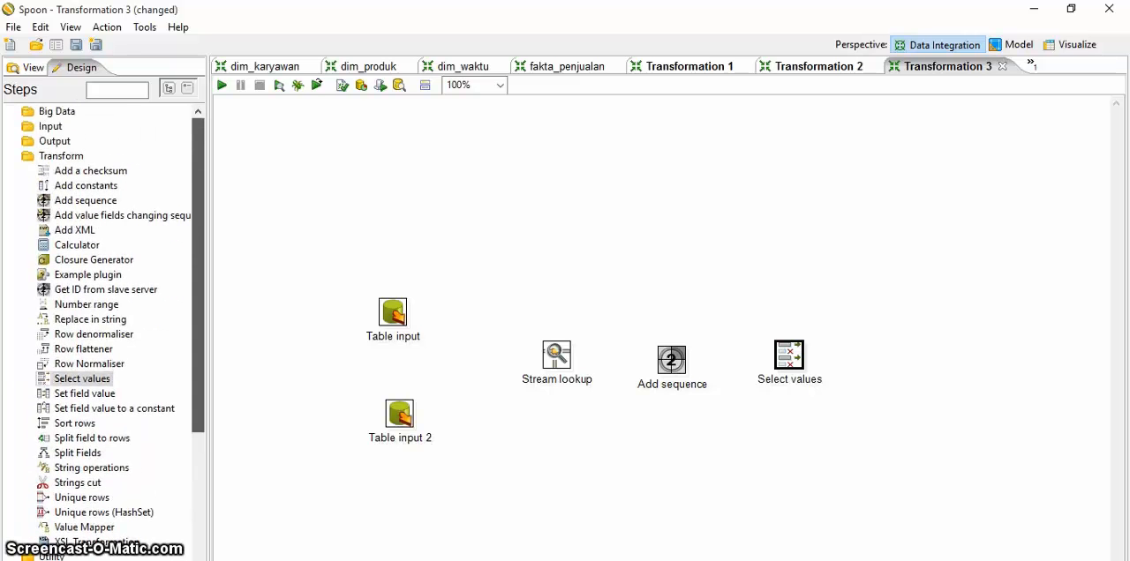
left_click(54, 142)
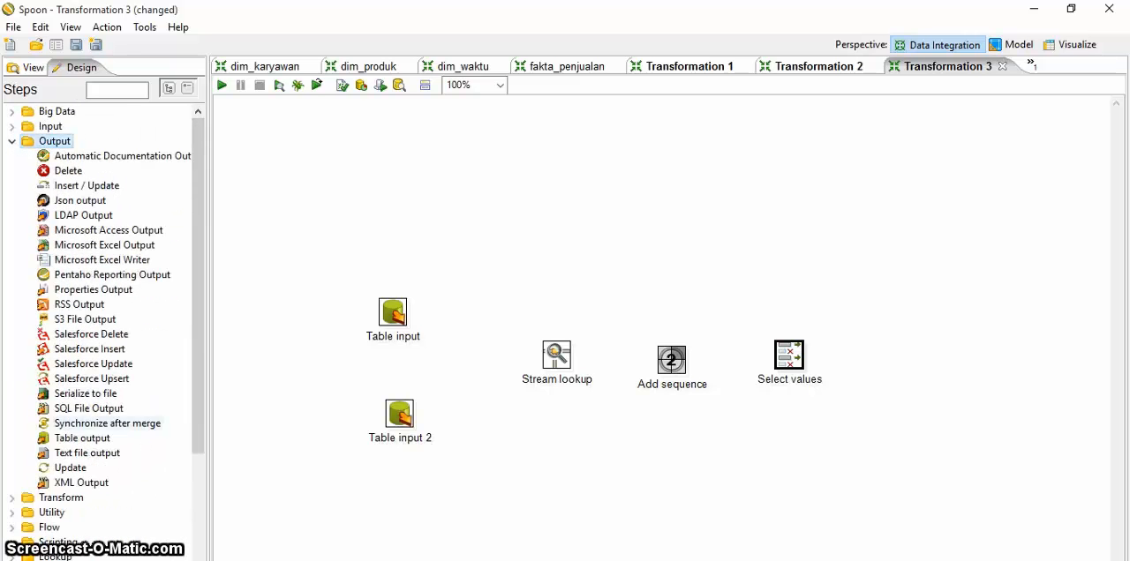
left_click_drag(82, 438, 910, 357)
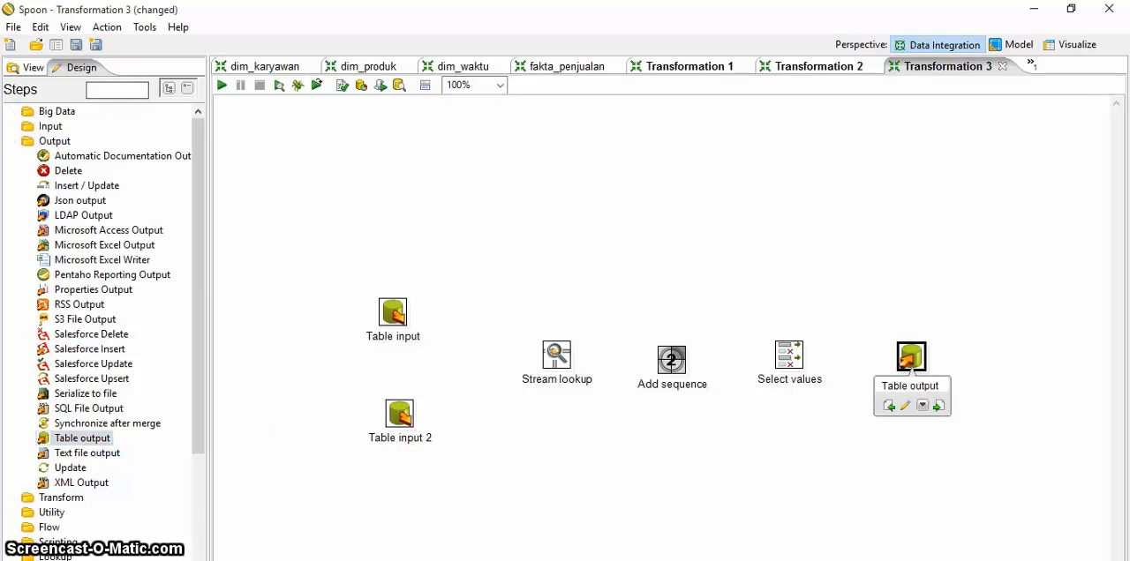
Step: Create an enabled hop from Table input to Stream lookup
left_click(32, 67)
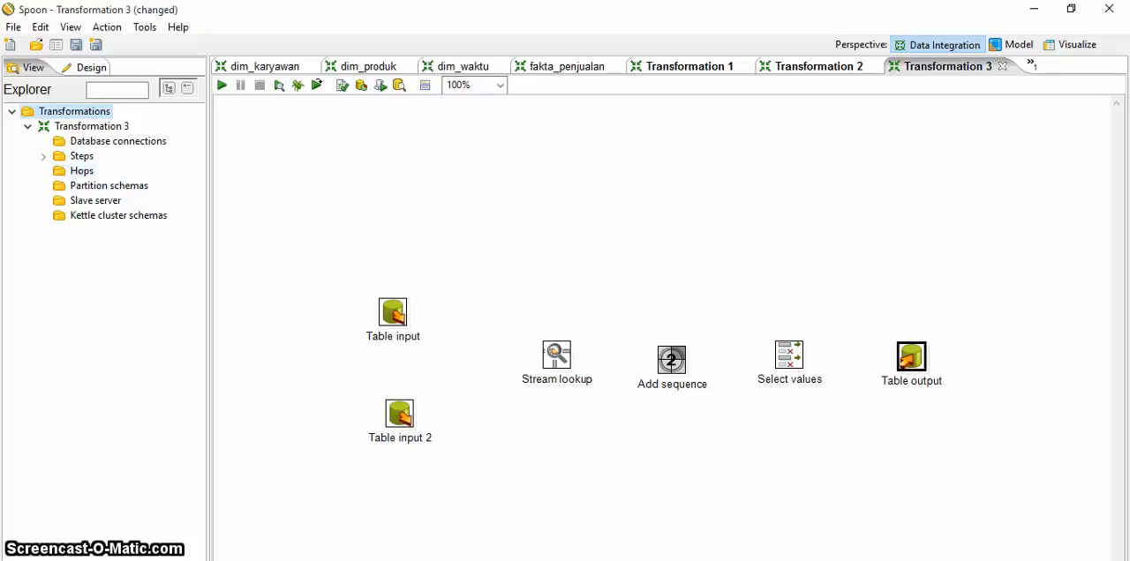
left_click(81, 171)
double_click(82, 171)
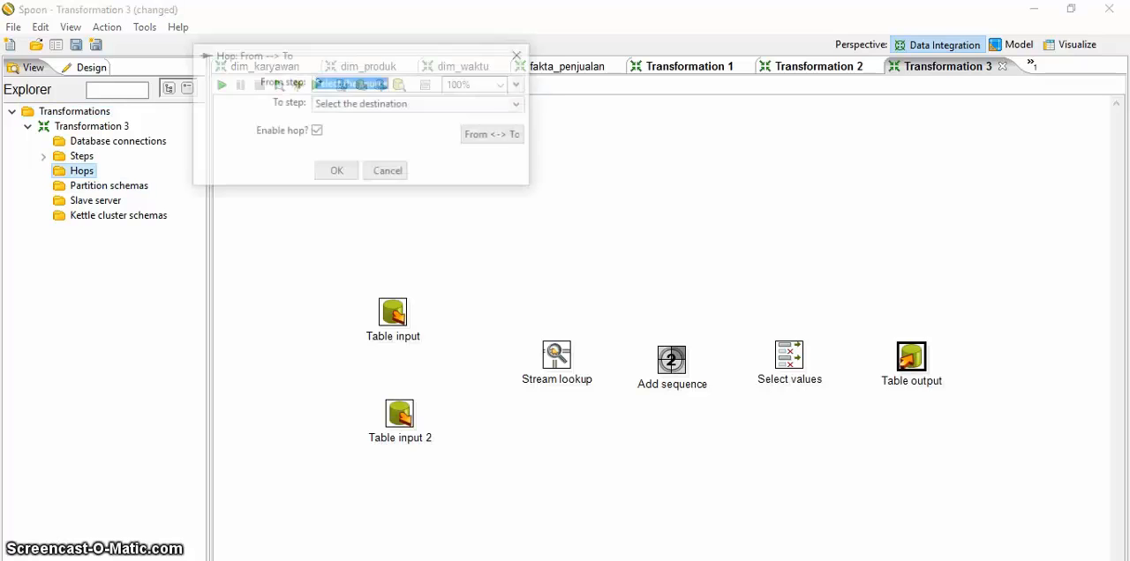
left_click(520, 84)
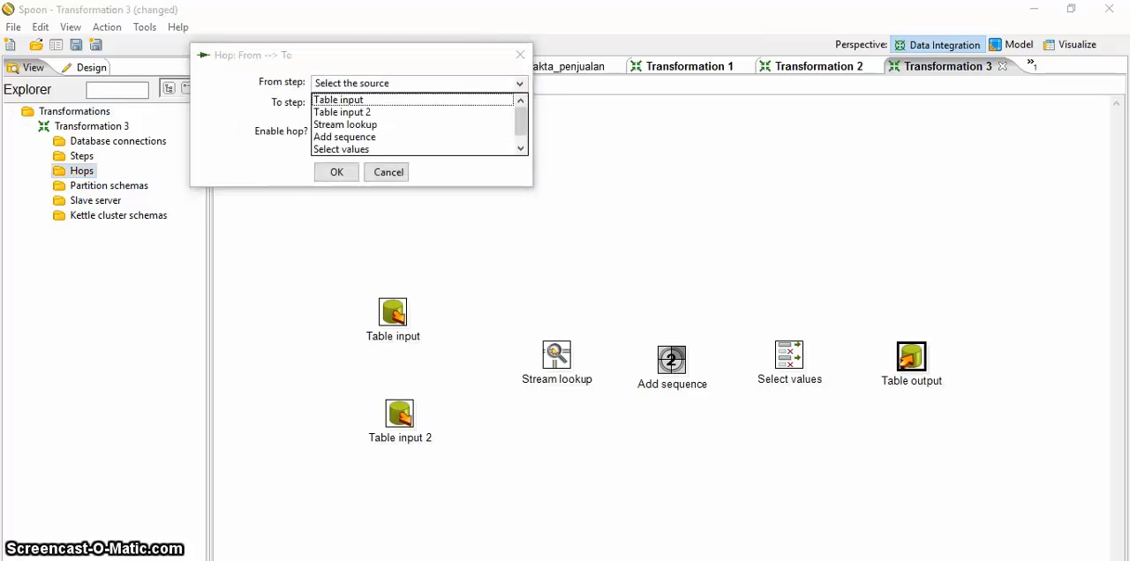
left_click(339, 100)
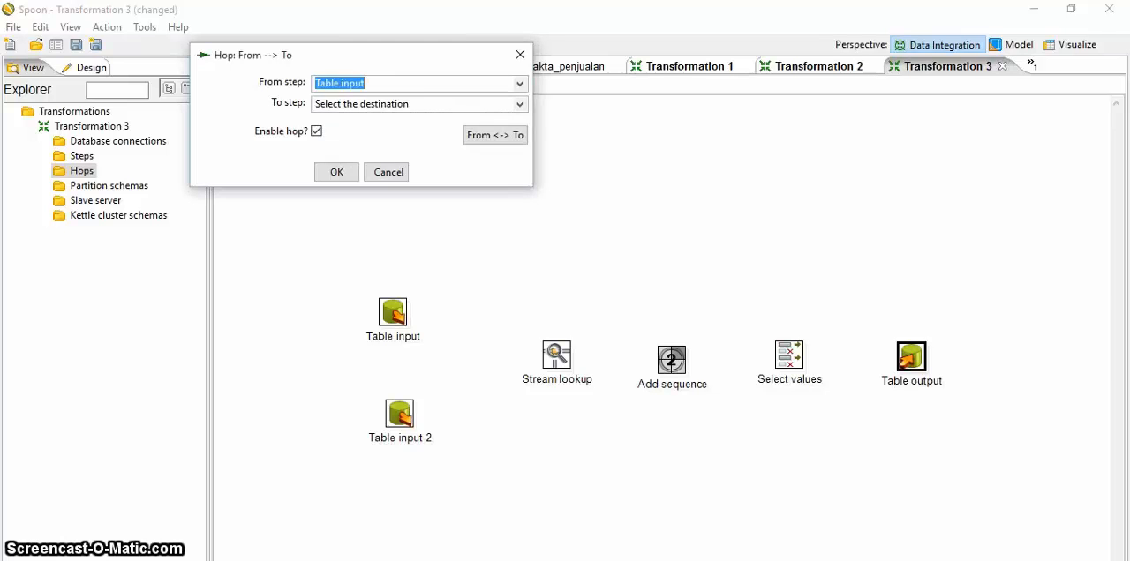
left_click(520, 104)
left_click(345, 145)
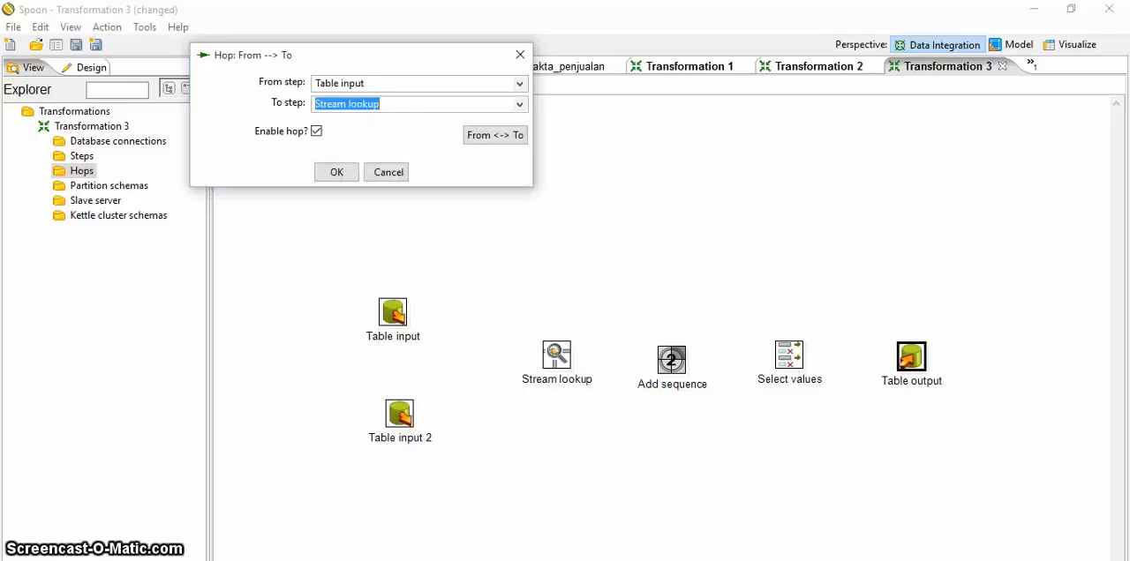
left_click(337, 172)
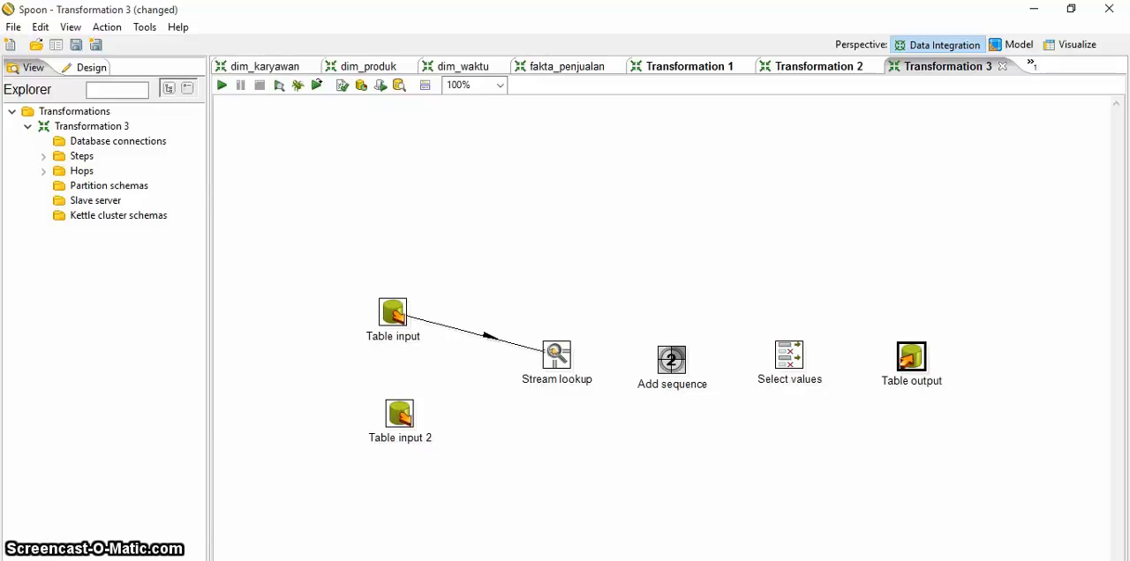
Step: Create an enabled hop from Table input 2 to Stream lookup
double_click(81, 171)
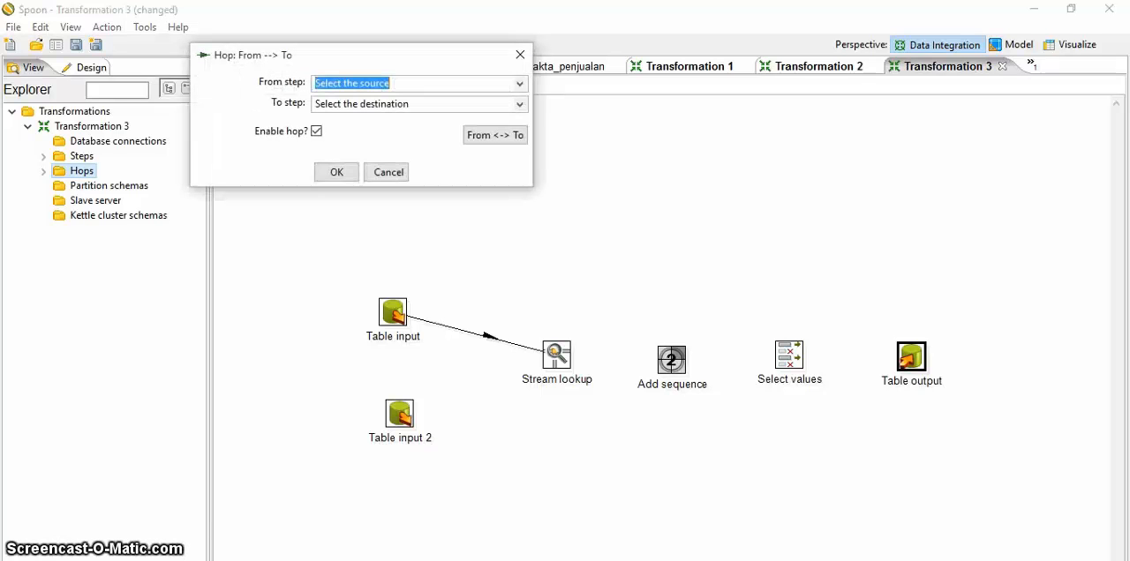
left_click(520, 83)
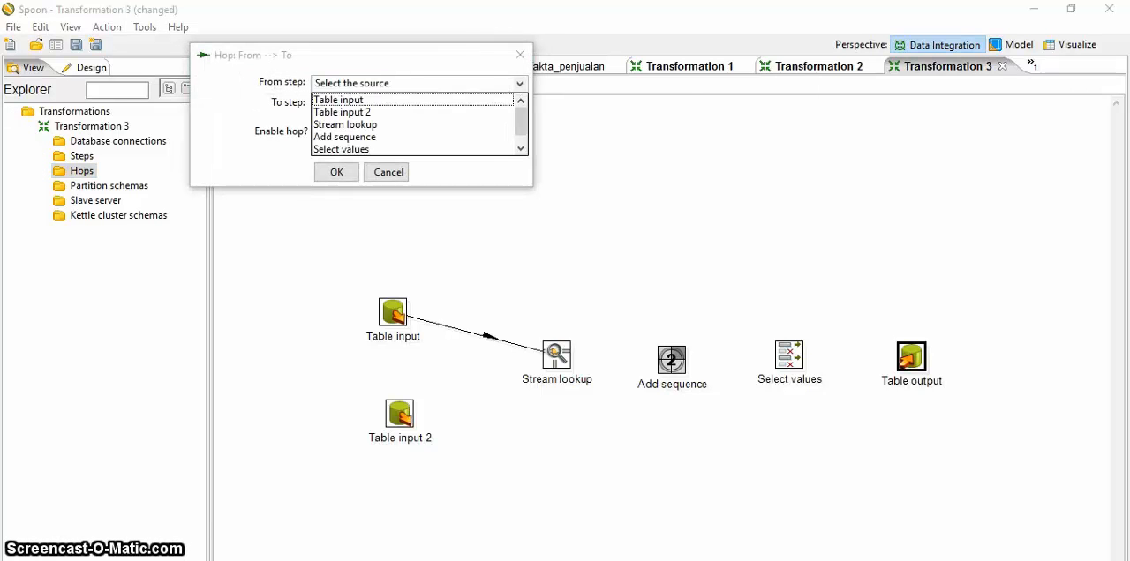
left_click(342, 112)
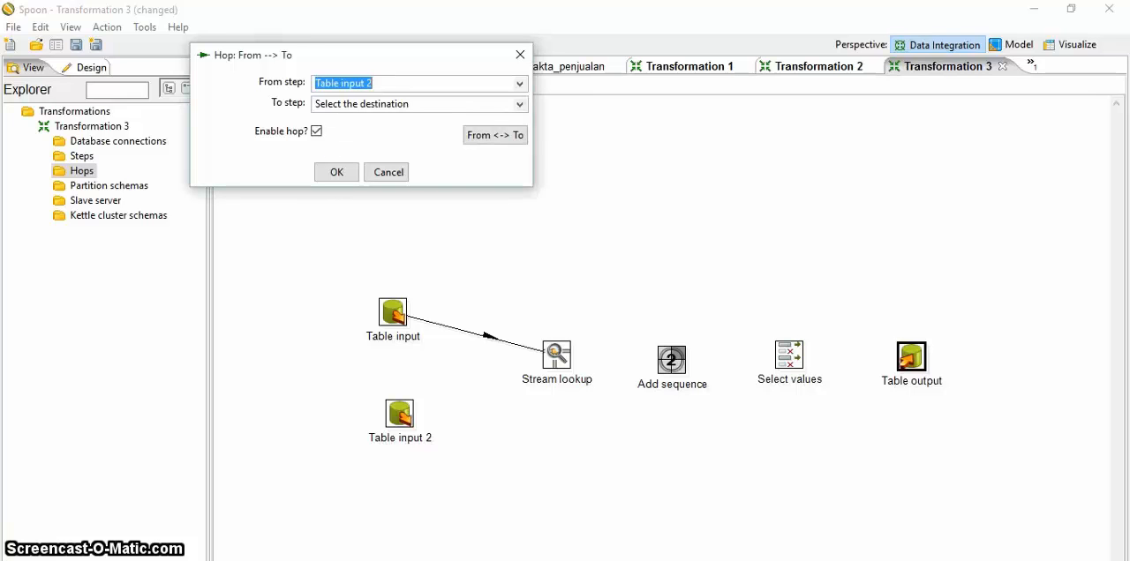
left_click(520, 104)
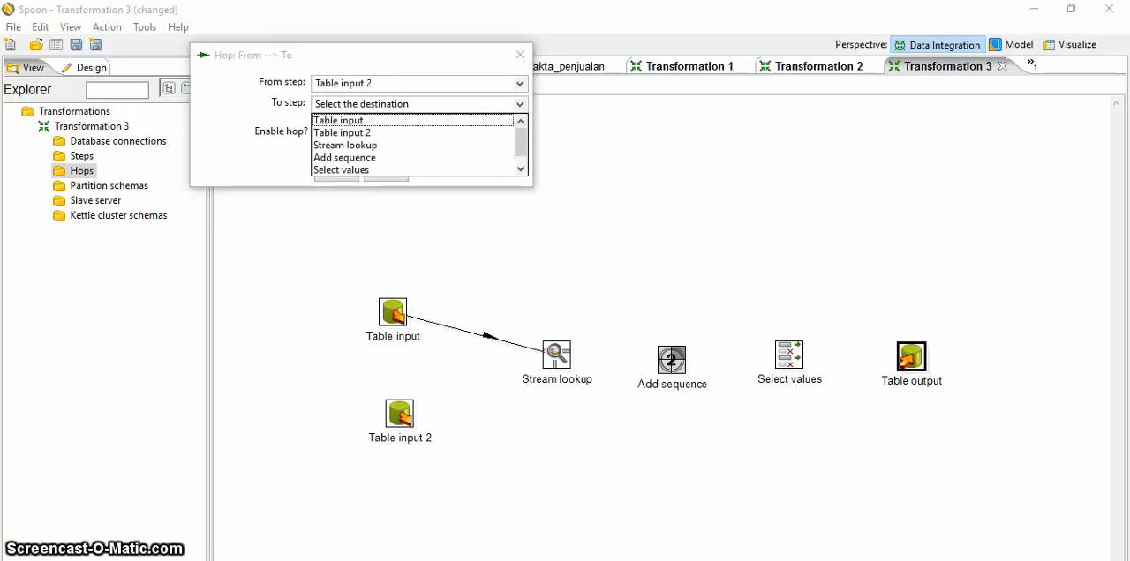
left_click(344, 145)
left_click(336, 173)
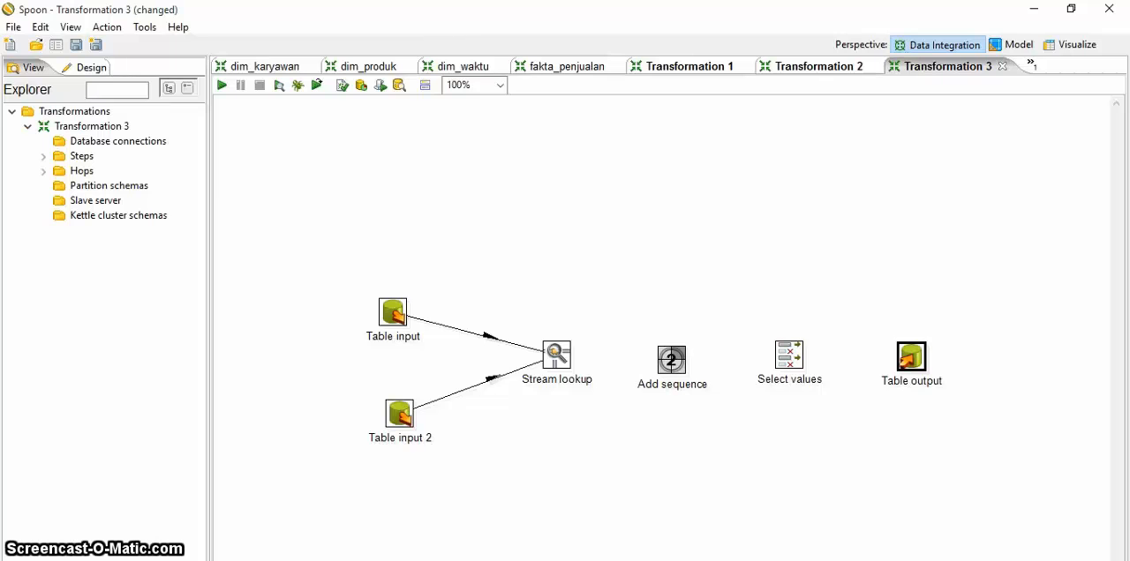
Step: Create an enabled hop from Stream lookup to Add sequence
double_click(81, 171)
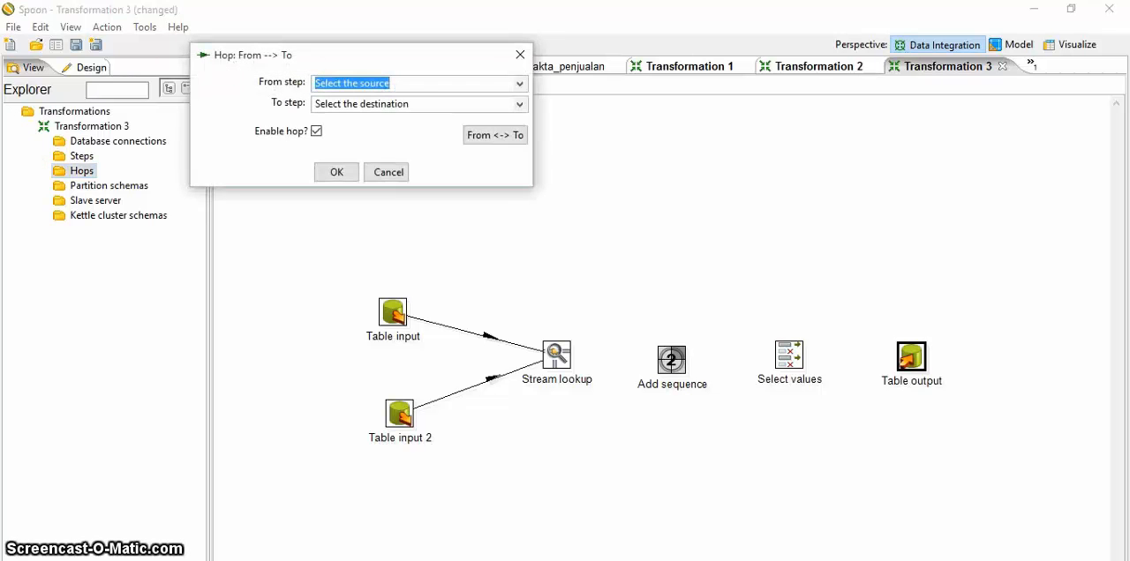
left_click(520, 84)
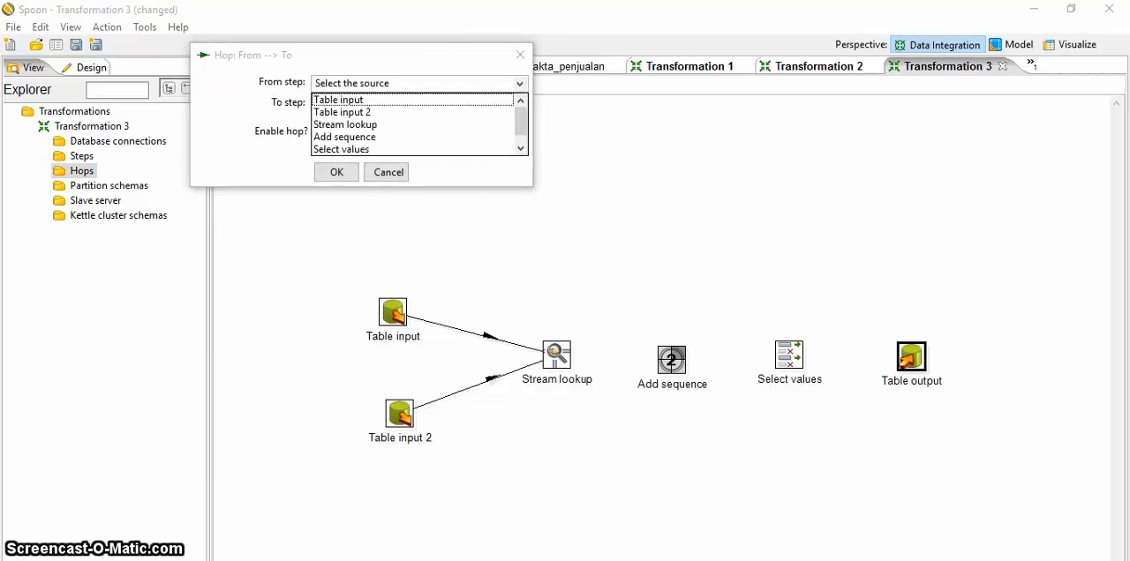
left_click(345, 125)
left_click(519, 103)
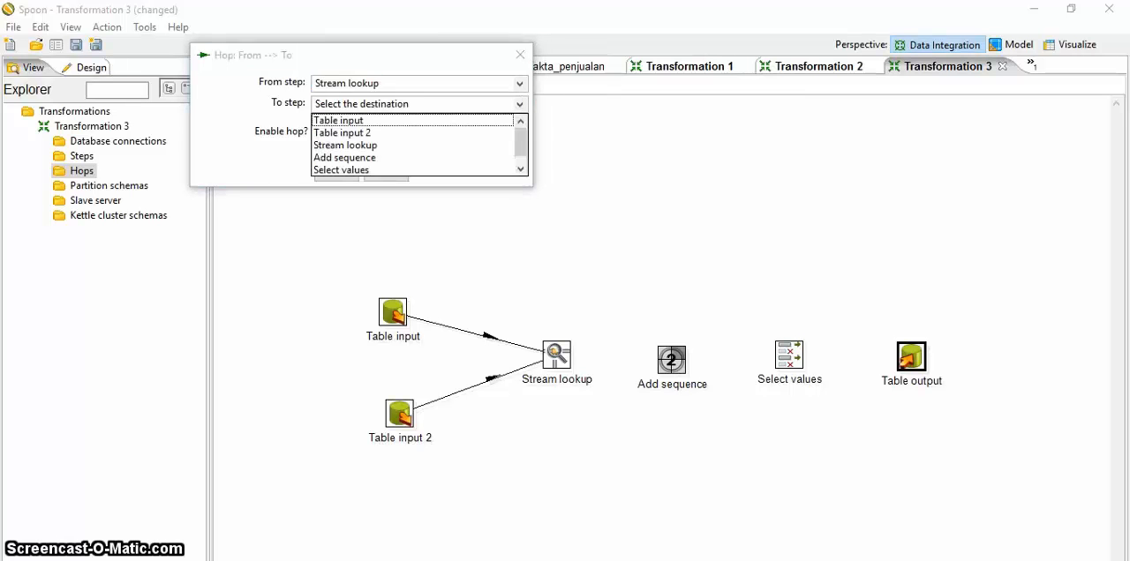
left_click(345, 158)
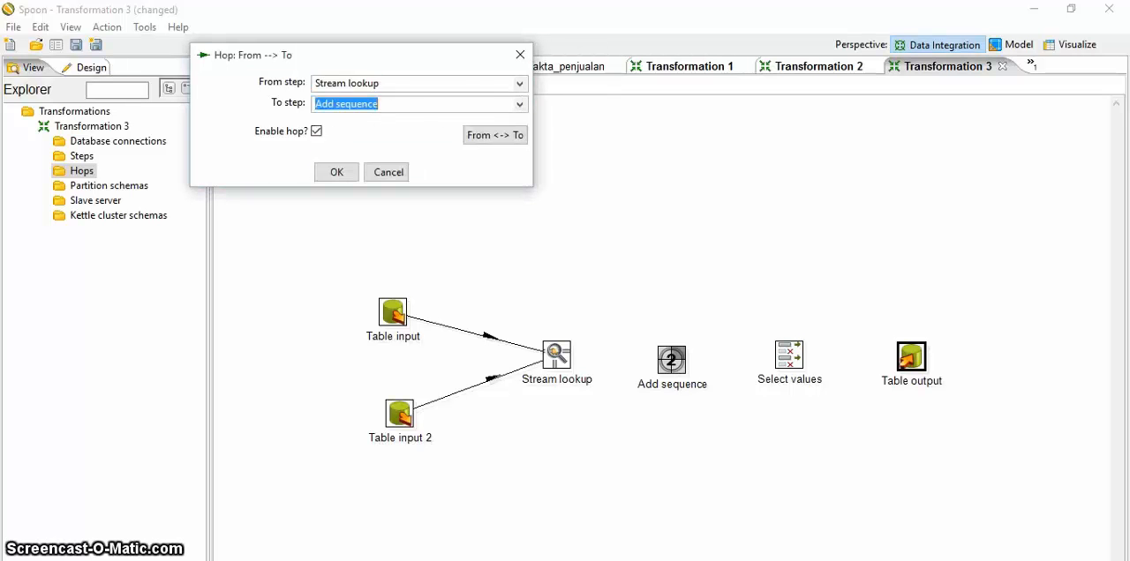
key("Return")
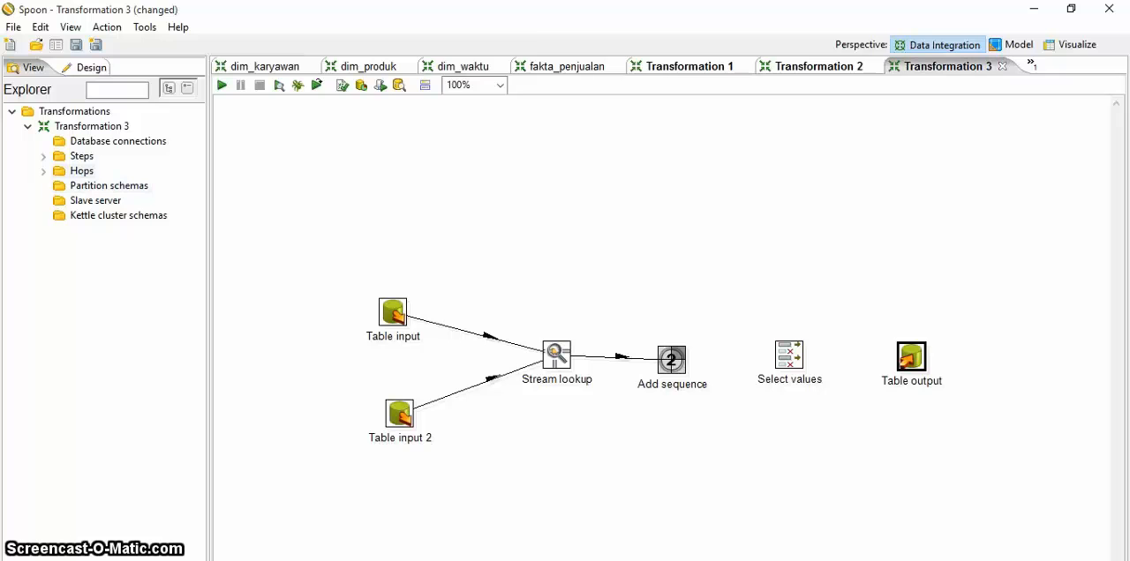
Step: Create an enabled hop from Add sequence to Select values
double_click(81, 171)
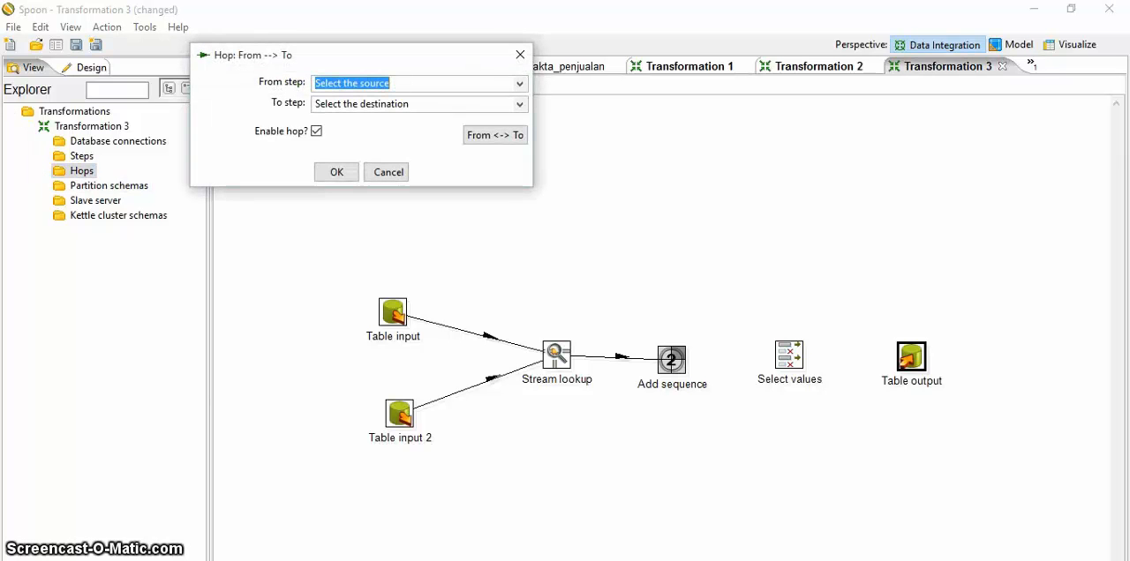
left_click(520, 84)
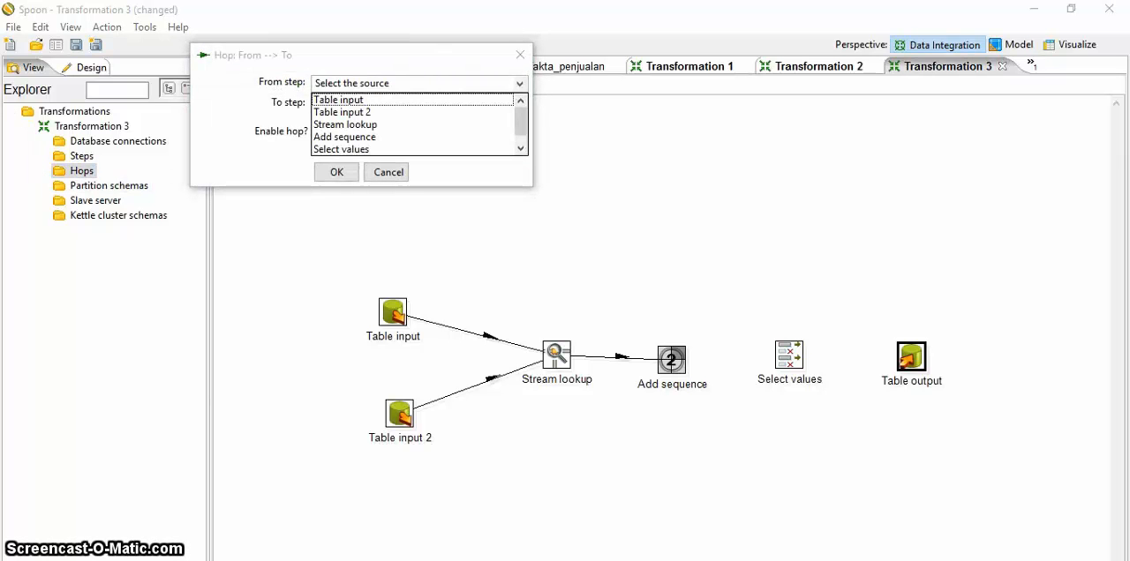
left_click(346, 137)
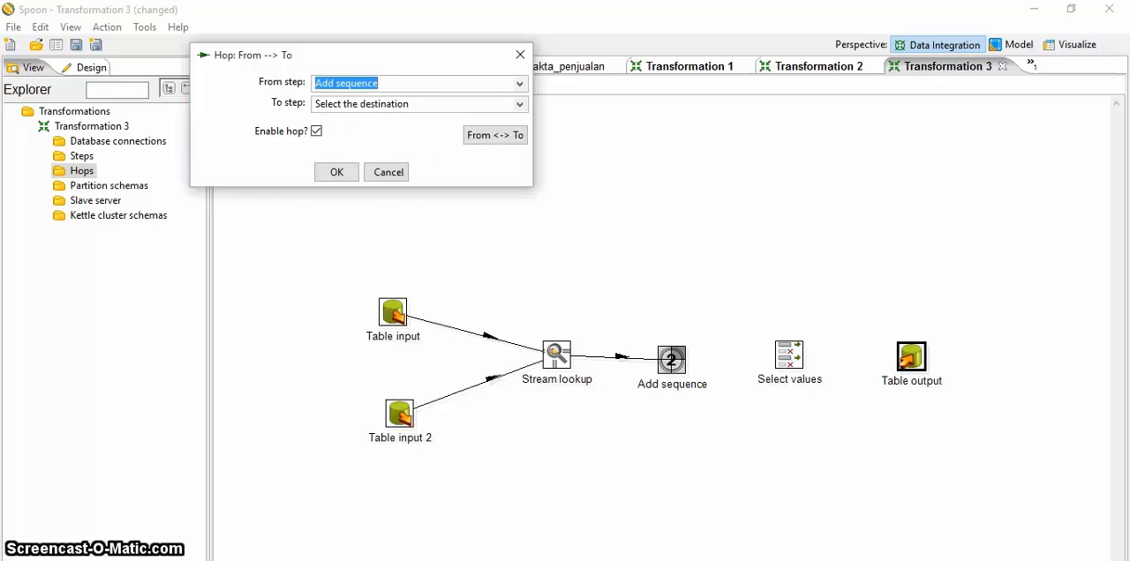
left_click(520, 104)
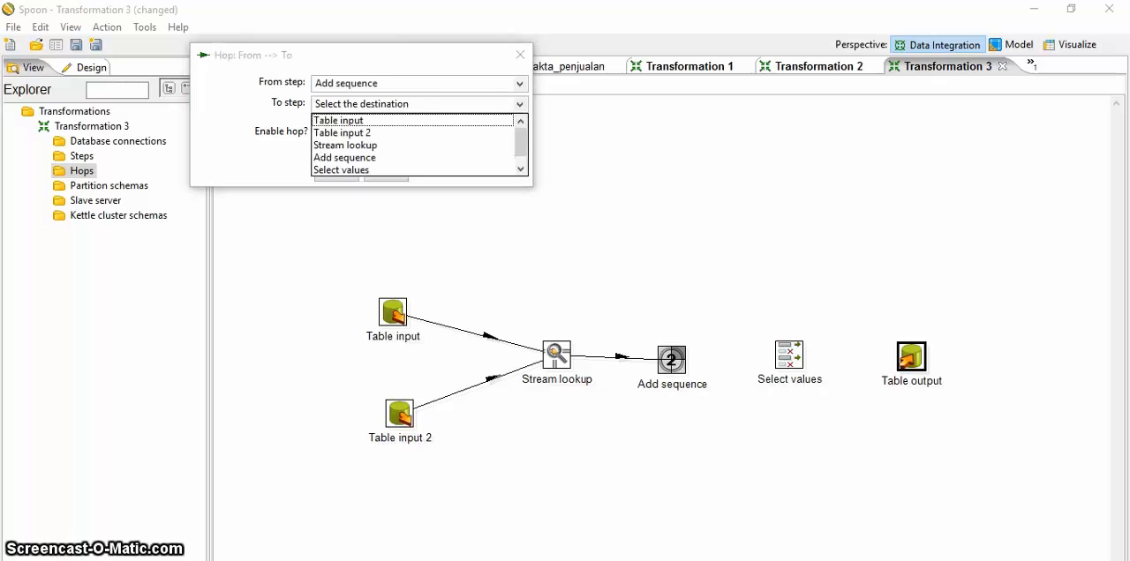
left_click(340, 169)
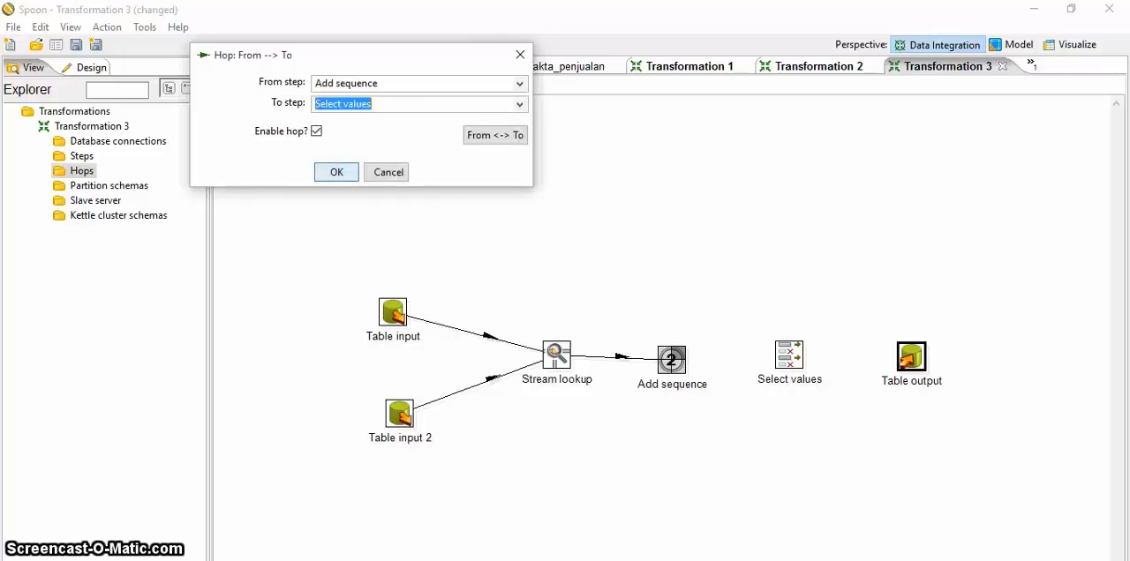
left_click(330, 172)
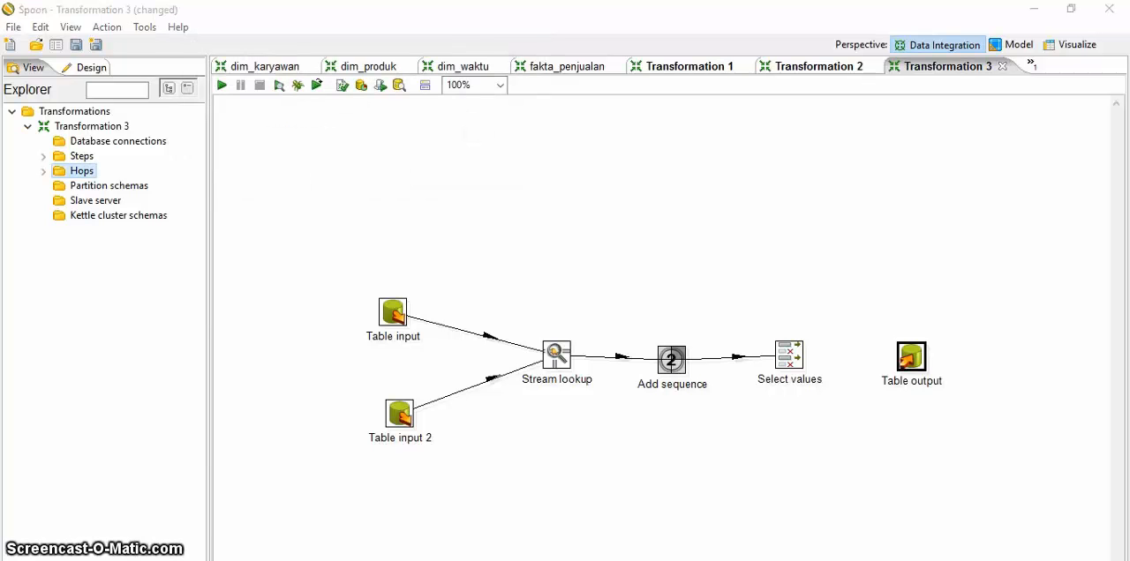
Step: Create an enabled hop from Select values to Table output, completing the transformation's chain of steps
double_click(81, 171)
left_click(520, 84)
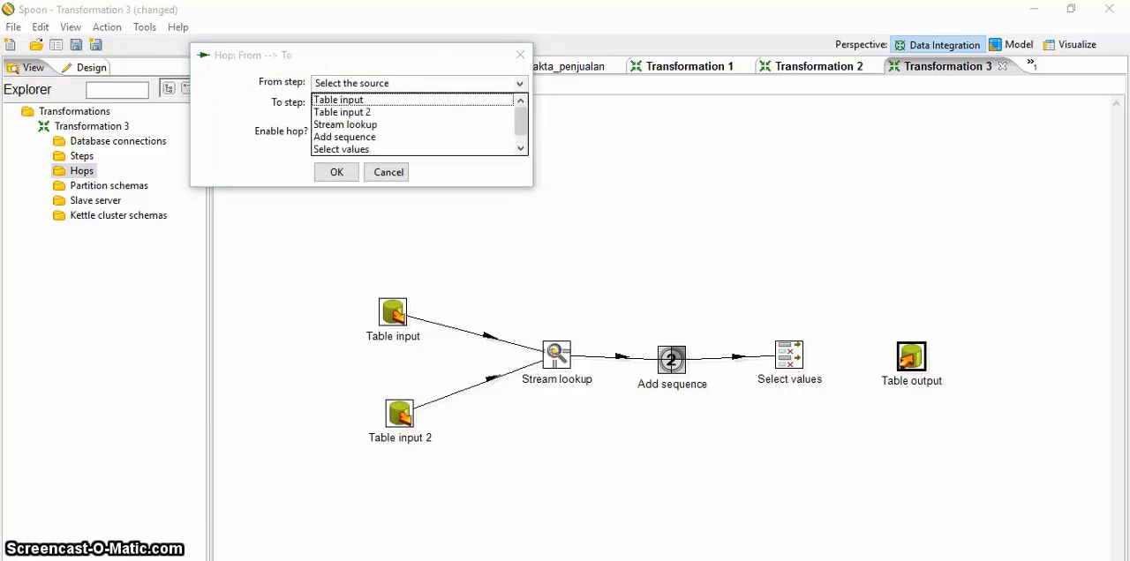
left_click(342, 149)
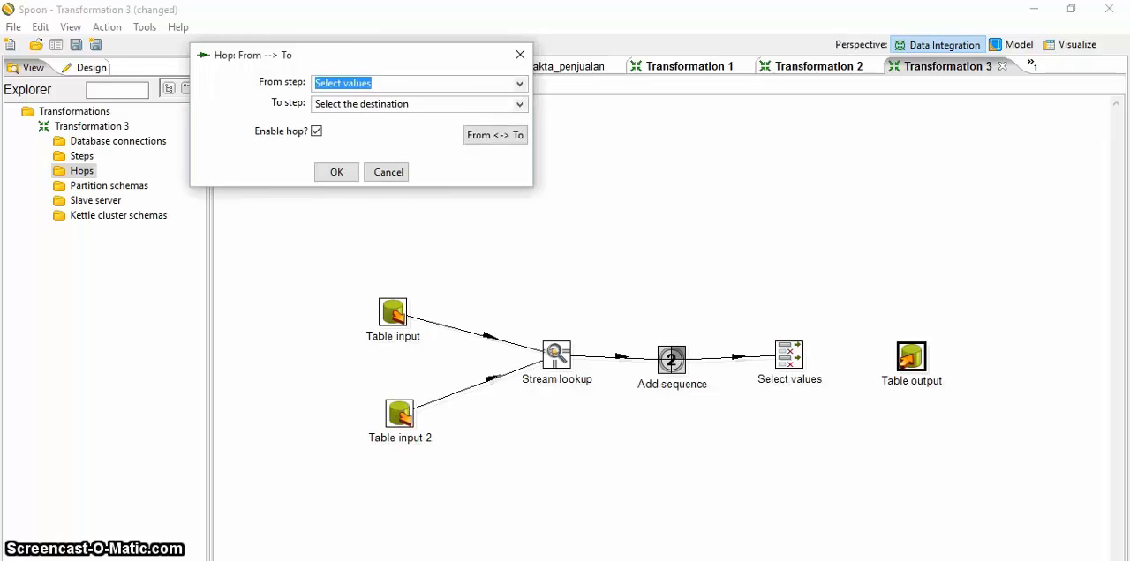
left_click(520, 104)
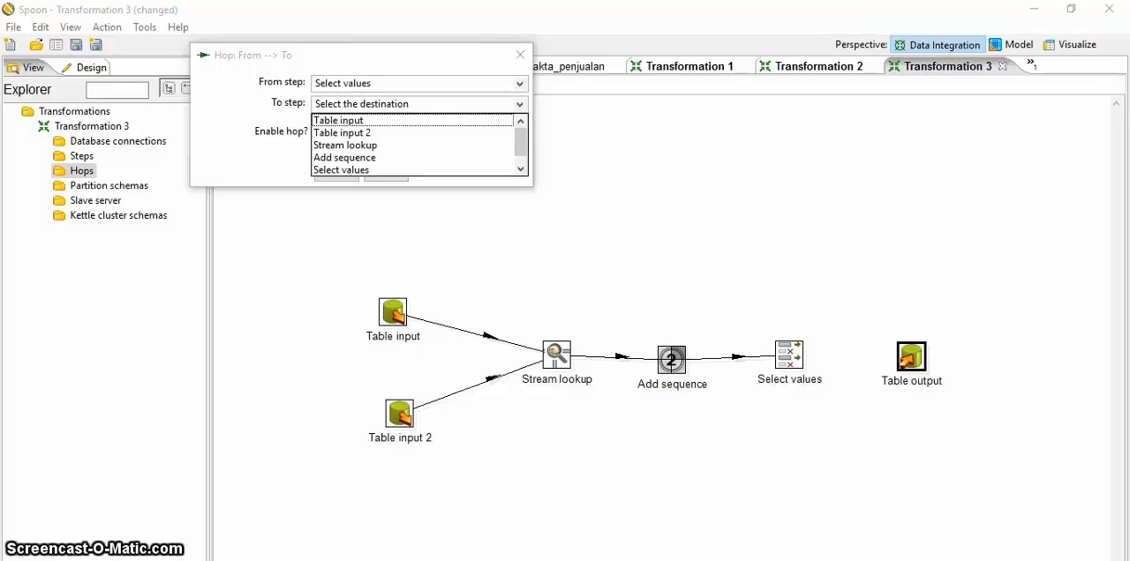
scroll(415, 145, "down", 1)
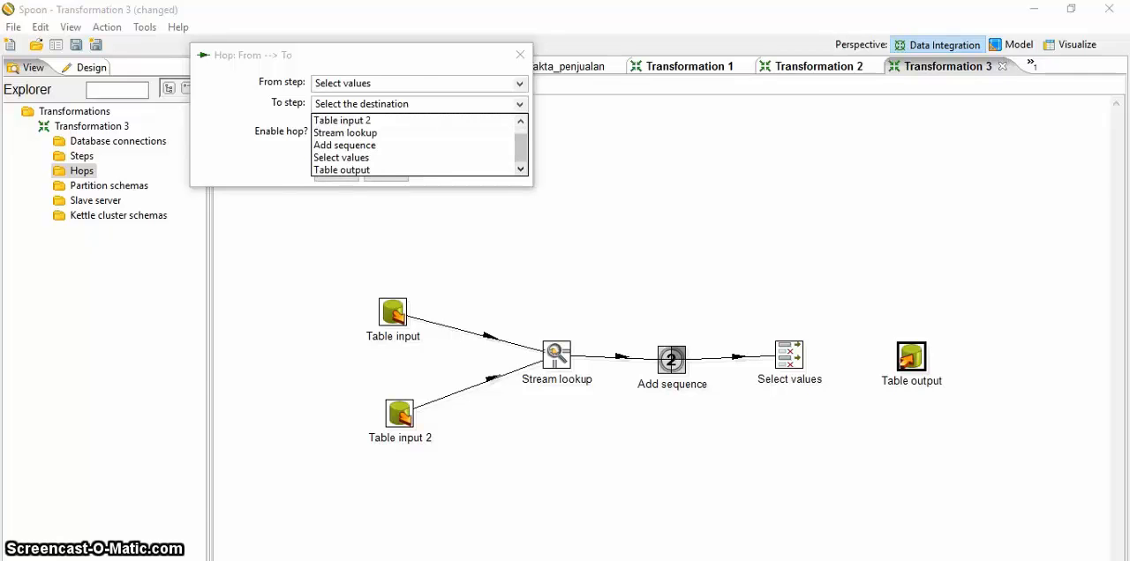
left_click(343, 170)
left_click(336, 172)
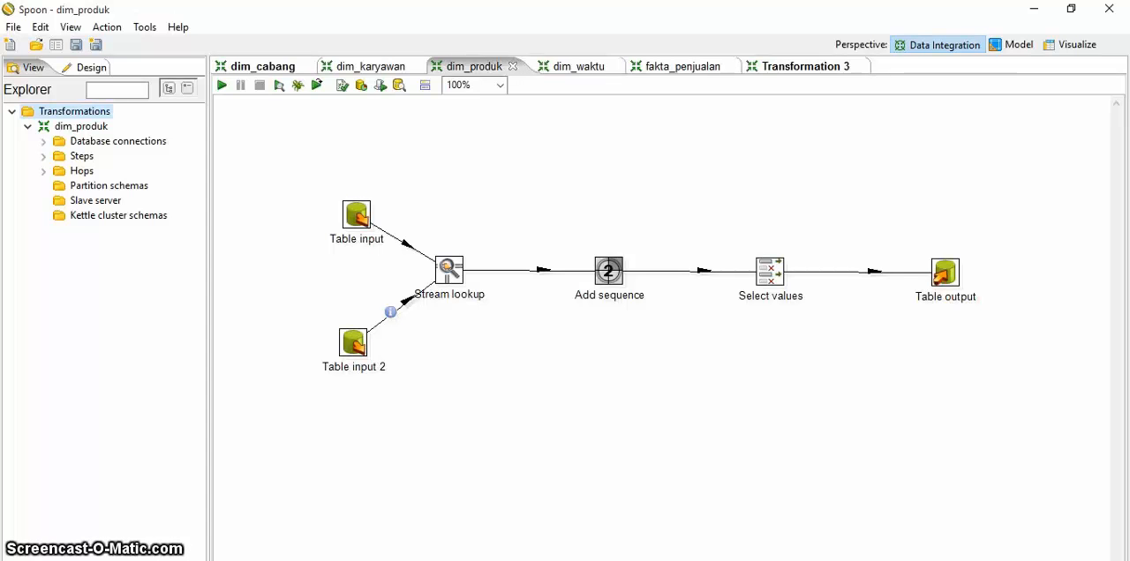
Step: Review the Table input step of dim_produk, checking its minimarket connection and the SQL query on ms_produk
double_click(356, 215)
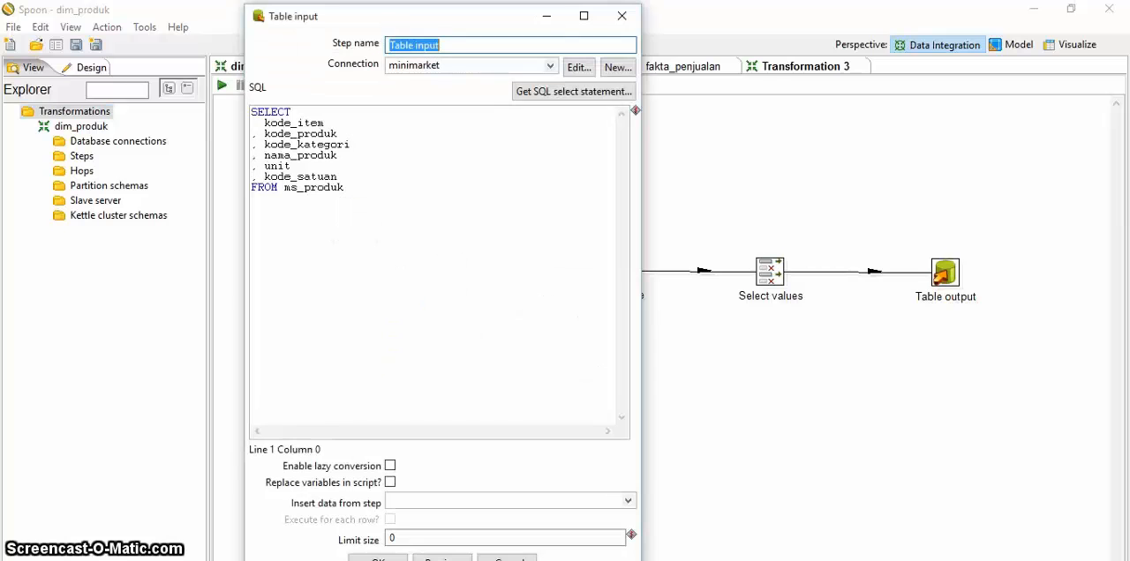
left_click(459, 45)
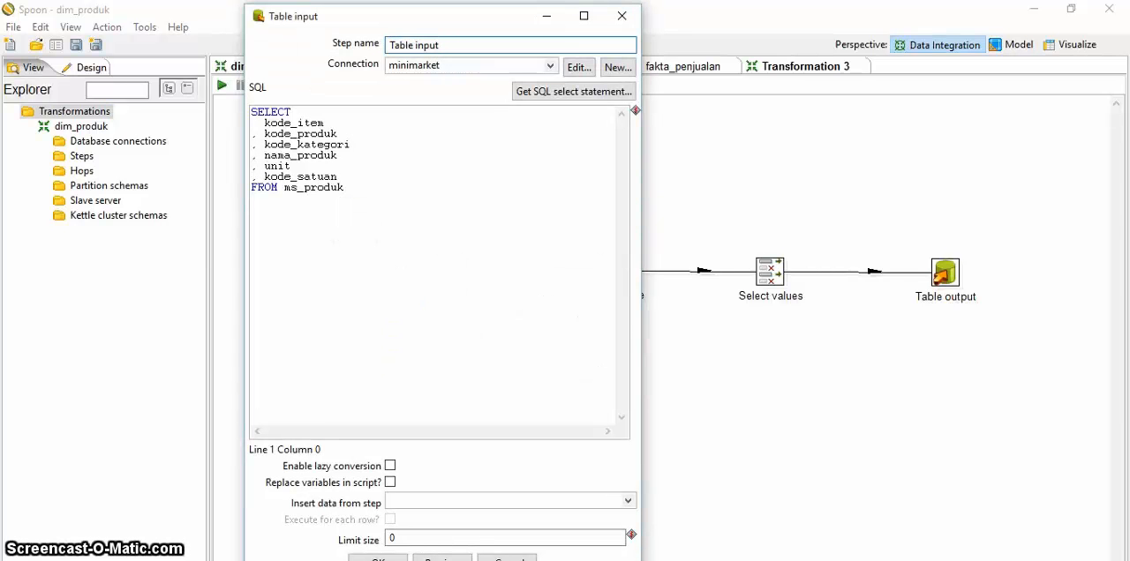
left_click(550, 66)
left_click(441, 81)
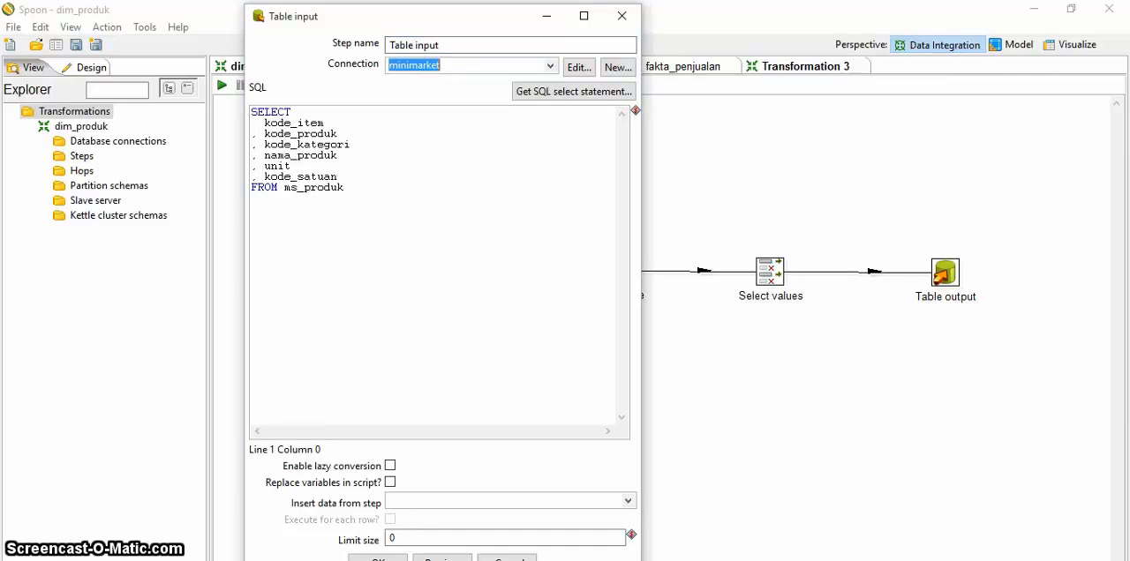
left_click(338, 177)
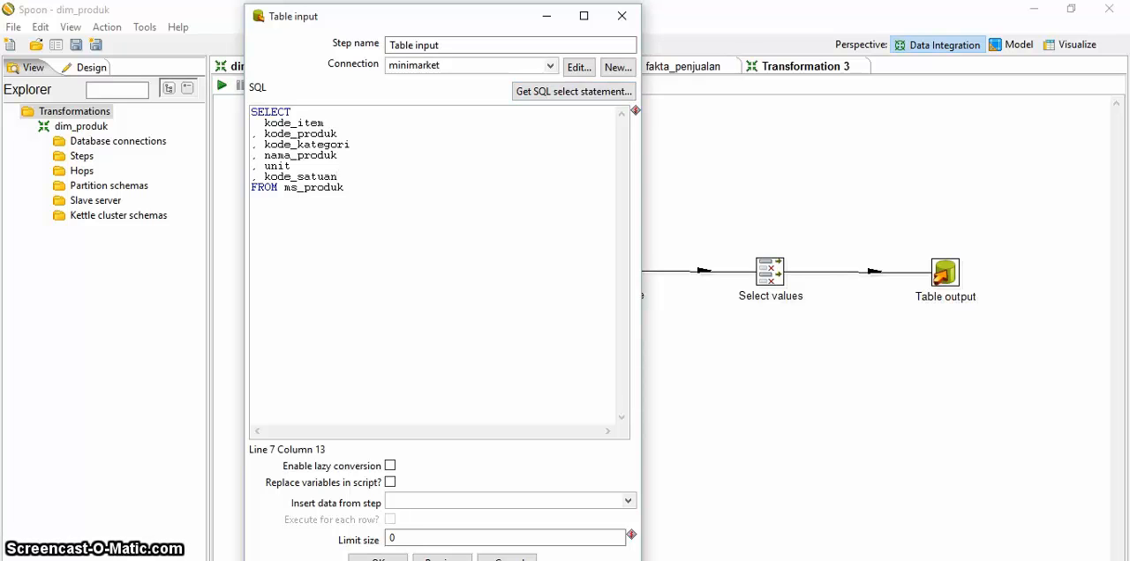
left_click(378, 560)
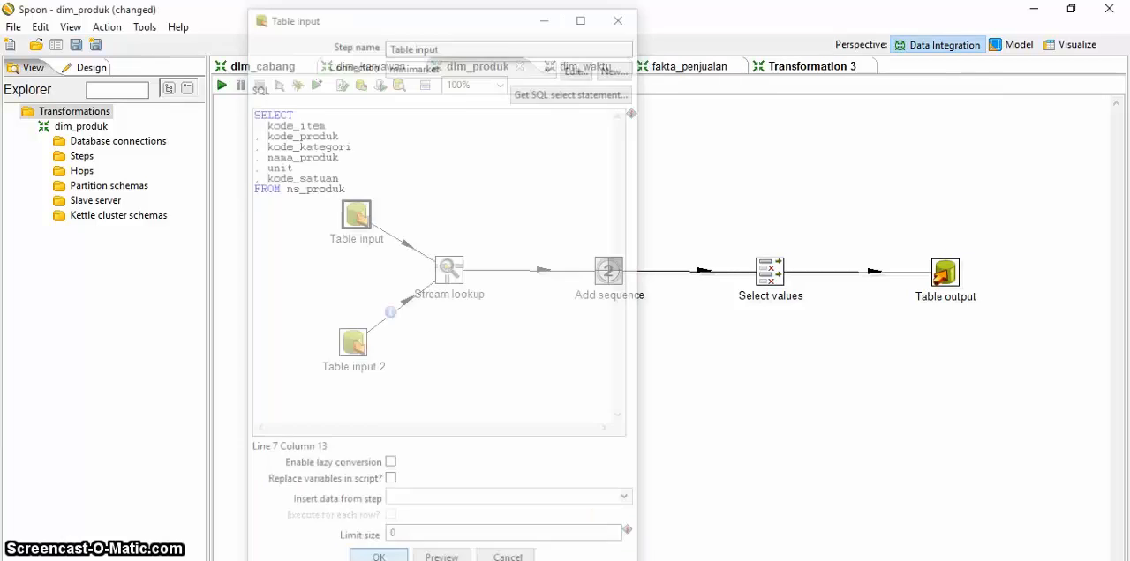
Step: Review the SQL query of Table input 2 and the key and retrieved fields of Stream lookup in dim_produk
double_click(353, 341)
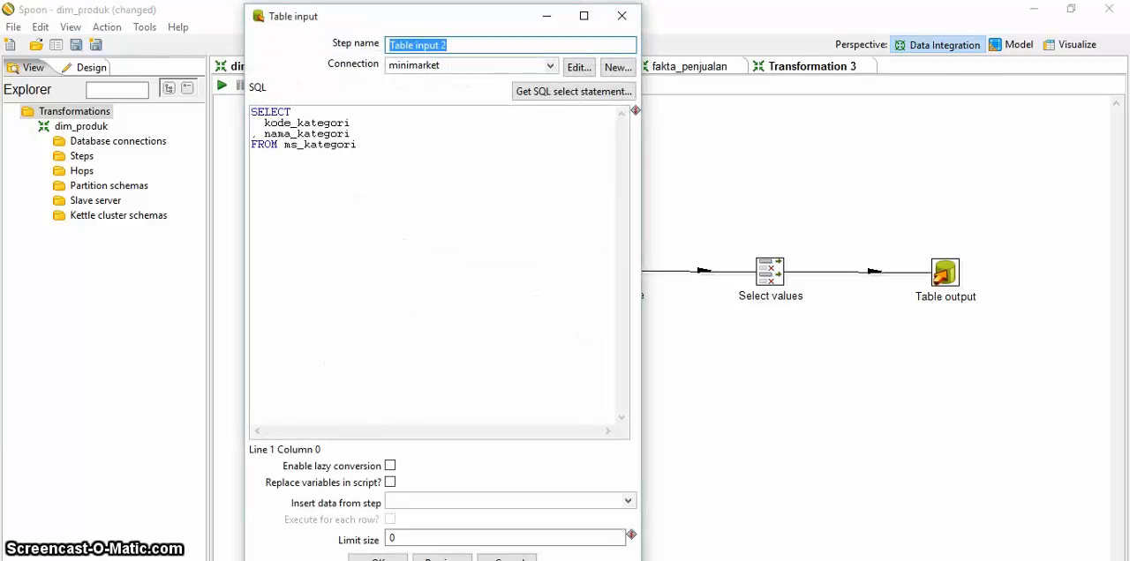
left_click(353, 283)
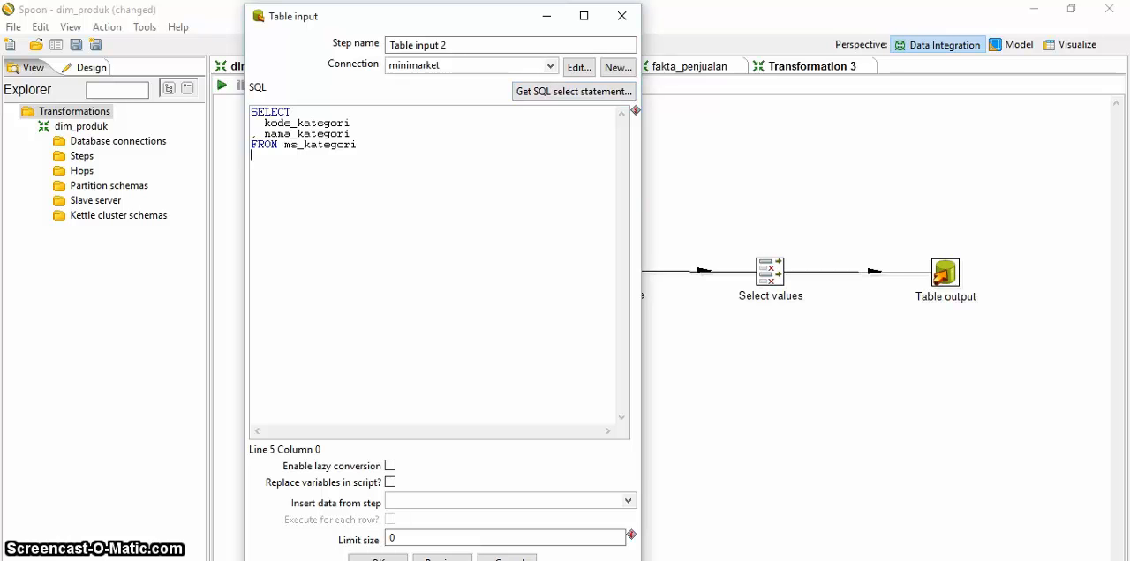
left_click(377, 558)
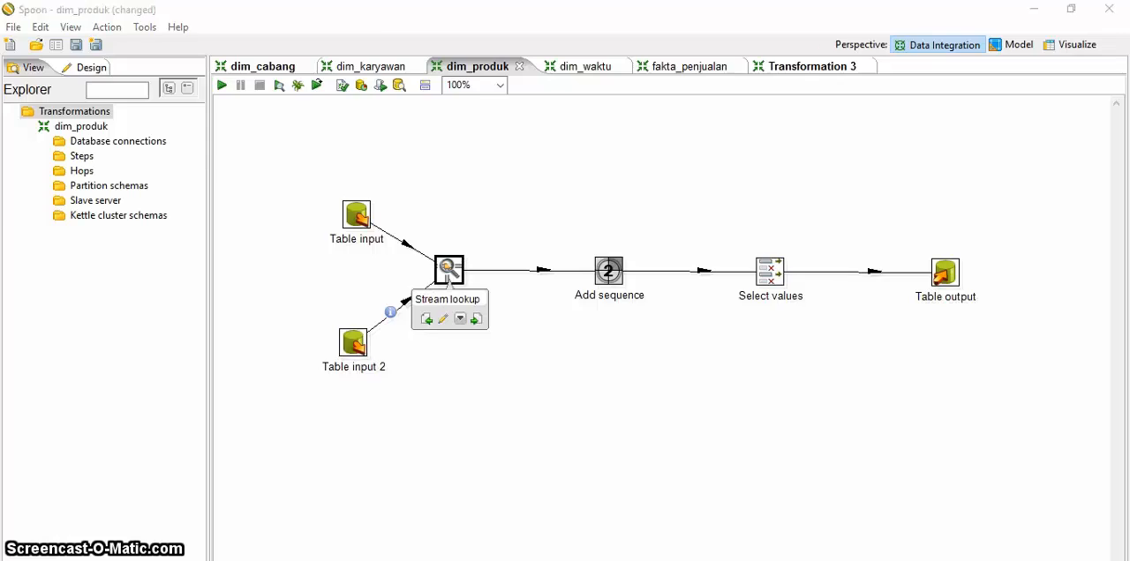
double_click(449, 270)
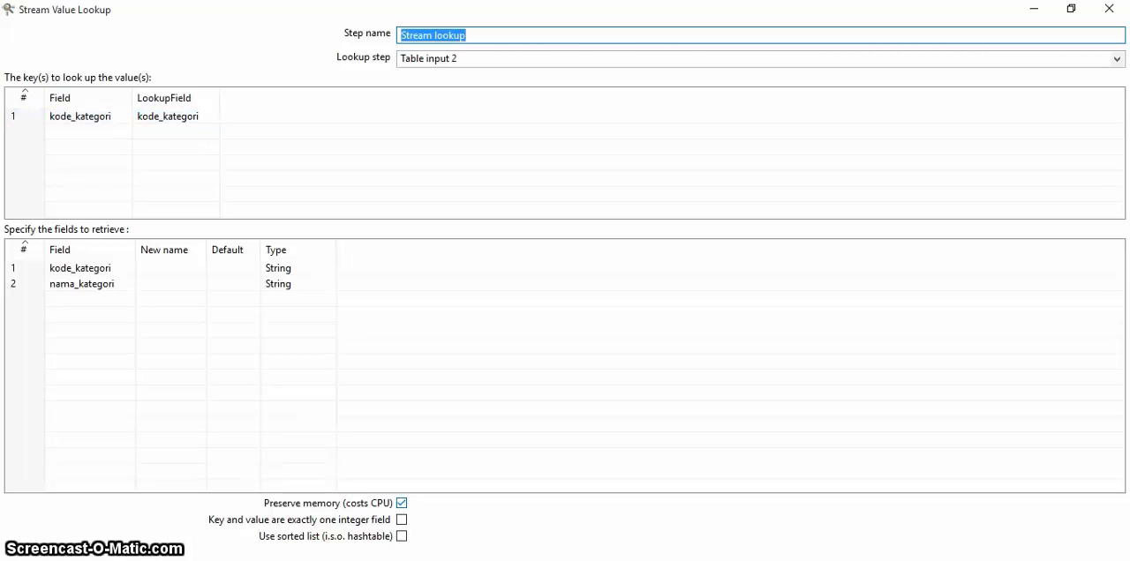
key("Escape")
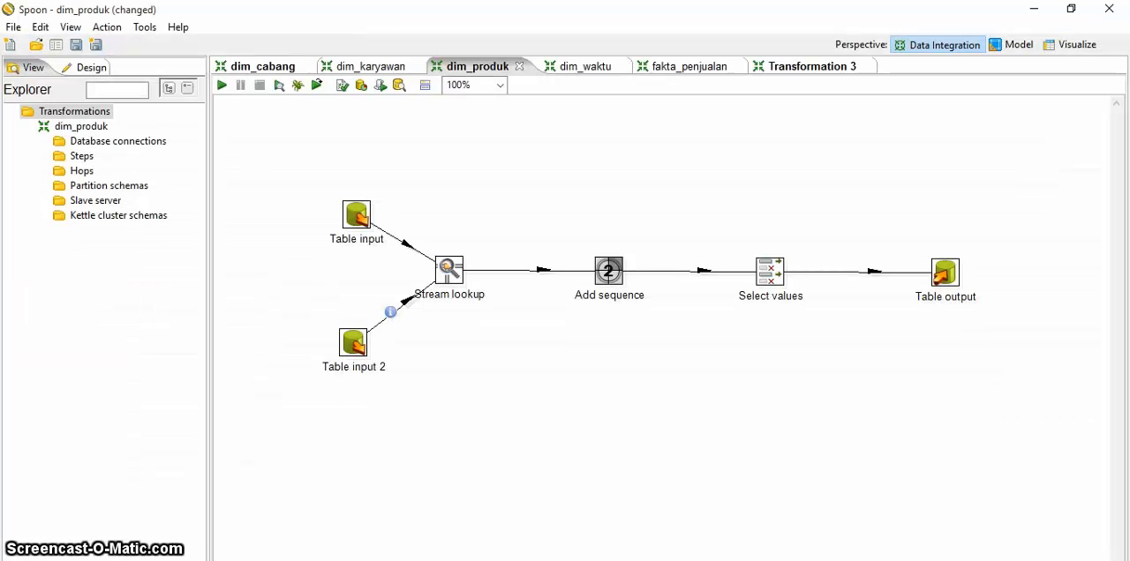
Step: Review the value name and counter settings of the Add sequence step in dim_produk
double_click(609, 271)
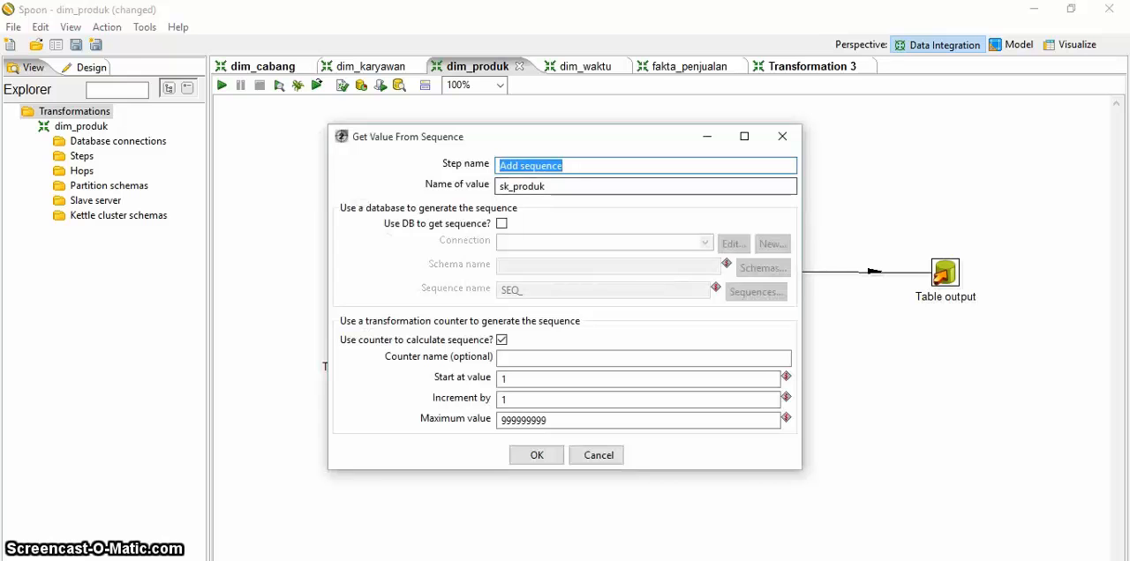
left_click(563, 166)
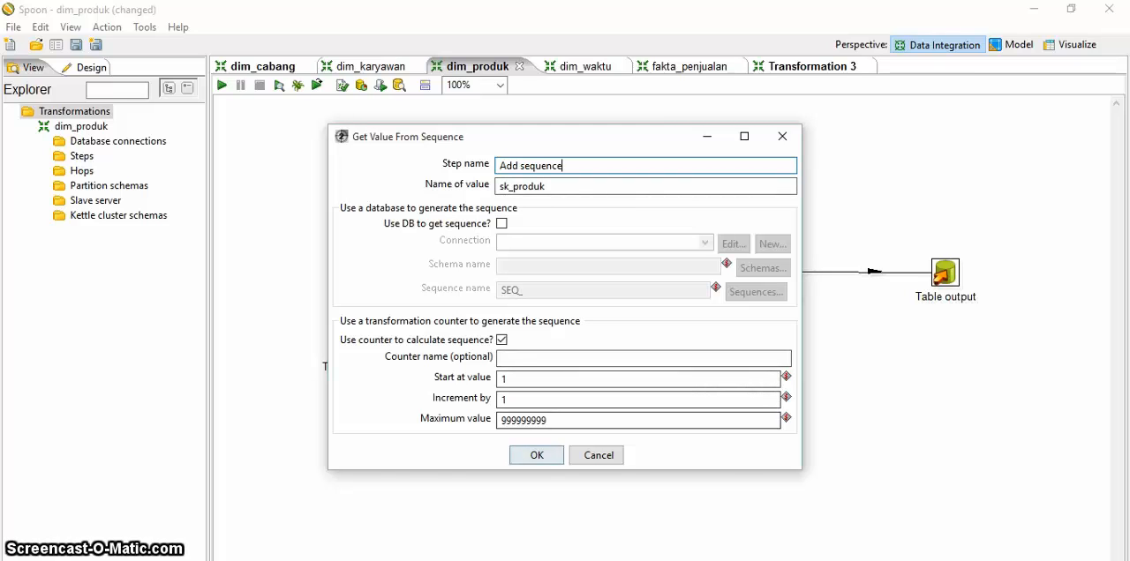
left_click(537, 455)
Step: Move the sk_produk field down and back up to the first row in the Select values field list
double_click(769, 272)
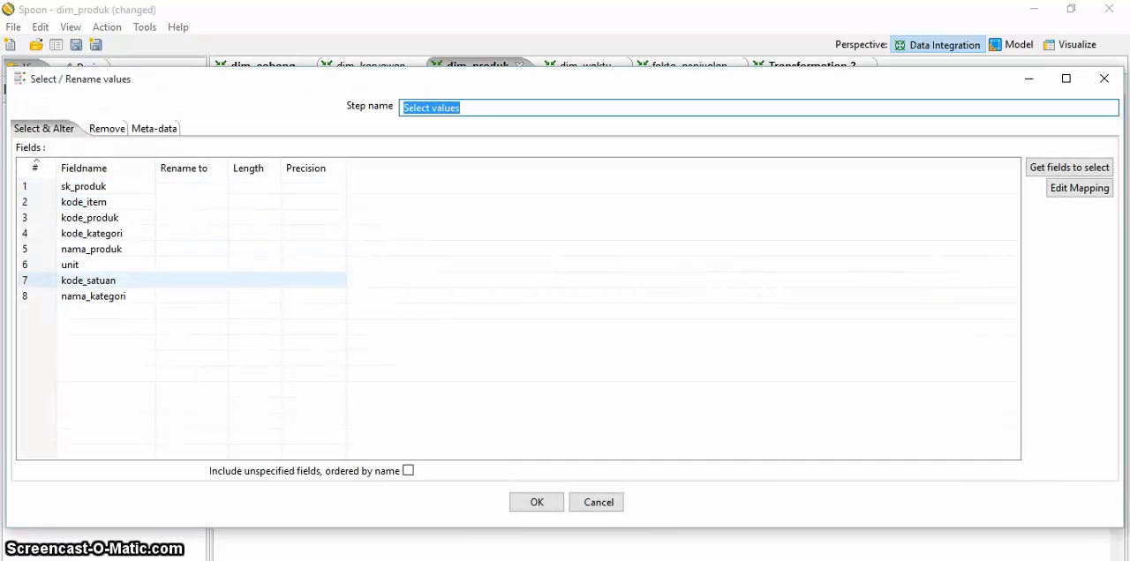
left_click(147, 186)
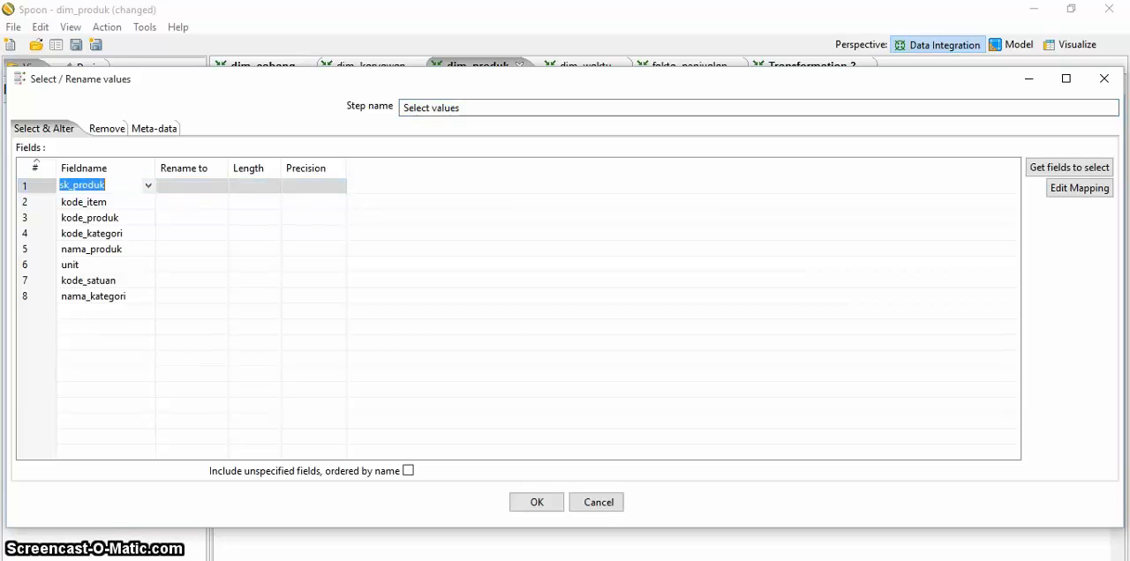
left_click(159, 201)
left_click(146, 187)
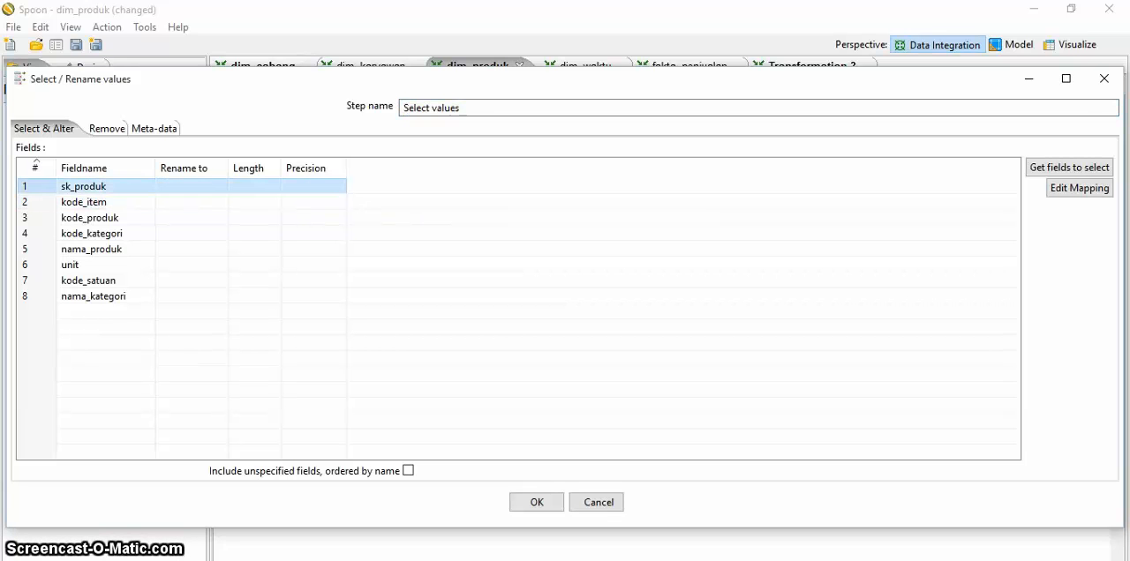
key("ctrl+Down")
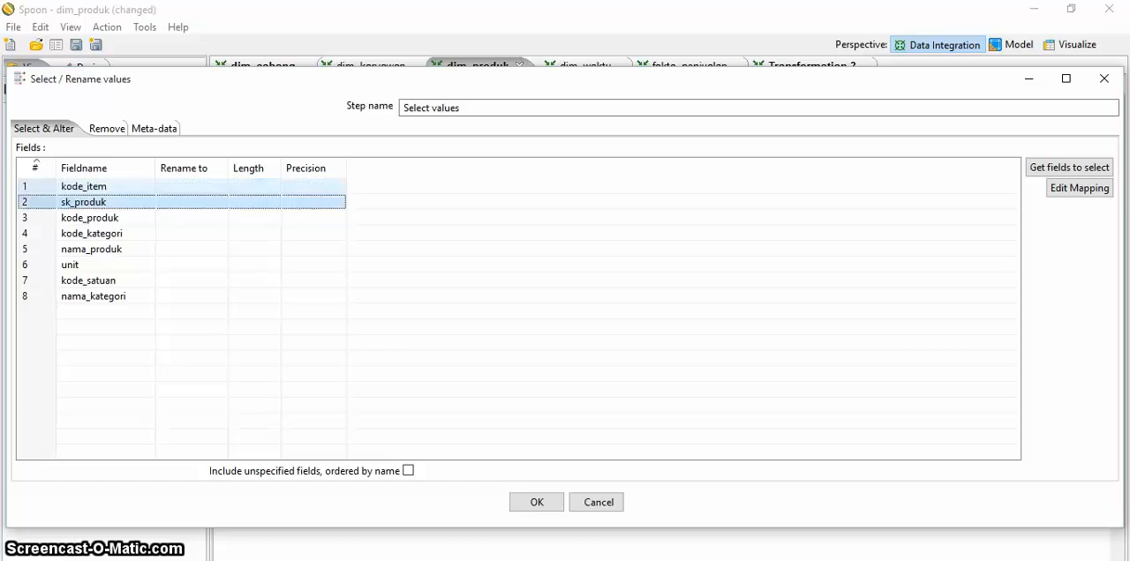
key("ctrl+Down")
key("ctrl+Up")
key("ctrl+Up")
key("ctrl+Down")
key("ctrl+Down")
key("ctrl+Down")
key("ctrl+Down")
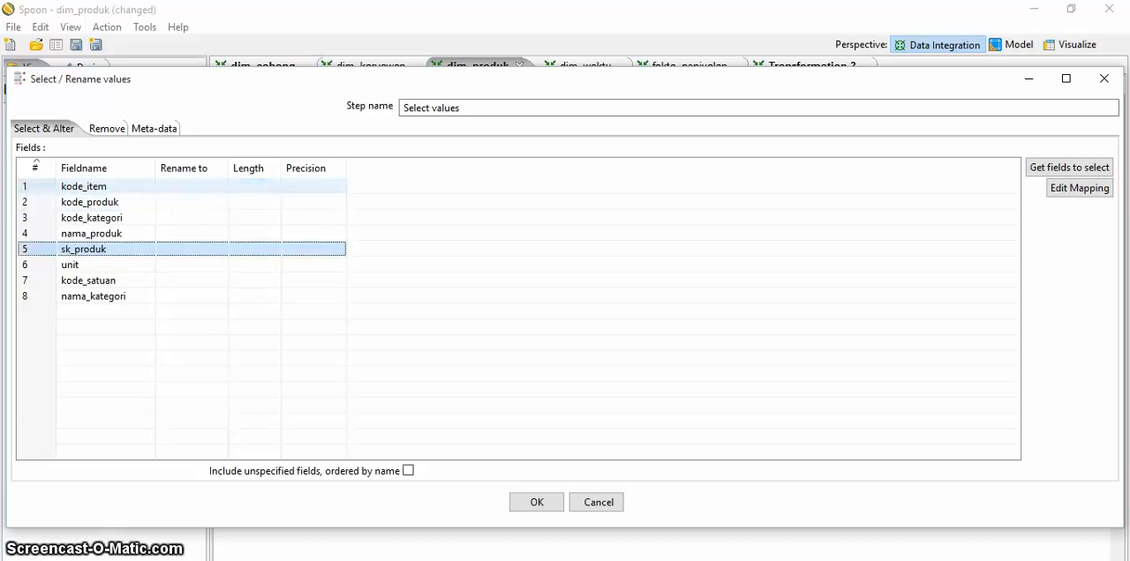
key("ctrl+Down")
key("ctrl+Up")
key("ctrl+Up")
key("ctrl+Down")
key("ctrl+Down")
key("ctrl+Up")
key("ctrl+Up")
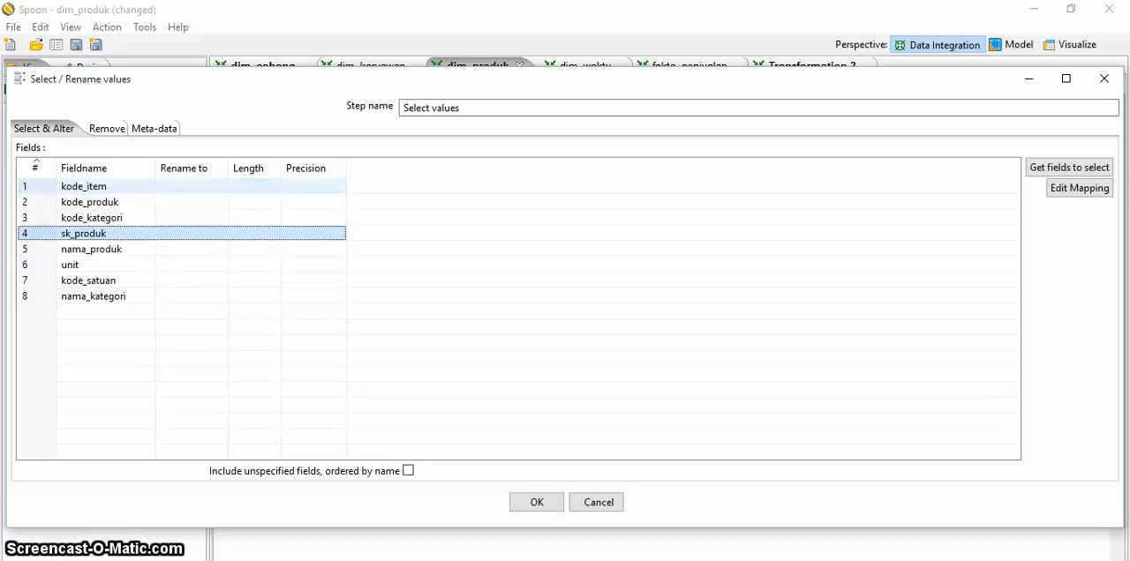
key("ctrl+Up")
key("ctrl+Up")
key("ctrl+Down")
key("ctrl+Up")
key("ctrl+Up")
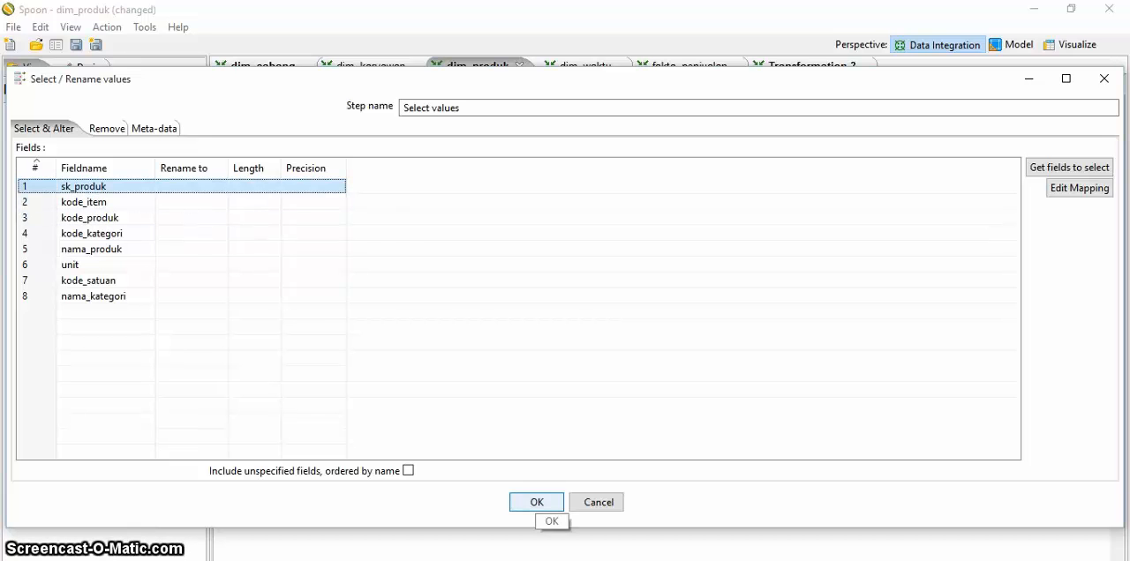
left_click(537, 502)
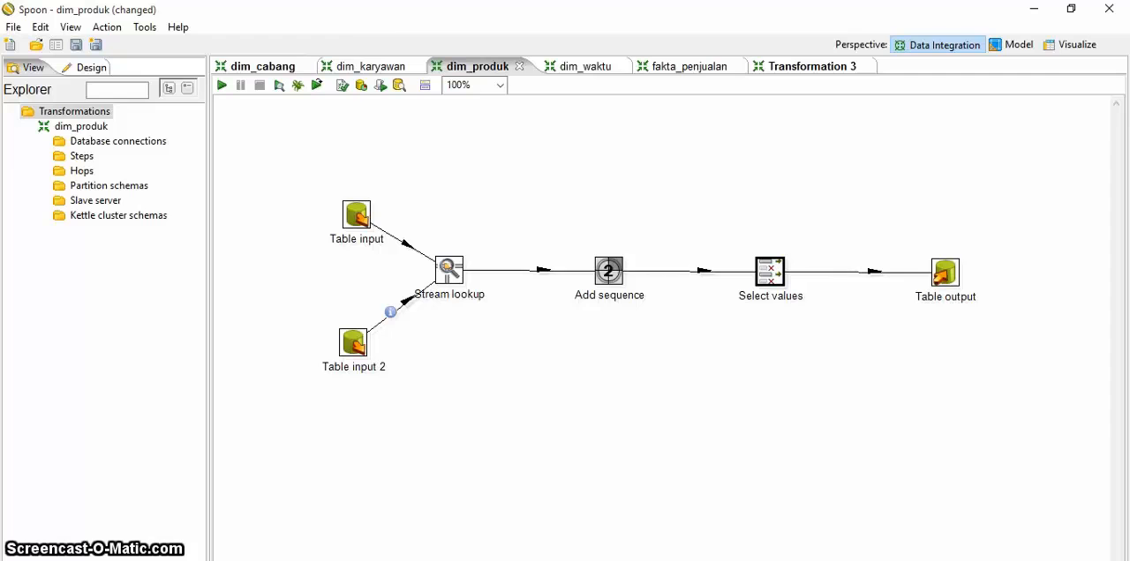
Step: Review the Table output step of dim_produk, checking which database connections are available for it
double_click(944, 273)
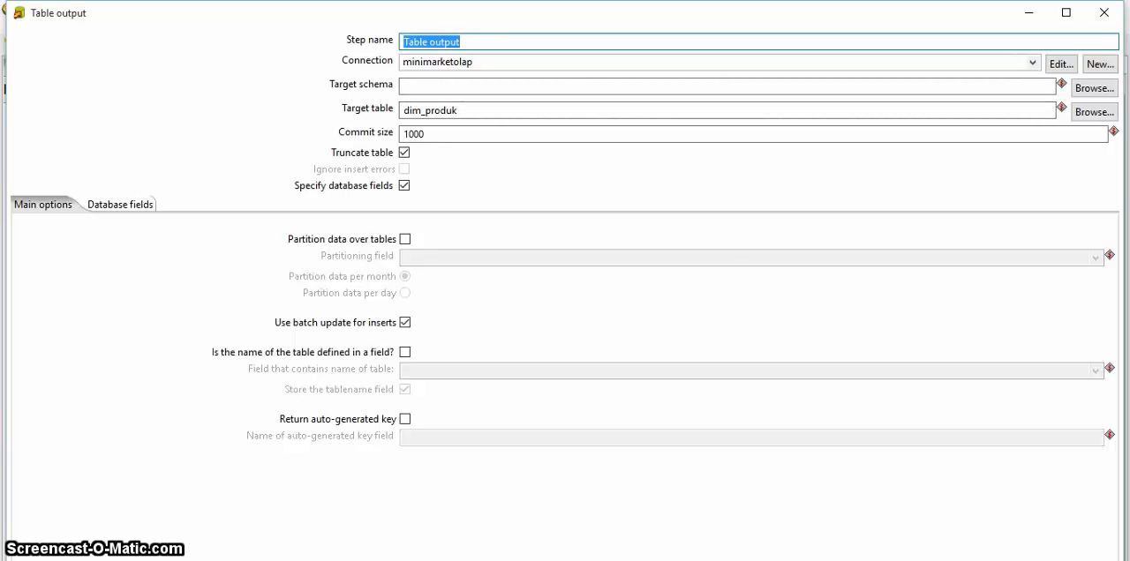
left_click(1032, 62)
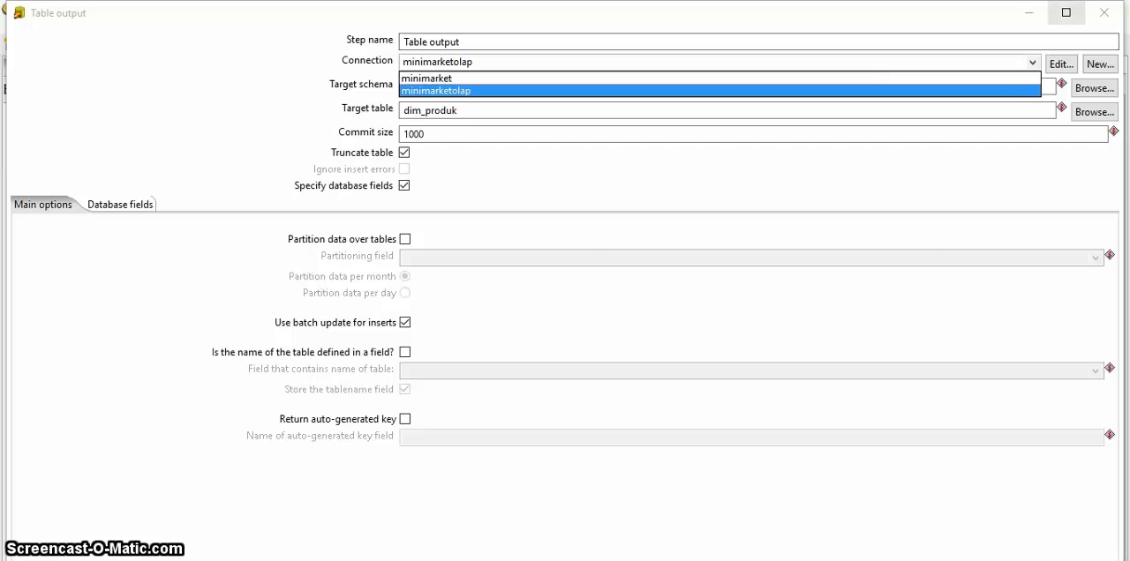
left_click(1028, 13)
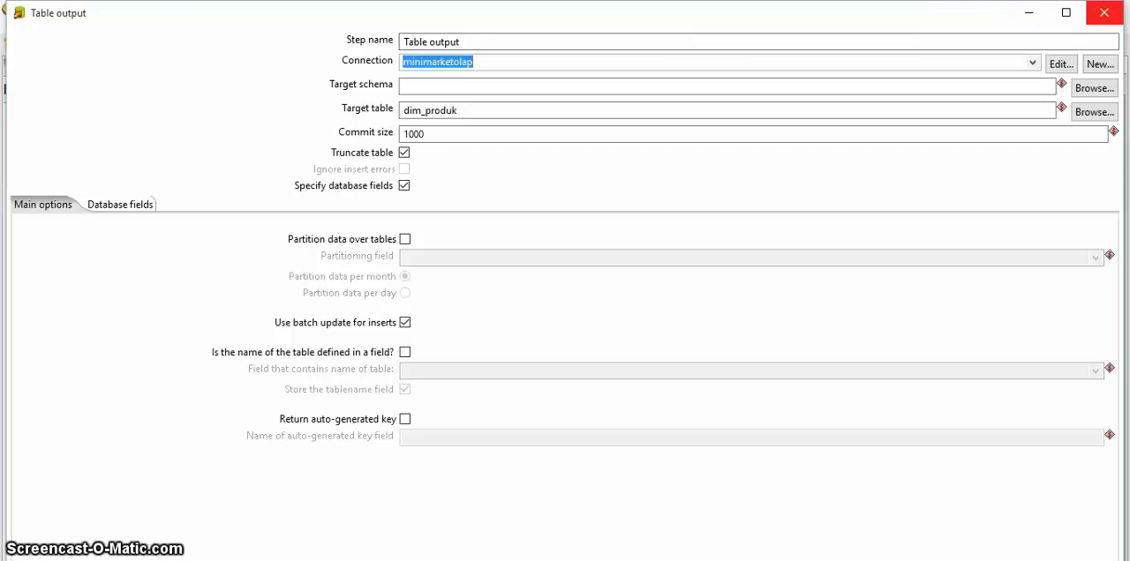
left_click(1103, 12)
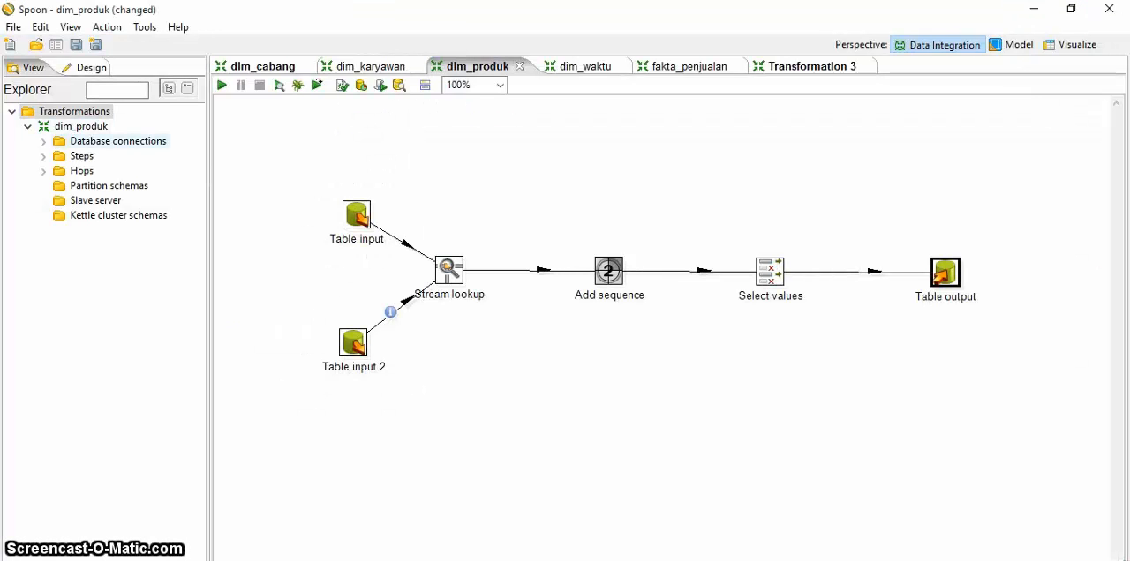
Step: Start a new database connection named minimarket_olap with localhost as its host name
double_click(118, 141)
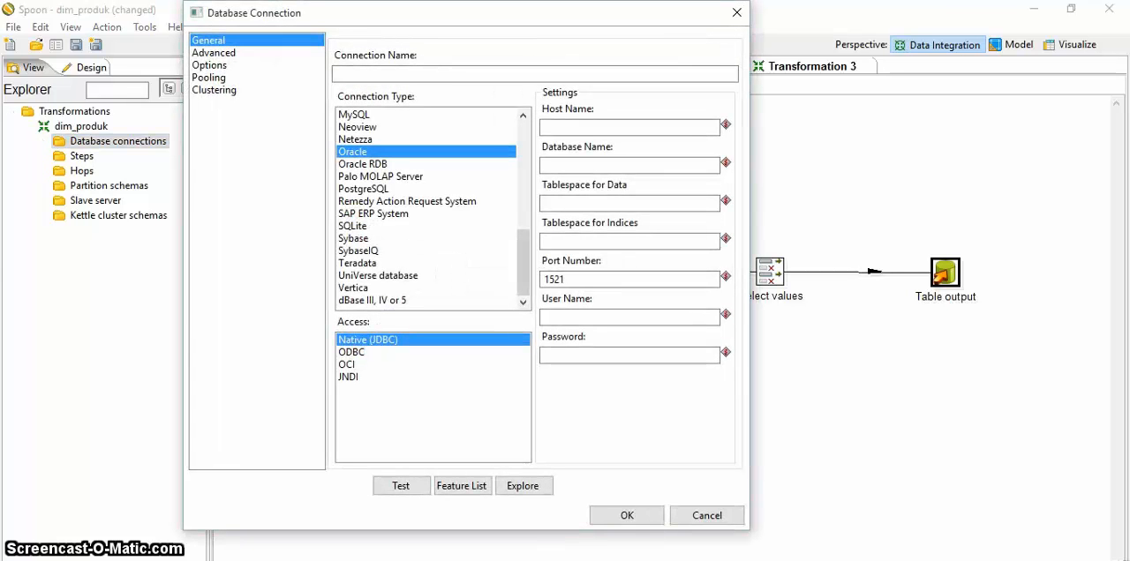
type("mini")
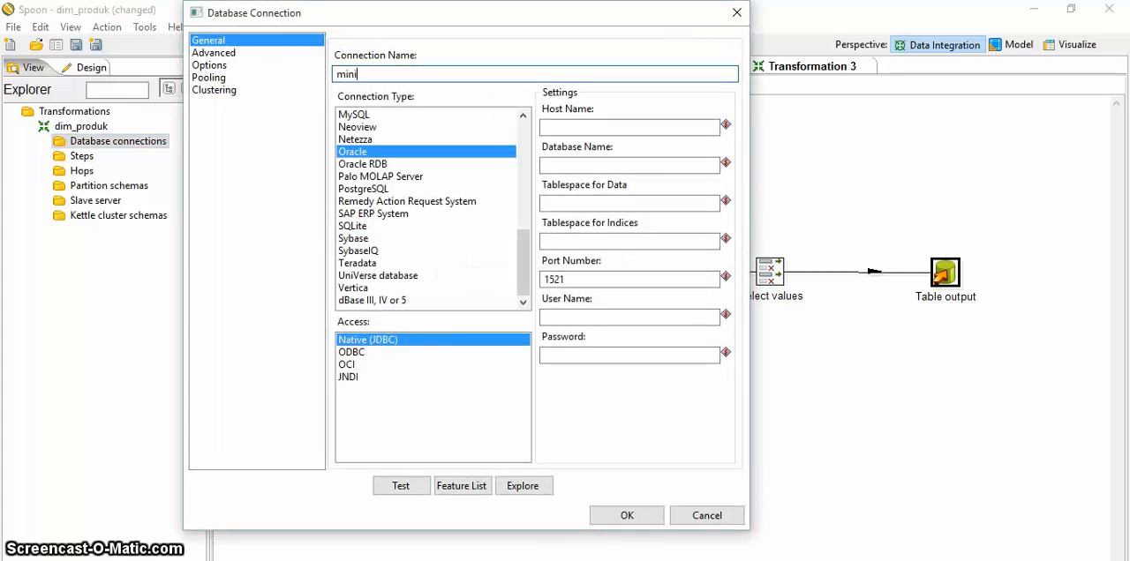
type("market")
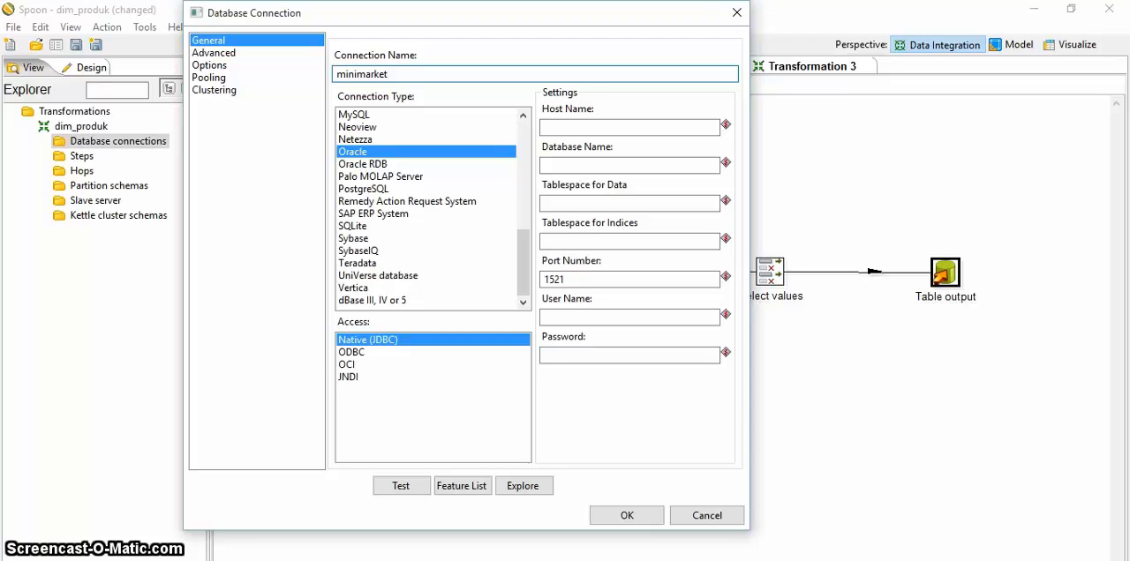
type("_olap")
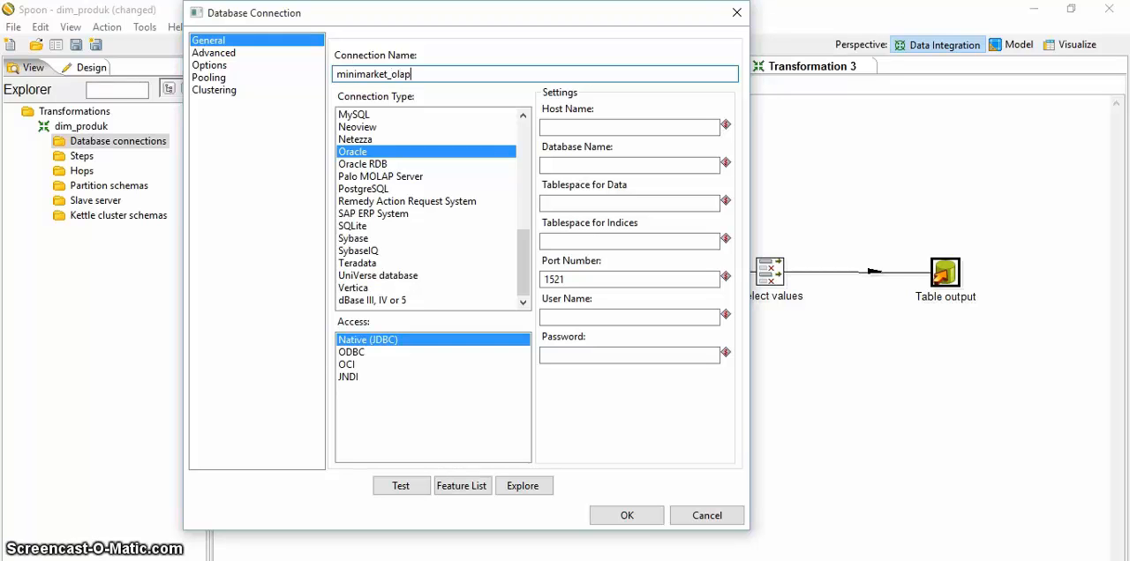
left_click(629, 128)
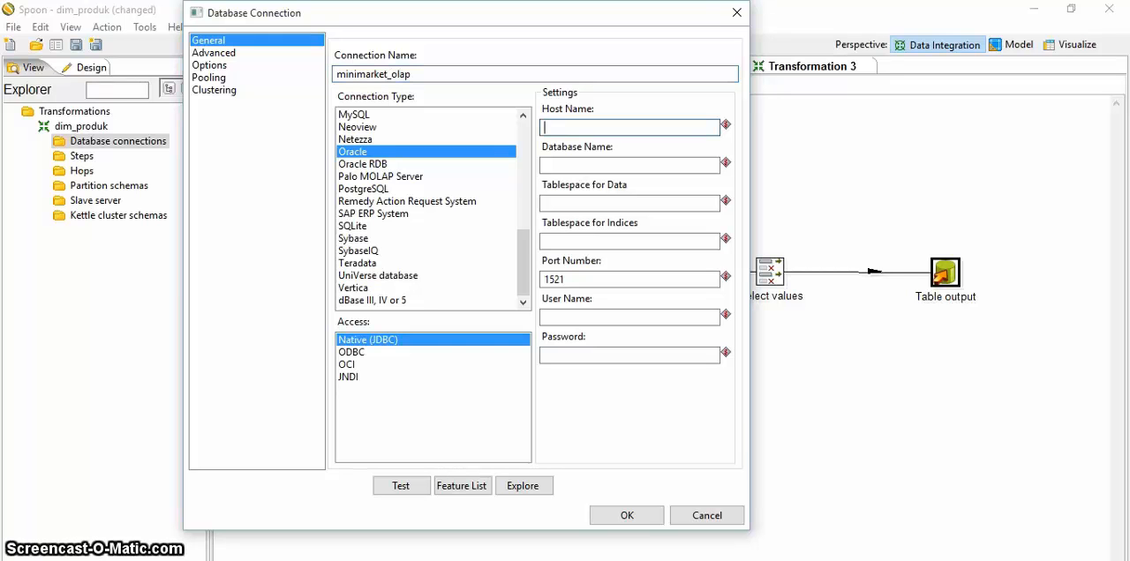
type("loc")
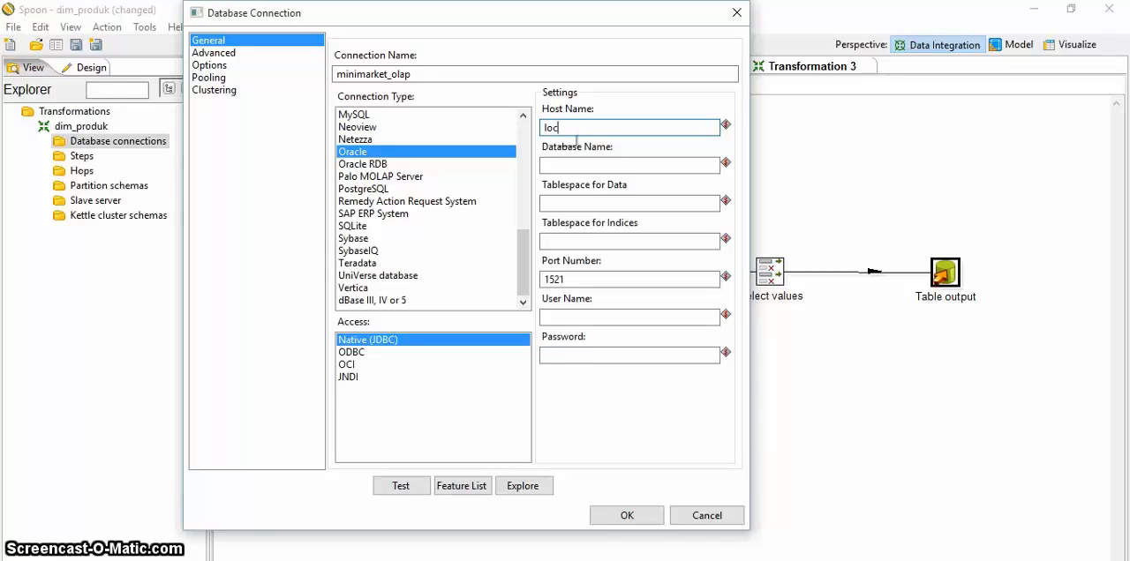
type("alhost")
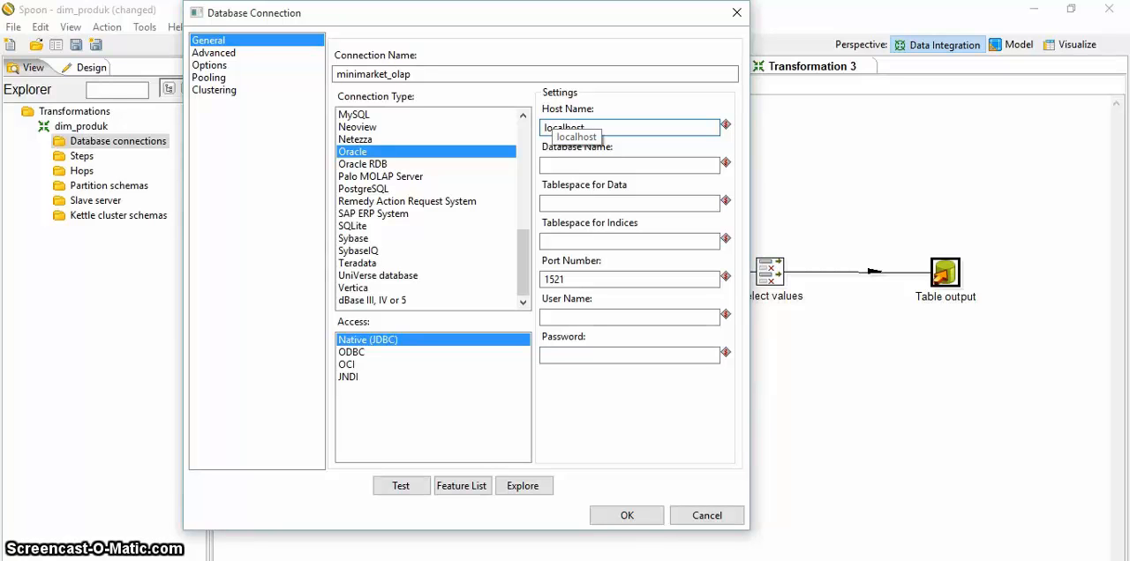
Step: Set the new connection to MySQL with database name minimarket_olap and user name root
left_click(355, 115)
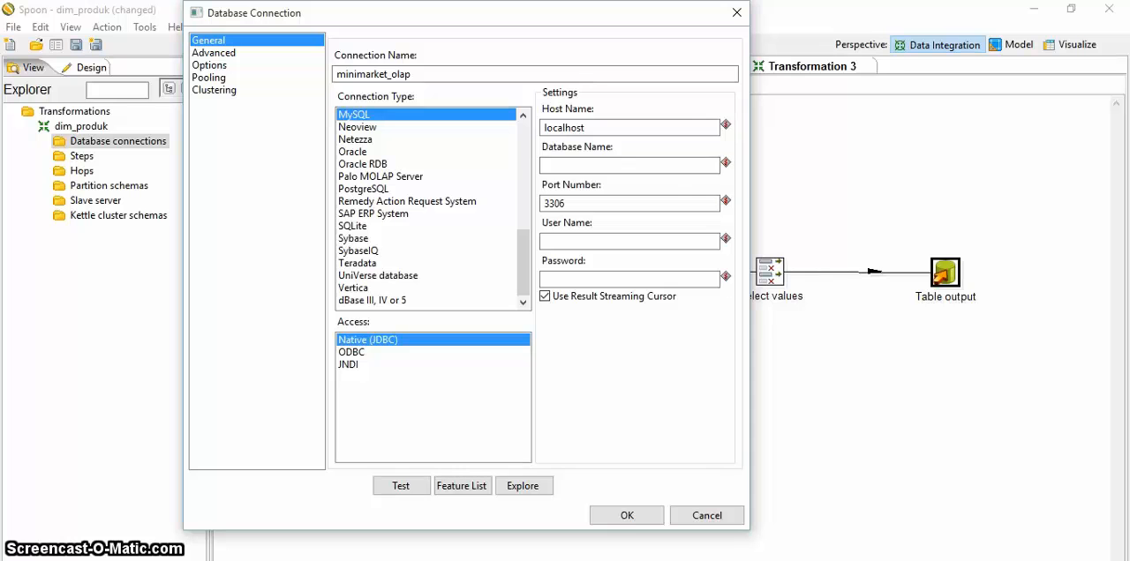
left_click(629, 166)
type("minima")
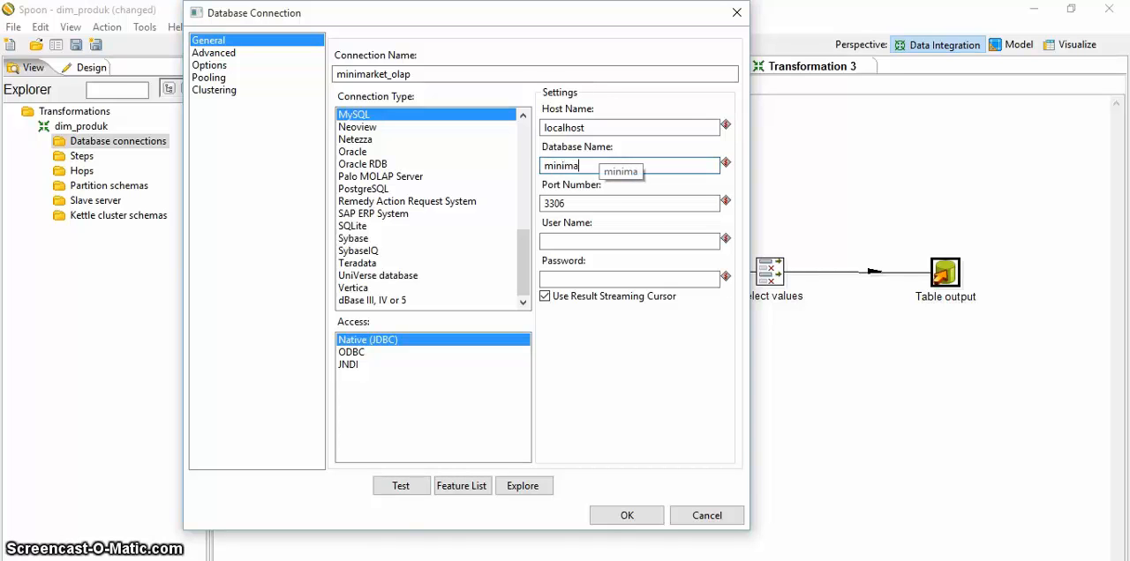
type("rket_olap")
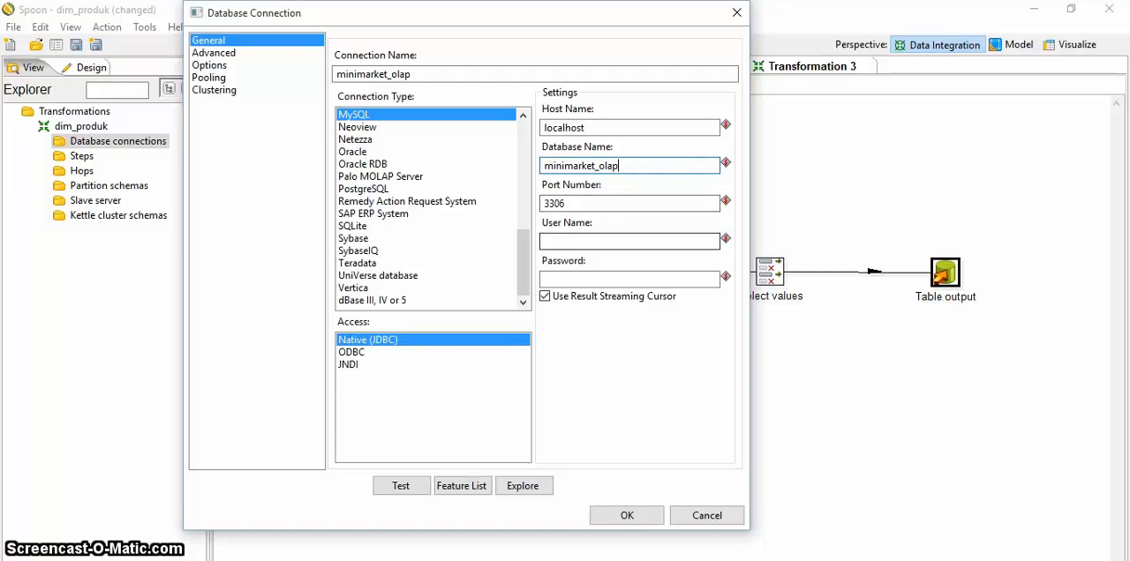
left_click(565, 241)
type("root")
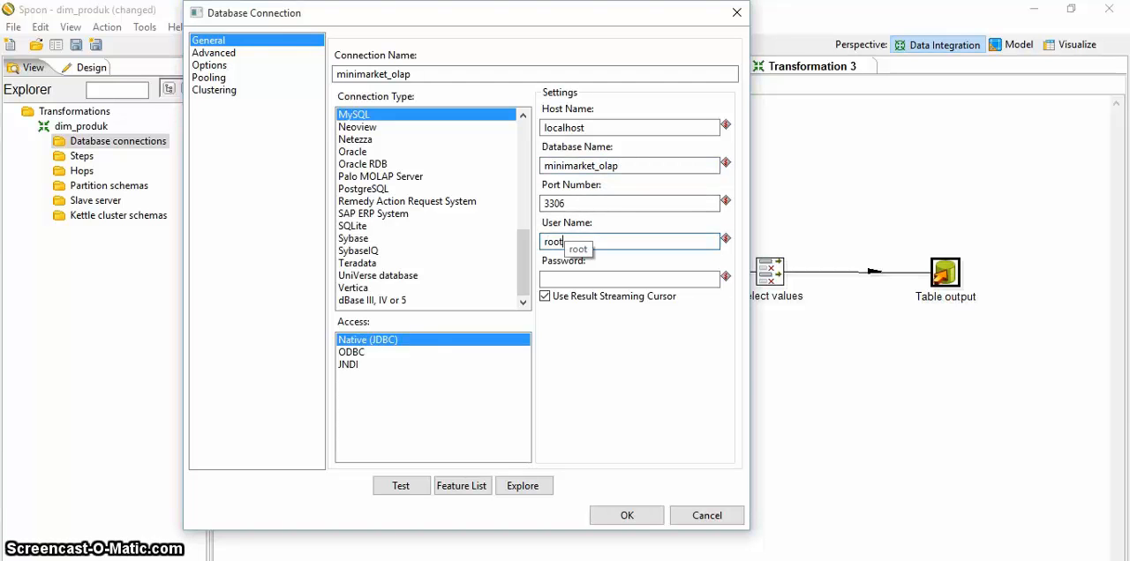
Step: Test the minimarket_olap database connection and save it
left_click(401, 485)
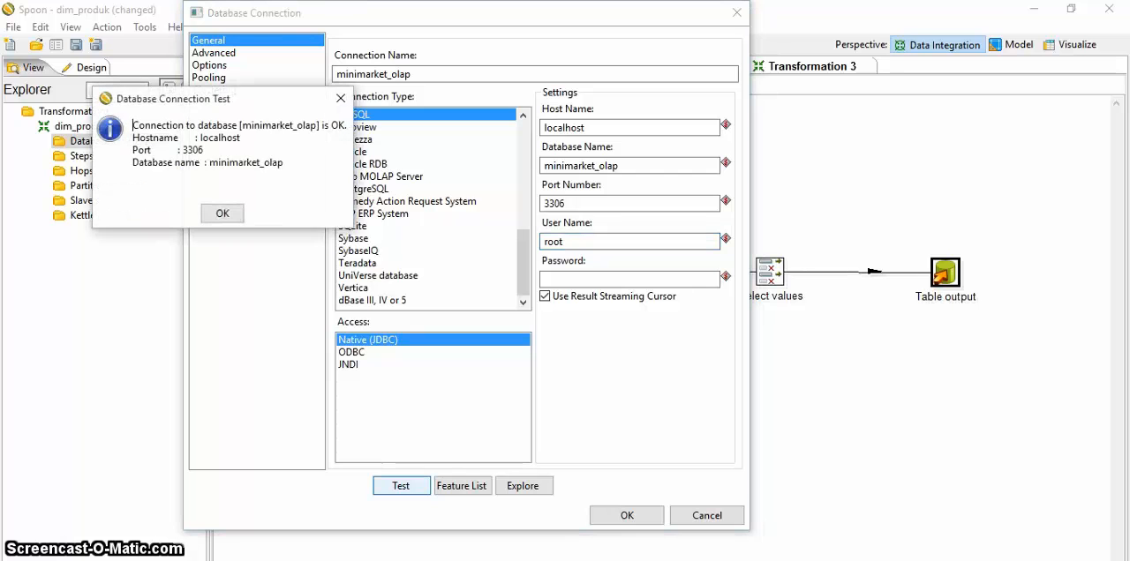
left_click(223, 213)
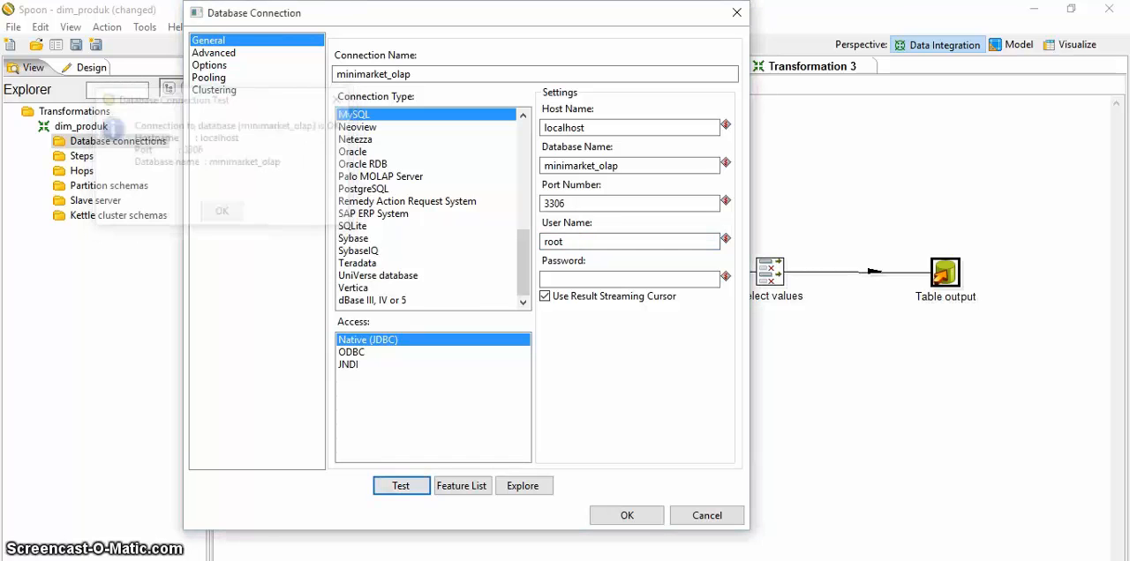
left_click(626, 515)
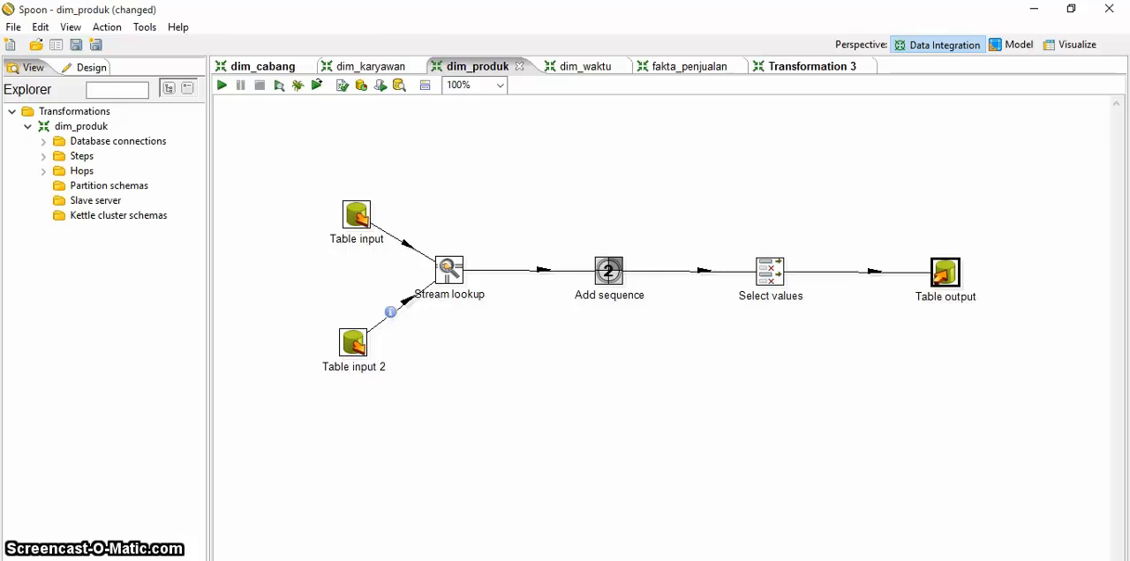
Step: Switch the Table output step's connection to minimarket_olap, keeping dim_produk as the target table
double_click(945, 273)
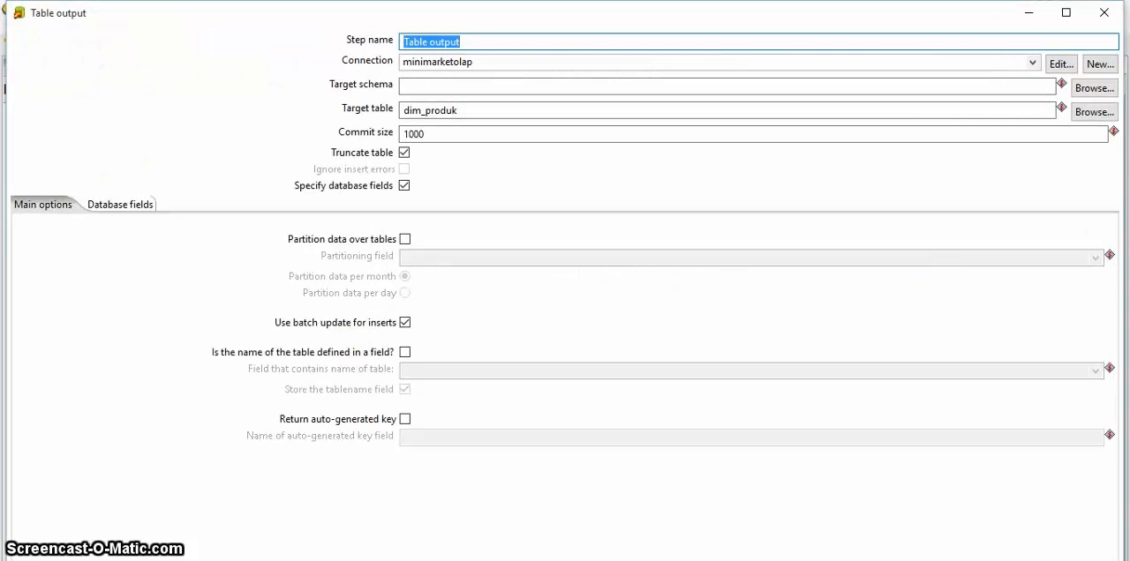
left_click(1032, 62)
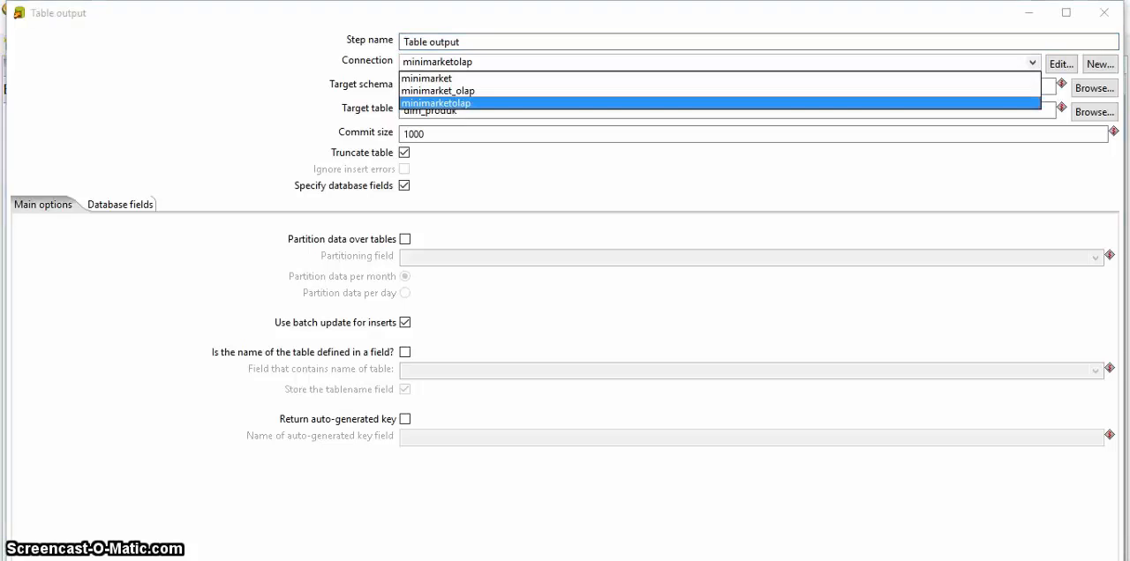
left_click(439, 91)
left_click(439, 89)
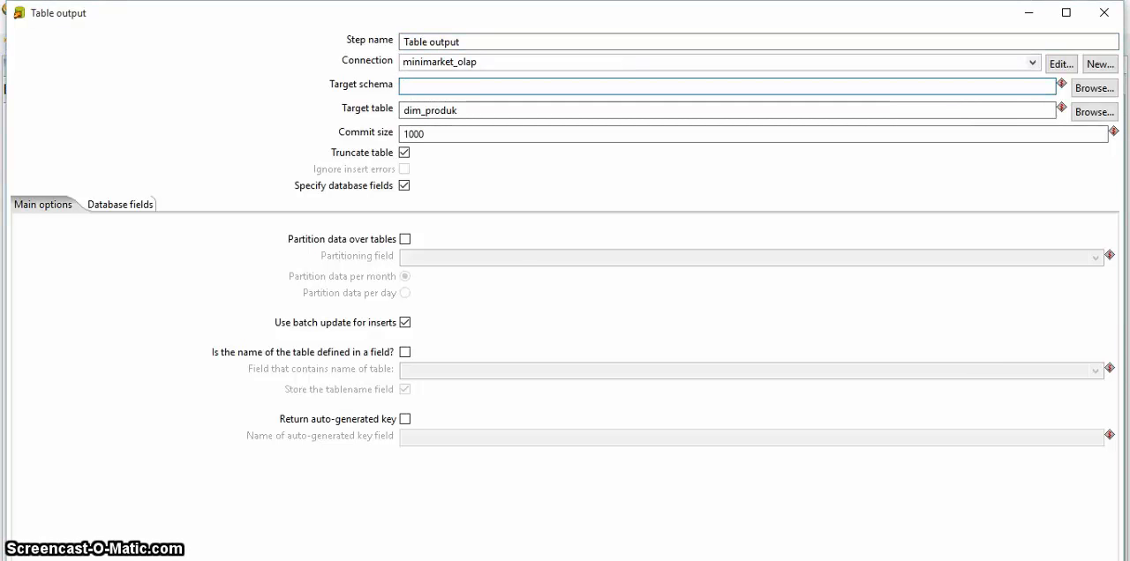
key("Return")
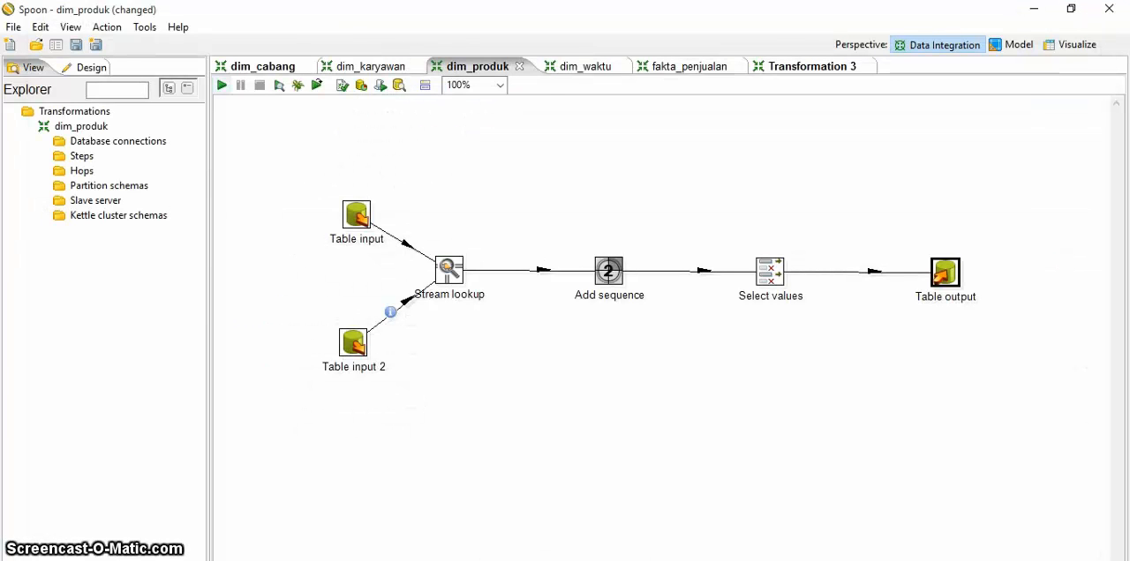
Step: Run the dim_produk transformation with local execution, saving its changes first
left_click(221, 85)
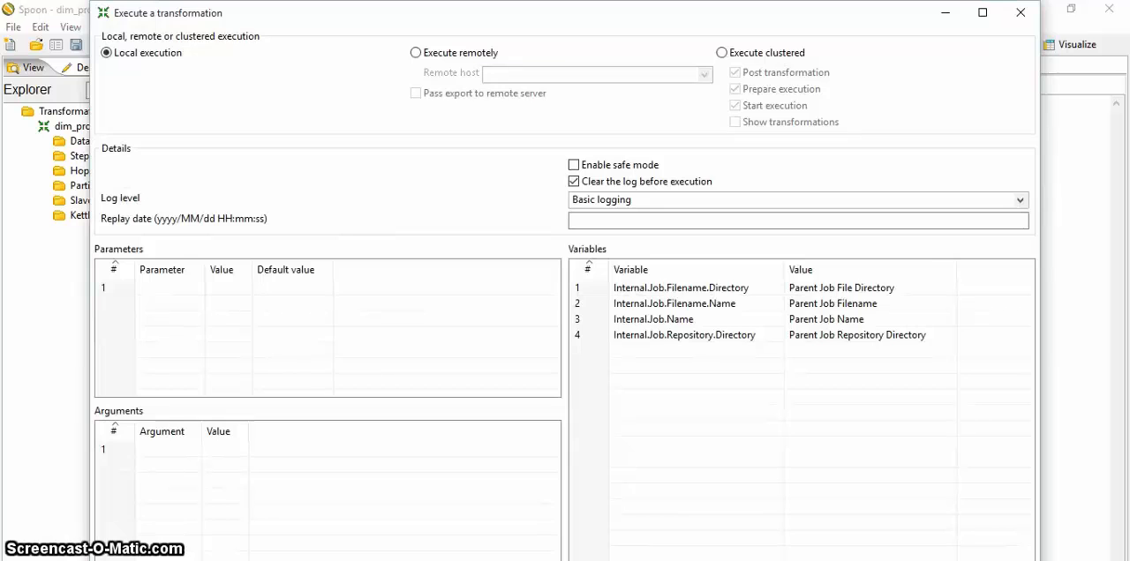
key("Return")
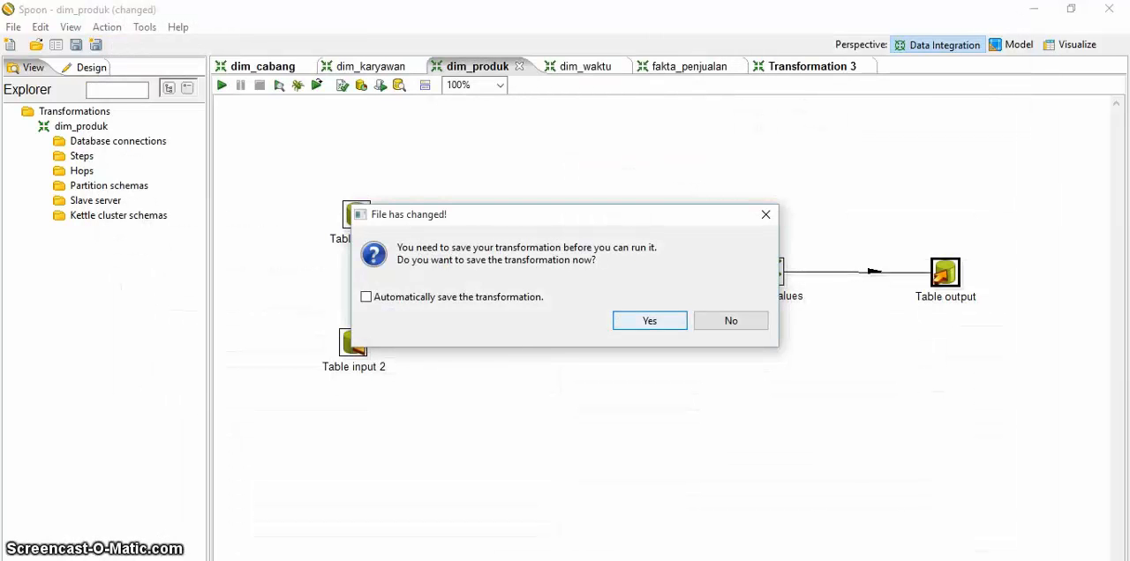
key("Return")
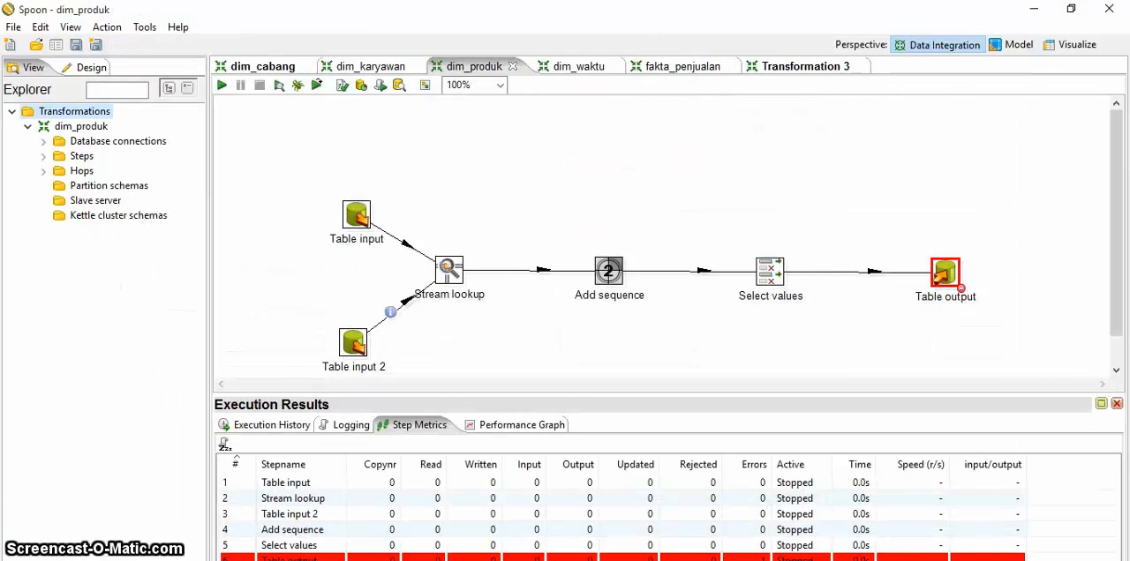
Step: Recheck the connection and target table settings of the Table output step
double_click(945, 274)
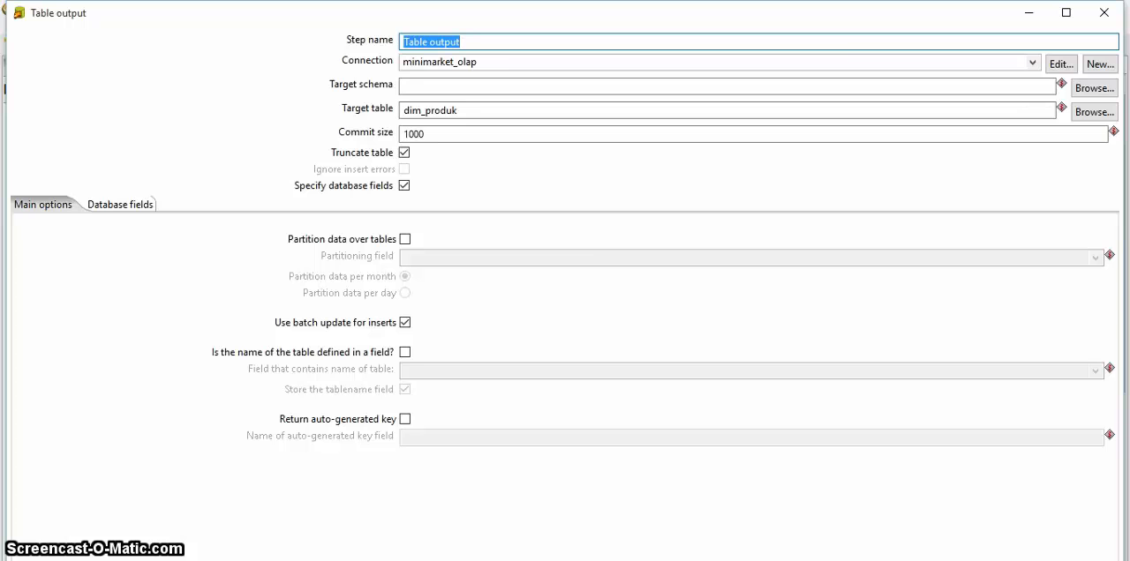
left_click(1103, 12)
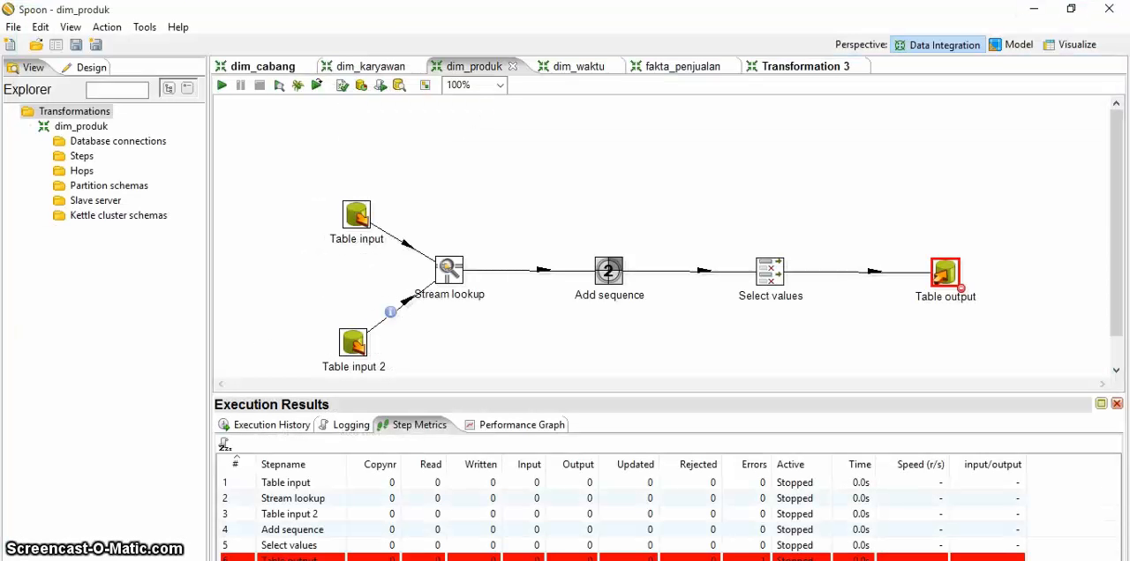
Step: Preview the first 1000 rows of the dim_produk transformation at Table output and examine the resulting log
left_click(279, 84)
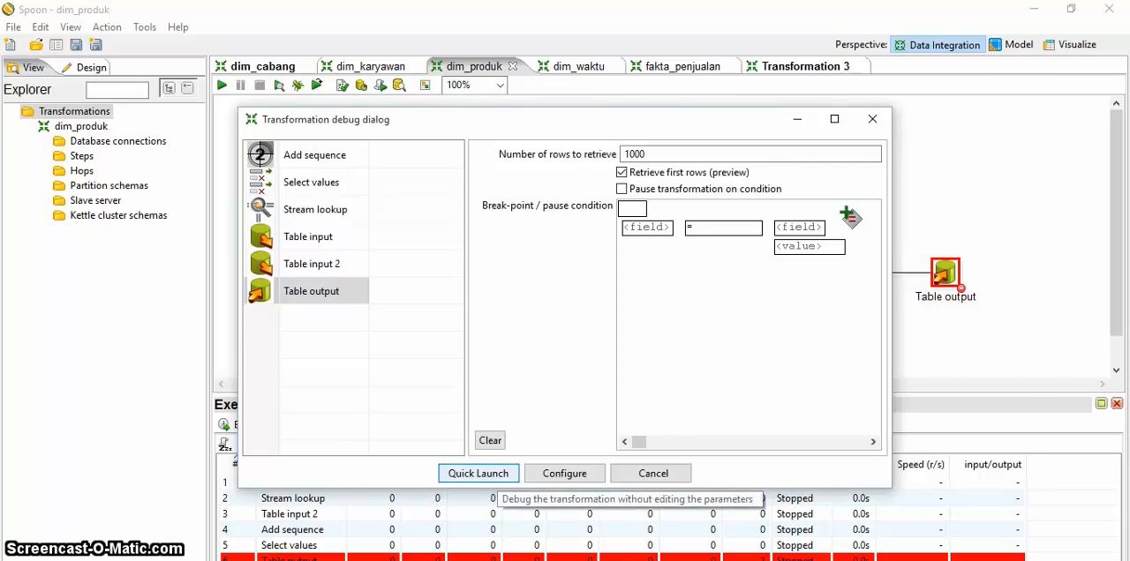
left_click(478, 473)
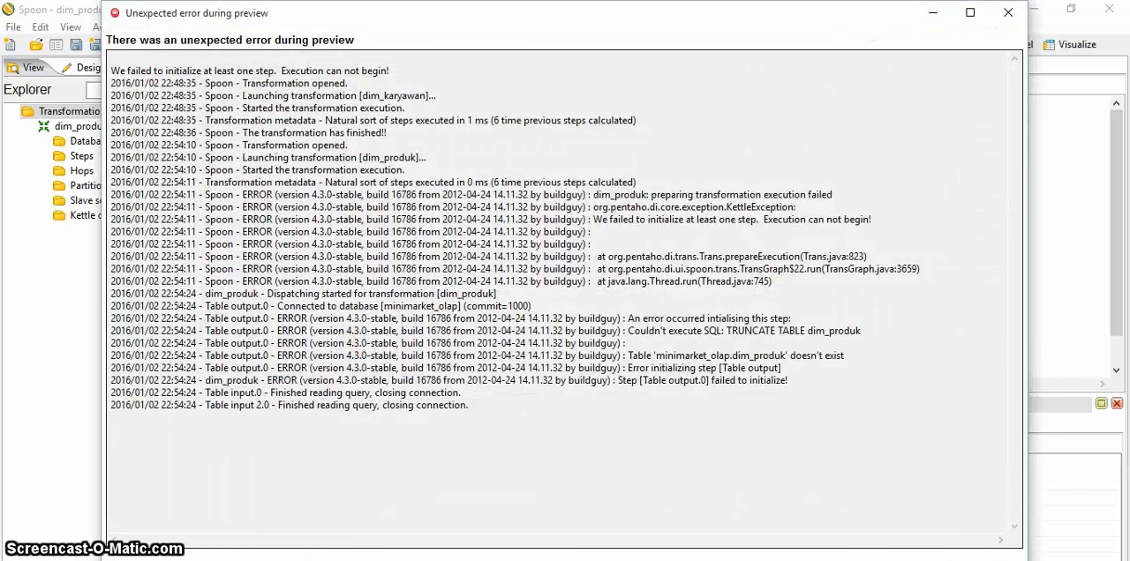
key("Escape")
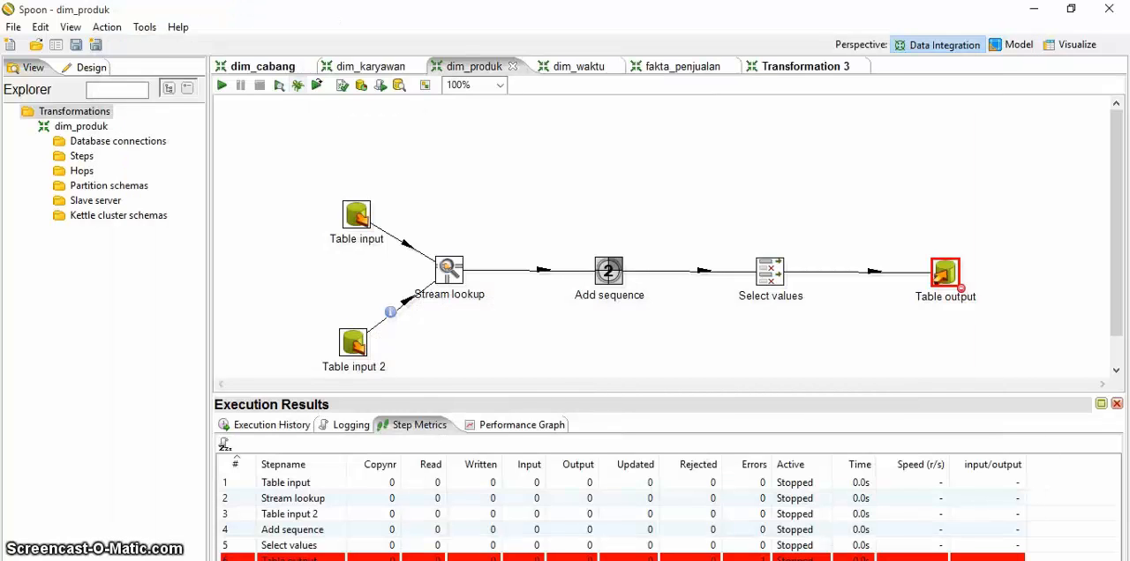
Step: Create the dim_produk table in minimarket_olap by executing the Table output step's generated CREATE TABLE statement
double_click(945, 272)
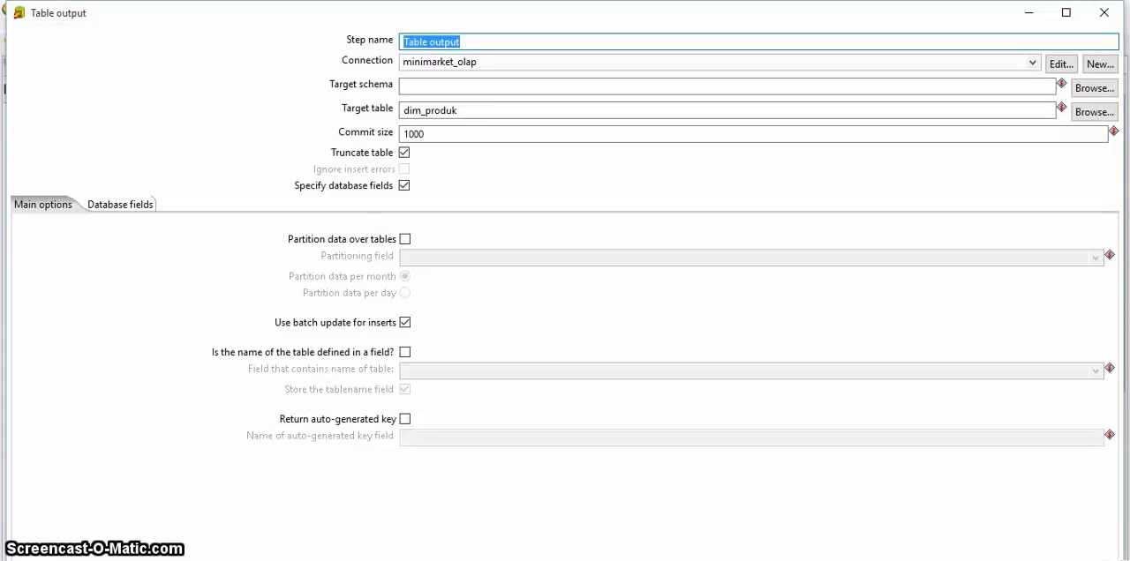
left_click(486, 351)
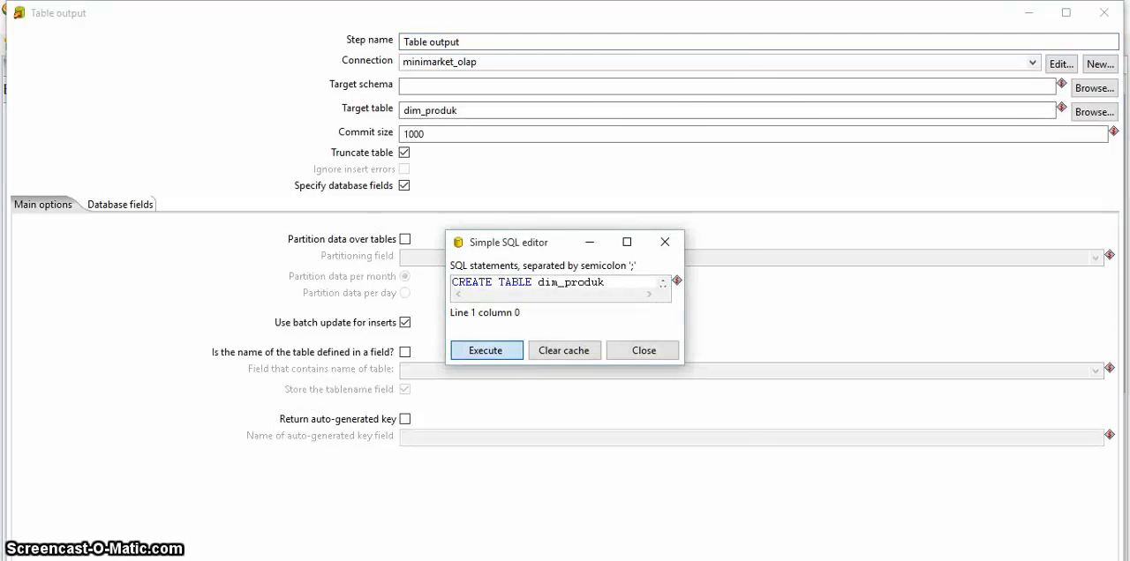
left_click(559, 526)
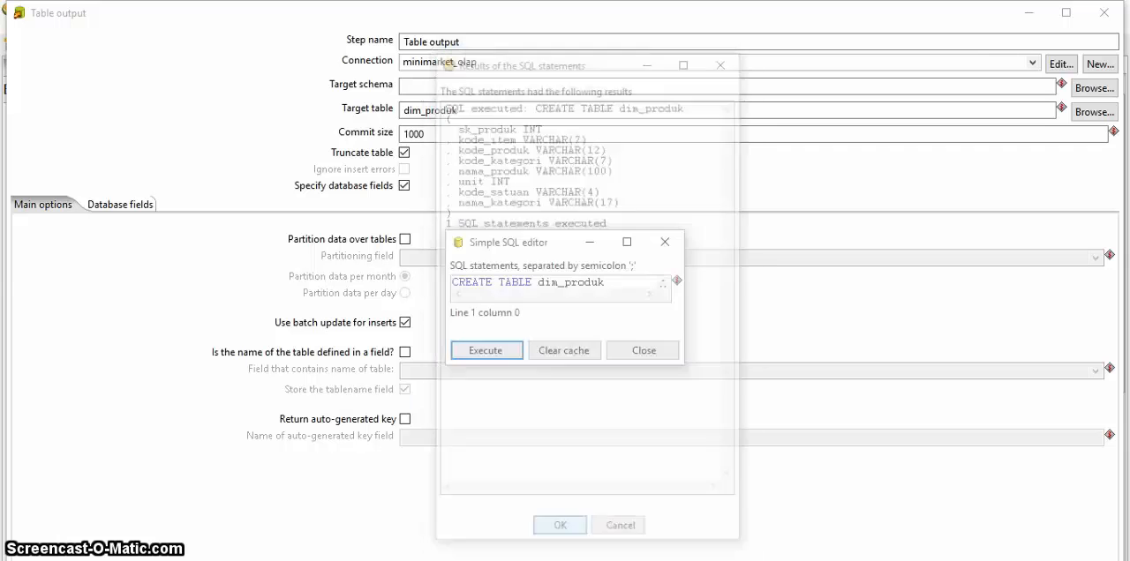
left_click(644, 350)
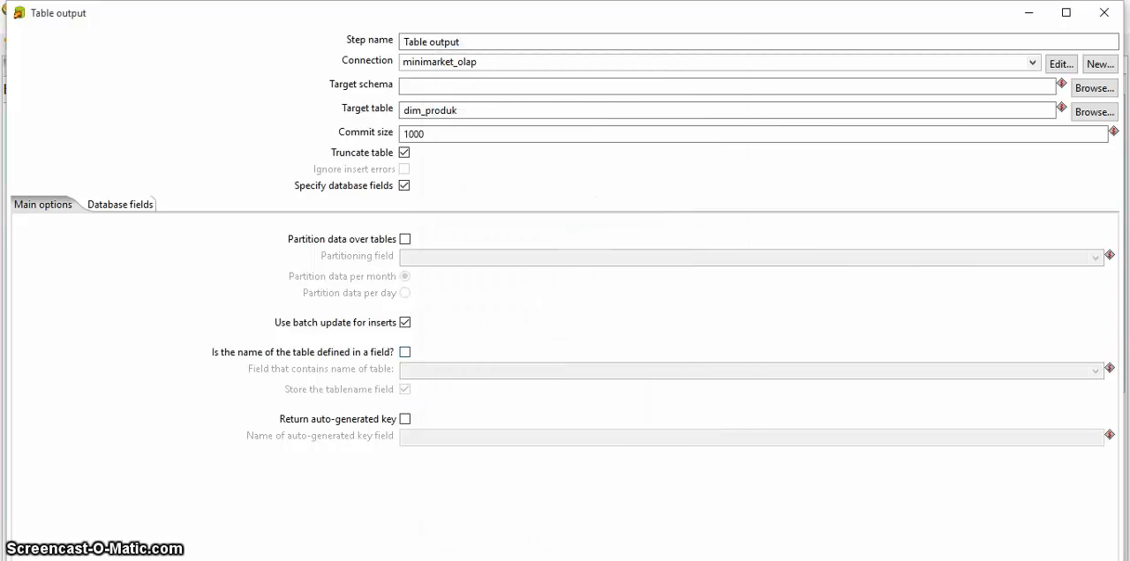
key("Return")
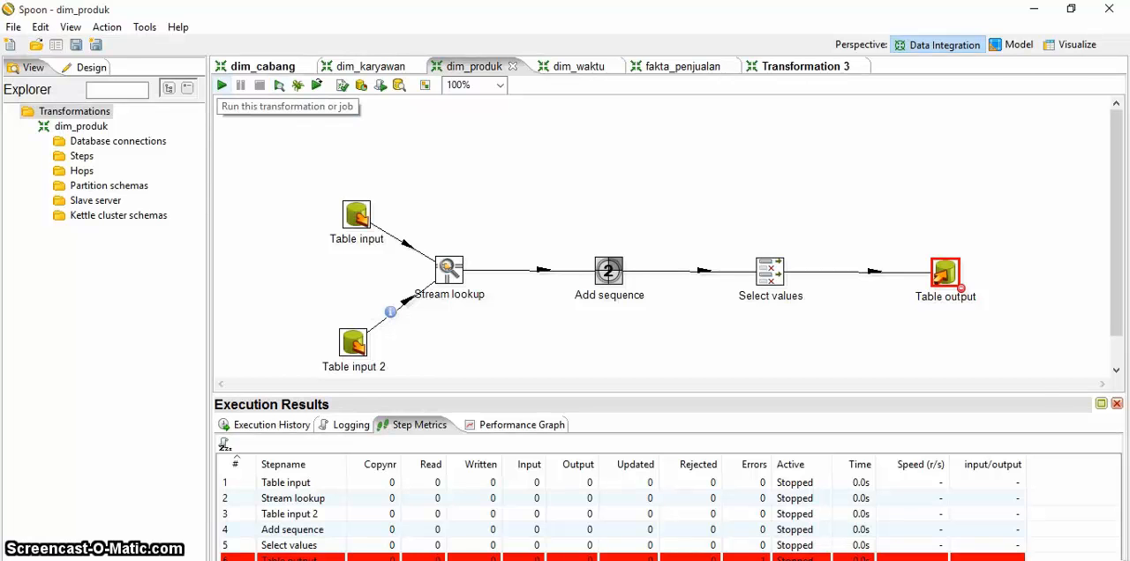
Step: Run the dim_produk transformation again using local execution with basic logging
left_click(222, 85)
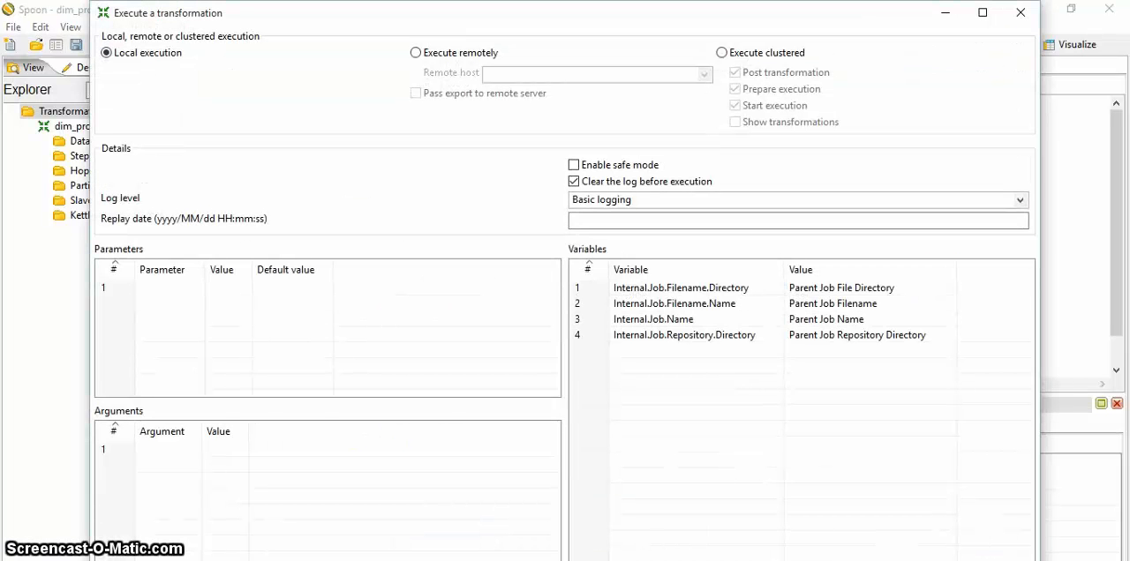
key("Return")
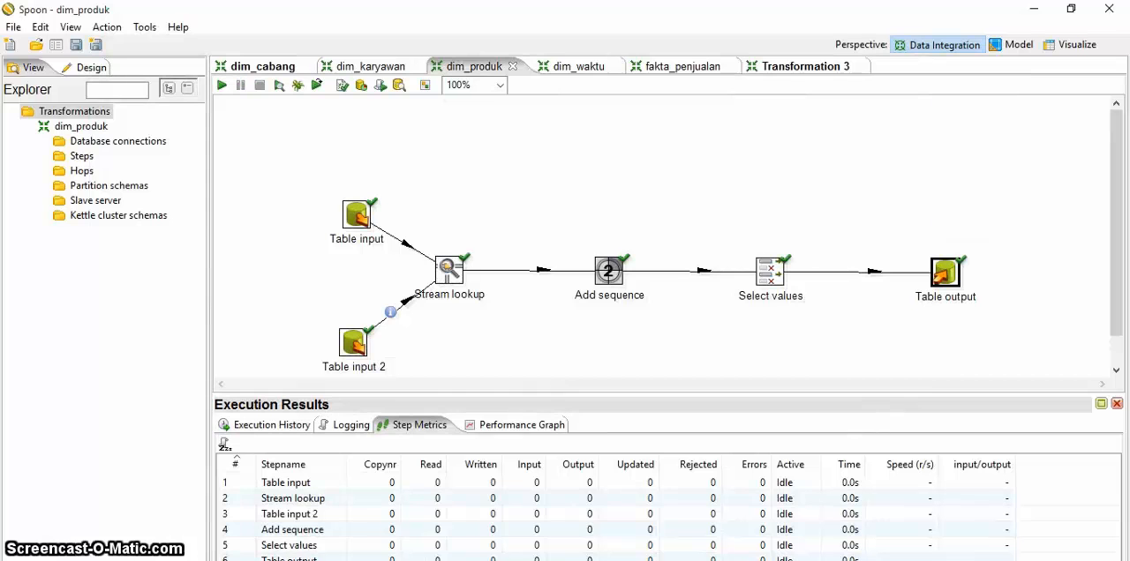
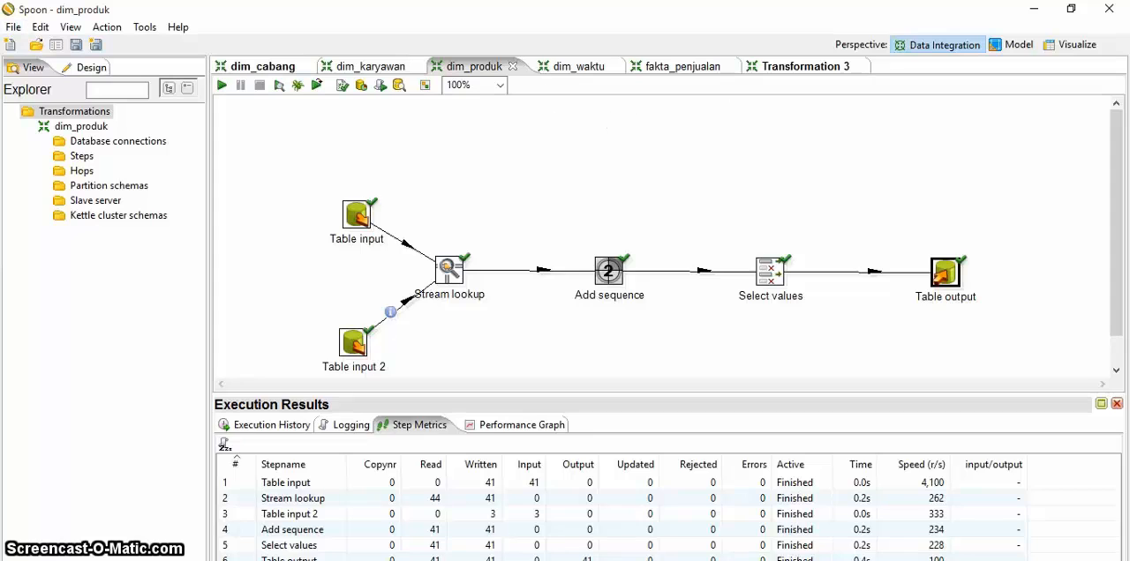
Step: Switch to the dim_waktu transformation and open dim_waktu.ktr from the prak.bi TA folder
left_click(570, 66)
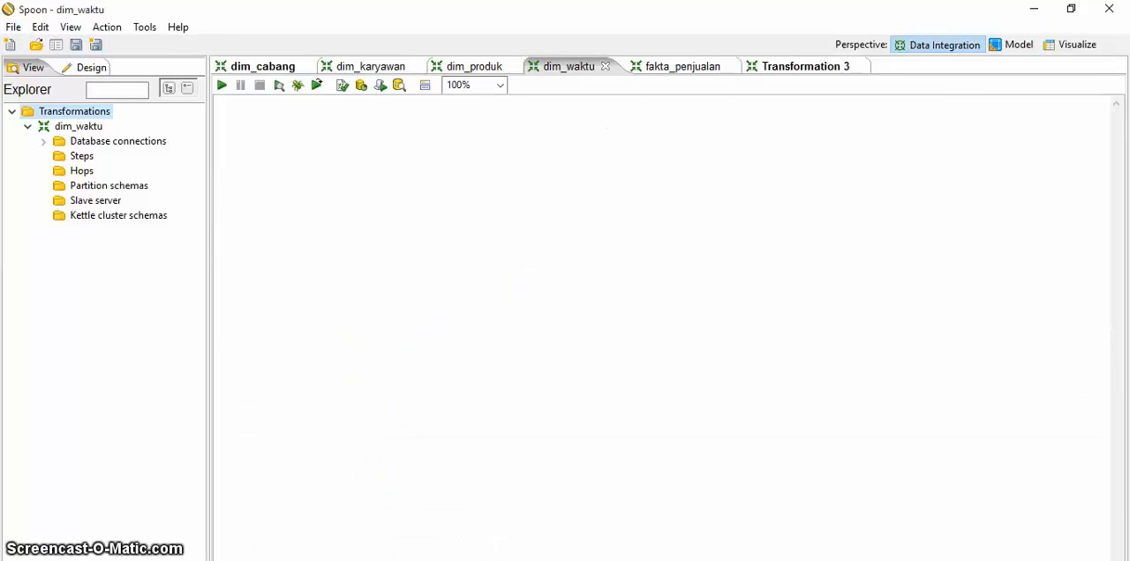
left_click(671, 66)
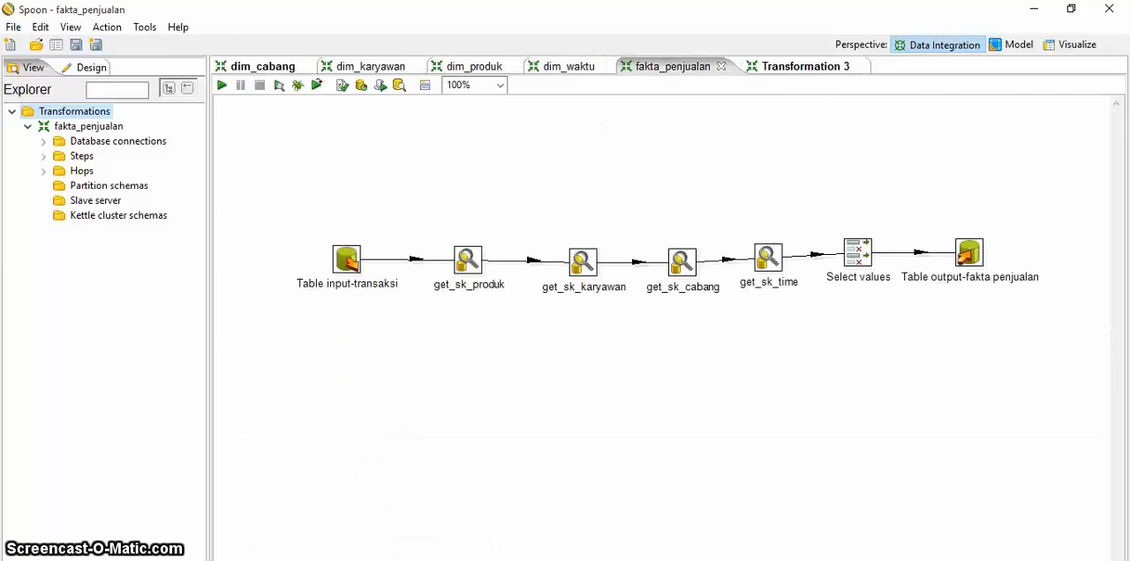
left_click(574, 66)
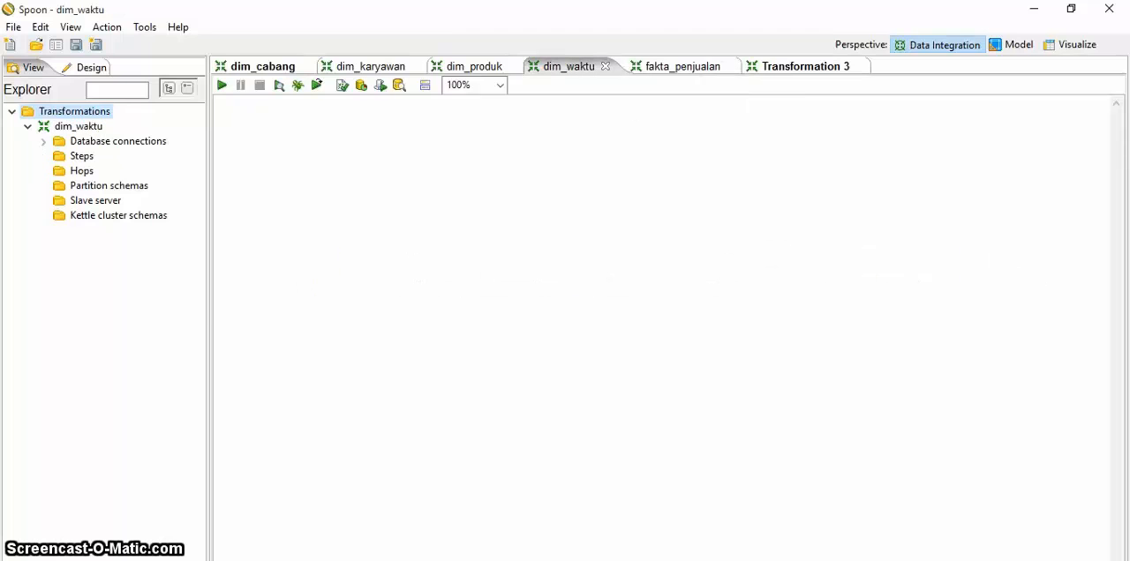
left_click(13, 26)
left_click(45, 63)
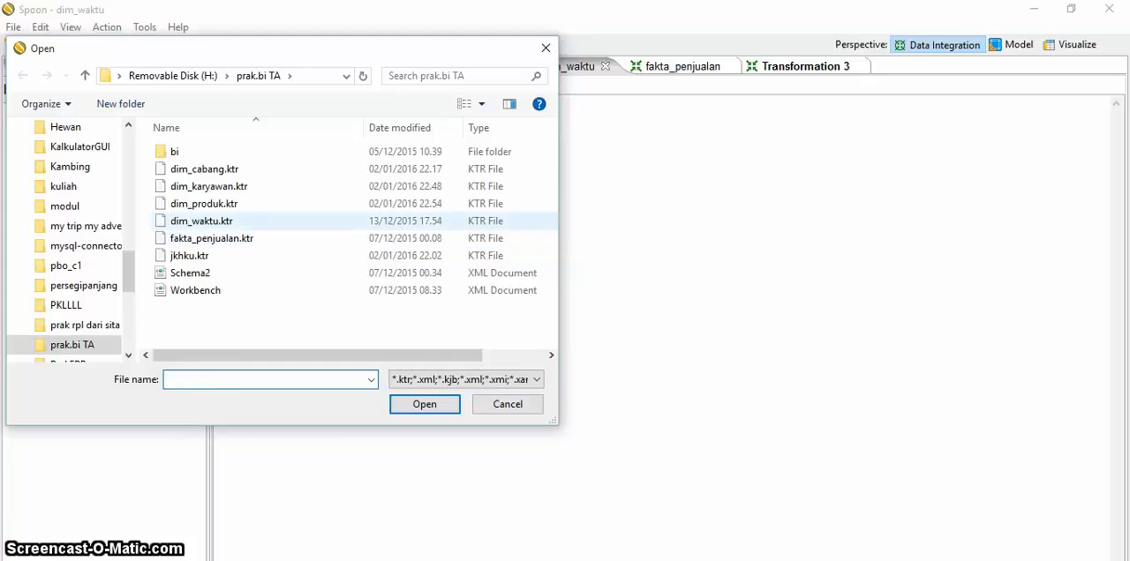
left_click(202, 220)
left_click(425, 404)
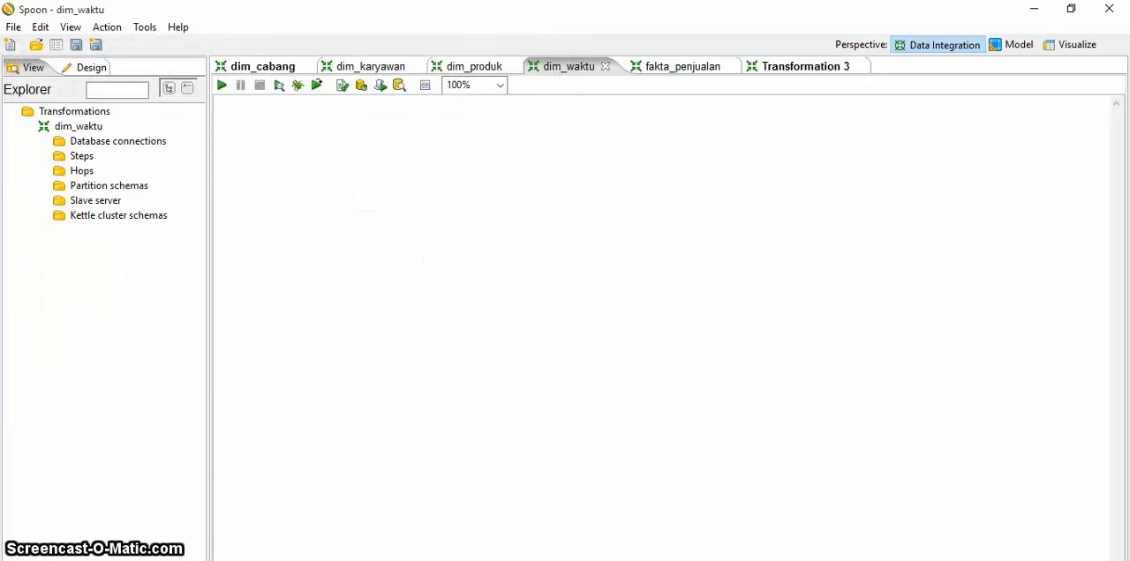
double_click(78, 126)
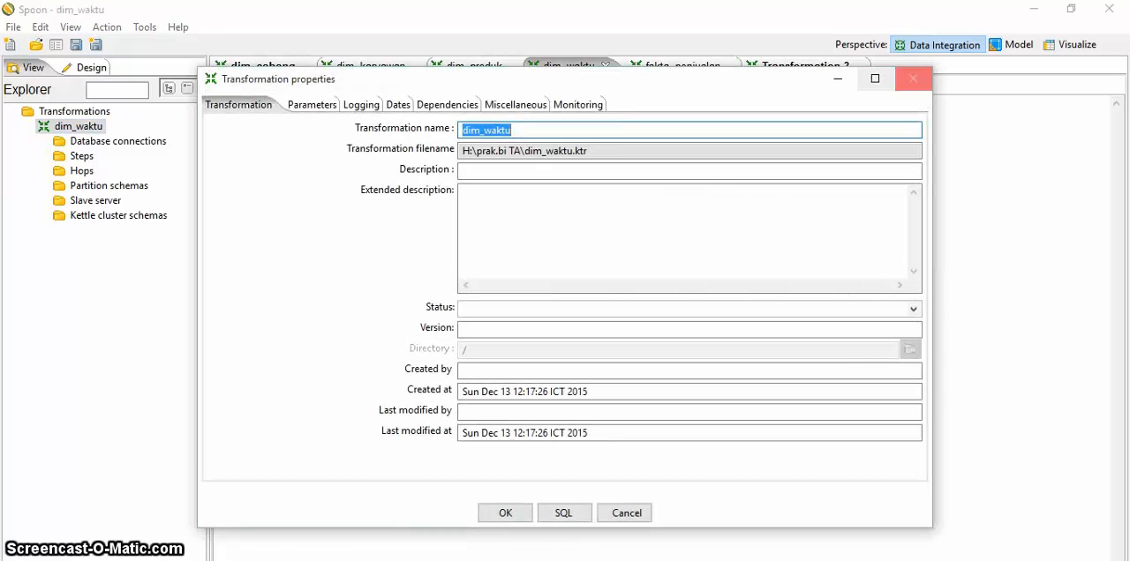
left_click(913, 77)
left_click(117, 141)
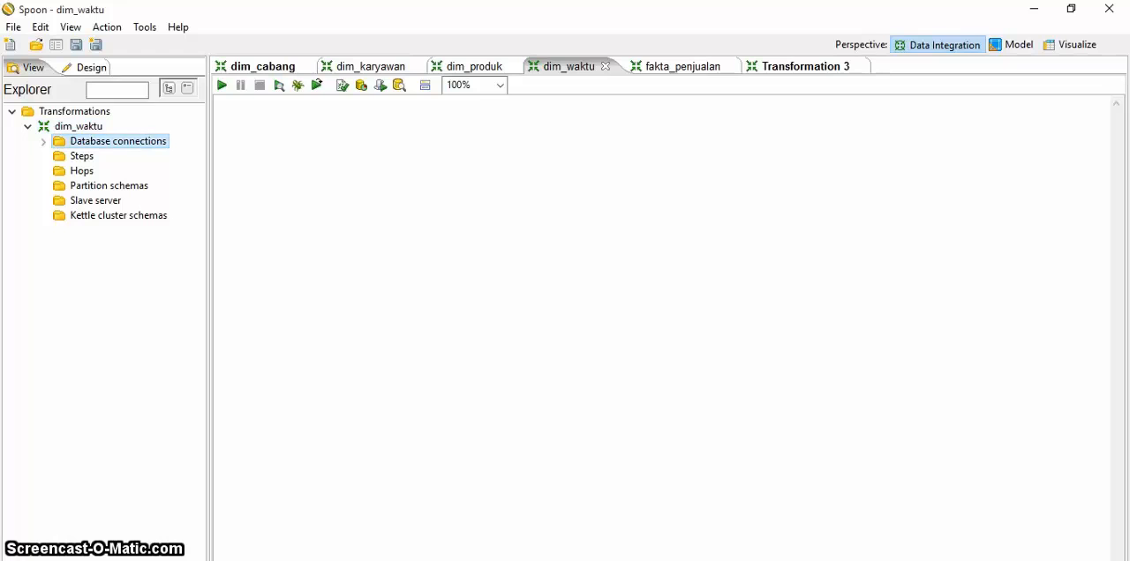
left_click(78, 126)
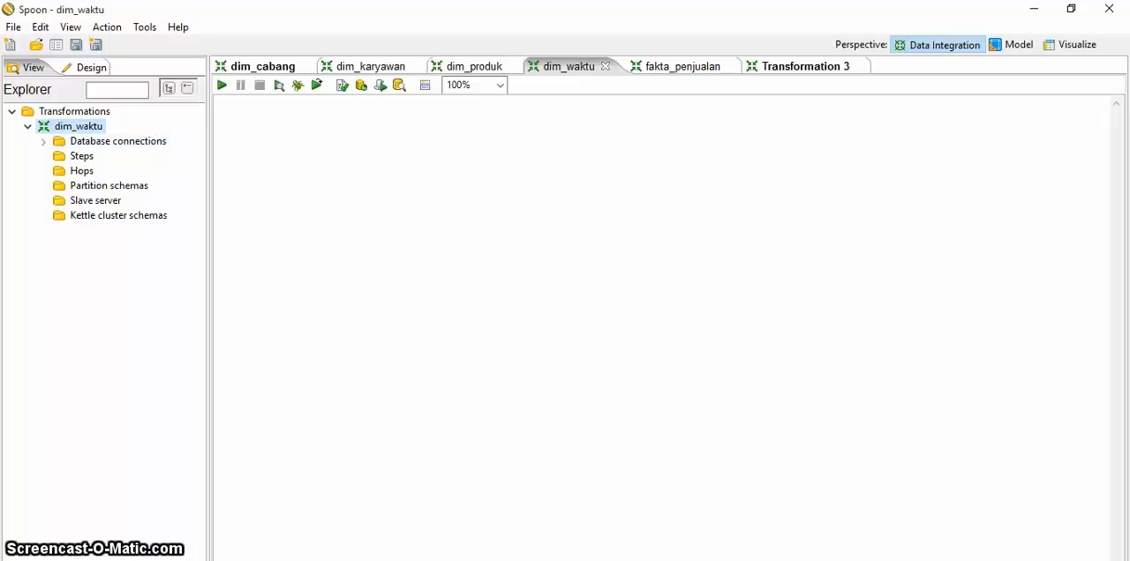
Step: Start a new database connection in dim_waktu named minimarket_olap, with host localhost and connection type MySQL
double_click(117, 141)
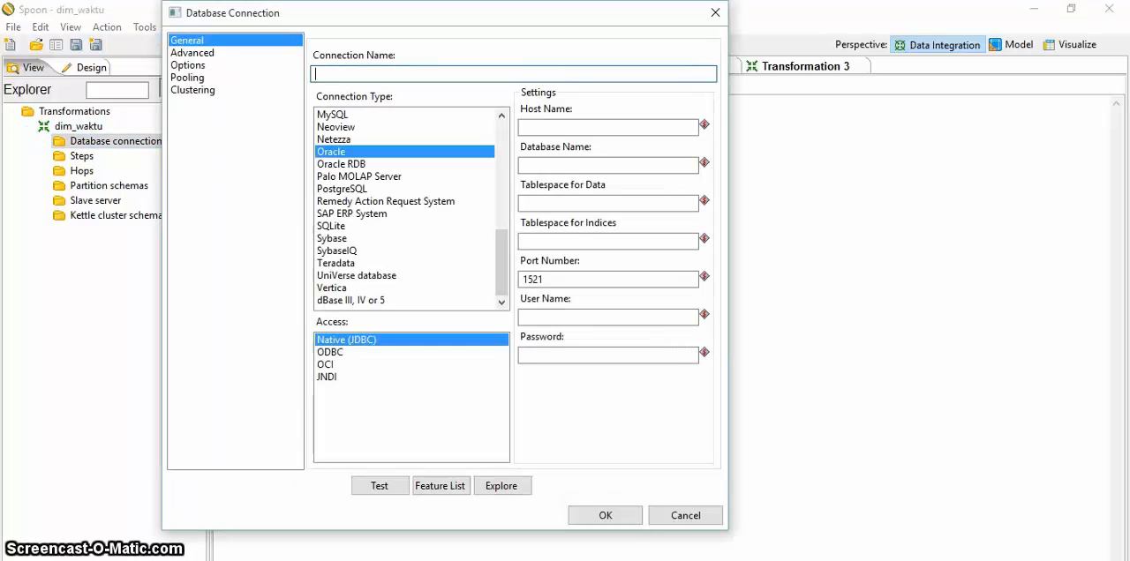
type("min")
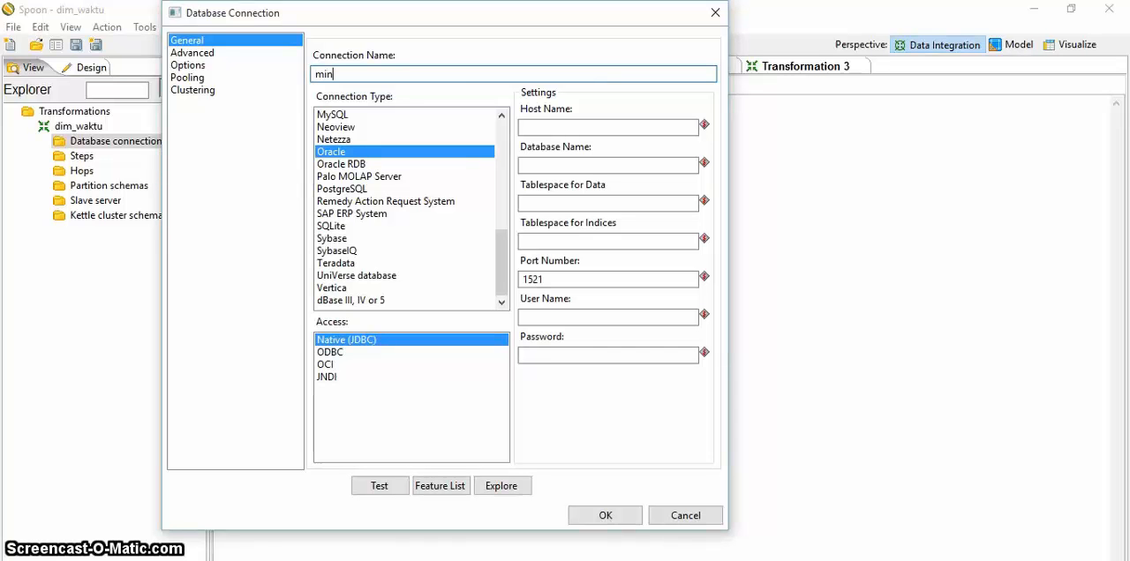
type("ima")
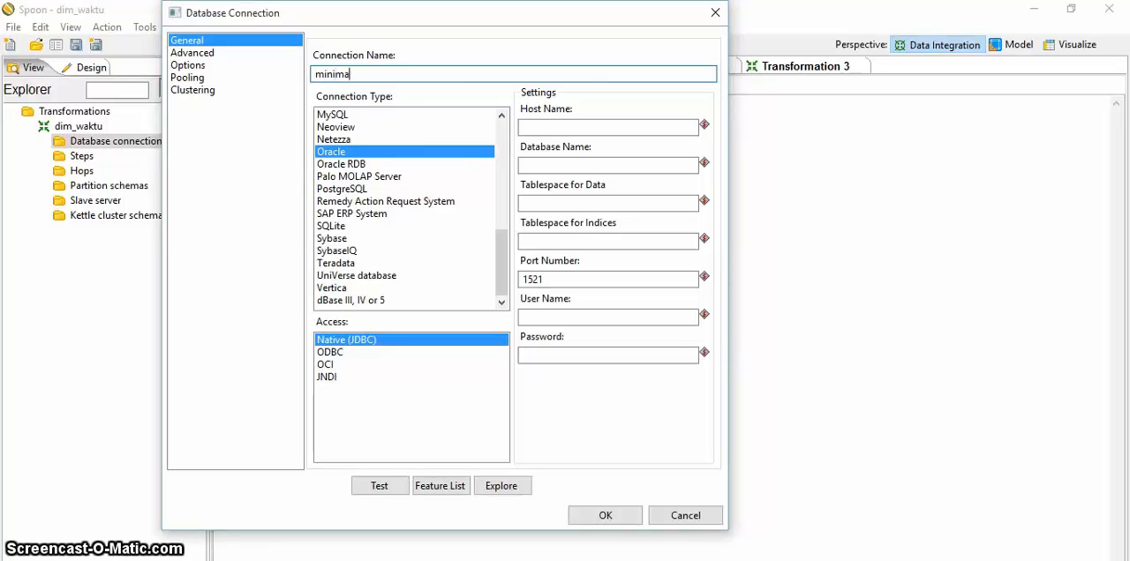
type("rket")
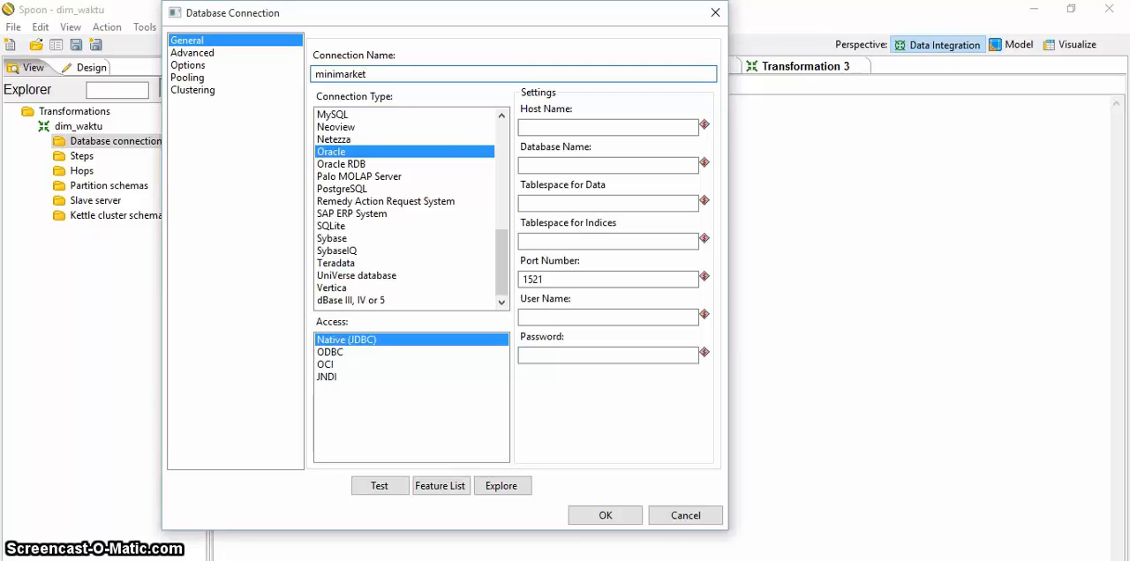
type("_olap")
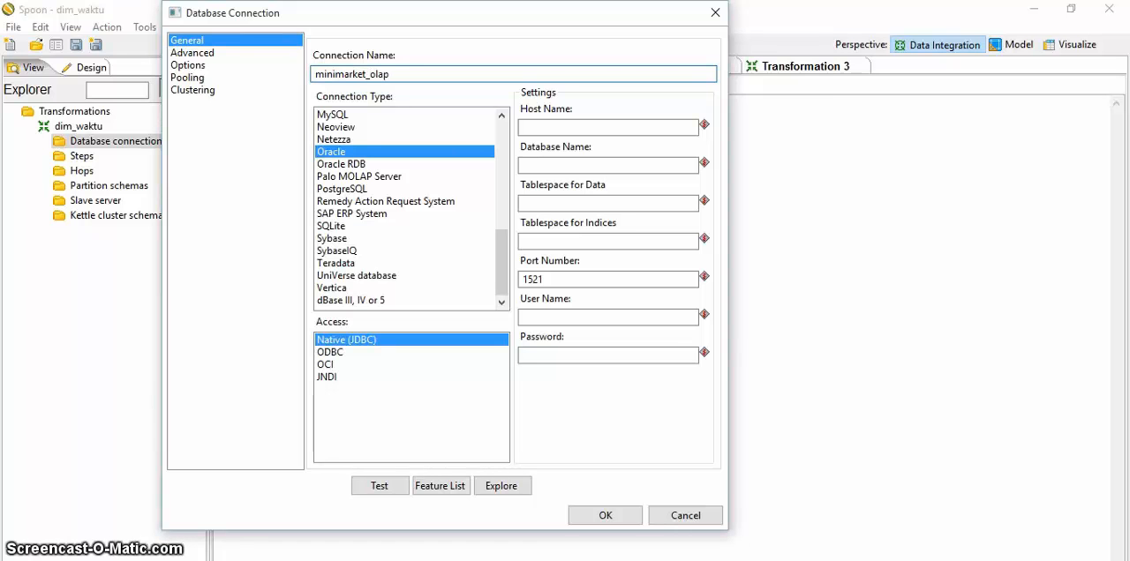
left_click(540, 127)
type("loc")
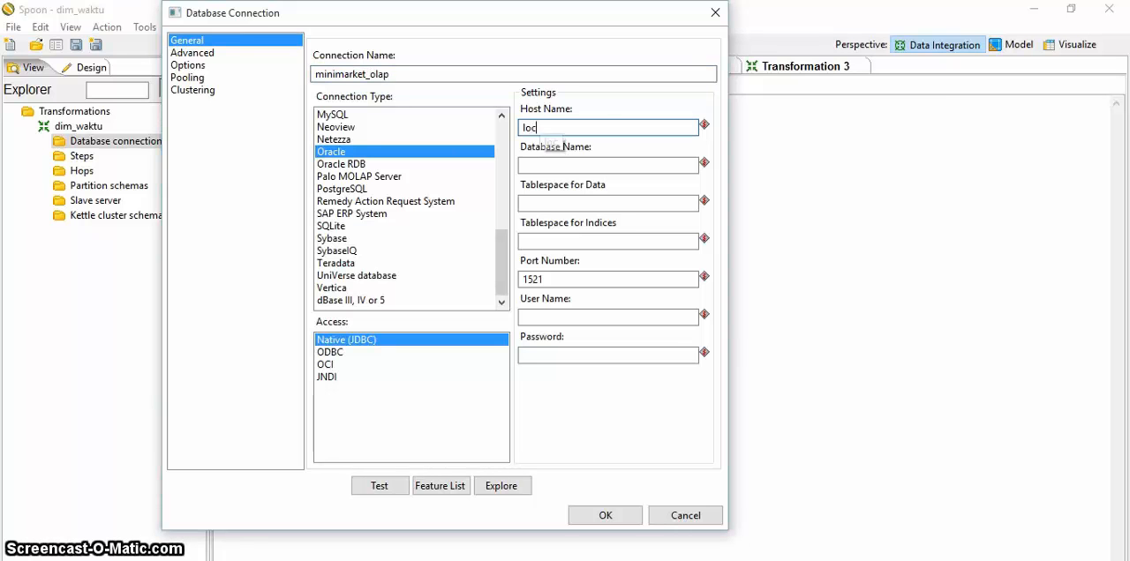
type("alhost")
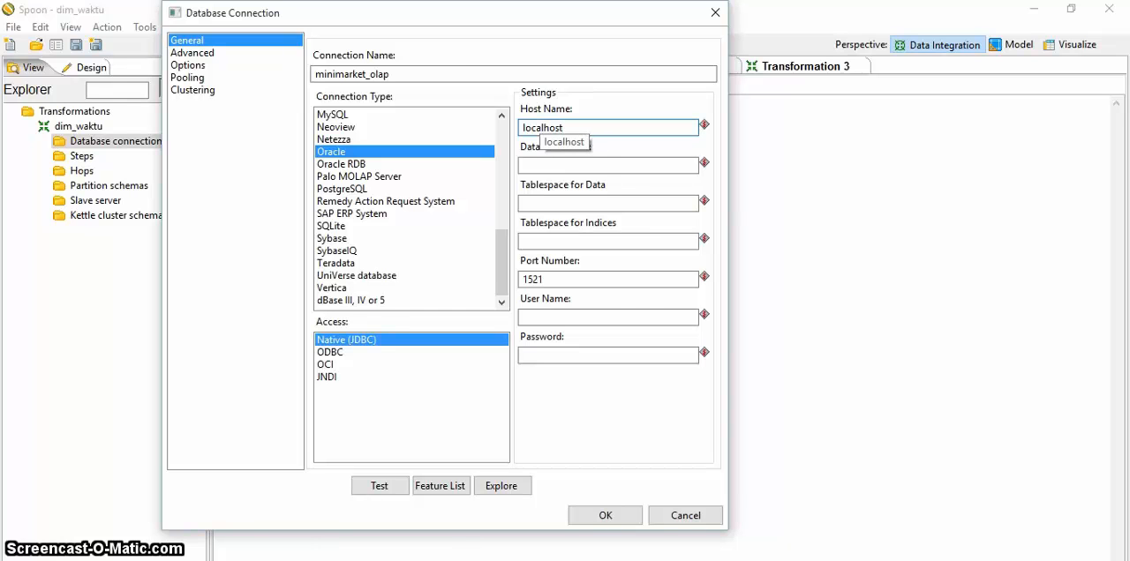
left_click(333, 115)
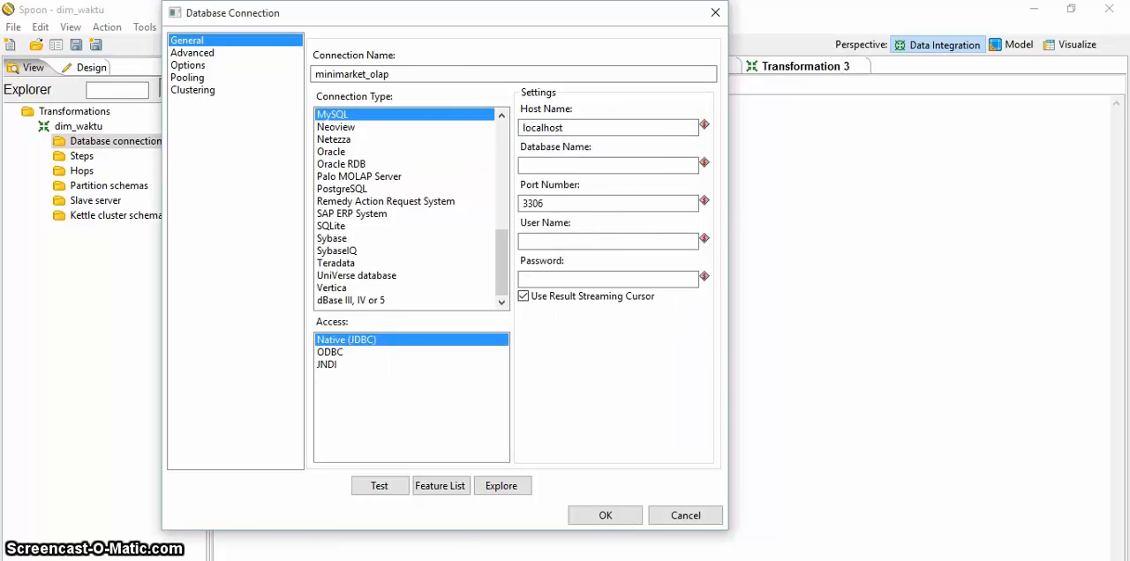
Step: Set the new connection's database name to minimarket_olap and its user name to root
left_click(522, 165)
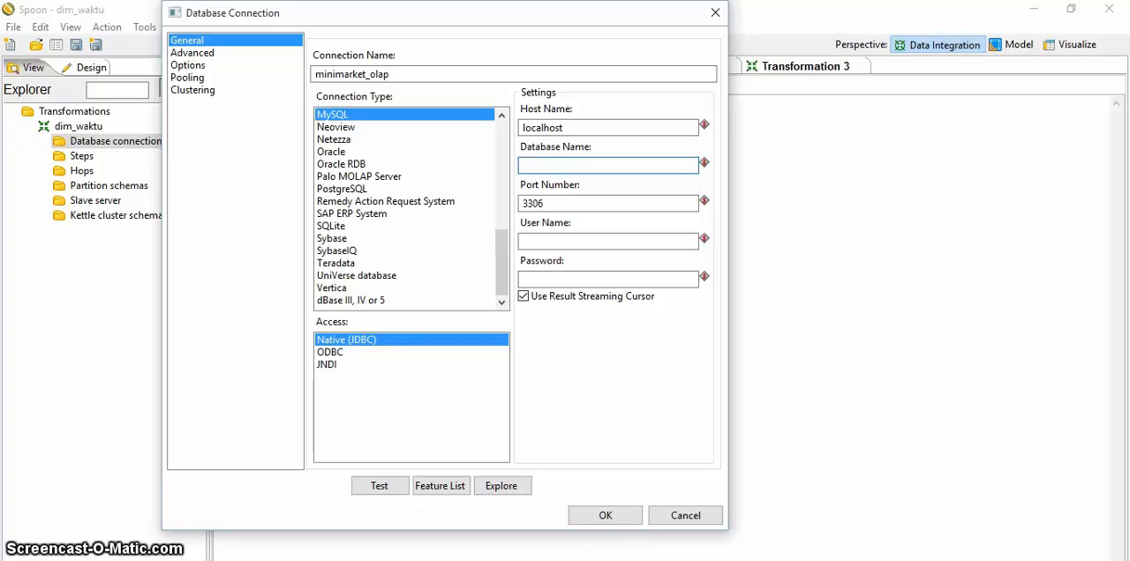
type("minimarket-oalp")
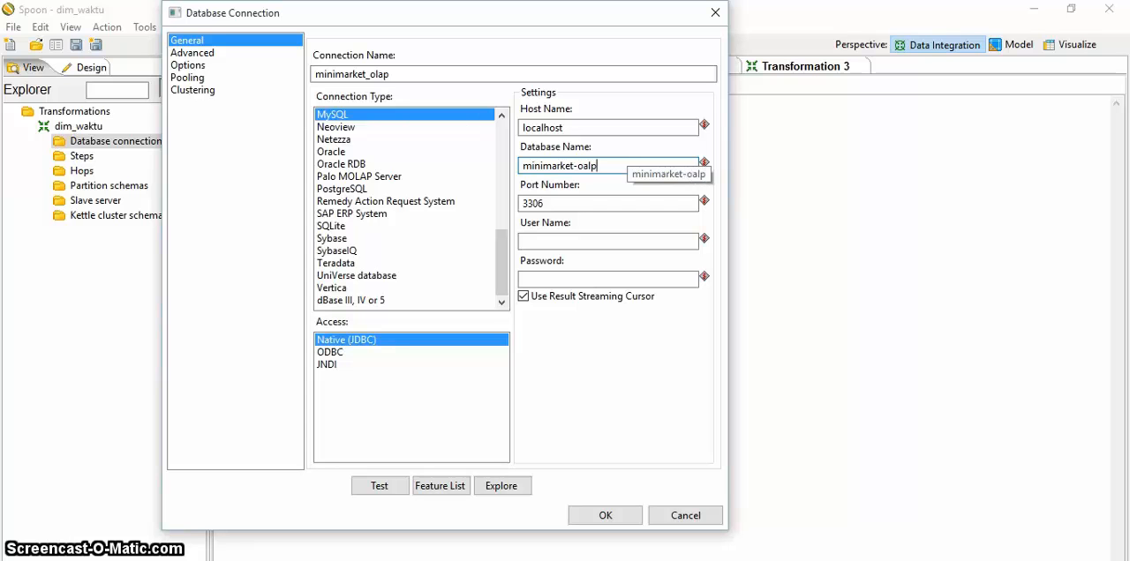
key("BackSpace")
key("BackSpace")
key("BackSpace")
key("BackSpace")
key("BackSpace")
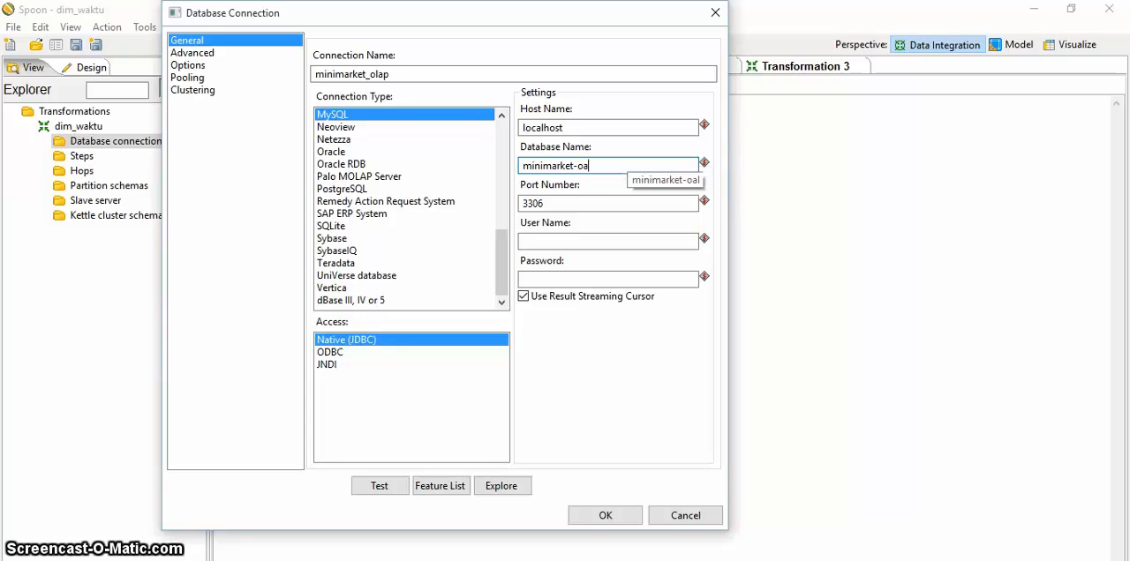
type("_oalp")
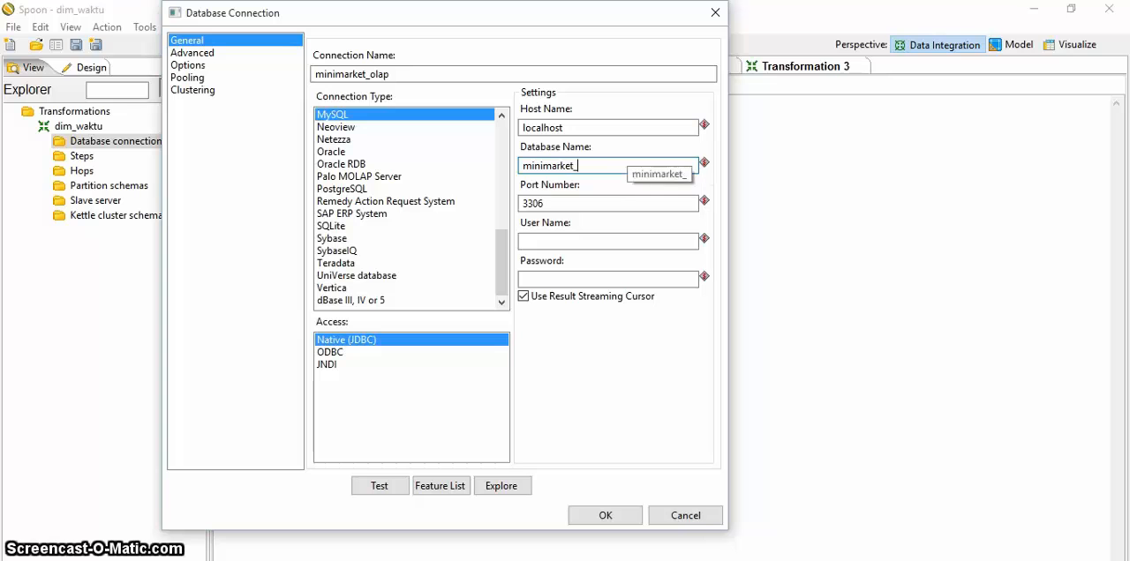
key("BackSpace")
key("BackSpace")
key("BackSpace")
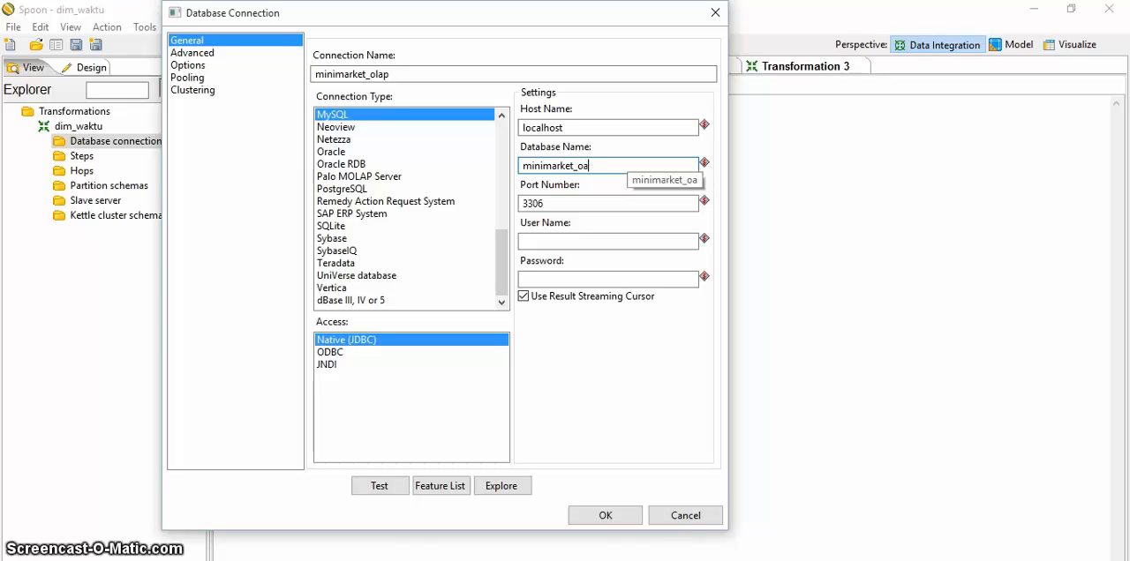
type("lap")
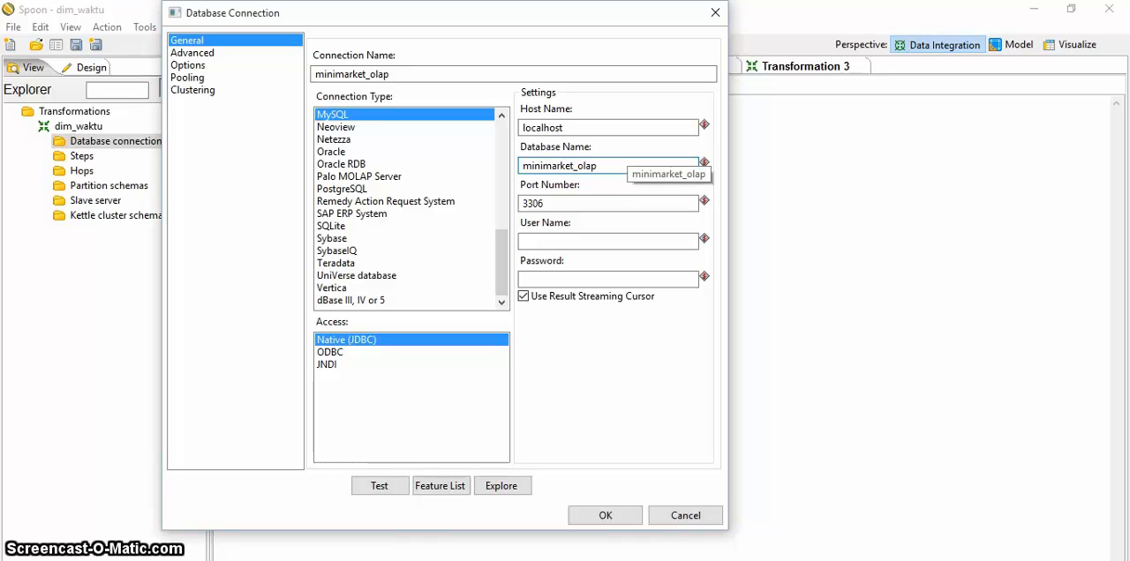
key("Tab")
key("Tab")
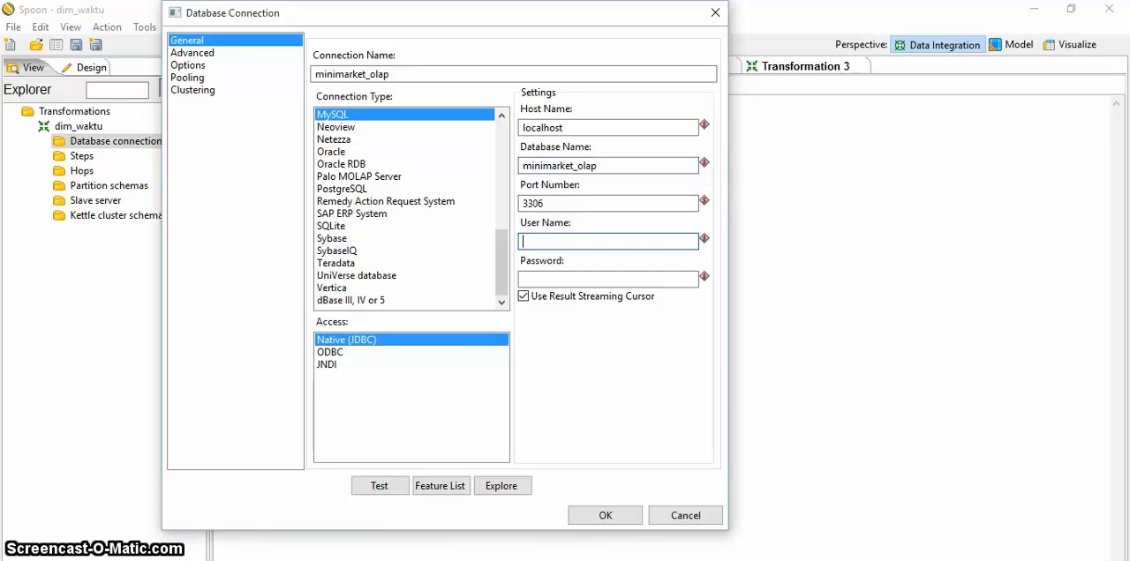
type("root")
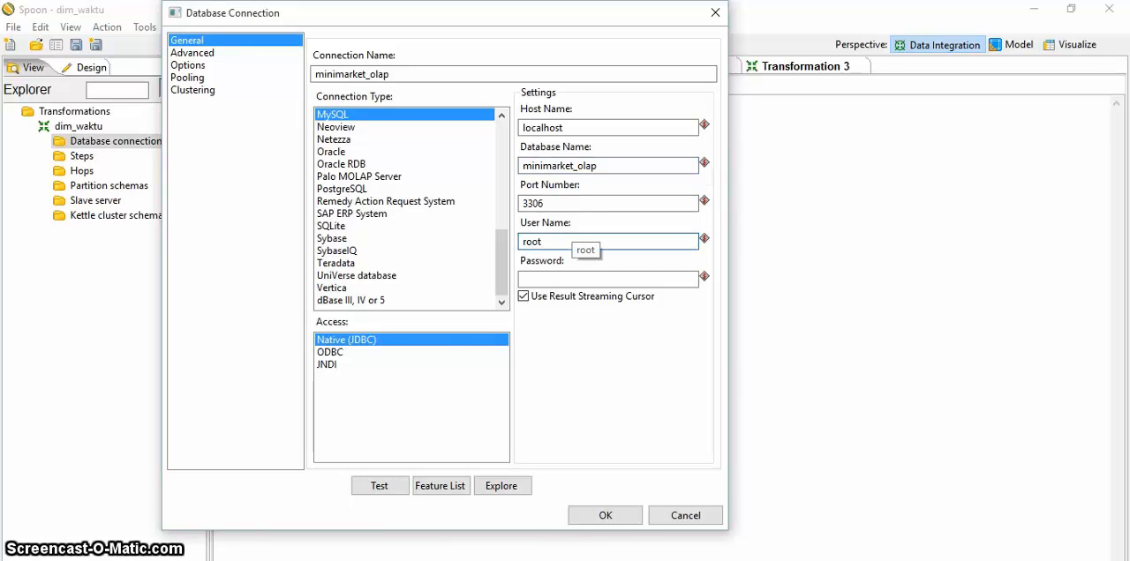
Step: Test the minimarket_olap connection and save it
left_click(379, 486)
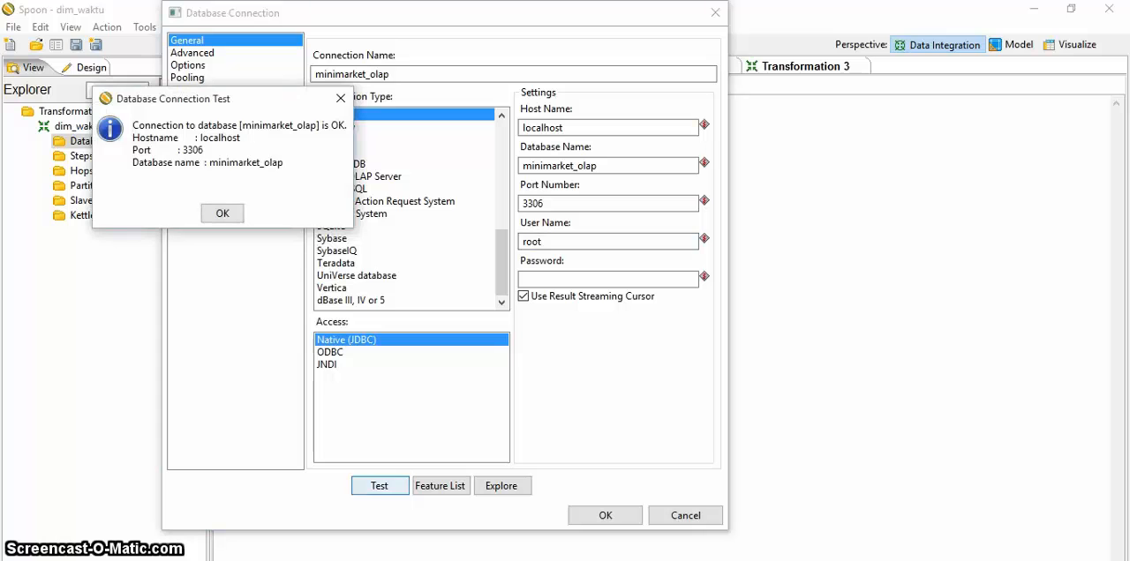
left_click(222, 213)
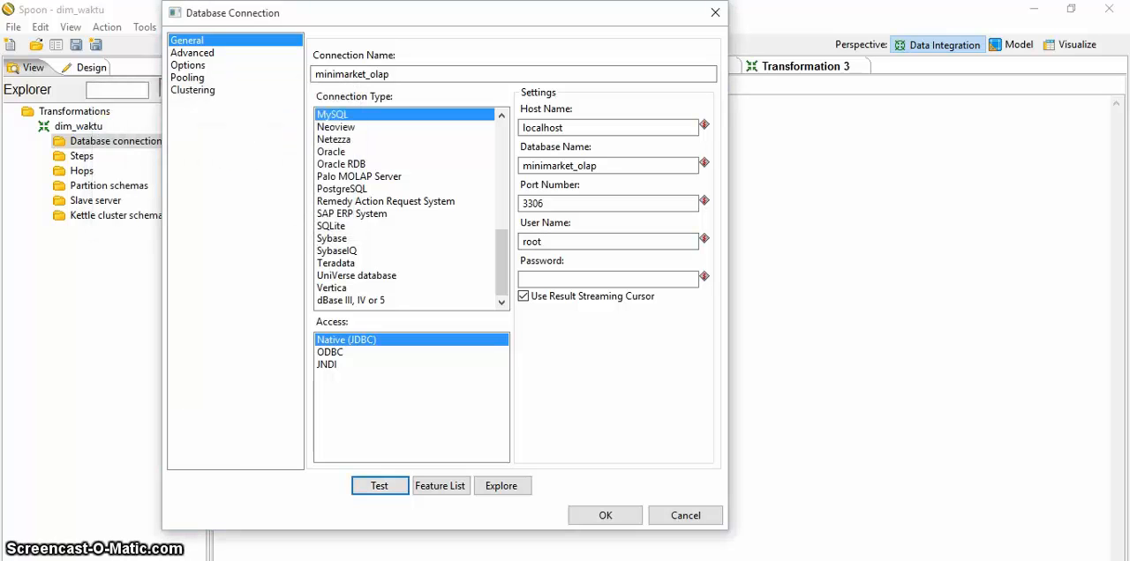
left_click(605, 515)
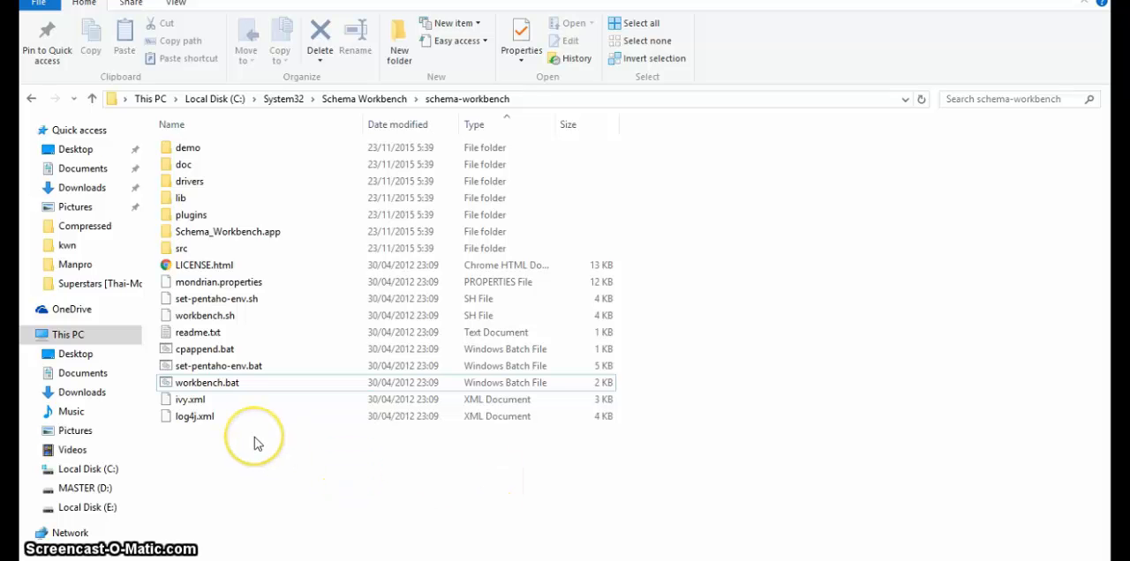
Step: Launch Schema Workbench from workbench.bat and open its database connection settings
double_click(235, 392)
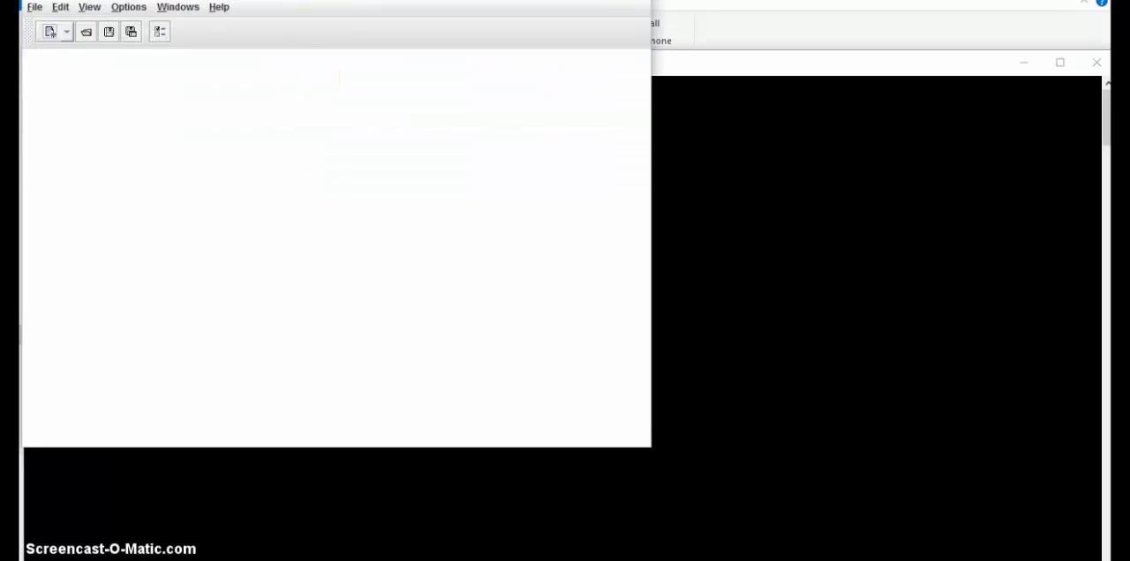
left_click_drag(323, 2, 478, 60)
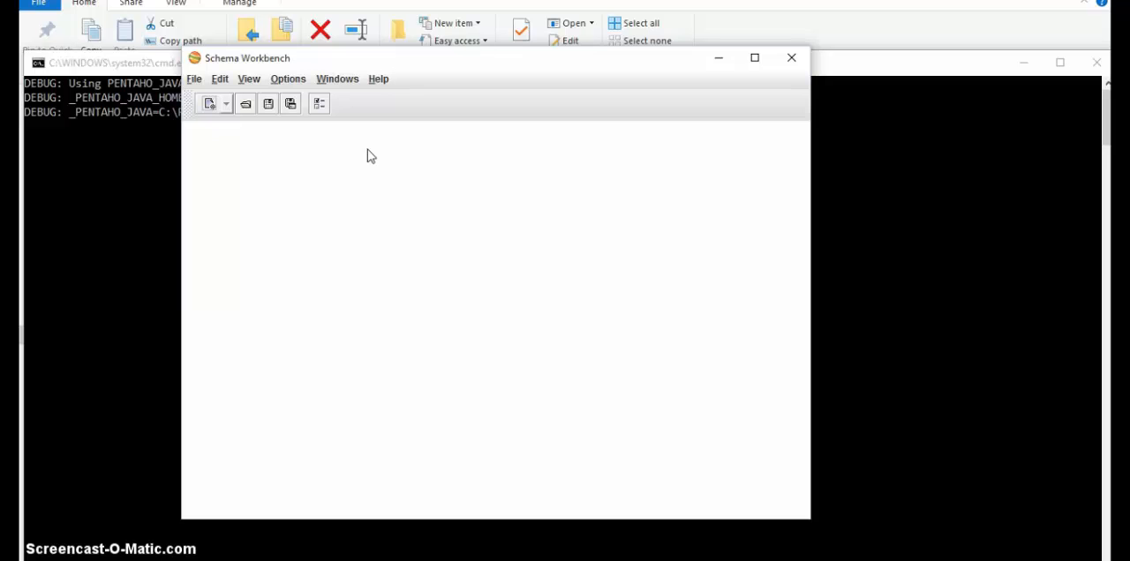
left_click(288, 81)
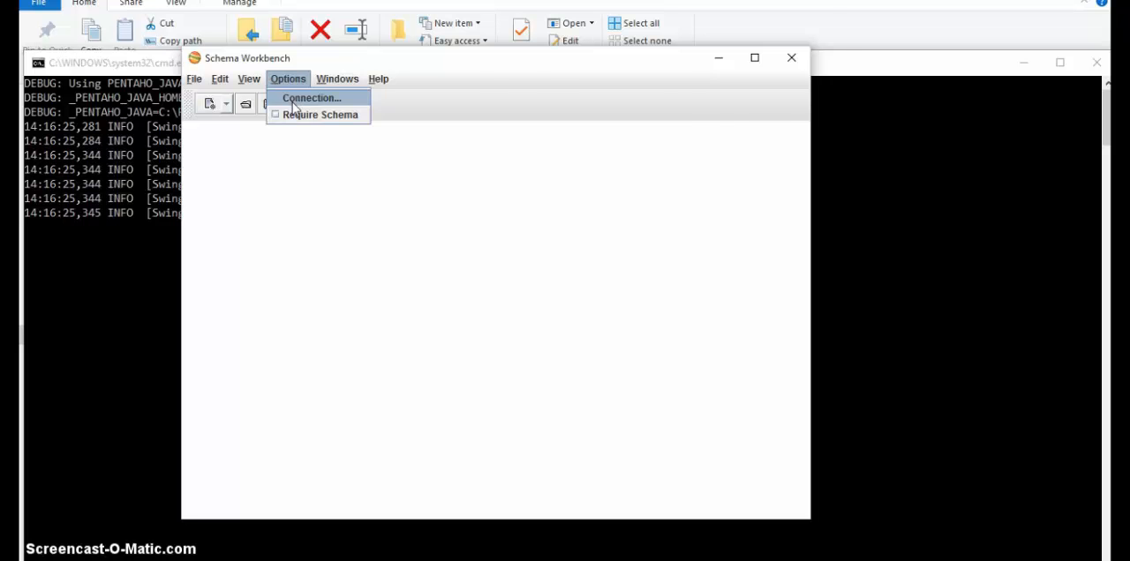
left_click(294, 100)
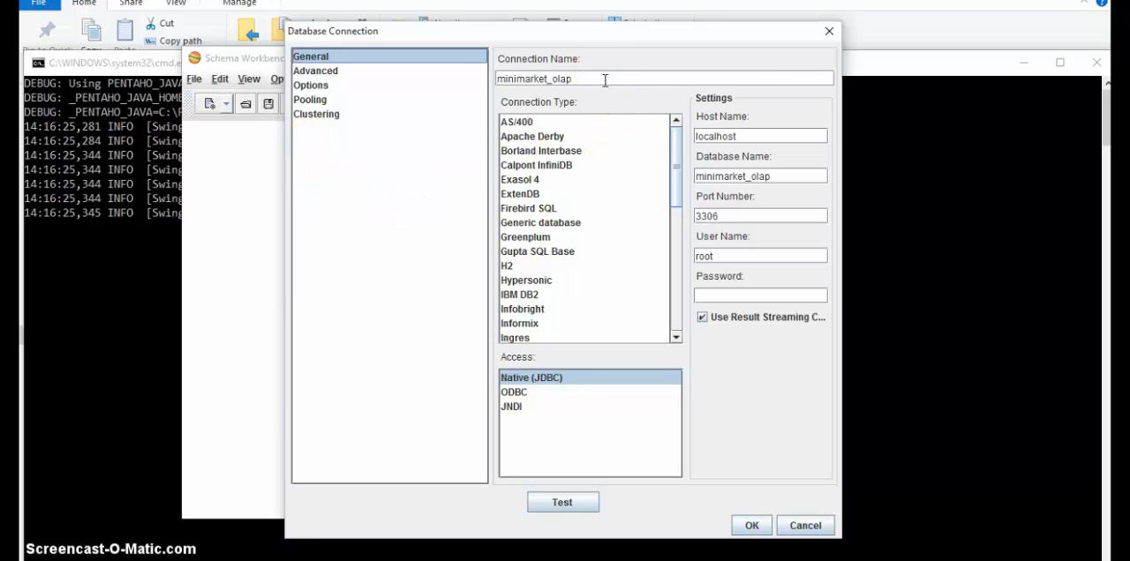
Step: Review the connection's host and database name, and compare them with the minimarket_olap database and its tables in phpMyAdmin
mouse_move(600, 81)
left_mouse_down()
mouse_move(512, 80)
mouse_move(587, 81)
left_mouse_up()
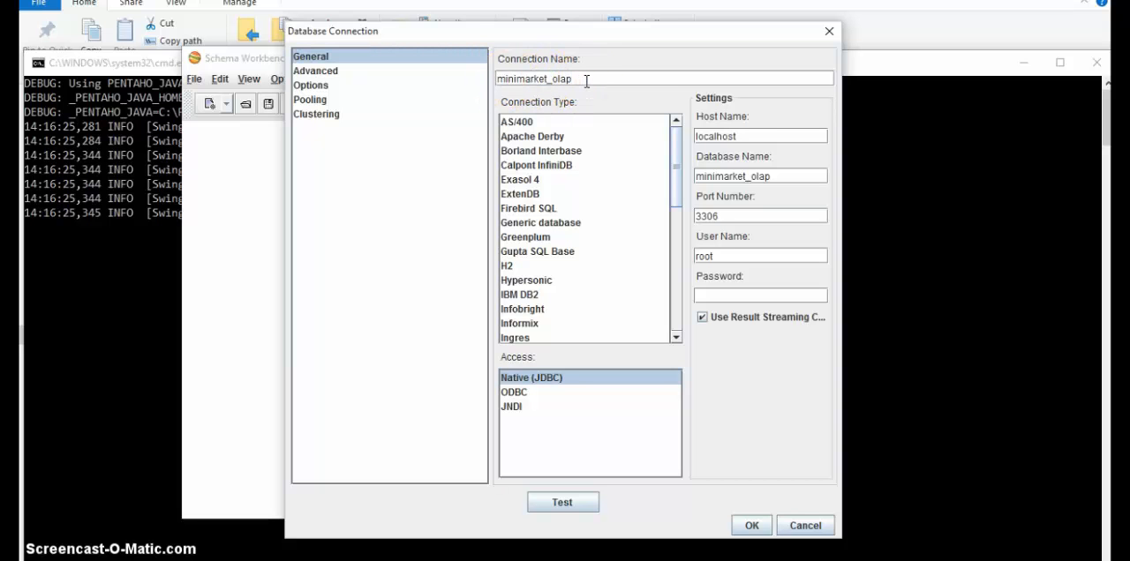
left_click(749, 135)
left_click(748, 176)
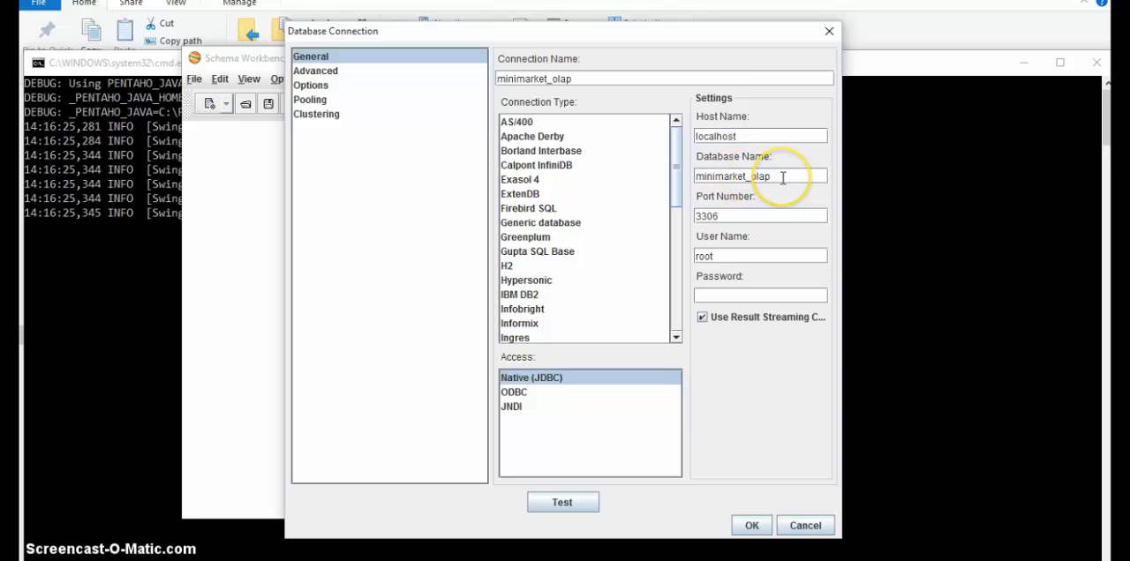
left_click(783, 178)
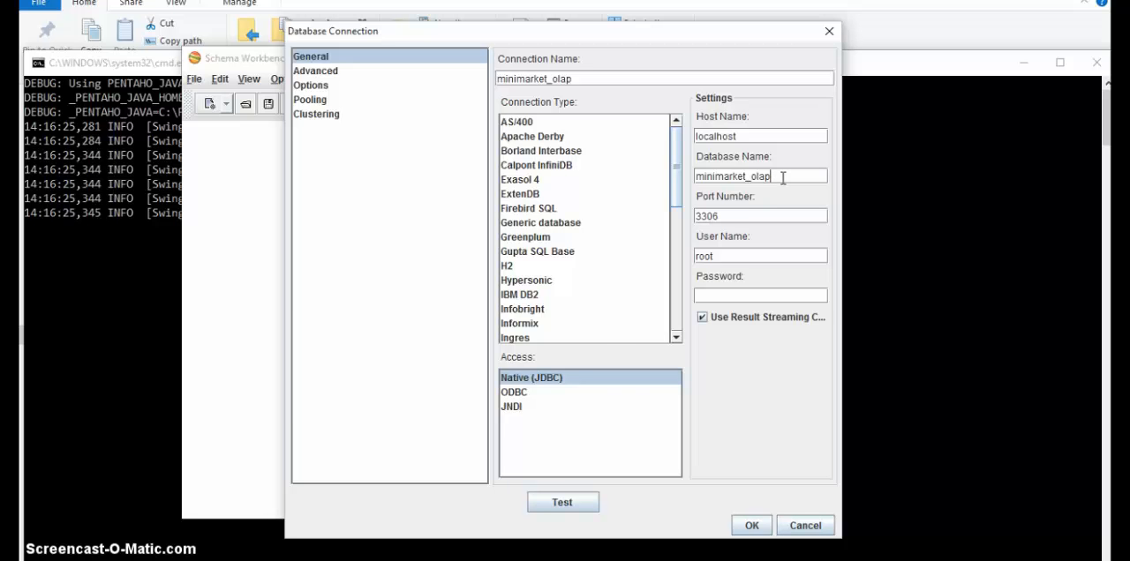
key("alt+Tab")
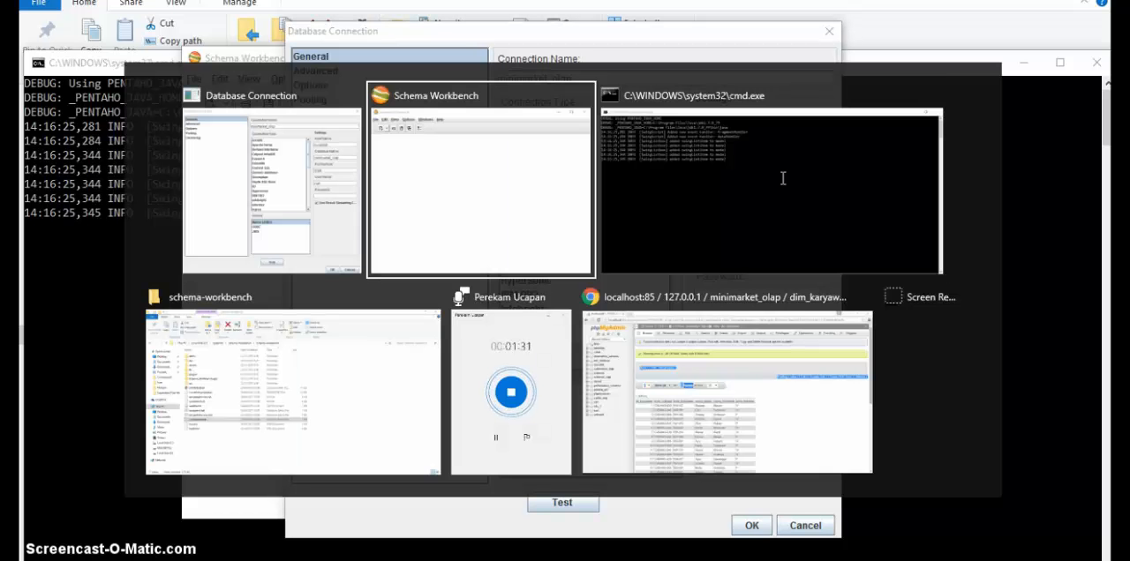
key("alt+Tab")
key("alt+Tab")
key("alt+Tab")
key("alt+Tab")
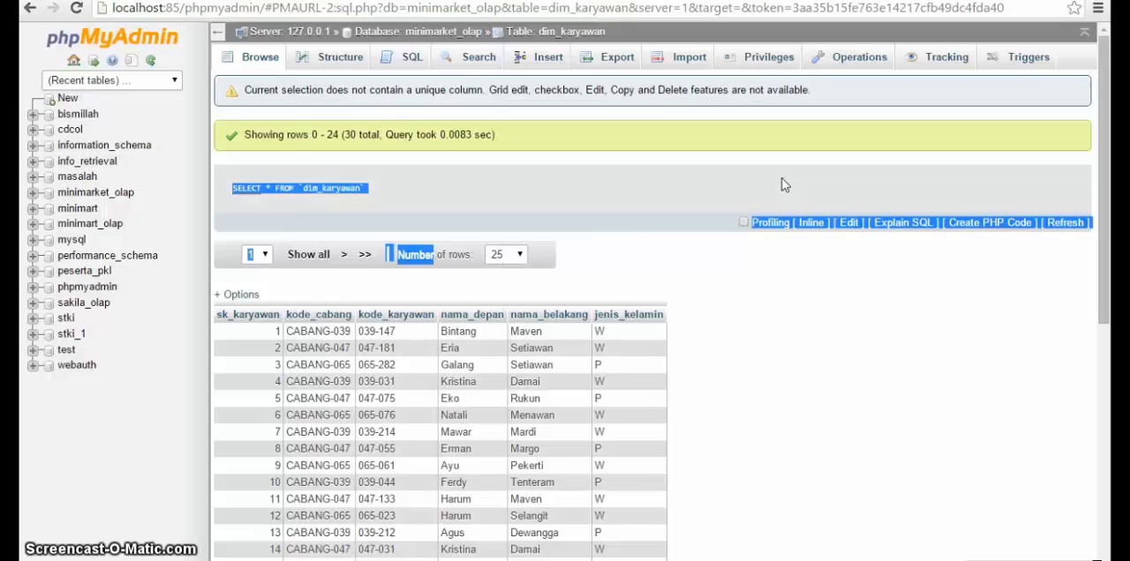
left_click(609, 210)
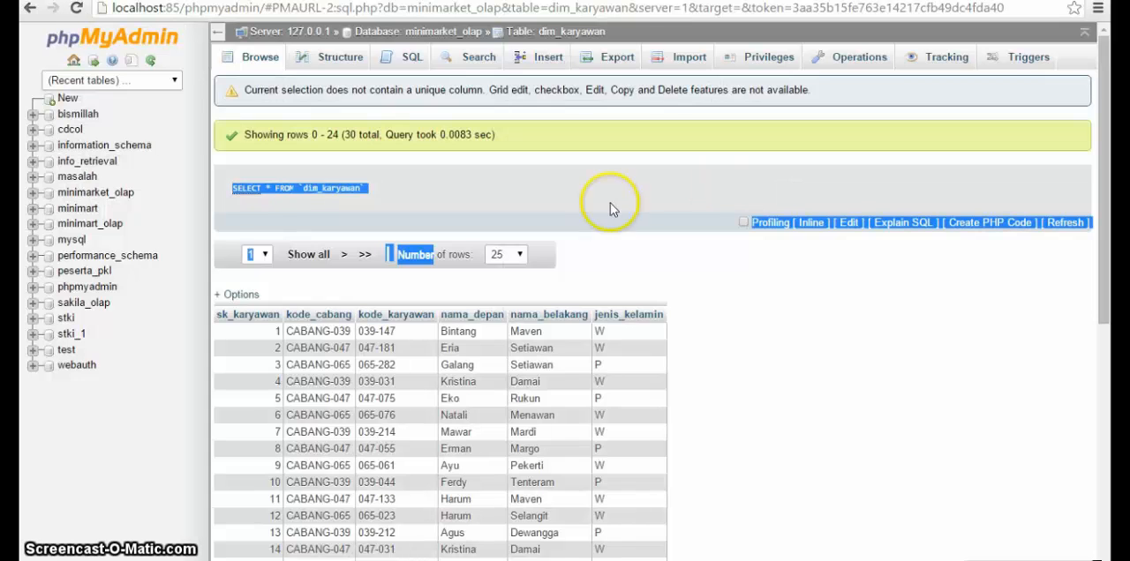
left_click(115, 196)
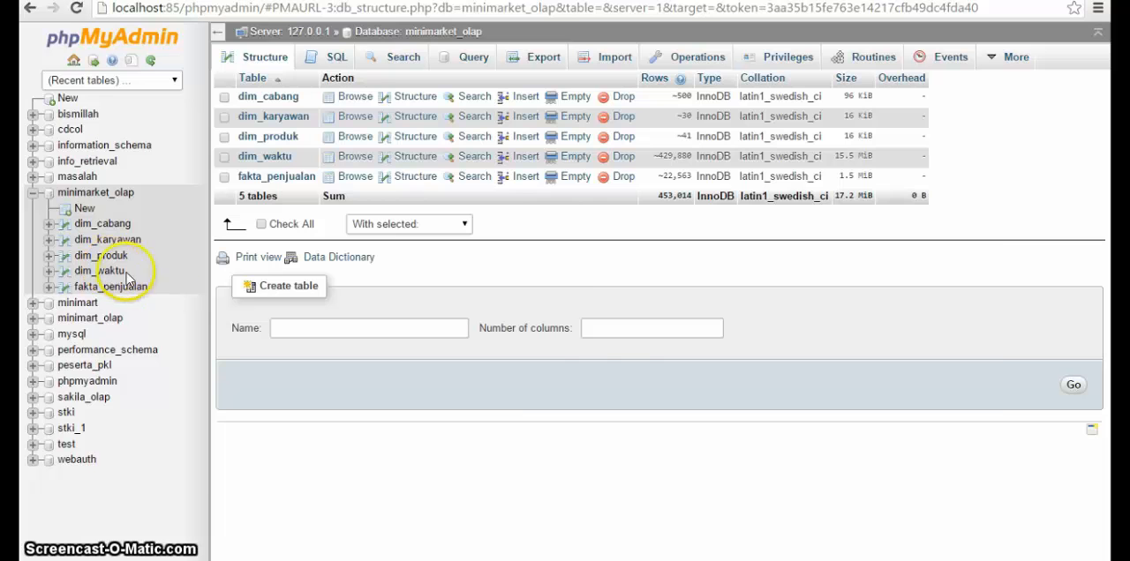
Step: Switch back to Schema Workbench, test the minimarket_olap connection and accept its settings
key("alt+Tab")
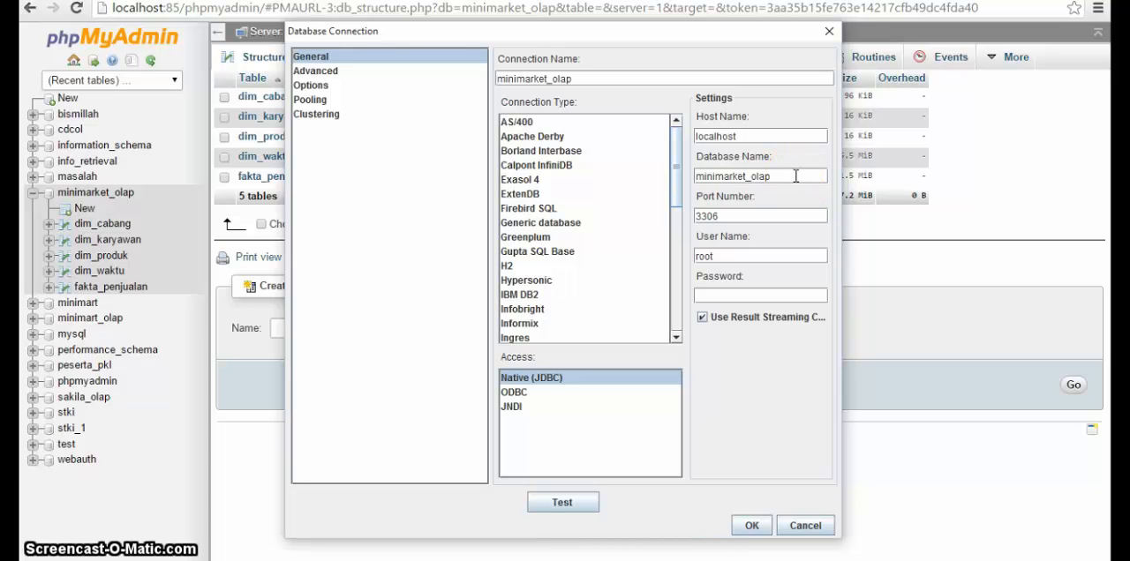
left_click(766, 215)
left_click(735, 256)
left_click(562, 502)
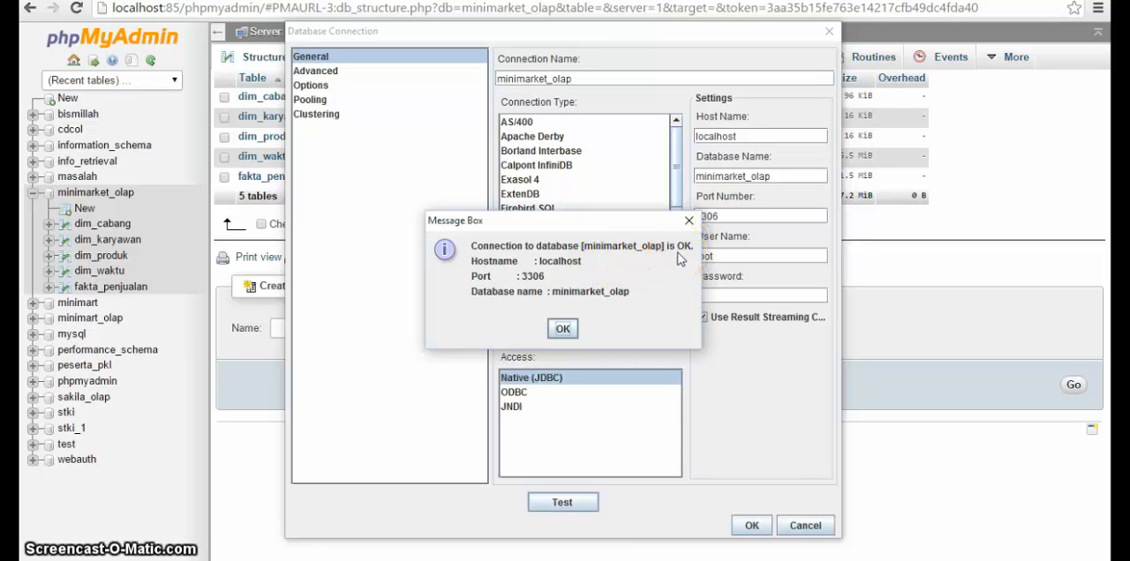
left_click(562, 329)
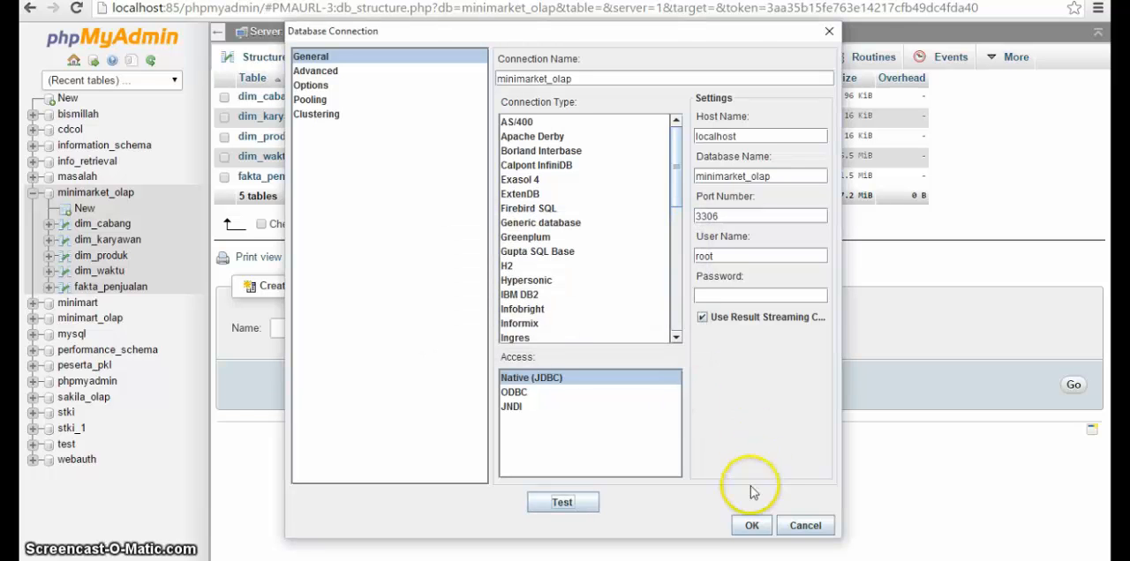
left_click(749, 527)
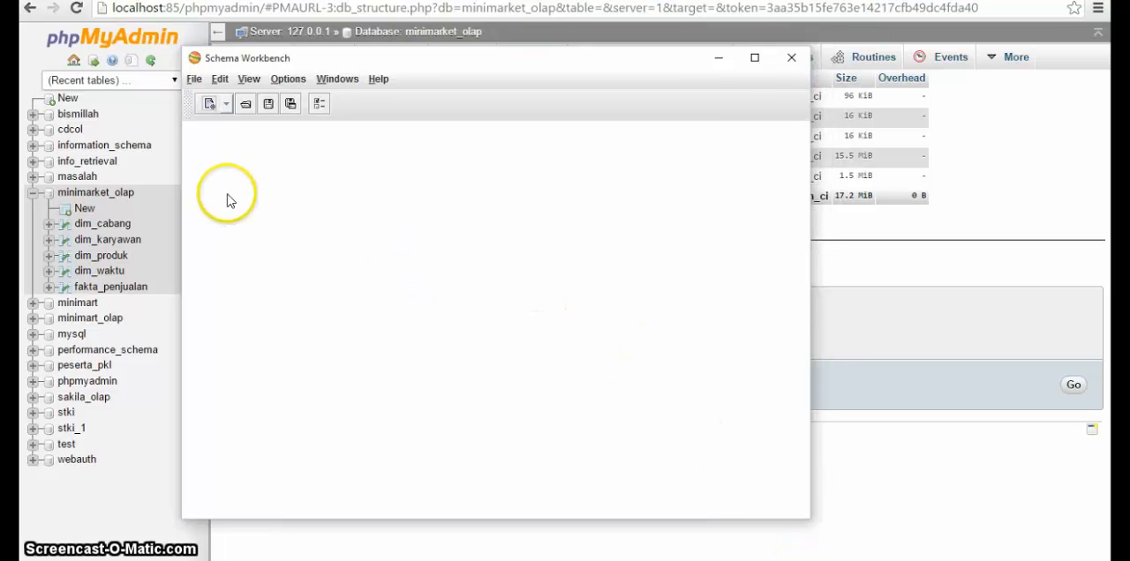
Step: Create a new schema and add a cube to it
left_click(194, 81)
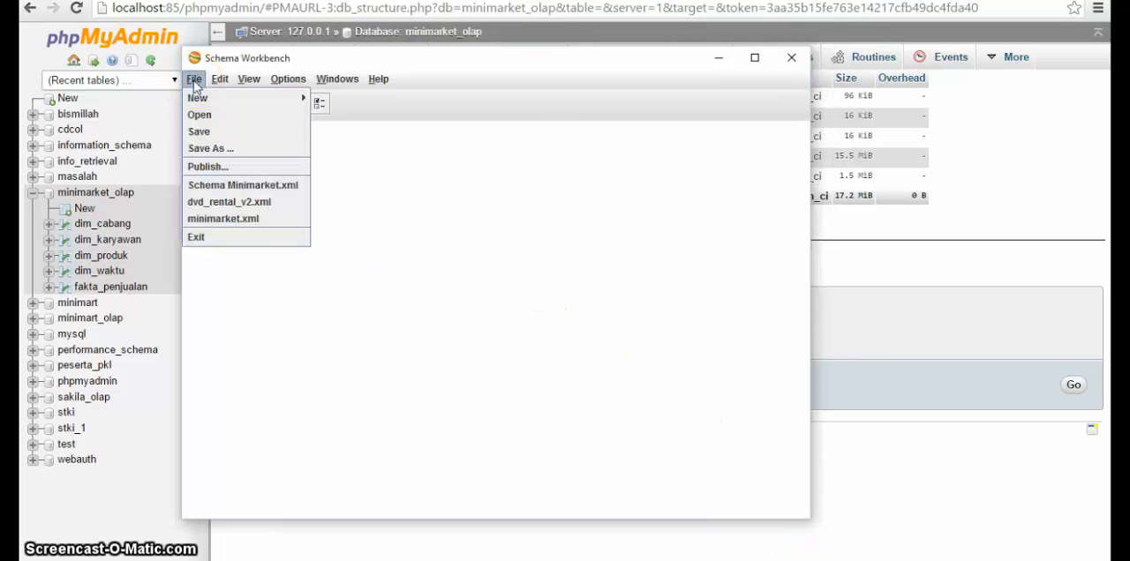
mouse_move(265, 98)
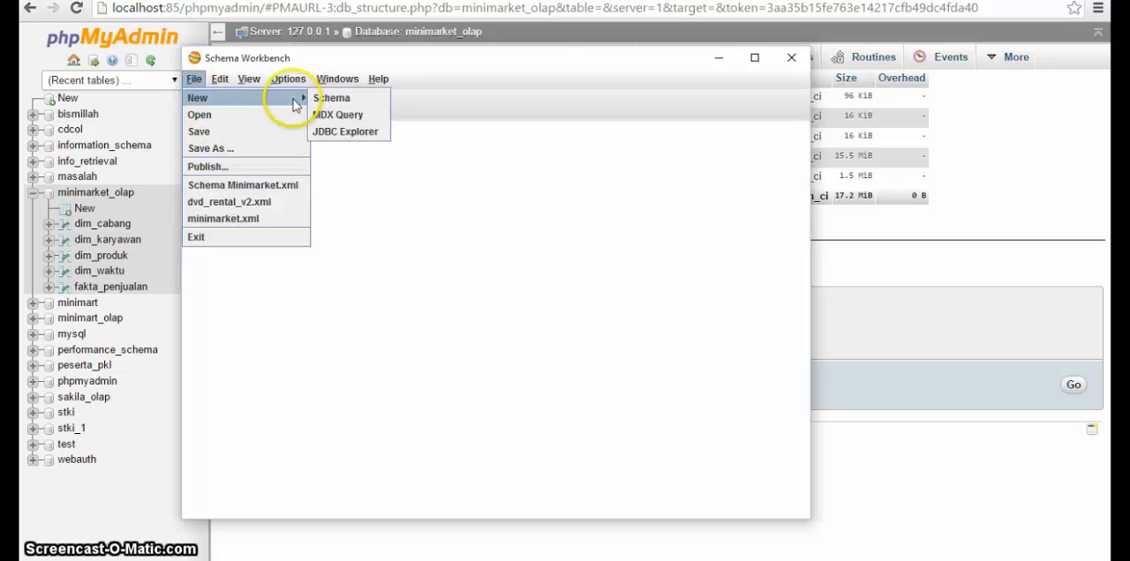
left_click(328, 98)
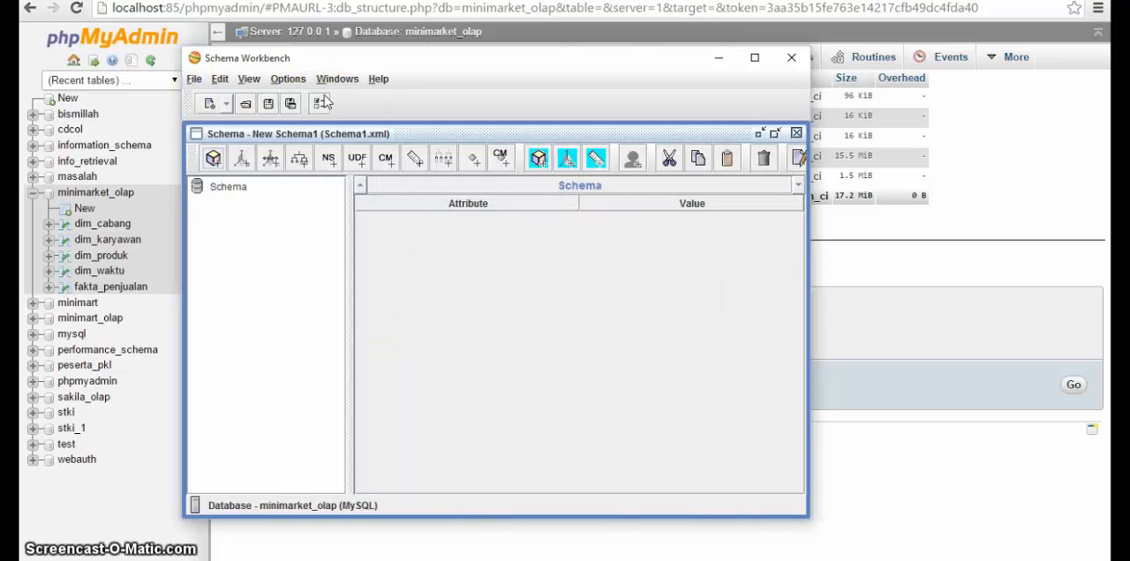
left_click(230, 190)
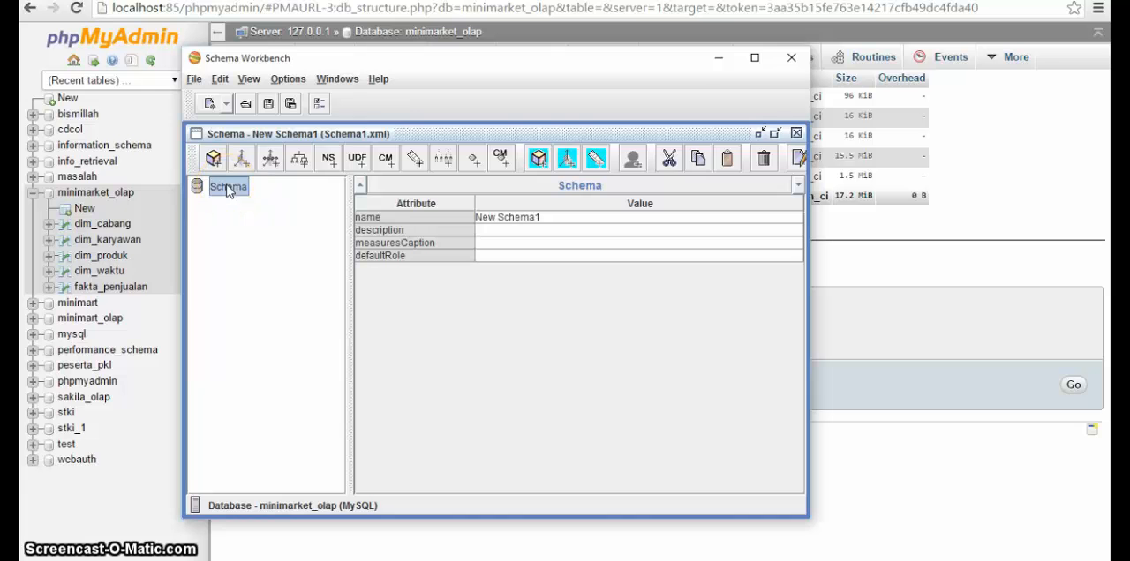
left_click(228, 194)
right_click(226, 190)
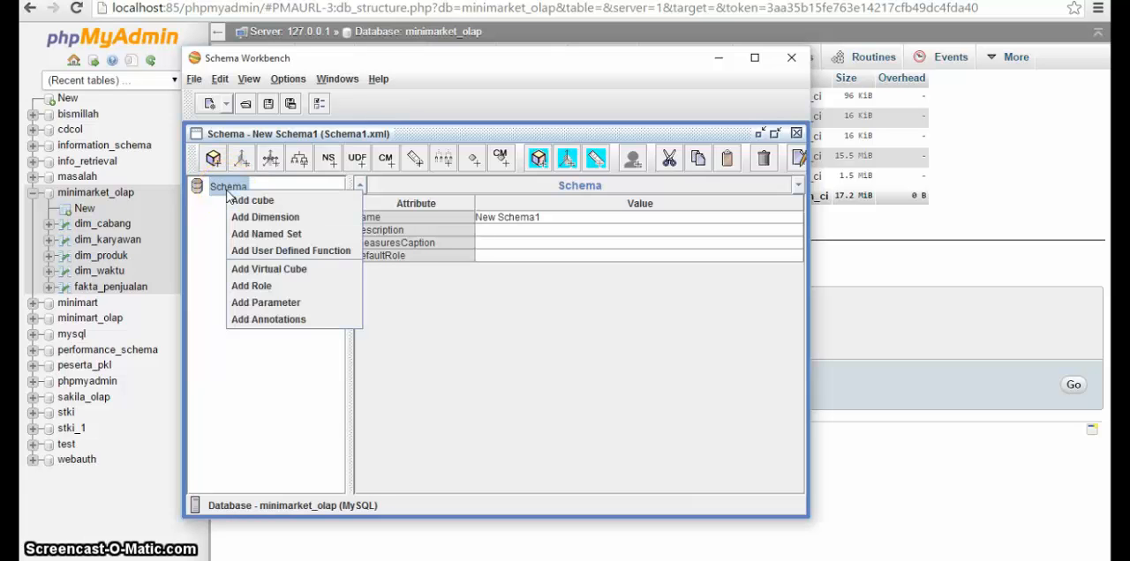
left_click(233, 198)
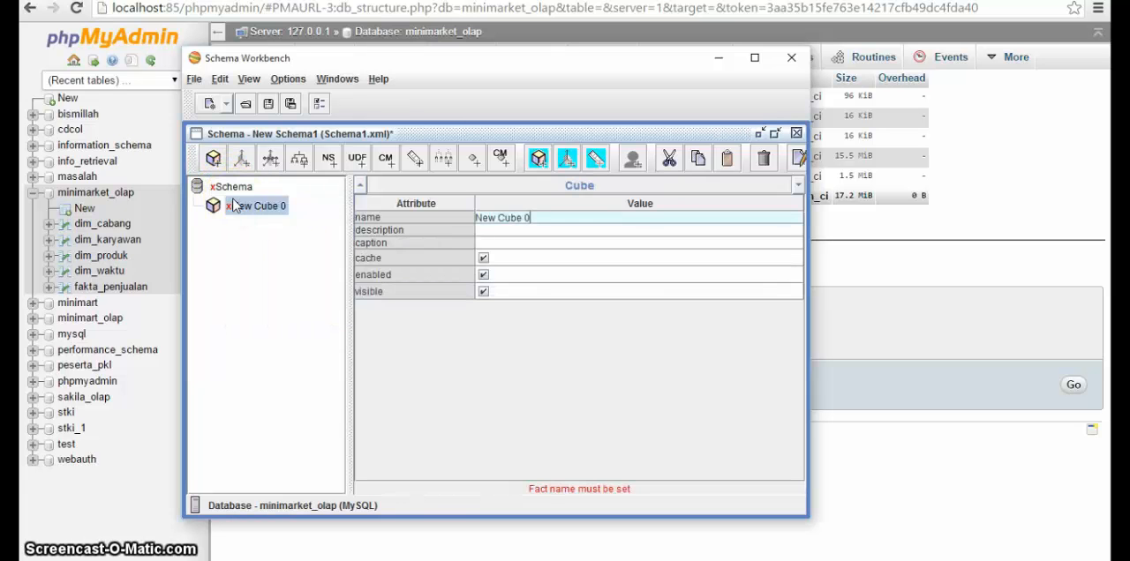
left_click(229, 226)
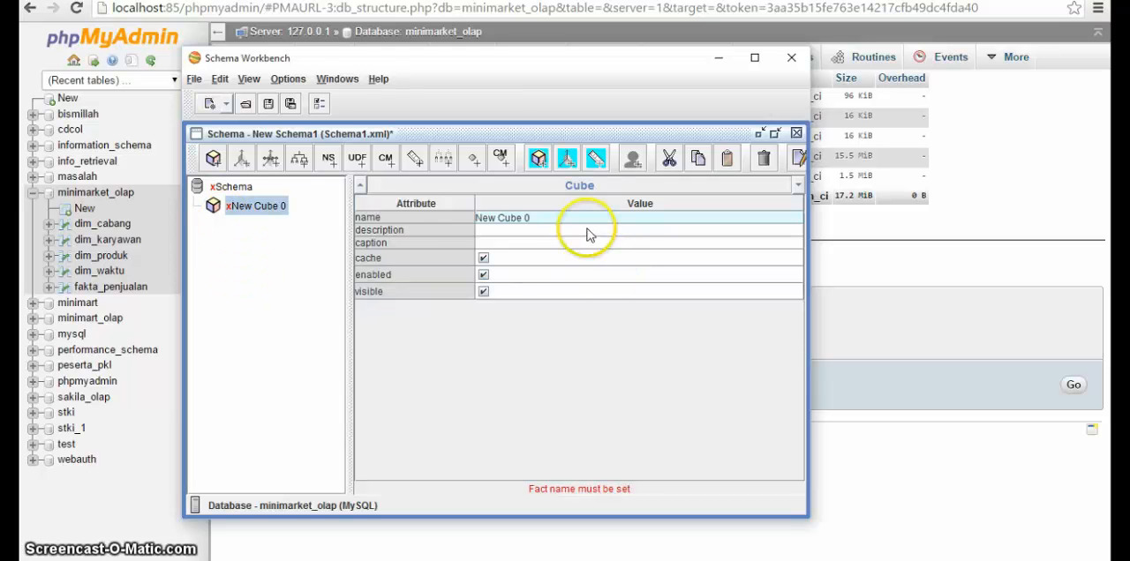
left_click_drag(558, 219, 473, 222)
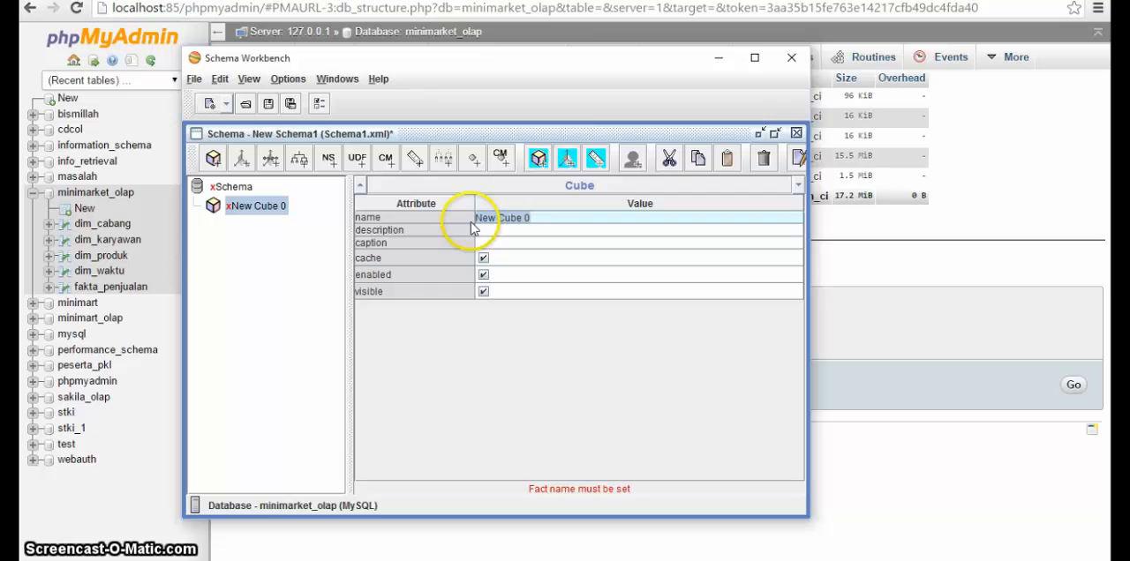
left_click(110, 288)
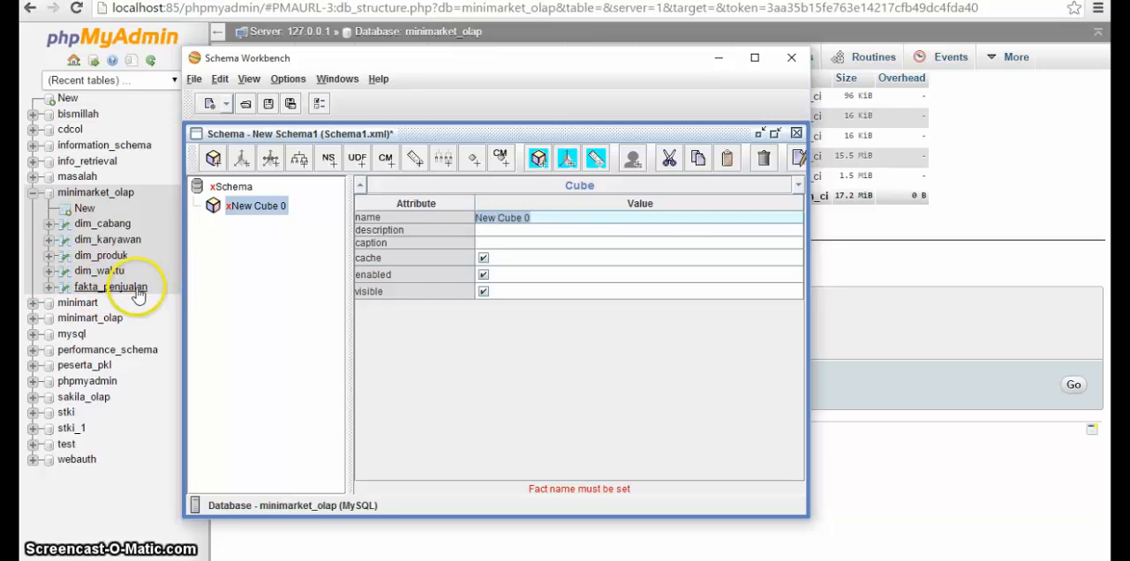
left_click(579, 269)
left_click(755, 58)
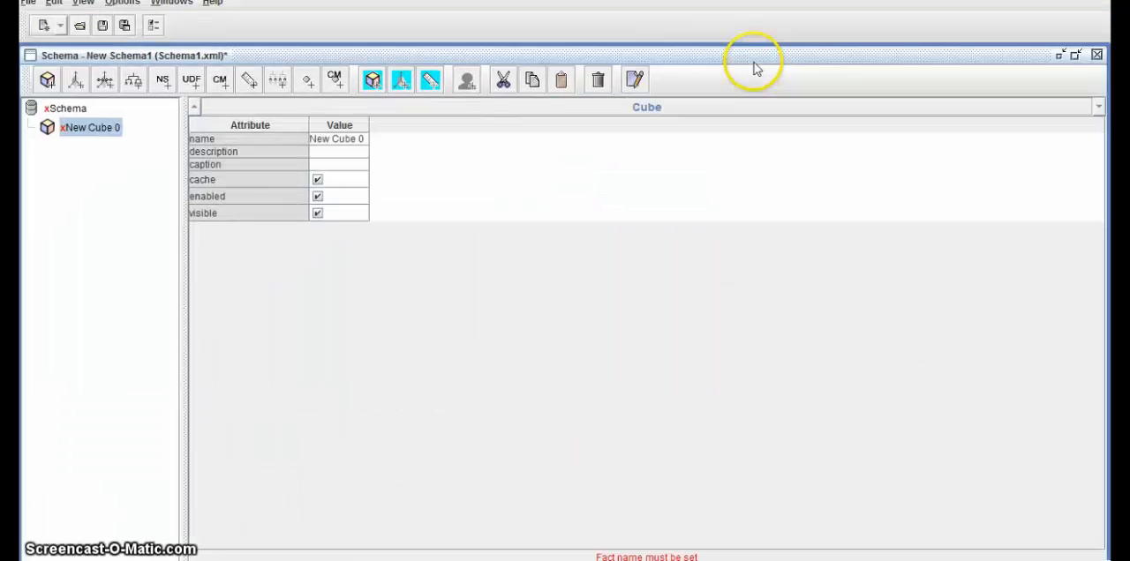
left_click(318, 196)
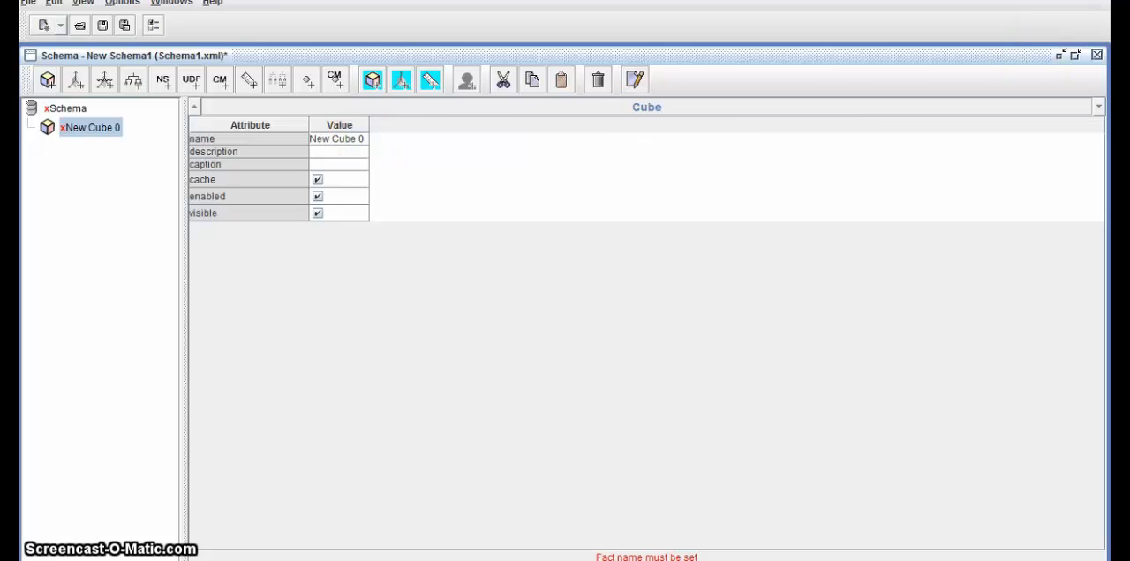
left_click(1056, 0)
Step: Name the new cube Penjualan and apply the name in the schema tree
left_click(593, 215)
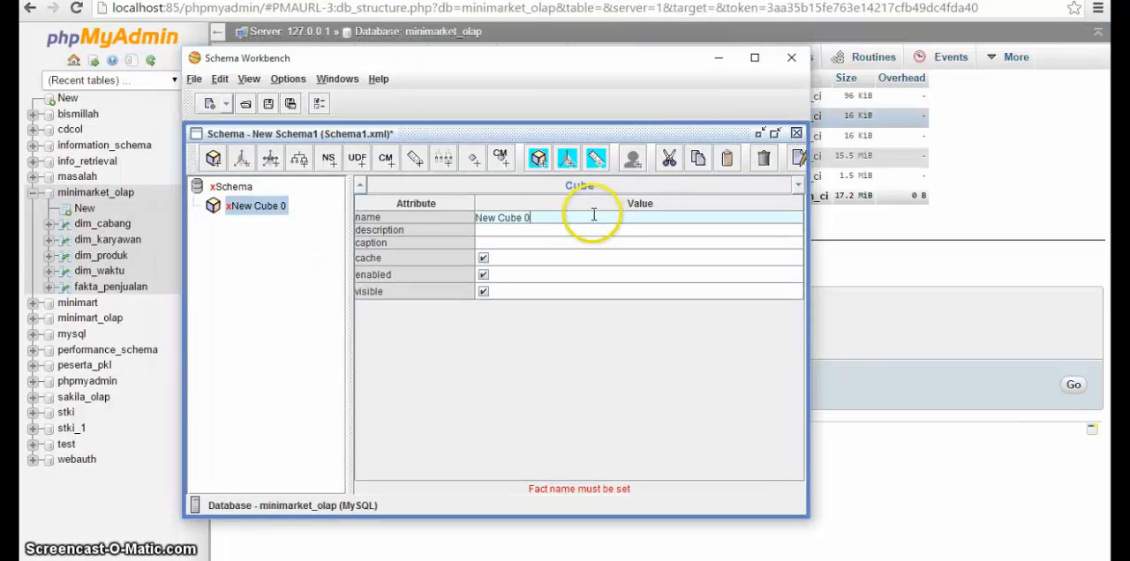
key("ctrl+a")
type("F")
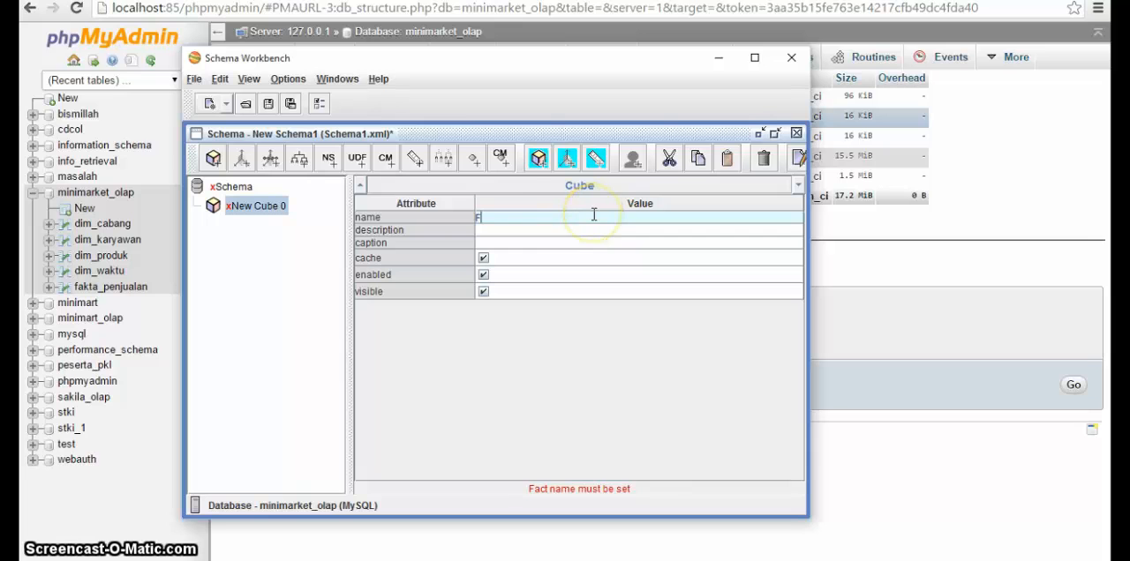
key("BackSpace")
type("Penjualan")
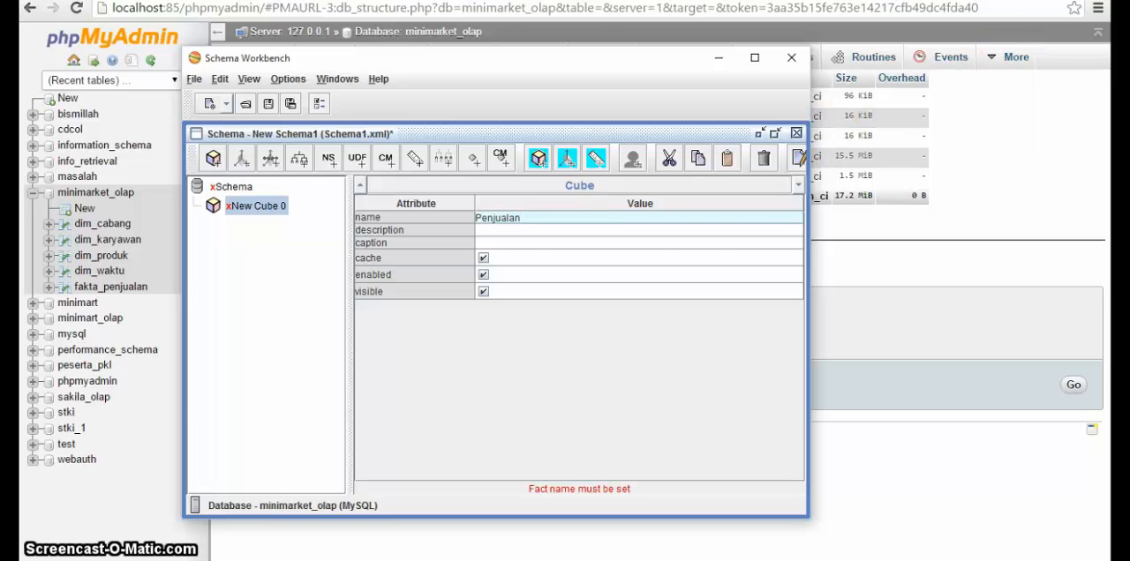
left_click(1015, 2)
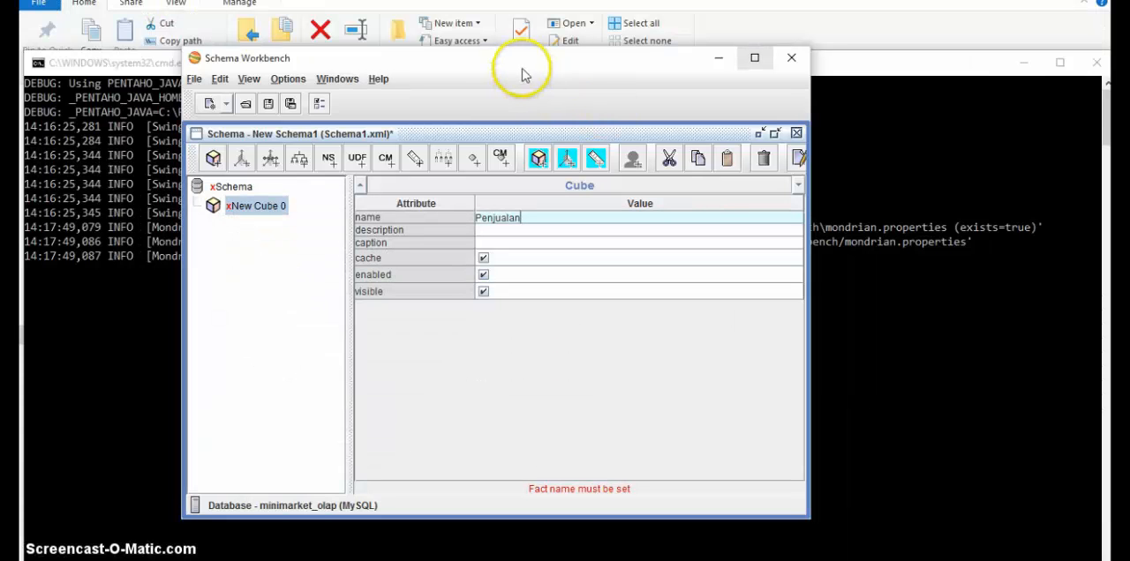
left_click_drag(516, 68, 531, 45)
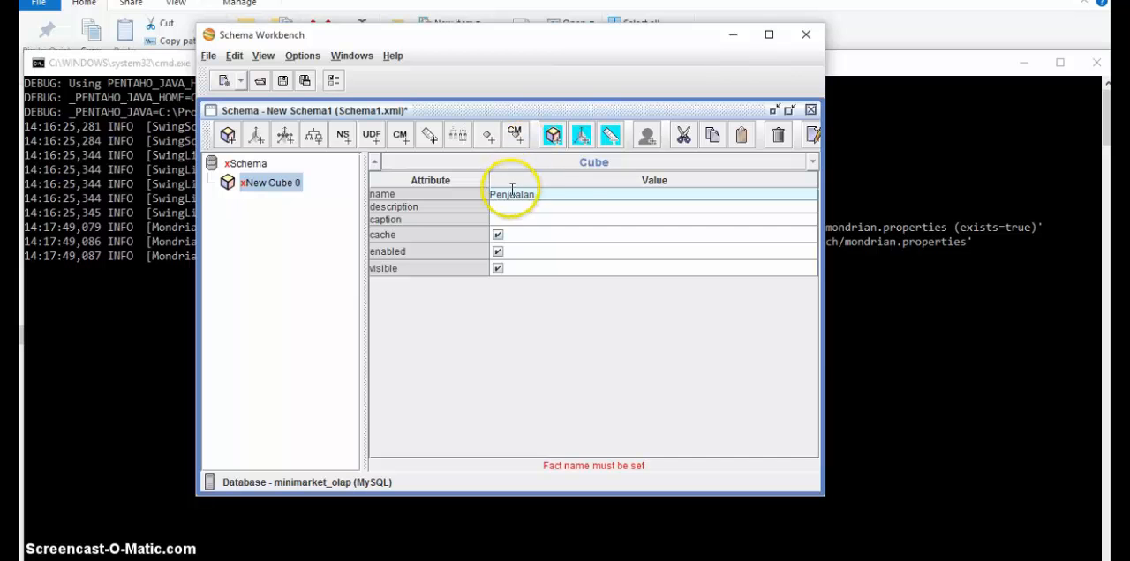
left_click(251, 166)
left_click(253, 185)
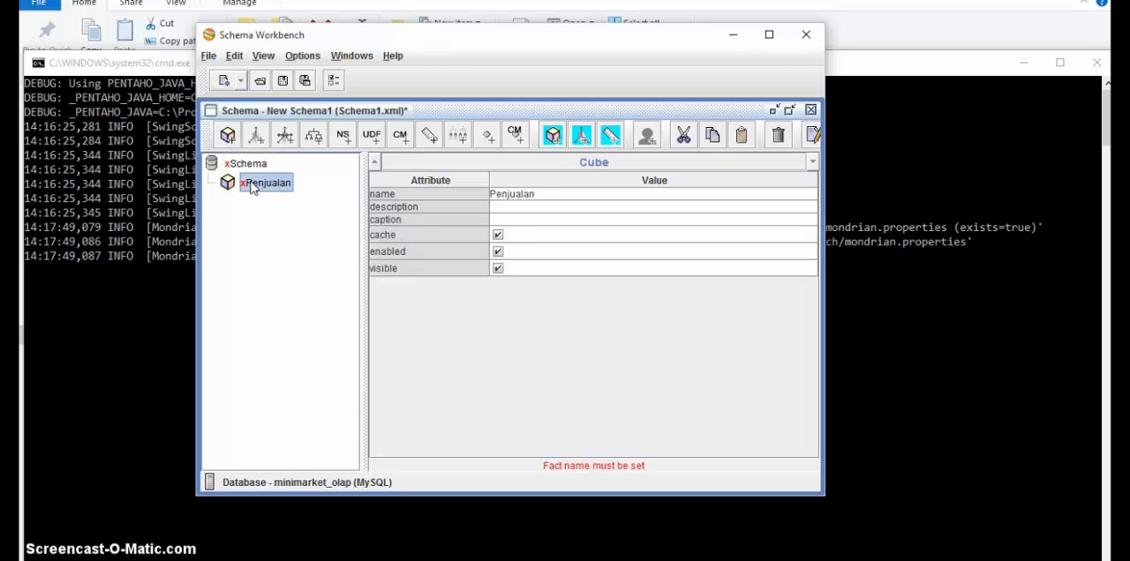
Step: Add a table to the Penjualan cube and set its name to fakta_penjualan
right_click(252, 185)
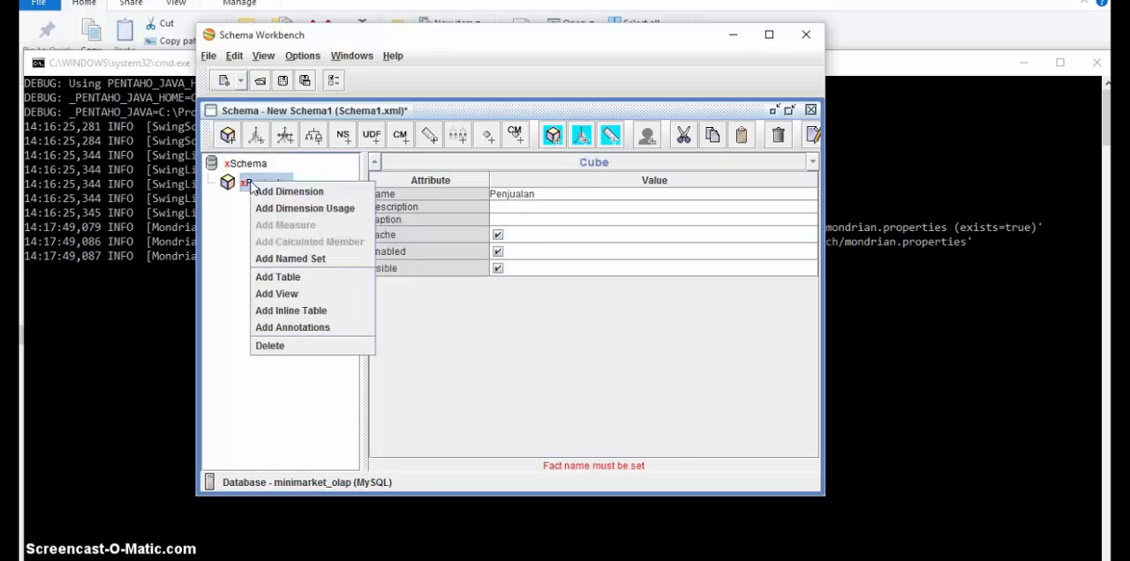
left_click(277, 277)
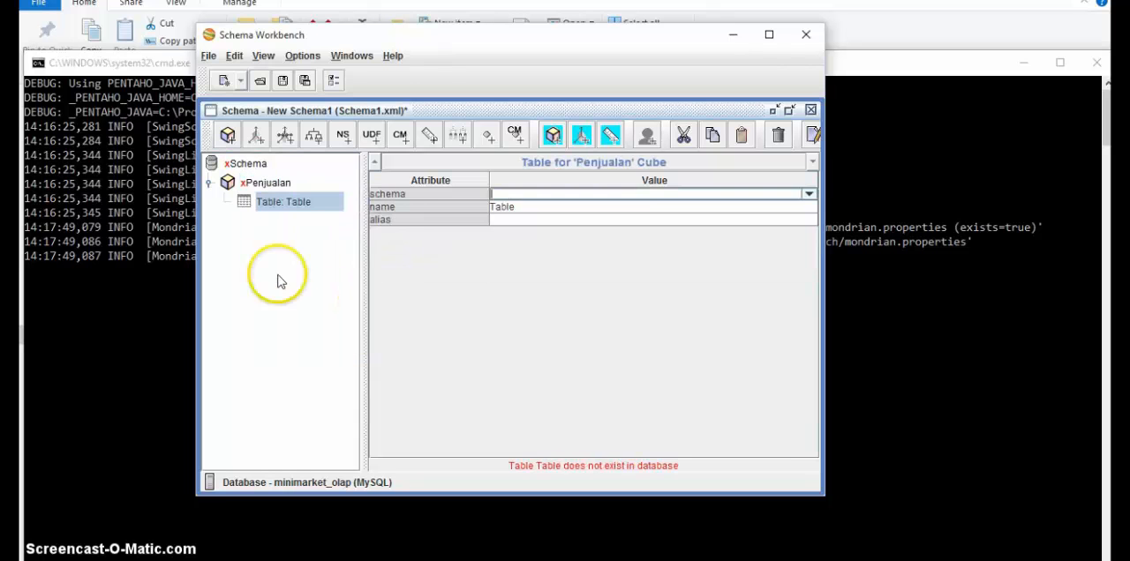
left_click(795, 207)
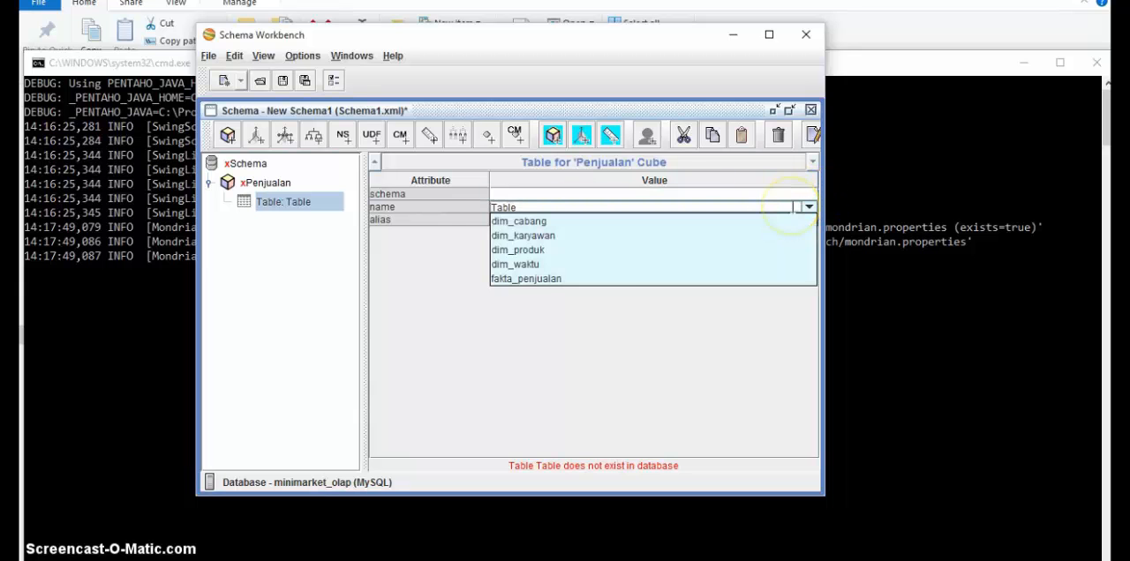
left_click(632, 279)
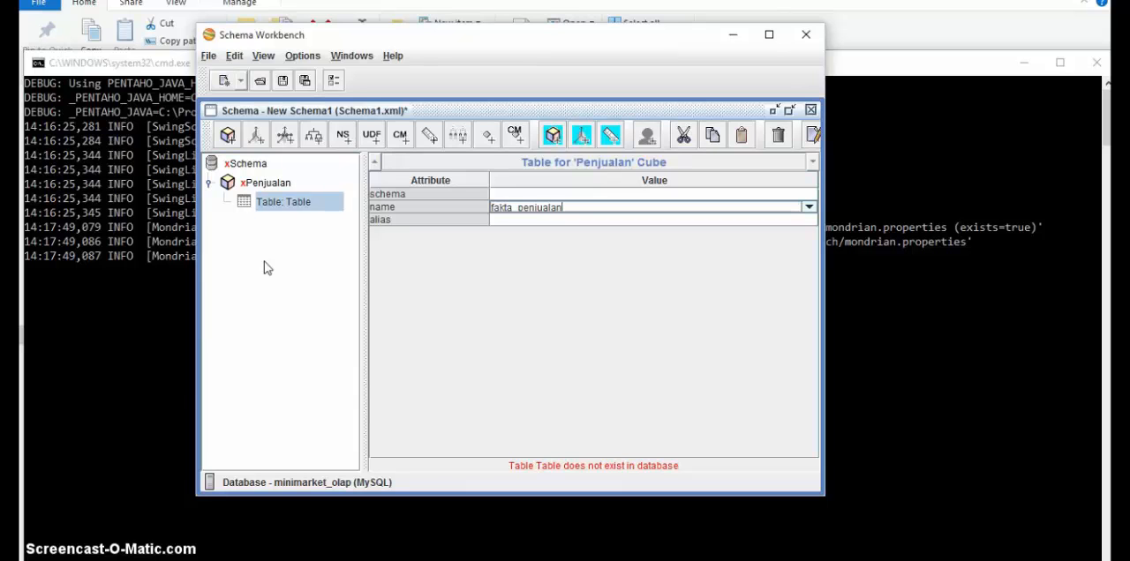
right_click(265, 184)
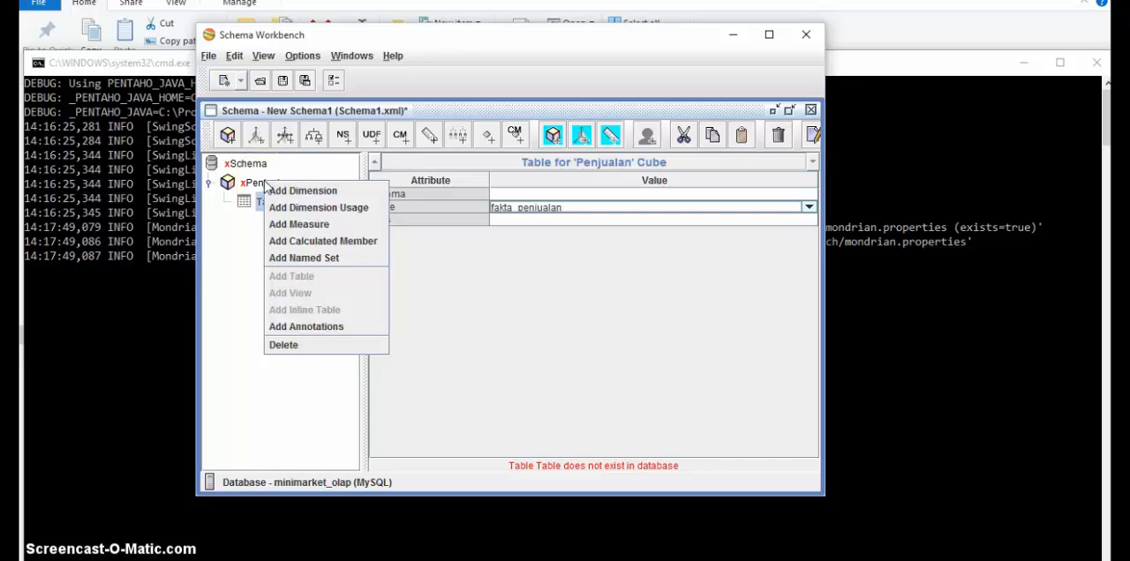
left_click(247, 203)
Step: Add a dimension to the Penjualan cube
left_click(263, 183)
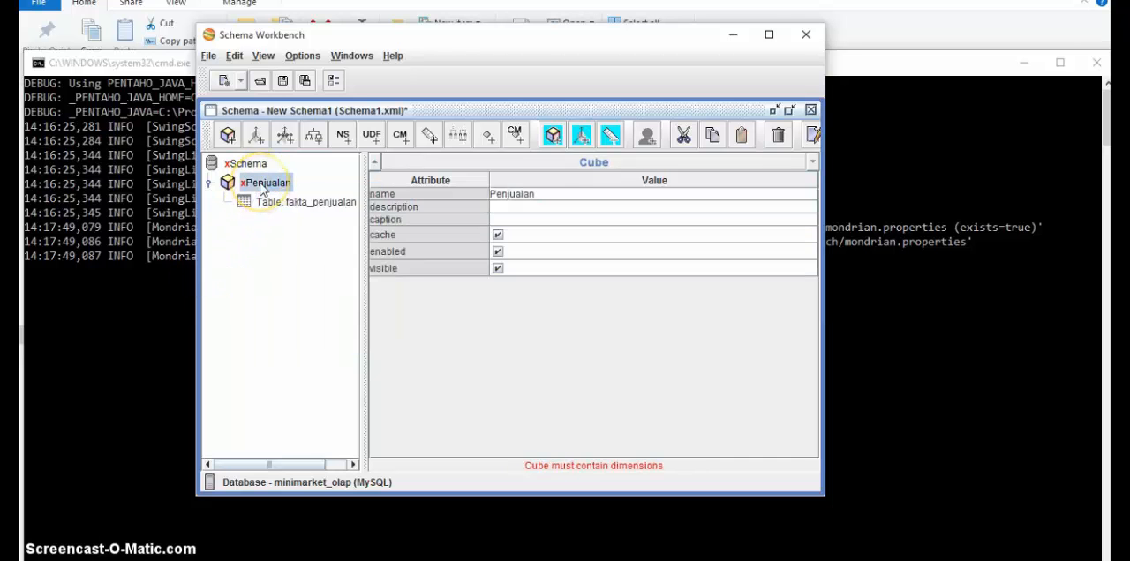
right_click(262, 188)
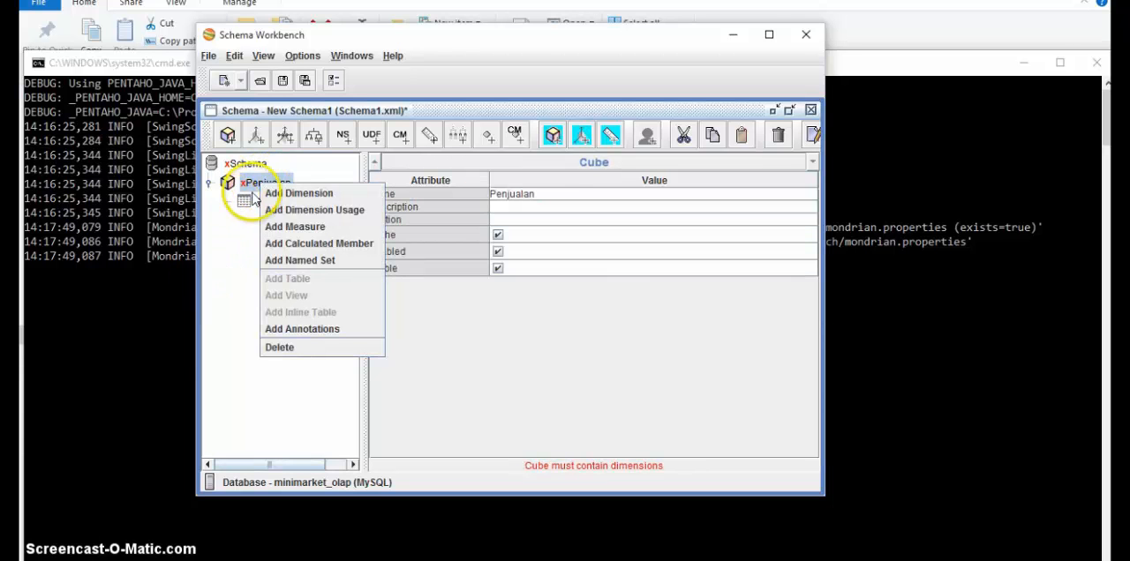
left_click(281, 194)
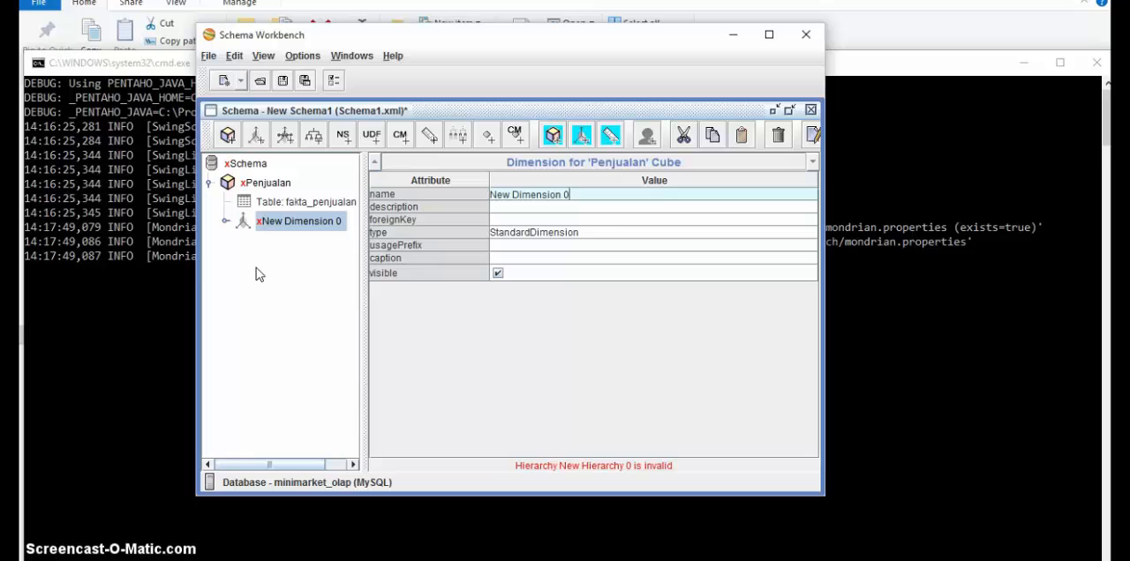
Step: Check the minimarket_olap tables in phpMyAdmin, name the new dimension Cabang in Schema Workbench and set its foreign key to fakta_penjualan->sk_cabang
key("alt+Tab")
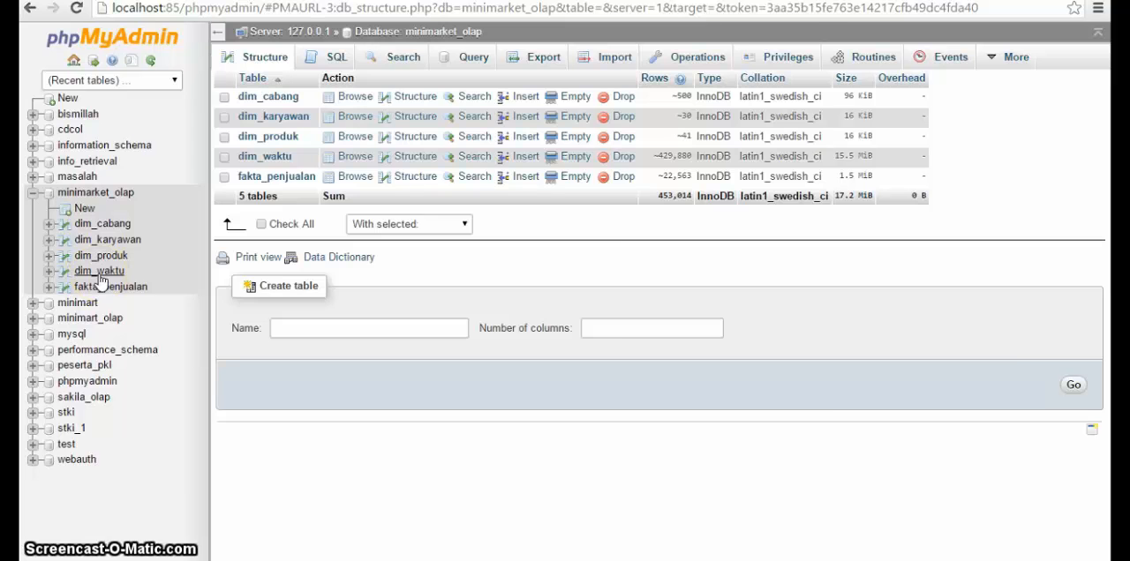
key("alt+Tab")
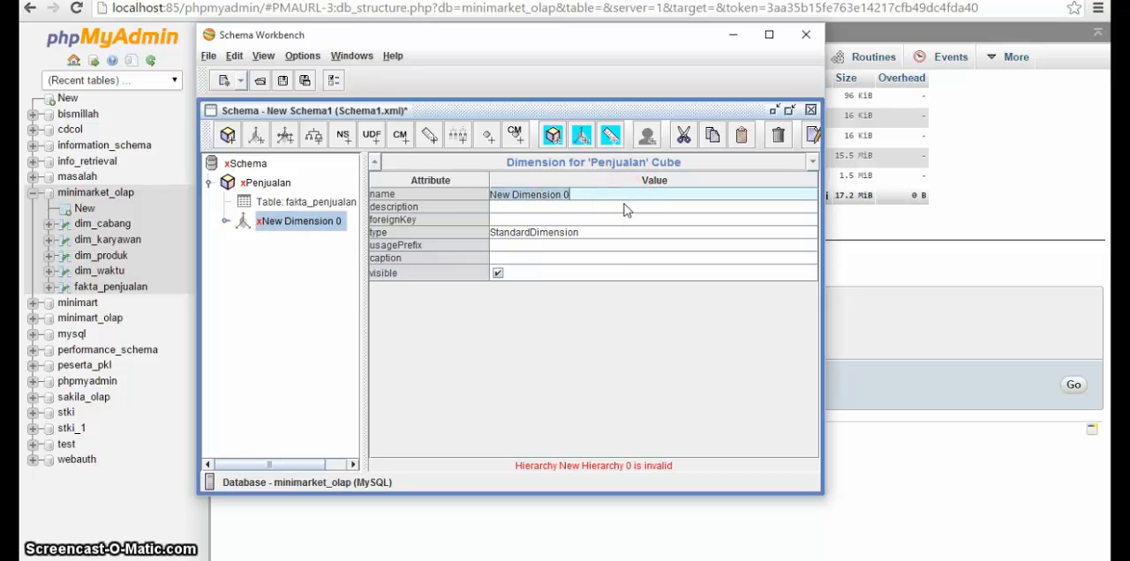
type("Di")
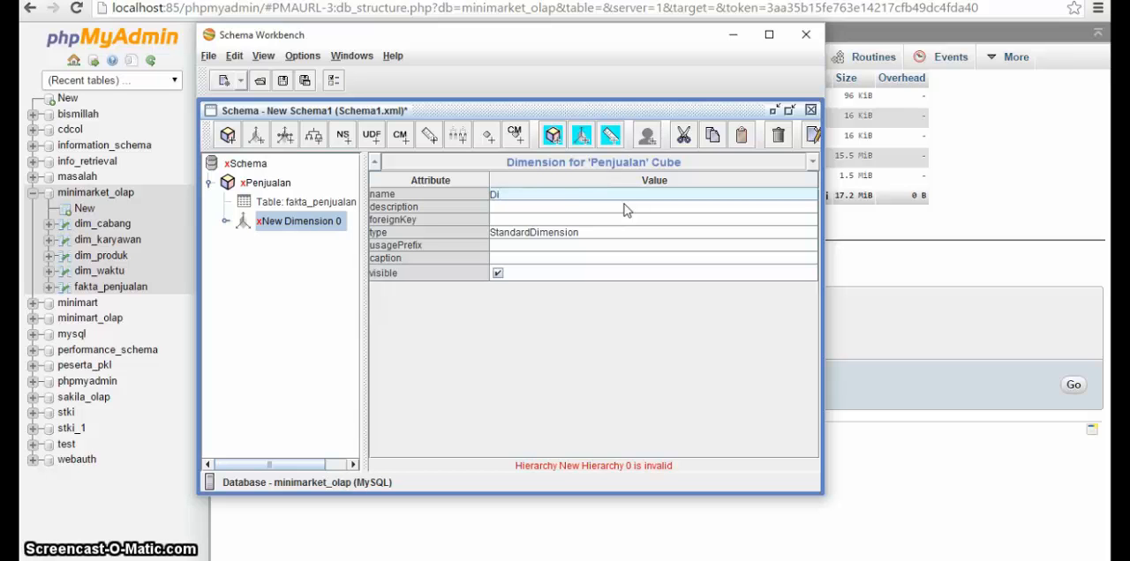
type("Cabang")
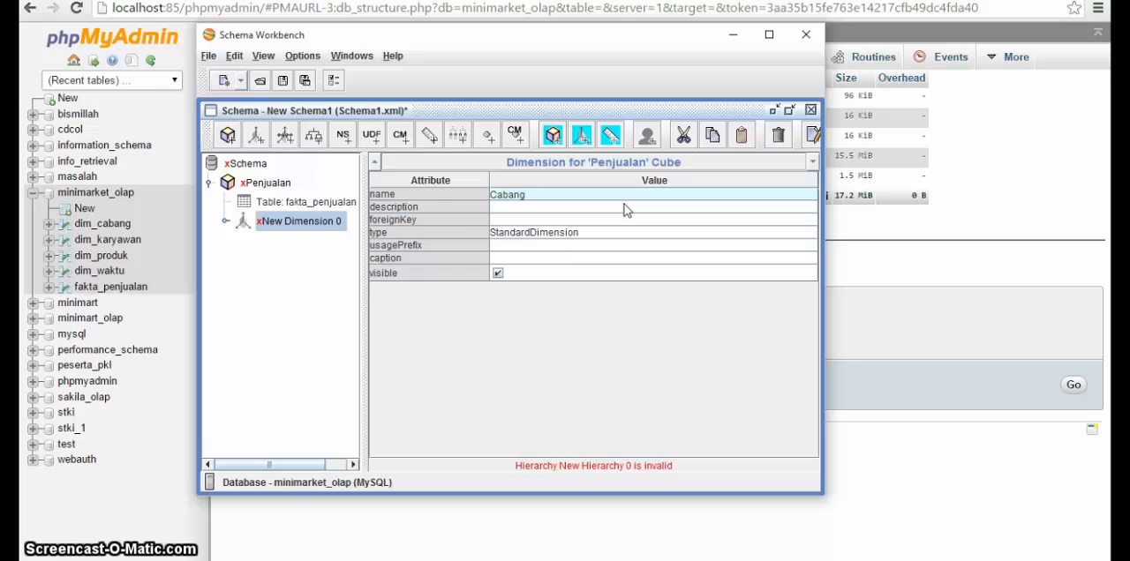
left_click(624, 210)
left_click(250, 282)
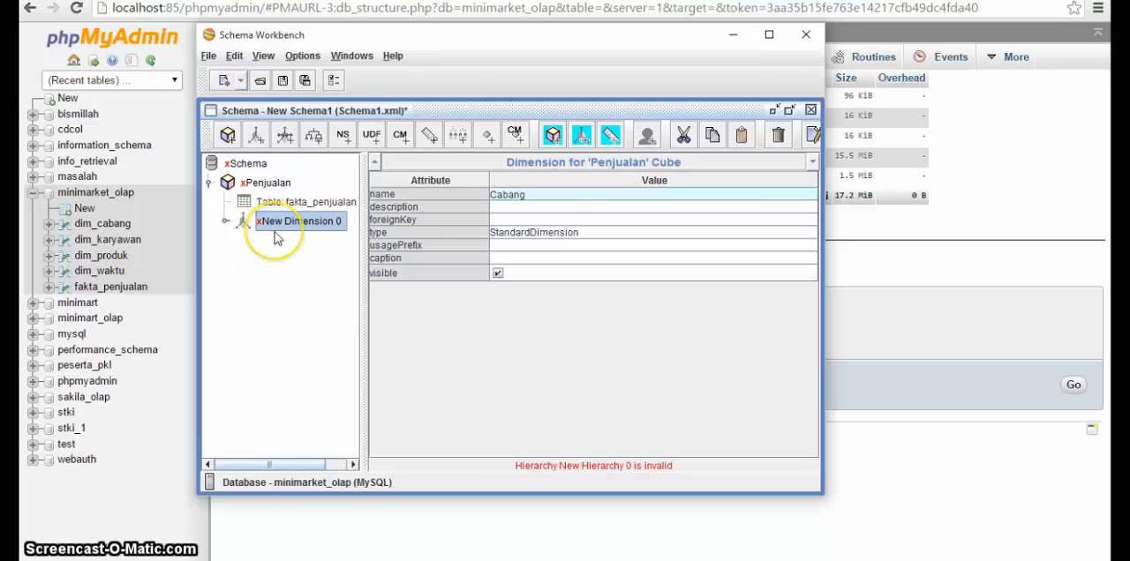
left_click(532, 219)
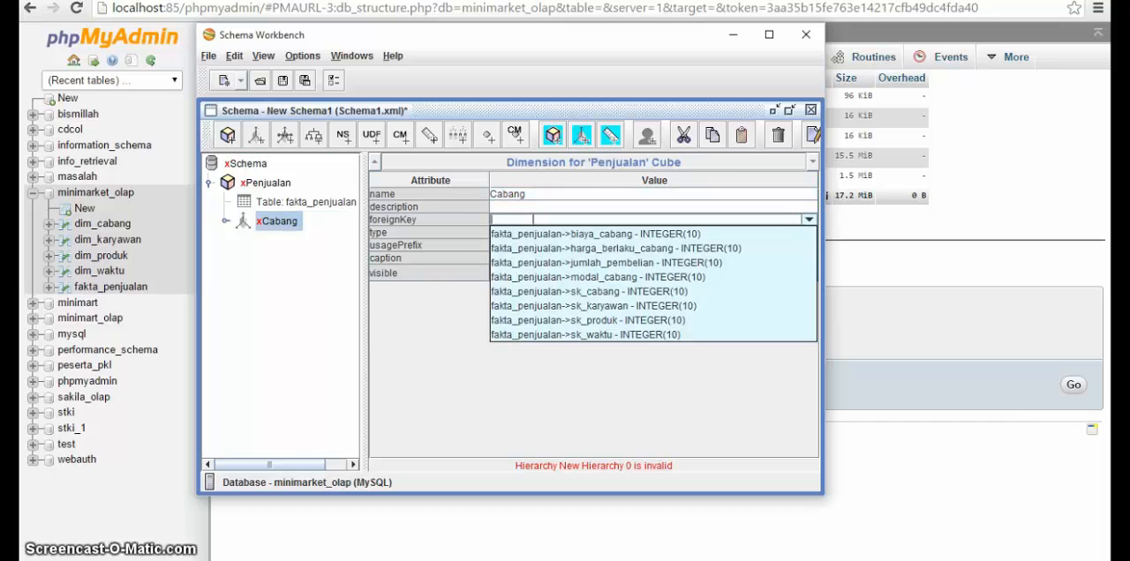
left_click(550, 293)
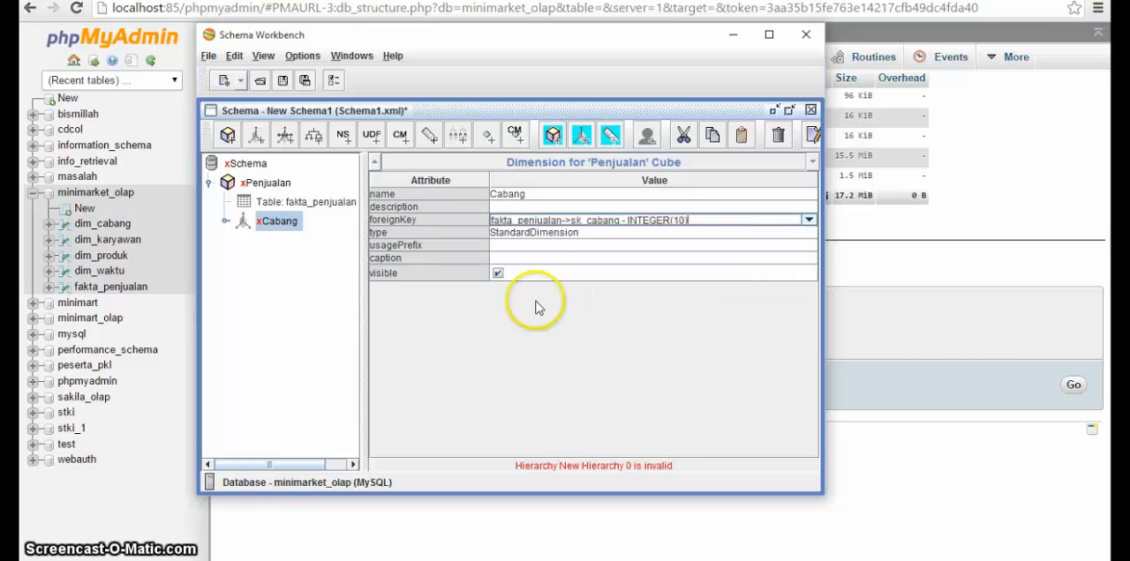
right_click(265, 228)
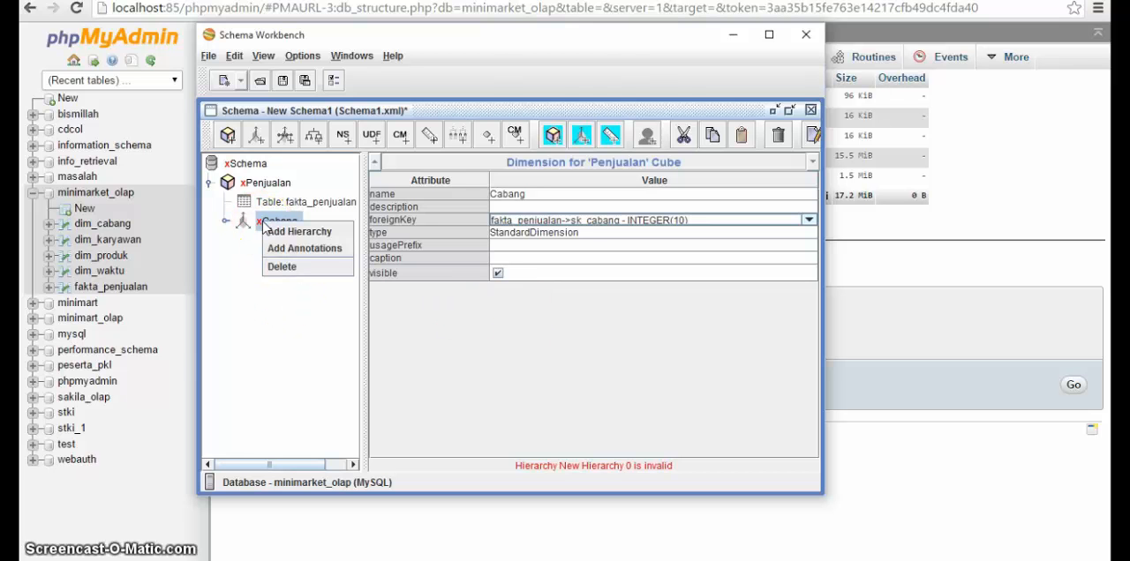
left_click(273, 233)
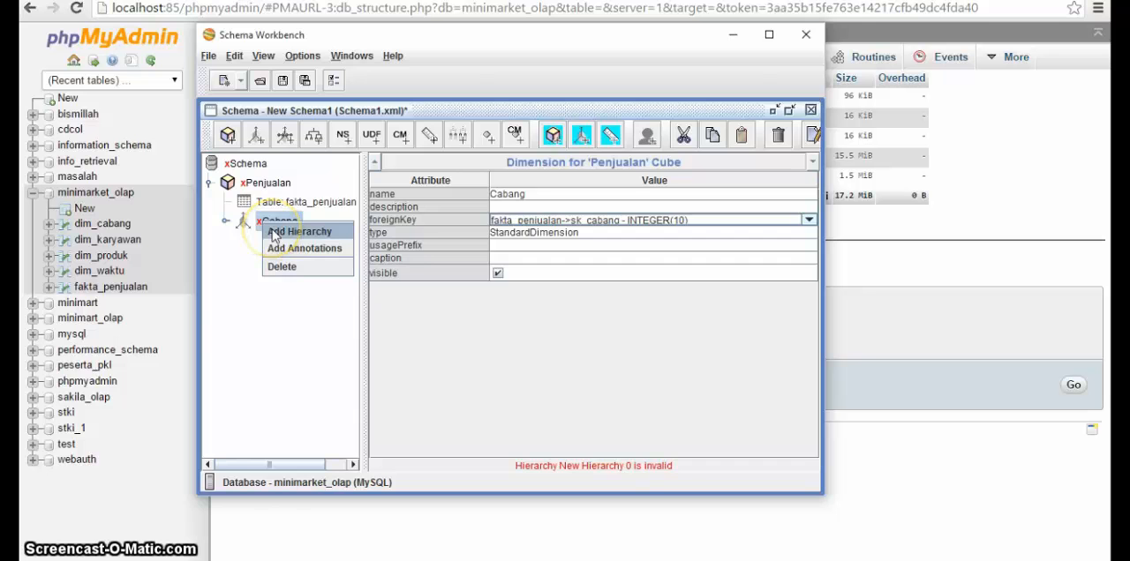
left_click(276, 233)
left_click(289, 246)
left_click(292, 262)
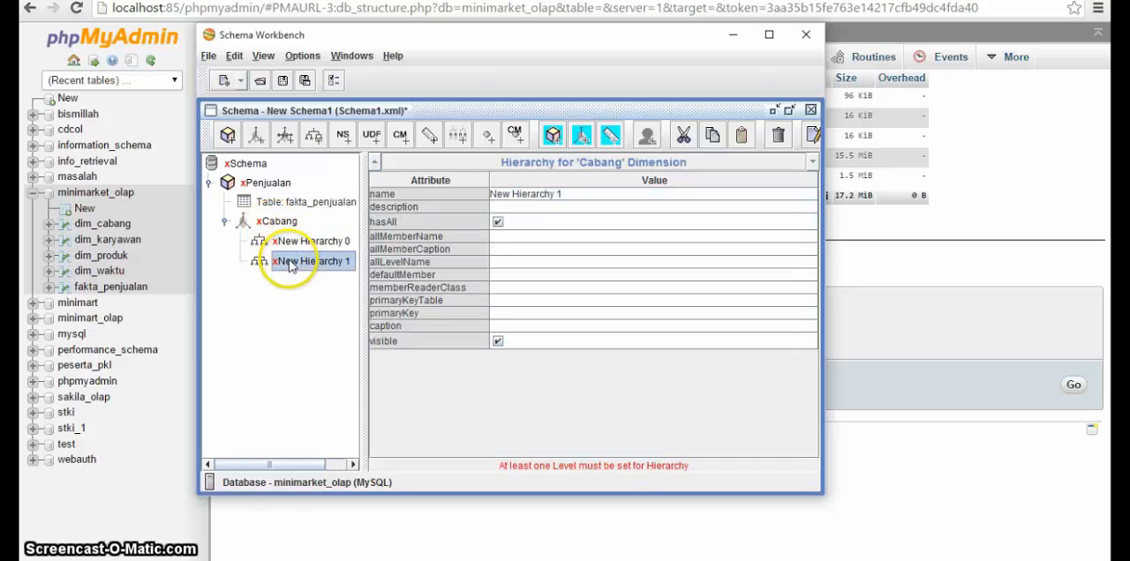
right_click(290, 262)
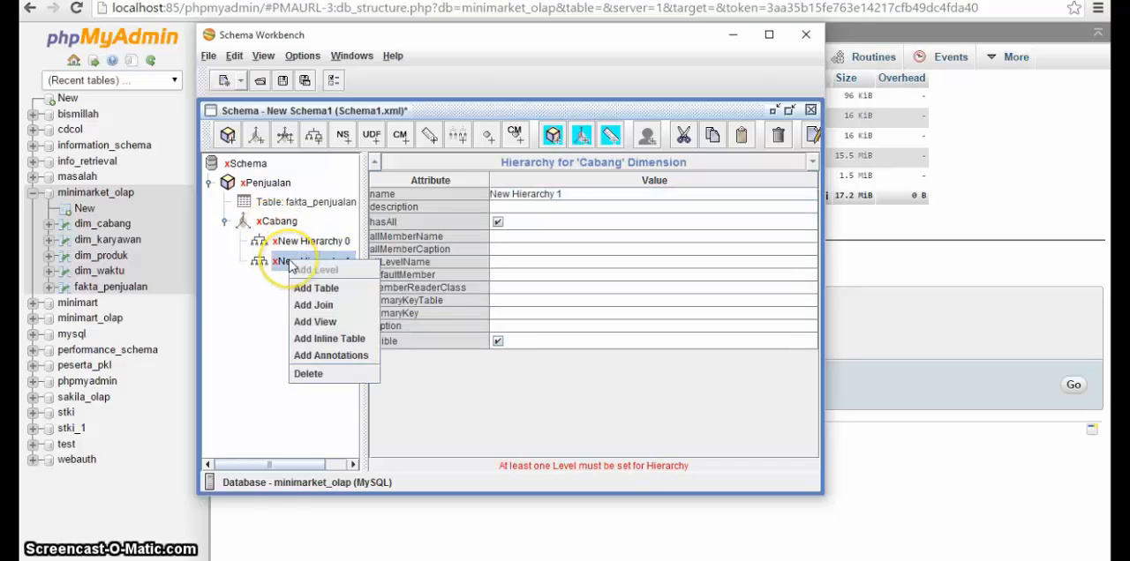
left_click(315, 378)
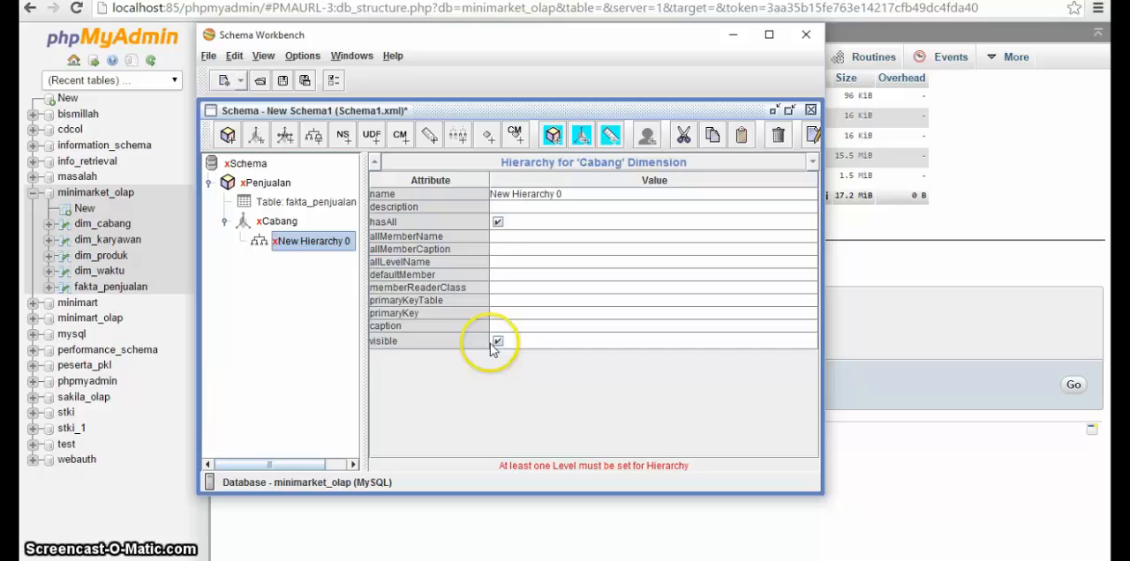
Step: Rename the hierarchy under the Cabang dimension to Hirarki Cabang
left_click(603, 193)
key("ctrl+a")
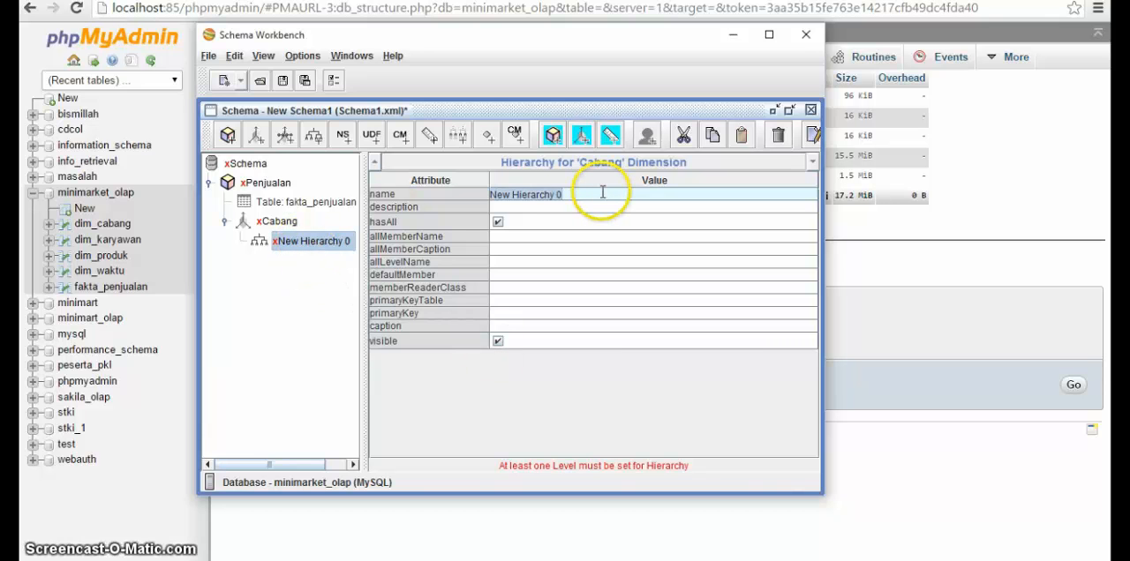
type("Hirarki Cabang")
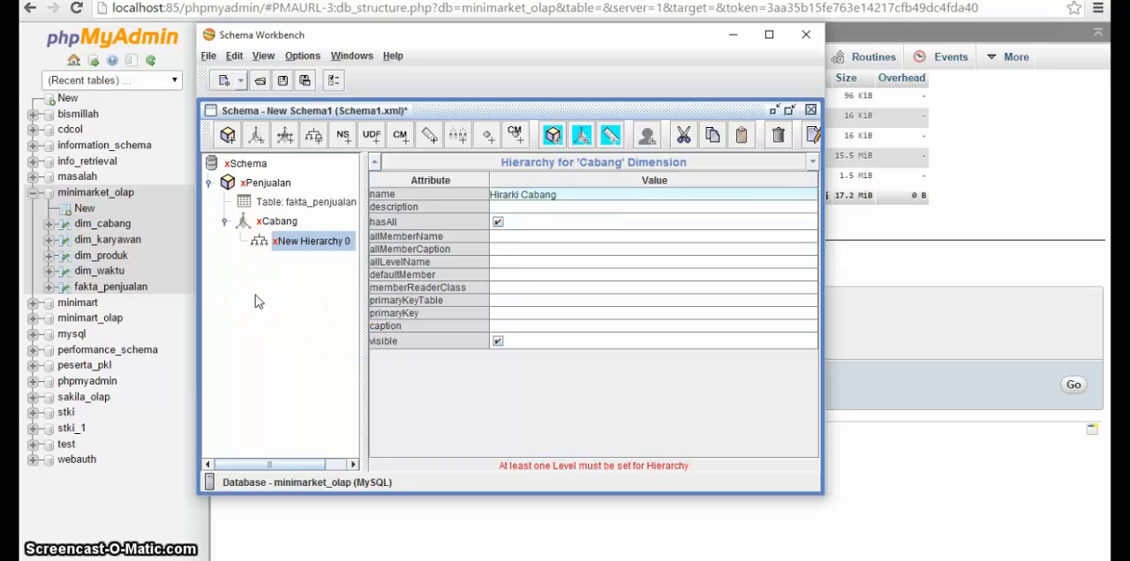
left_click(318, 344)
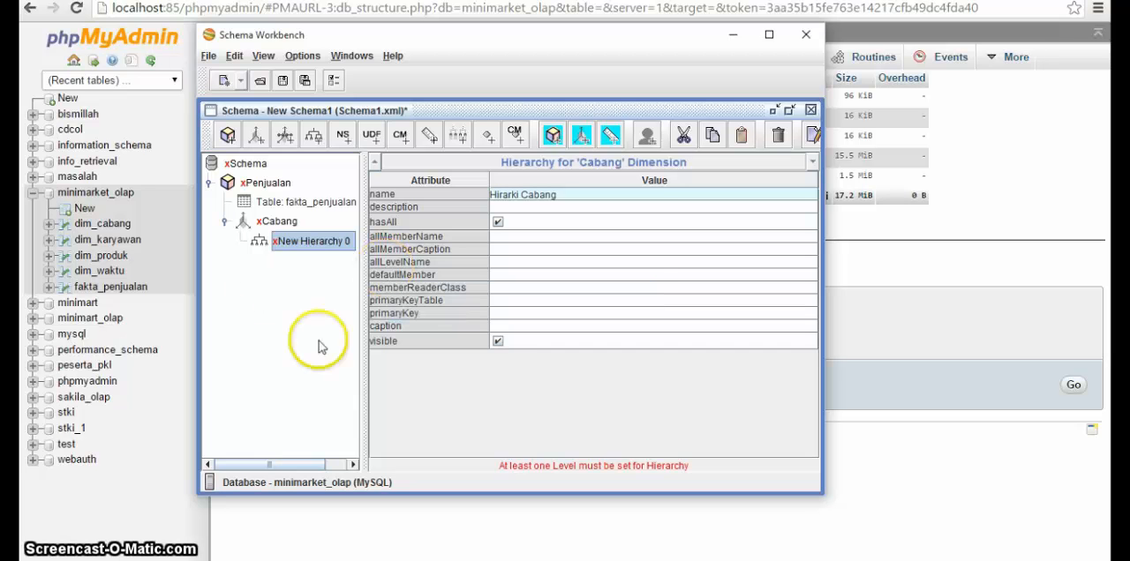
Step: Add a table to the Hirarki Cabang hierarchy, set its name to dim_cabang and apply it in the schema tree
right_click(276, 222)
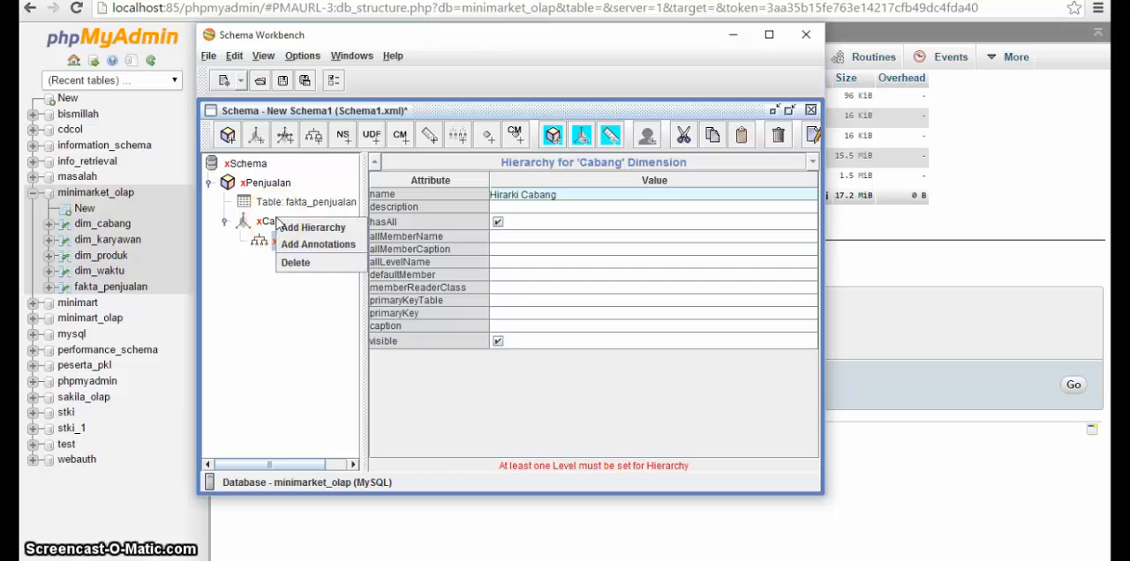
left_click(276, 240)
right_click(280, 241)
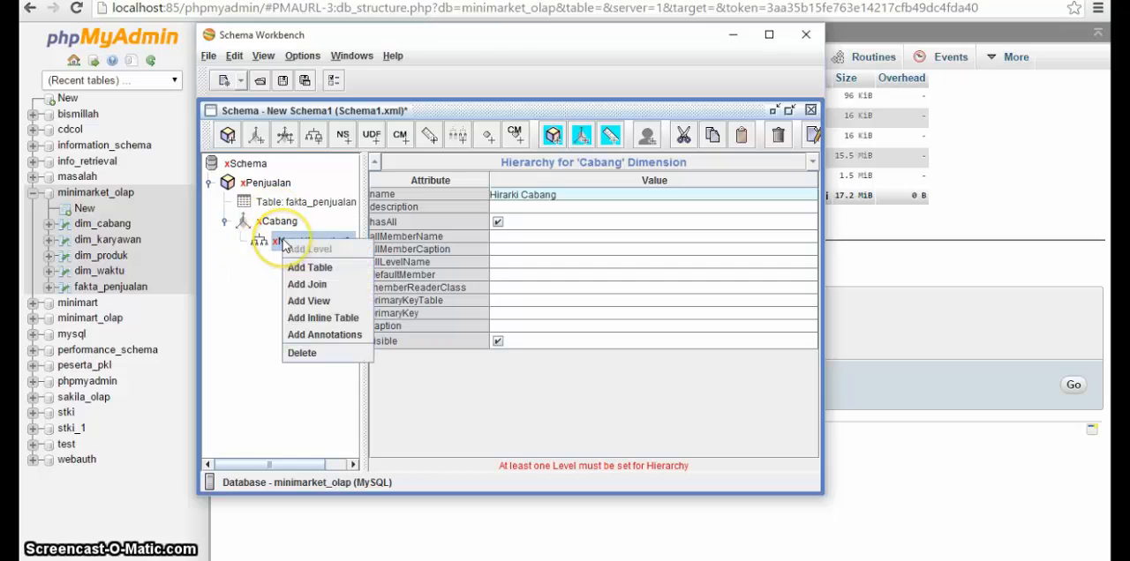
left_click(297, 268)
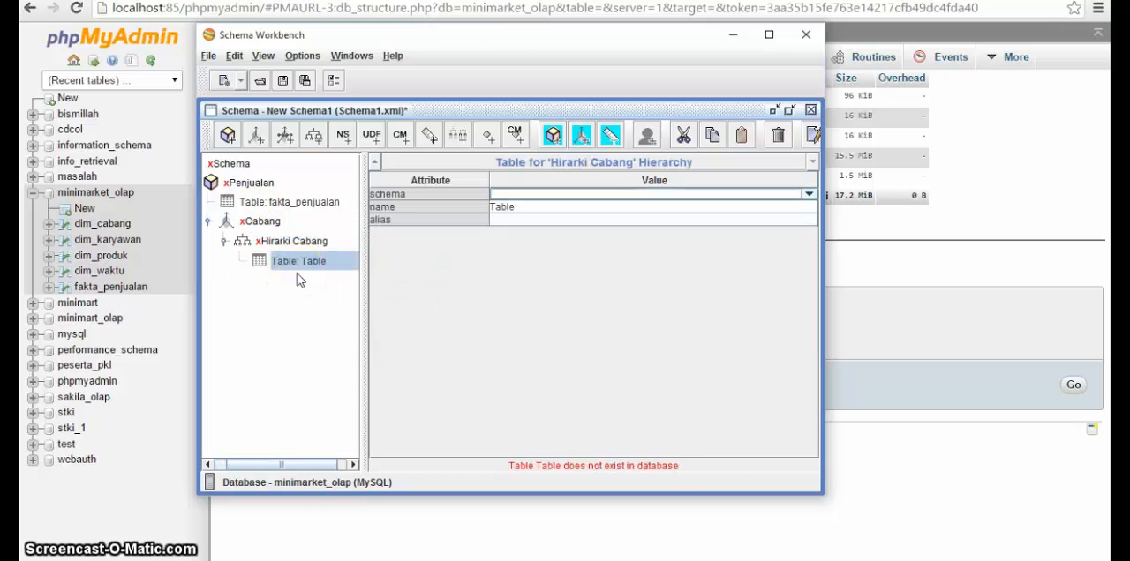
left_click(650, 208)
left_click(647, 205)
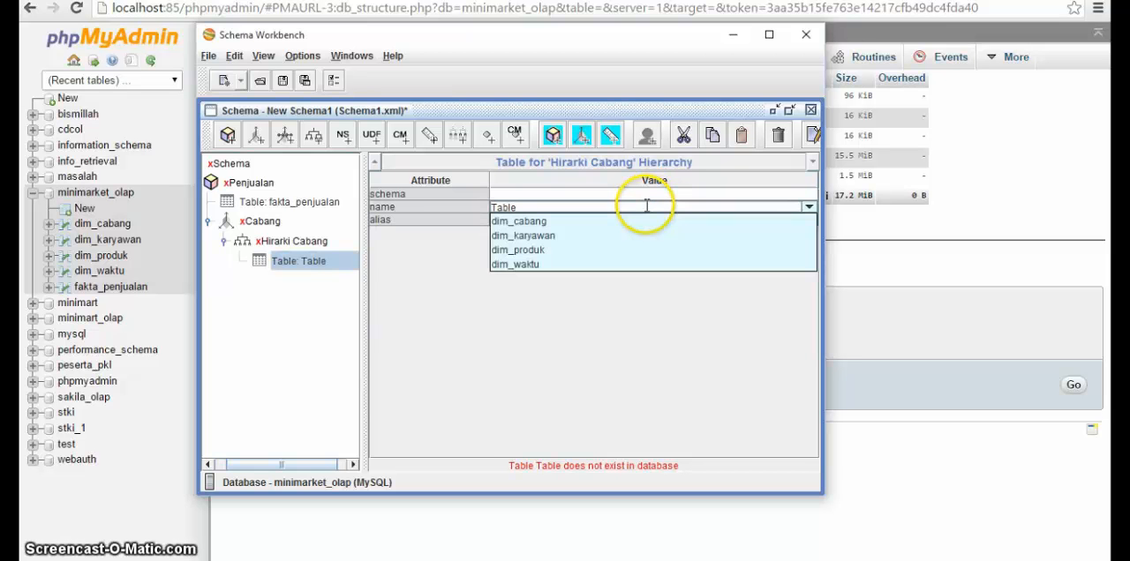
left_click(633, 220)
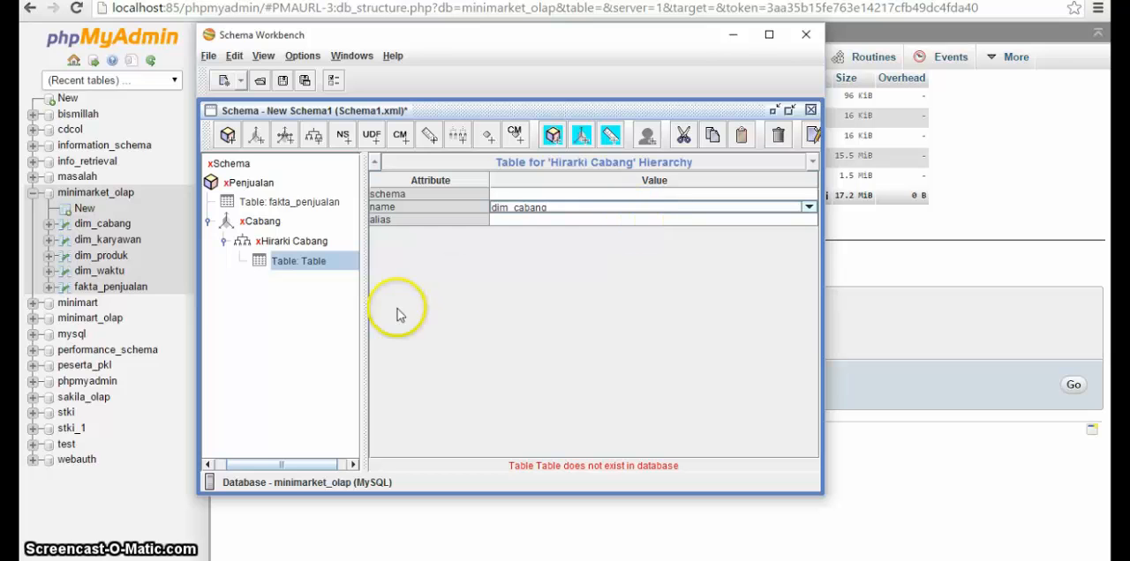
left_click(276, 371)
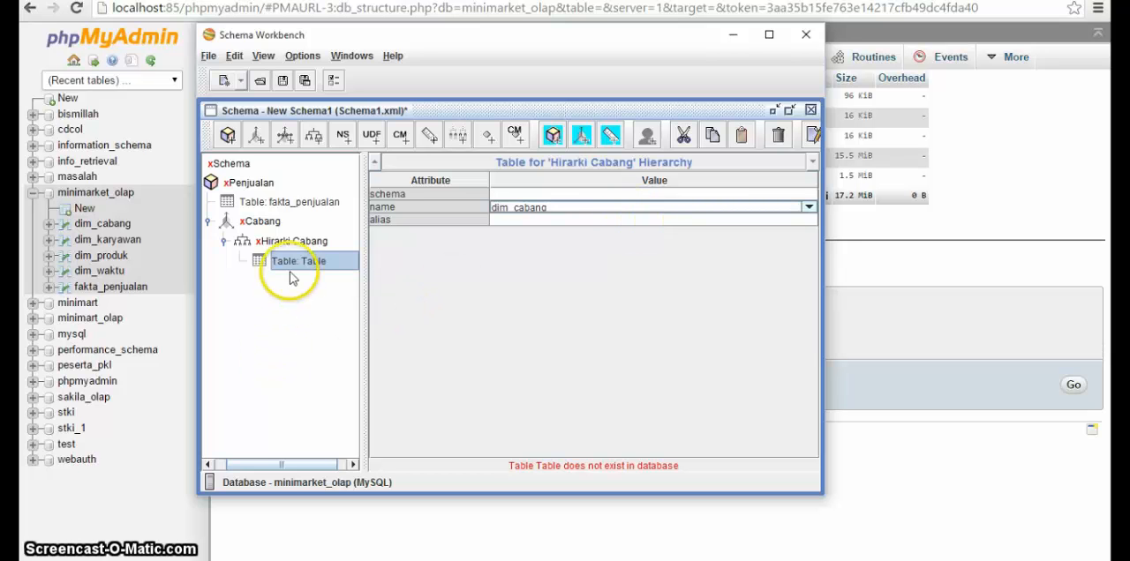
double_click(281, 243)
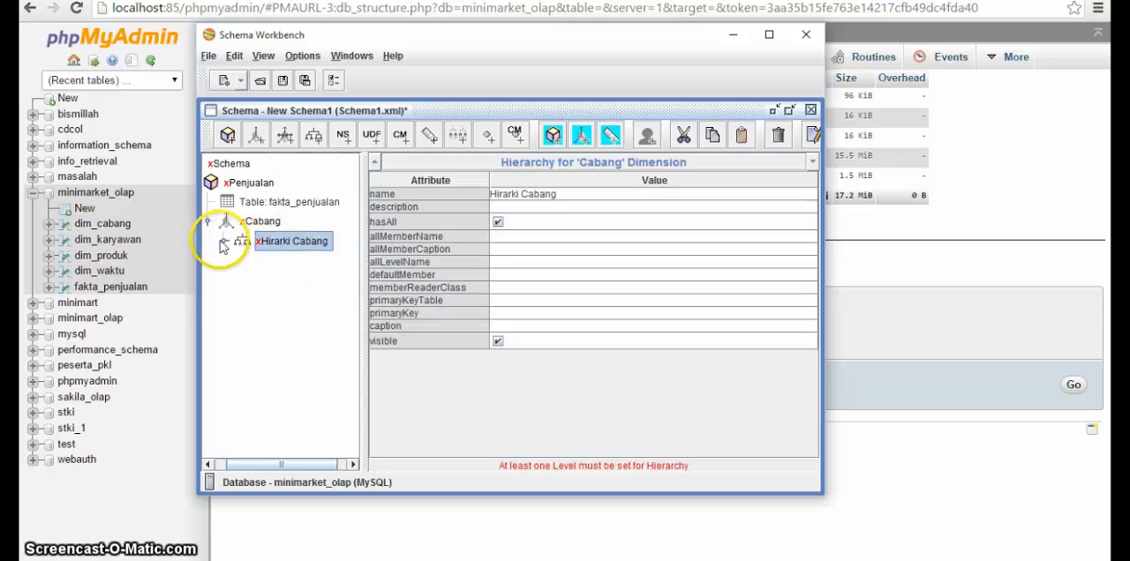
left_click(225, 241)
left_click(300, 262)
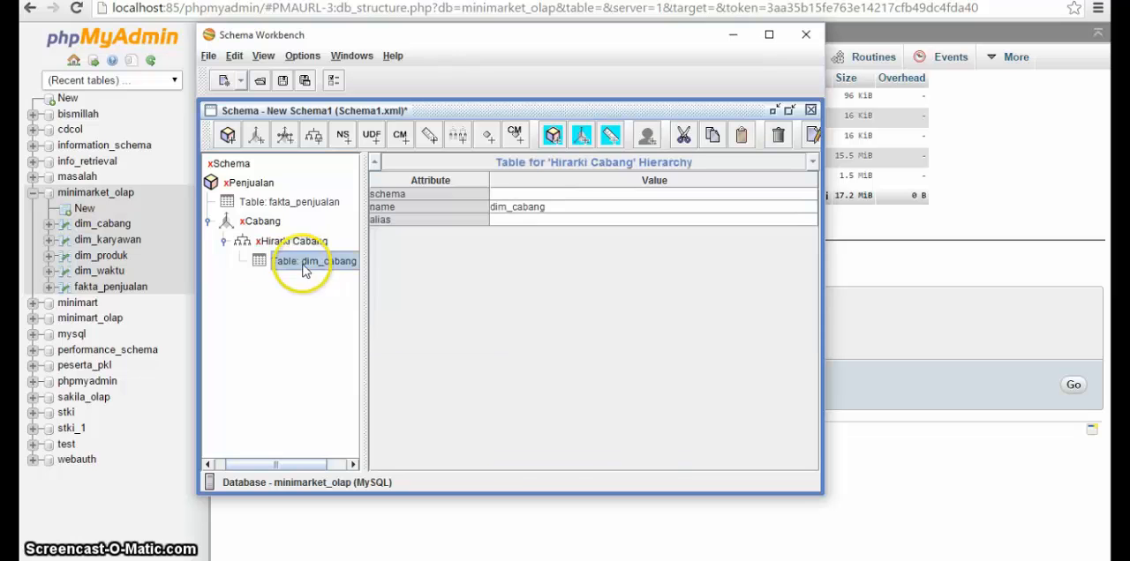
Step: Set the primary key of Hirarki Cabang to dim_cabang->sk_cabang and add a first level to the hierarchy
left_click(284, 242)
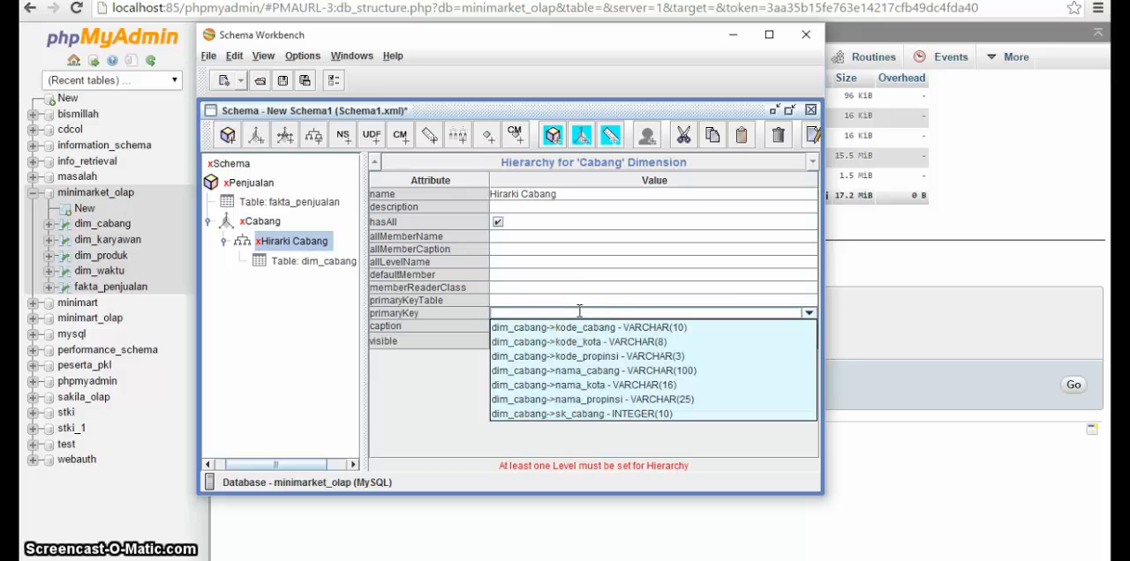
left_click(556, 414)
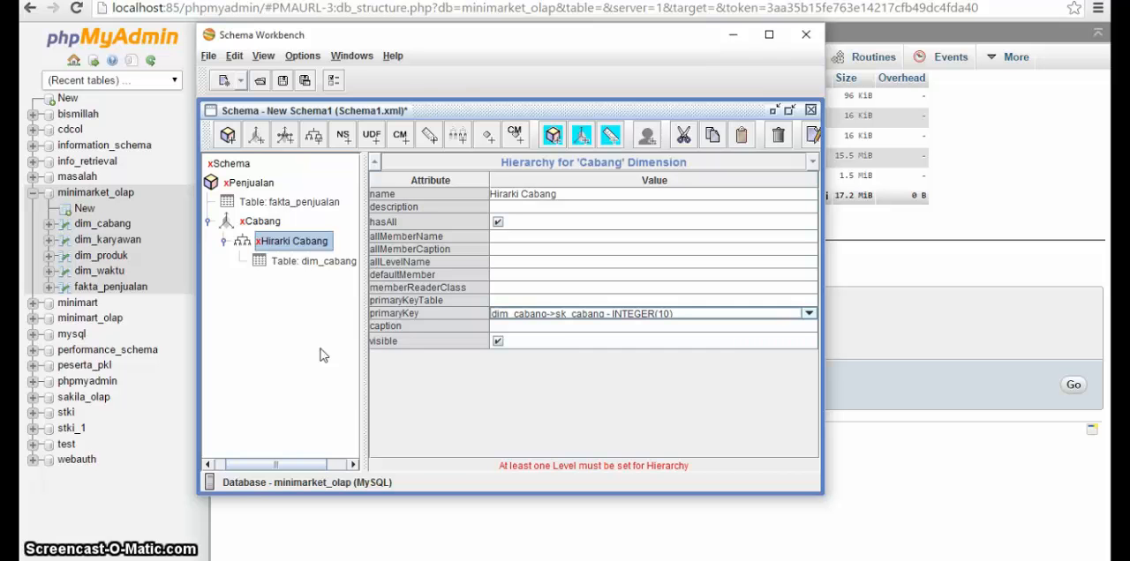
right_click(282, 247)
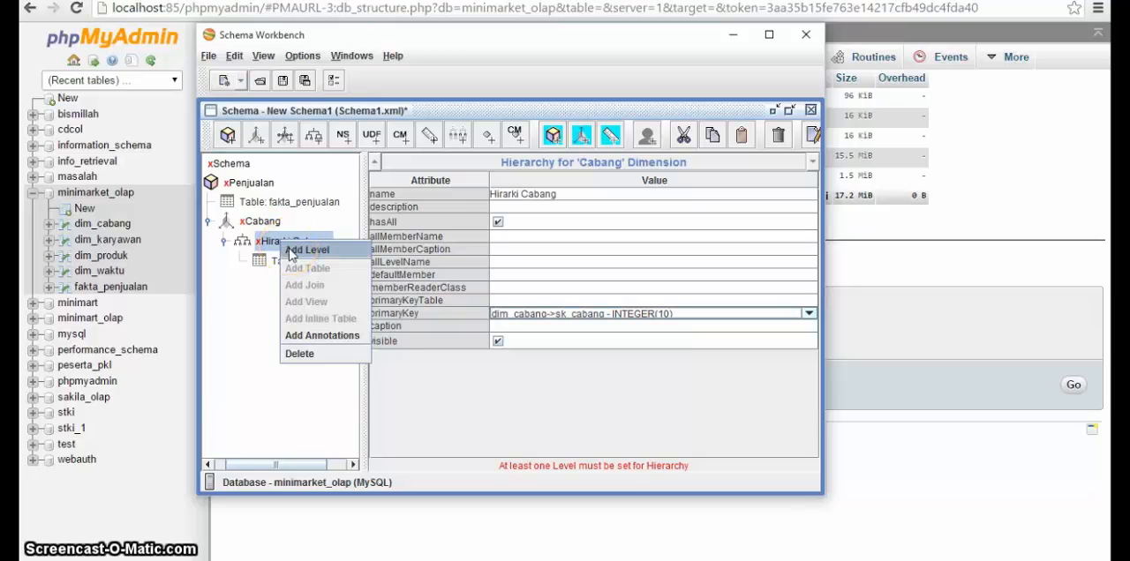
left_click(307, 250)
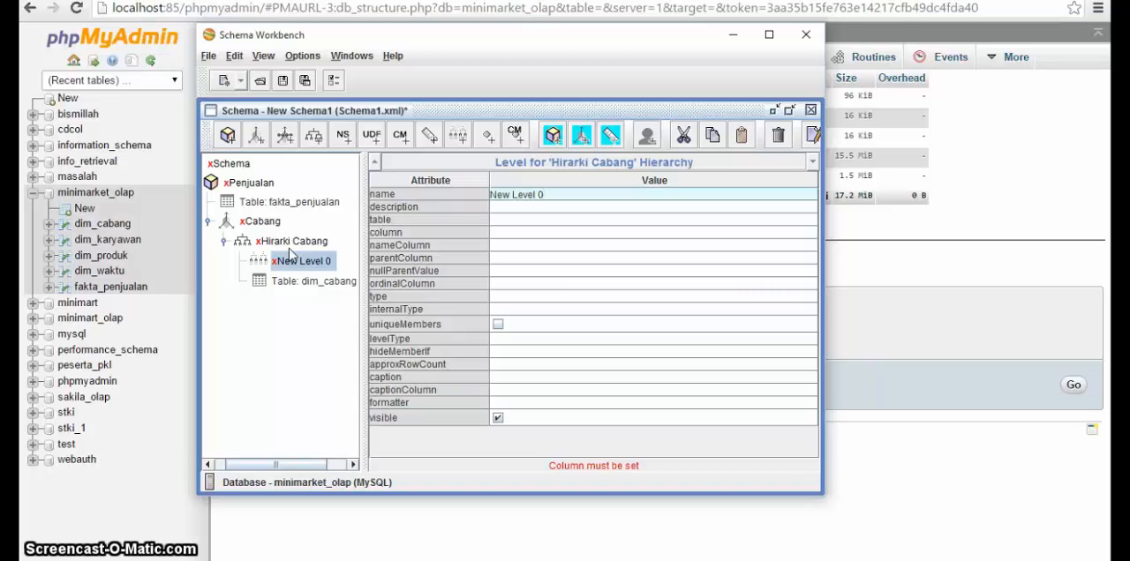
Step: Browse the dim_cabang table in phpMyAdmin and add five more levels to the Hirarki Cabang hierarchy in Schema Workbench
key("alt+Tab")
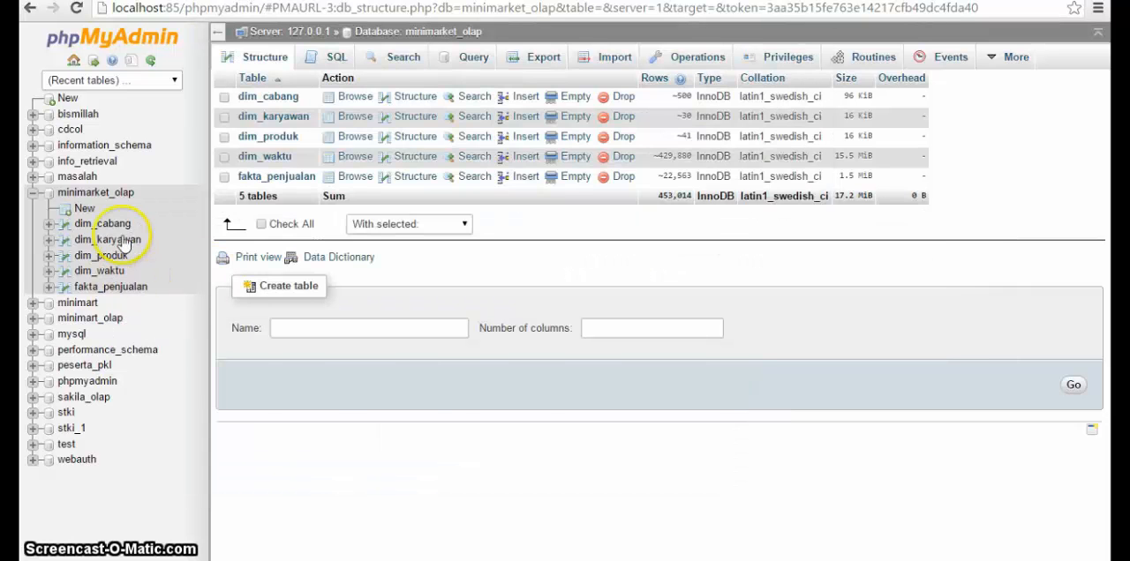
left_click(115, 230)
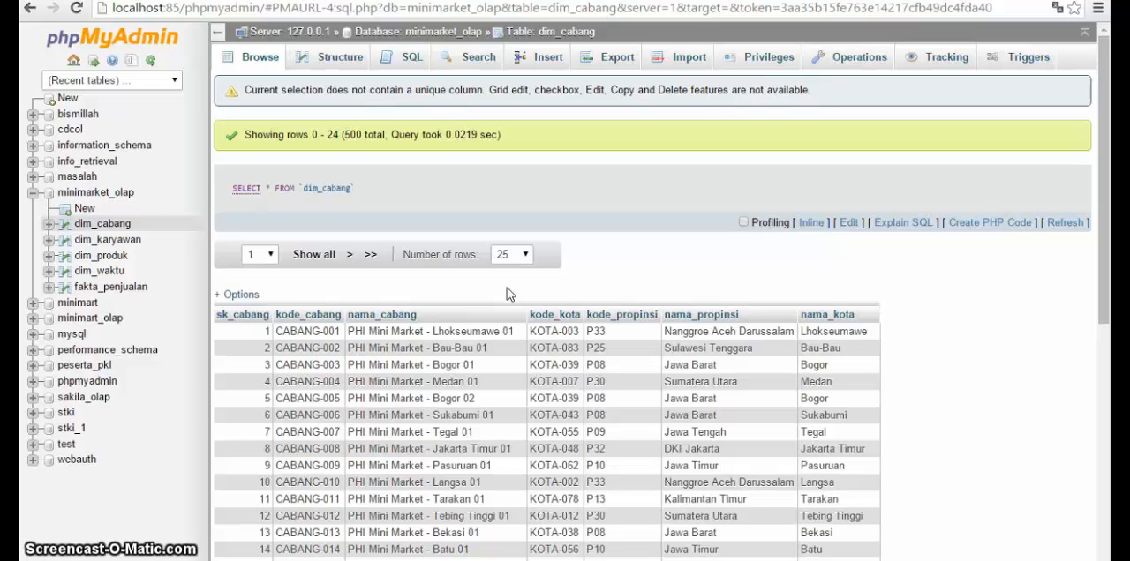
key("alt+Tab")
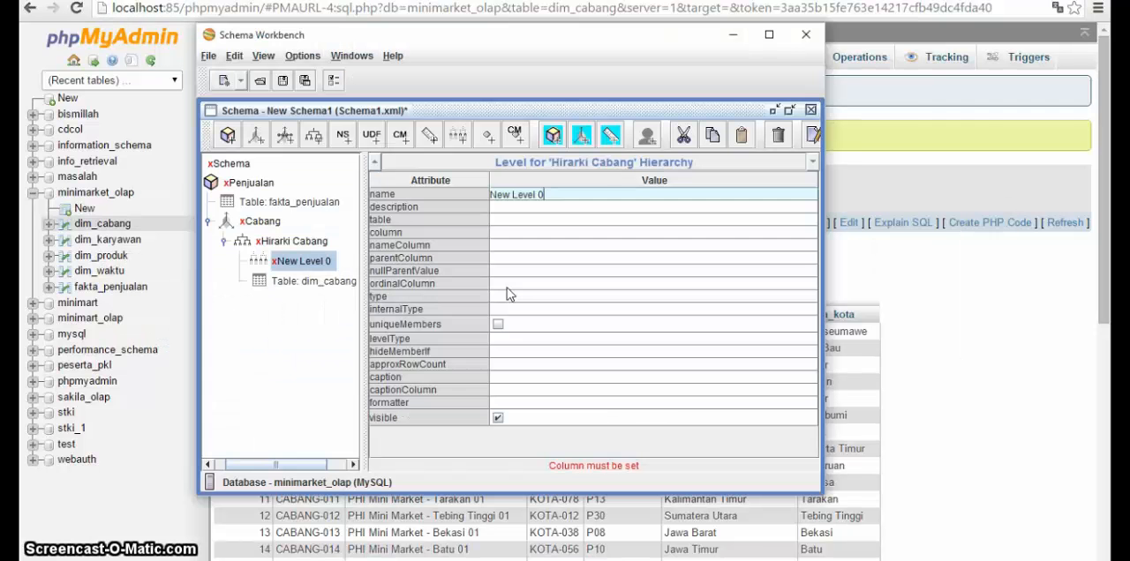
right_click(294, 242)
left_click(302, 255)
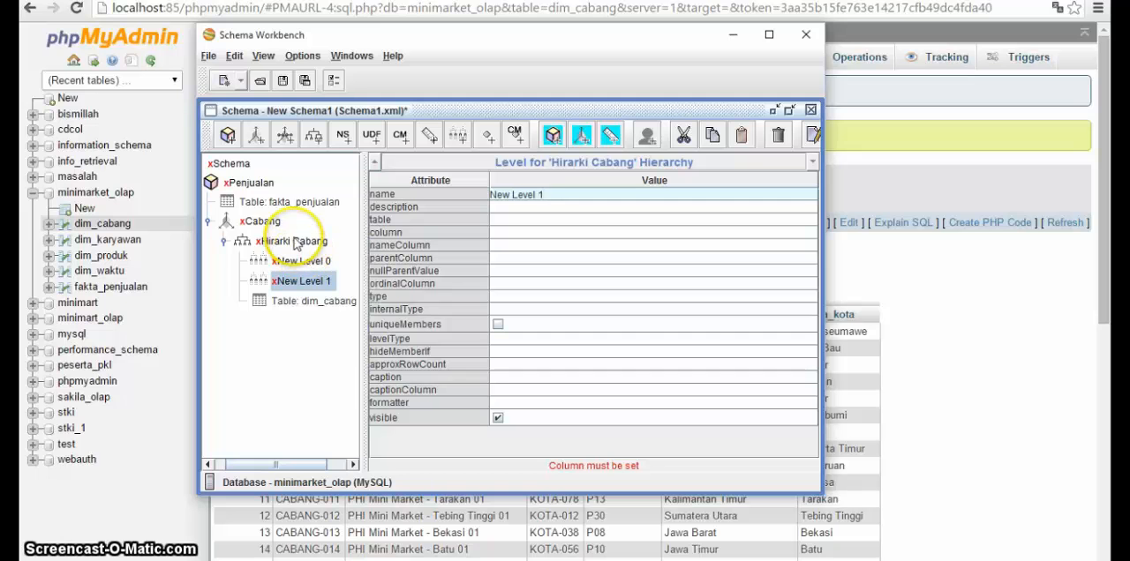
right_click(296, 245)
left_click(302, 254)
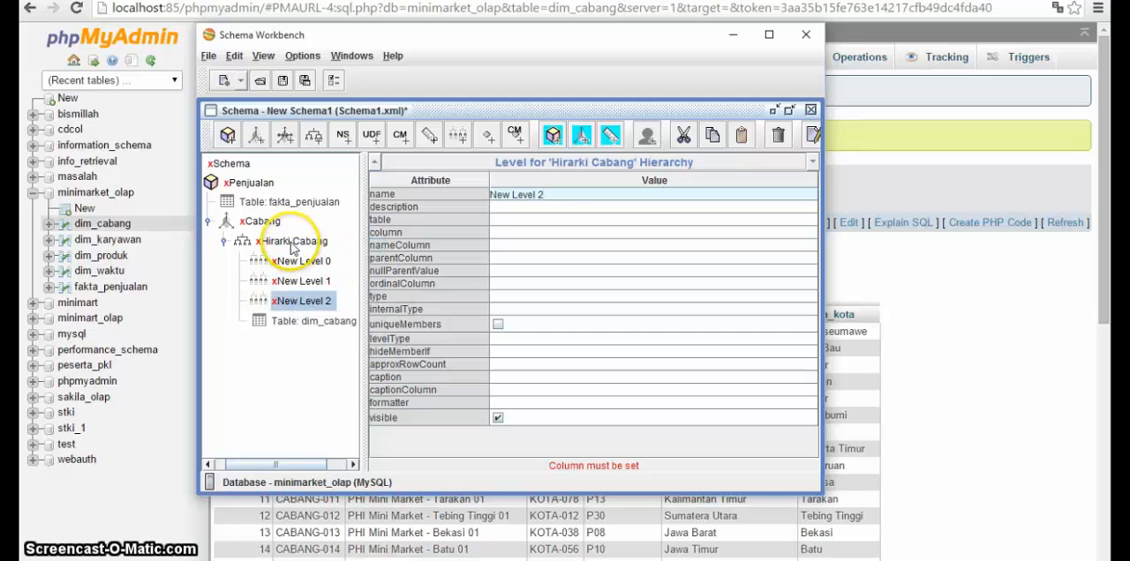
right_click(294, 244)
left_click(300, 253)
right_click(289, 238)
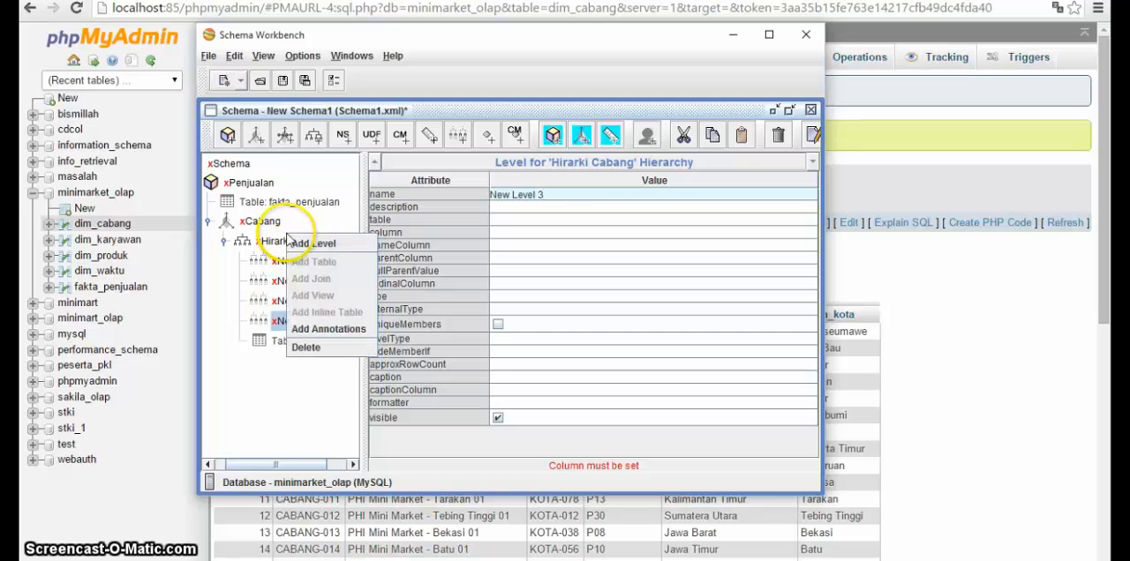
left_click(296, 249)
right_click(293, 241)
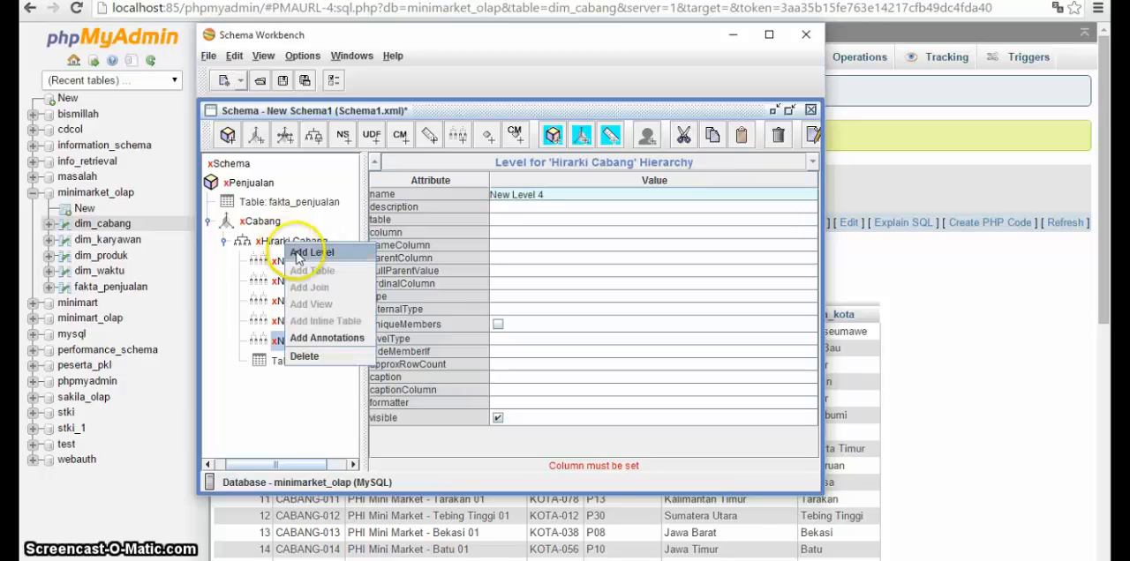
left_click(298, 255)
Step: Check the dim_cabang columns in phpMyAdmin, rename the first Hirarki Cabang level kode_cabang and set its column to dim_cabang->kode_cabang
left_click(305, 262)
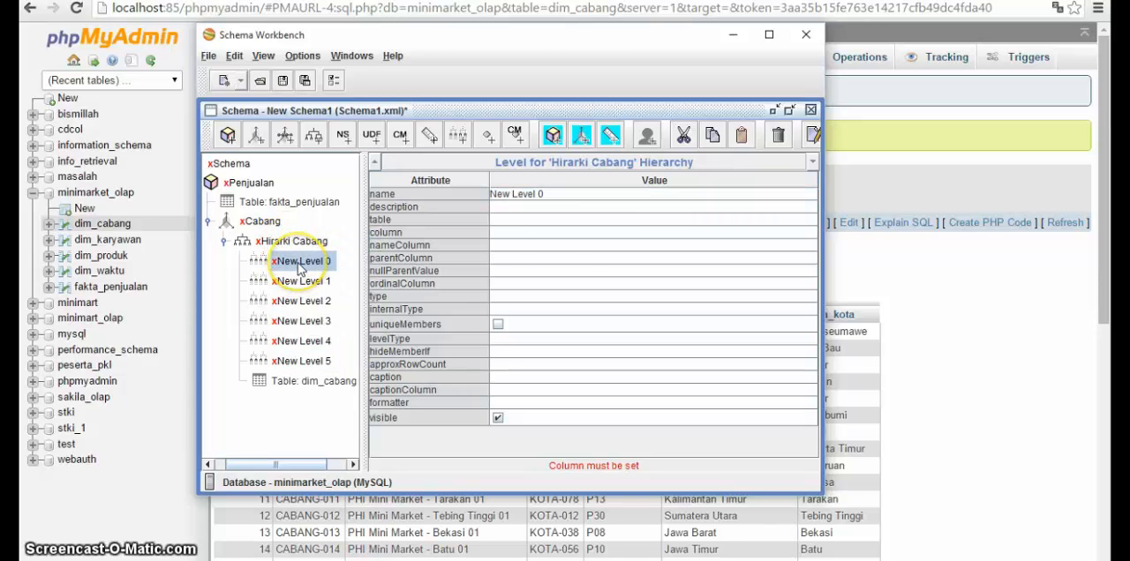
key("alt+Tab")
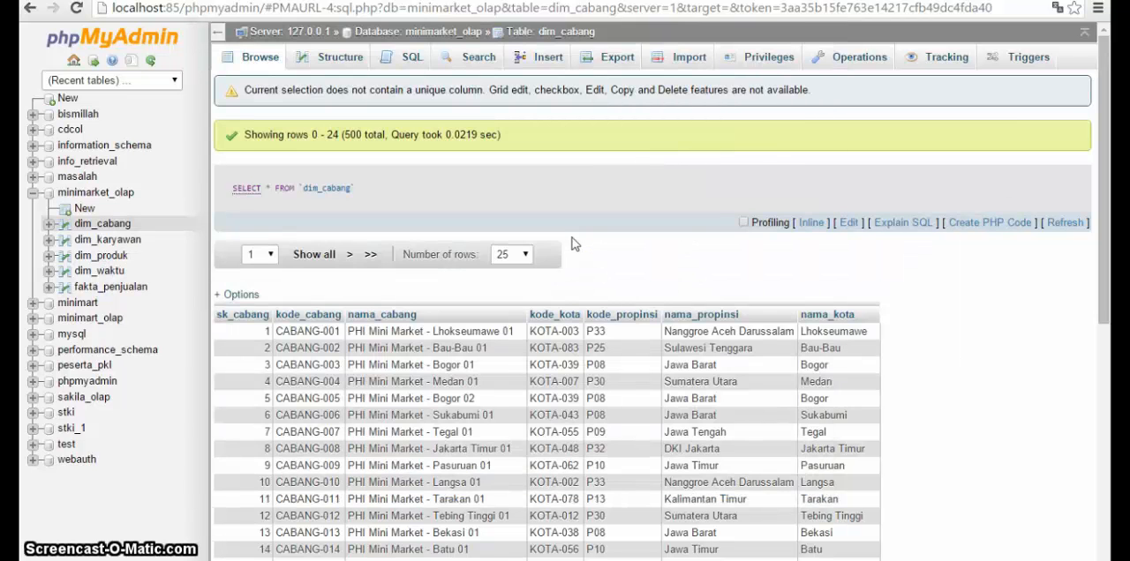
key("alt+Tab")
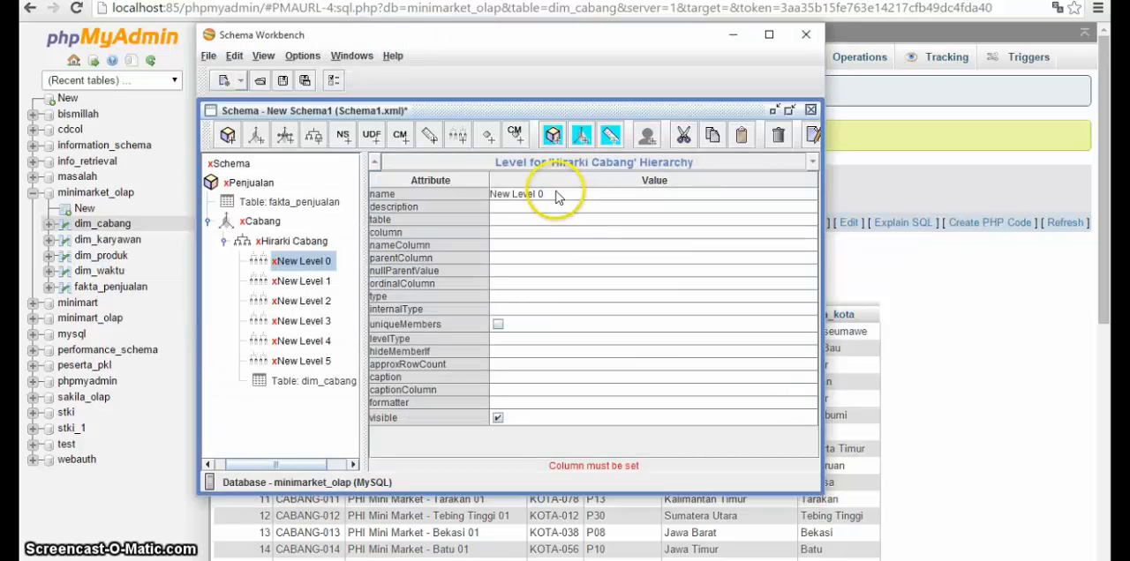
left_click(556, 191)
key("ctrl+a")
type("ko")
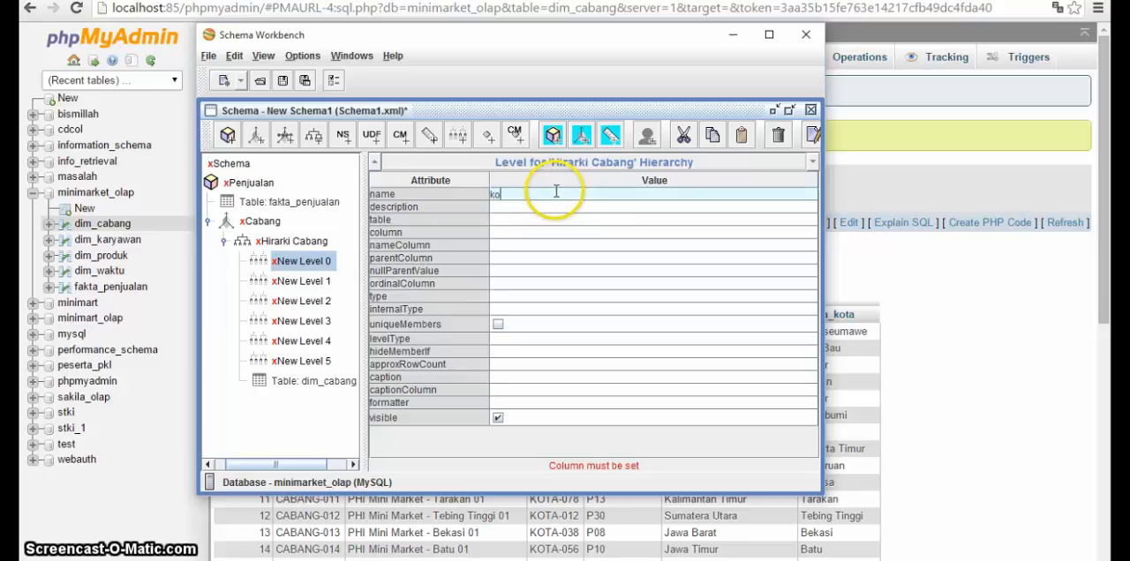
type("de_cabang")
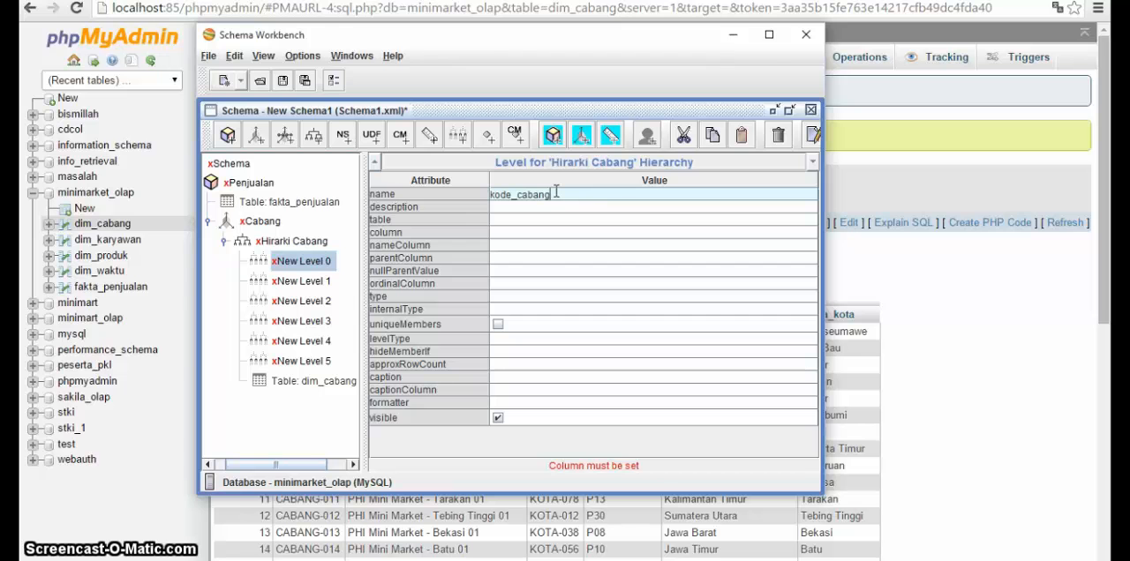
left_click(527, 231)
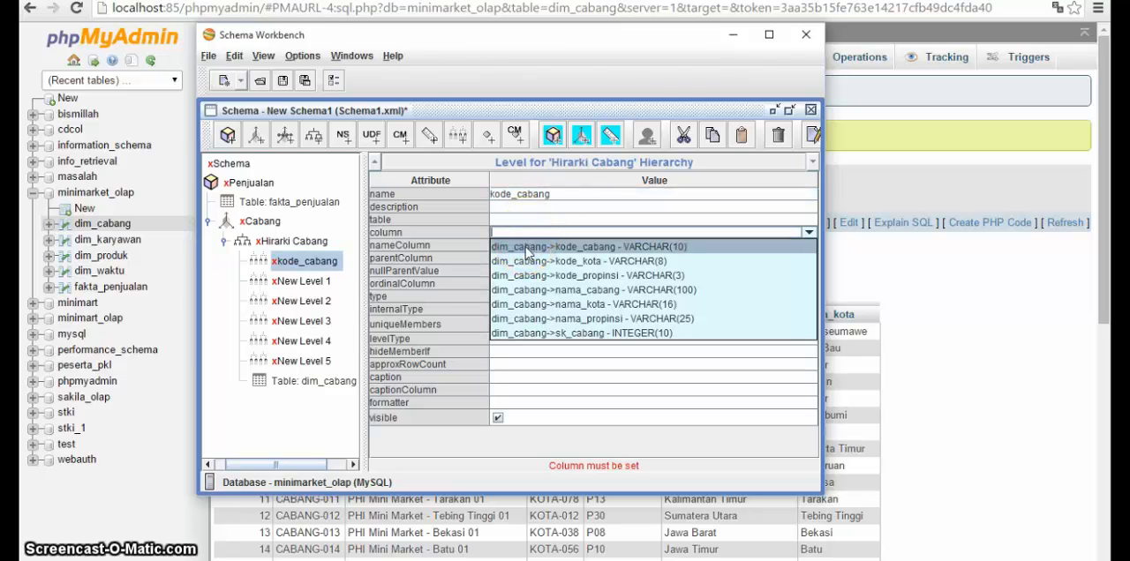
left_click(525, 247)
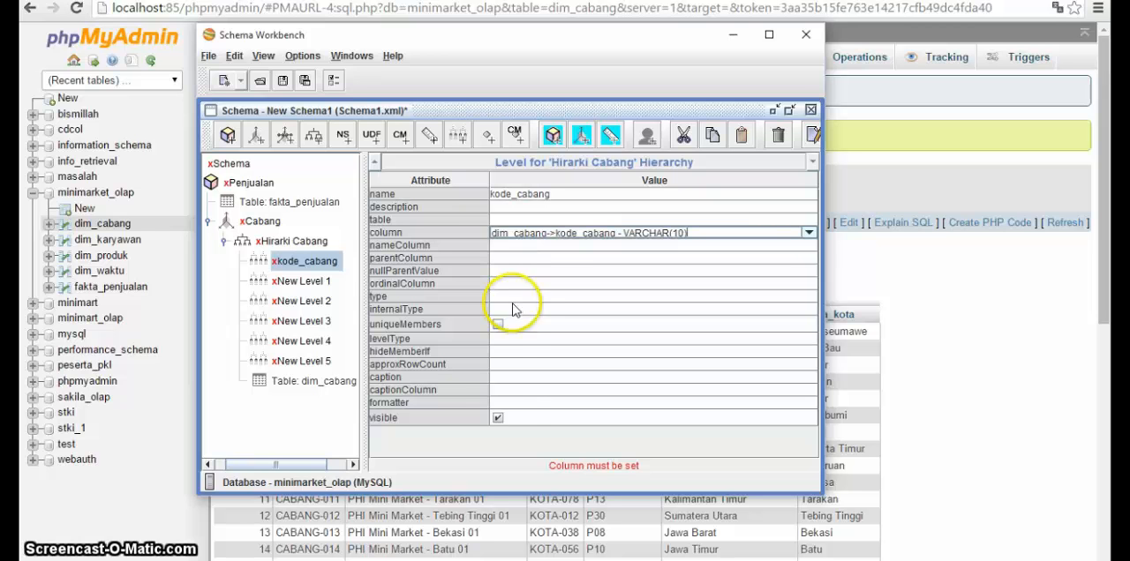
Step: Set the kode_cabang level's levelType to Regular, its type to String and its hideMemberIf to Never
left_click(499, 339)
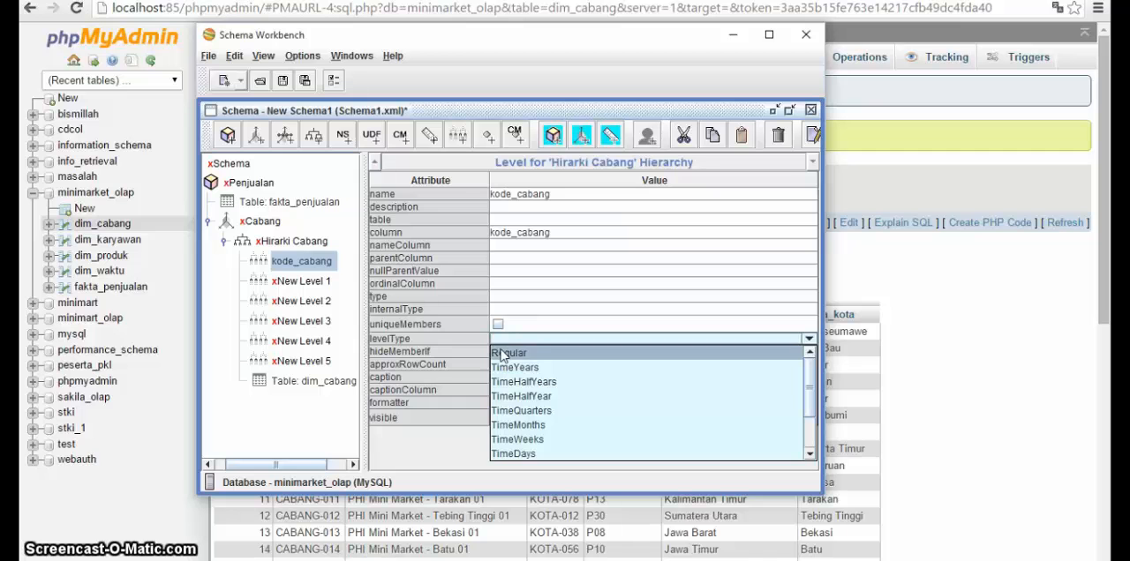
left_click(502, 353)
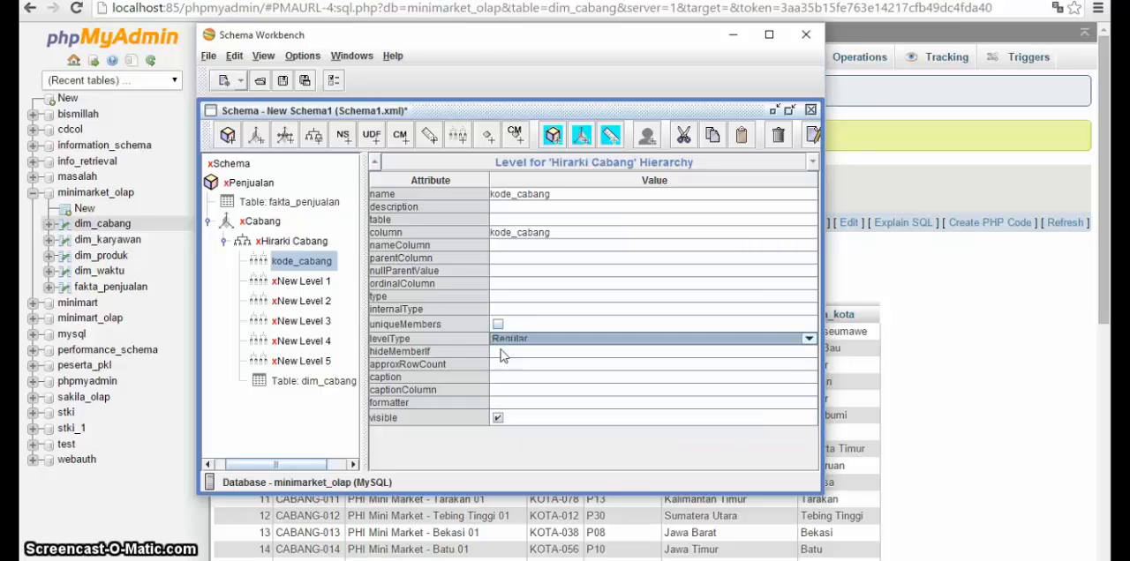
left_click(500, 298)
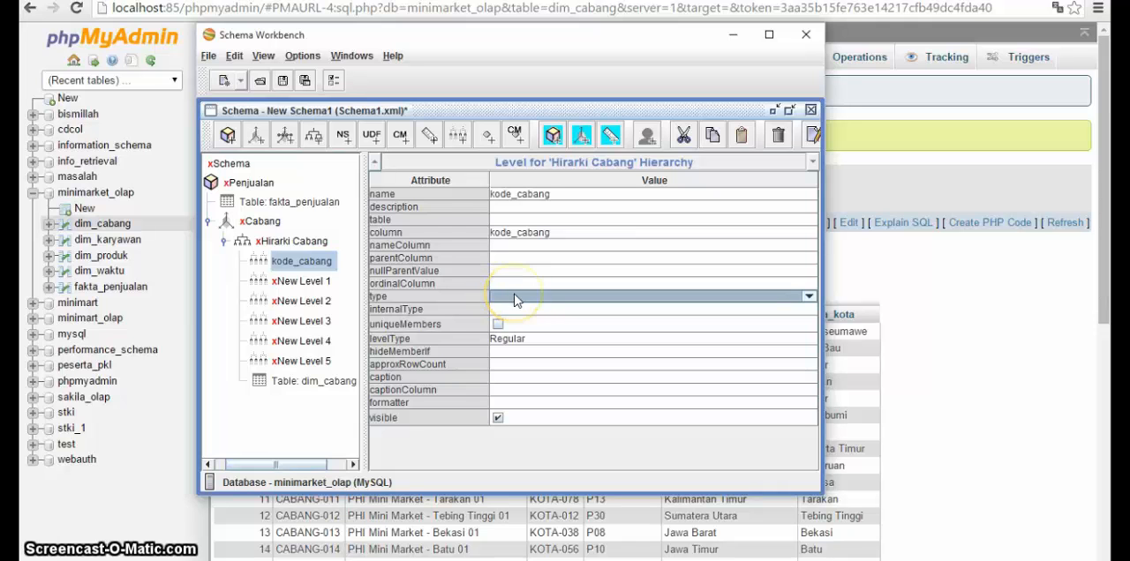
left_click(516, 301)
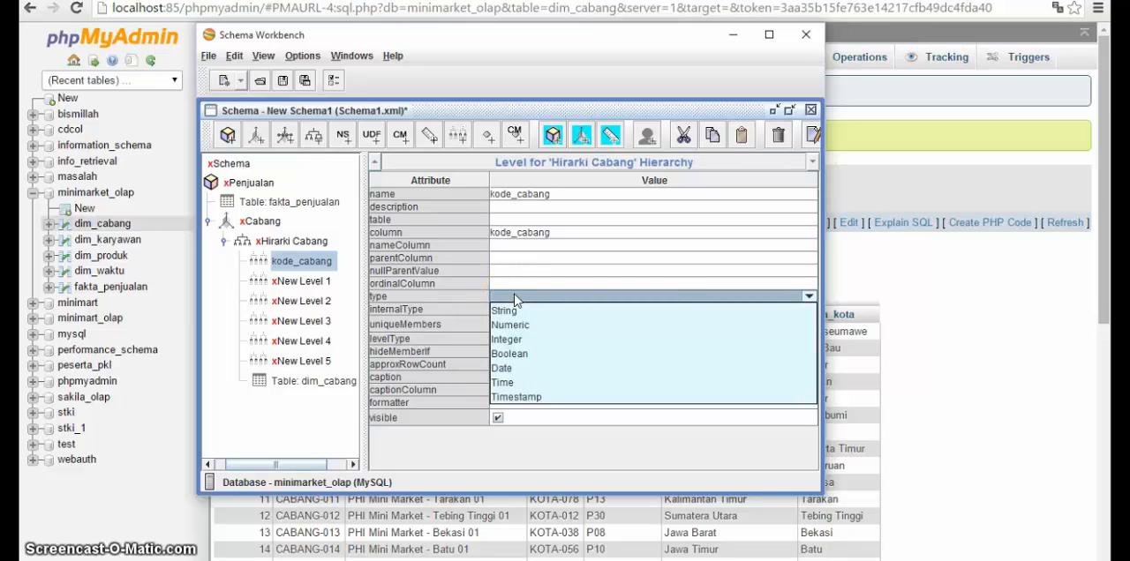
left_click(514, 300)
left_click(515, 302)
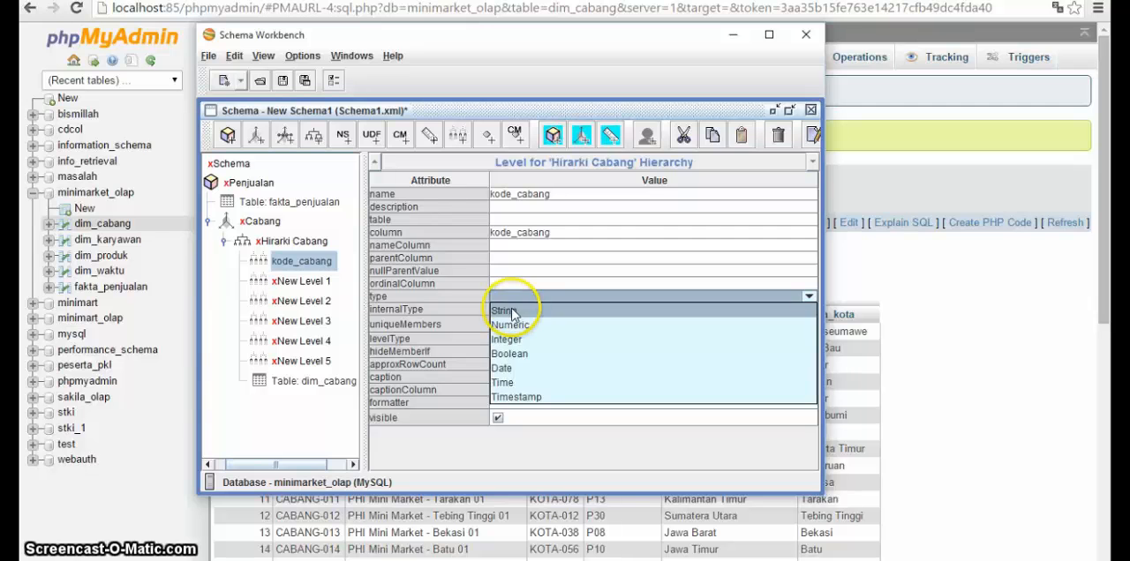
left_click(512, 311)
left_click(505, 353)
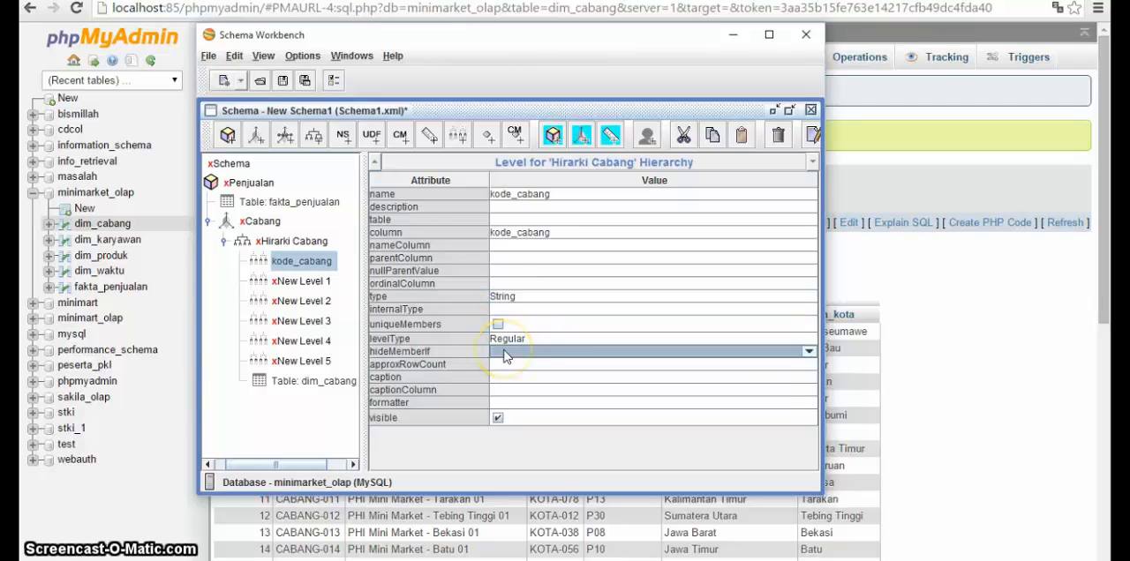
left_click(503, 352)
left_click(506, 363)
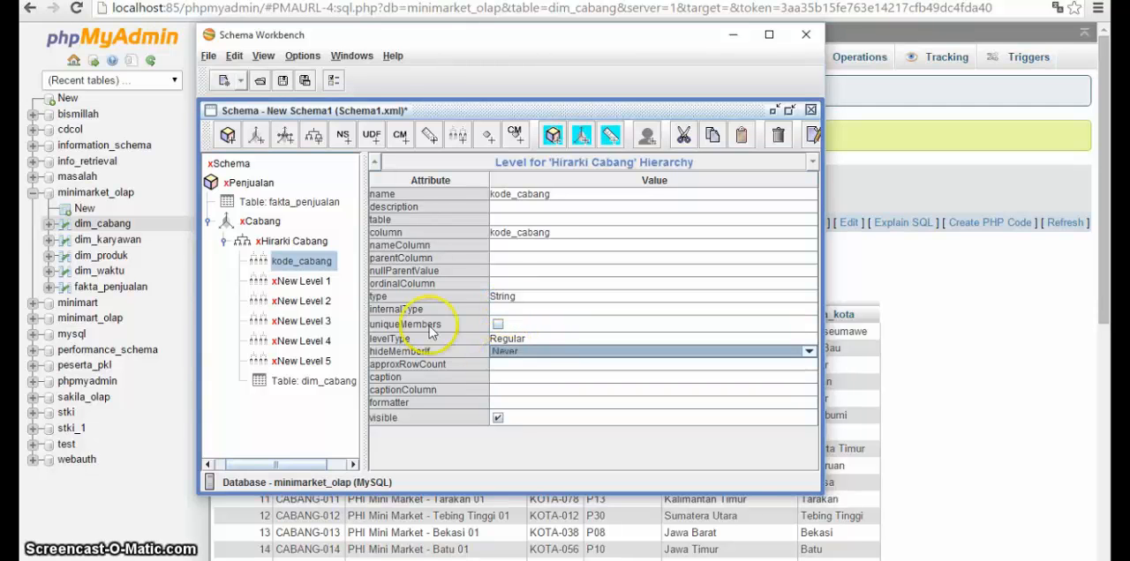
Step: Rename the second level of Hirarki Cabang nama_cabang, matching the phpMyAdmin table, and set its column to dim_cabang->nama_cabang
left_click(300, 281)
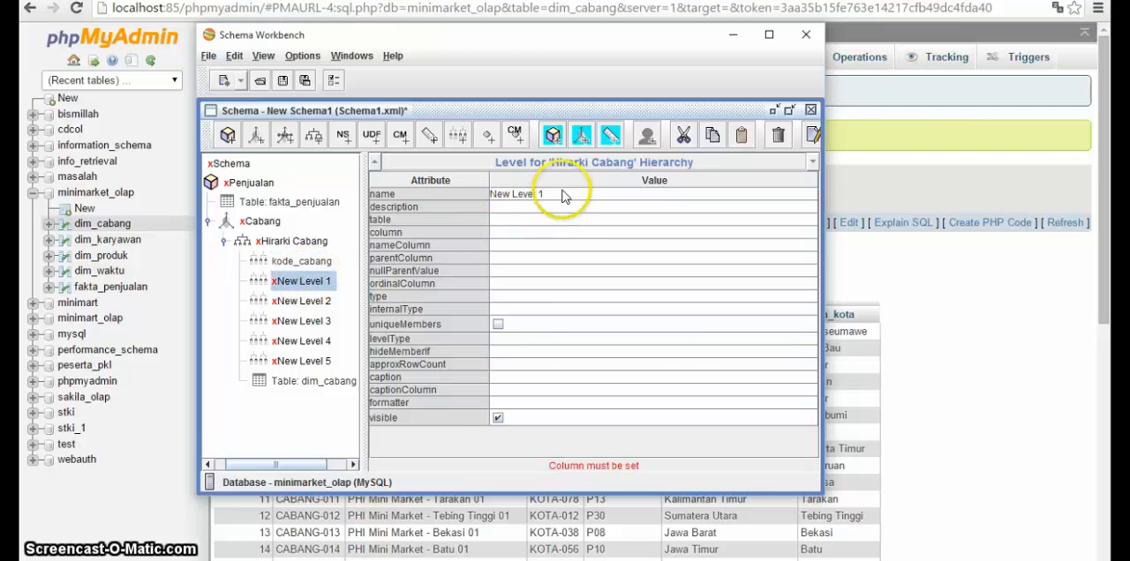
key("alt+Tab")
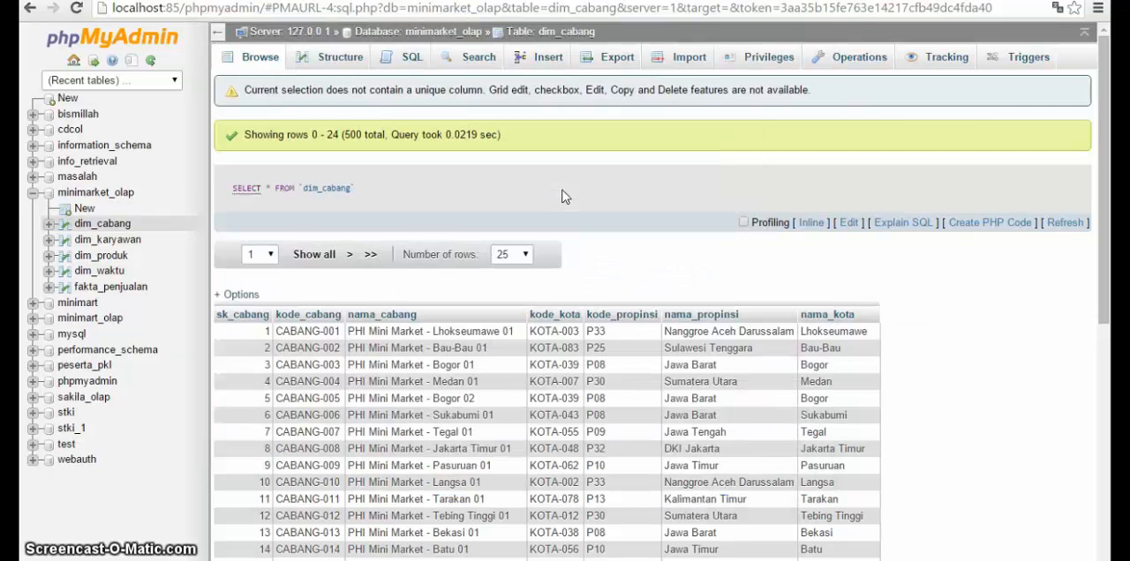
key("alt+Tab")
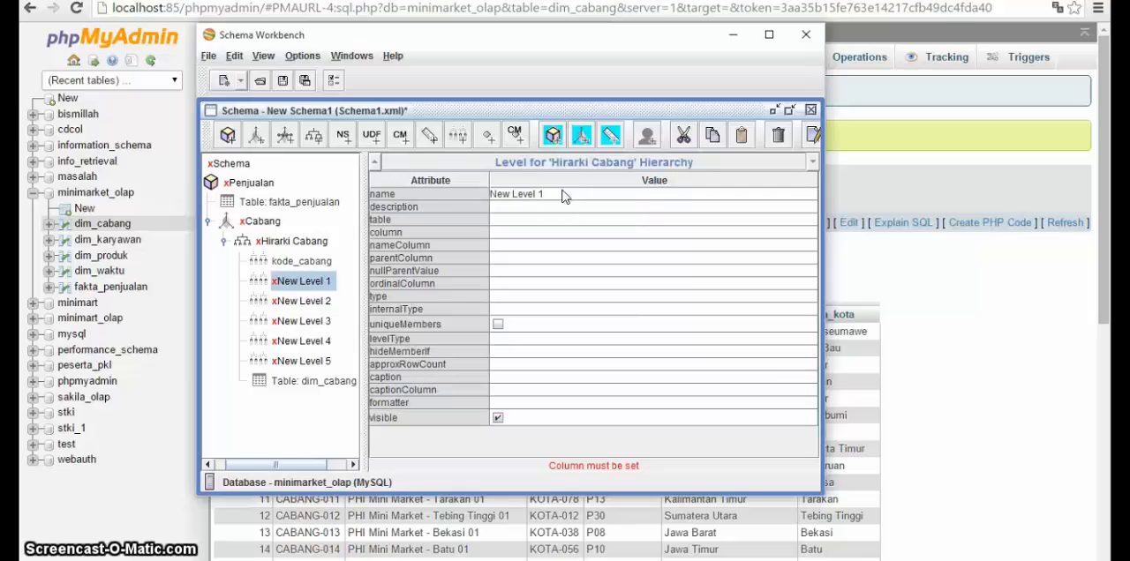
left_click(558, 195)
key("ctrl+a")
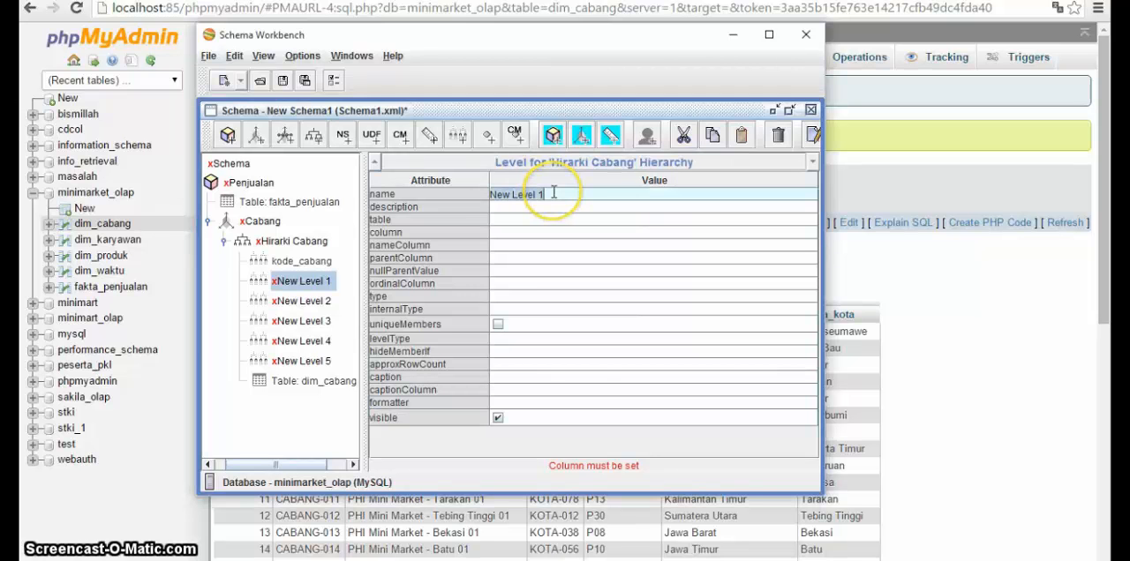
key("BackSpace")
type("nama_")
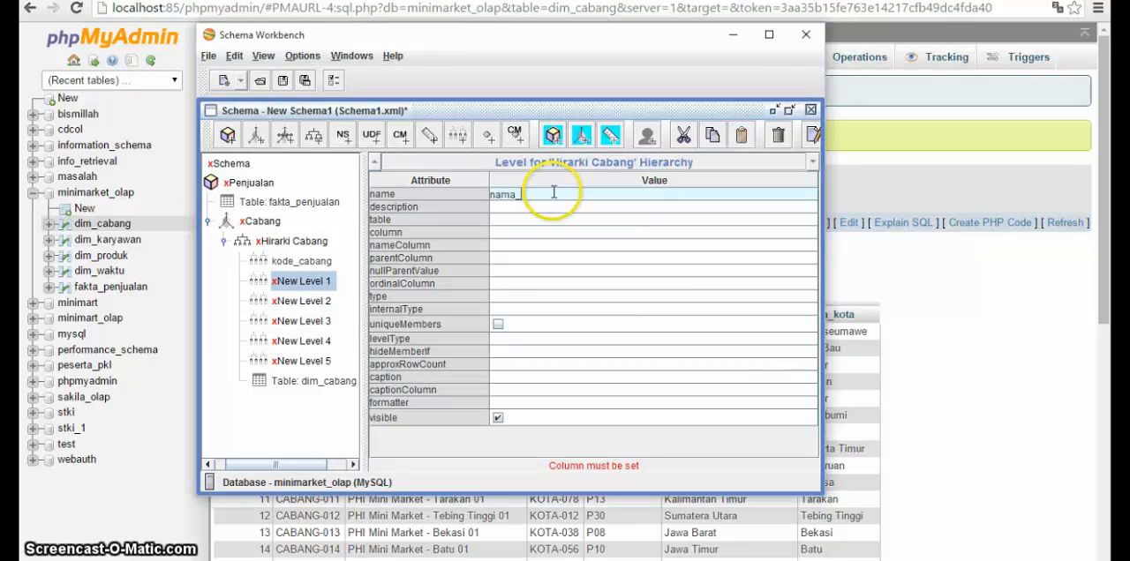
type("cabang")
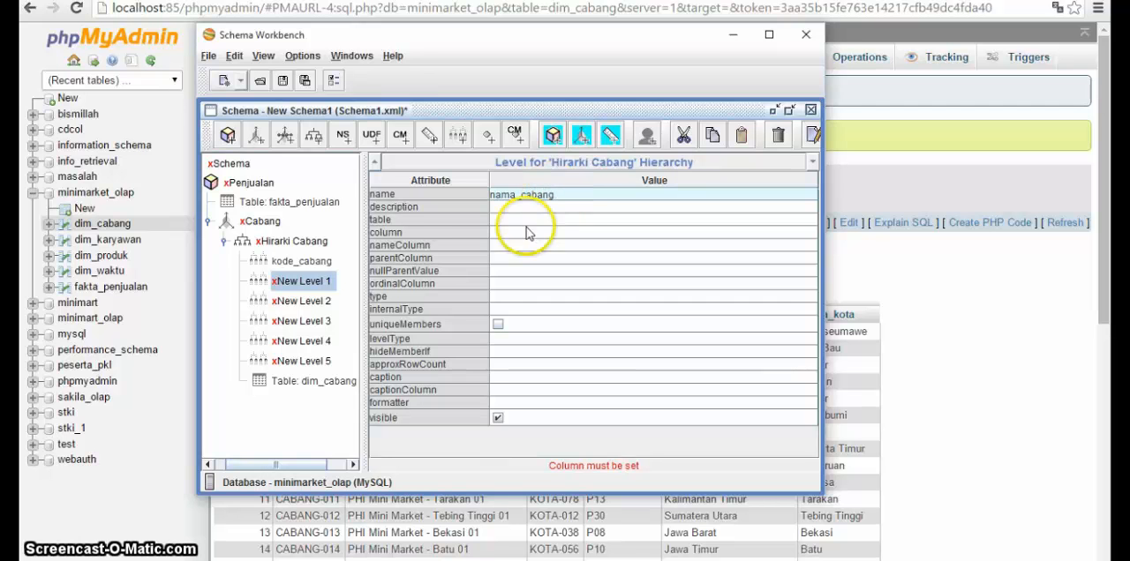
left_click(509, 233)
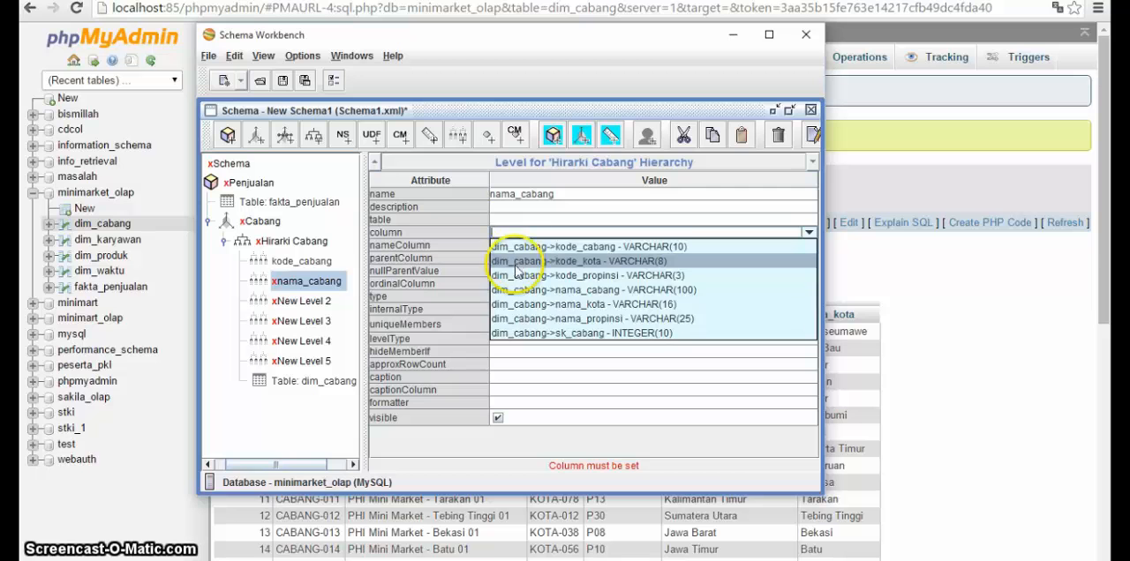
left_click(524, 290)
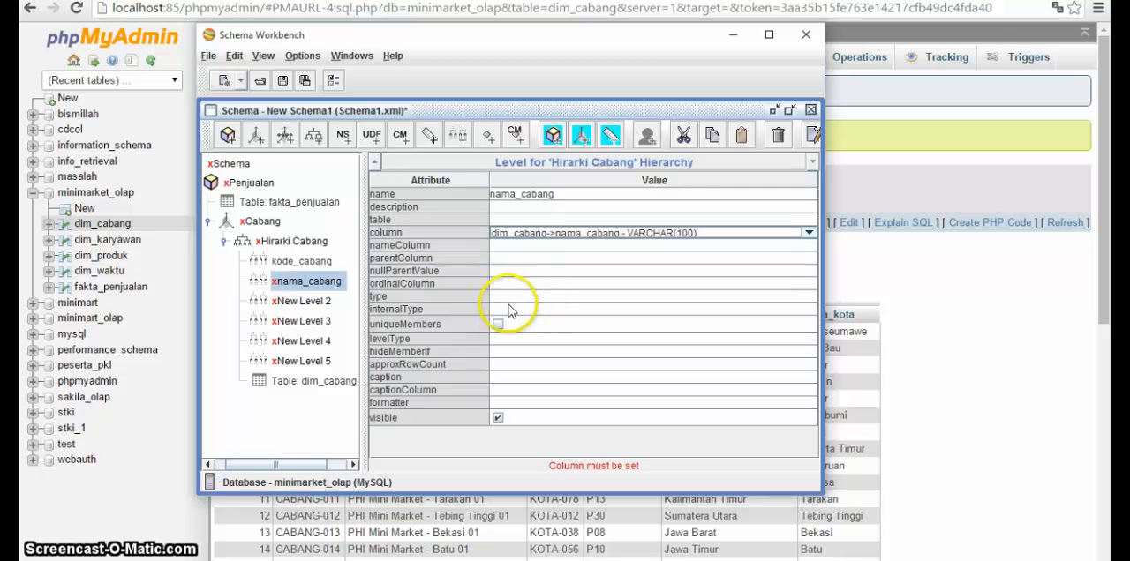
Step: Set the nama_cabang level's type to String, its levelType to Regular and its hideMemberIf to Never
left_click(504, 298)
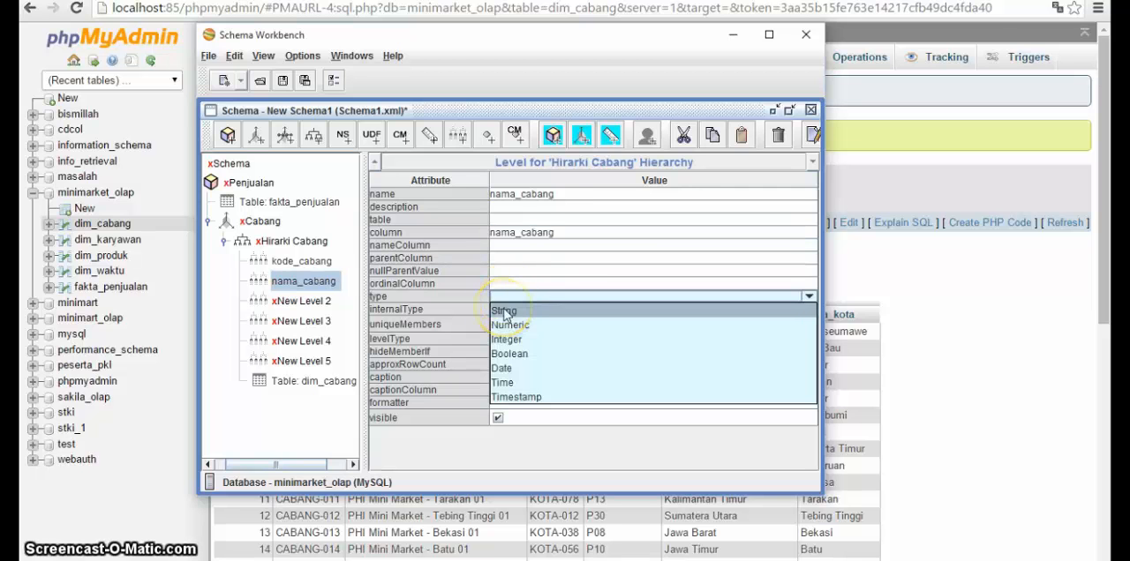
left_click(504, 311)
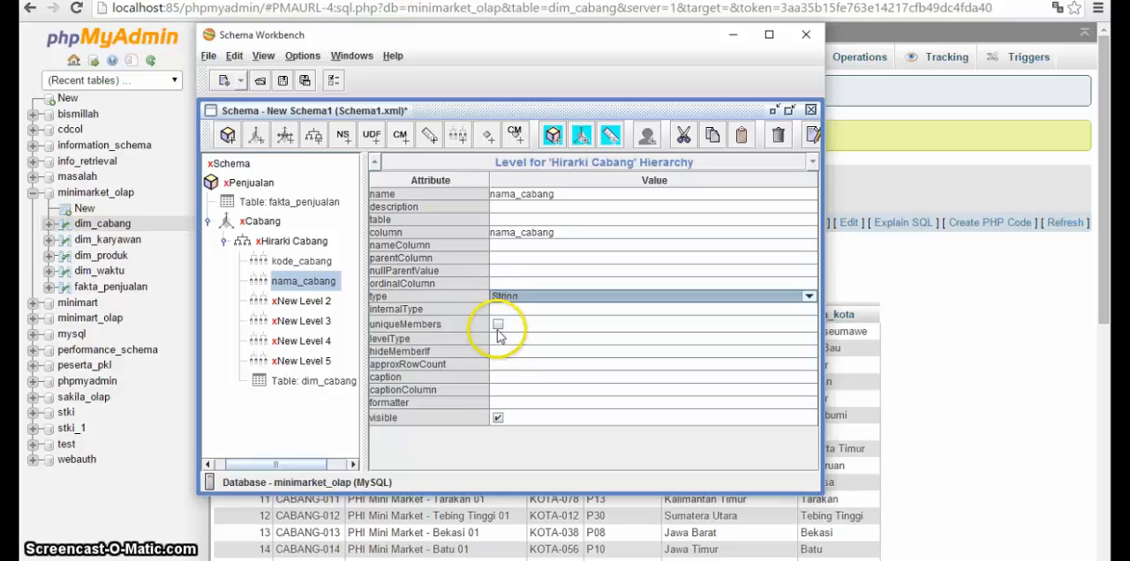
left_click(497, 341)
left_click(497, 346)
left_click(499, 353)
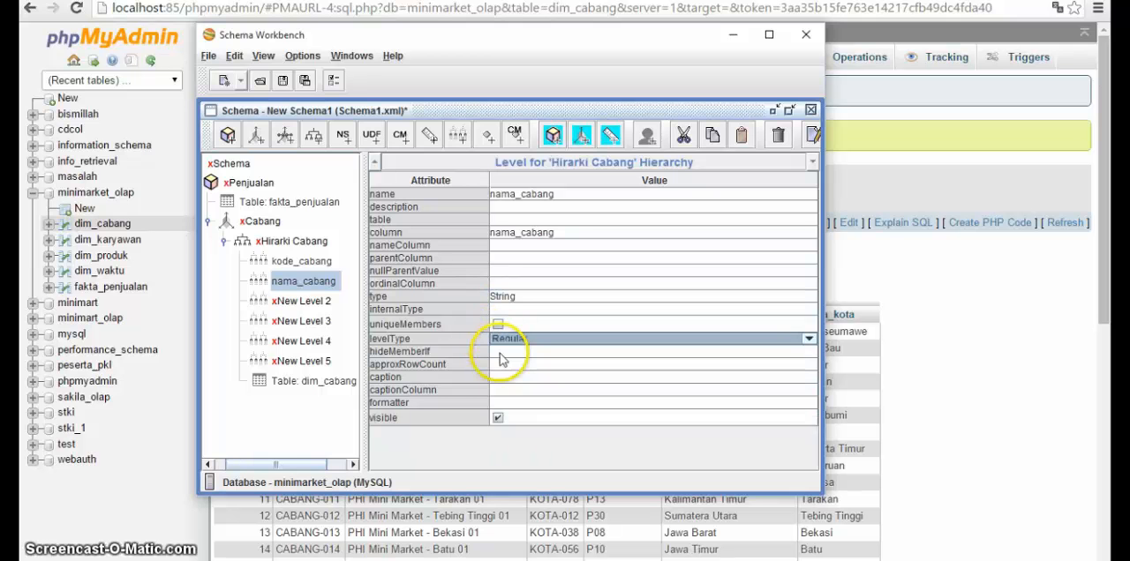
left_click(500, 354)
left_click(501, 364)
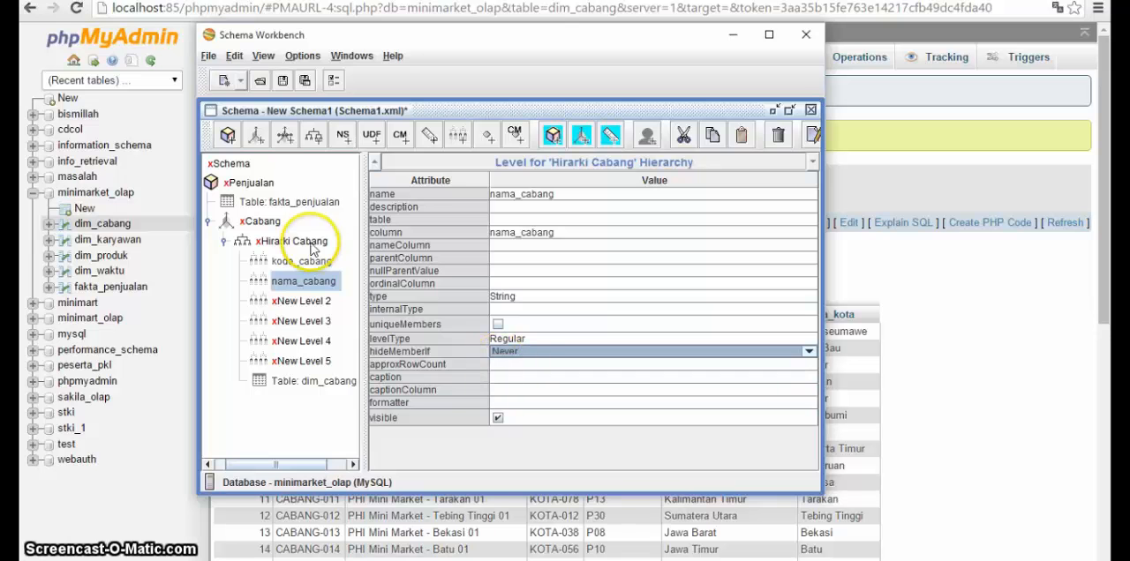
Step: Check dim_cabang in phpMyAdmin, rename the third Hirarki Cabang level kode_kota and set its nameColumn to dim_cabang->kode_kota
left_click(296, 303)
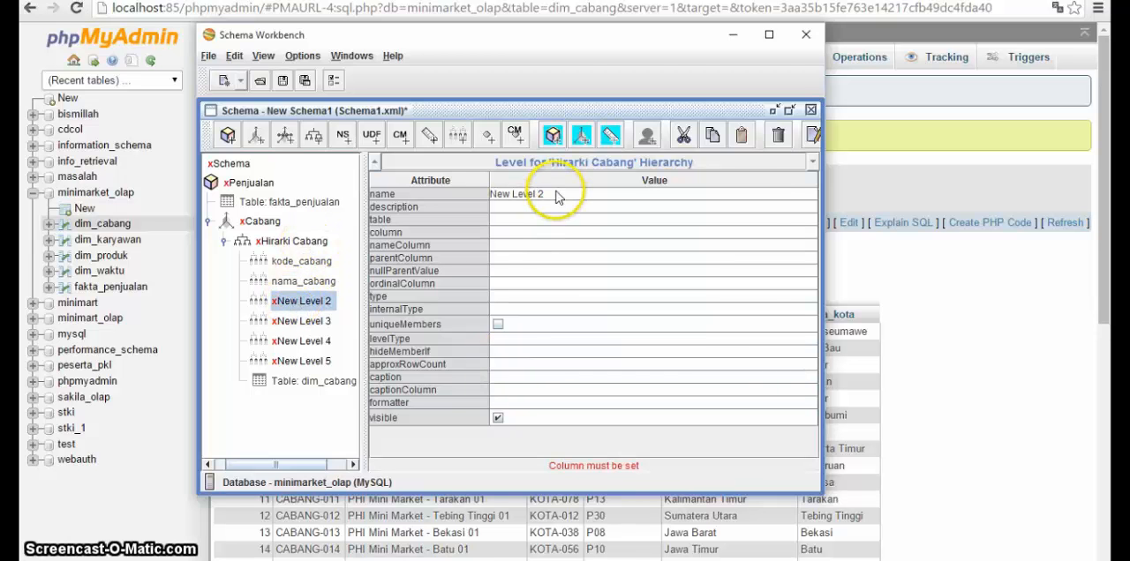
key("alt+Tab")
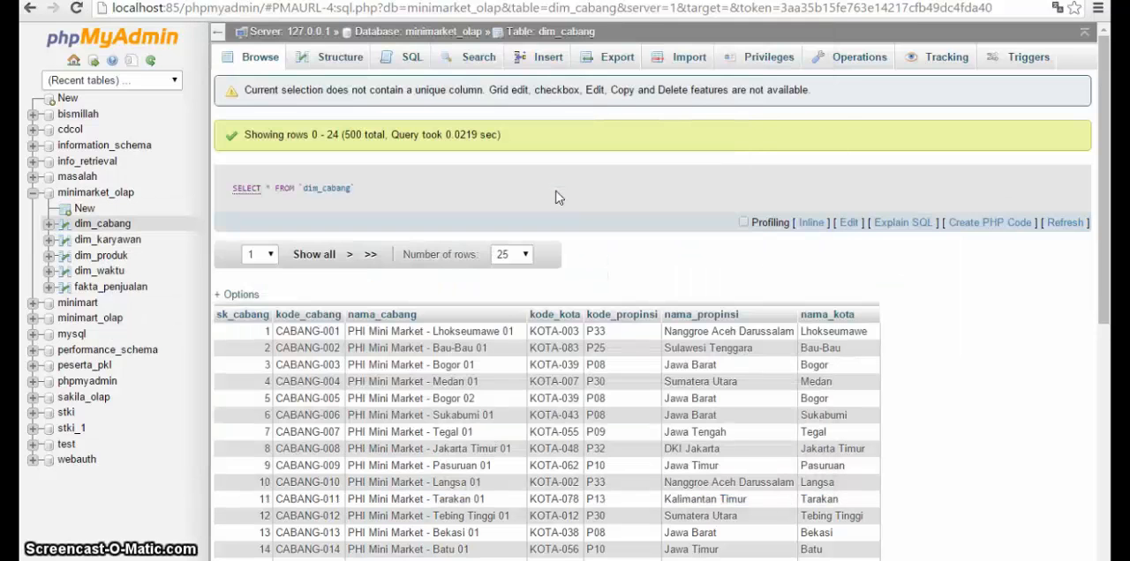
key("alt+Tab")
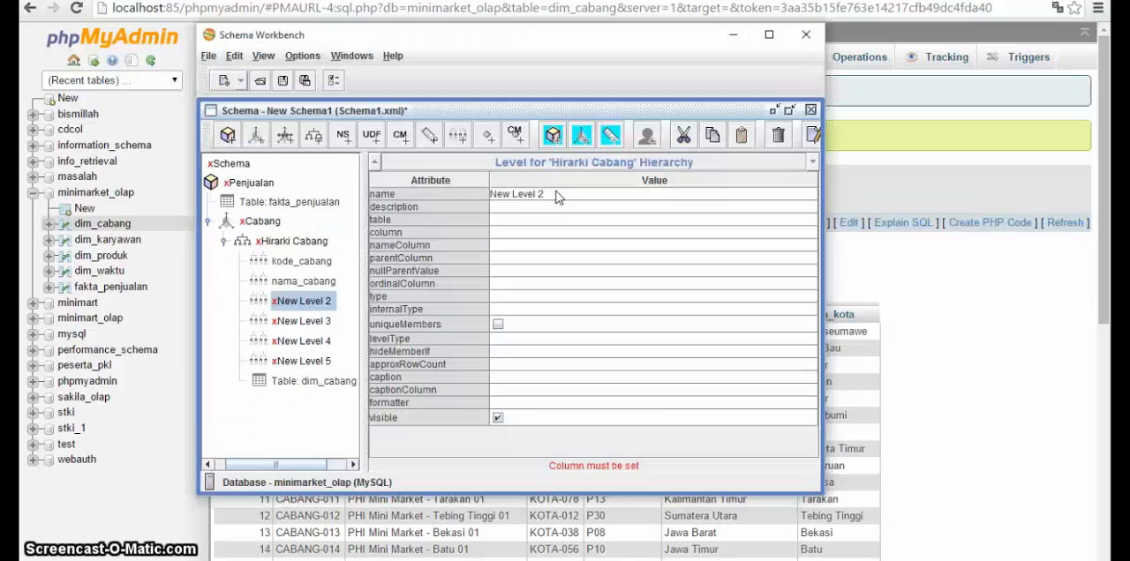
left_click(549, 193)
left_click(550, 193)
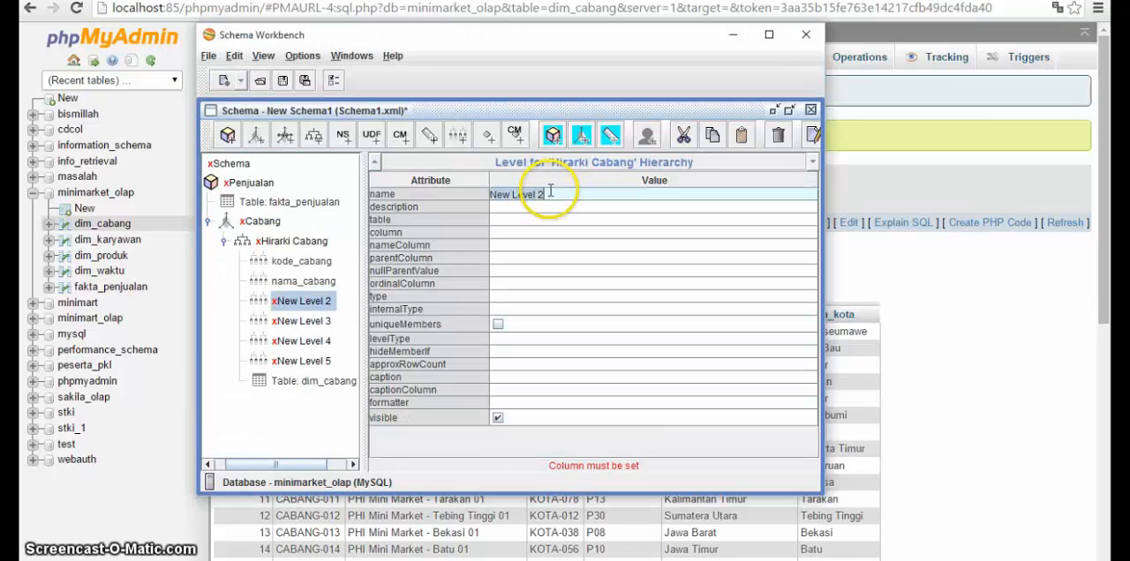
type("kode_kota")
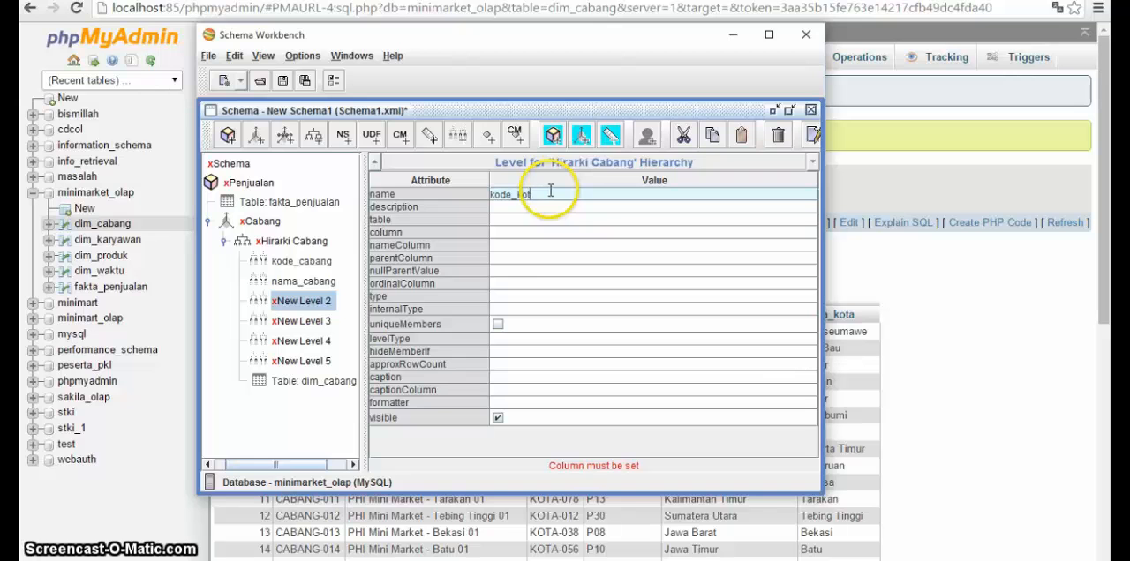
left_click(502, 244)
left_click(517, 275)
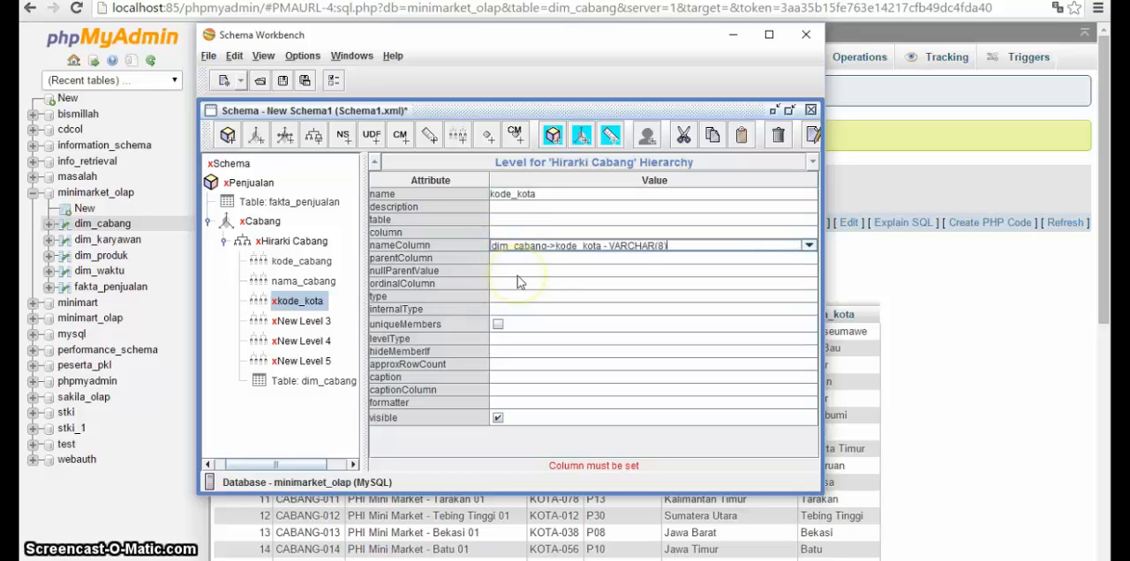
Step: Set the kode_kota level's type to String, its levelType to Regular and its hideMemberIf to Never
left_click(500, 296)
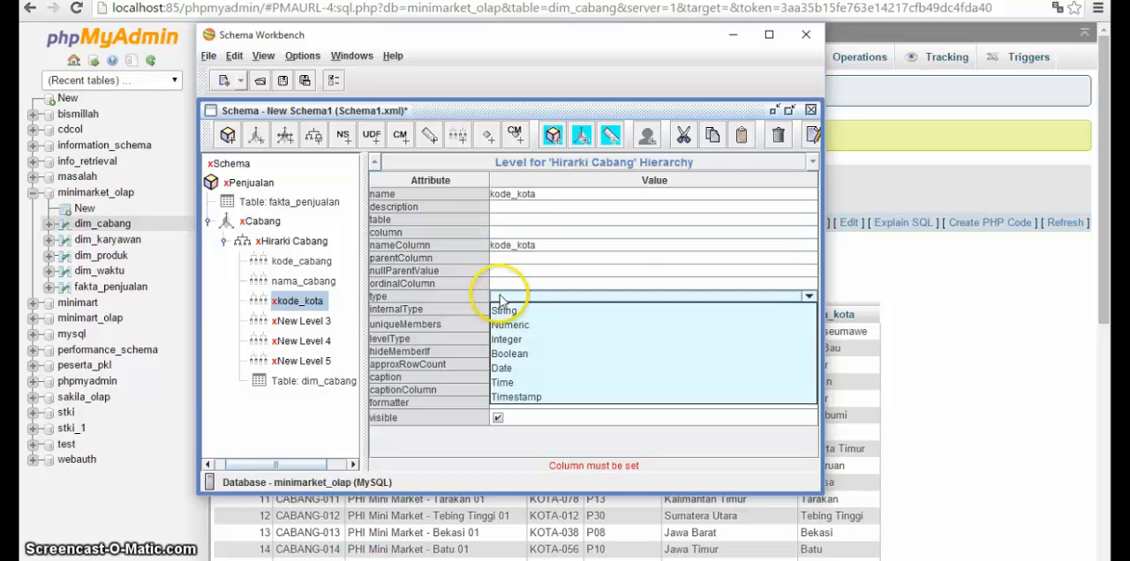
left_click(501, 314)
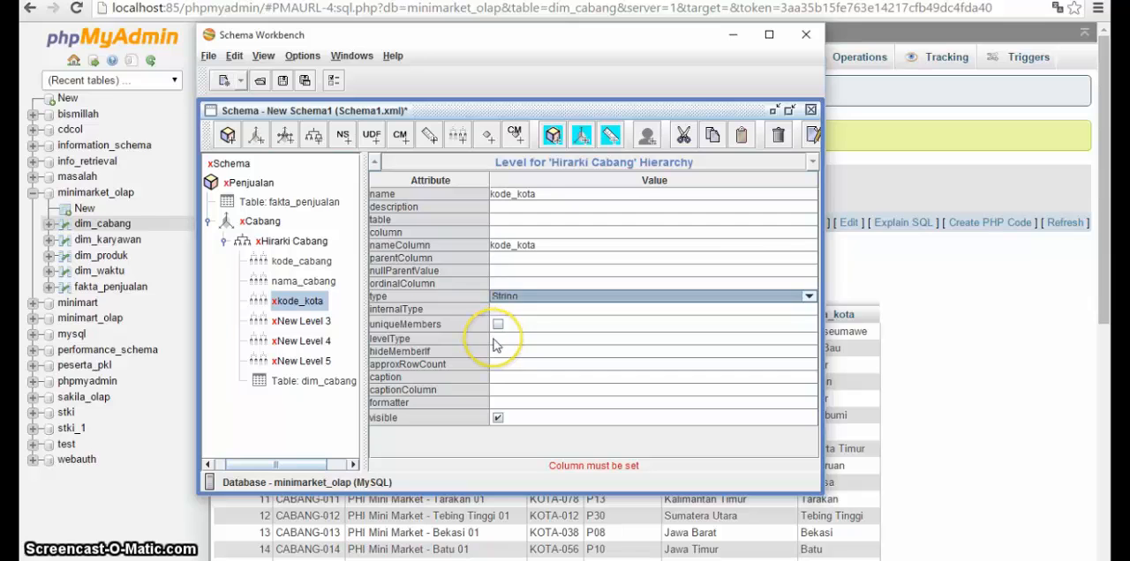
left_click(494, 340)
left_click(494, 353)
left_click(496, 352)
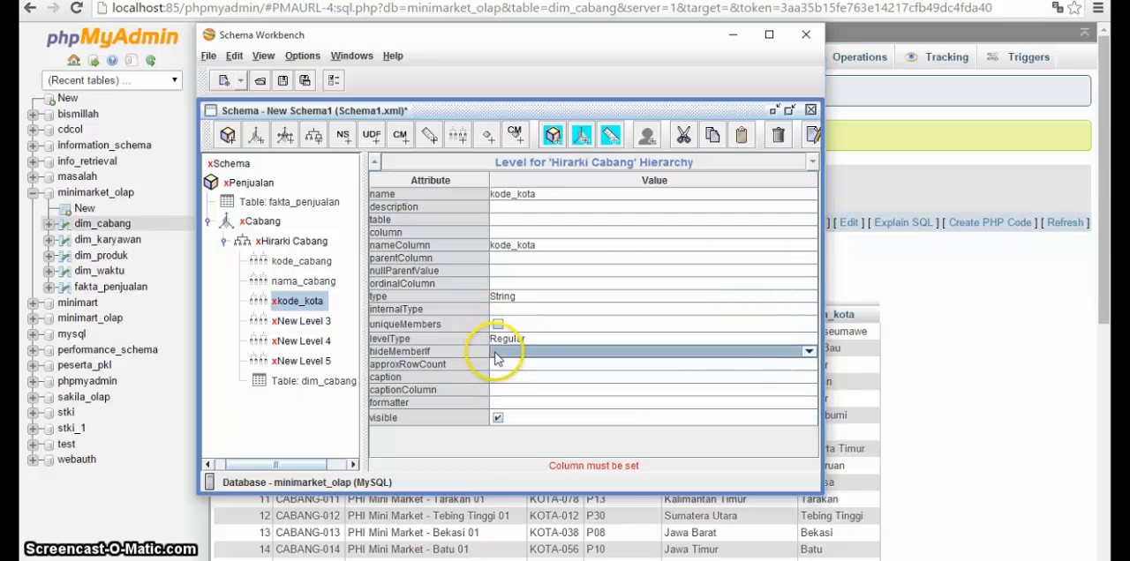
left_click(497, 367)
Step: Set the kode_kota level's column to dim_cabang->kode_kota and open its nameColumn value for editing
left_click(303, 321)
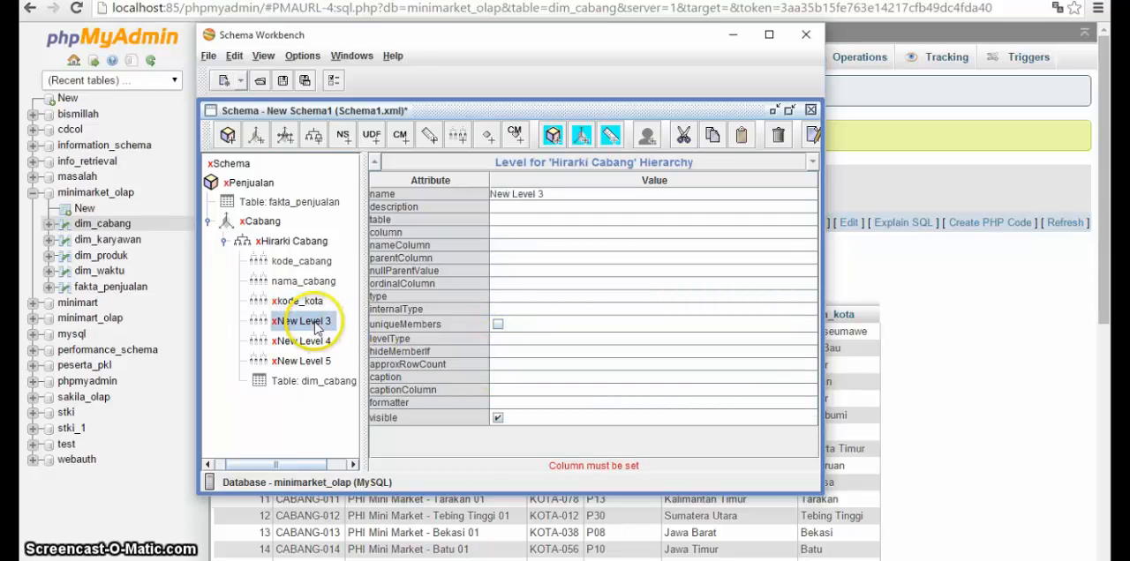
left_click(308, 305)
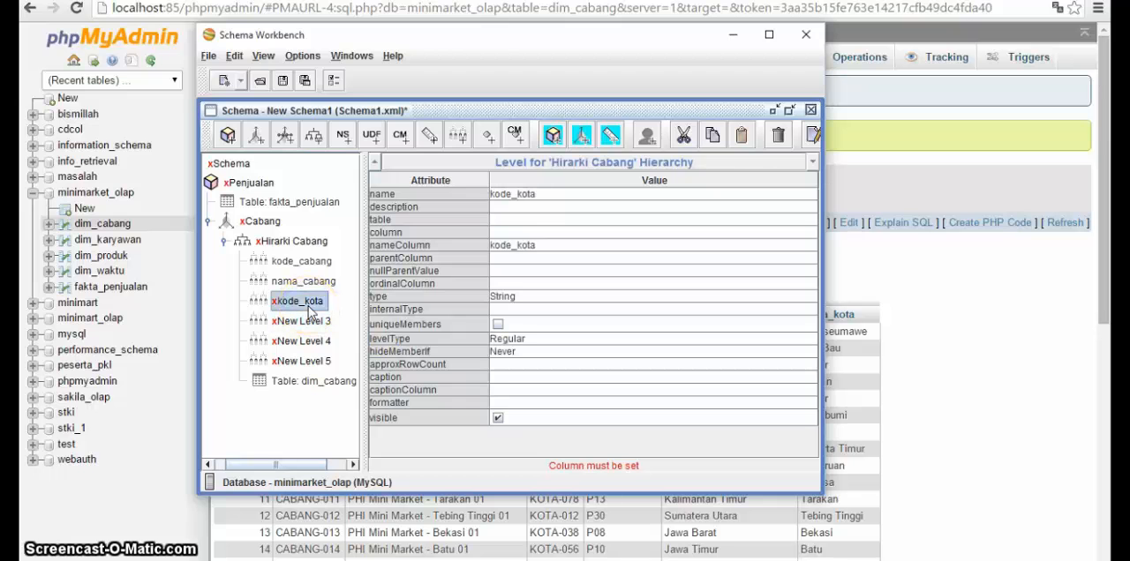
left_click(509, 233)
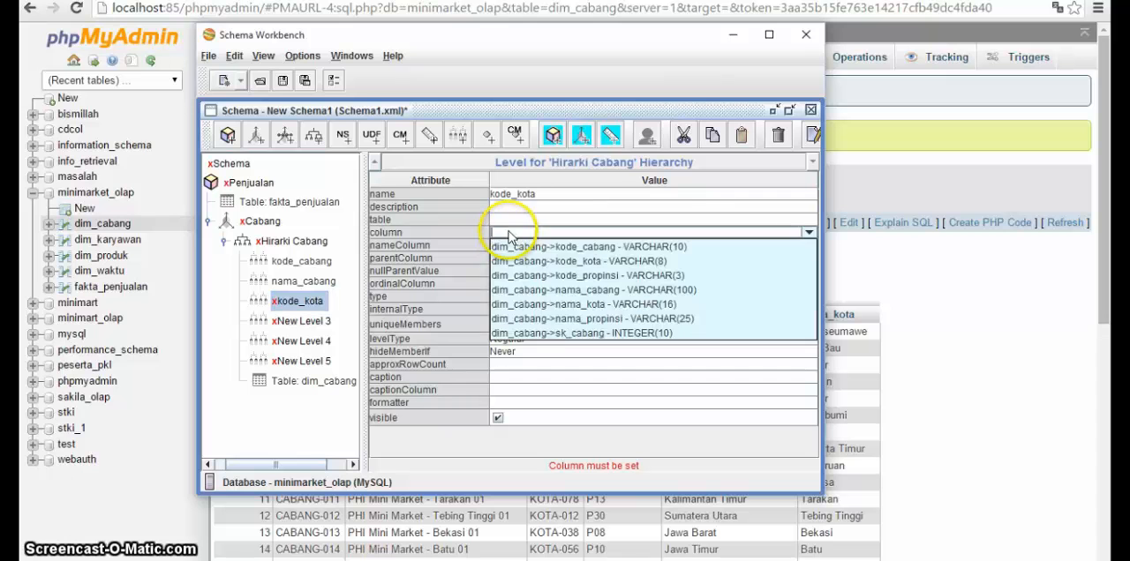
left_click(517, 261)
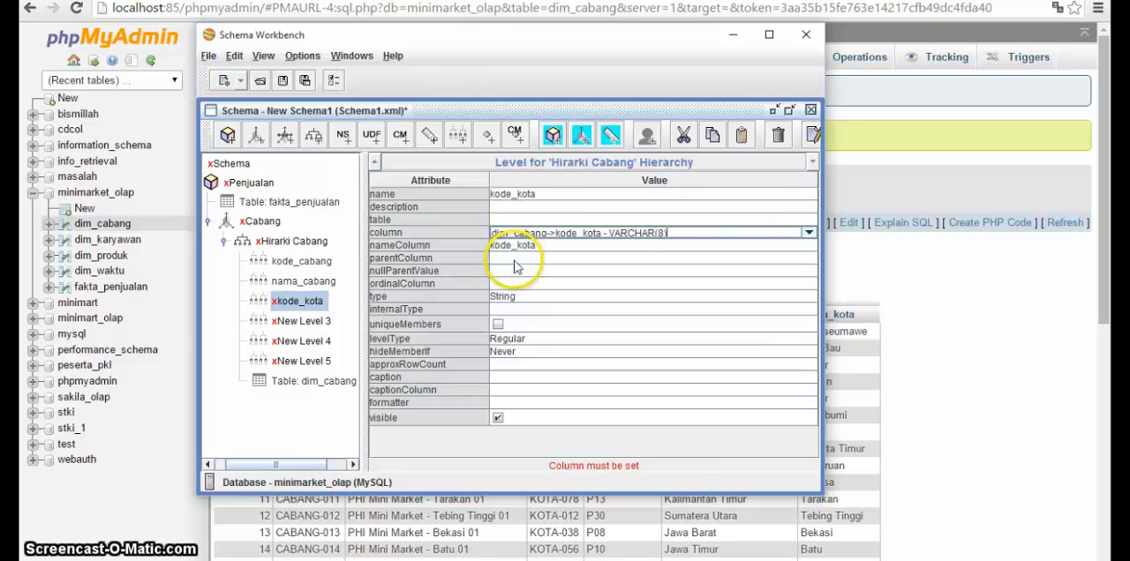
left_click(540, 248)
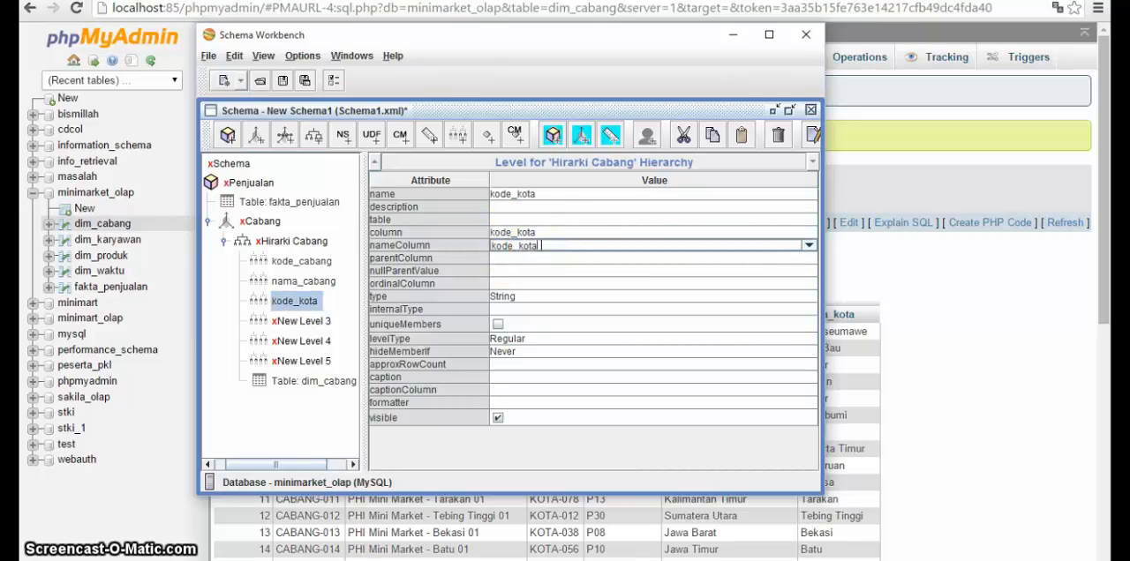
Step: Check dim_cabang in phpMyAdmin, rename the fourth Hirarki Cabang level kode_propinsi and set its column to dim_cabang->kode_propinsi
left_click(296, 321)
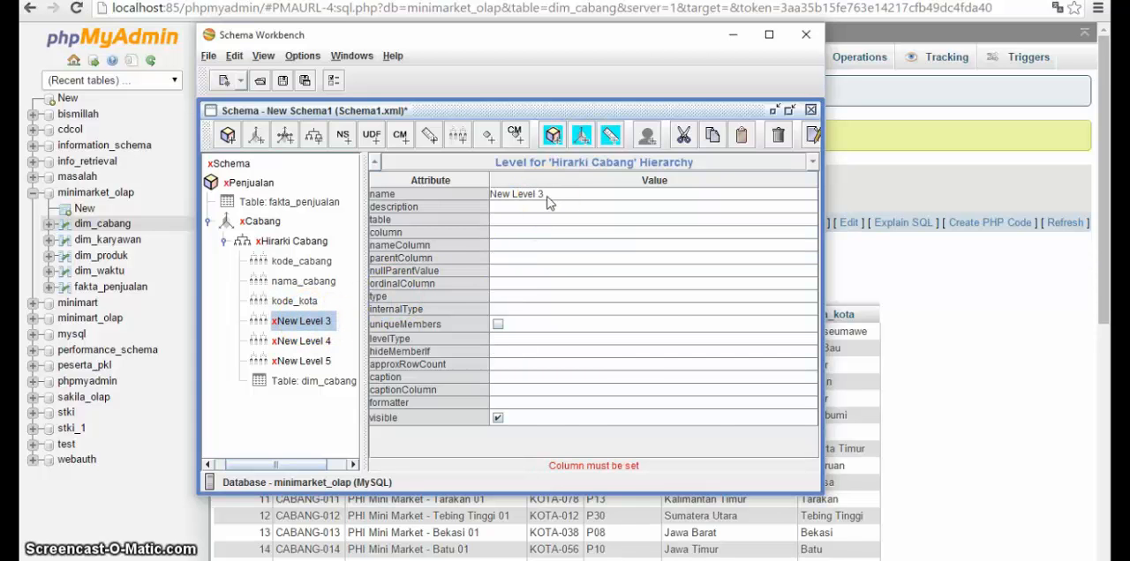
key("alt+Tab")
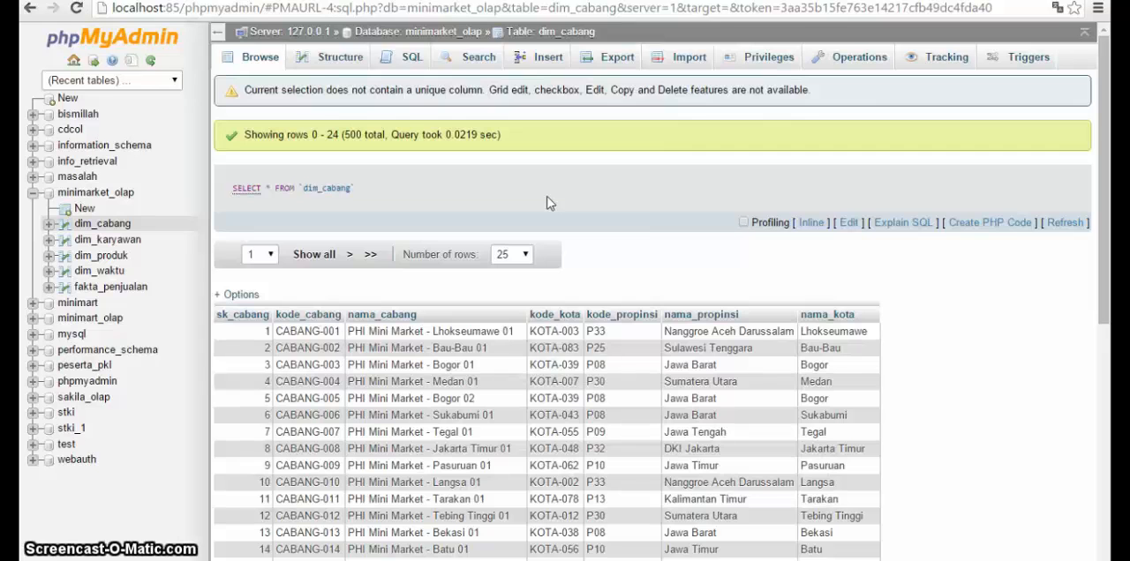
key("alt+Tab")
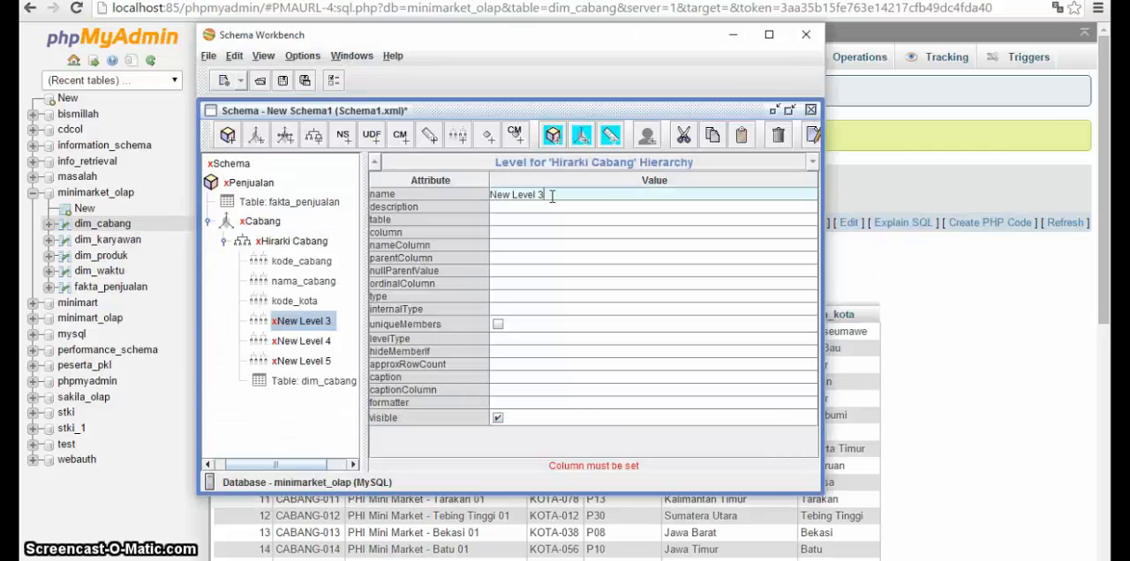
key("ctrl+a")
type("kod")
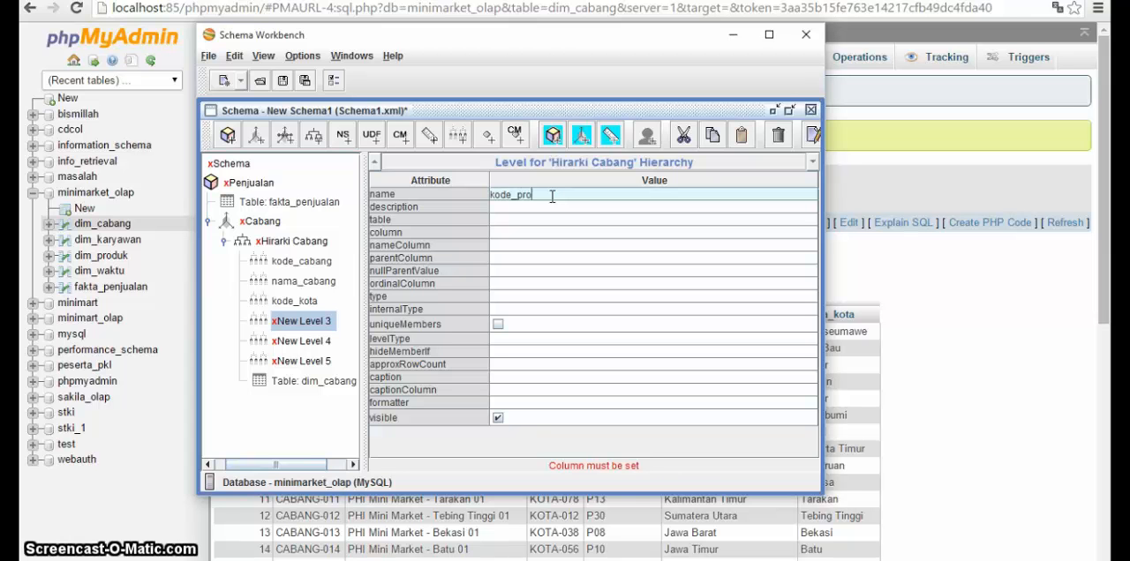
type("e_propinsi")
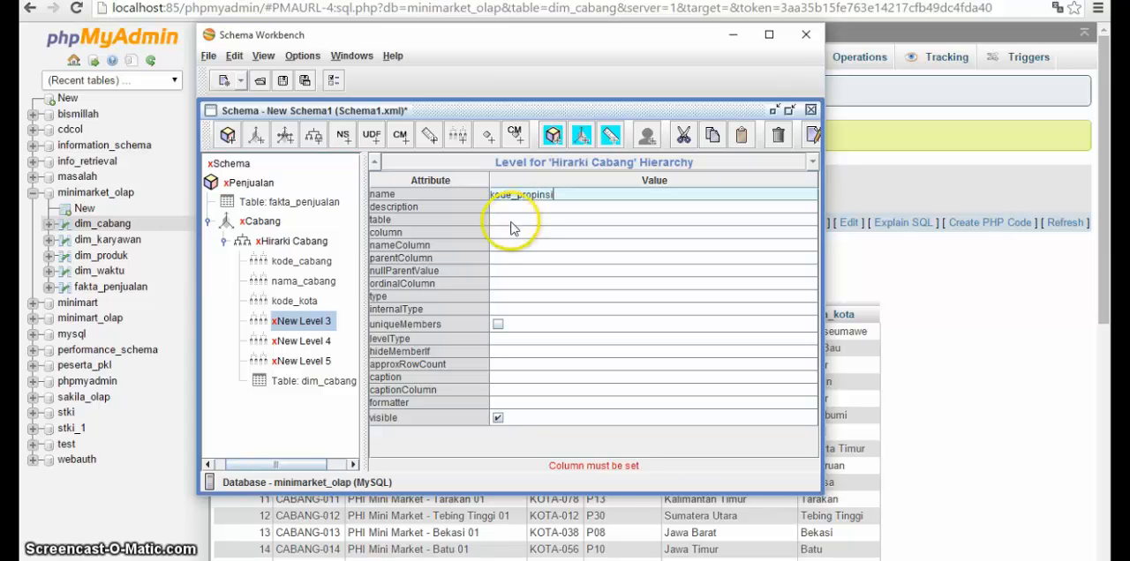
left_click(499, 232)
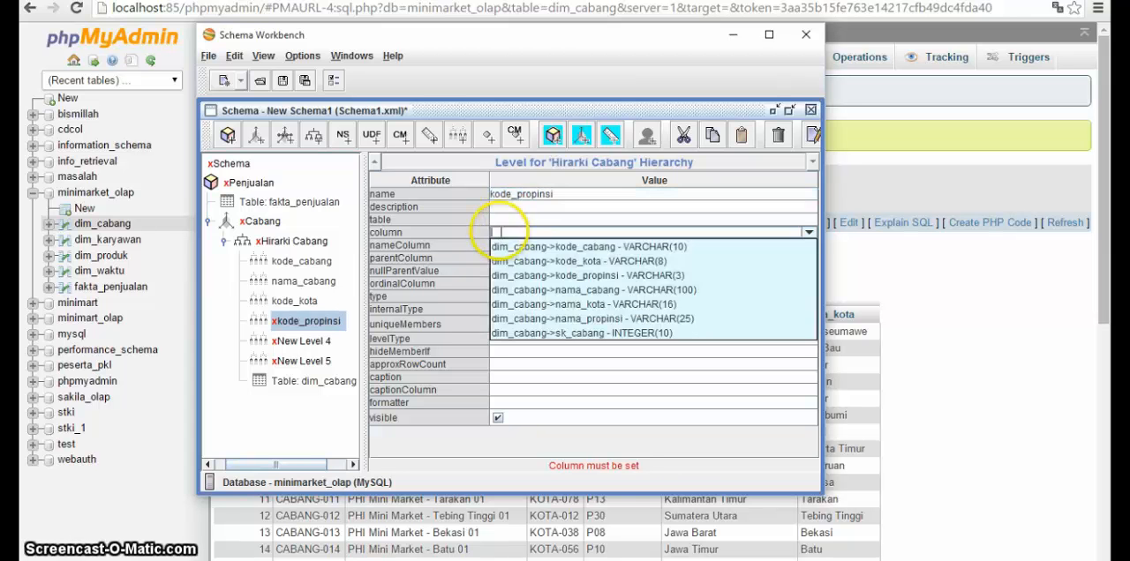
left_click(521, 275)
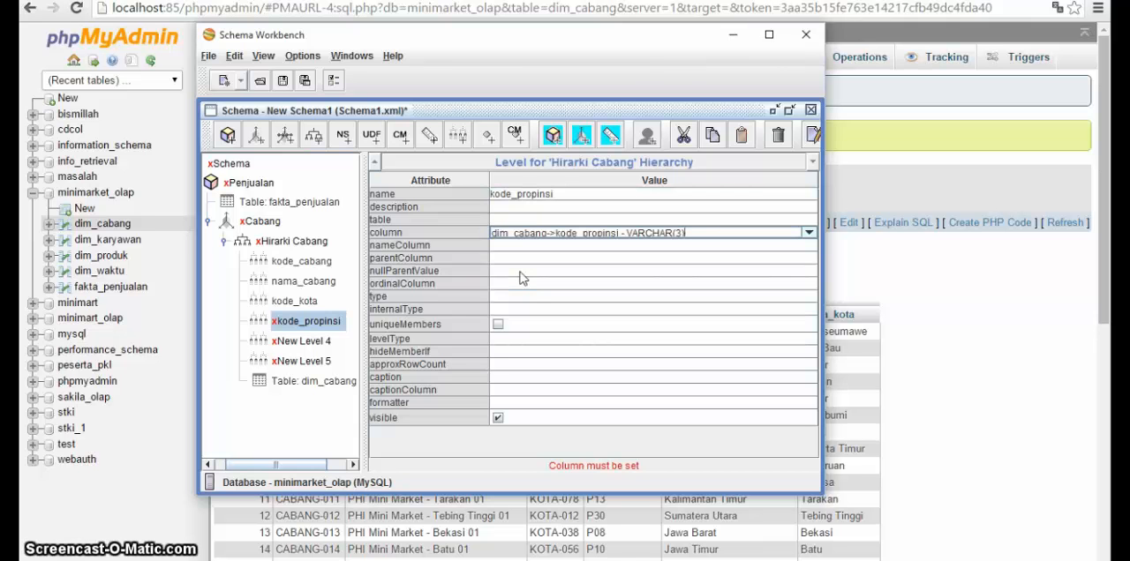
Step: Set the kode_propinsi level's type to String, its levelType to Regular and its hideMemberIf to Never
left_click(511, 297)
left_click(505, 319)
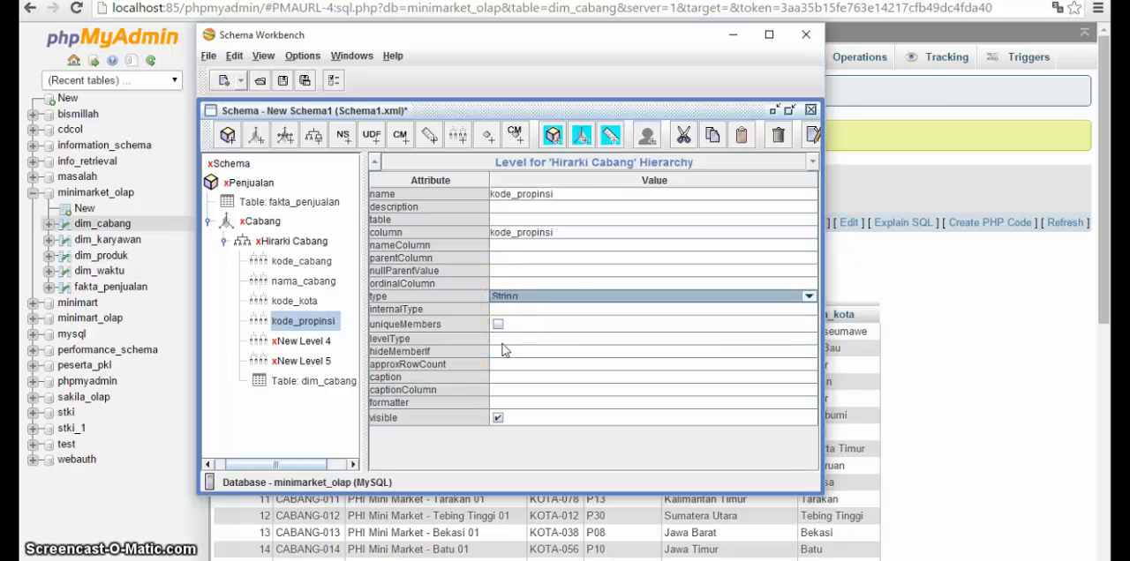
left_click(501, 341)
left_click(508, 353)
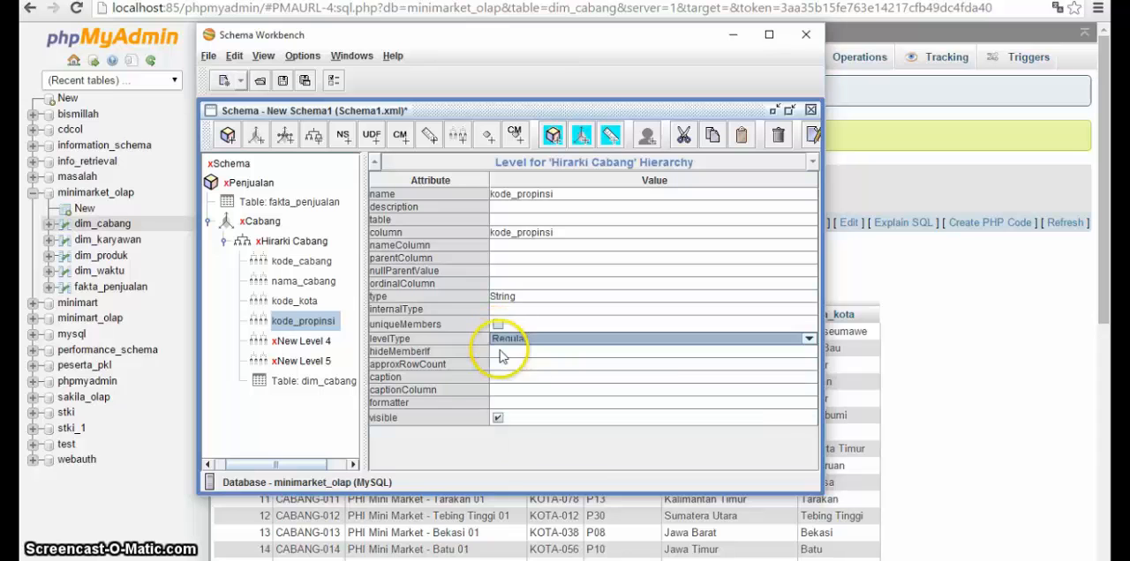
left_click(500, 352)
left_click(501, 365)
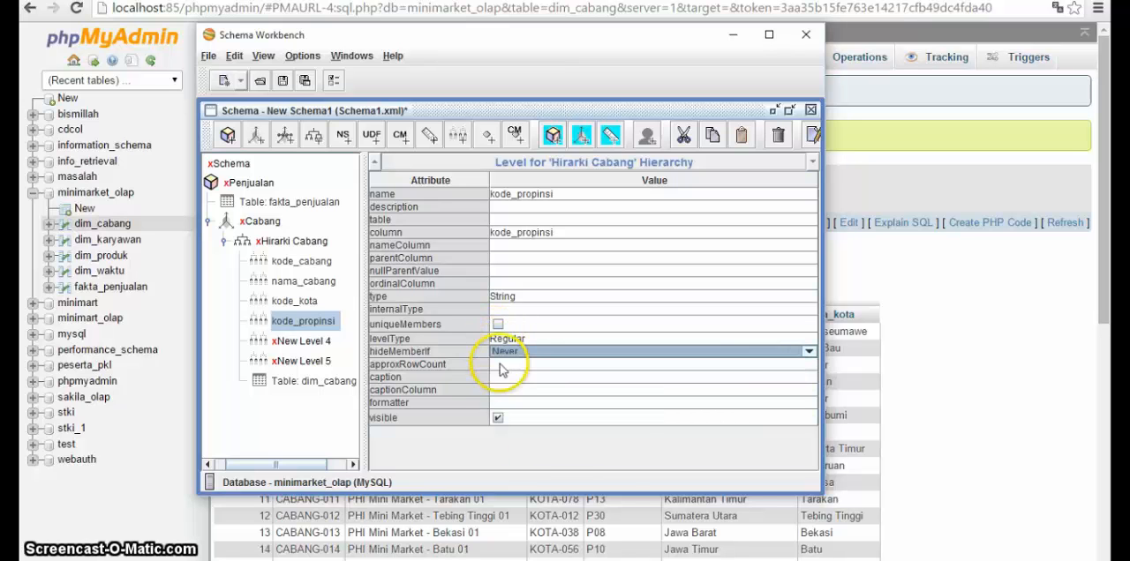
Step: Rename the fifth Hirarki Cabang level nama_propinsi and set its column to dim_cabang->nama_propinsi
left_click(291, 342)
left_click(589, 193)
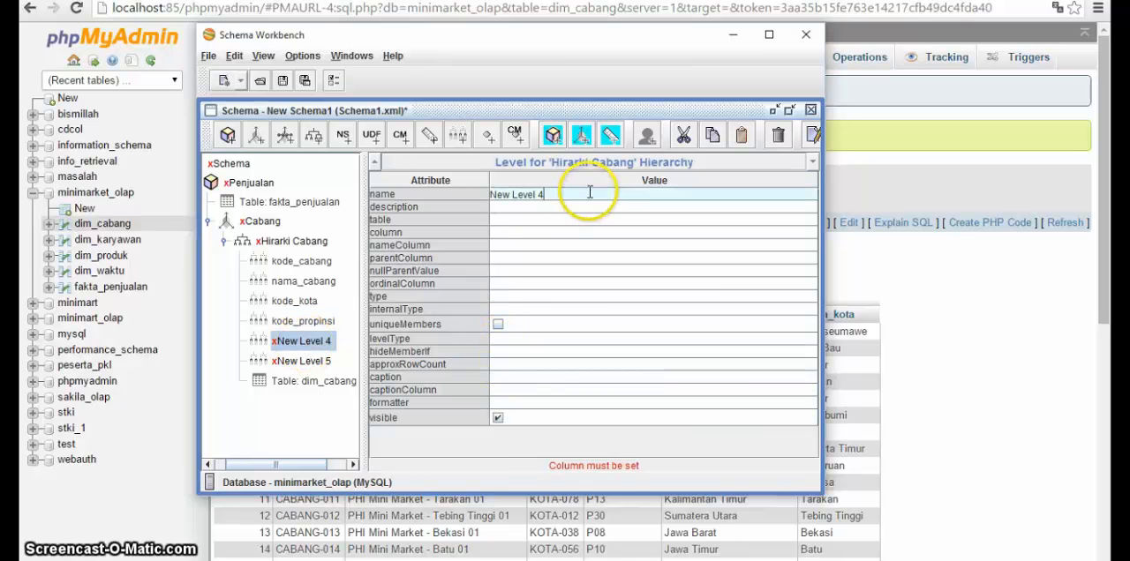
key("ctrl+a")
type("nam")
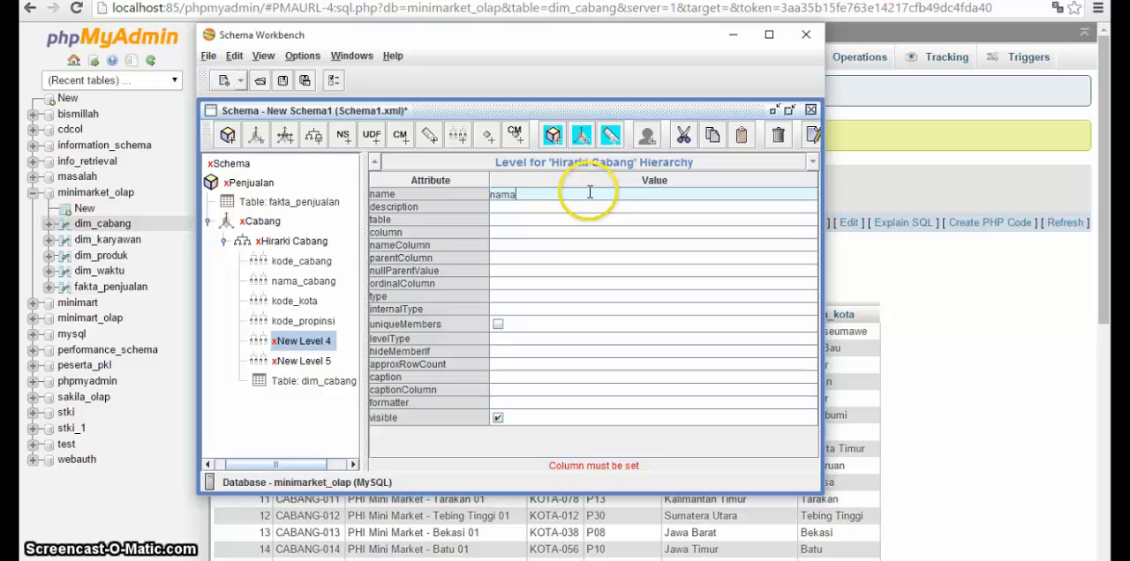
type("a_propinsi")
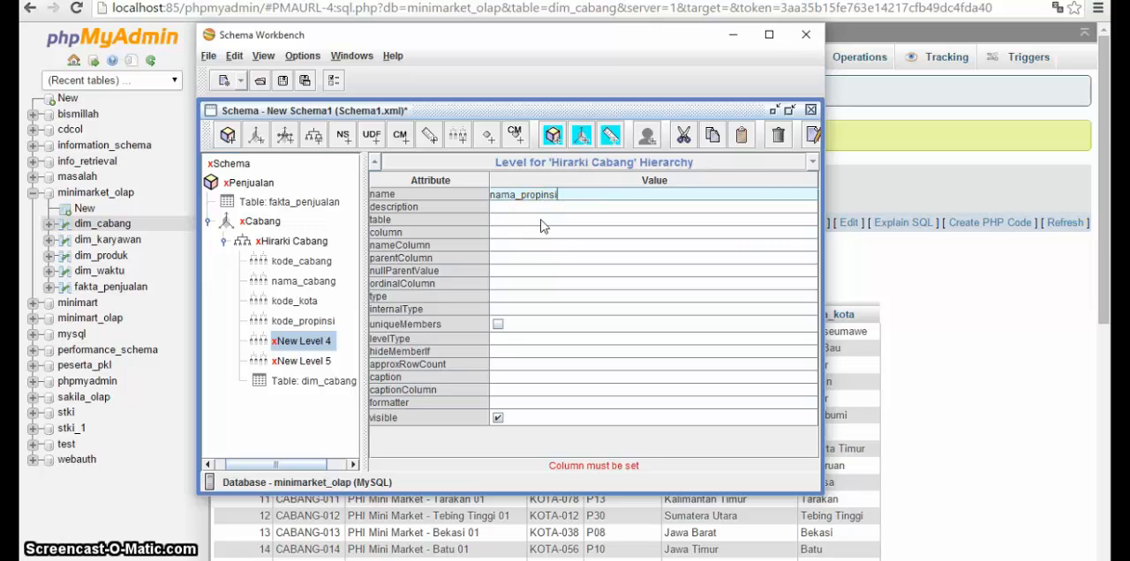
left_click(517, 232)
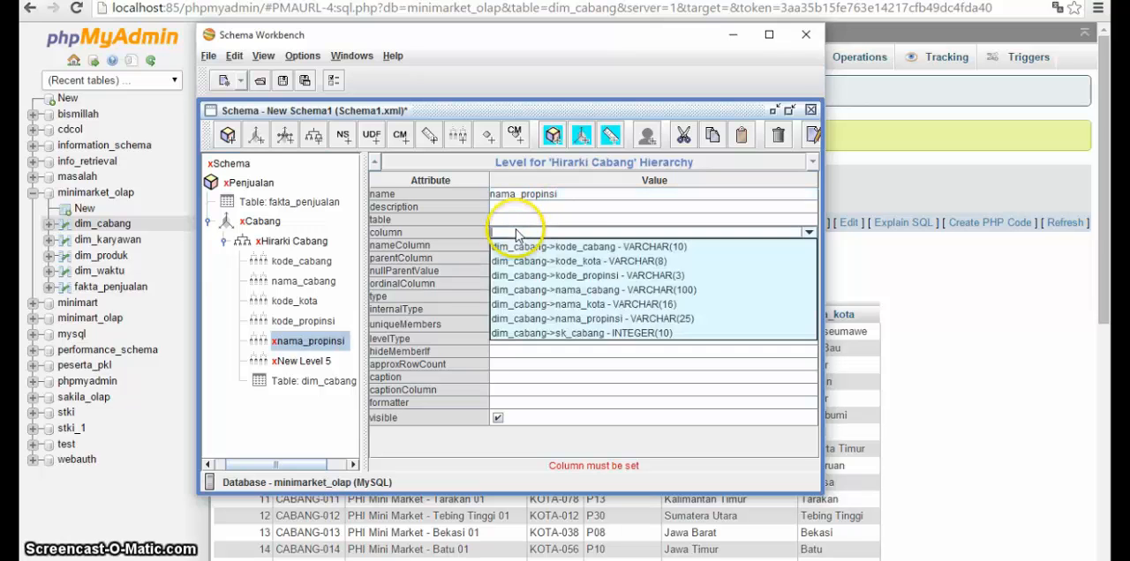
left_click(531, 320)
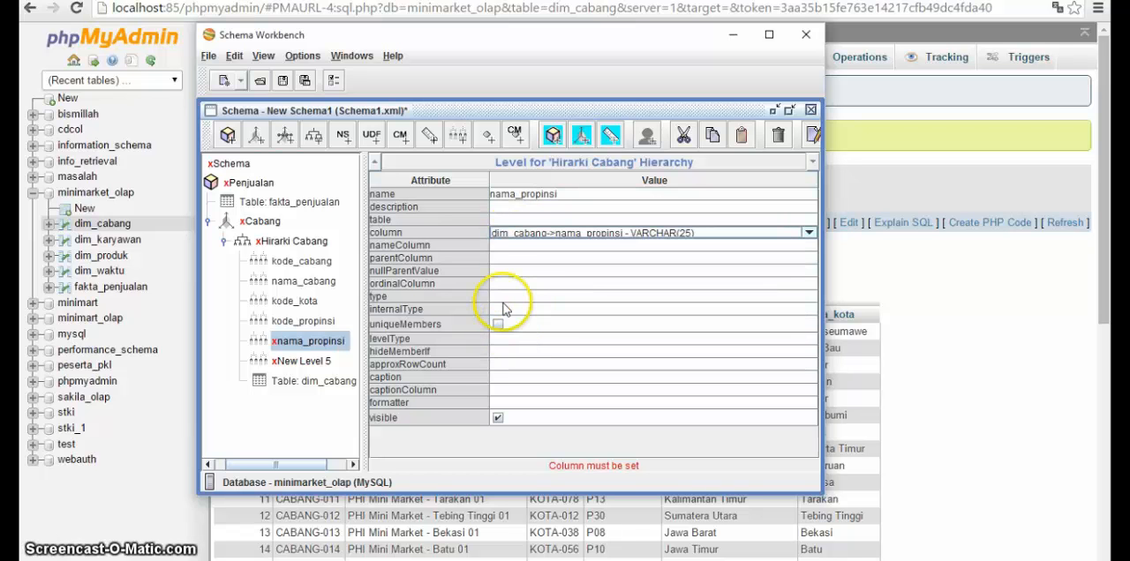
Step: Set the nama_propinsi level's type to String, its levelType to Regular and its hideMemberIf to Never
left_click(500, 298)
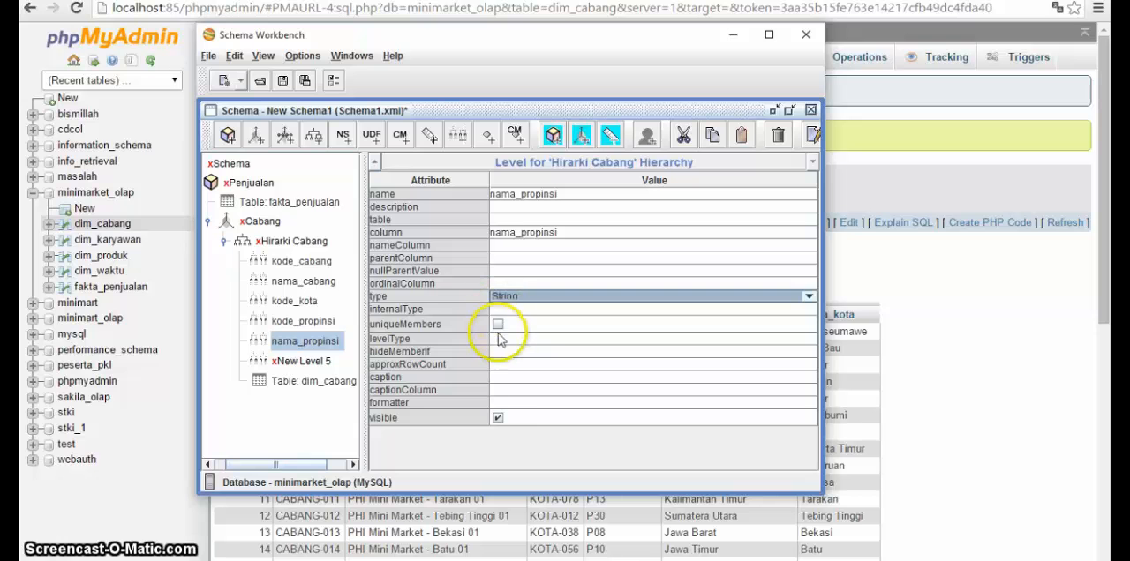
left_click(501, 339)
left_click(501, 343)
left_click(499, 353)
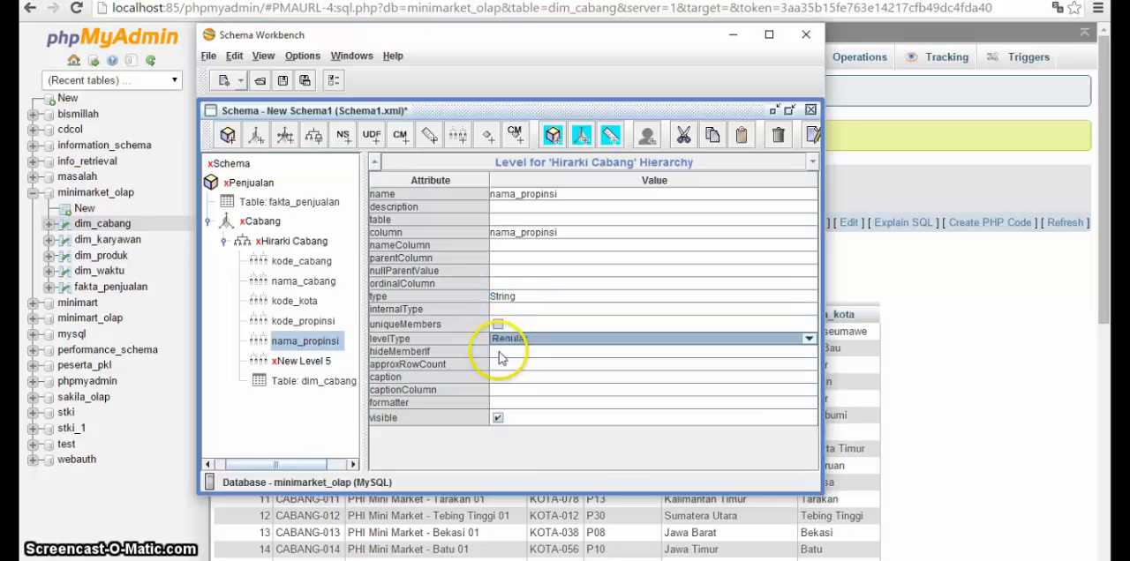
left_click(495, 351)
left_click(493, 351)
left_click(496, 357)
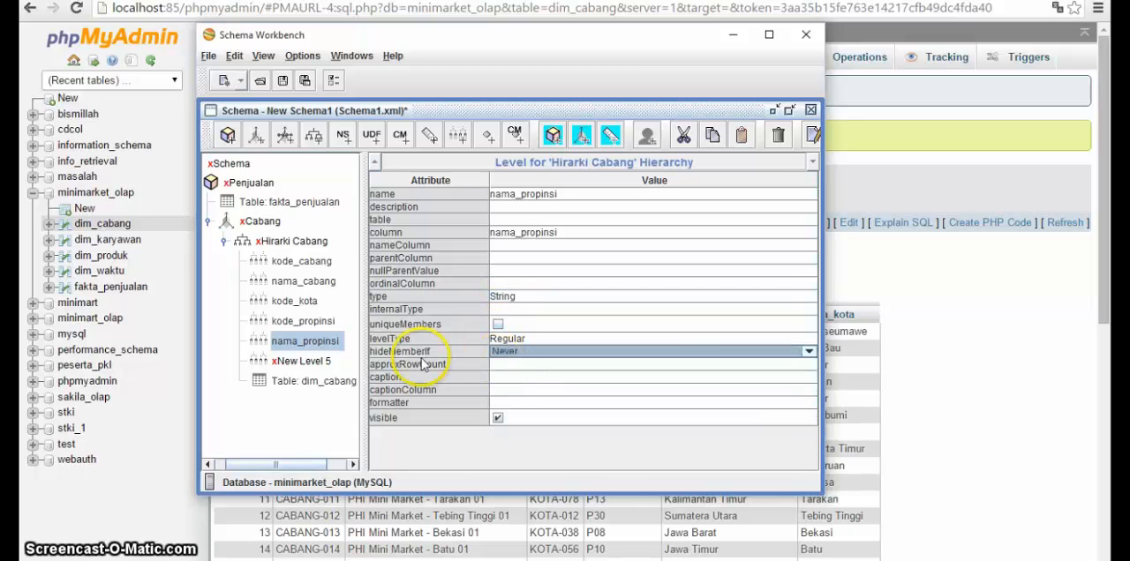
Step: Rename the sixth Hirarki Cabang level nama_kota and set its column to dim_cabang->kode_kota
left_click(301, 361)
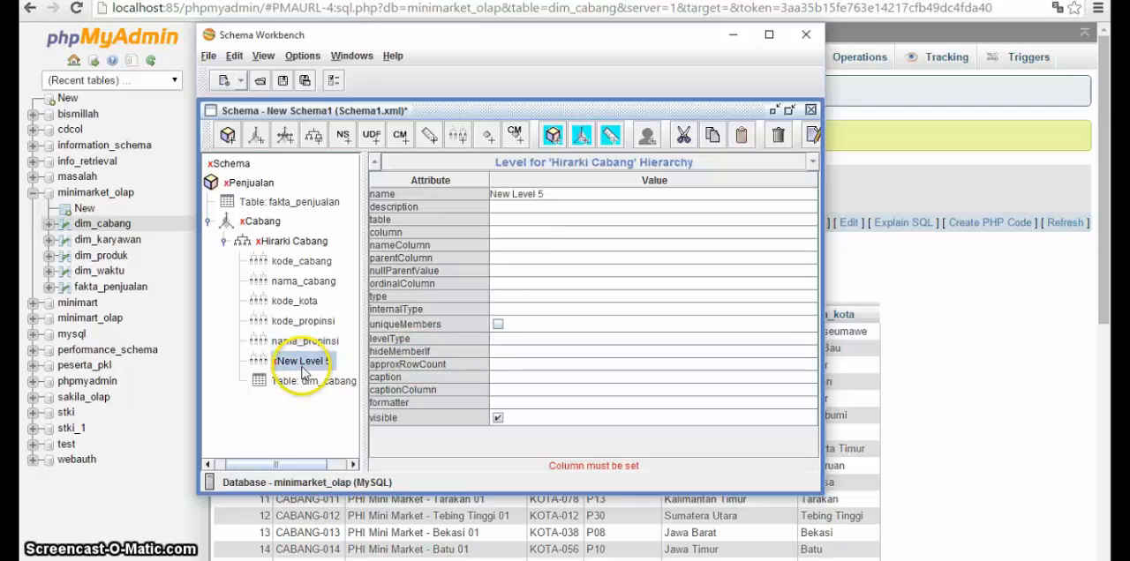
left_click(558, 193)
key("ctrl+a")
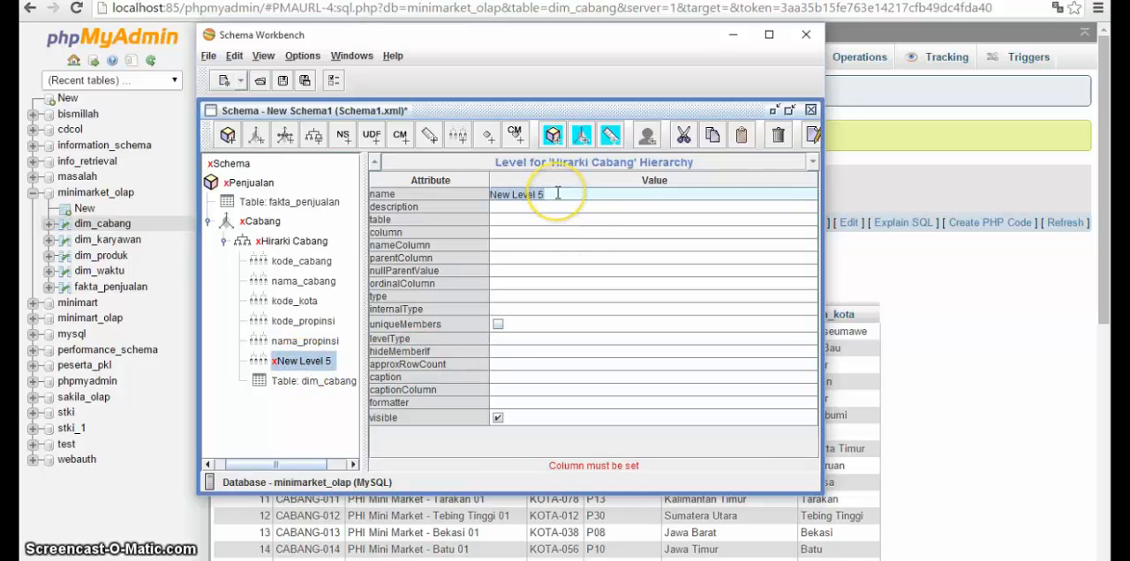
type("nama_kota")
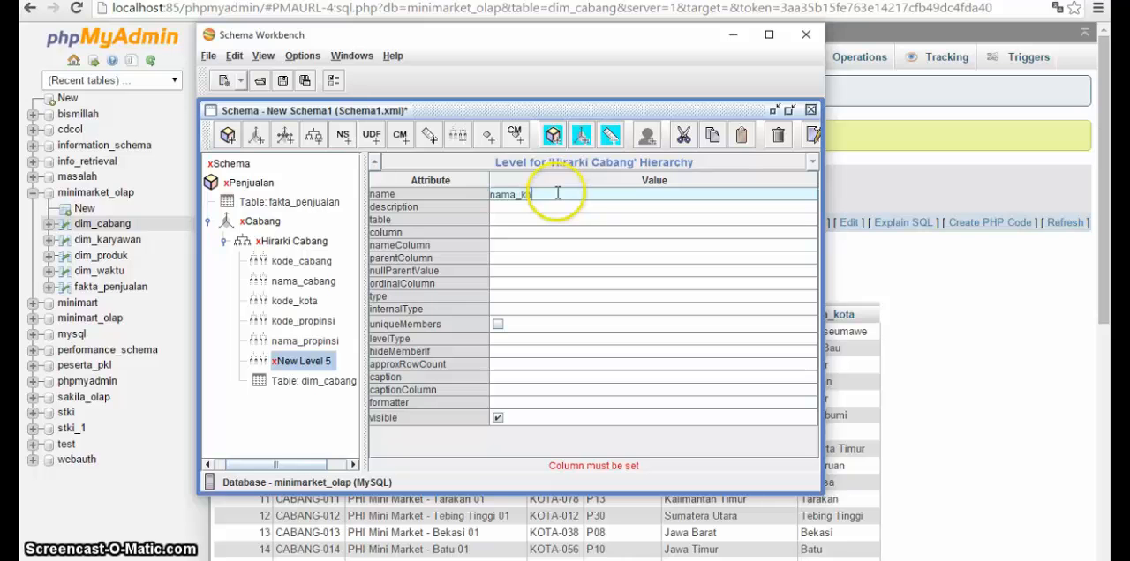
left_click(496, 232)
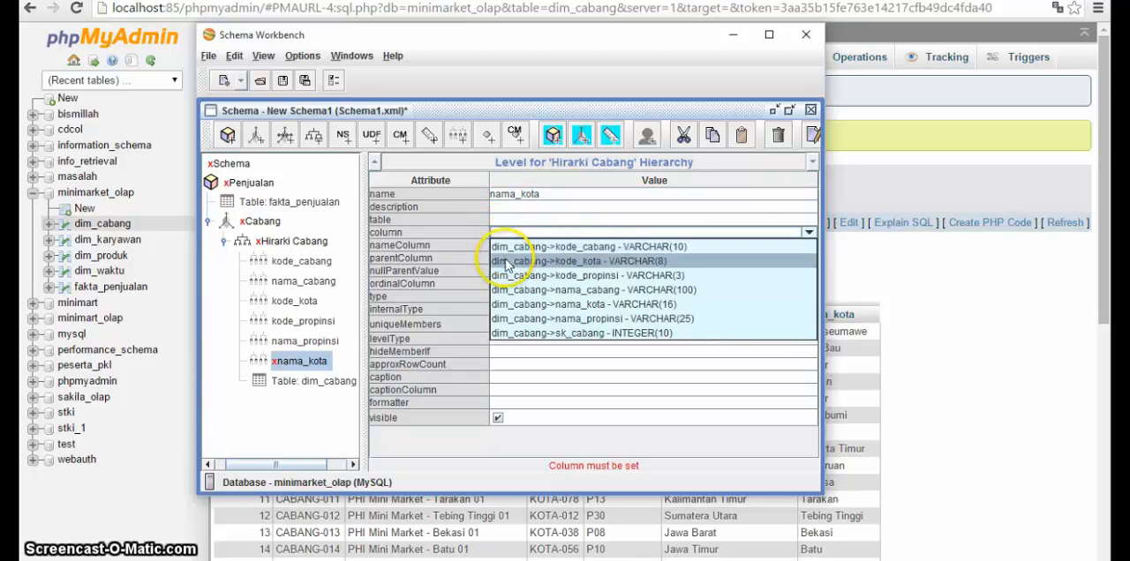
left_click(506, 262)
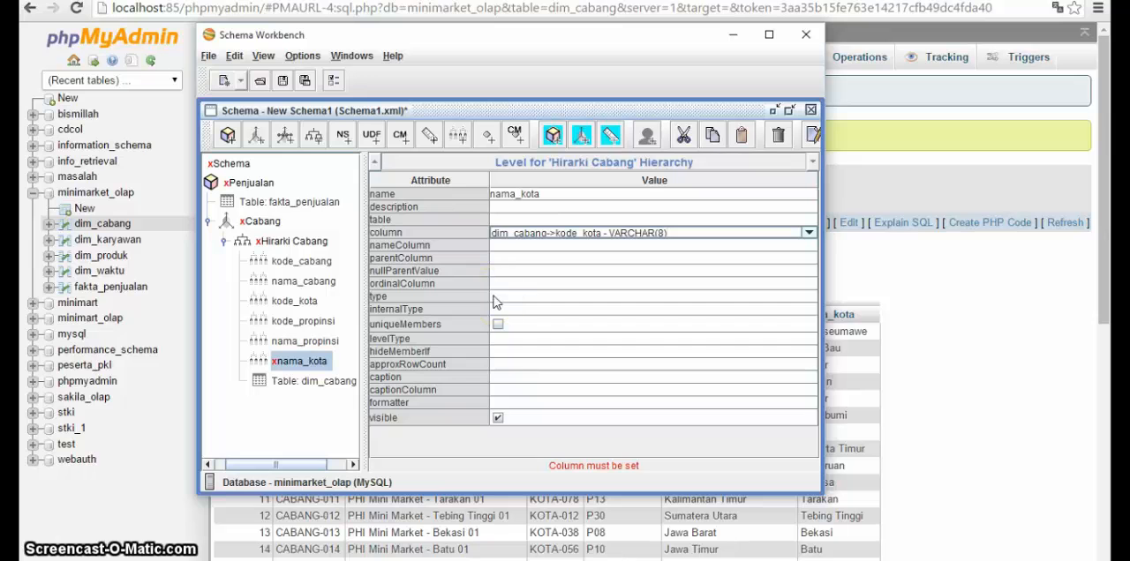
Step: Set the nama_kota level's type to String, its levelType to Regular and its hideMemberIf to Never
left_click(493, 295)
left_click(495, 309)
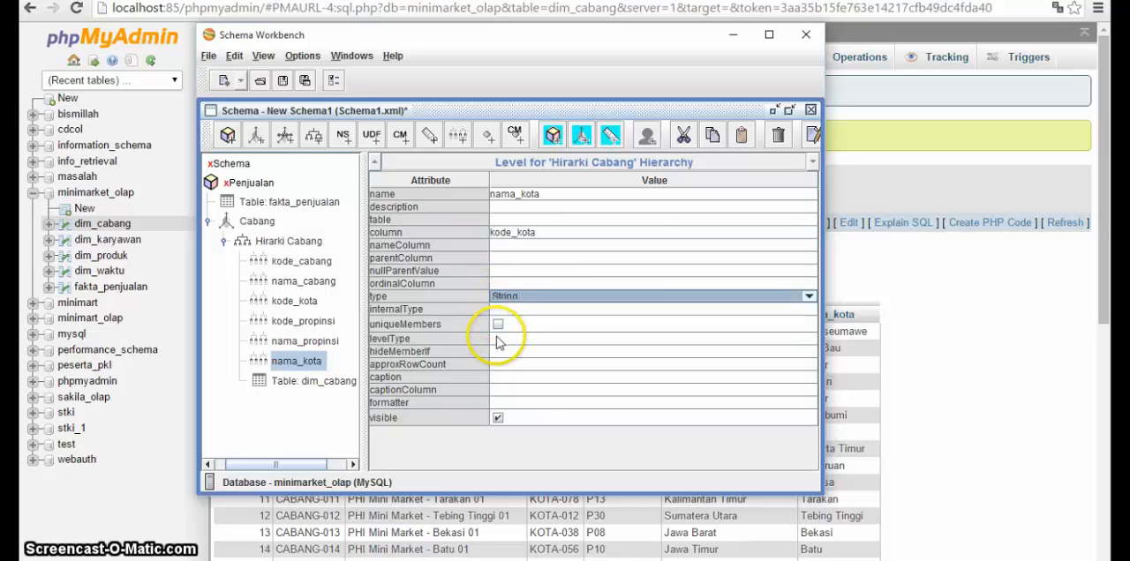
left_click(497, 342)
left_click(500, 352)
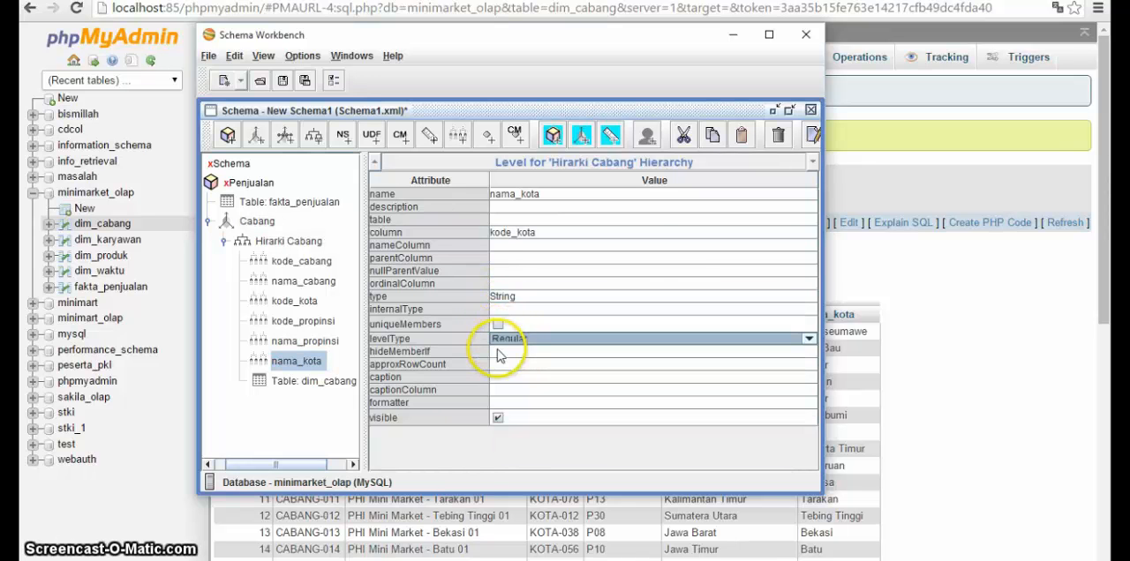
left_click(497, 351)
left_click(497, 365)
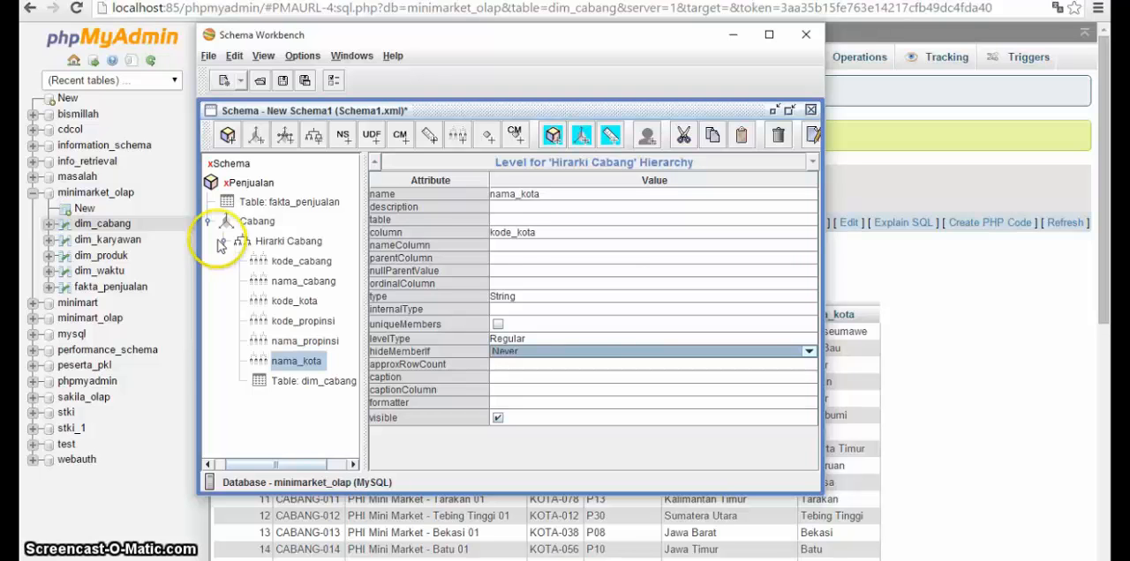
Step: Add a measure to the Penjualan cube and name it Total Cabang
left_click(208, 226)
left_click(209, 226)
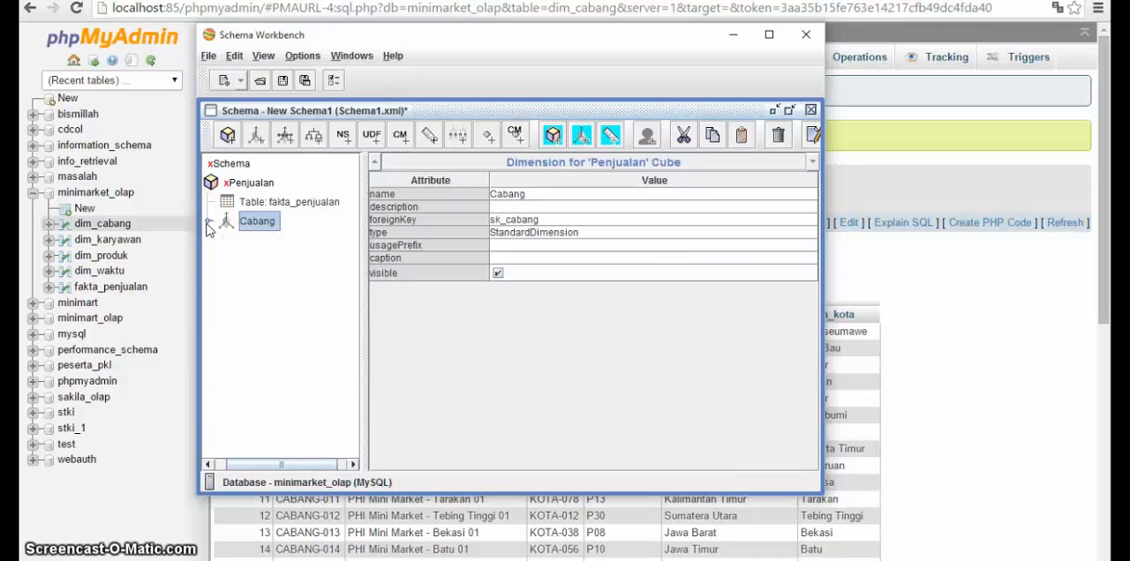
left_click(244, 277)
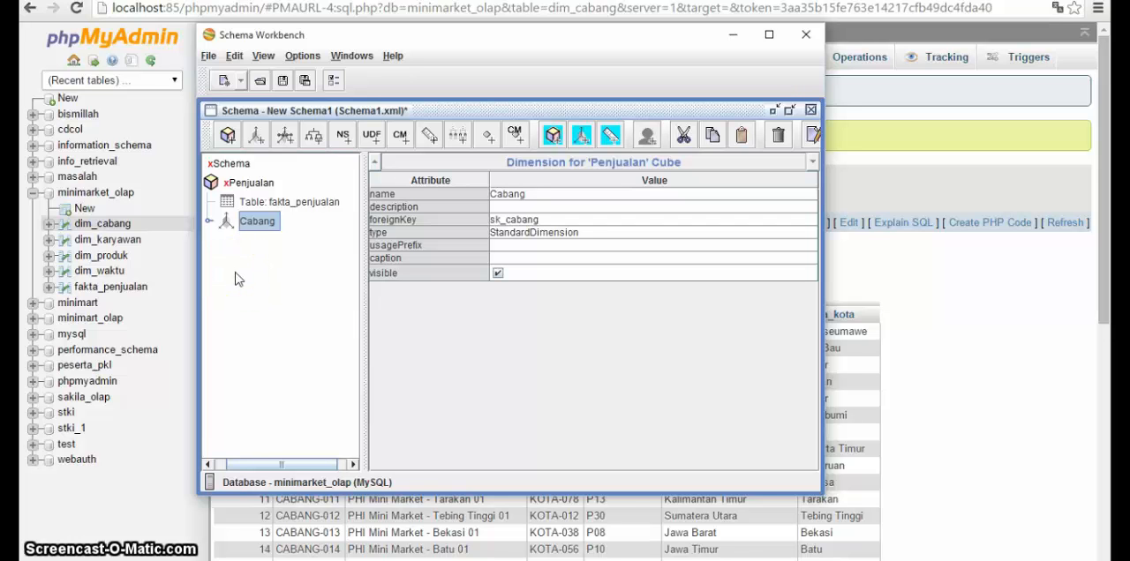
left_click(238, 187)
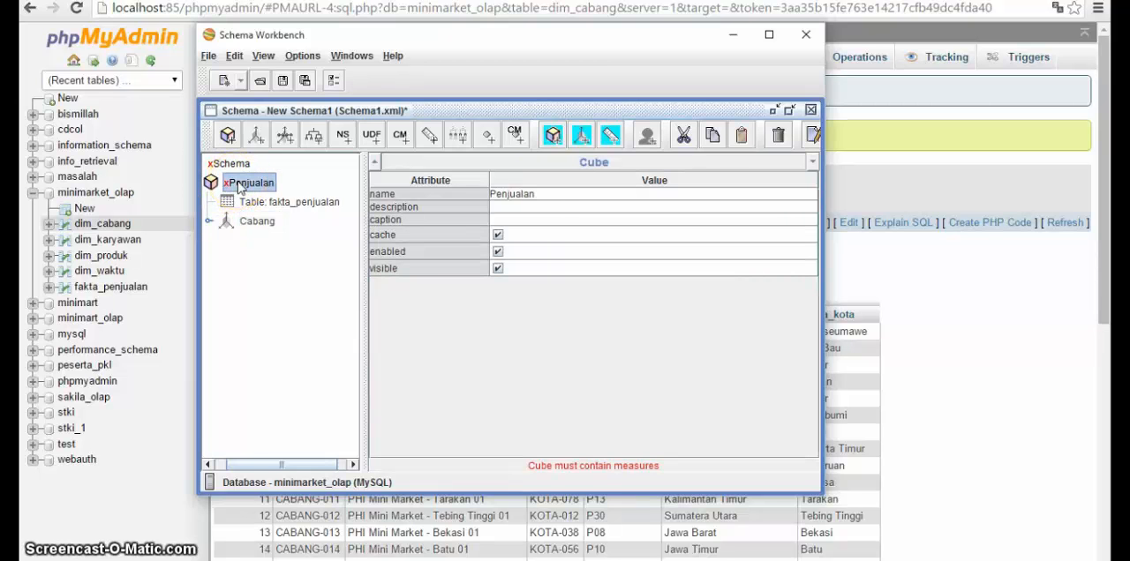
right_click(240, 185)
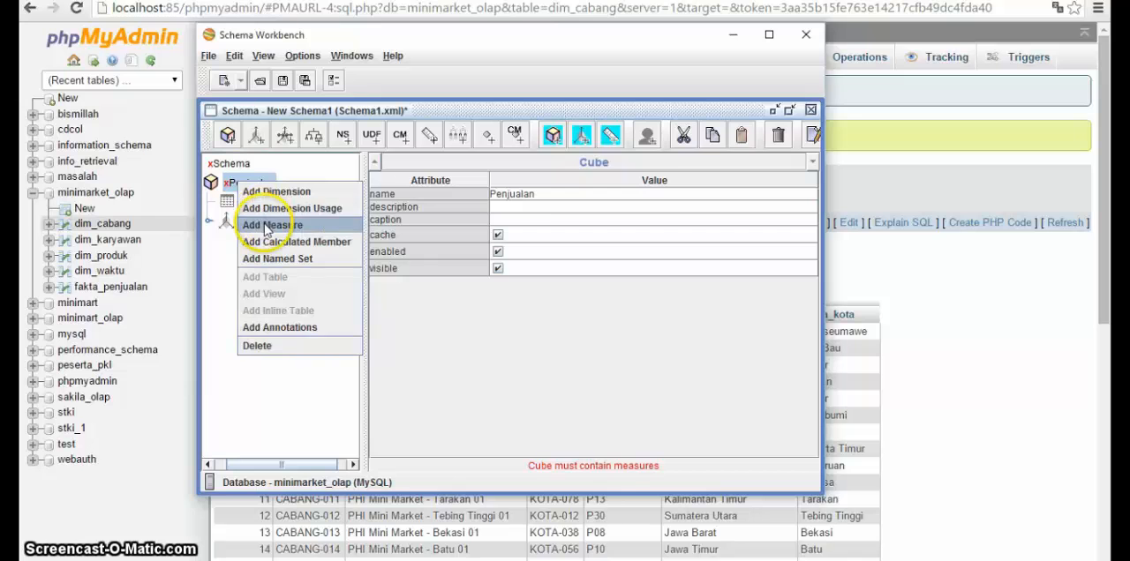
left_click(267, 227)
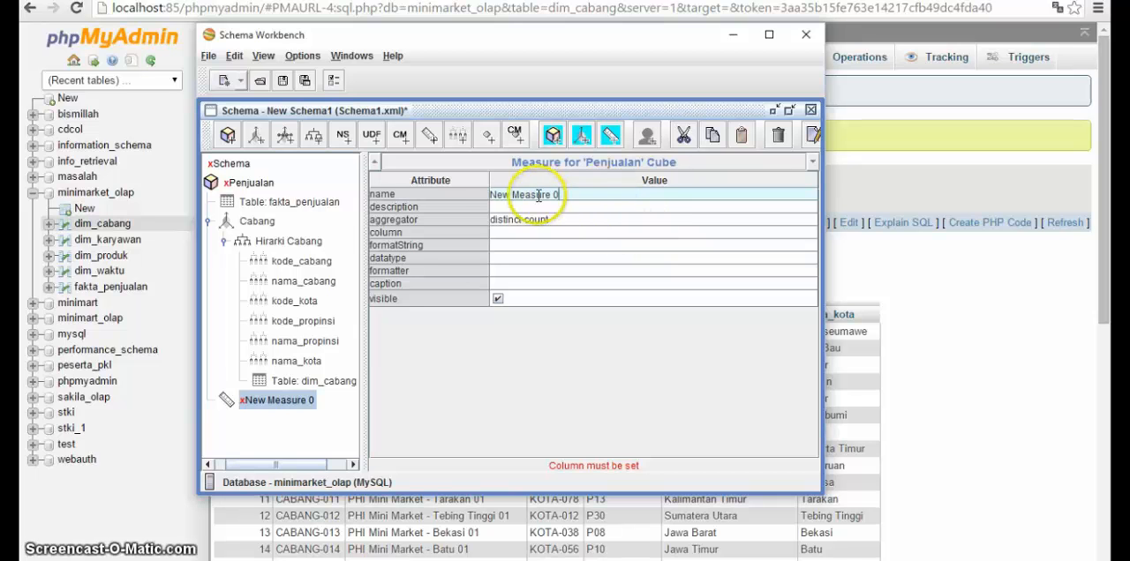
left_click_drag(545, 194, 485, 196)
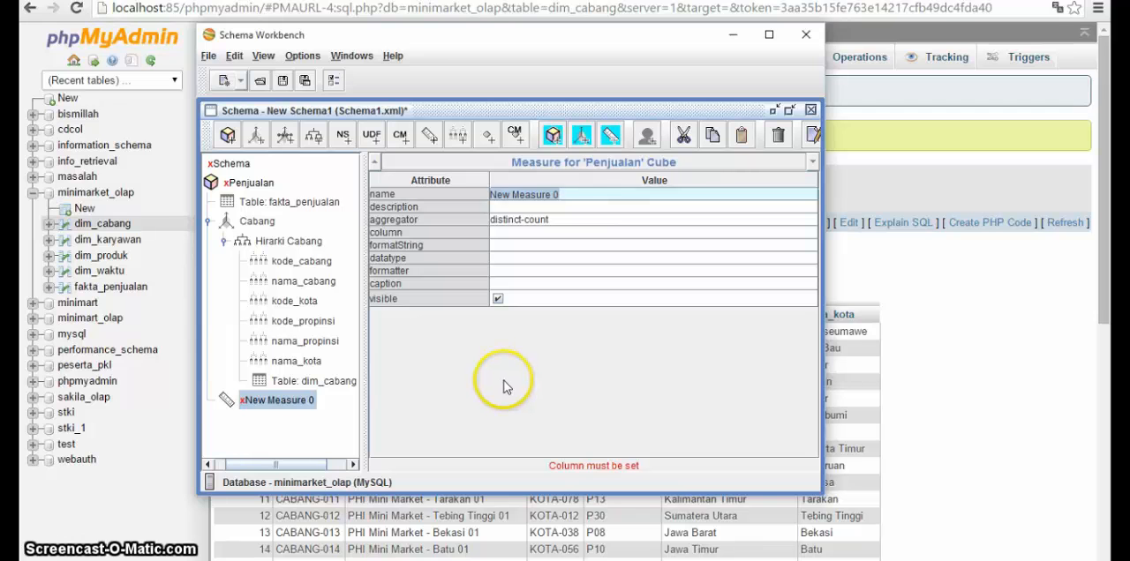
type("Total")
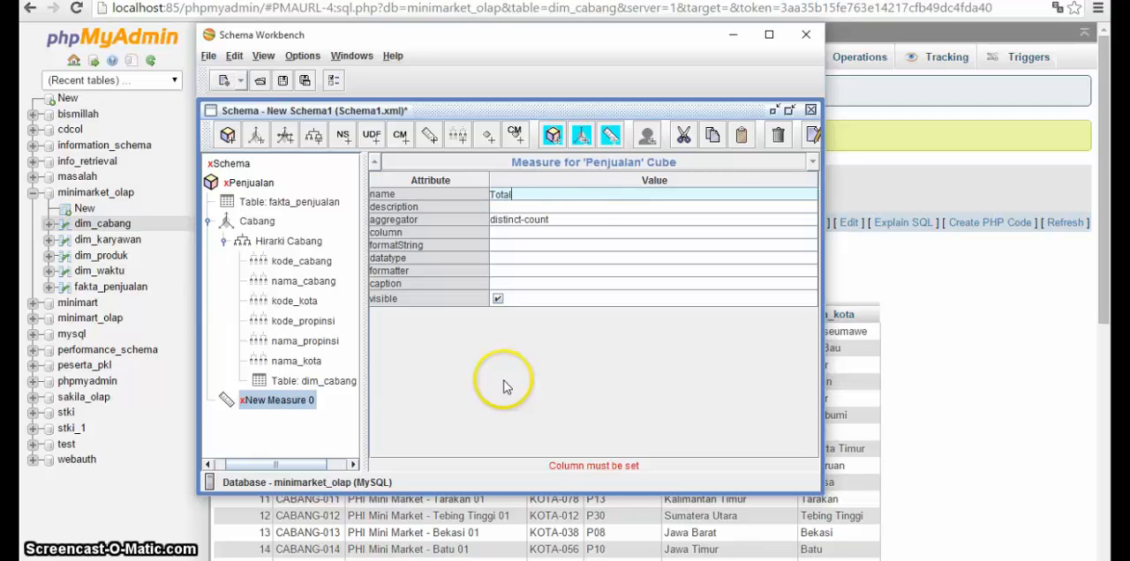
type(" Xabang")
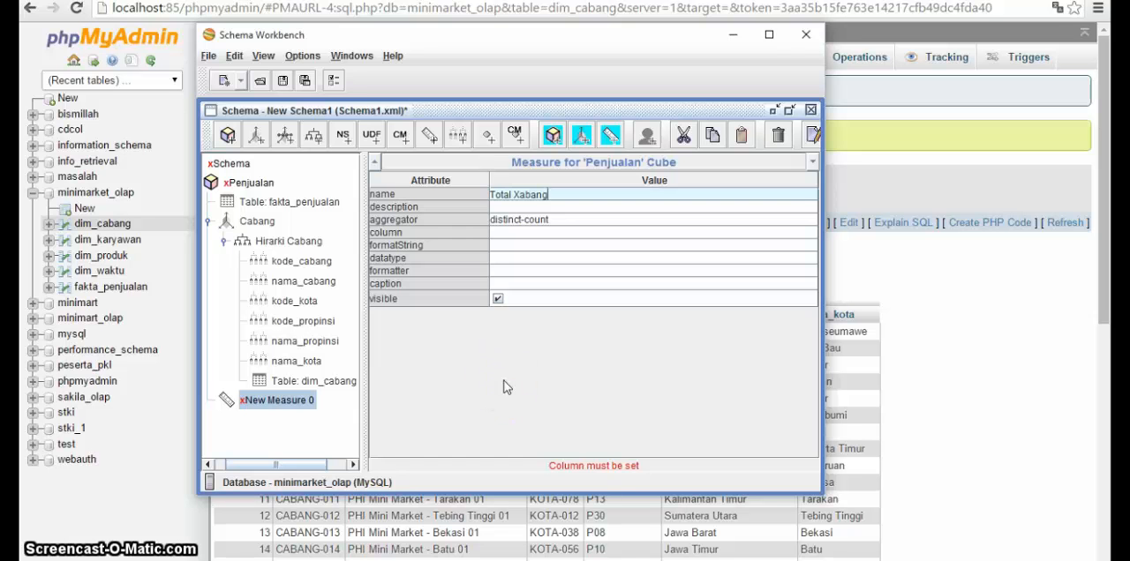
key("BackSpace")
key("BackSpace")
key("BackSpace")
key("BackSpace")
key("BackSpace")
key("BackSpace")
type("Cabang")
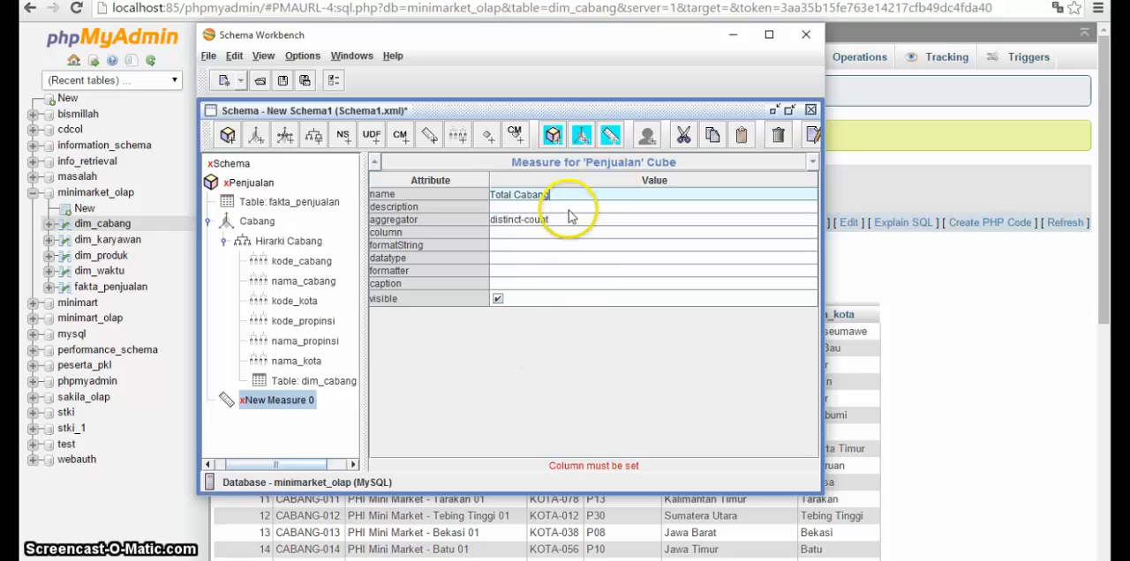
Step: Set the Total Cabang measure's column to fakta_penjualan->sk_cabang and its datatype to Integer
left_click(549, 233)
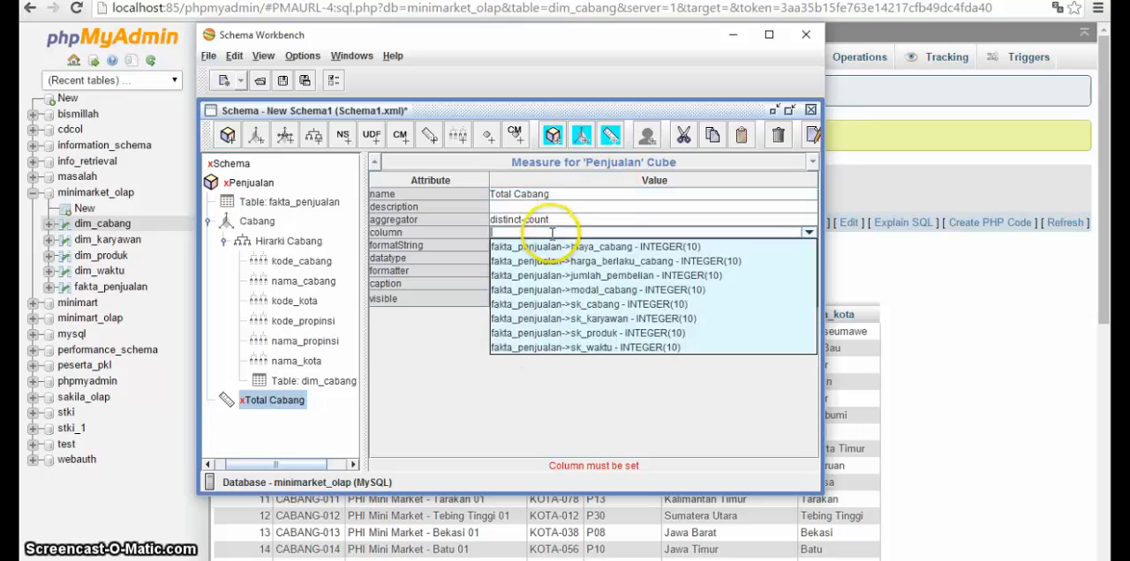
left_click(570, 309)
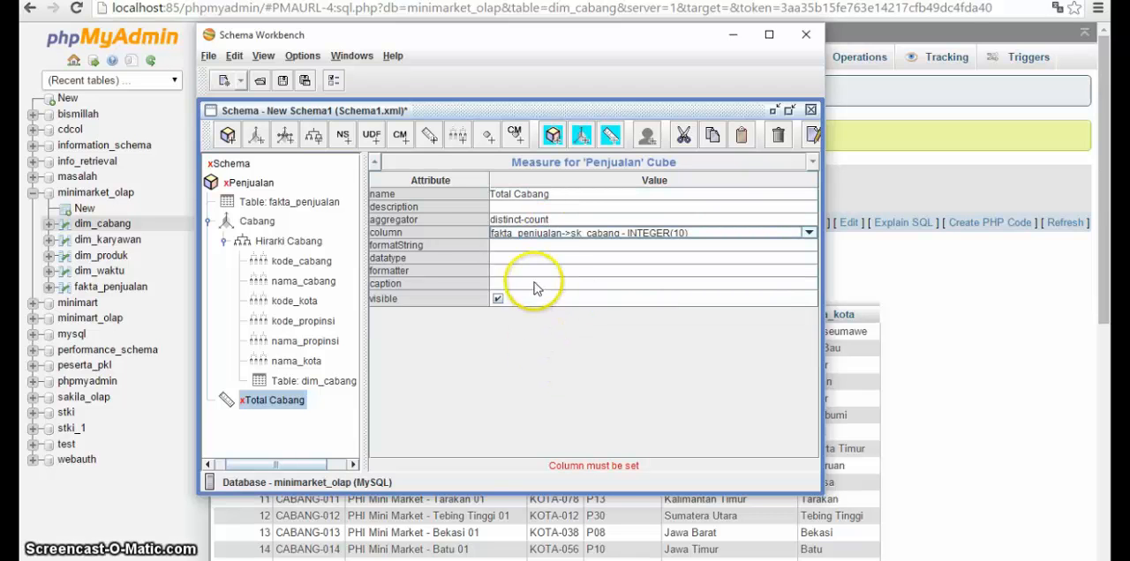
left_click(510, 257)
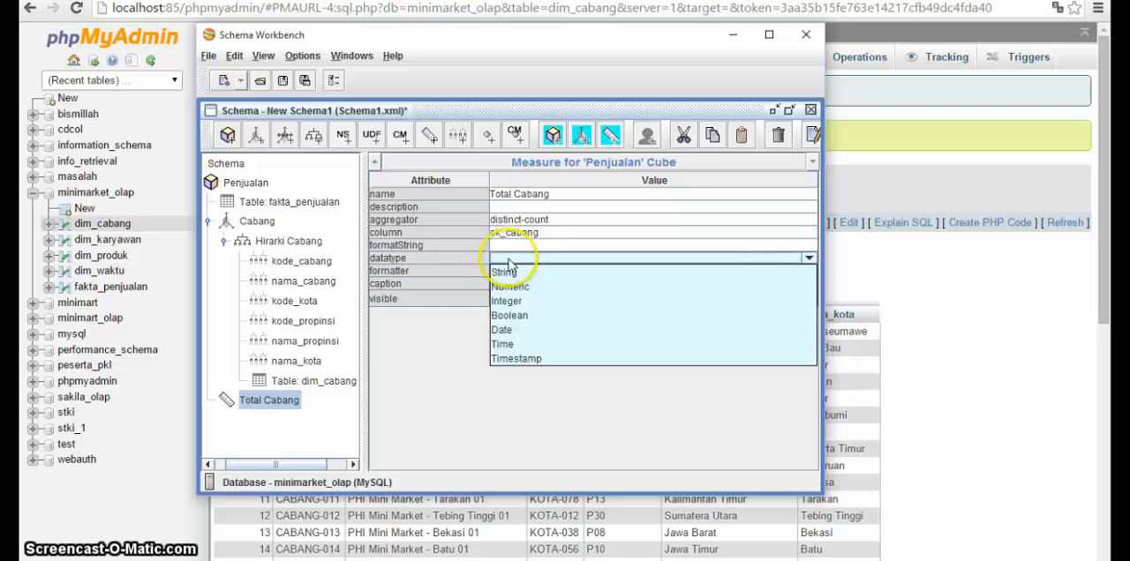
left_click(509, 301)
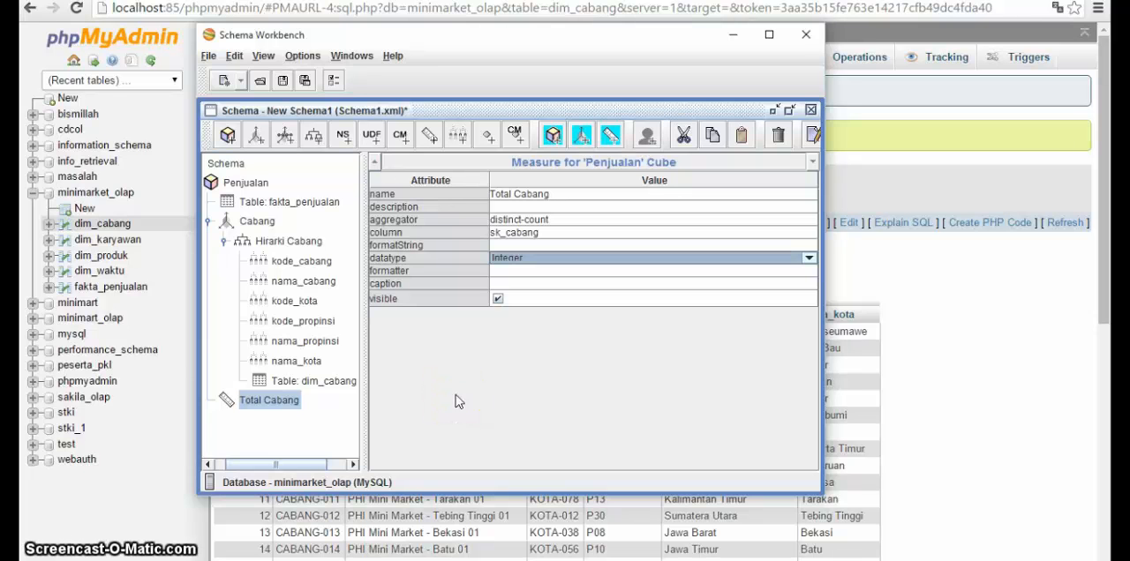
left_click(505, 233)
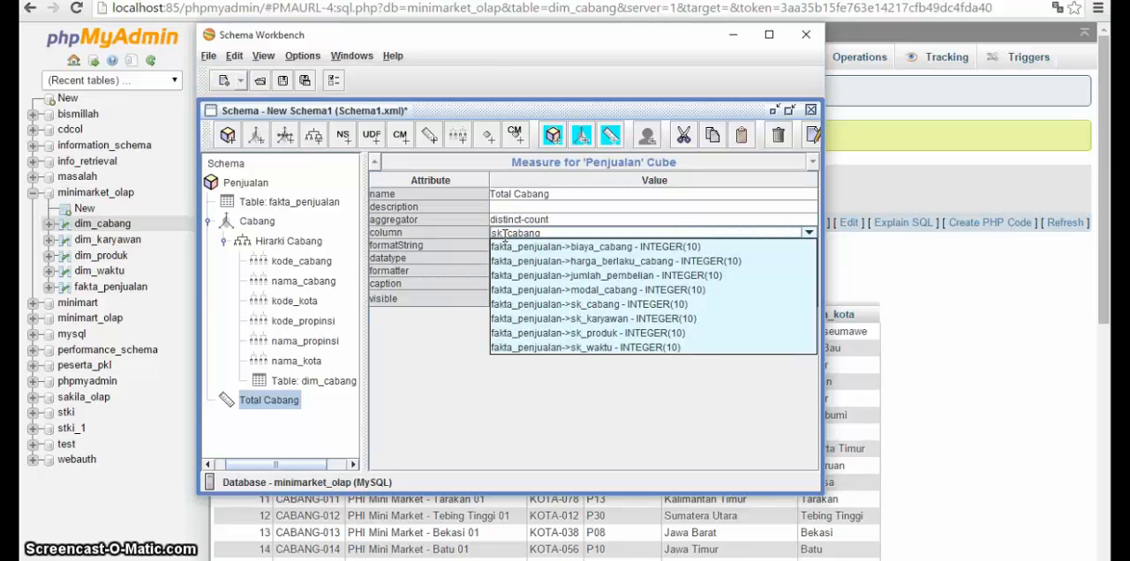
left_click(509, 234)
left_click(427, 347)
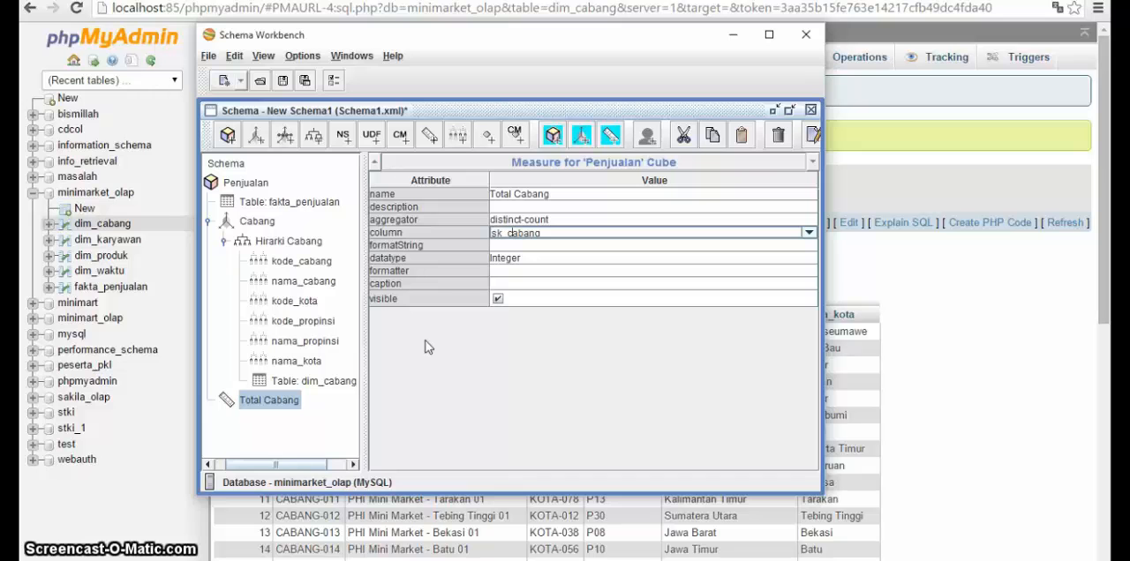
left_click(409, 340)
left_click(345, 236)
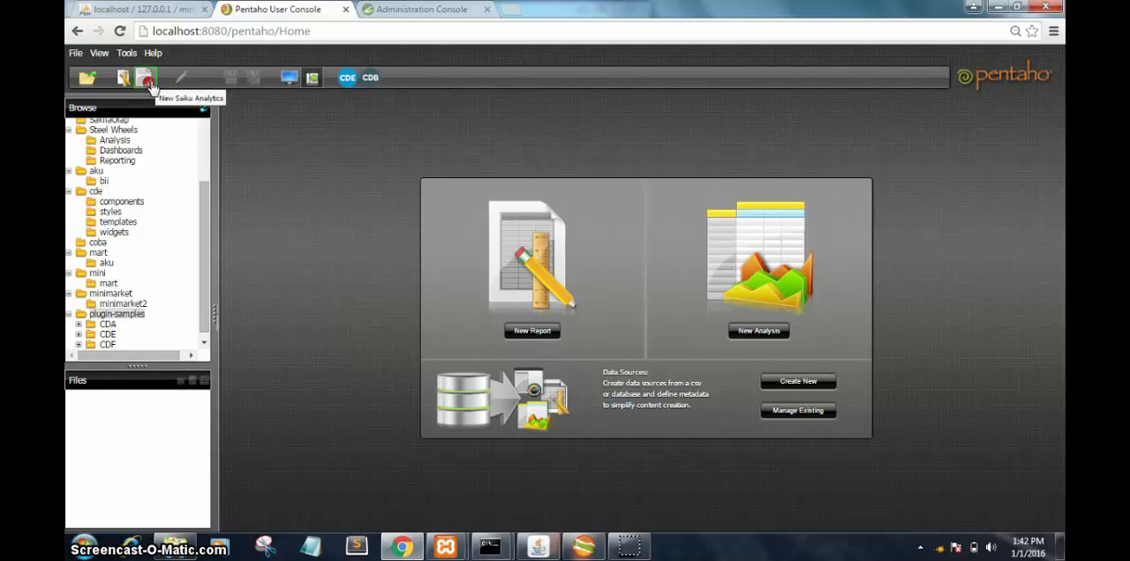
Step: Review the MinimarketOlap database connection's settings in the Pentaho Administration Console and test the connection
left_click(422, 9)
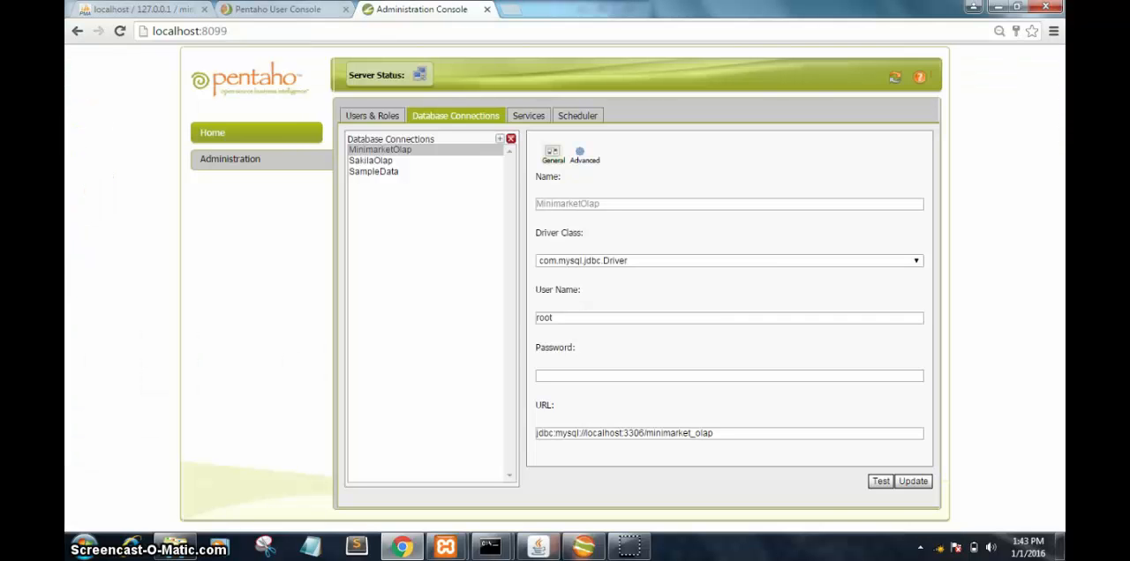
left_click(419, 152)
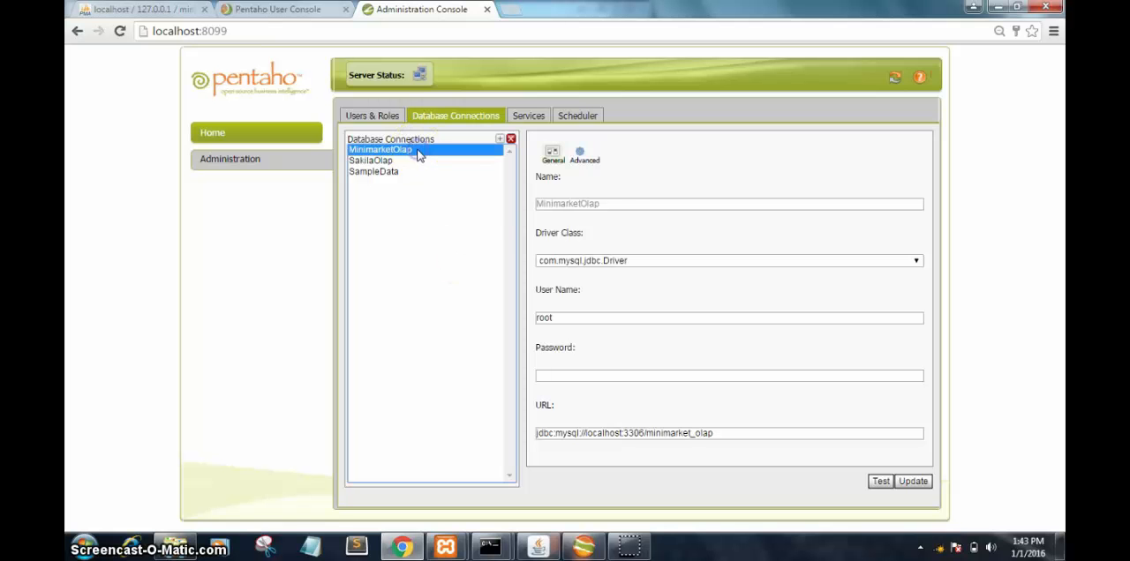
left_click(607, 210)
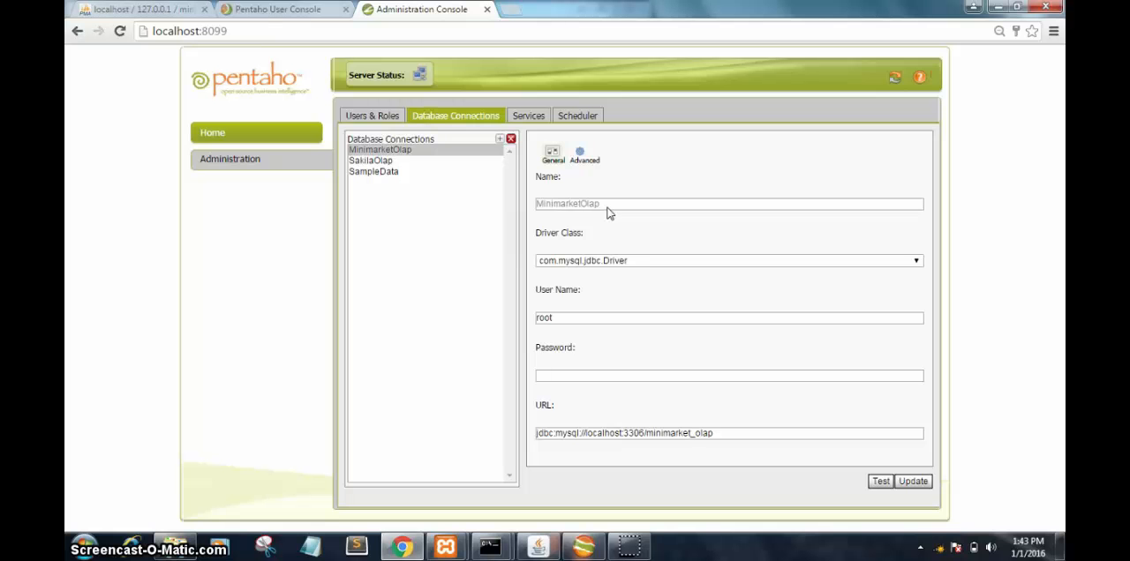
left_click(559, 260)
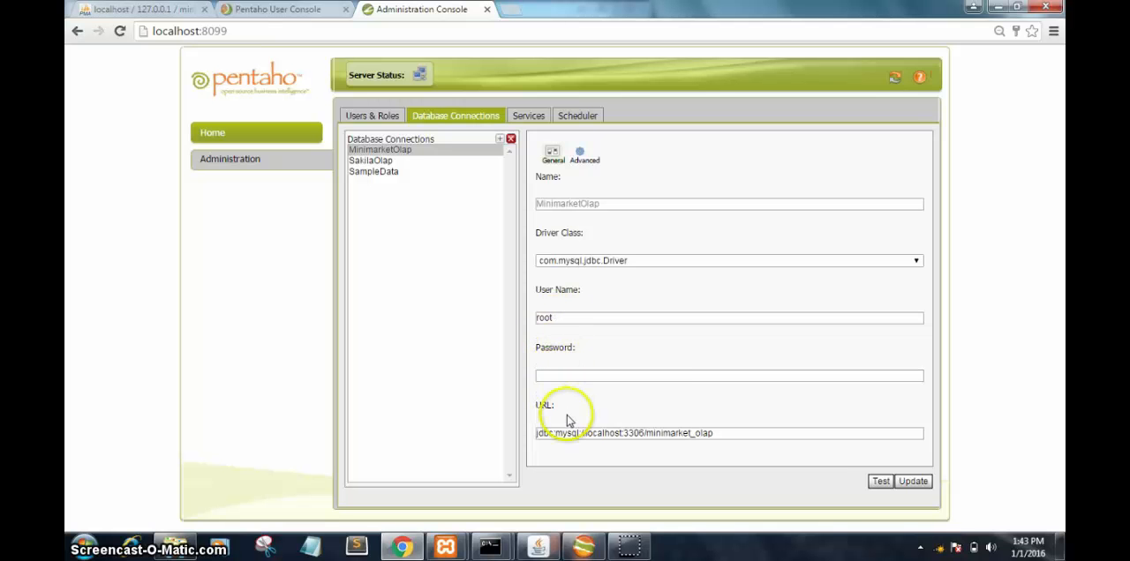
left_click(625, 433)
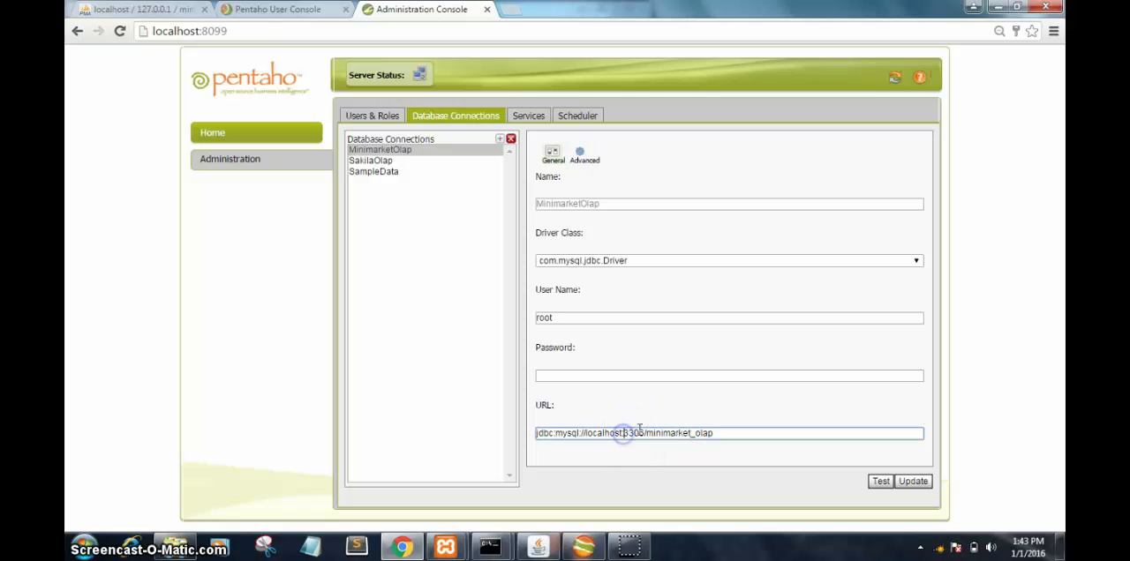
left_click(807, 461)
left_click(879, 481)
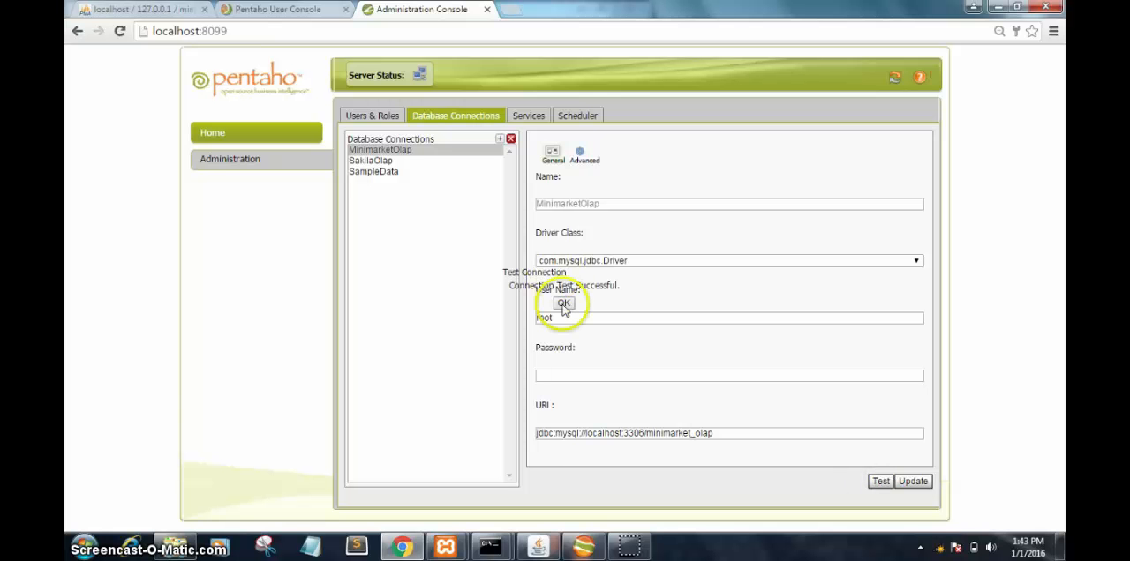
left_click(564, 305)
left_click(583, 545)
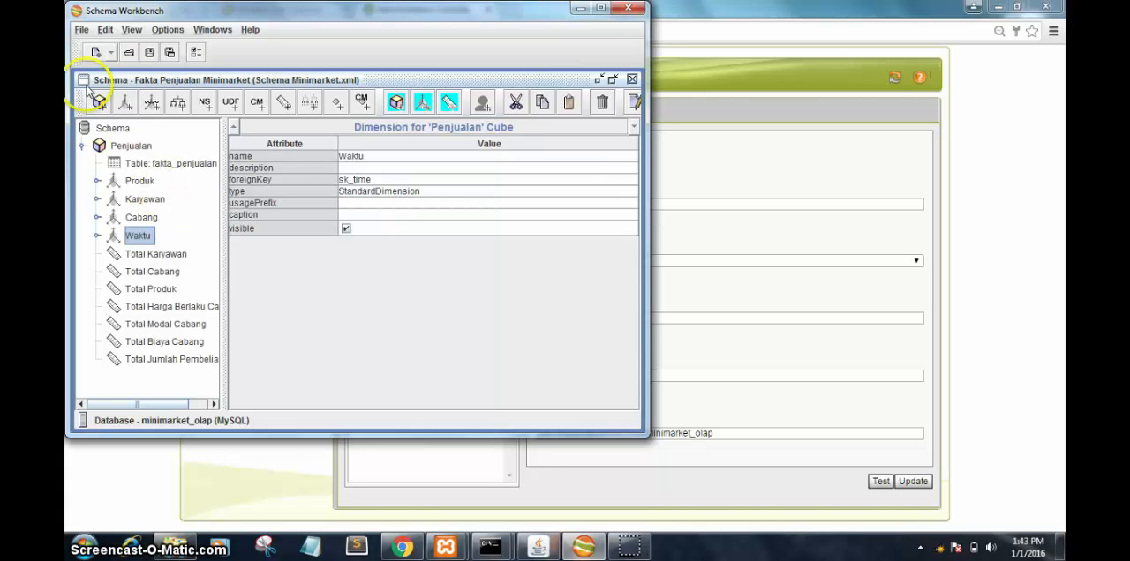
left_click(81, 32)
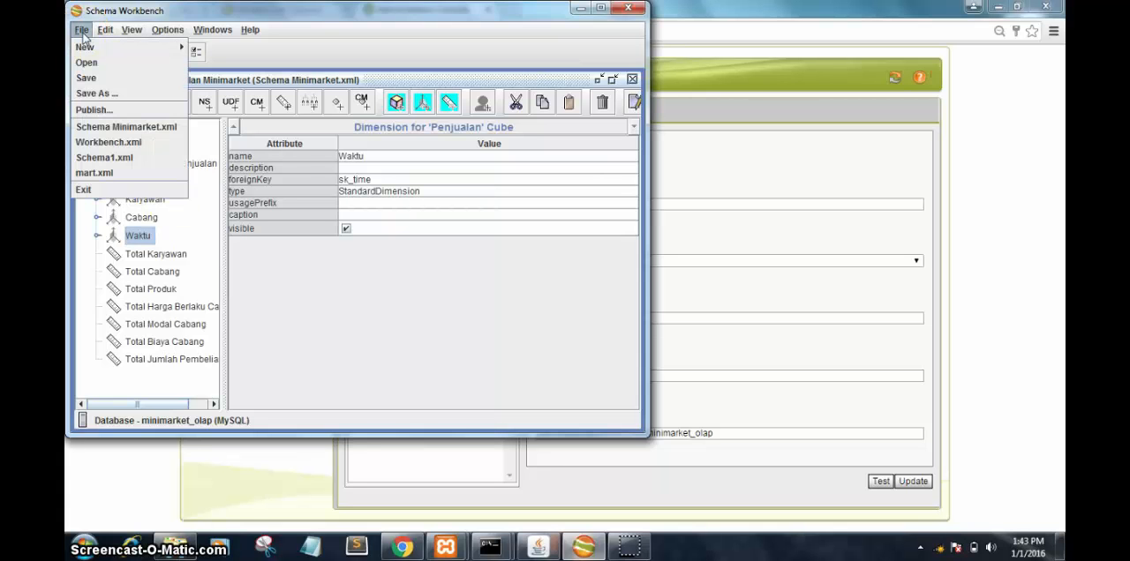
left_click(91, 110)
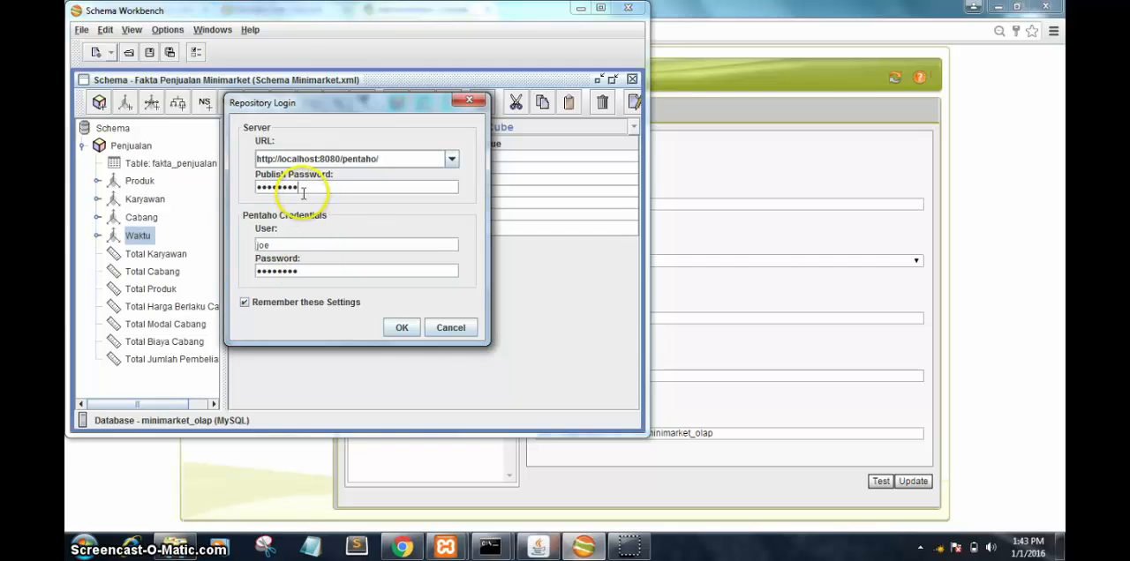
double_click(282, 241)
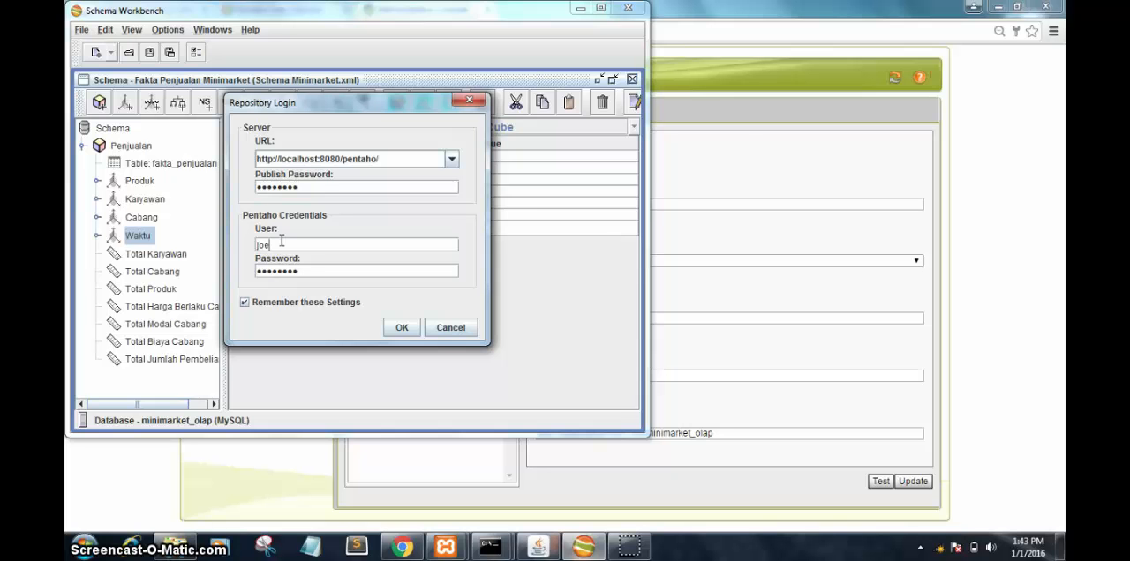
left_click(307, 270)
left_click(400, 329)
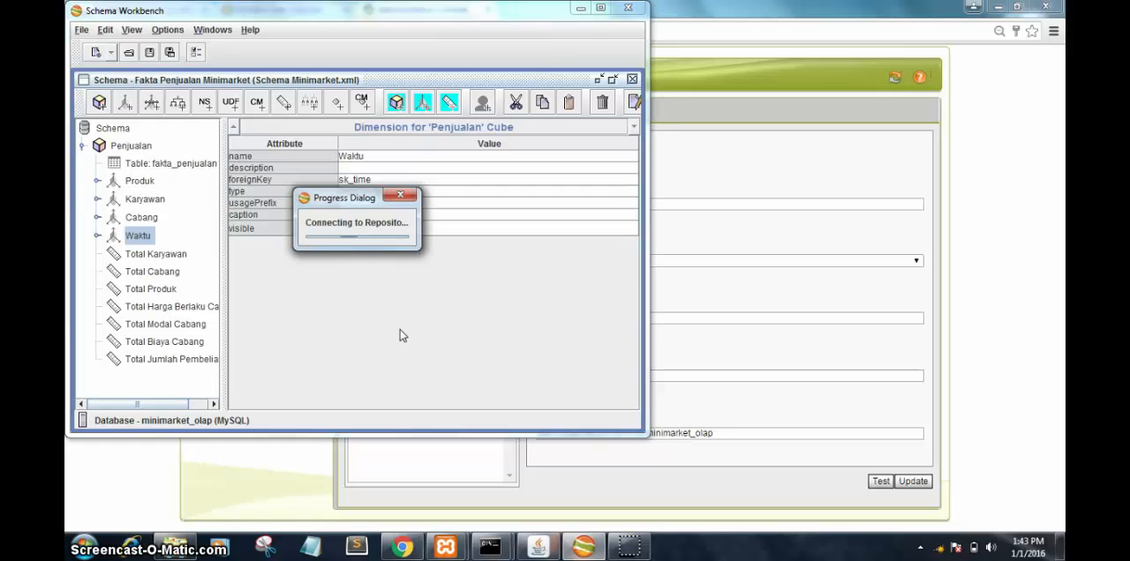
Step: Verify the connection name in the Administration Console, and publish the schema to /minimarketOlap with data source MinimarketOlap and XMLA registration enabled
left_click(251, 164)
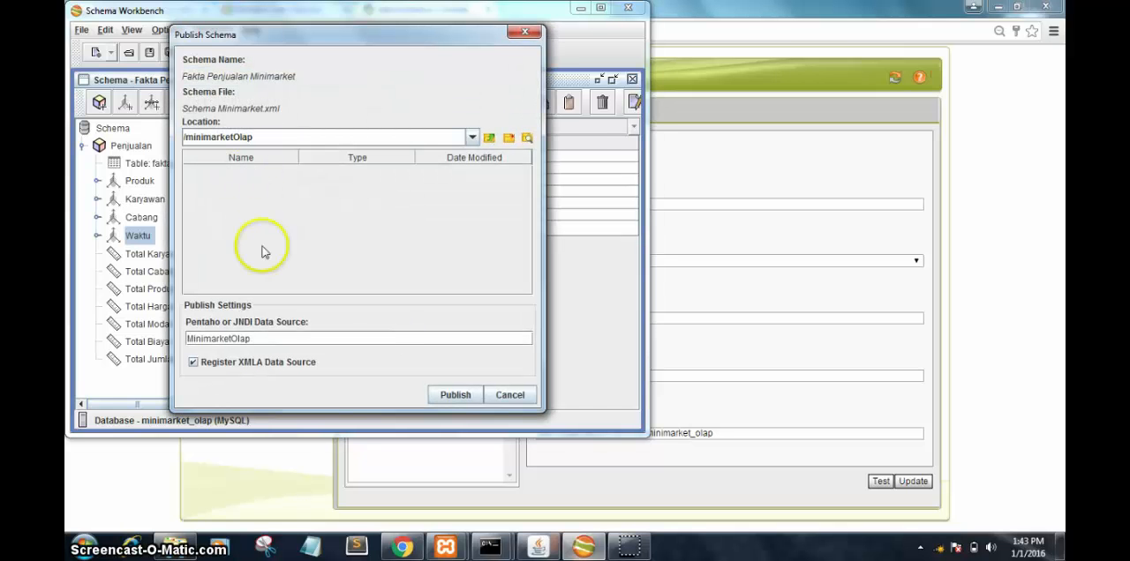
left_click(719, 12)
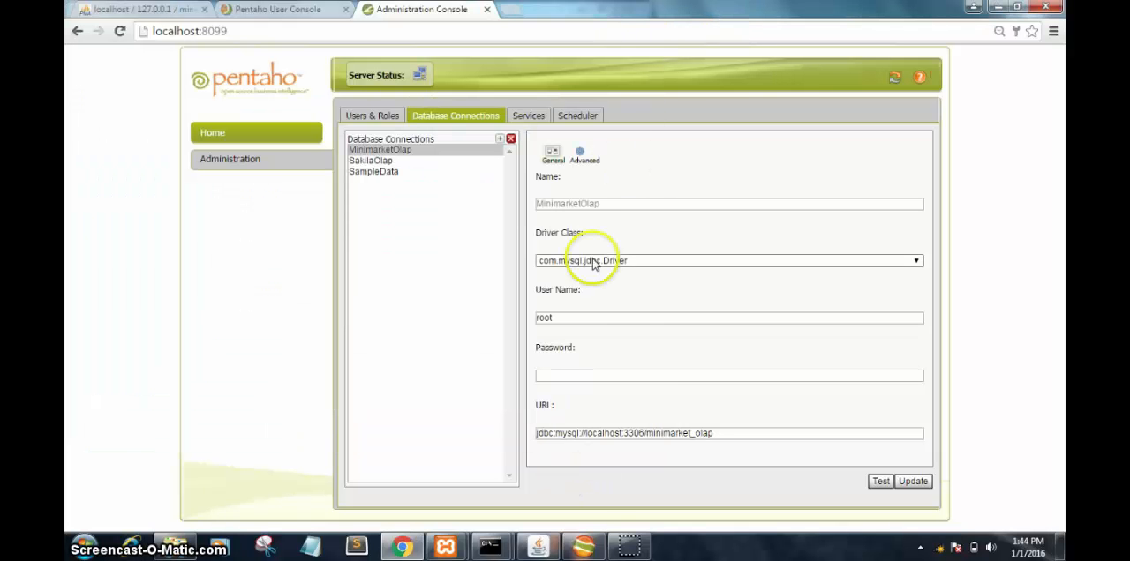
left_click_drag(604, 203, 530, 218)
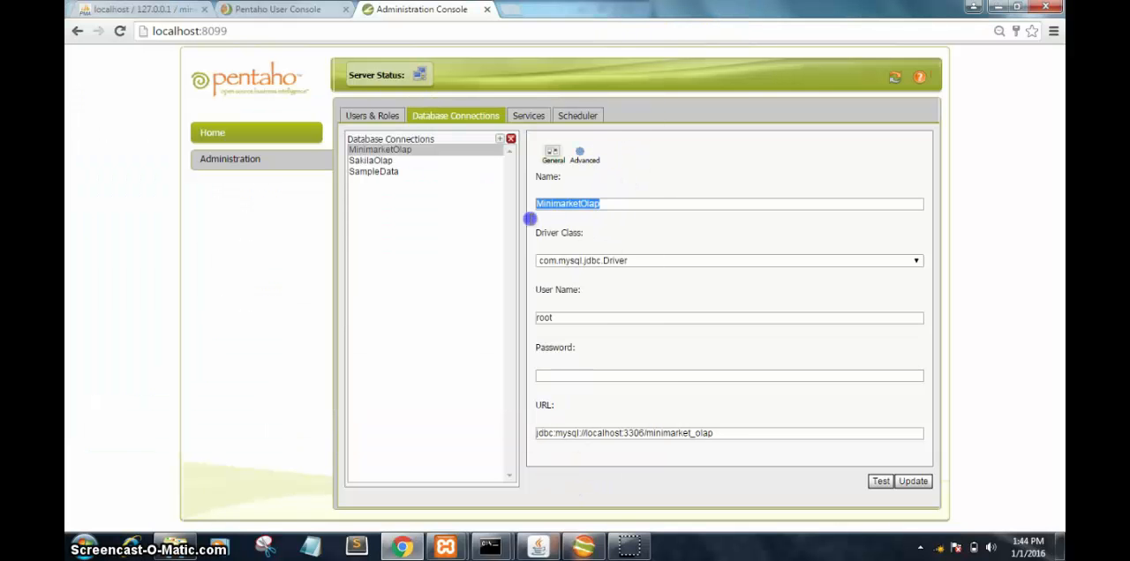
left_click(597, 547)
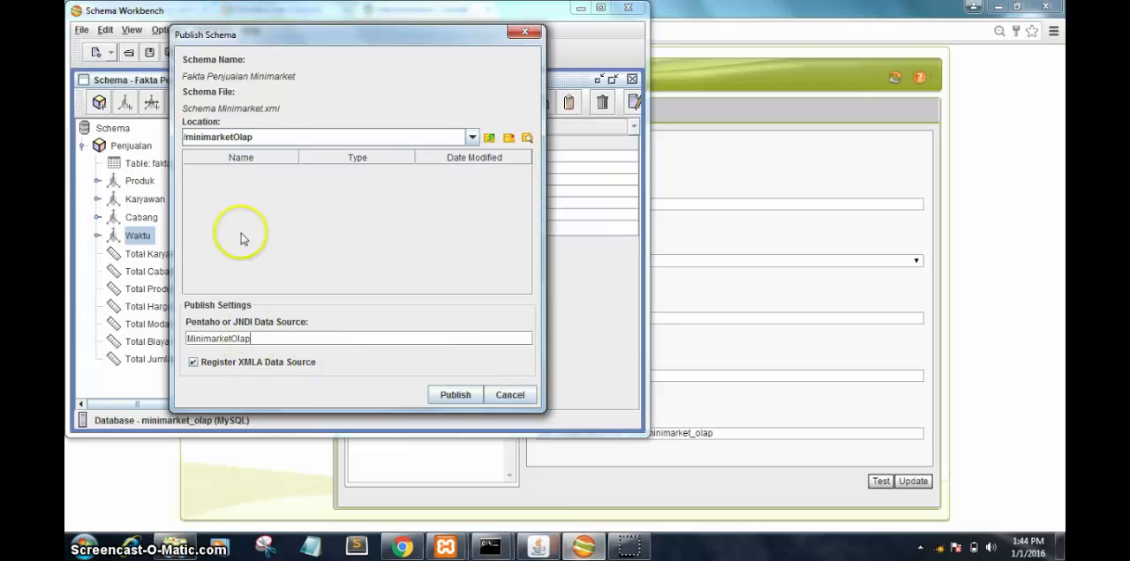
left_click_drag(261, 138, 188, 138)
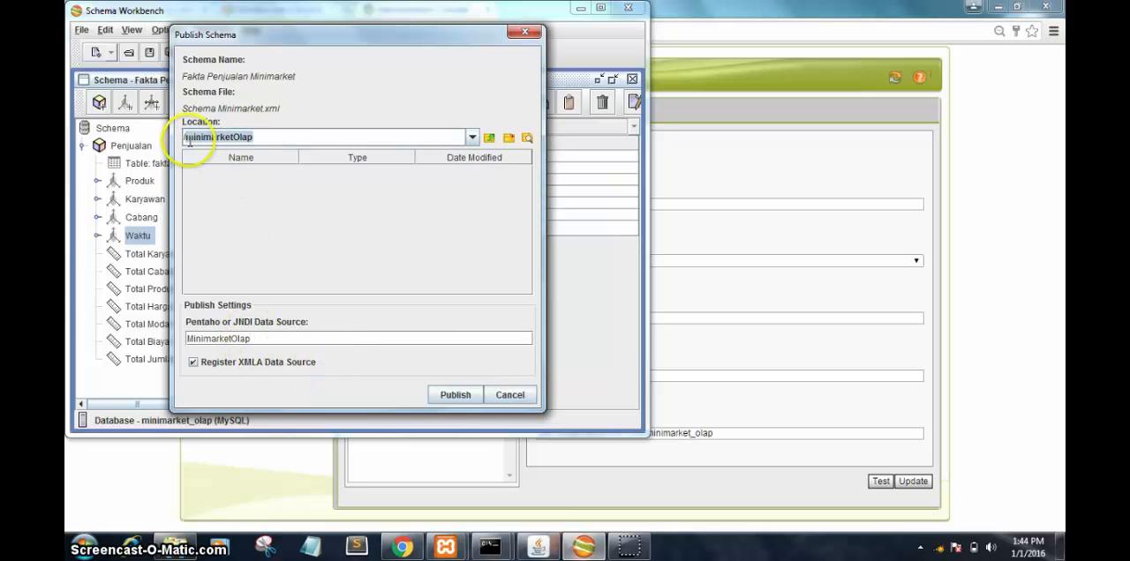
left_click(452, 395)
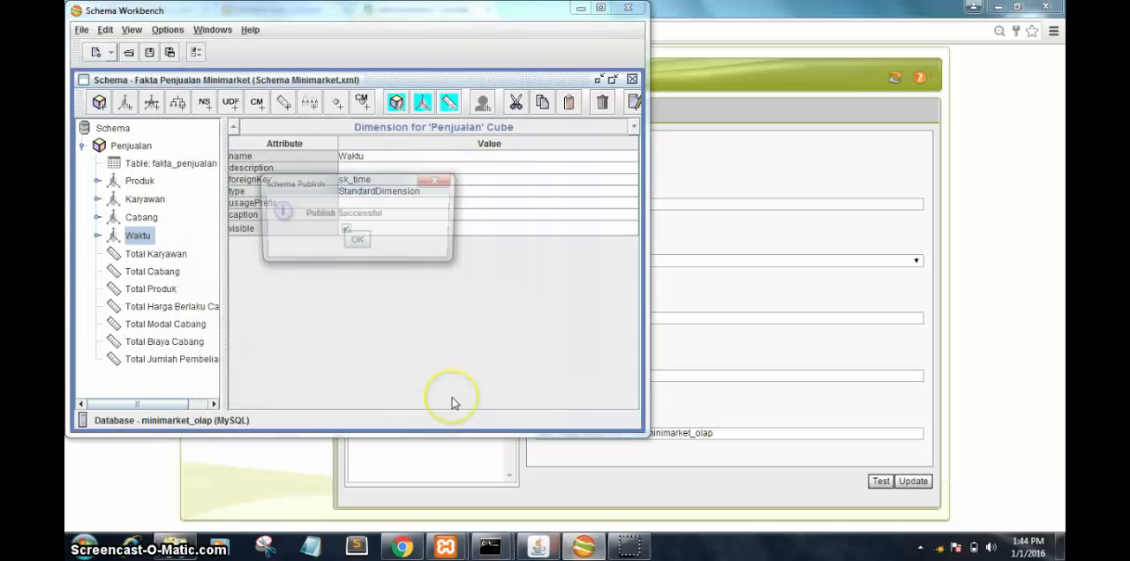
left_click(356, 242)
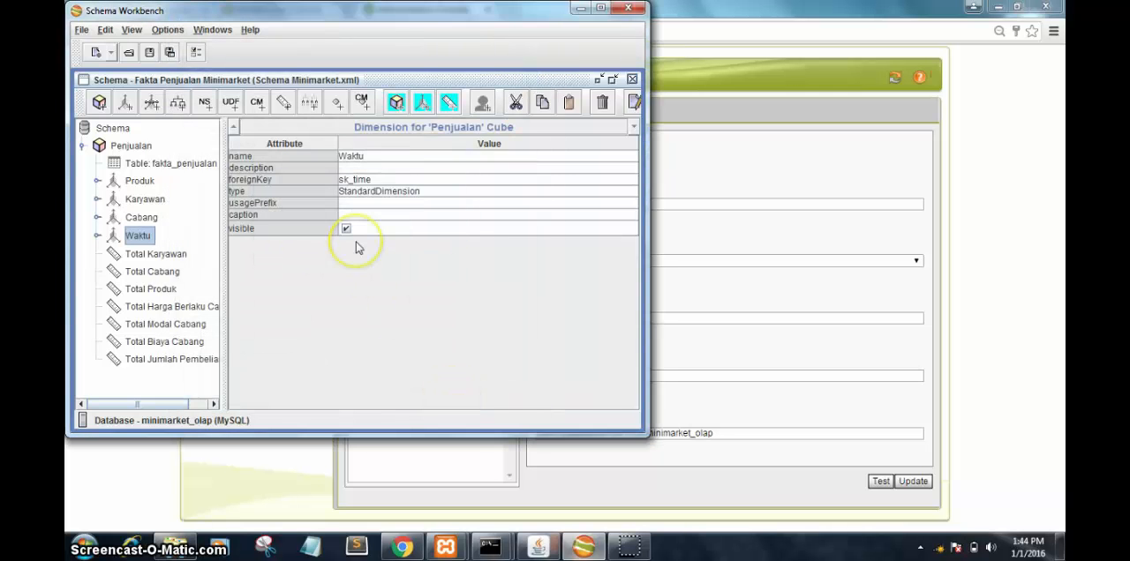
Step: Switch to the Pentaho User Console in Chrome, refresh the repository browser and start a new analysis view
left_click(403, 548)
left_click(278, 10)
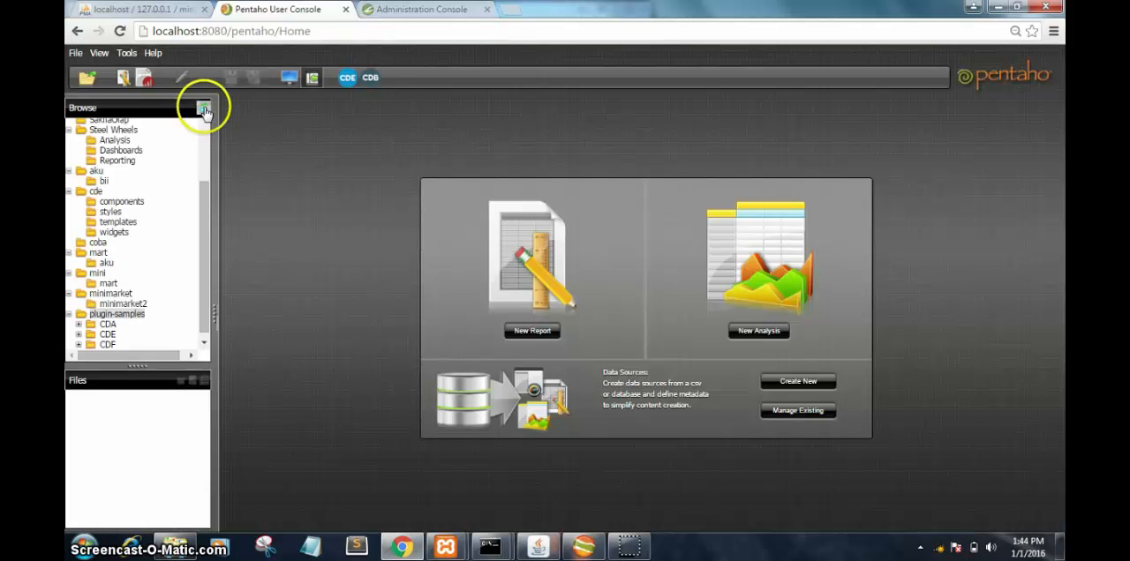
left_click(144, 78)
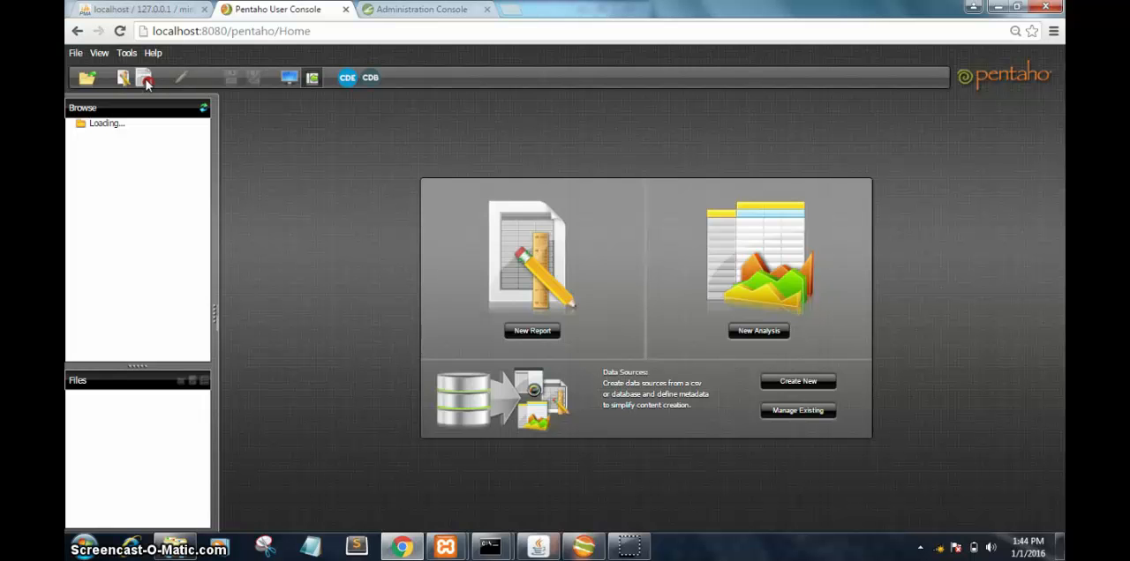
left_click(751, 334)
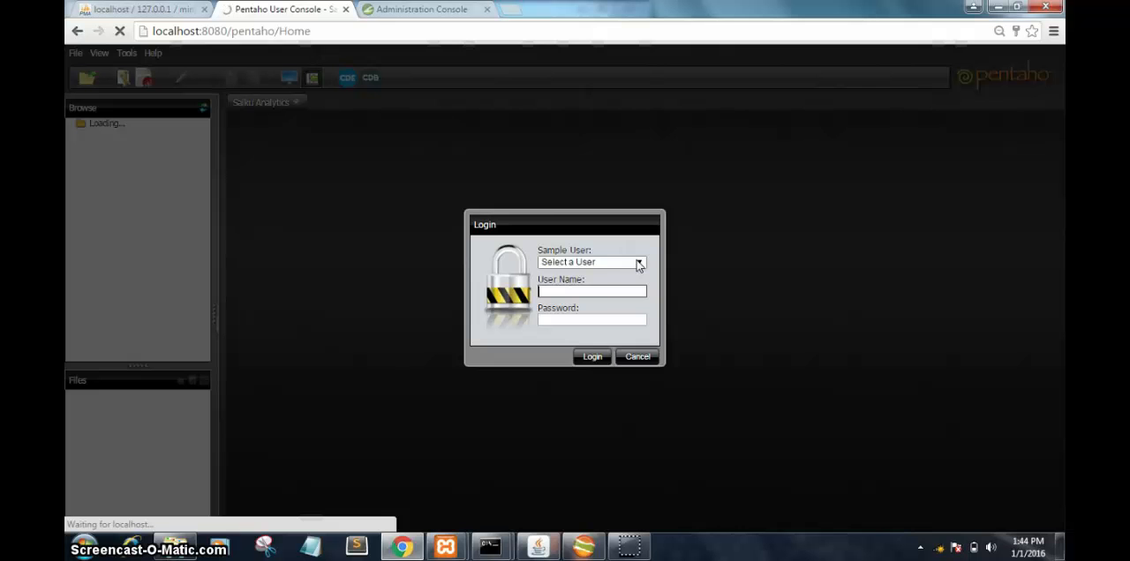
Step: Log in to the Pentaho User Console again with the user name and account password
left_click(604, 292)
left_click(602, 290)
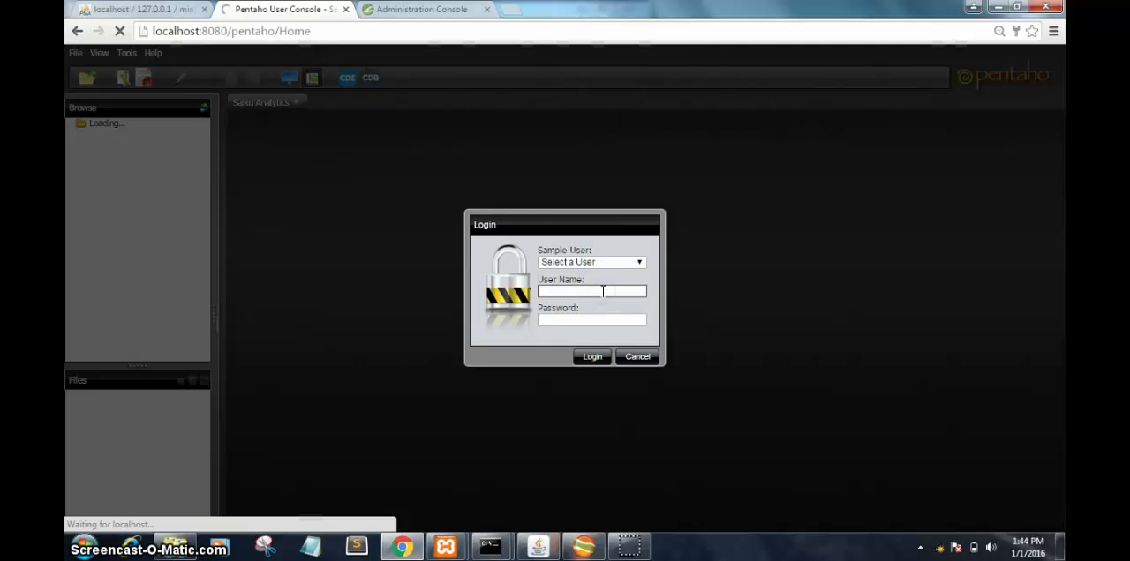
type("jo")
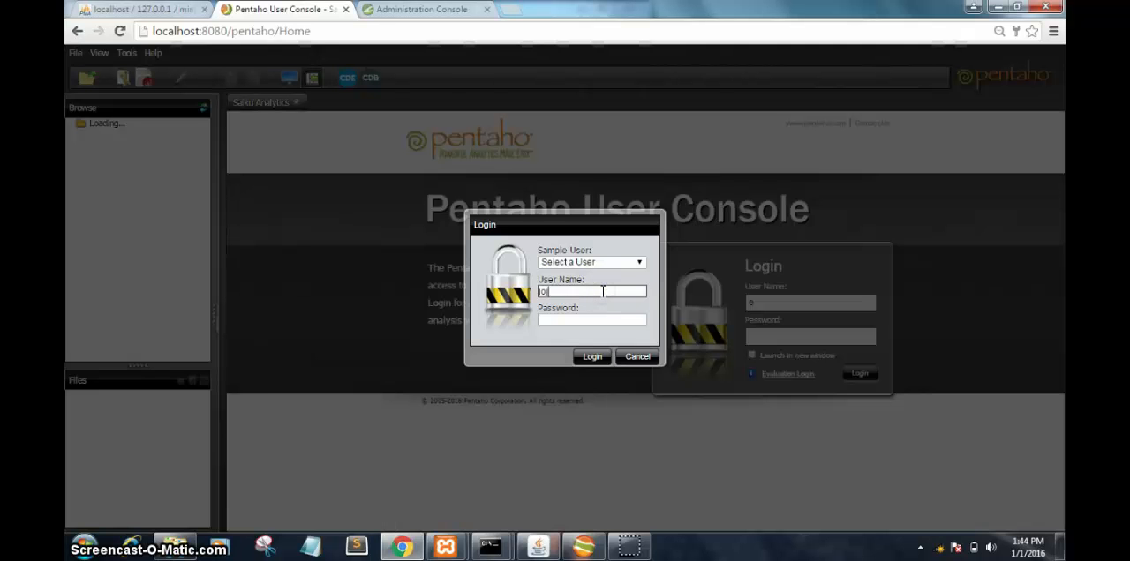
type("e")
left_click(588, 318)
left_click(591, 357)
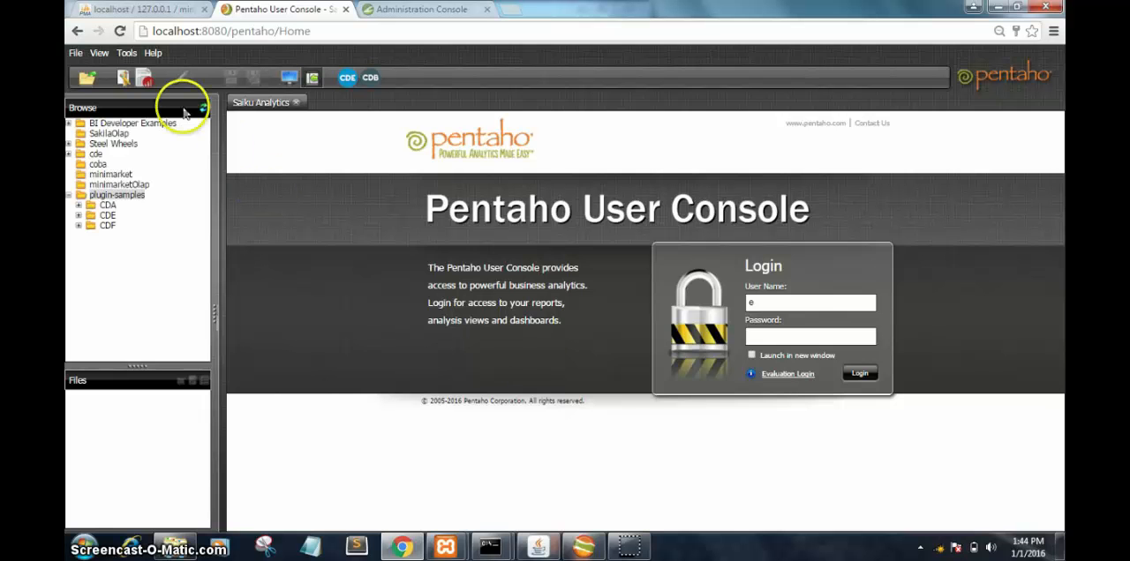
Step: Open another Saiku analysis view, refresh the cube list and select the Fakta Penjualan cube of the Minimarket schema
left_click(144, 78)
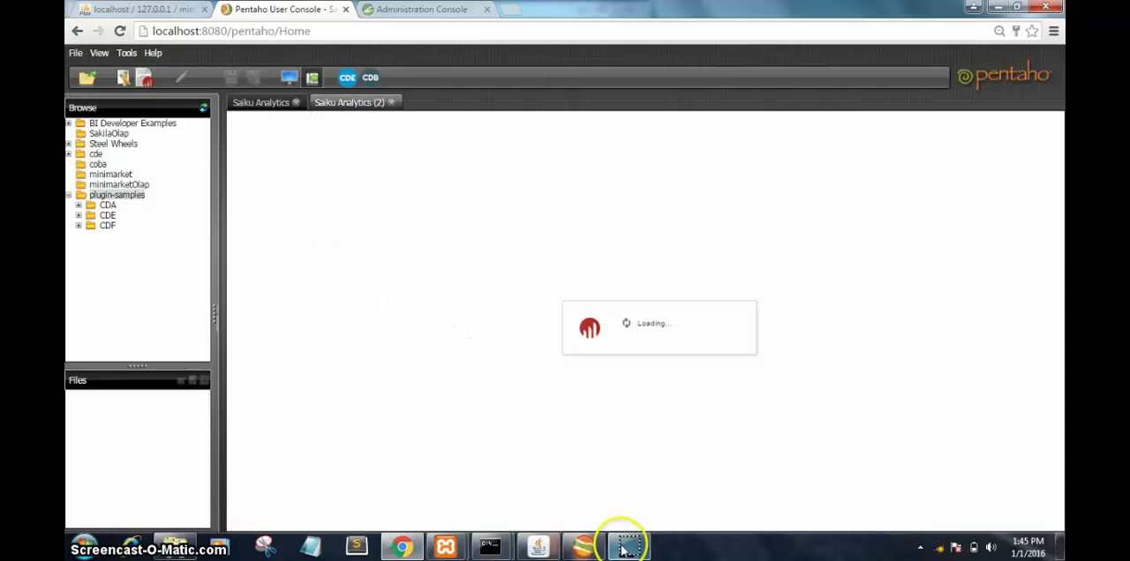
mouse_move(630, 549)
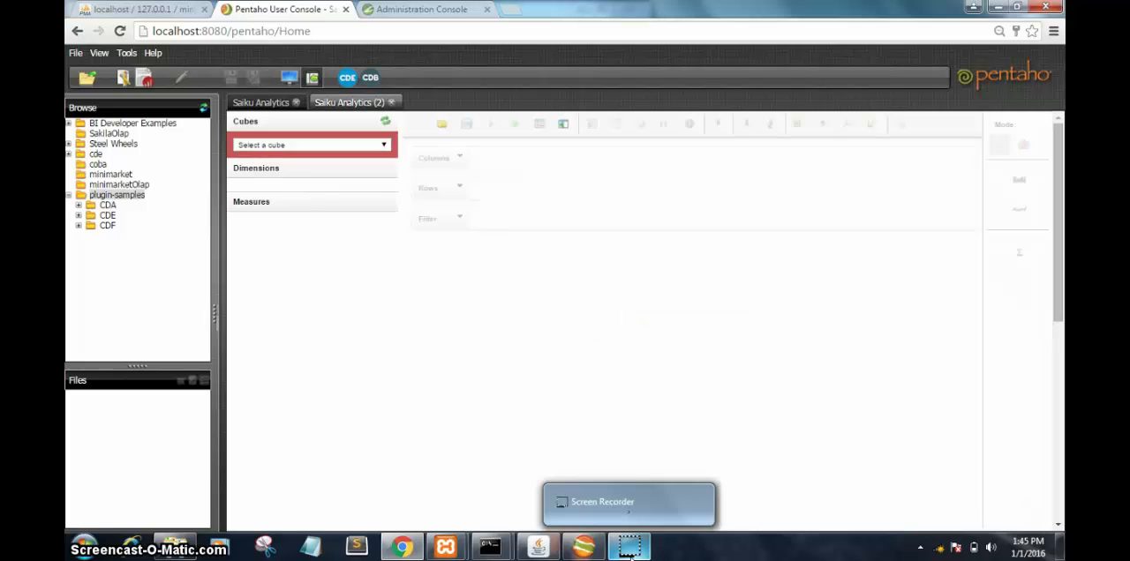
left_click(383, 148)
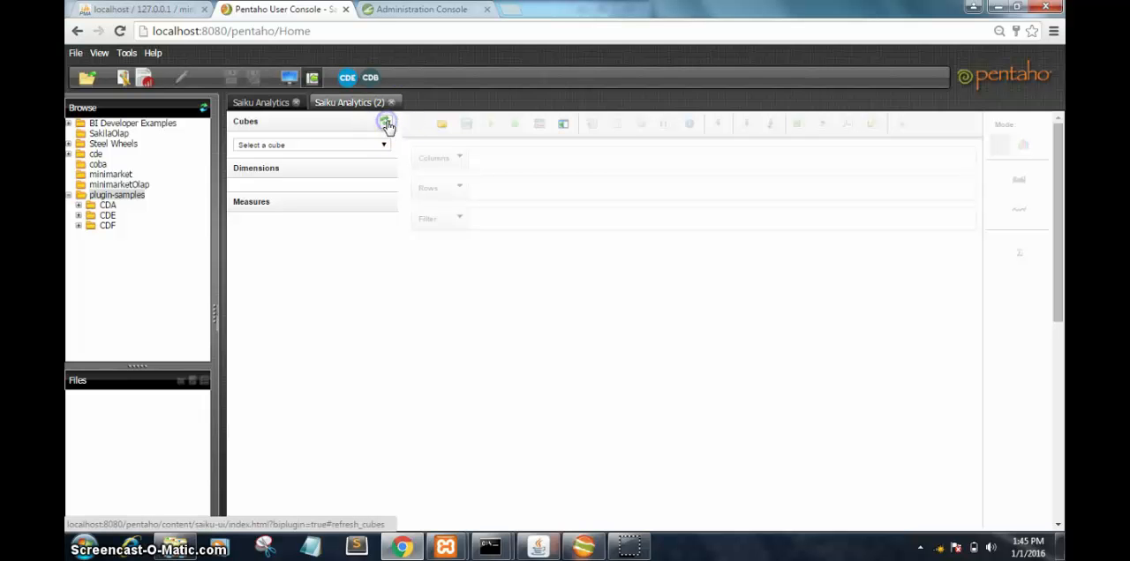
left_click(386, 145)
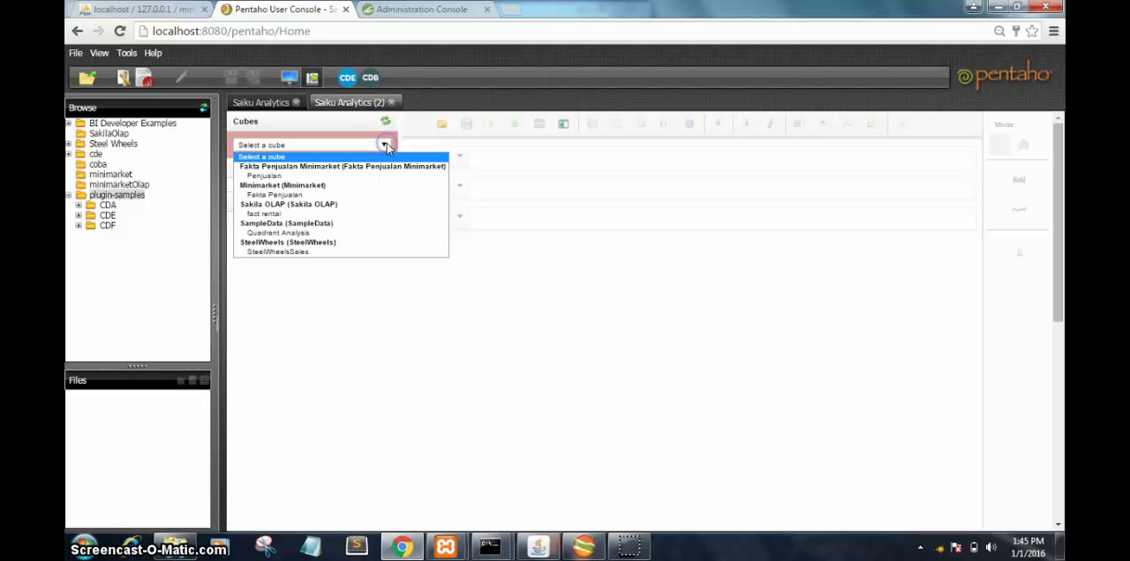
left_click(295, 196)
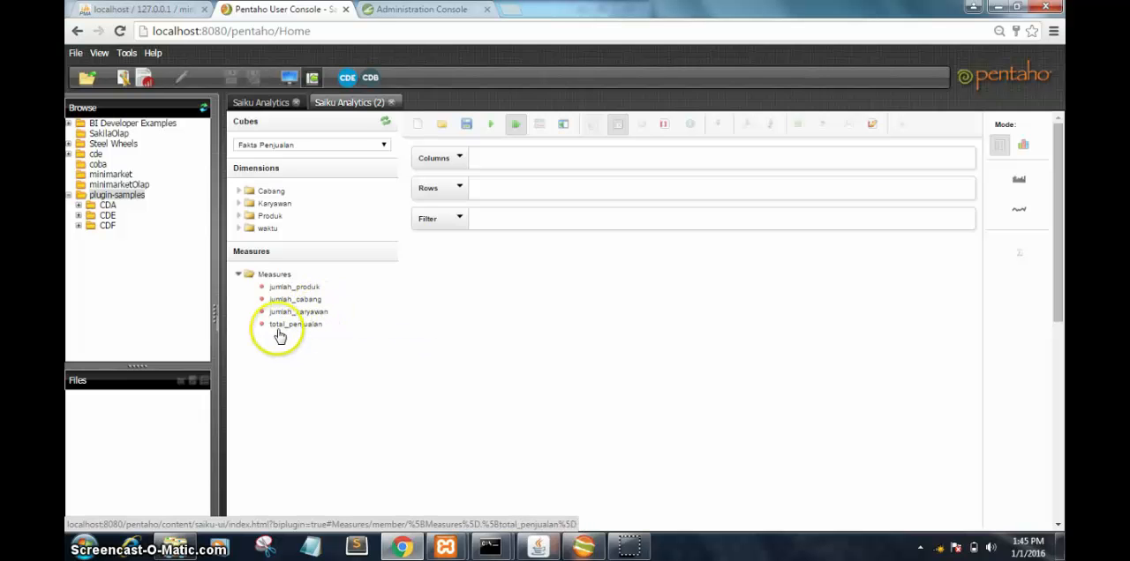
Step: Expand the Cabang, Karyawan, Produk and waktu dimensions of the Fakta Penjualan cube
left_click(239, 190)
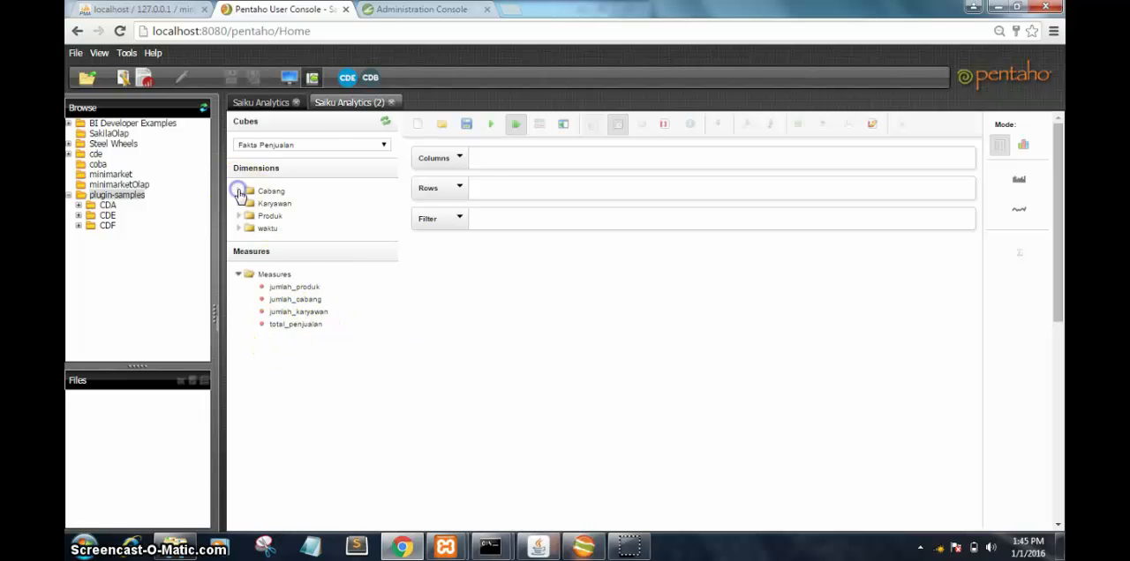
left_click(238, 289)
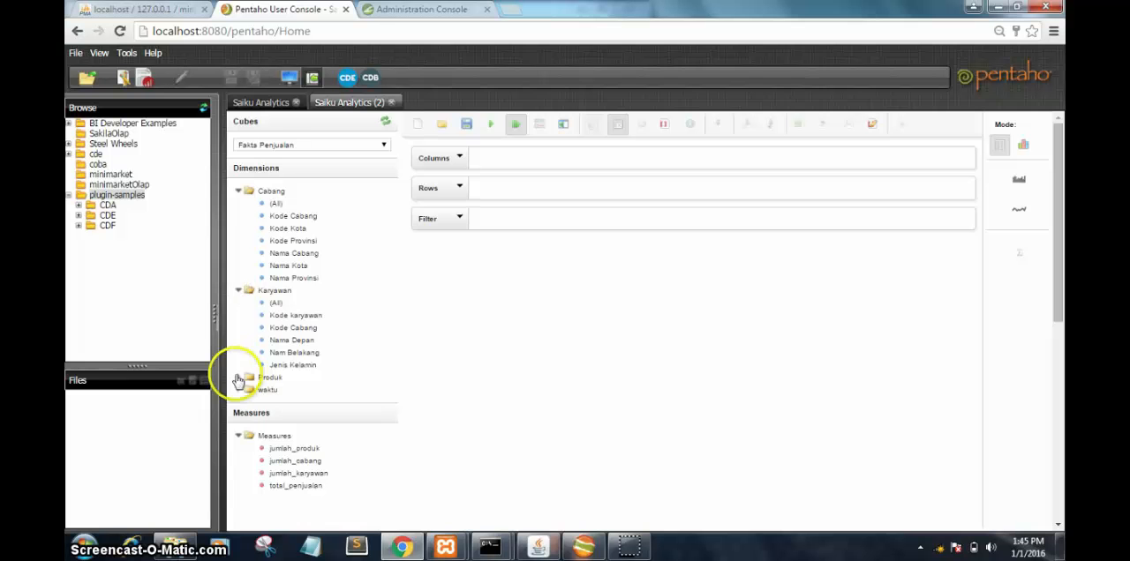
left_click(238, 377)
left_click_drag(391, 194, 394, 309)
left_click(239, 423)
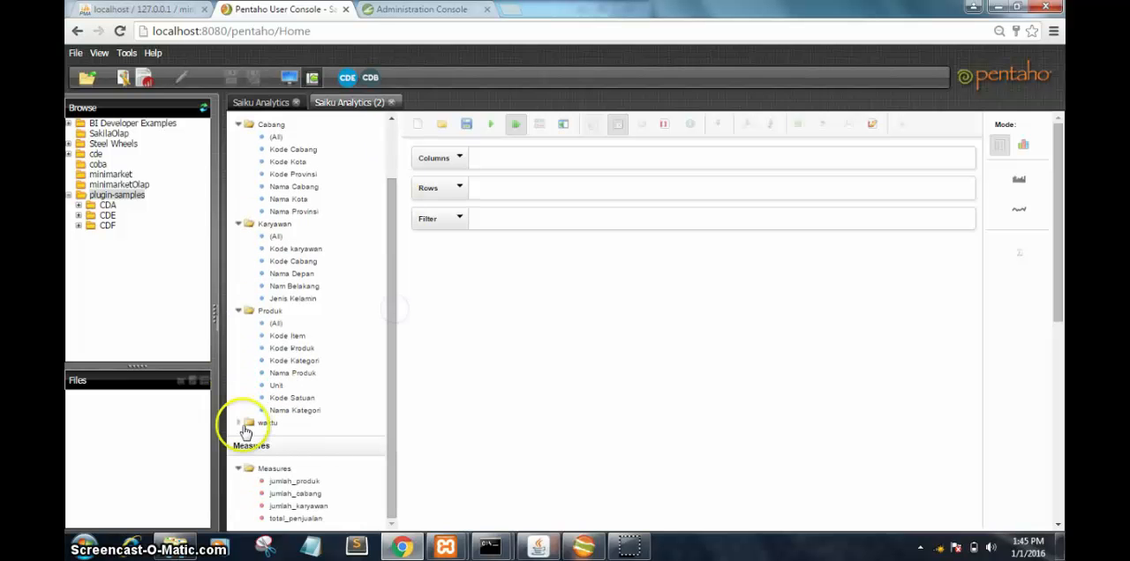
left_click_drag(391, 252, 391, 462)
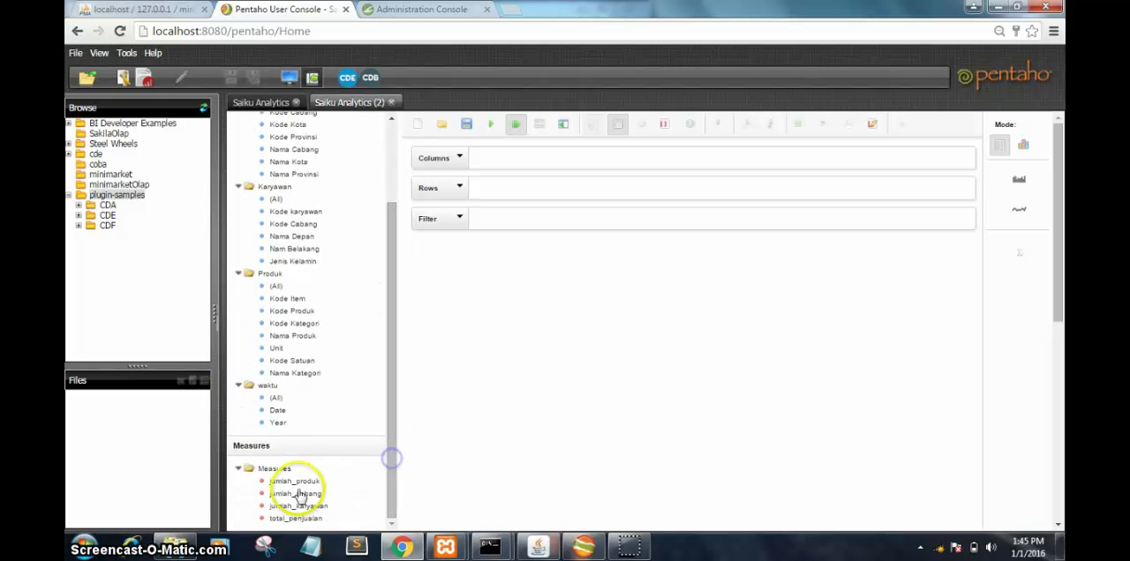
Step: Place the measures jumlah_produk, jumlah_cabang, jumlah_karyawan and total_penjualan on Rows and Cabang's Kode Cabang level on Columns
left_click_drag(294, 483, 508, 188)
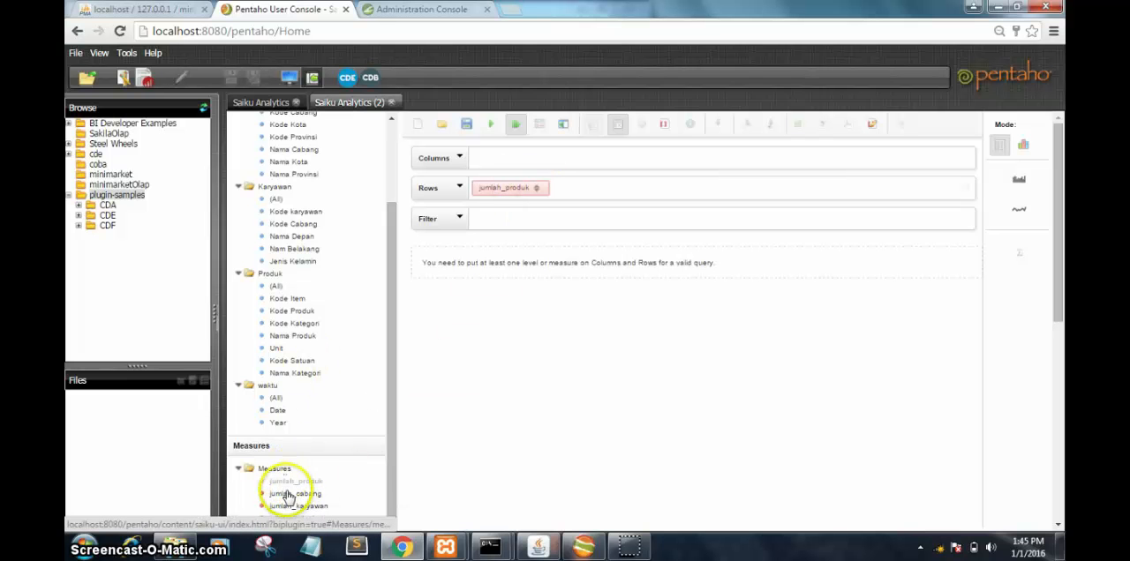
left_click_drag(292, 492, 583, 189)
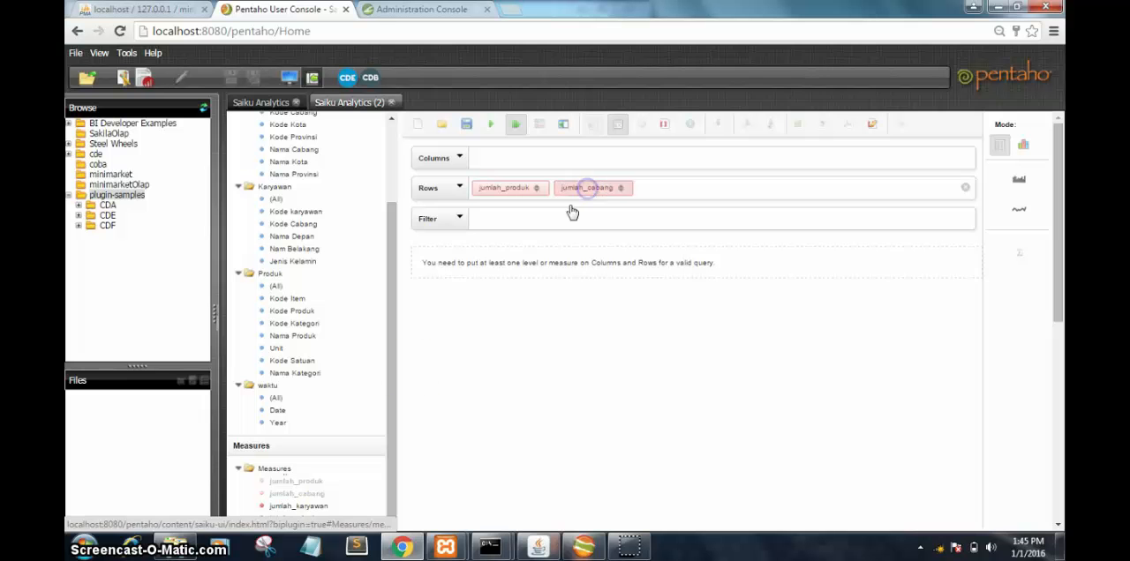
left_click_drag(300, 506, 671, 187)
left_click_drag(390, 297, 389, 371)
left_click_drag(281, 523, 769, 194)
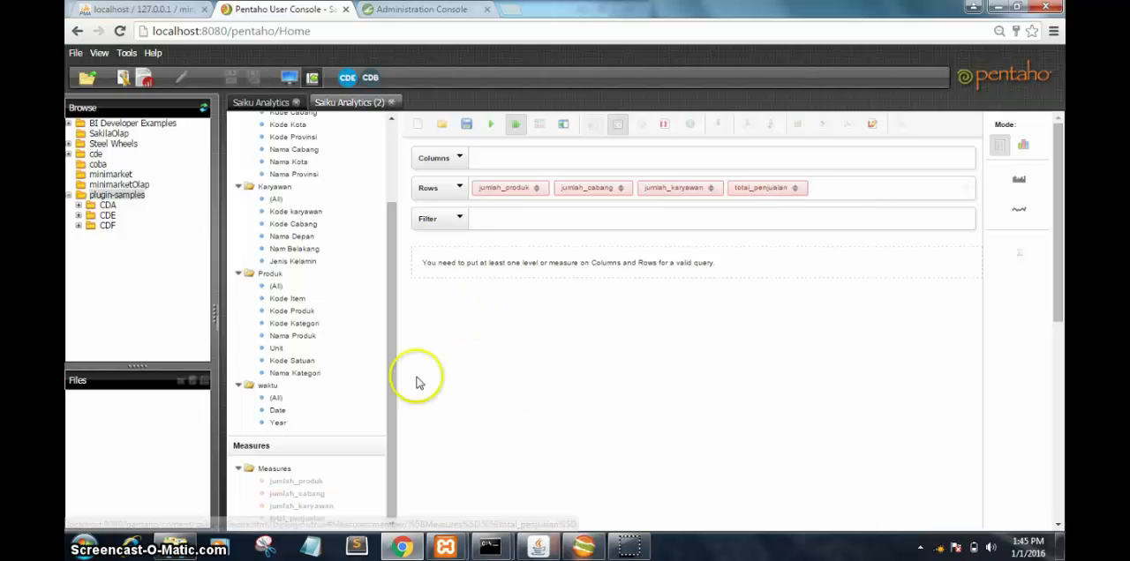
left_click_drag(390, 391, 386, 302)
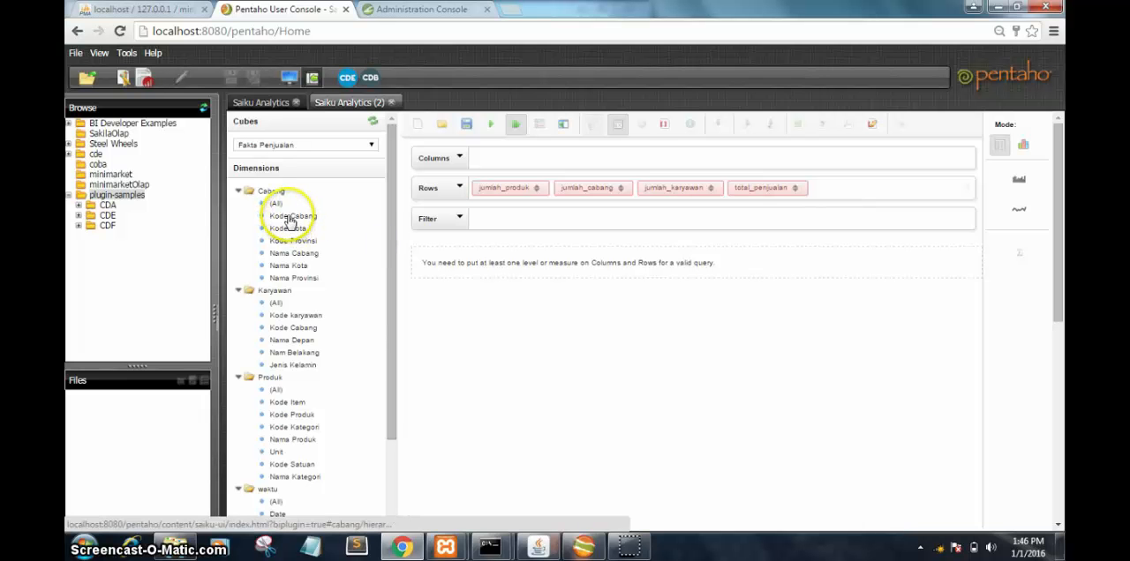
left_click_drag(291, 219, 495, 169)
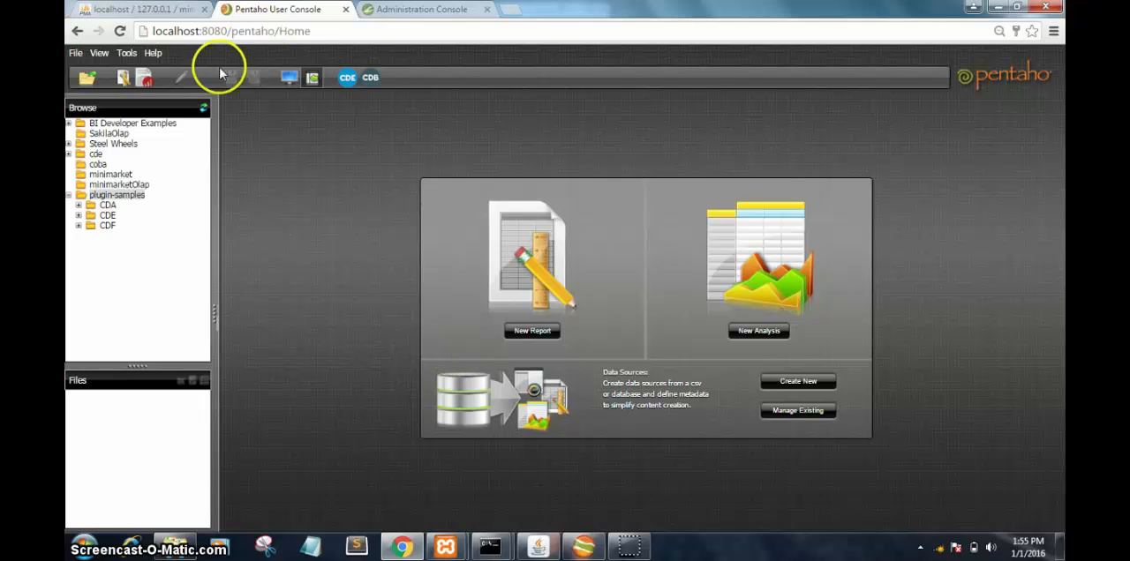
Step: Create a new analysis view, check the schema name in Schema Workbench and select the Penjualan cube of Fakta Penjualan Minimarket
left_click(143, 79)
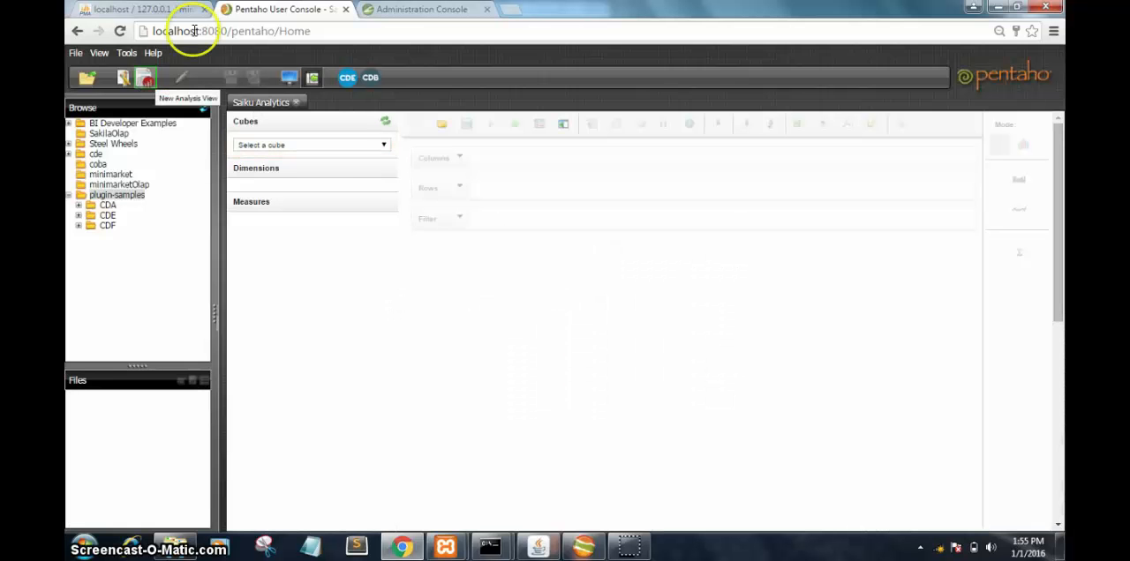
left_click(384, 145)
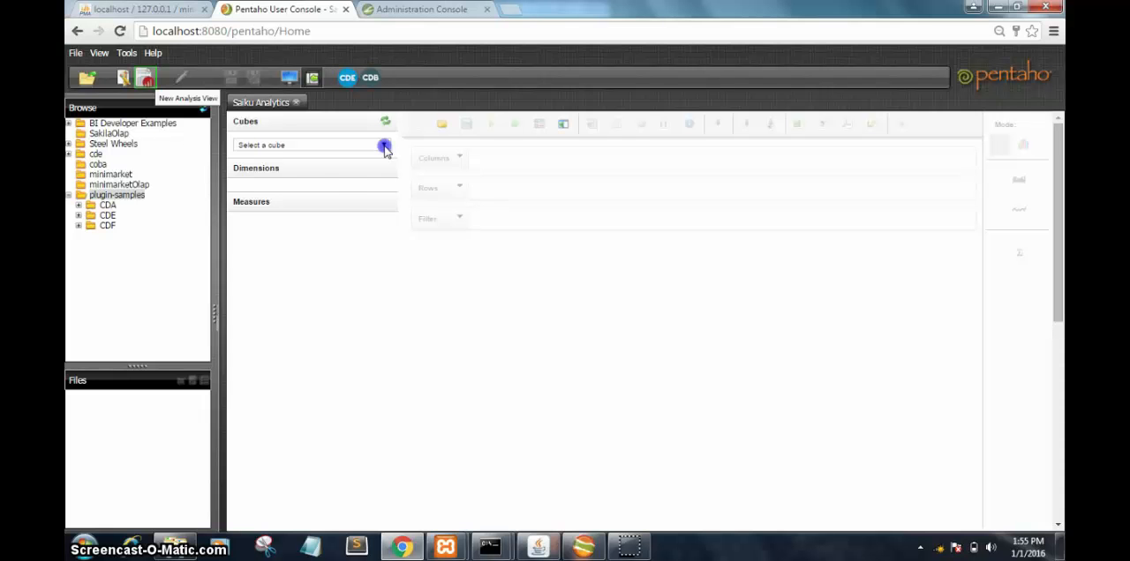
left_click(581, 547)
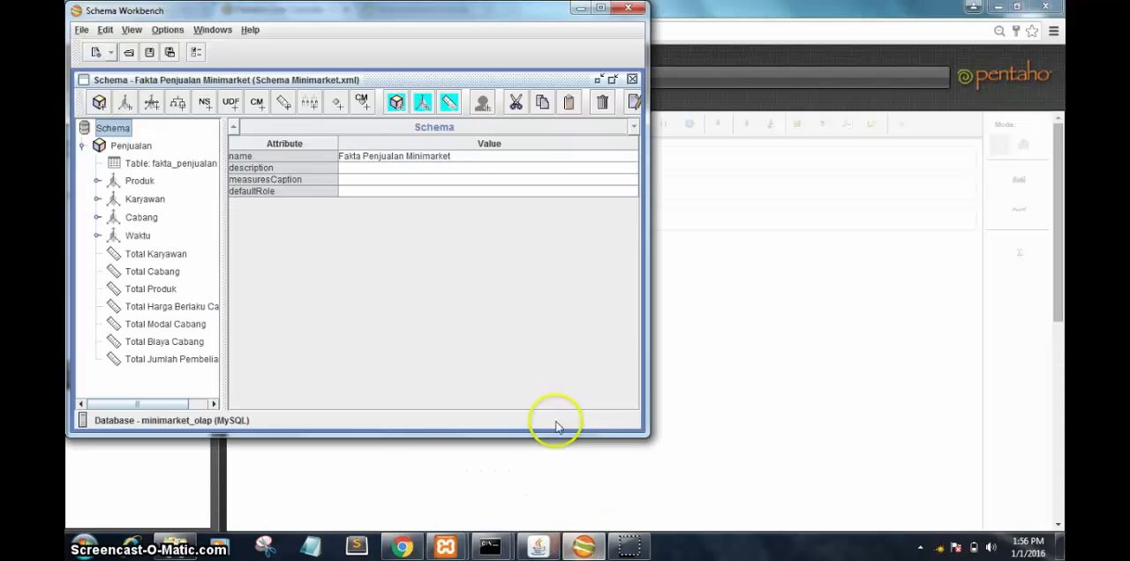
left_click(579, 9)
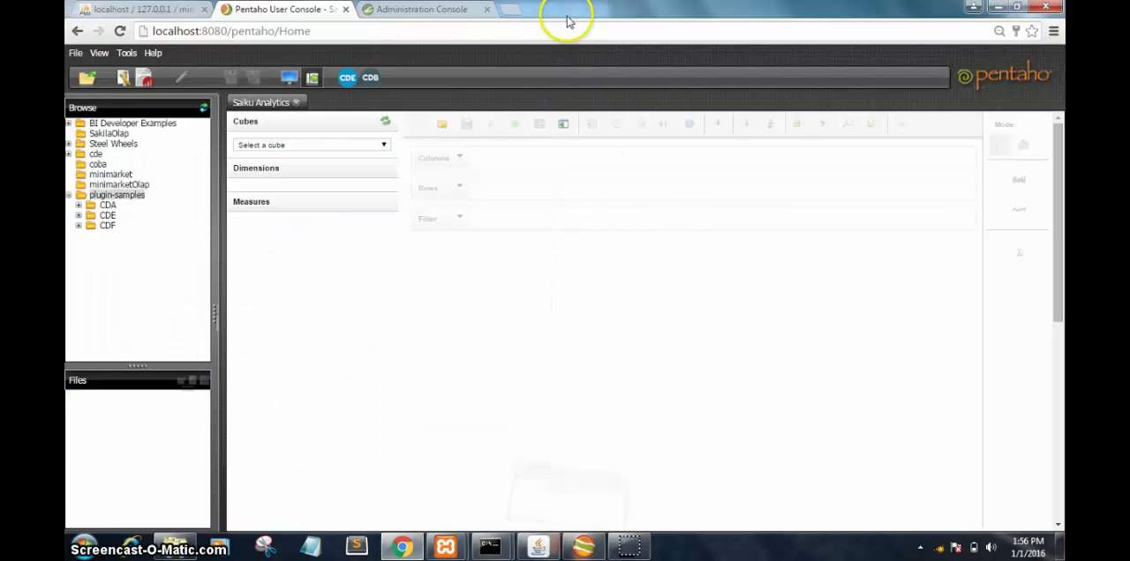
left_click(384, 145)
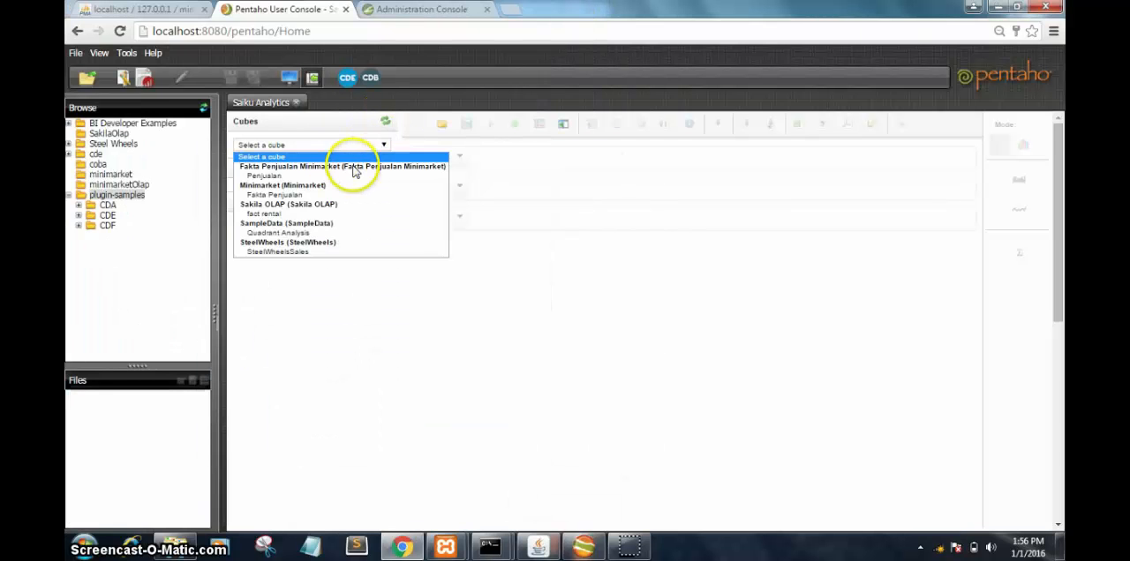
left_click(253, 177)
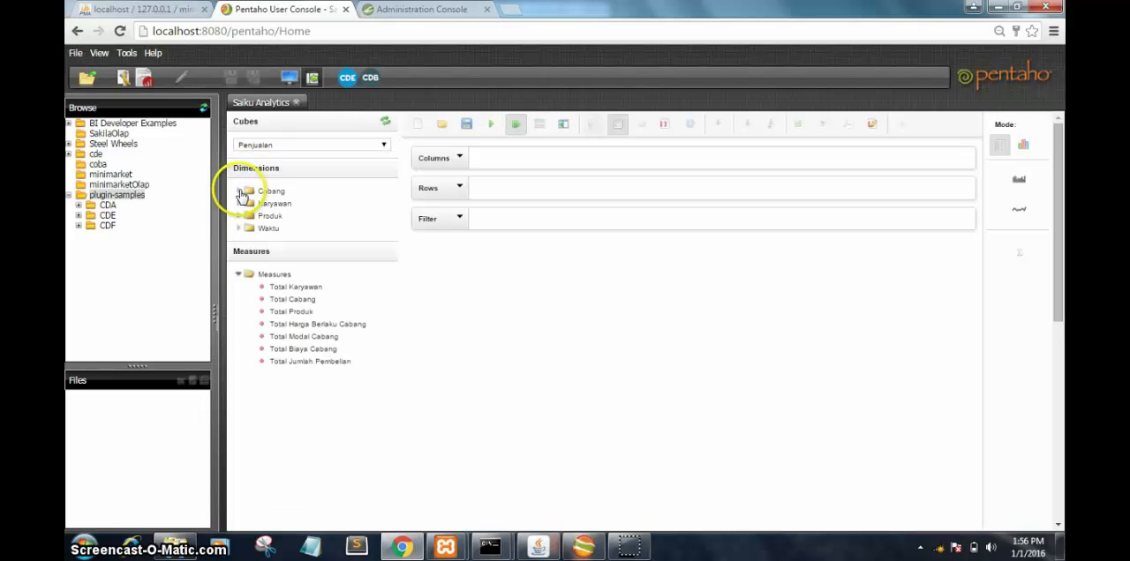
Step: Expand the Cabang, Karyawan, Produk and Waktu dimensions of the Penjualan cube
left_click(242, 193)
left_click(241, 290)
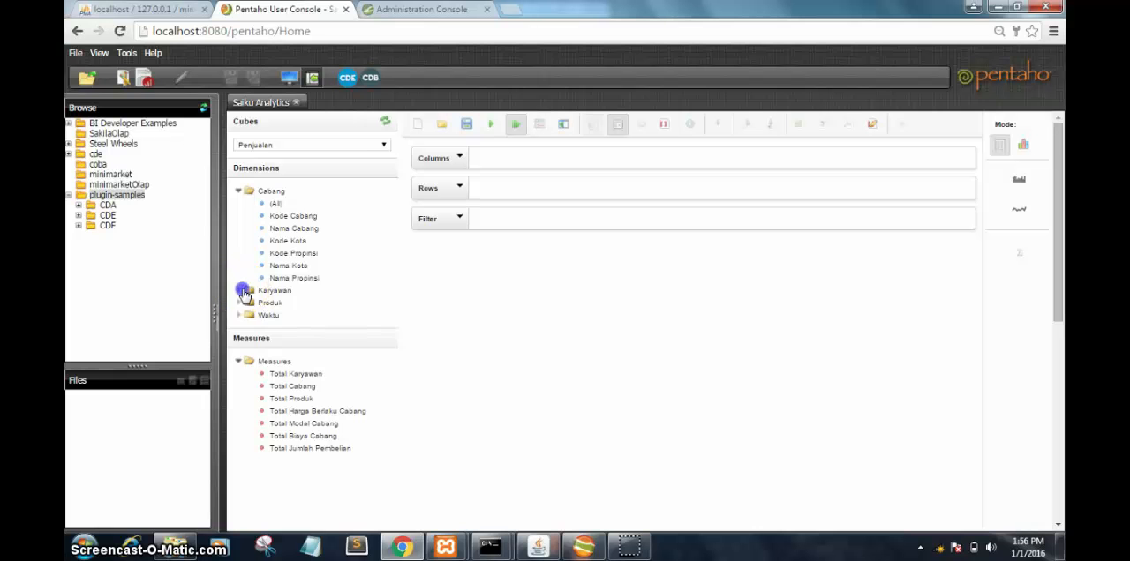
left_click(240, 377)
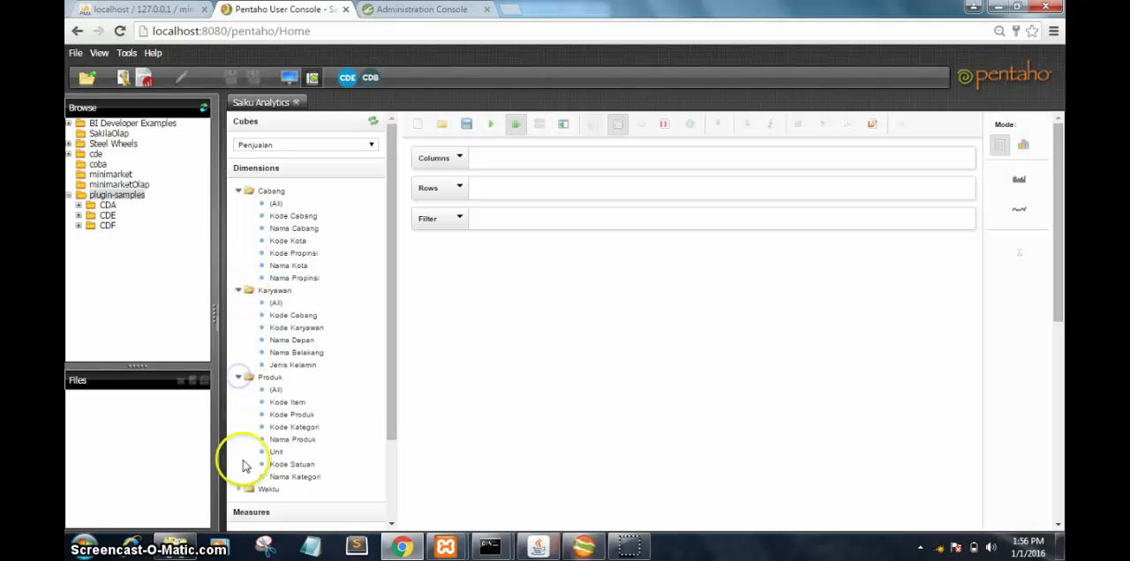
left_click(245, 490)
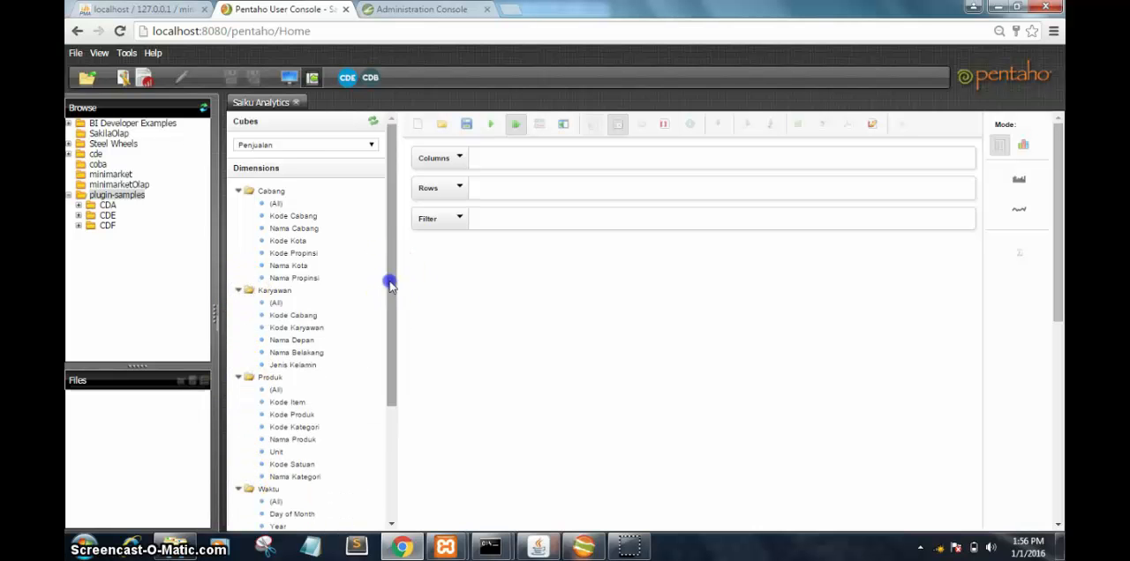
Step: Place the measure Total Jumlah Pembelian and Waktu's Year level on Columns, and Cabang's Nama Cabang level on Rows
left_click_drag(391, 280, 388, 450)
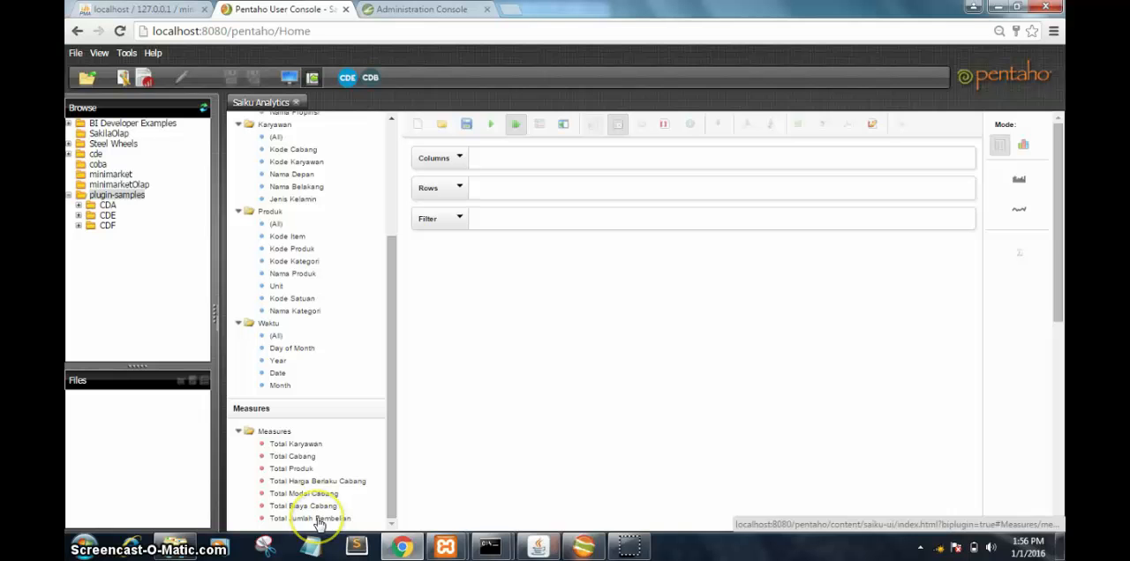
left_click_drag(304, 520, 497, 161)
scroll(391, 343, "up", 1)
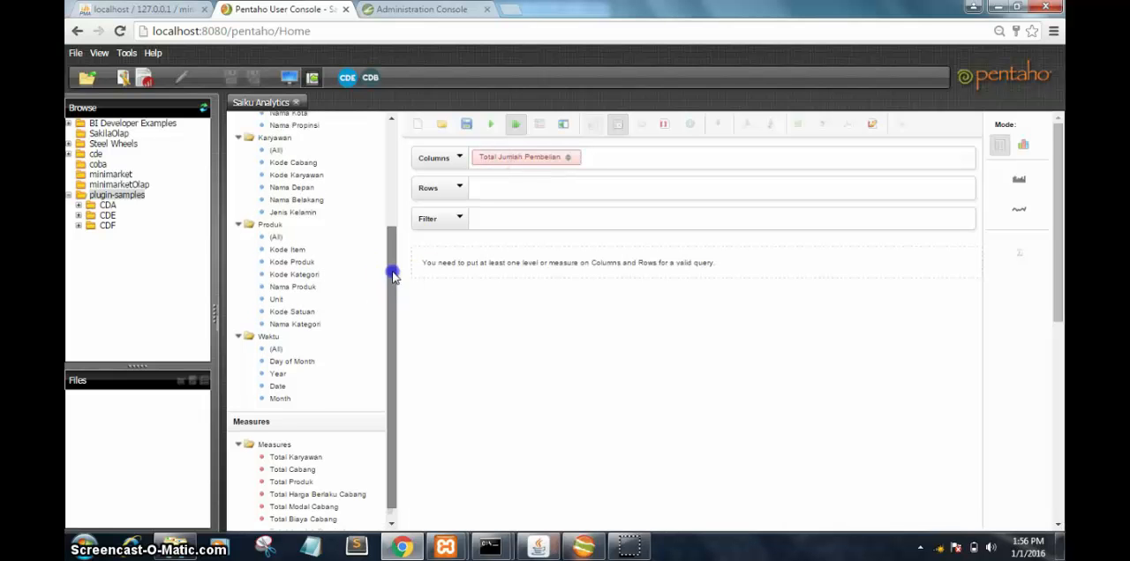
left_click_drag(273, 391, 611, 158)
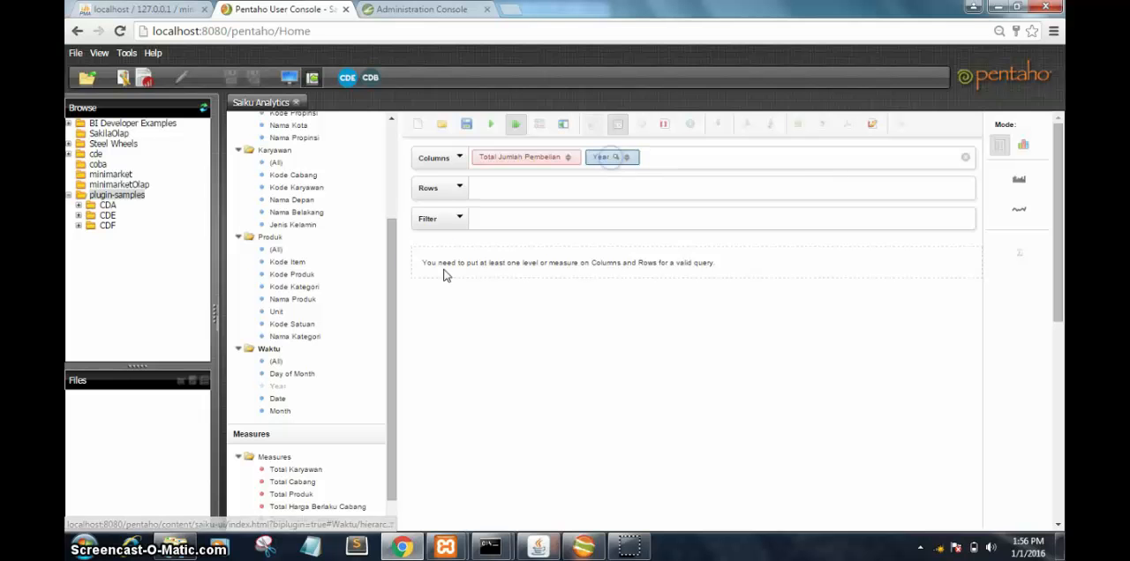
left_click_drag(388, 265, 388, 216)
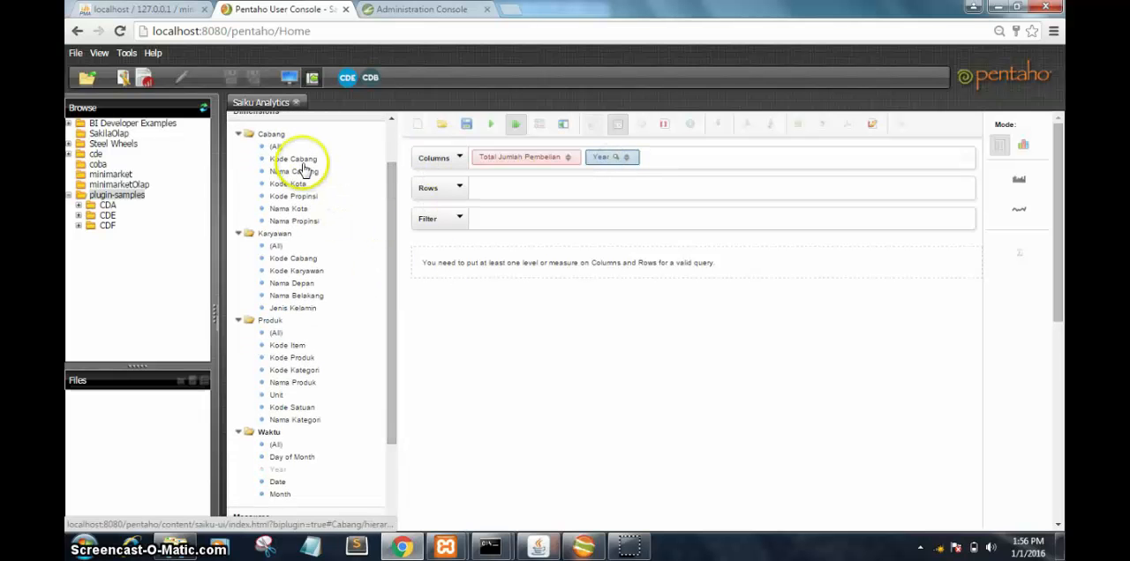
left_click_drag(303, 173, 502, 191)
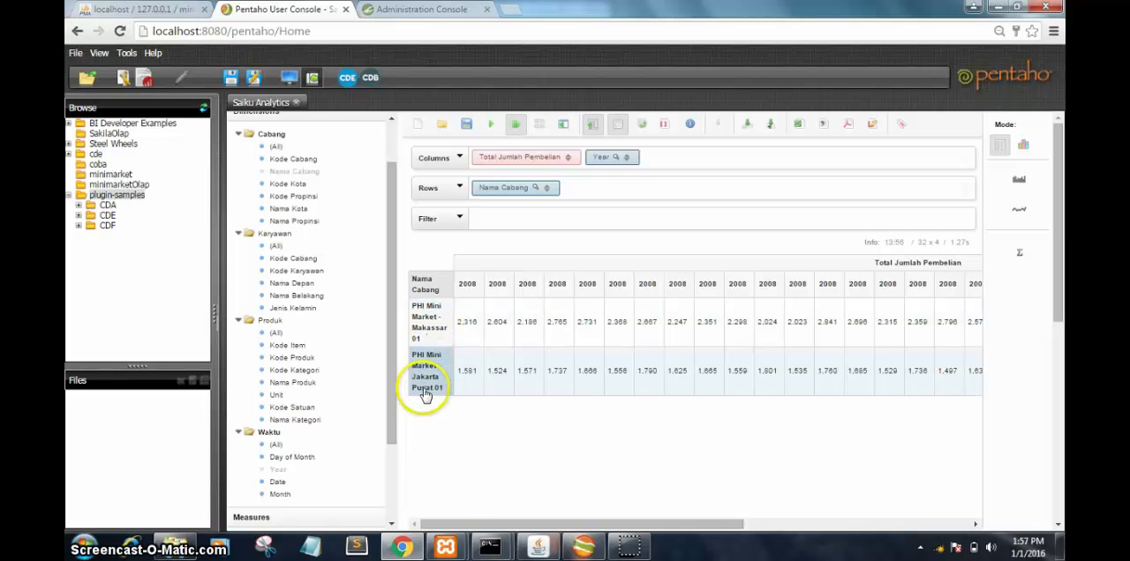
left_click_drag(441, 523, 801, 510)
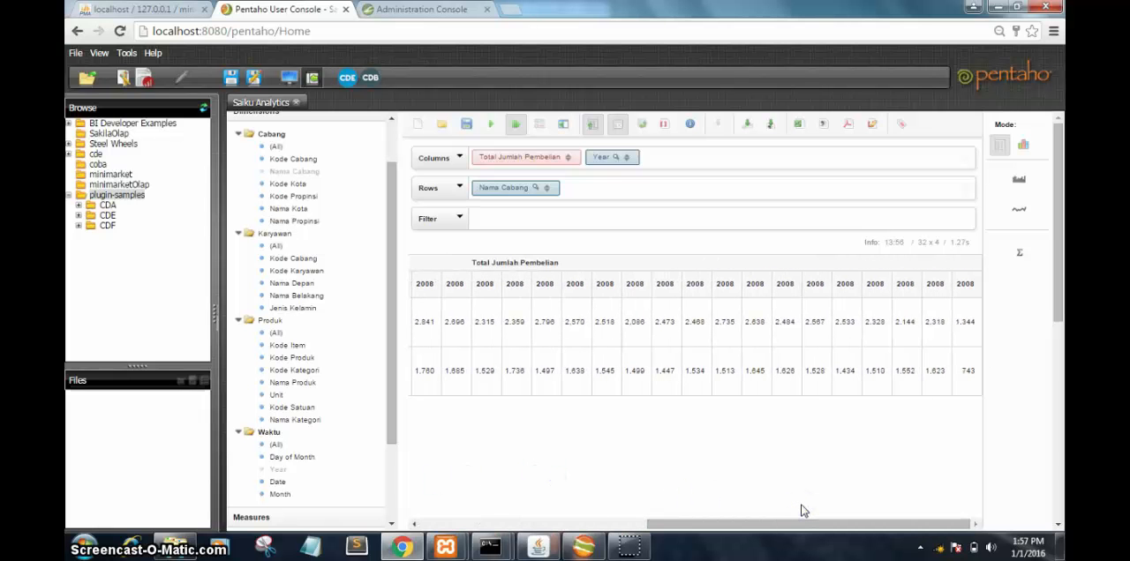
left_click(629, 536)
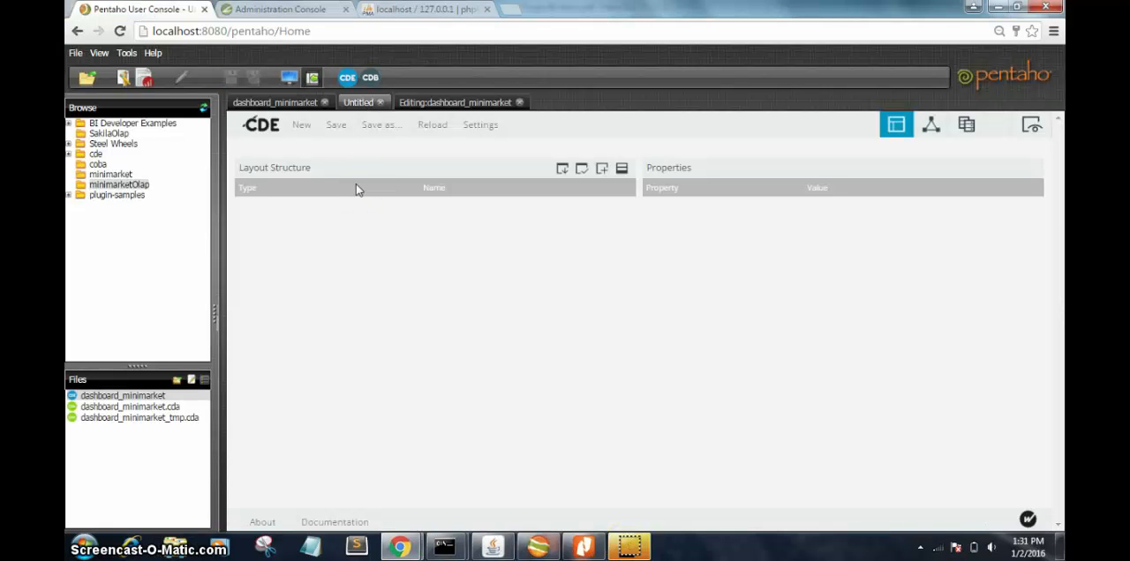
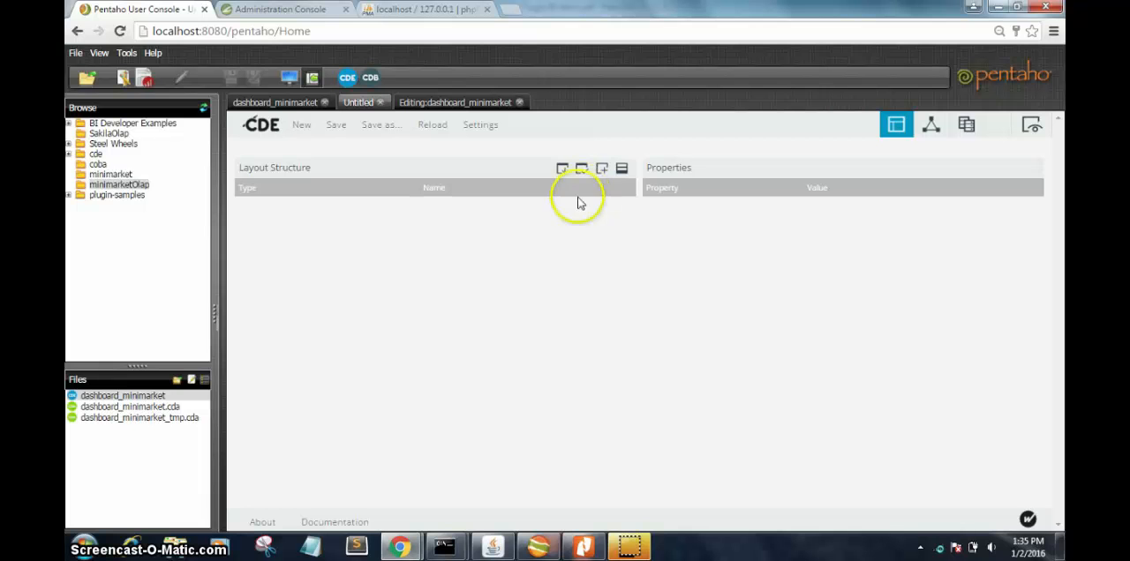
Step: Examine the dashboard_minimarket layout's header row and year-selection row, including their nested columns and Html elements
left_click(446, 103)
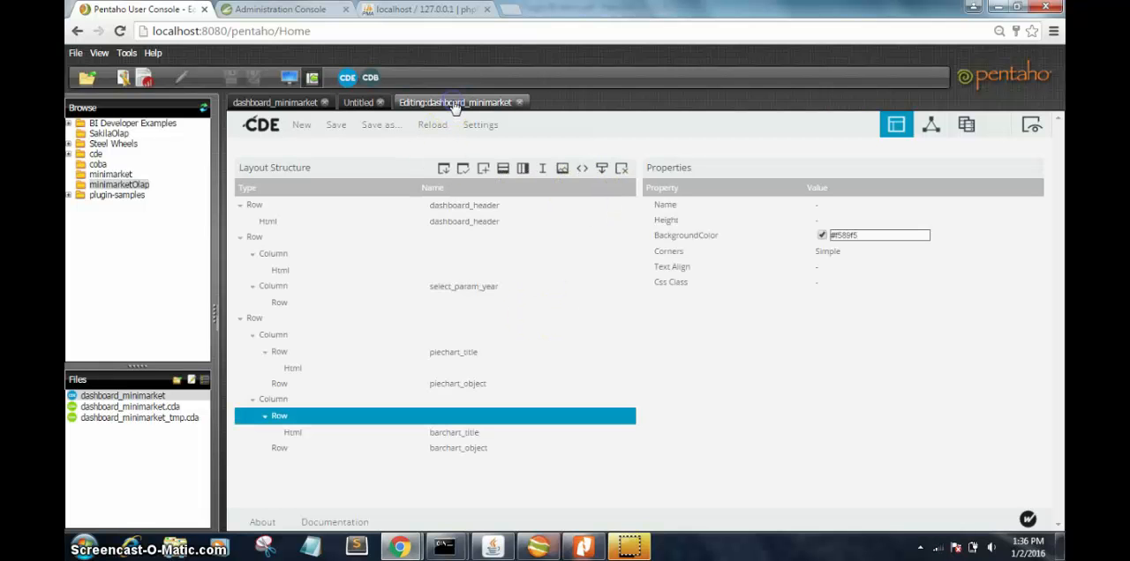
left_click(451, 208)
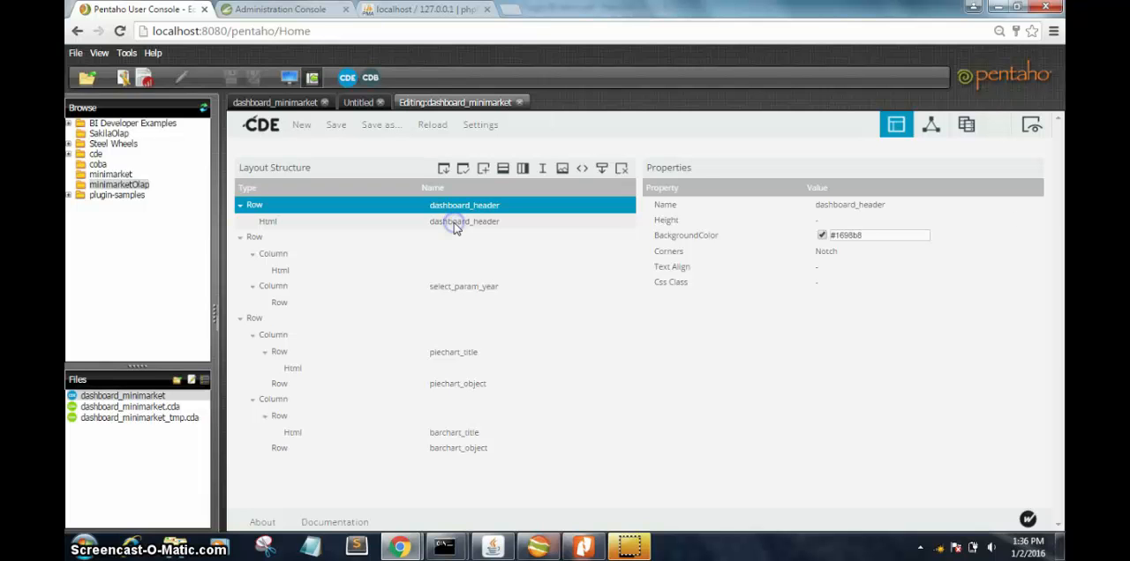
left_click(456, 222)
left_click(444, 241)
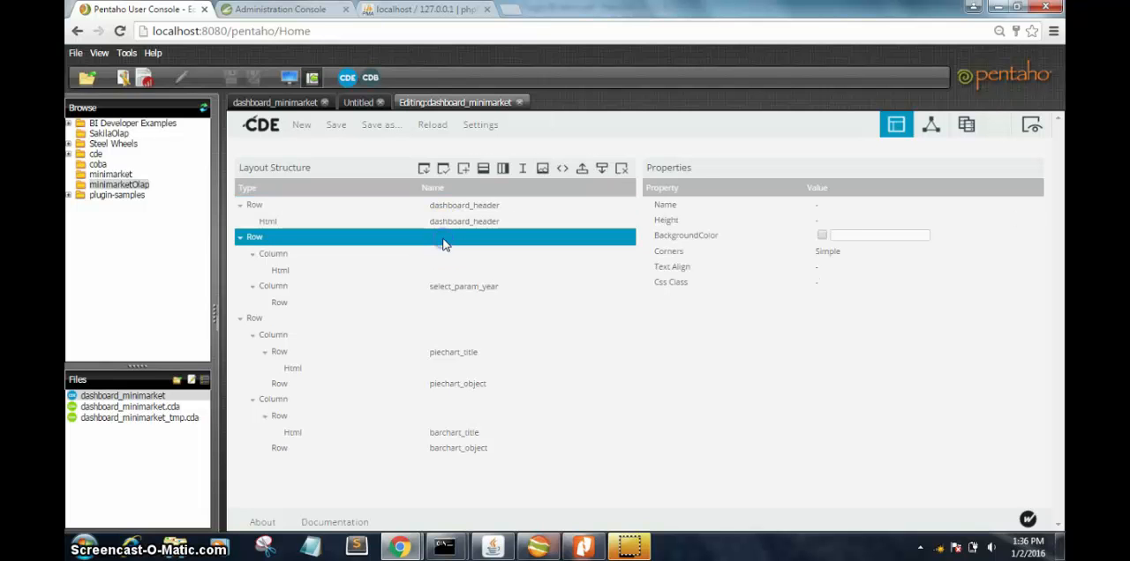
left_click(444, 257)
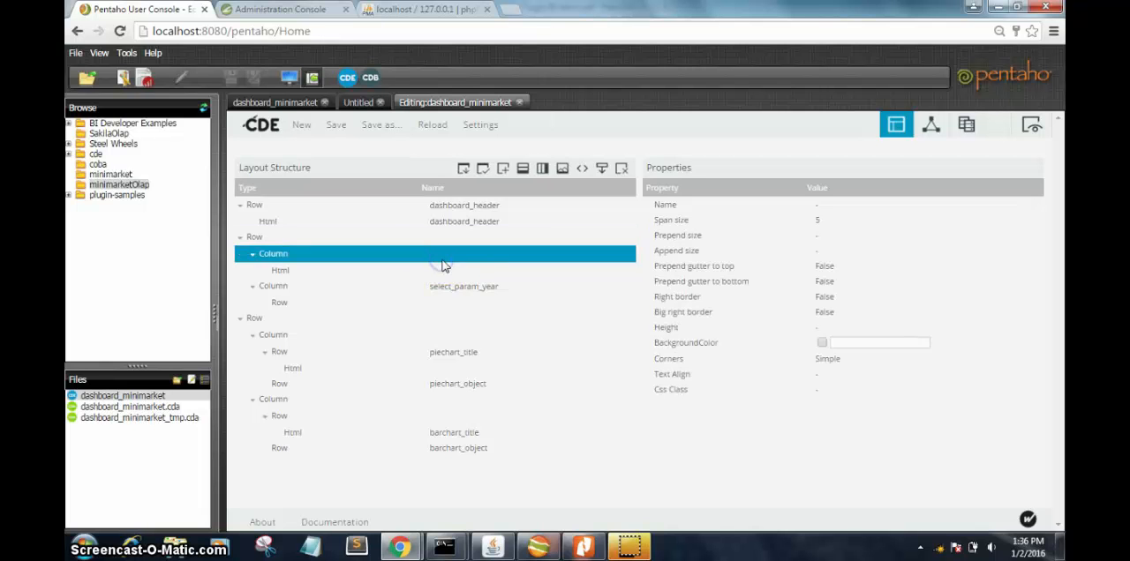
left_click(444, 274)
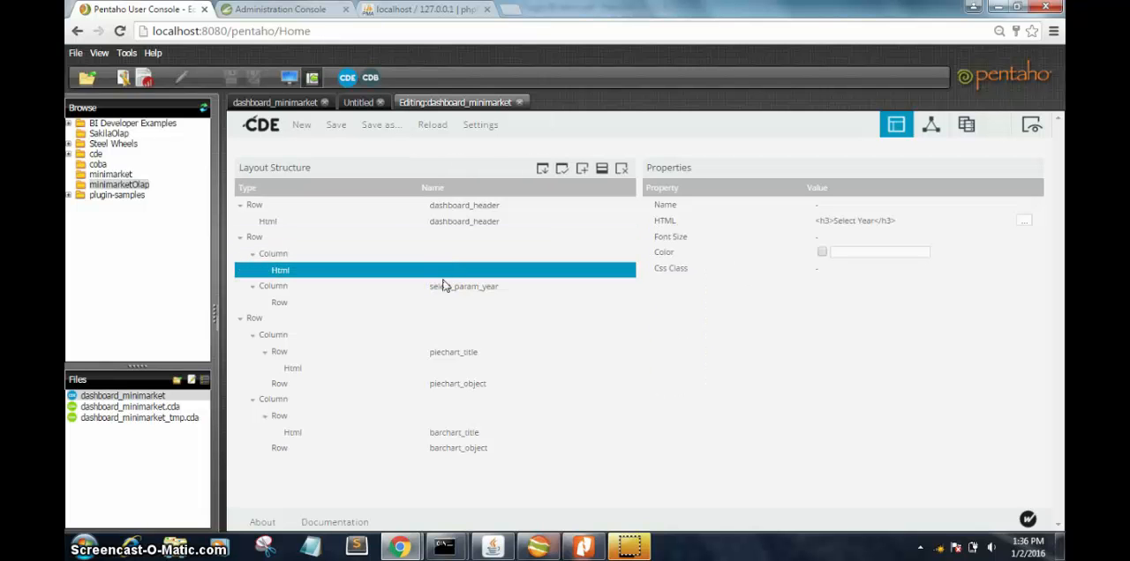
left_click(444, 295)
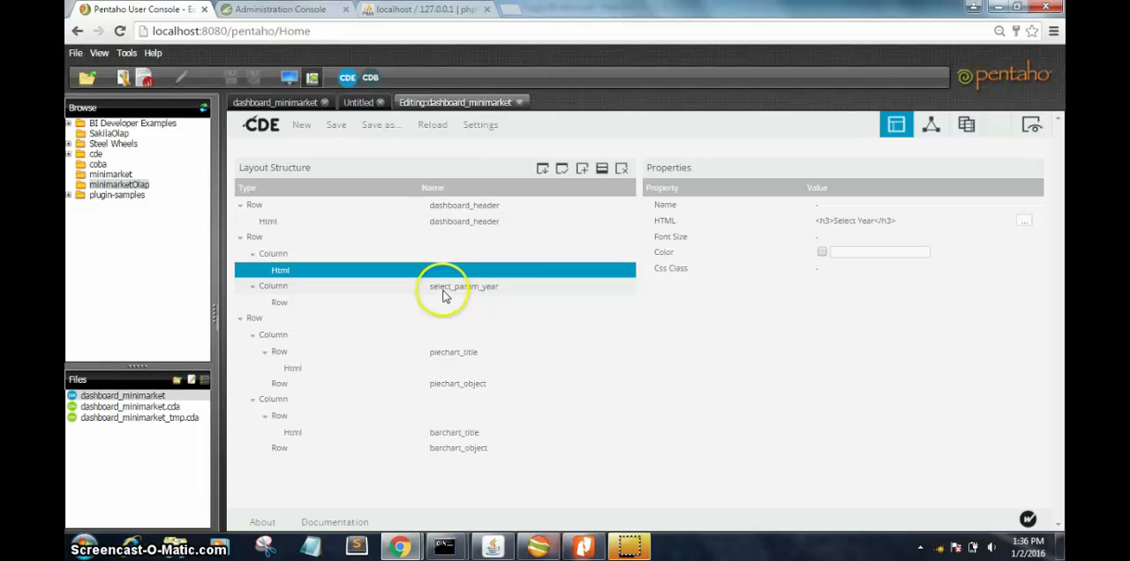
left_click(444, 307)
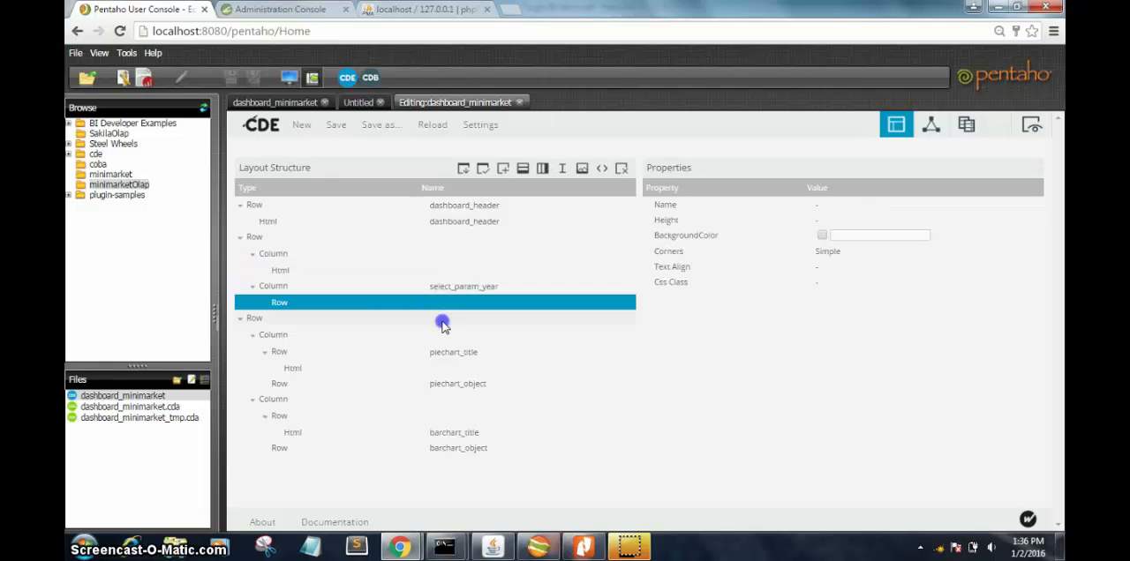
Step: Examine the properties of the charts row, covering the nested pie chart and bar chart columns, title elements and object rows
left_click(443, 321)
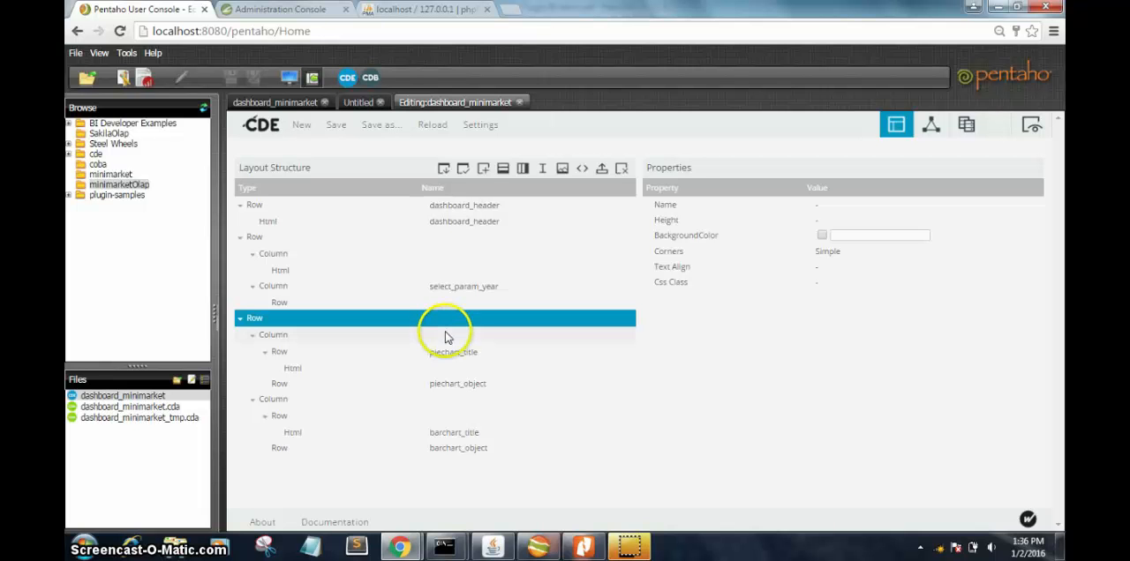
left_click(446, 335)
left_click(449, 352)
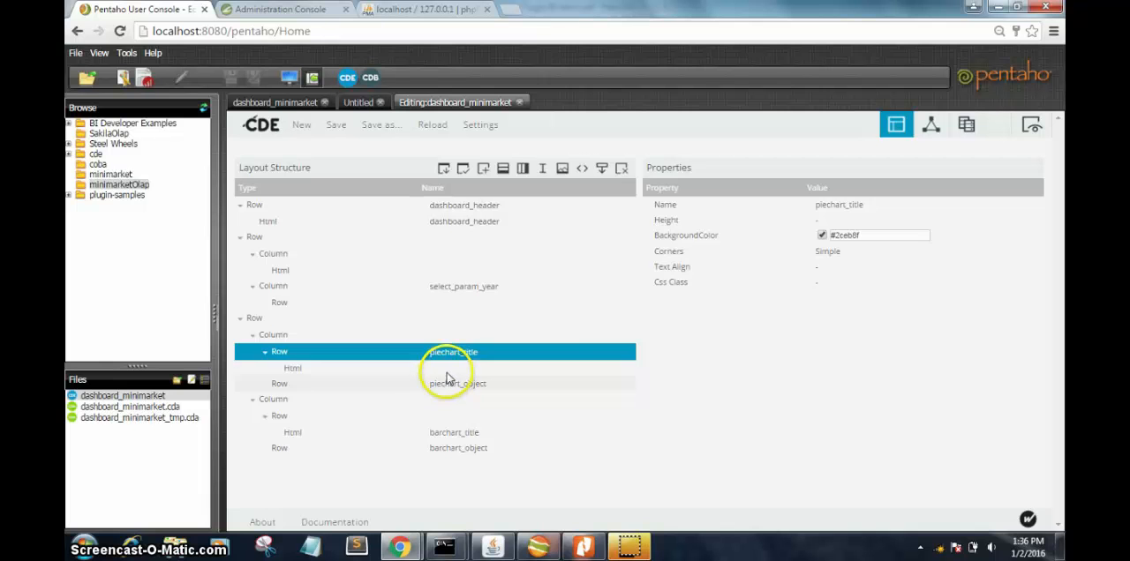
left_click(447, 369)
left_click(448, 383)
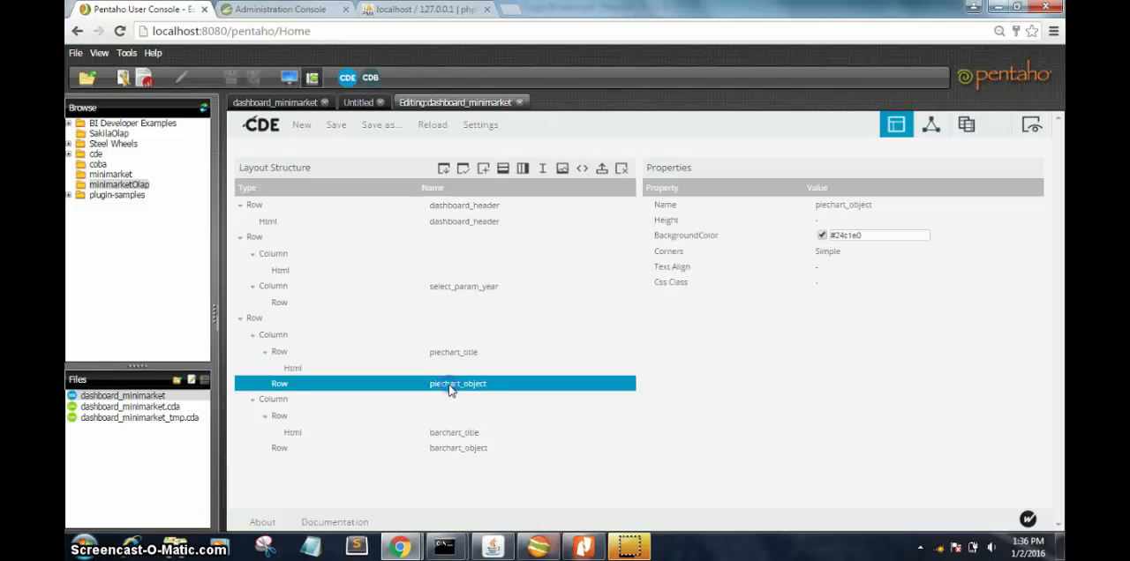
left_click(448, 399)
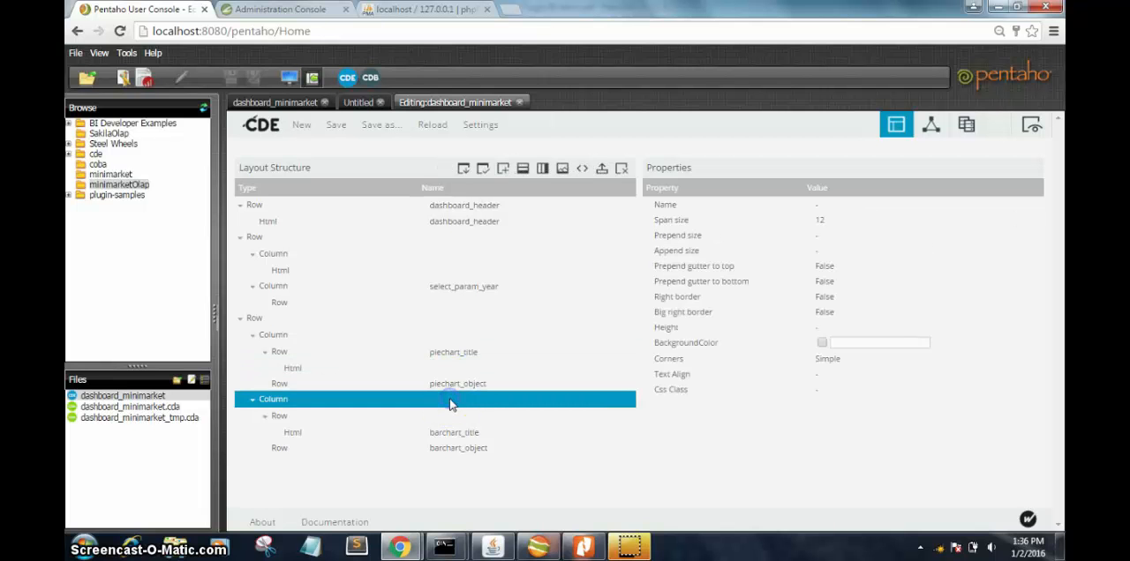
left_click(452, 419)
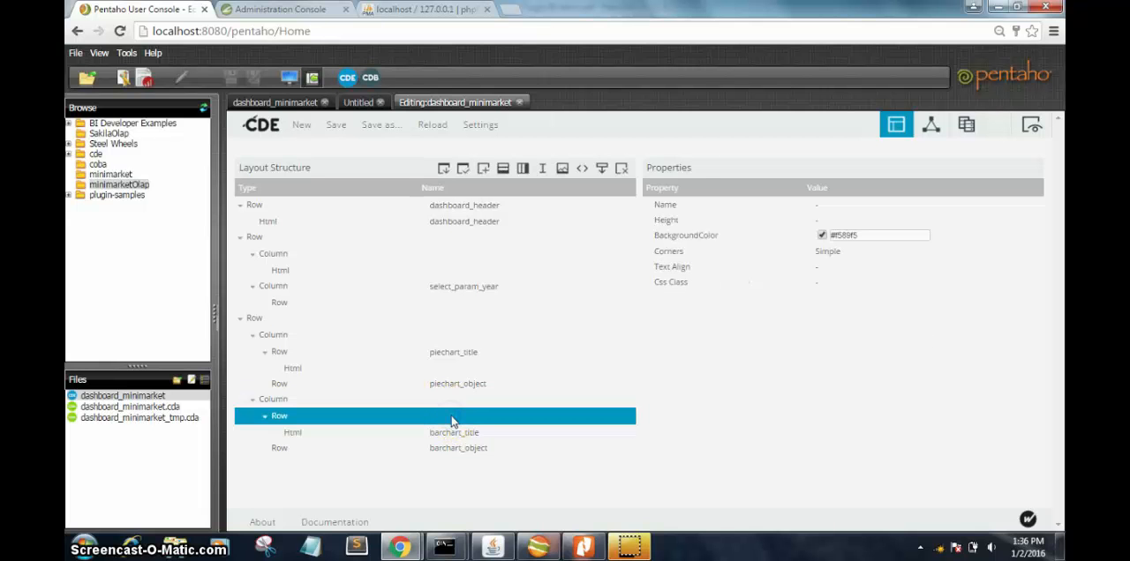
left_click(451, 431)
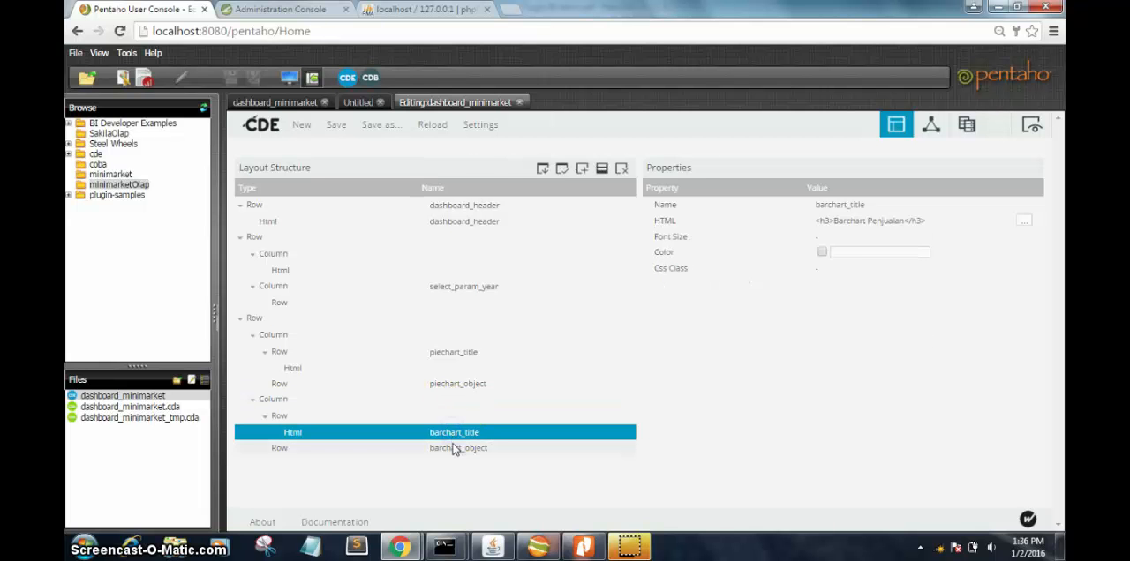
left_click(454, 448)
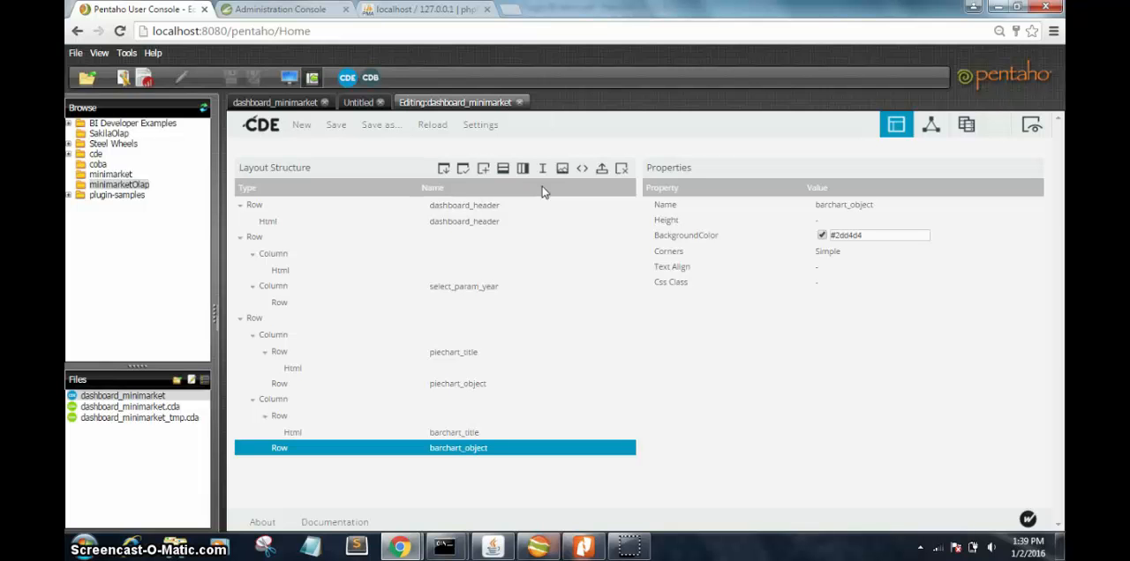
Step: Show the dashboard's components and expand the Selects, Charts and Generic groups
left_click(935, 137)
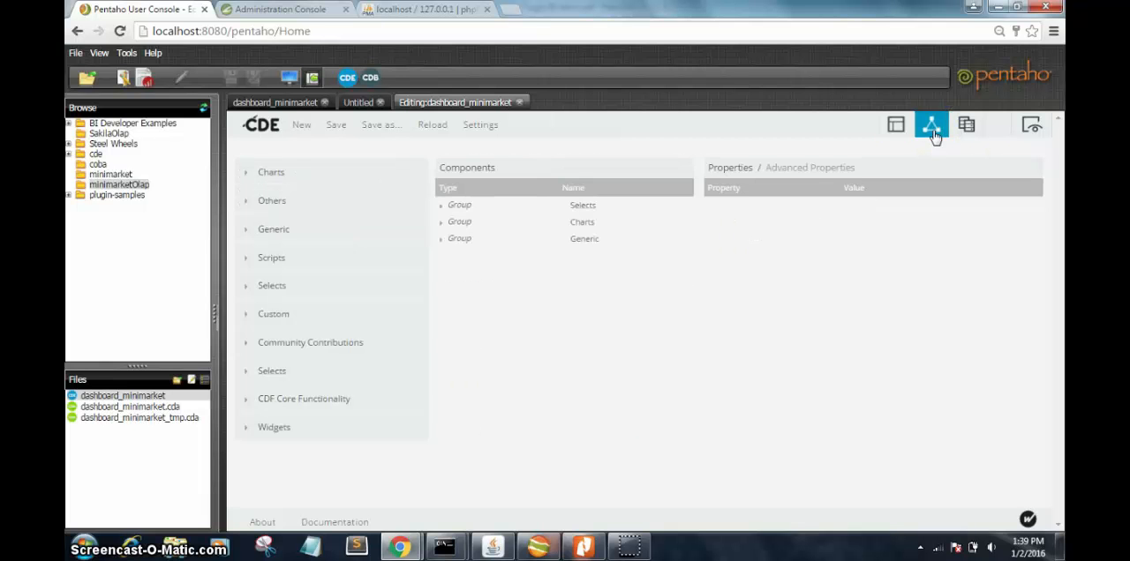
left_click(440, 207)
left_click(440, 239)
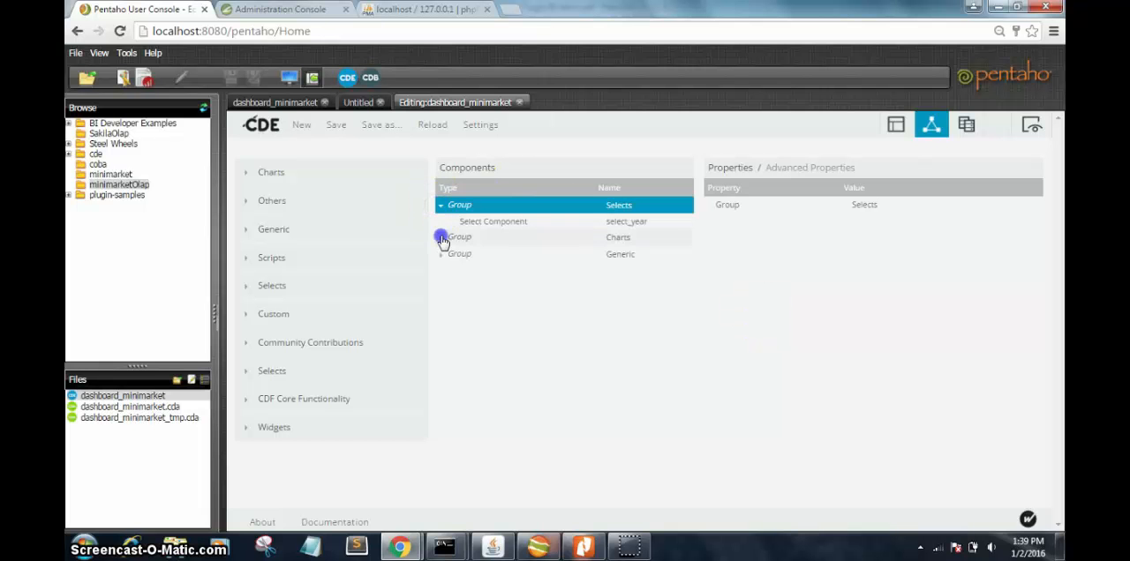
left_click(442, 286)
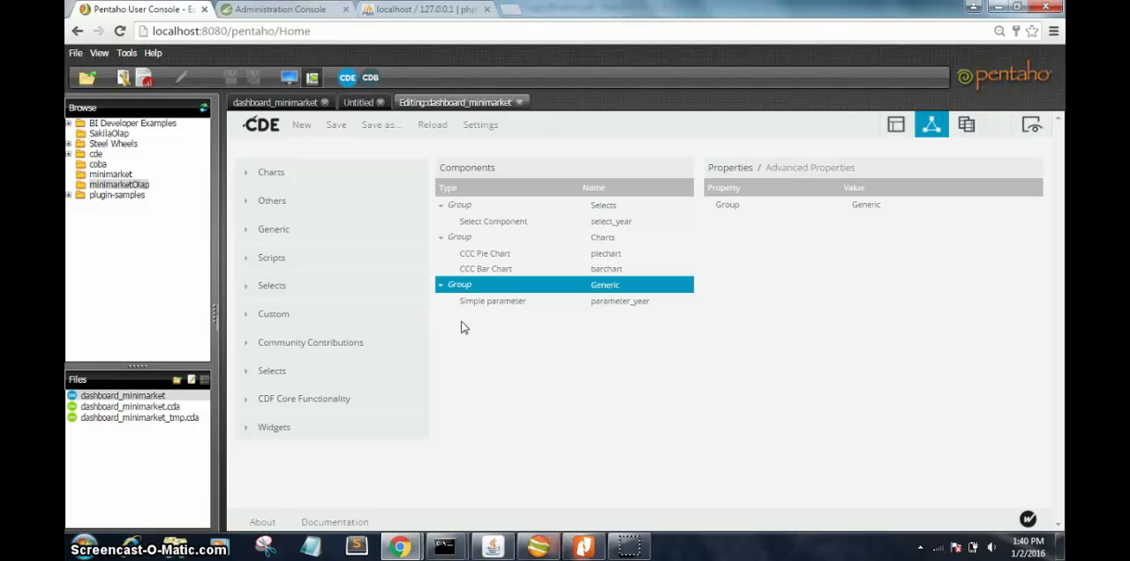
Step: Browse the available Selects component types and examine the properties of the select_year component
left_click(365, 299)
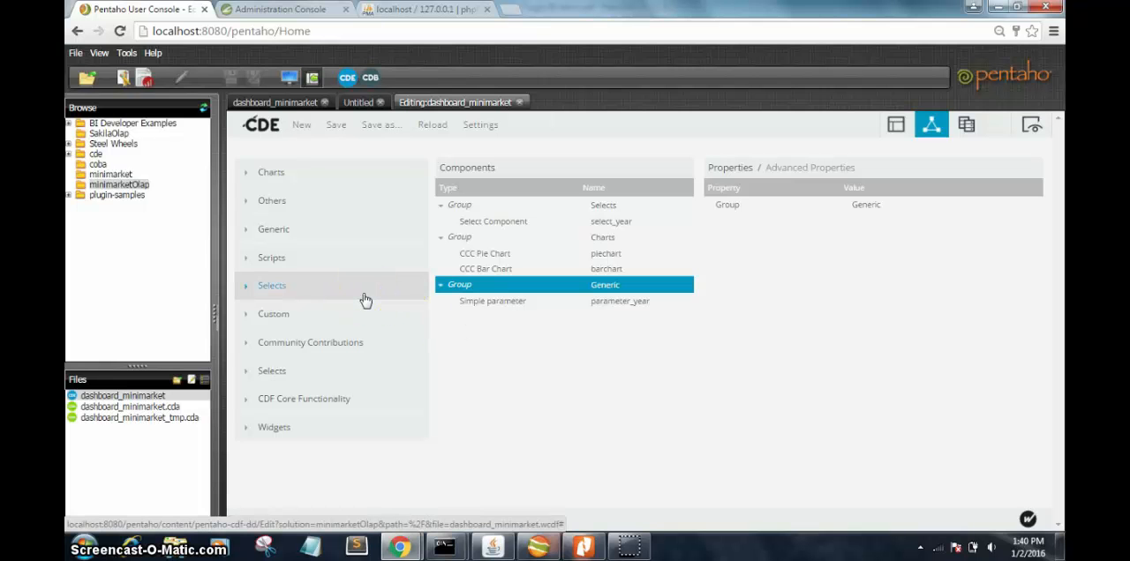
left_click(365, 299)
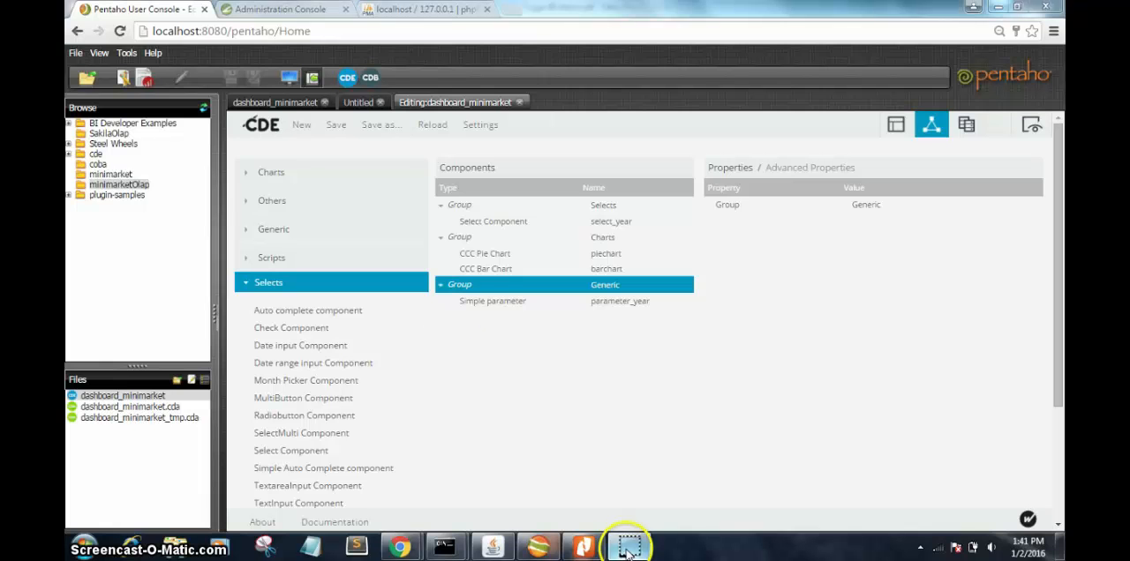
left_click(515, 227)
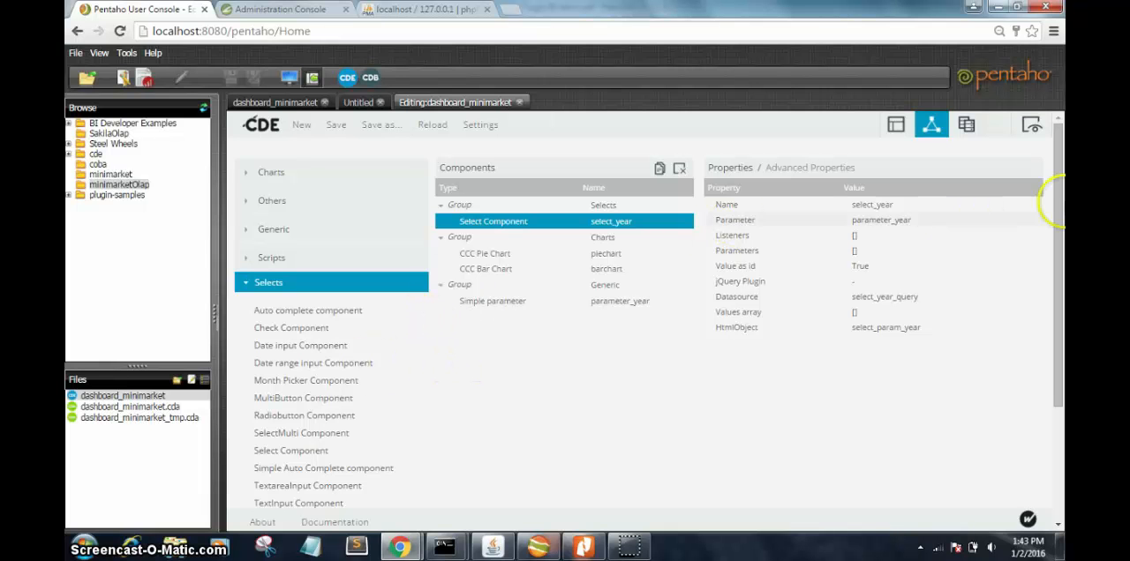
left_click_drag(1055, 350, 1054, 293)
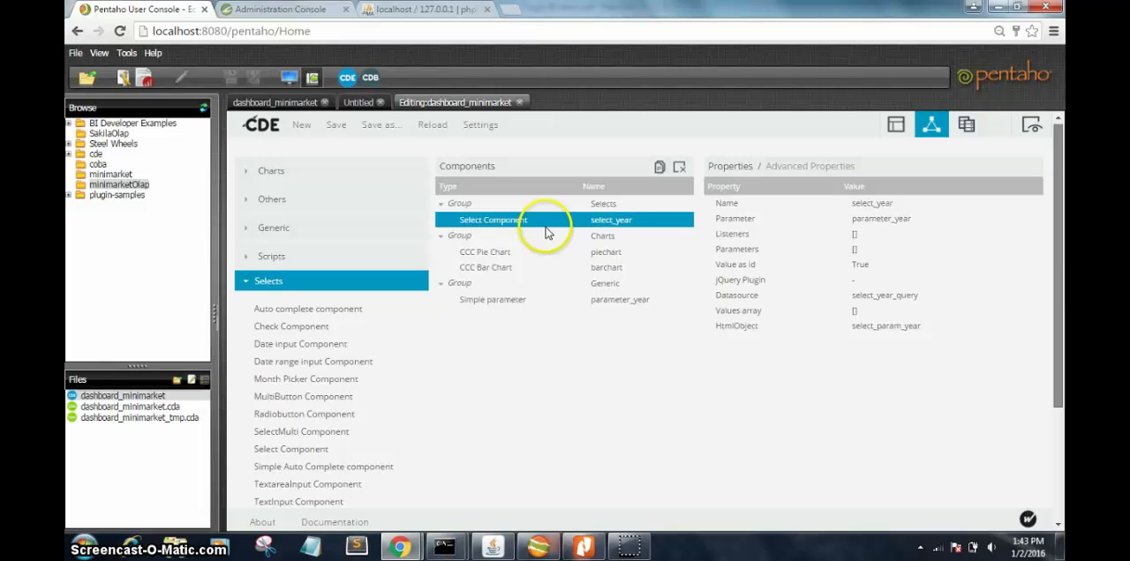
left_click(267, 174)
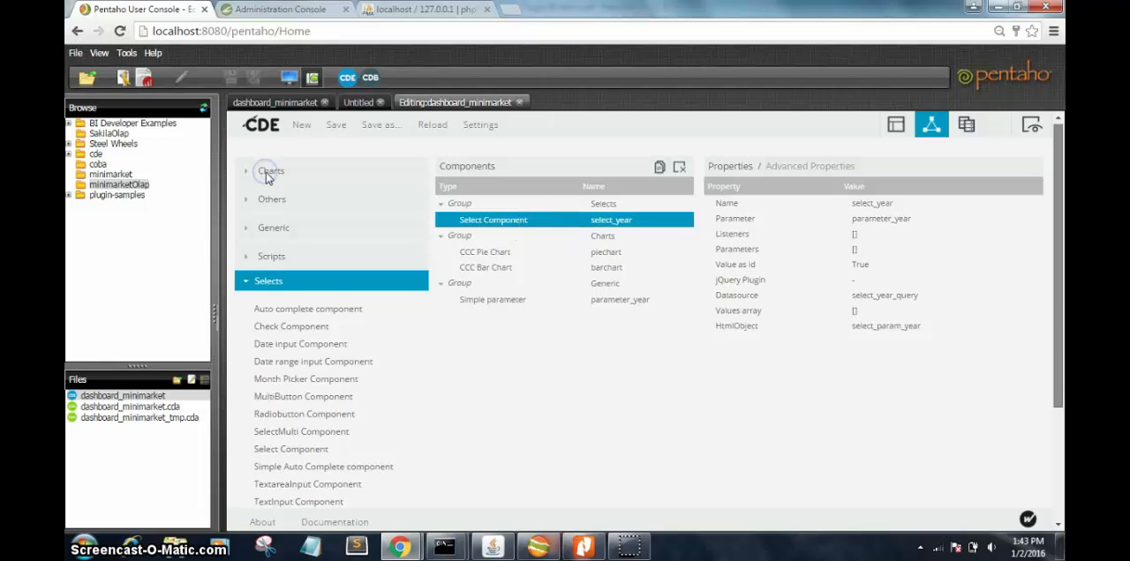
scroll(268, 174, "down", 3)
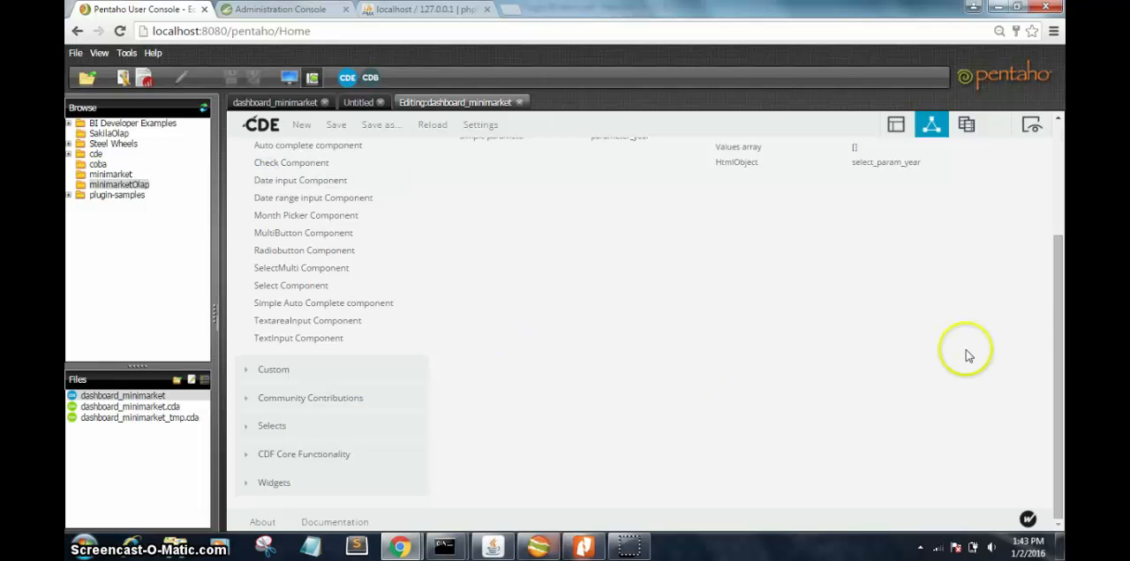
left_click_drag(1047, 310, 1038, 174)
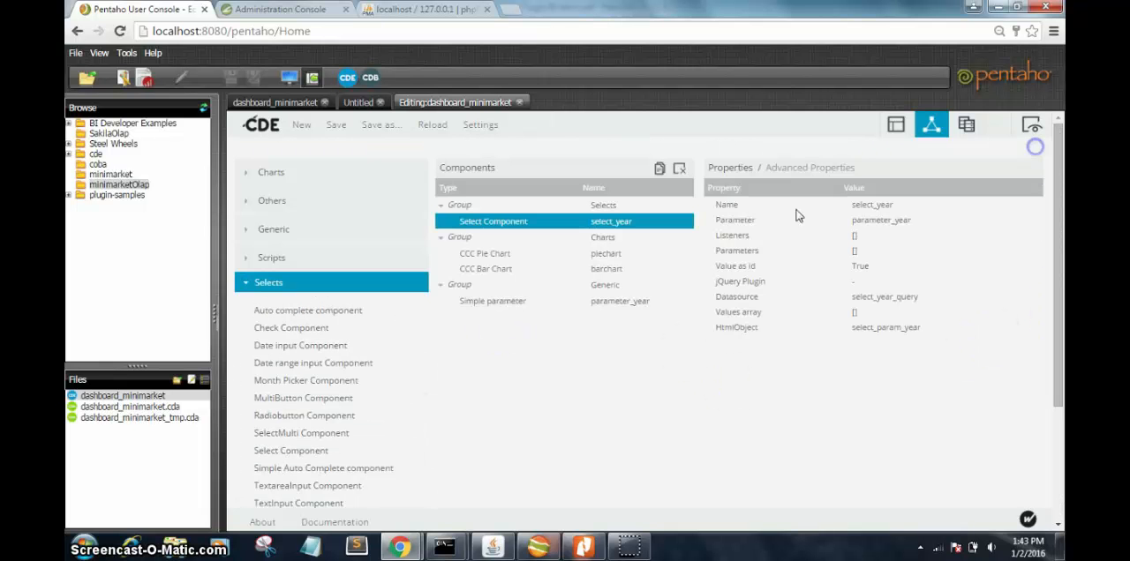
Step: List the available chart types and check the piechart component's Listeners selection, keeping parameter_year
left_click(326, 179)
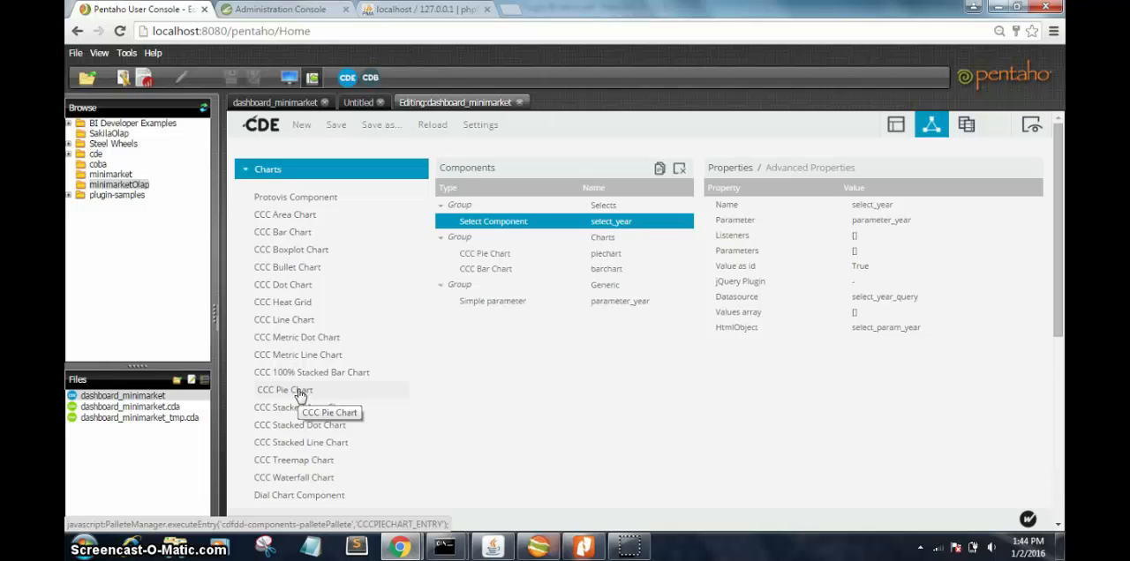
left_click(481, 258)
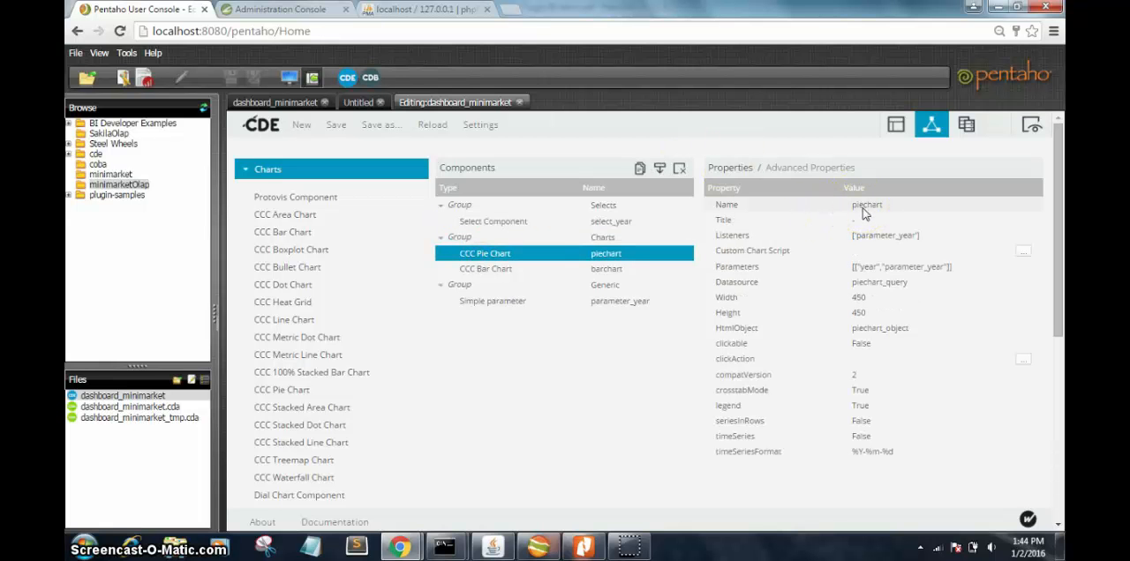
left_click(897, 239)
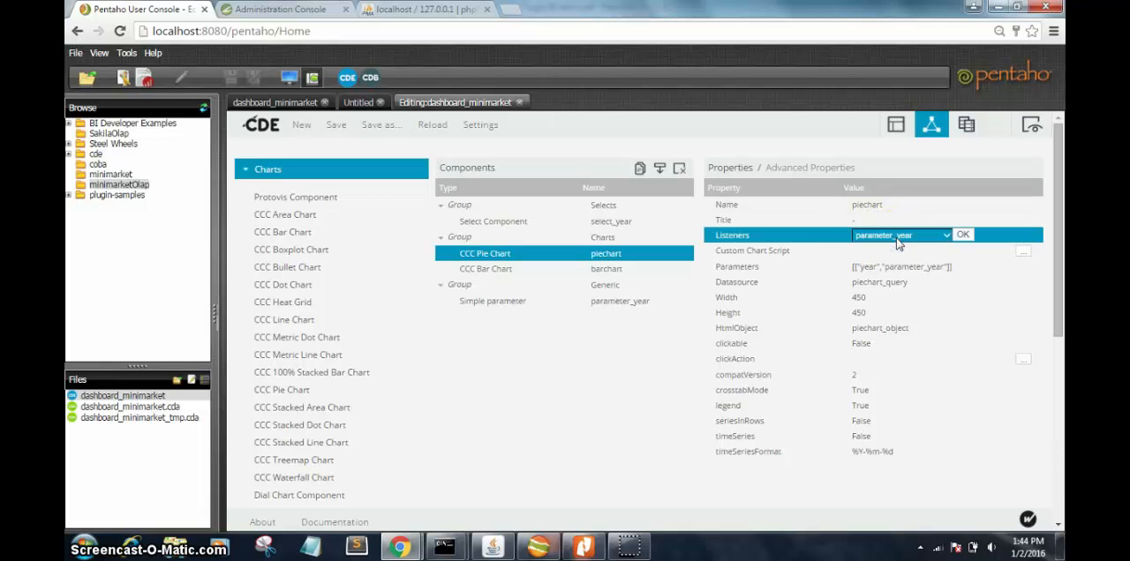
left_click(948, 237)
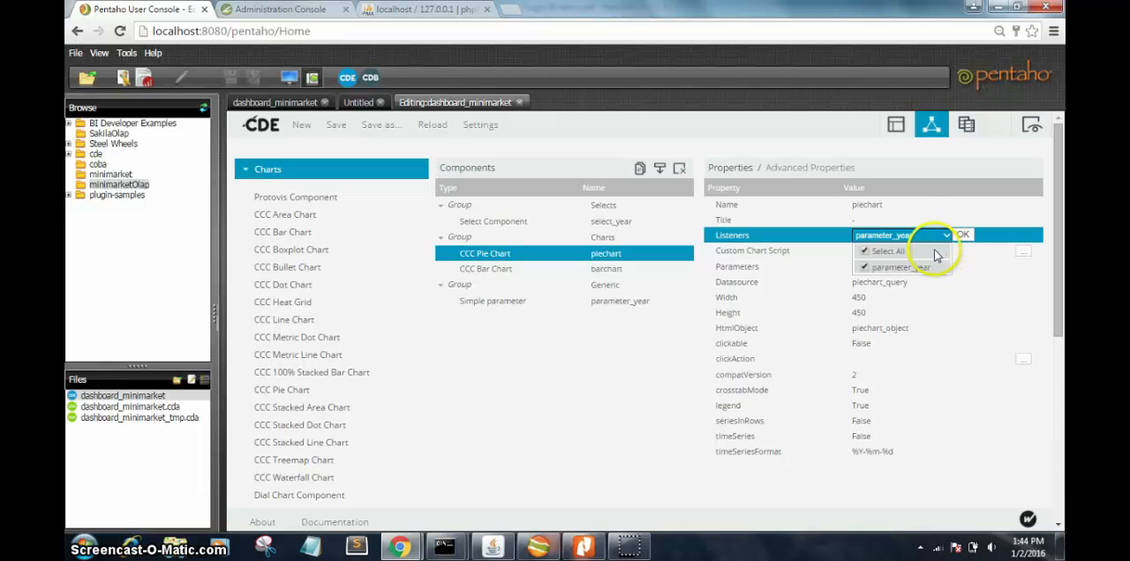
left_click(967, 216)
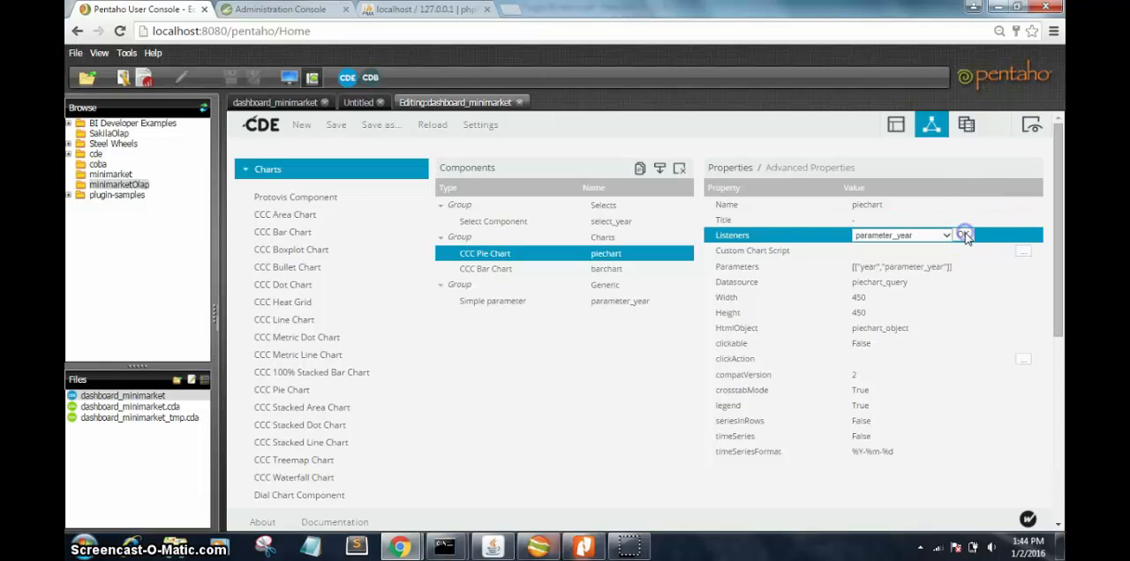
left_click(964, 235)
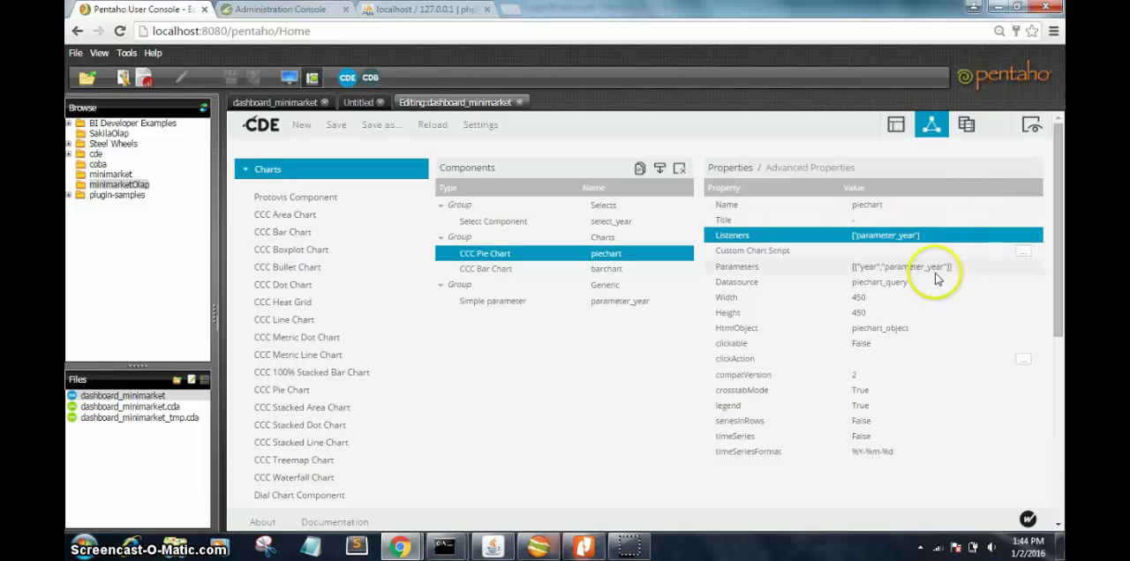
Step: Review the piechart component's parameter mapping of year to parameter_year, plus its datasource and width properties
left_click(943, 272)
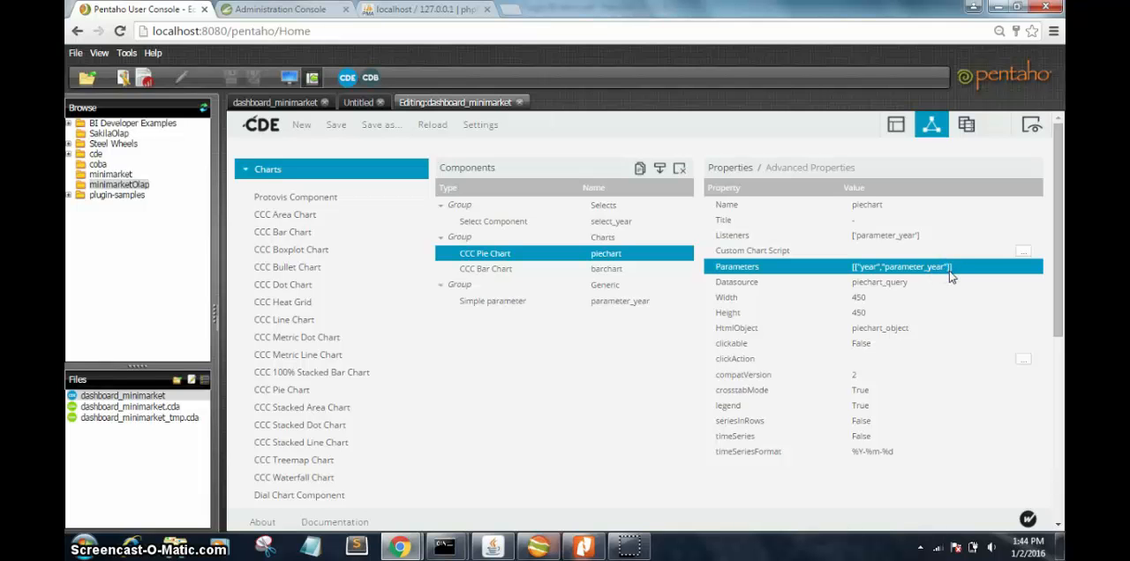
left_click(949, 272)
left_click(940, 274)
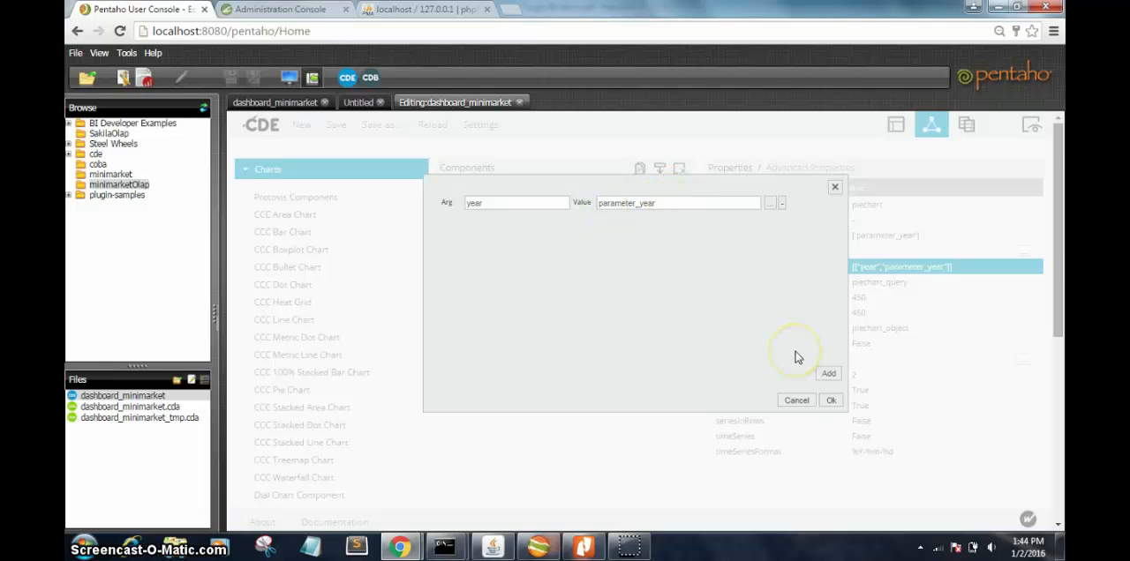
left_click(828, 401)
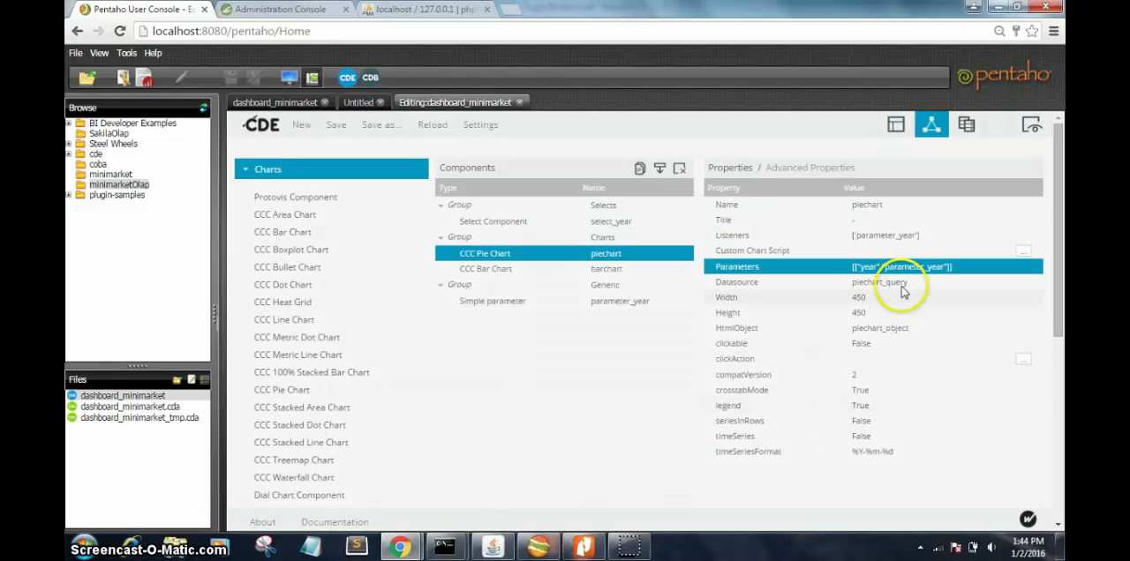
left_click(880, 283)
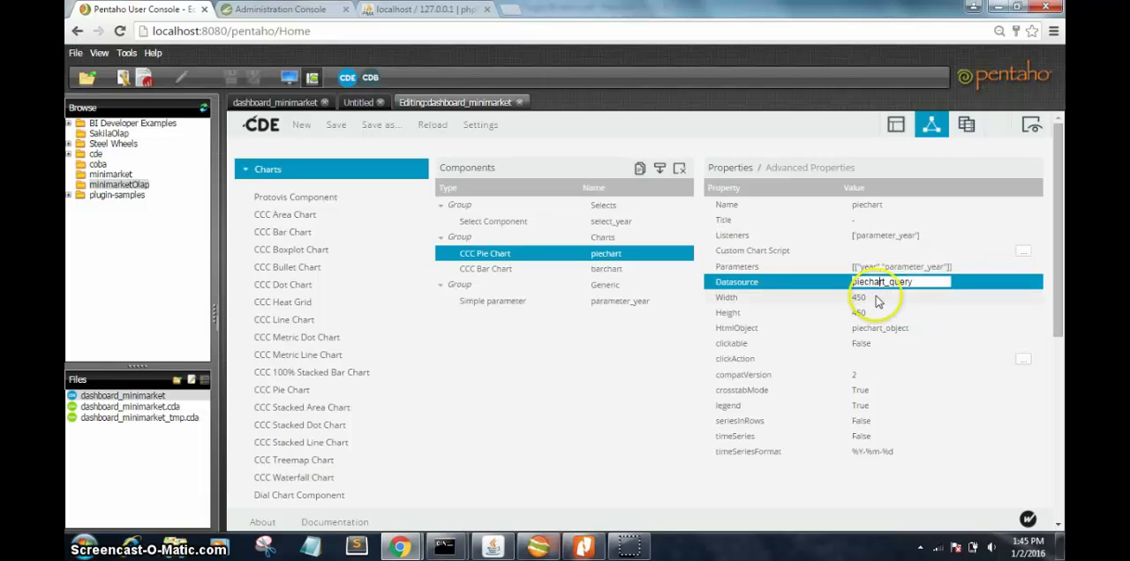
left_click(869, 304)
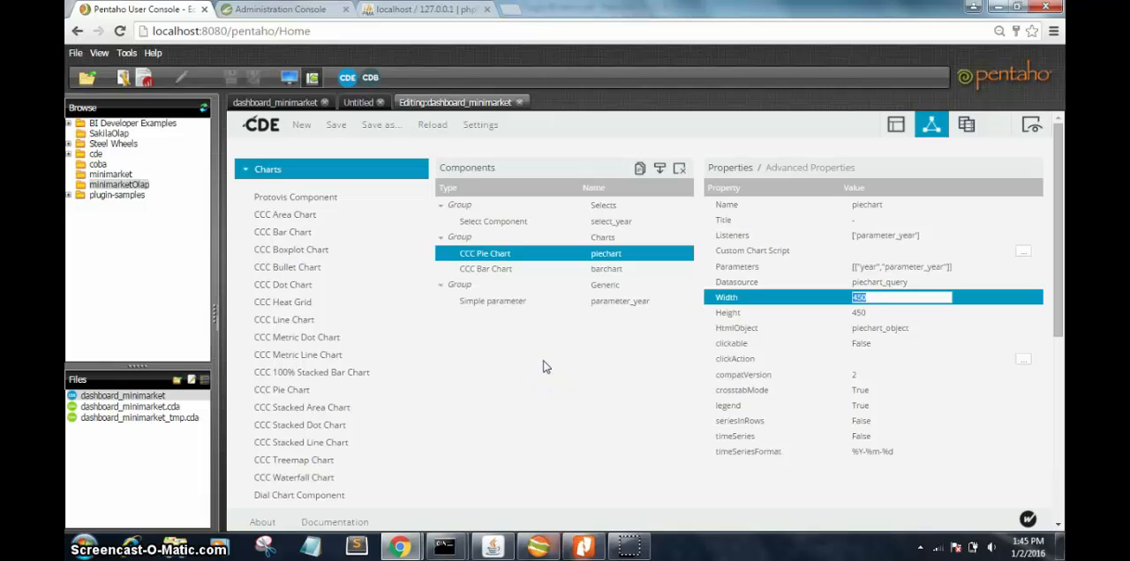
Step: Close the piechart's width field unchanged and examine the properties of the barchart component
left_click(640, 398)
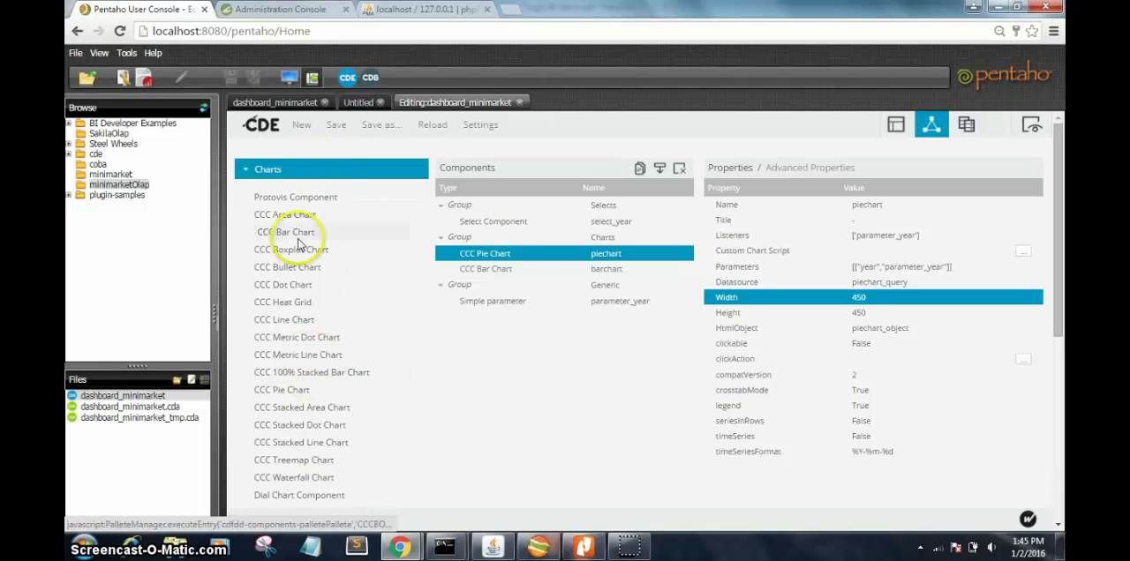
left_click(539, 274)
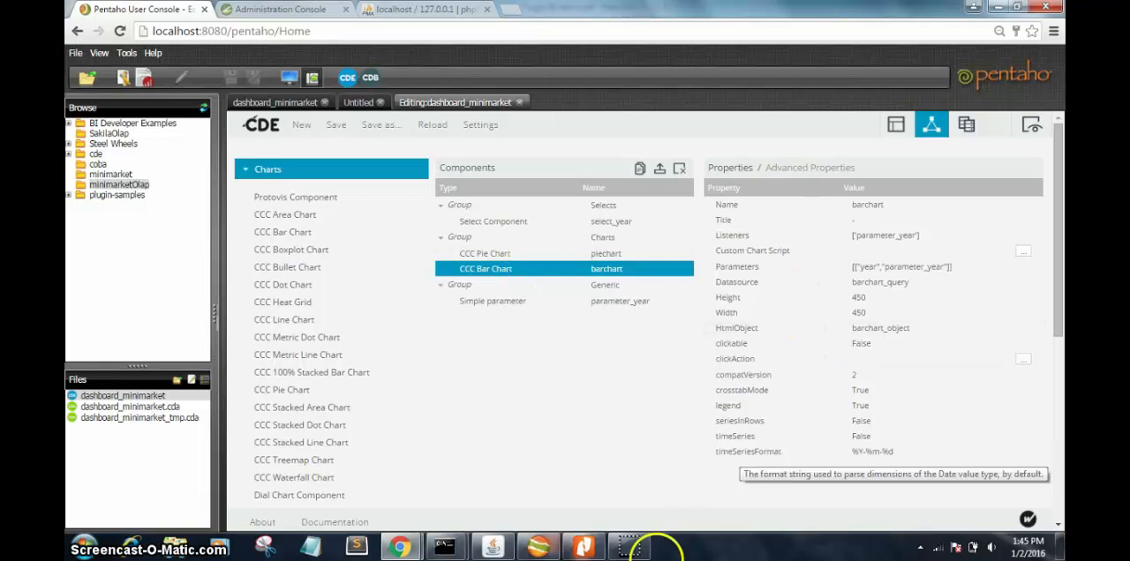
left_click(641, 553)
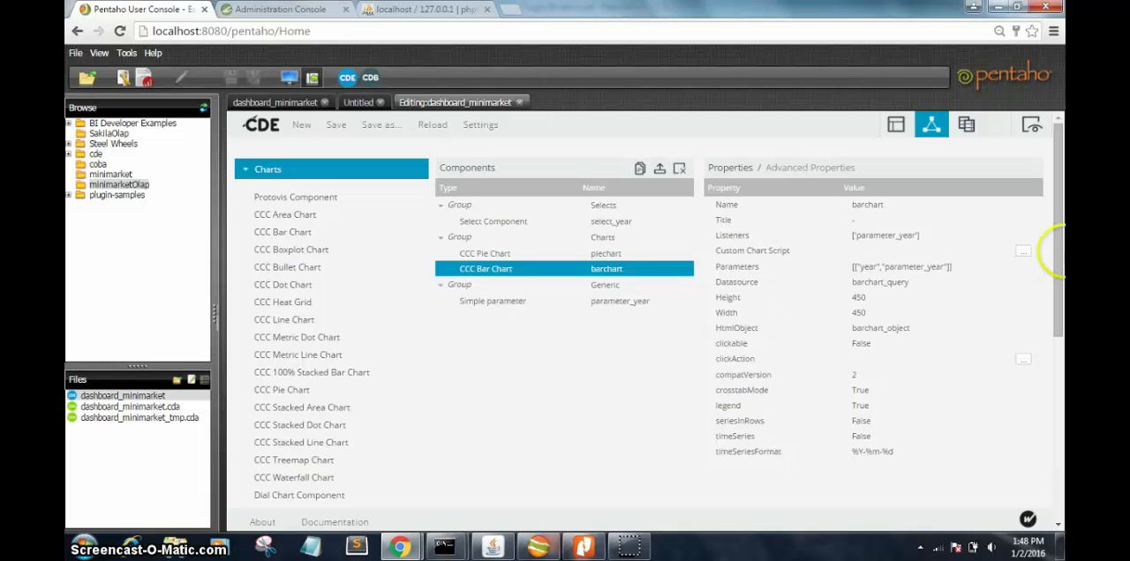
Step: List the available Generic component types and examine the properties of the parameter_year simple parameter
left_click_drag(1057, 211, 1057, 354)
left_click_drag(1060, 249, 1057, 366)
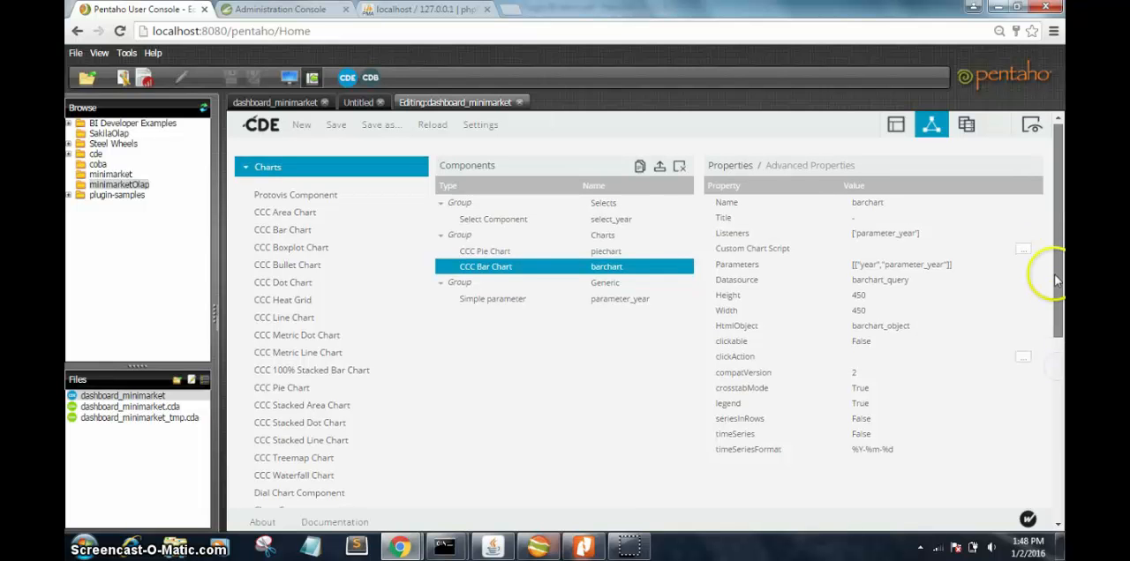
left_click_drag(1056, 275, 1055, 360)
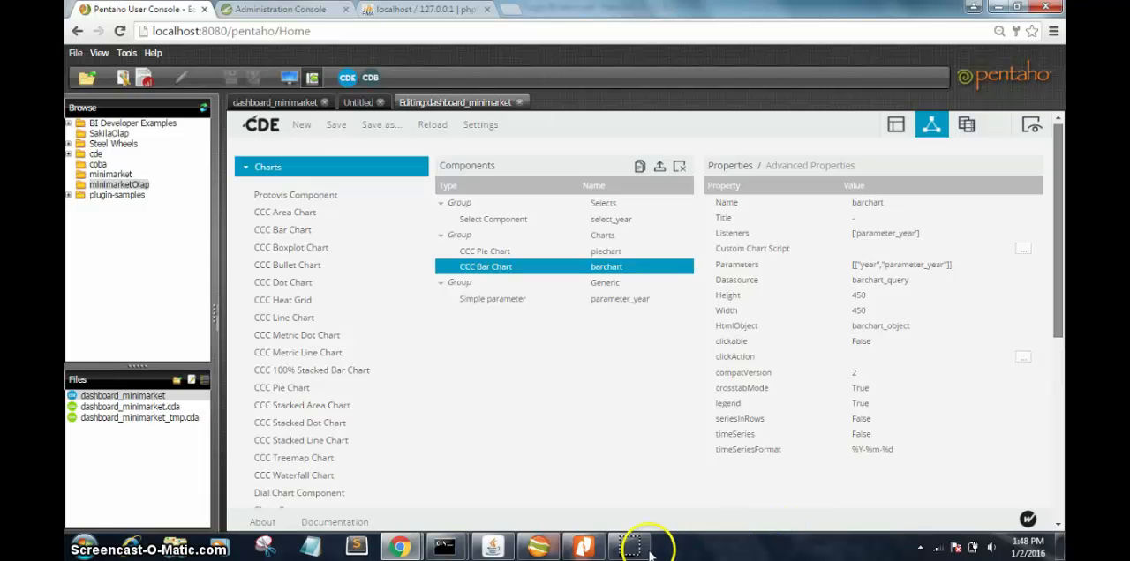
scroll(272, 295, "down", 4)
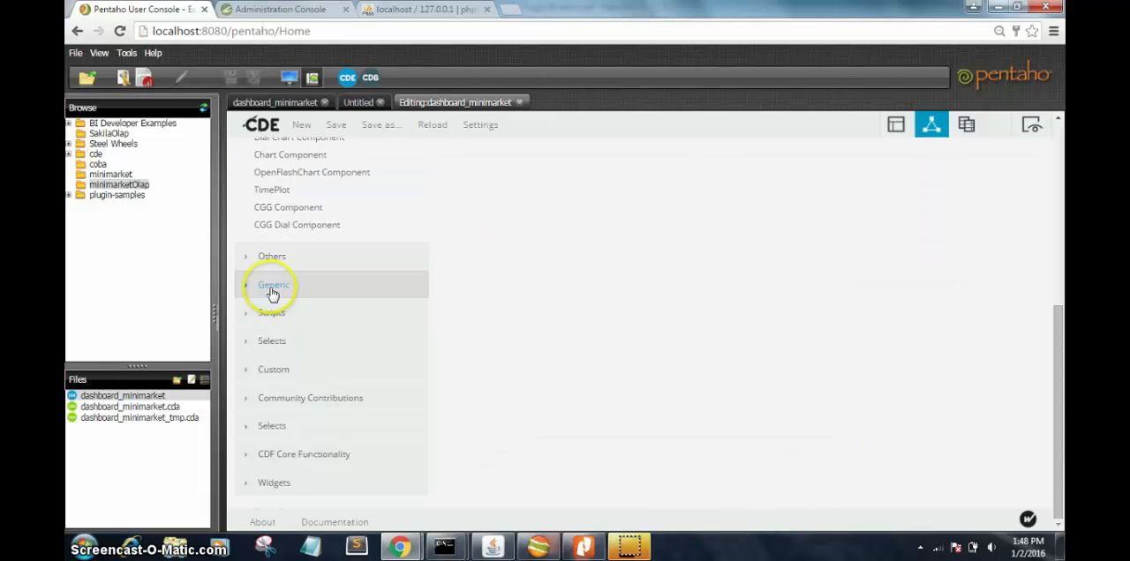
left_click(272, 291)
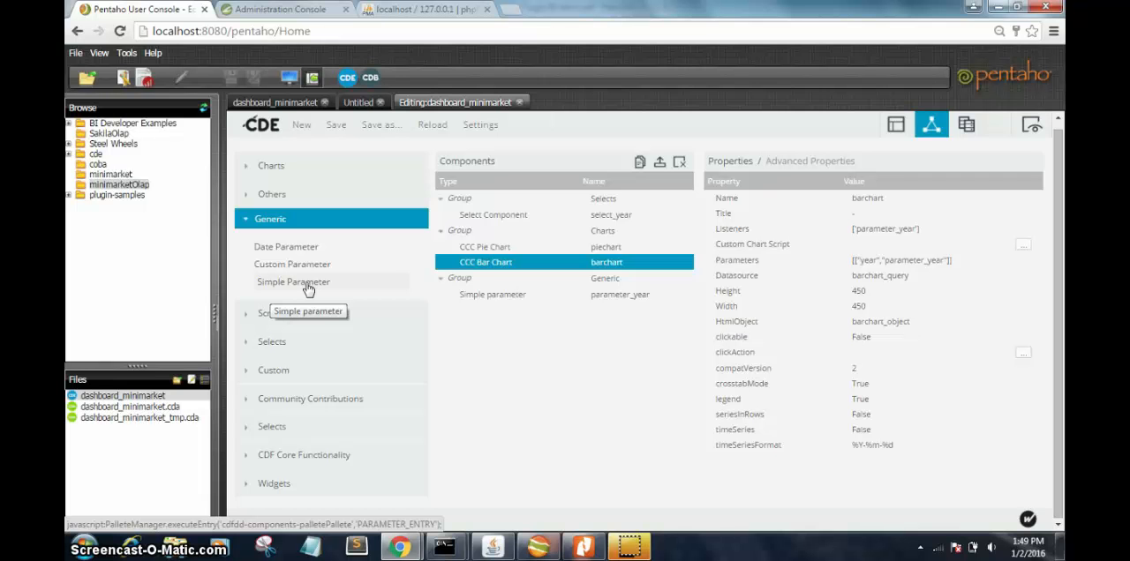
left_click(492, 304)
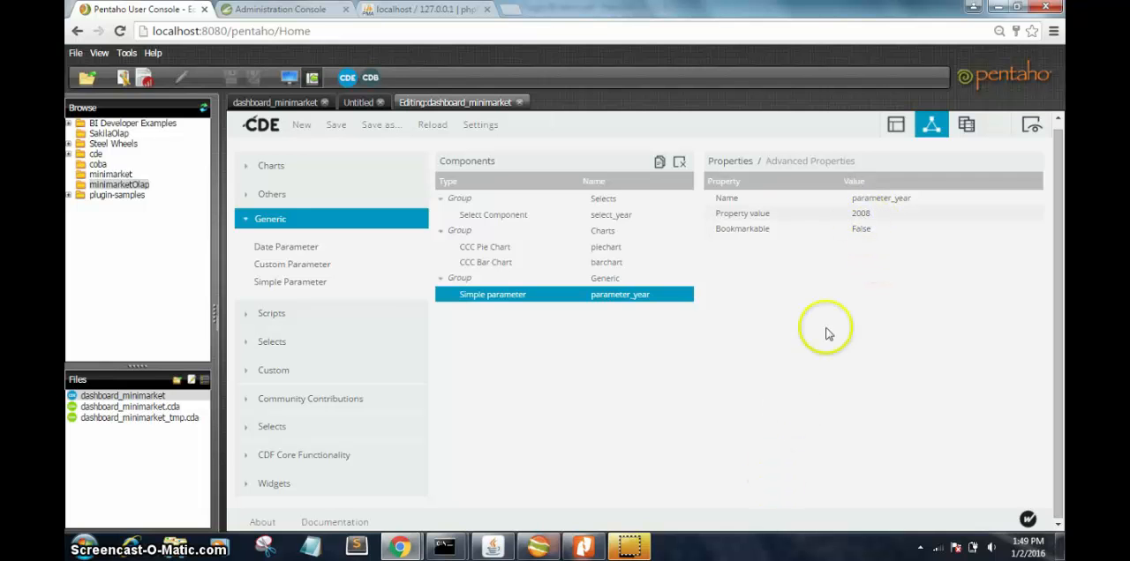
mouse_move(622, 545)
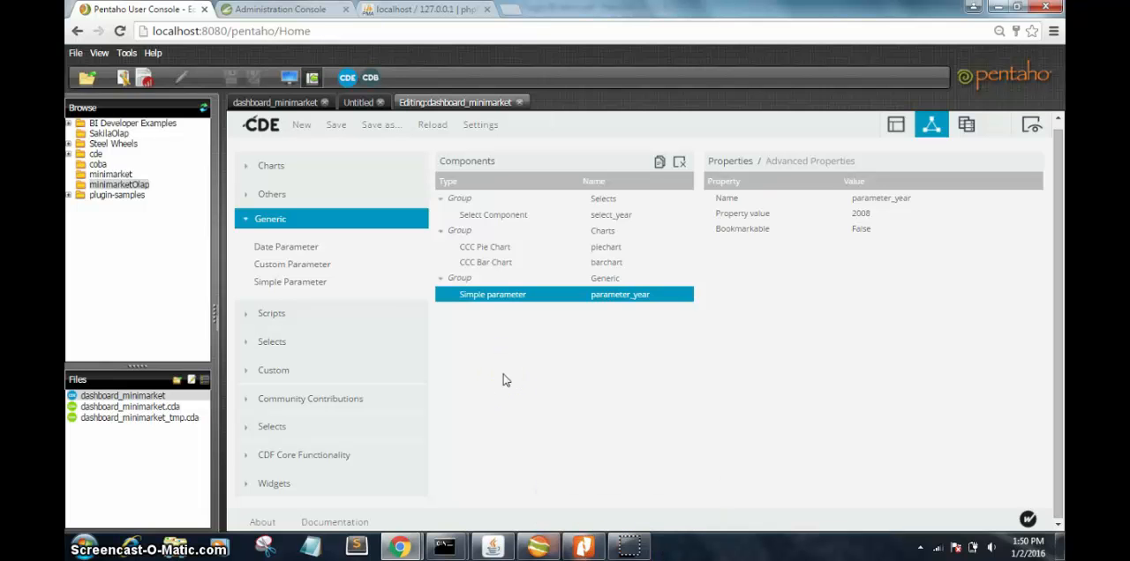
Step: Show the dashboard's datasources, expand its SQL Queries group and list the available SQL query types
left_click(964, 127)
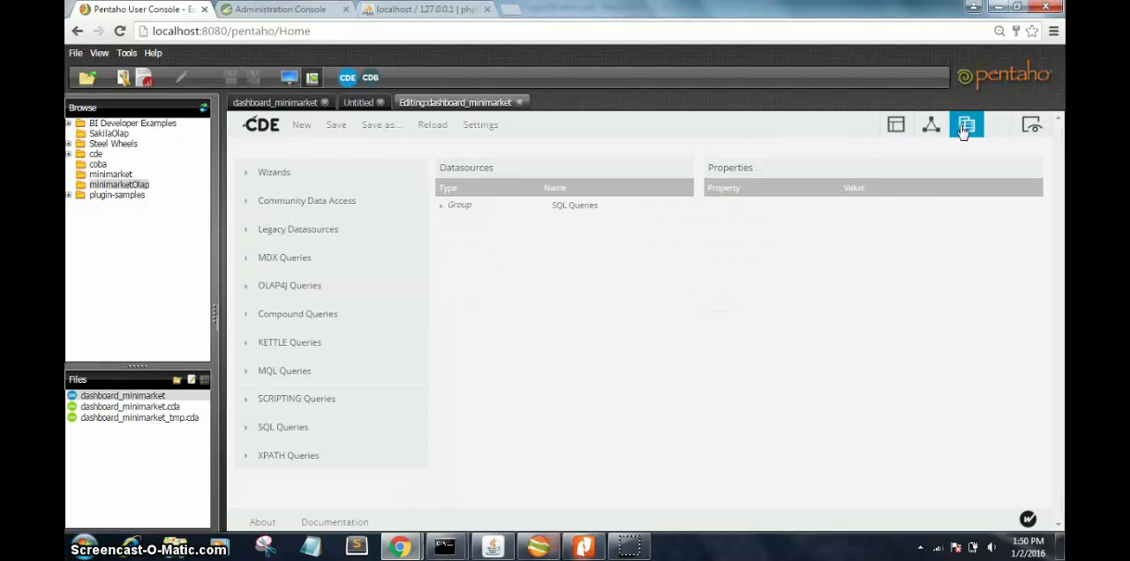
left_click(440, 209)
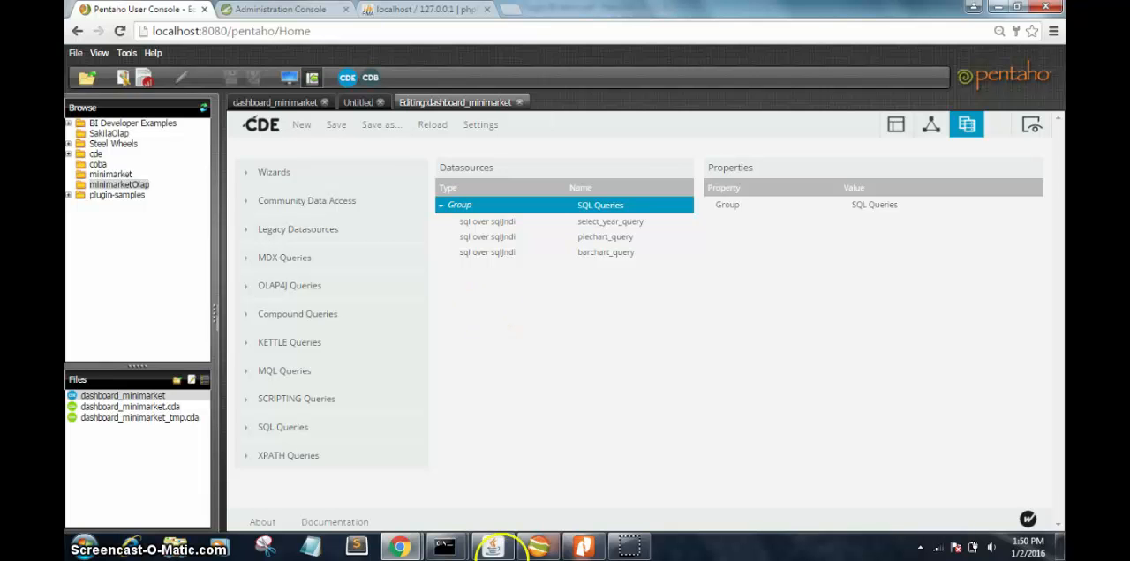
left_click(317, 437)
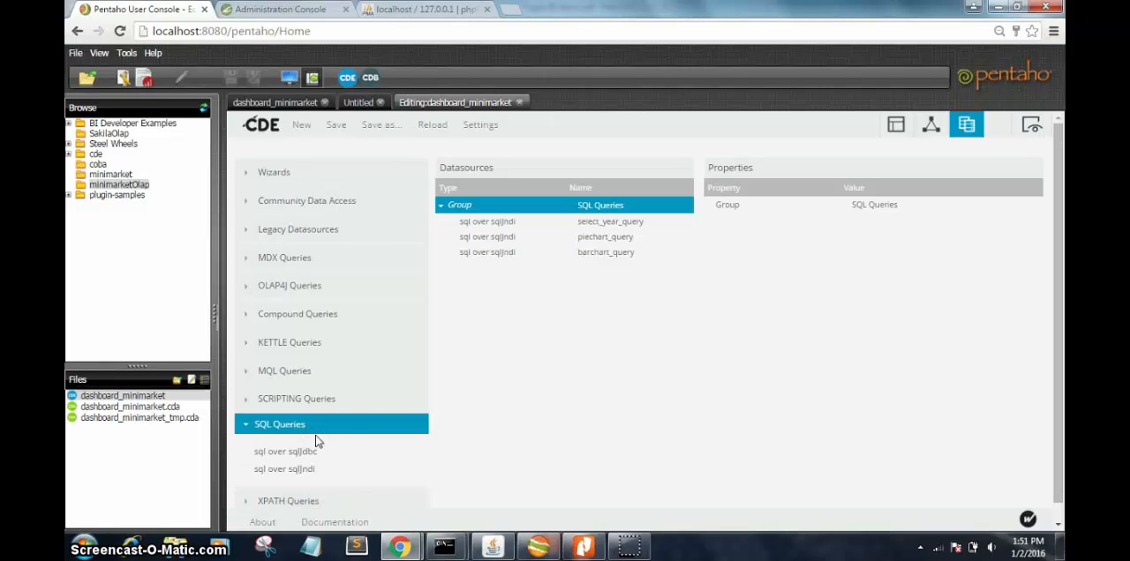
left_click(307, 472)
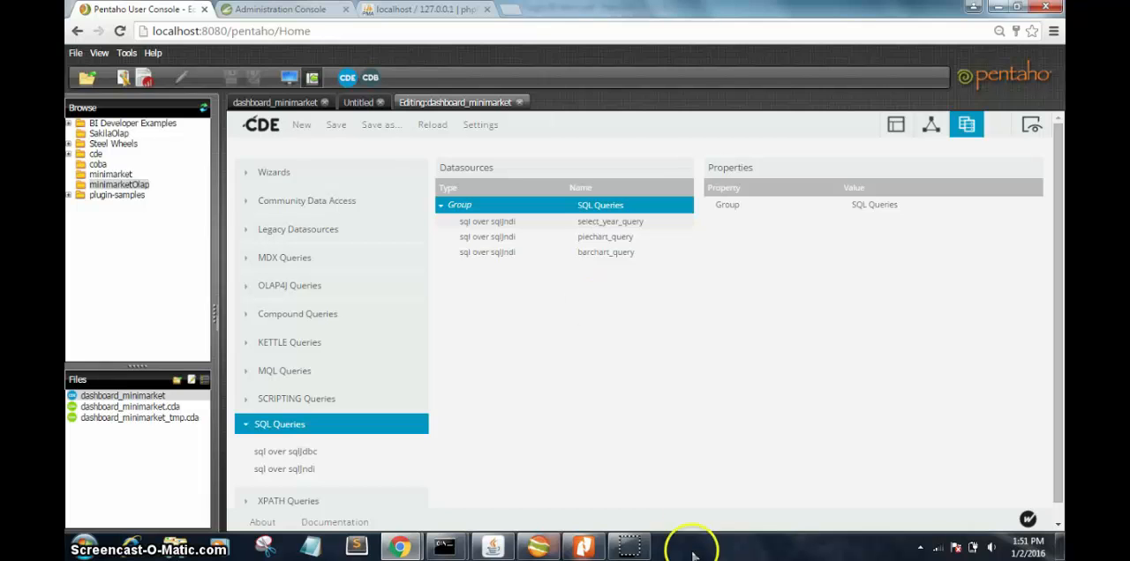
left_click(635, 547)
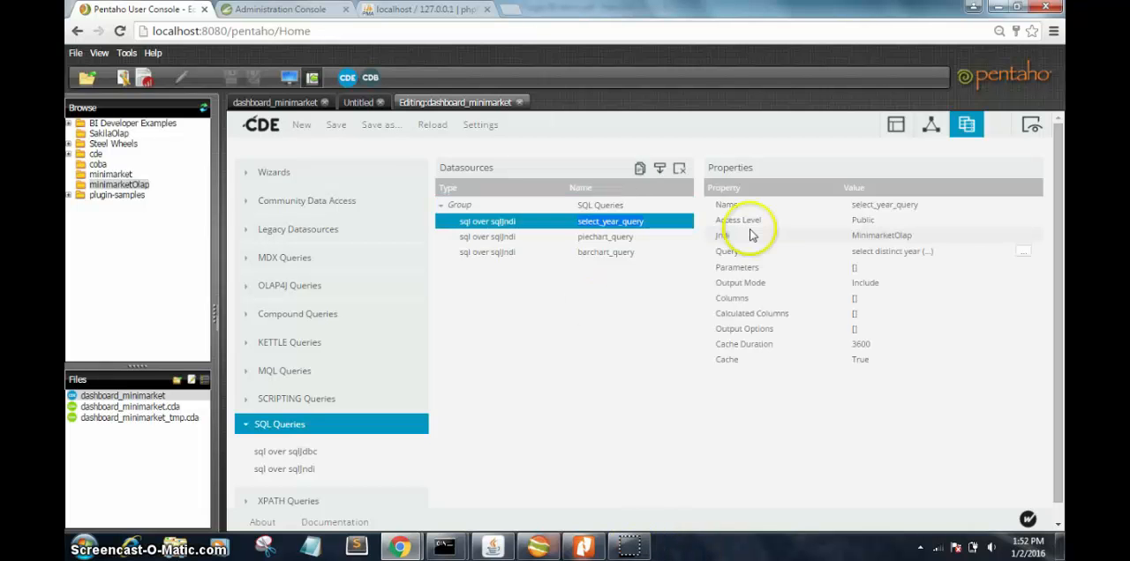
Step: Review the select_year_query datasource's name, Jndi and SQL query text
left_click(865, 212)
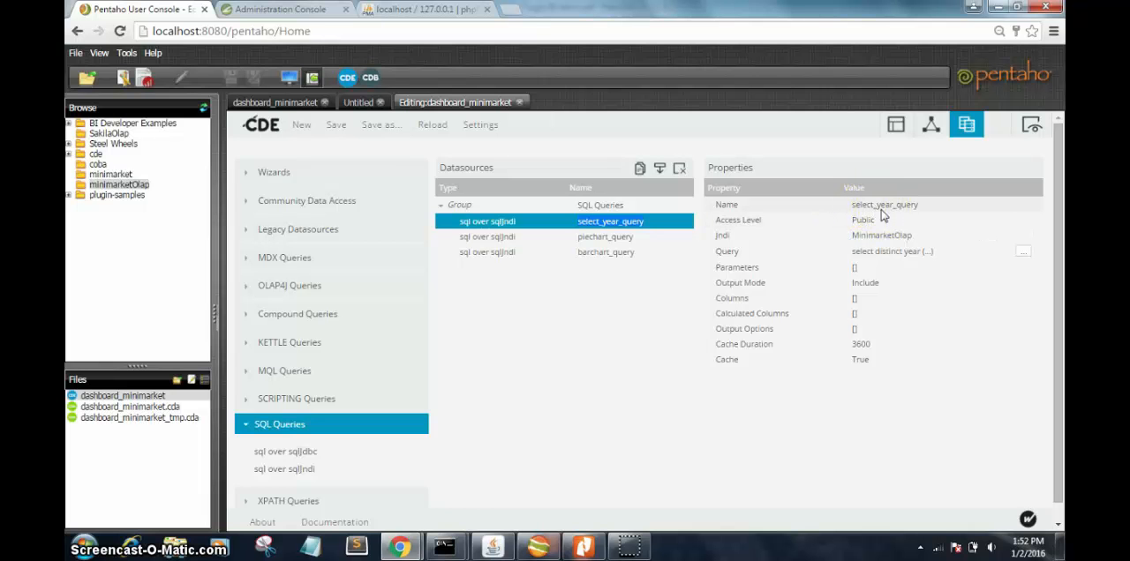
left_click(881, 238)
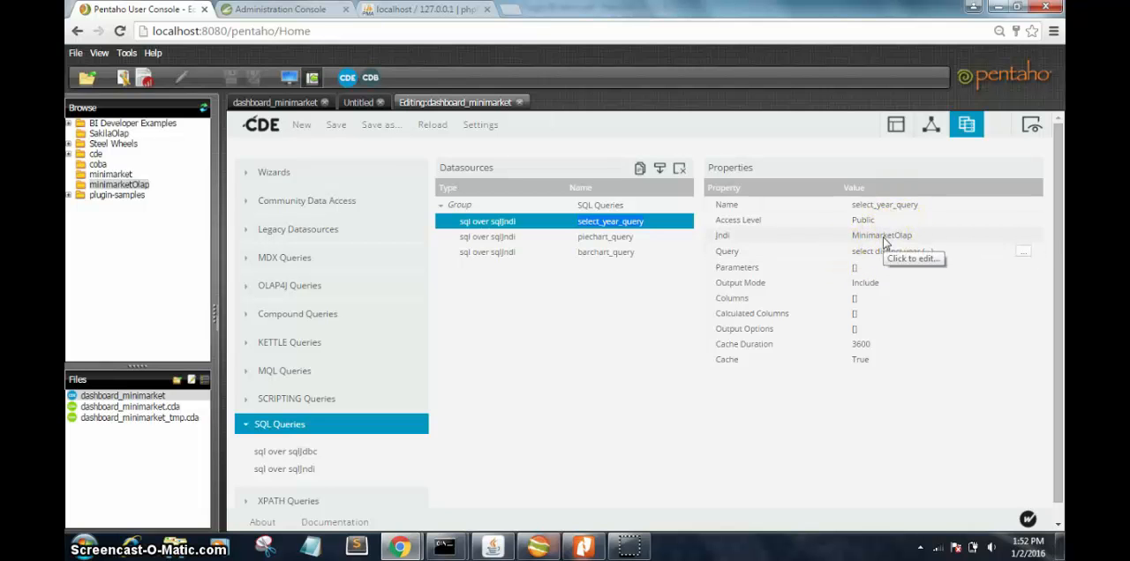
left_click(1024, 252)
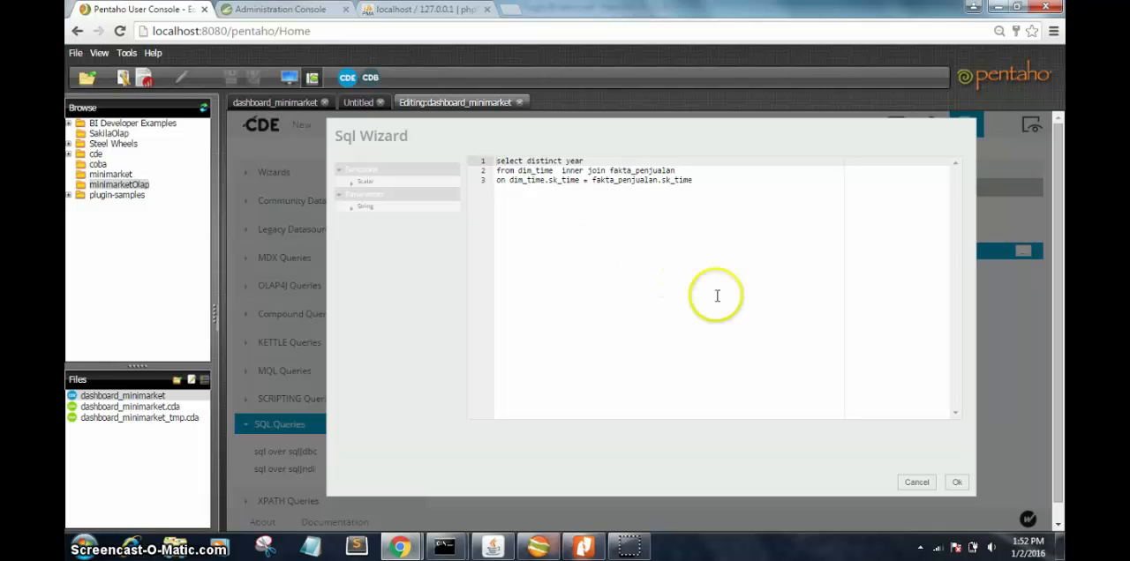
left_click(955, 481)
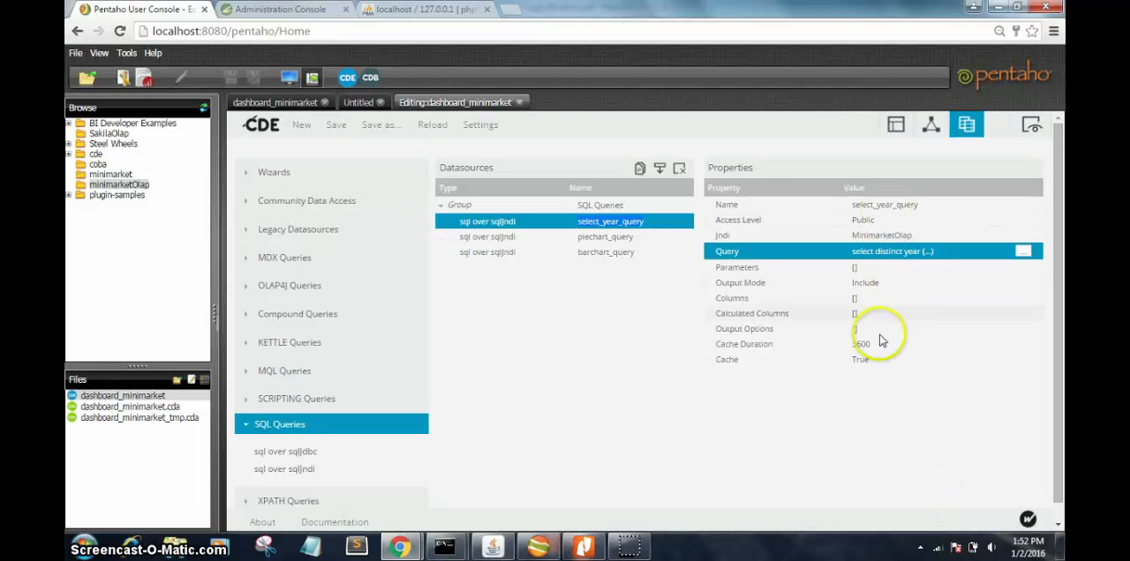
Step: Examine the SQL query of the piechart_query datasource, including its year condition and grouping
left_click(590, 239)
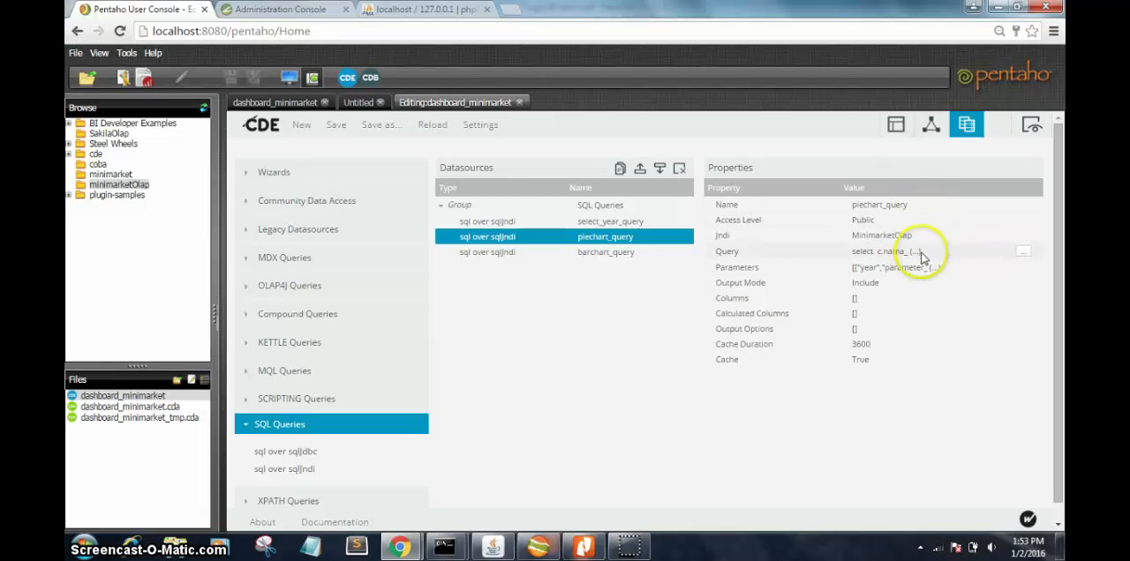
left_click(1022, 252)
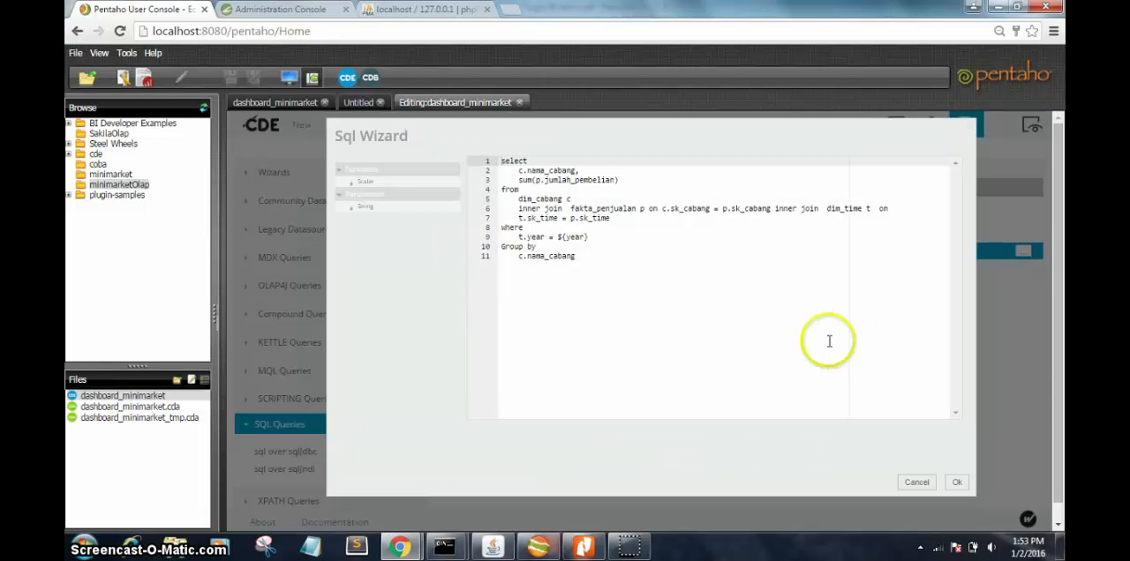
left_click(617, 182)
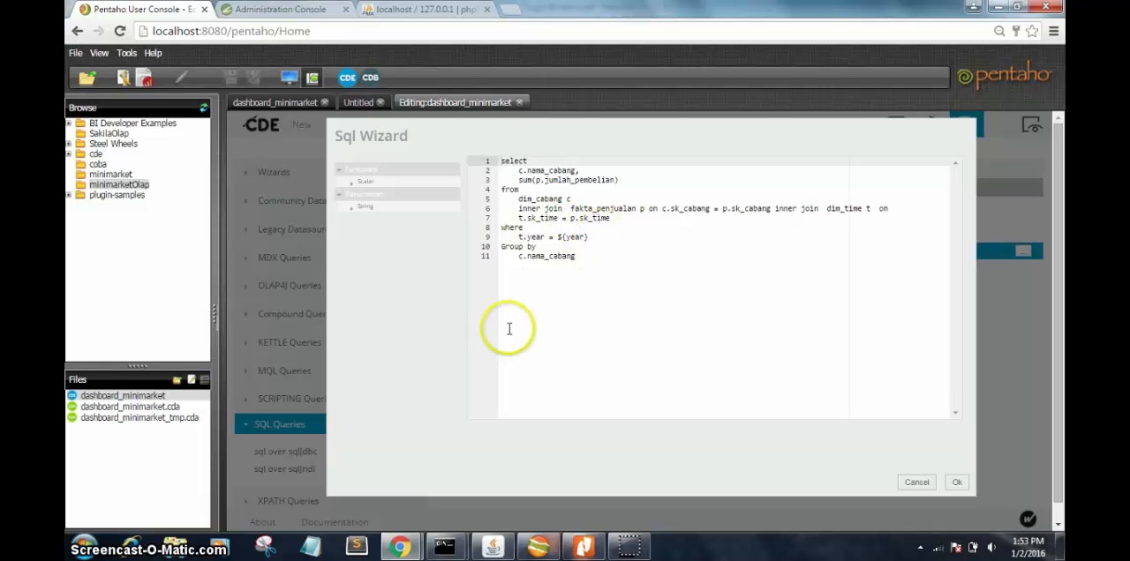
left_click(586, 249)
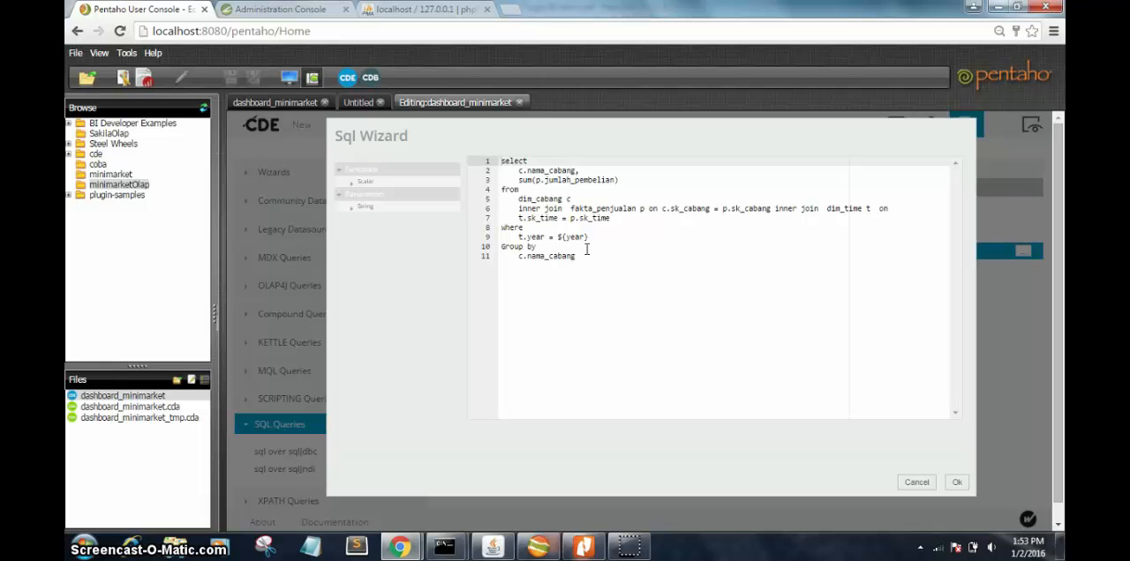
left_click(580, 248)
left_click(525, 266)
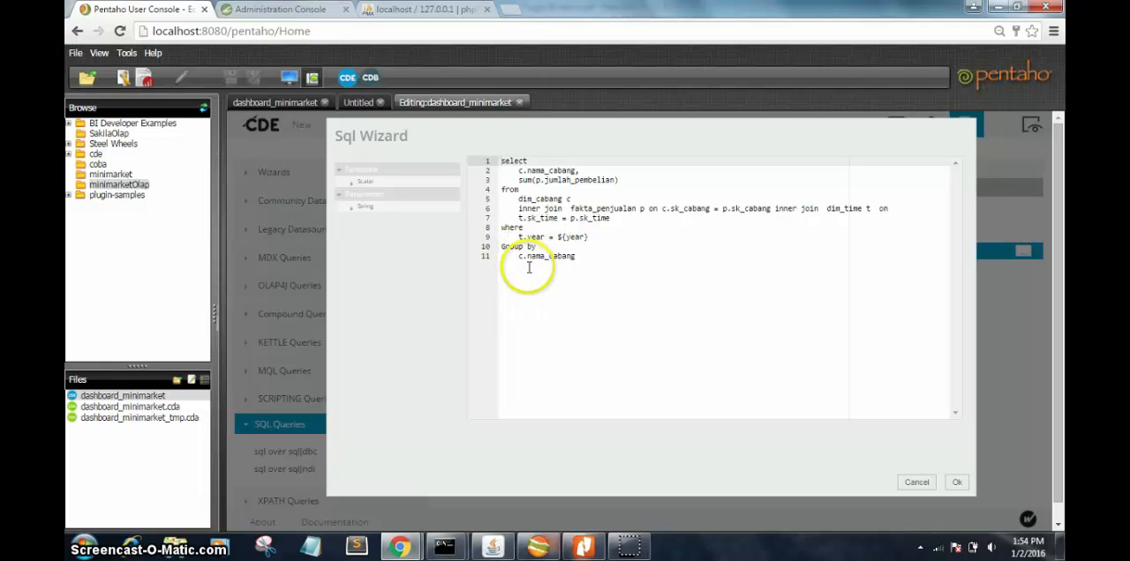
left_click(589, 267)
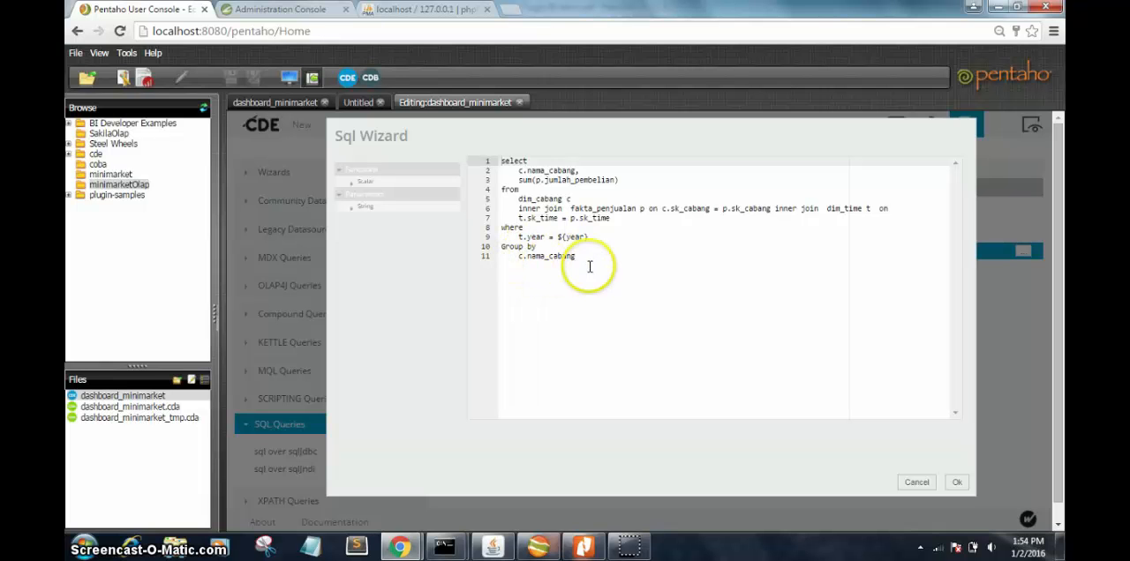
left_click(953, 485)
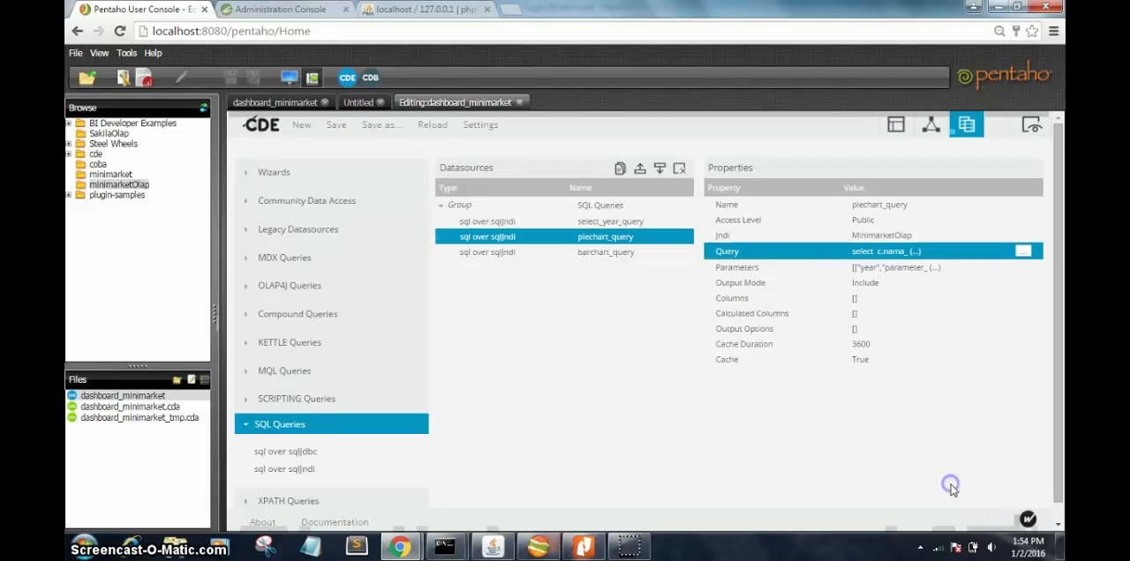
Step: Review the parameter definition of piechart_query and the properties of the barchart_query datasource
left_click(953, 272)
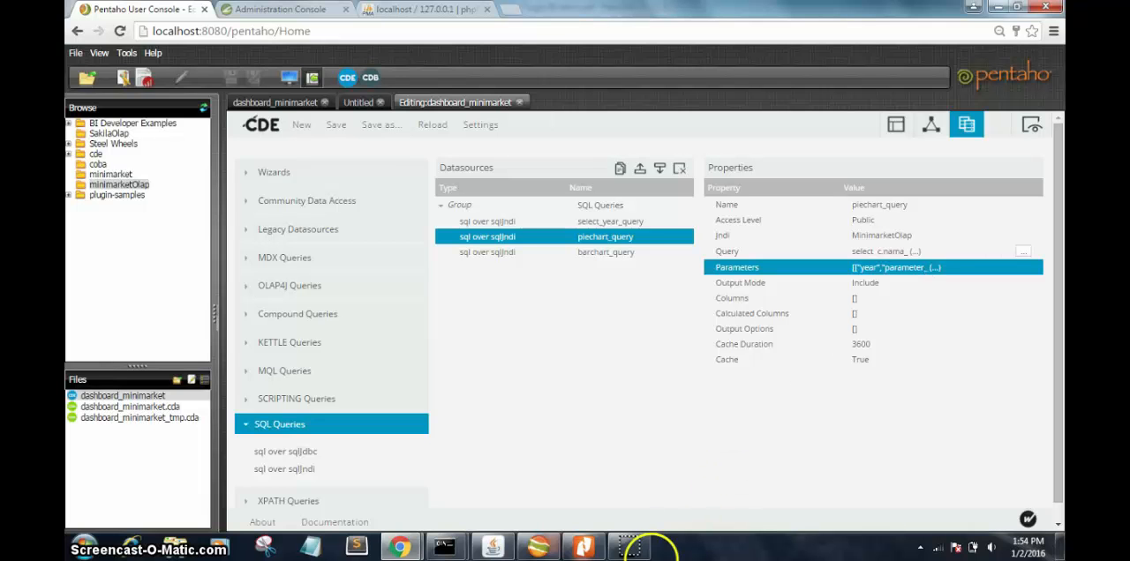
left_click(629, 547)
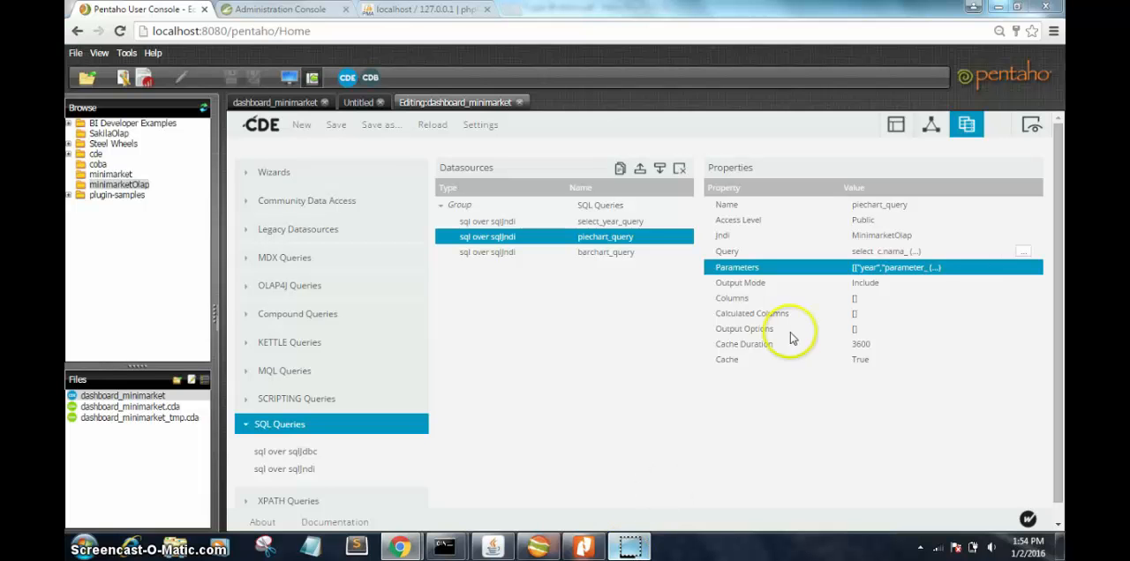
left_click(881, 272)
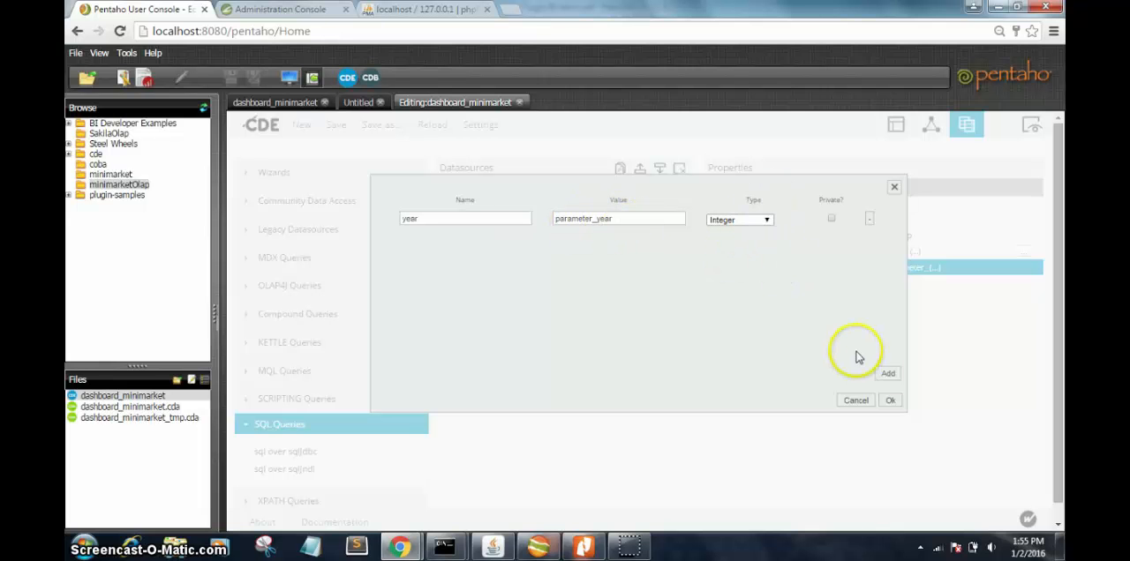
left_click(892, 399)
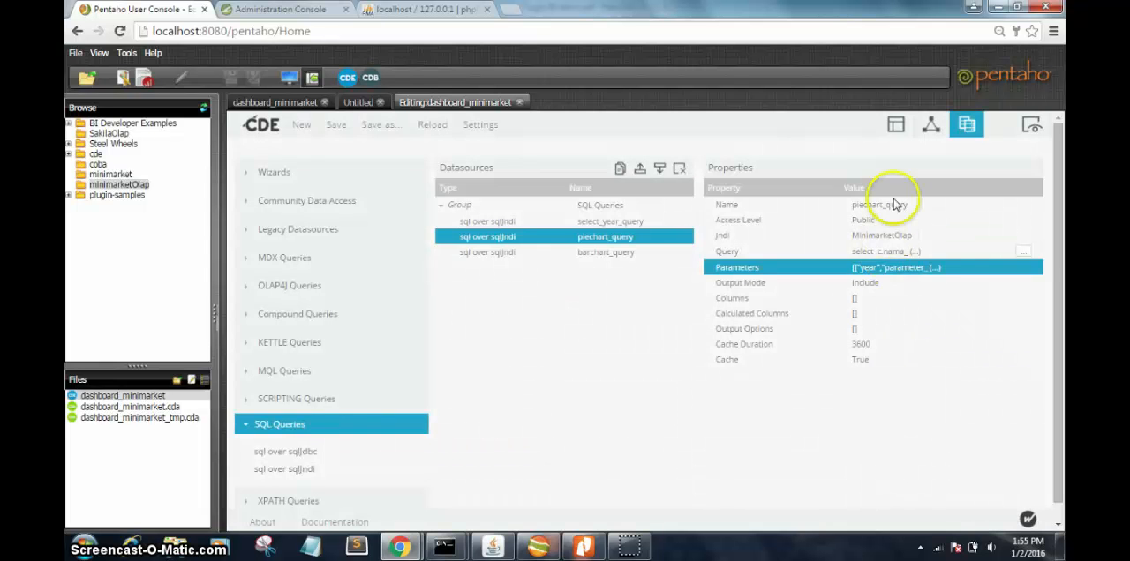
left_click(572, 256)
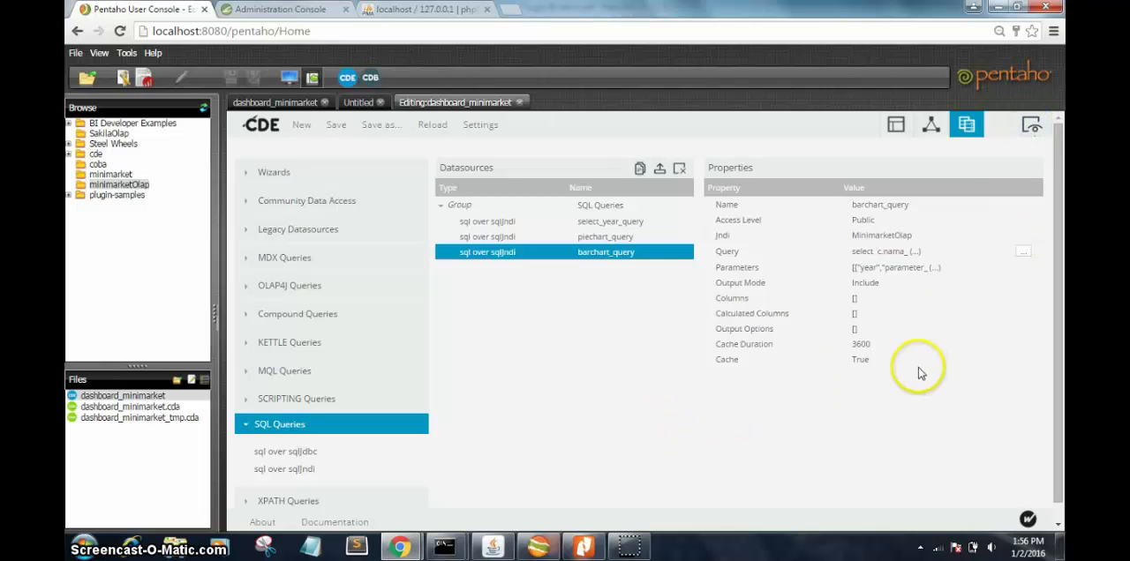
Step: Return to the rendered dashboard_minimarket and look over its year selector, pie chart and bar chart
left_click(356, 103)
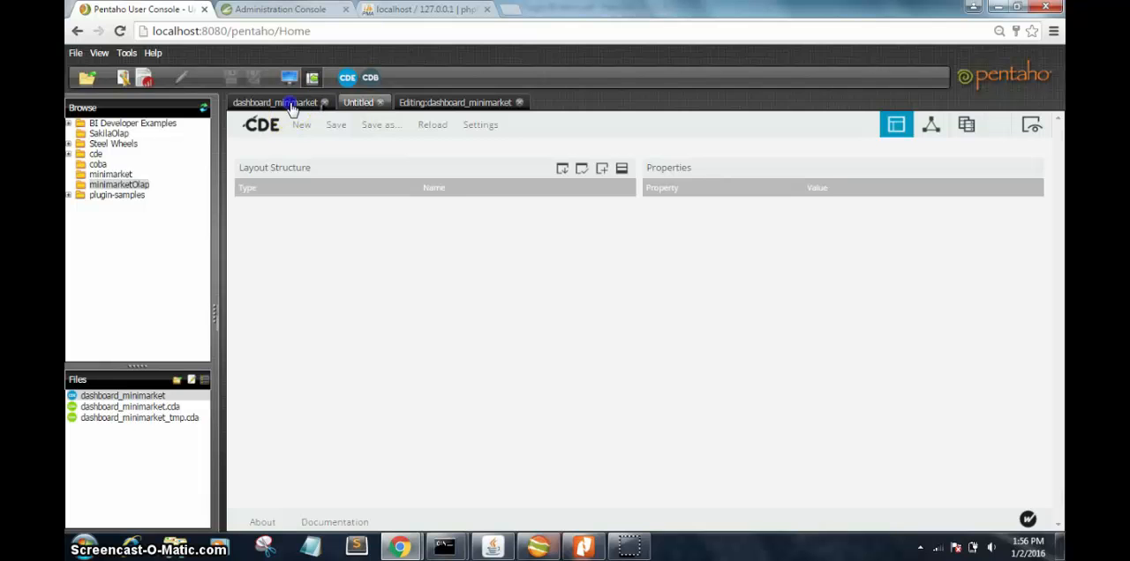
left_click(292, 104)
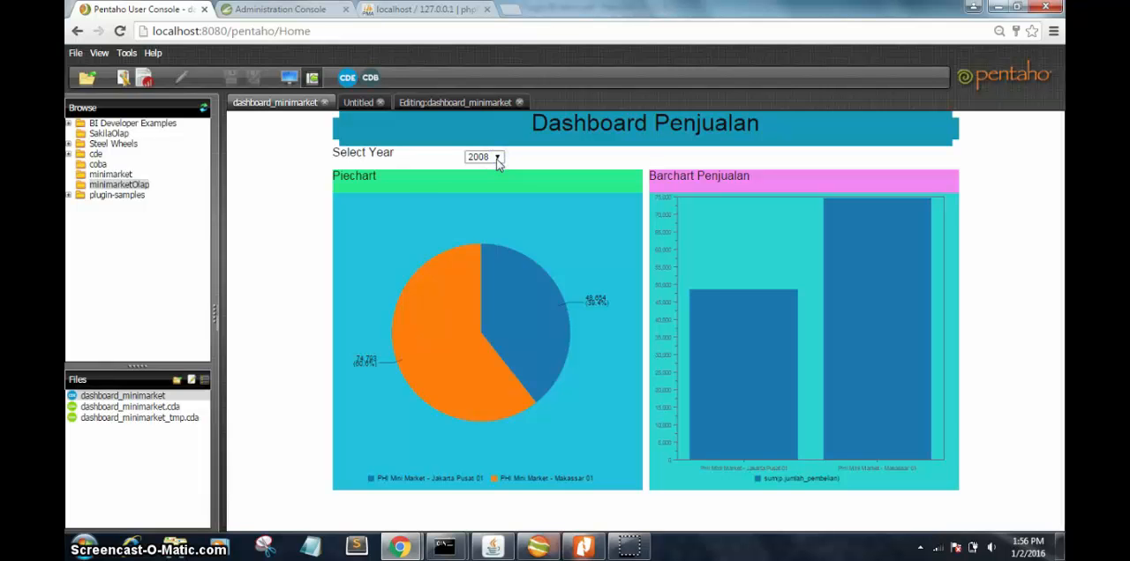
left_click(433, 212)
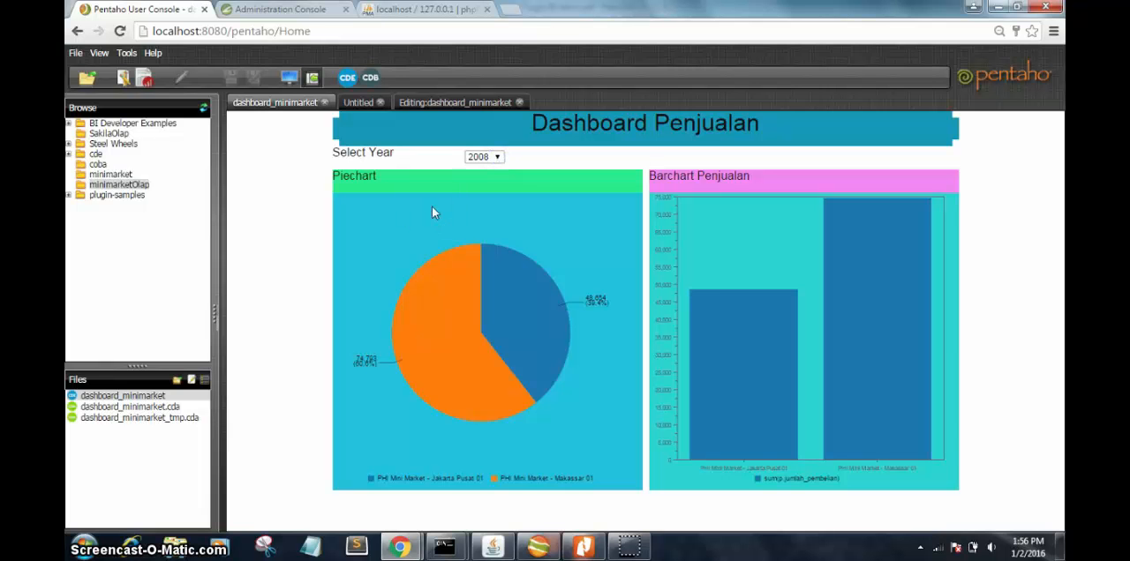